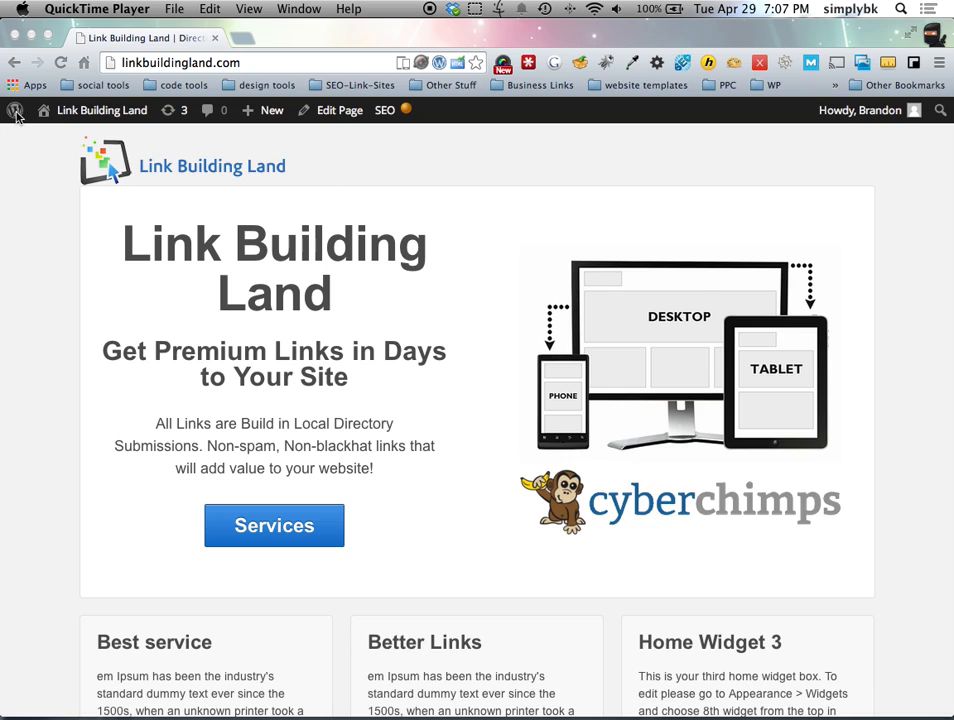
# Step: Bring the site's browser forward and go from the admin Dashboard to Plugins > Add New
pyautogui.click(40, 142)
pyautogui.moveTo(51, 109)
pyautogui.click(65, 141)
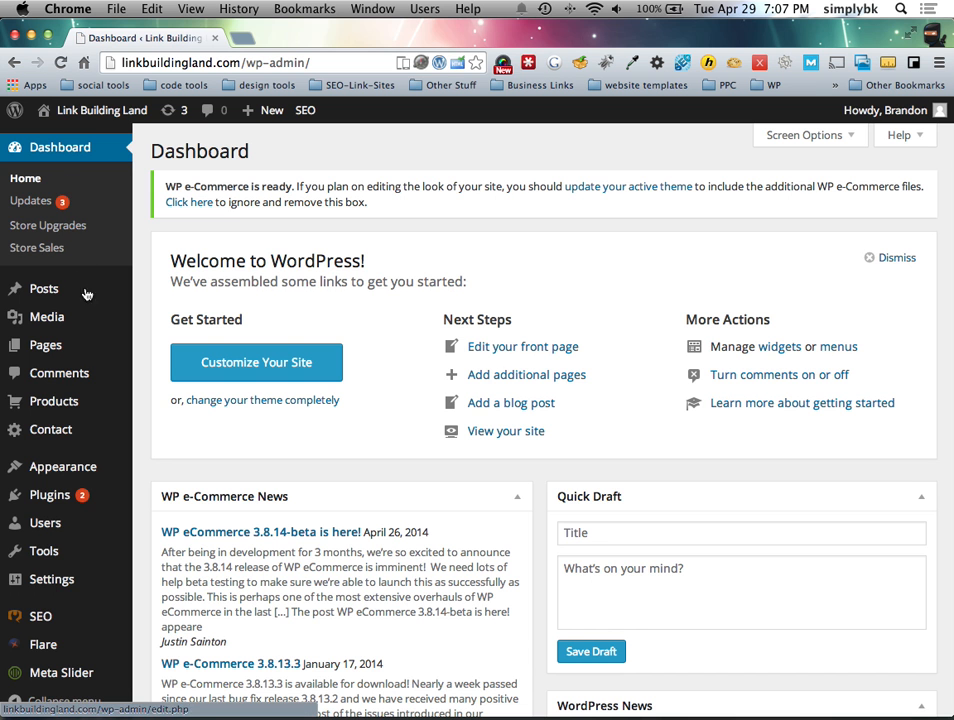
pyautogui.moveTo(60, 495)
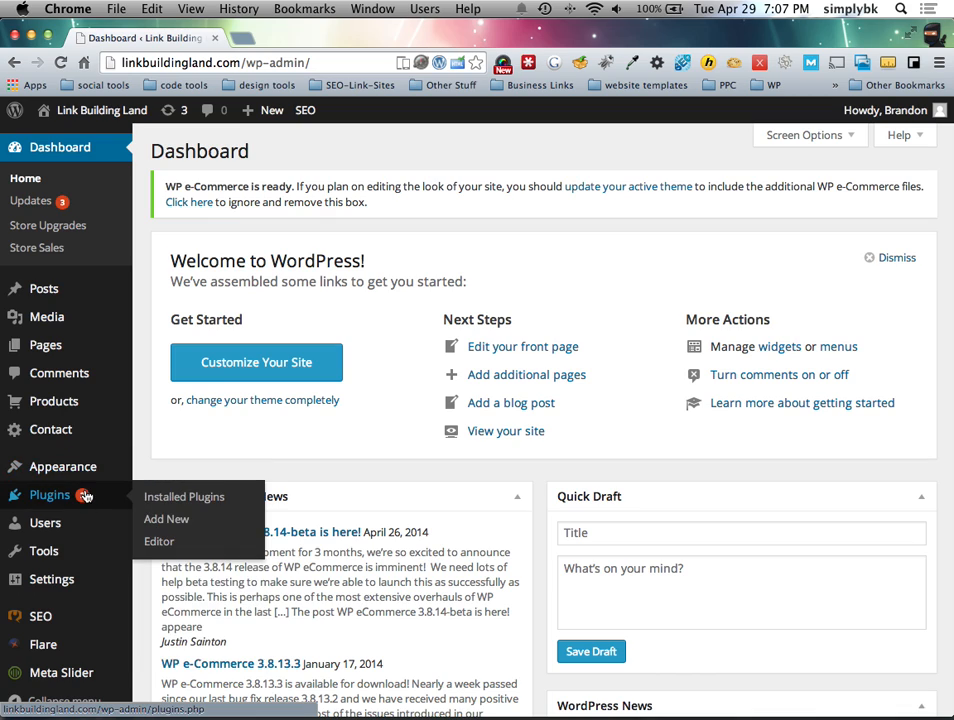
pyautogui.click(168, 520)
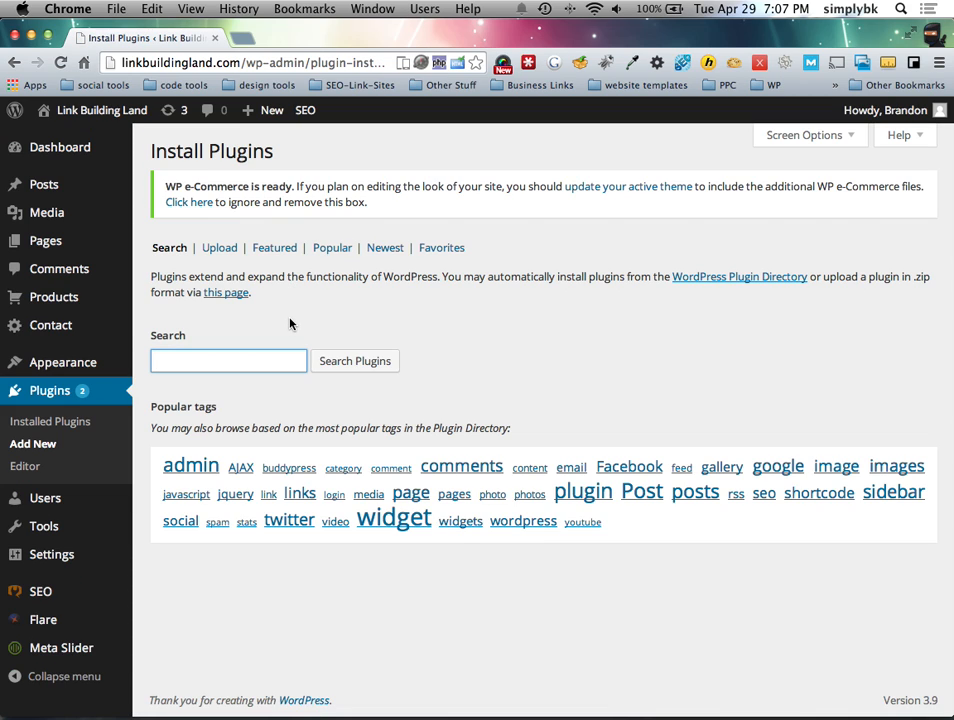
# Step: Search the plugin installer for 'secure wordpress' and browse the results
pyautogui.write('secure wordpress')
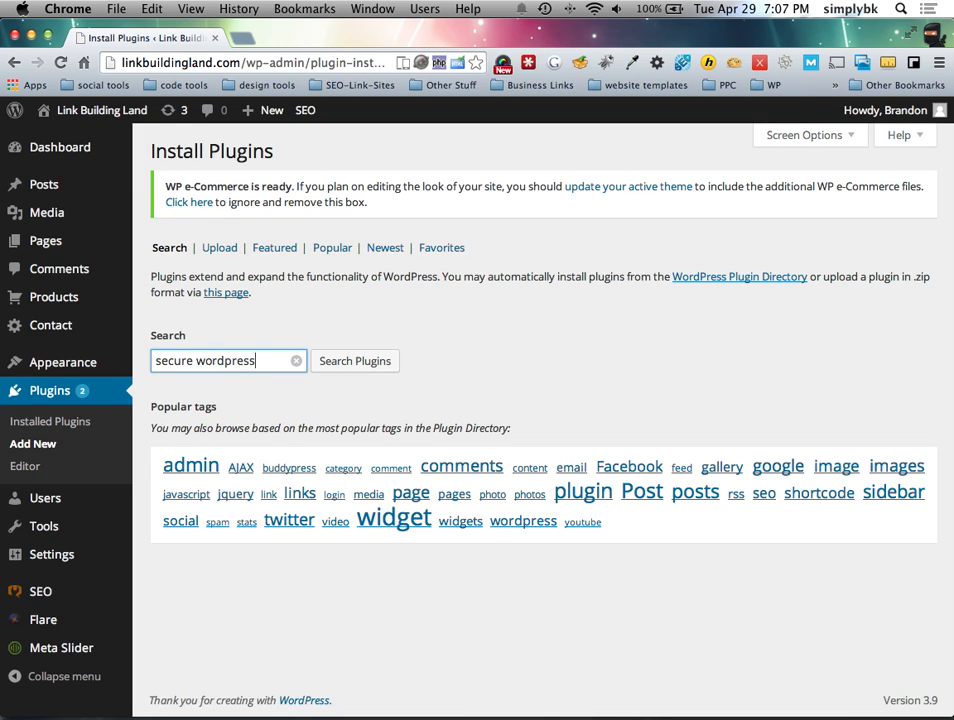
pyautogui.press('Return')
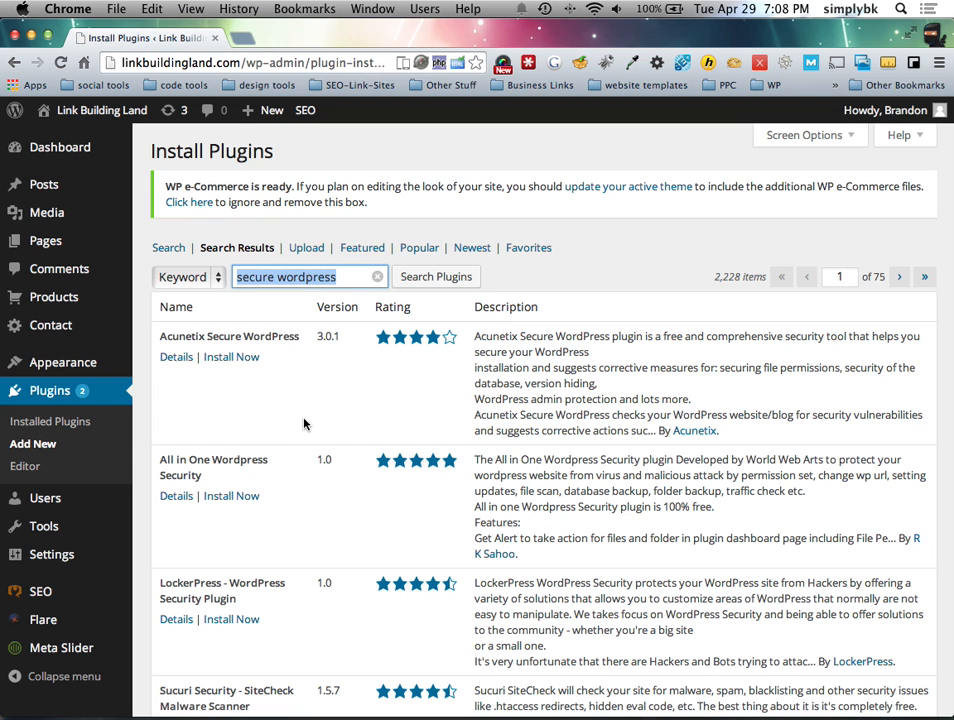
pyautogui.scroll(-5, 304, 424)
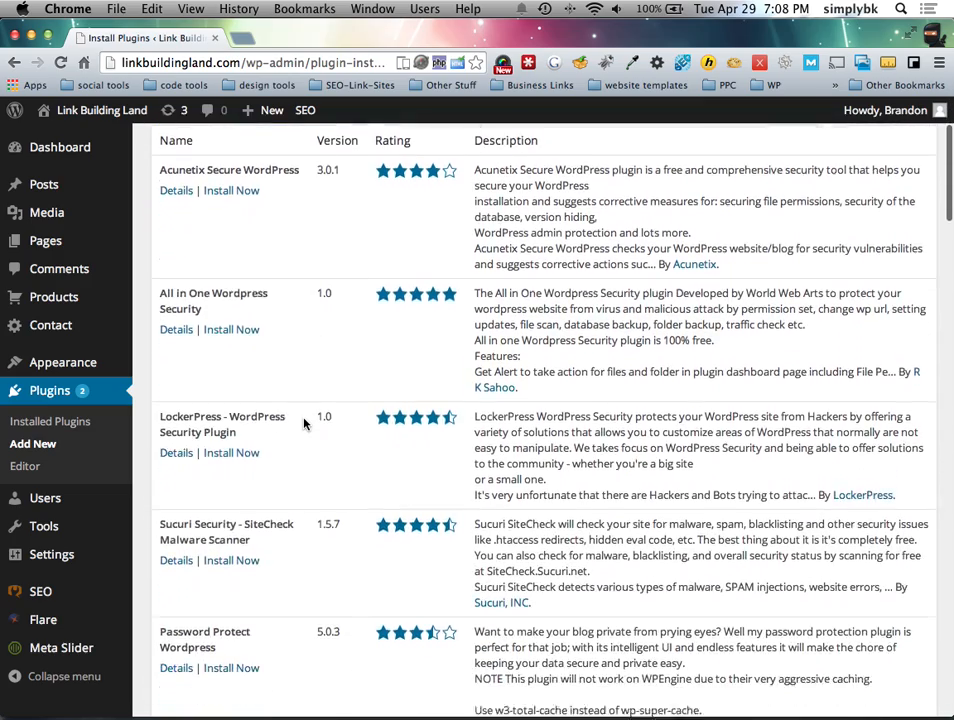
pyautogui.scroll(-2, 305, 422)
pyautogui.scroll(8, 305, 422)
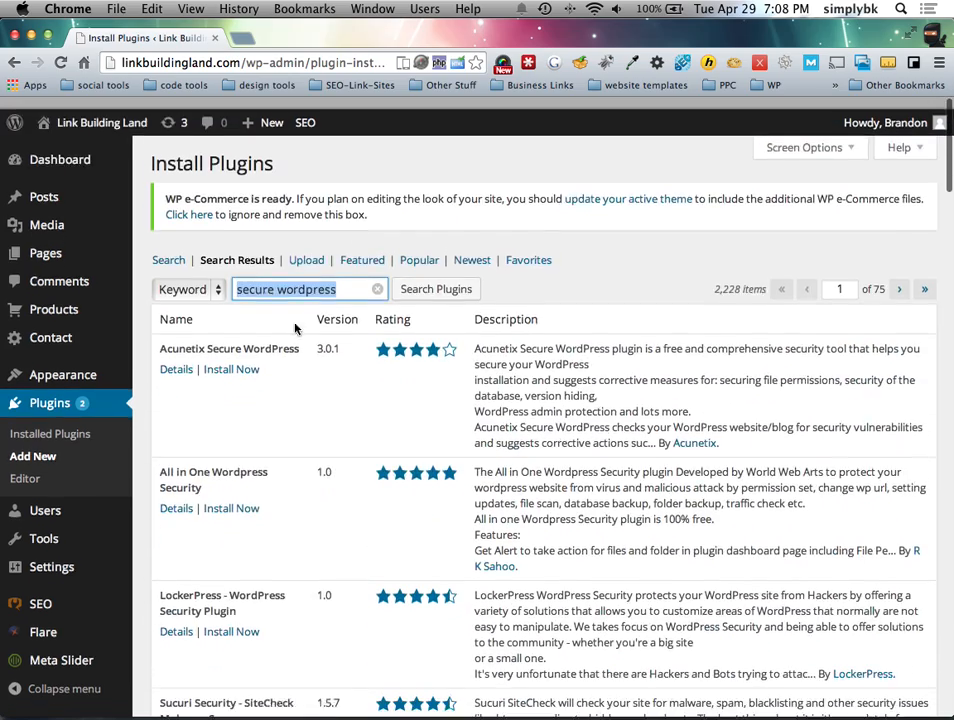
# Step: Search for 'website defender' and then clear the search box
pyautogui.write('web')
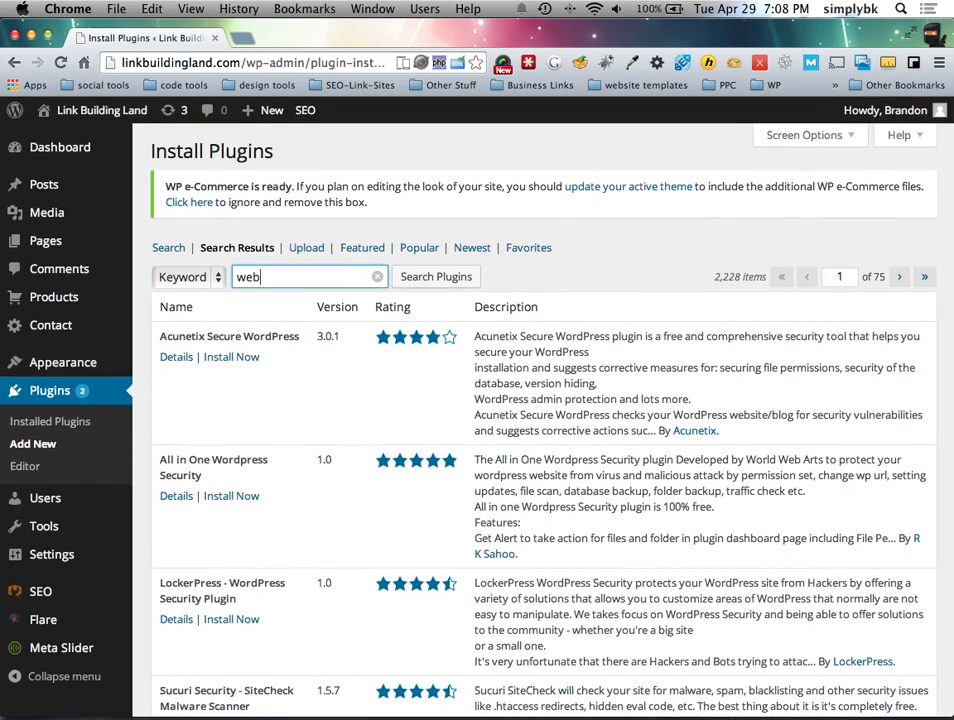
pyautogui.write('site defendd')
pyautogui.write('r')
pyautogui.press('Return')
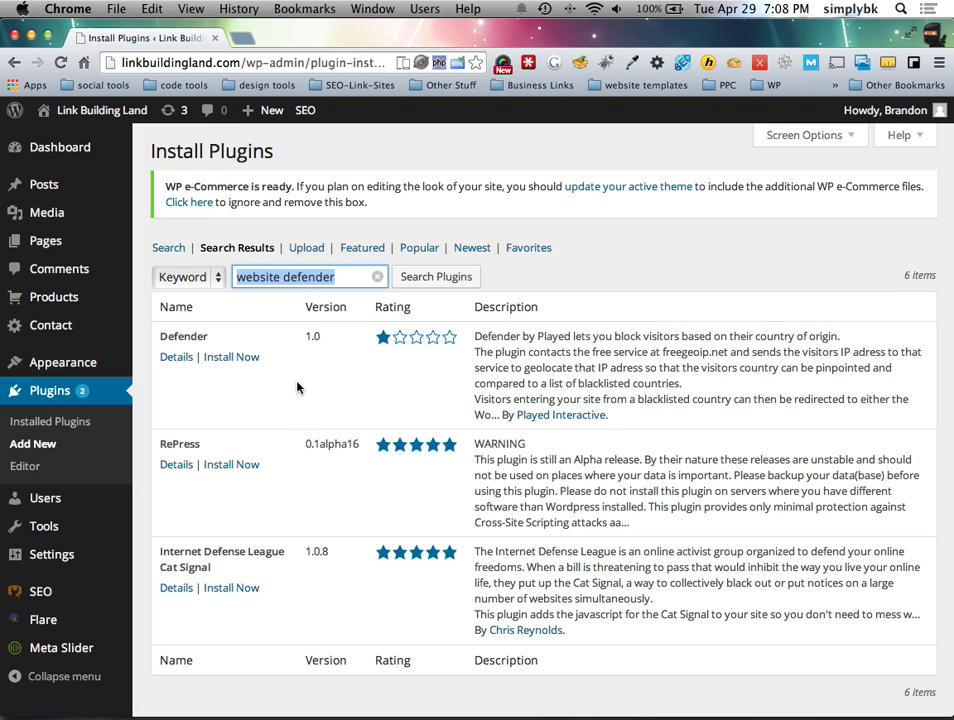
pyautogui.press('BackSpace')
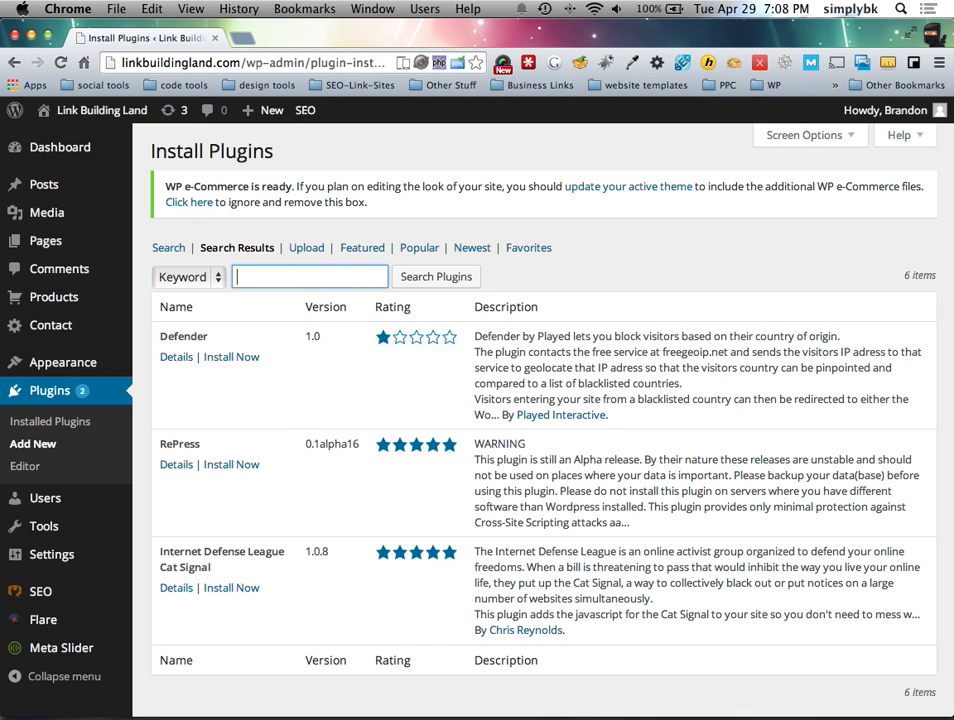
# Step: In a new tab, Google 'secure wordpress websitedefender' and open the WordPress.org plugin page
pyautogui.click(241, 38)
pyautogui.write('secure wordpress website')
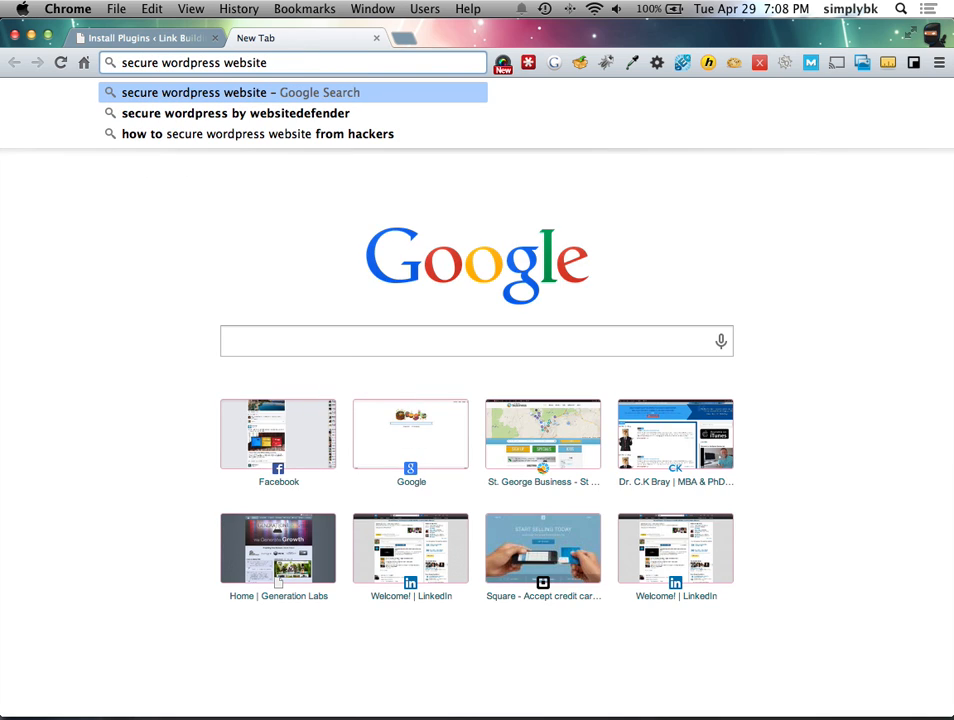
pyautogui.press('Down')
pyautogui.press('Return')
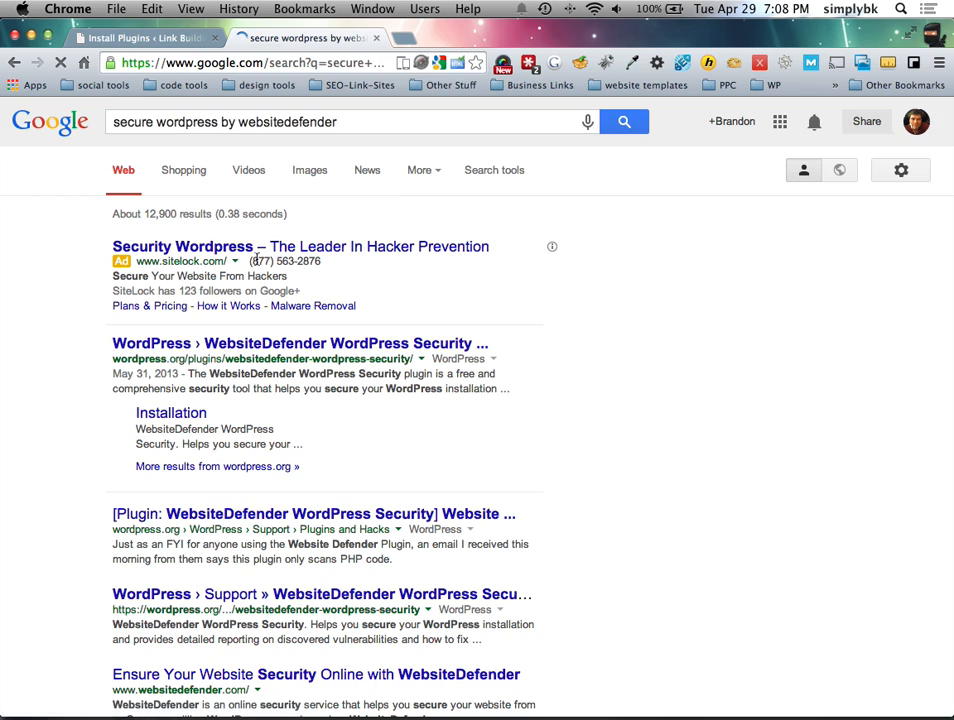
pyautogui.click(276, 345)
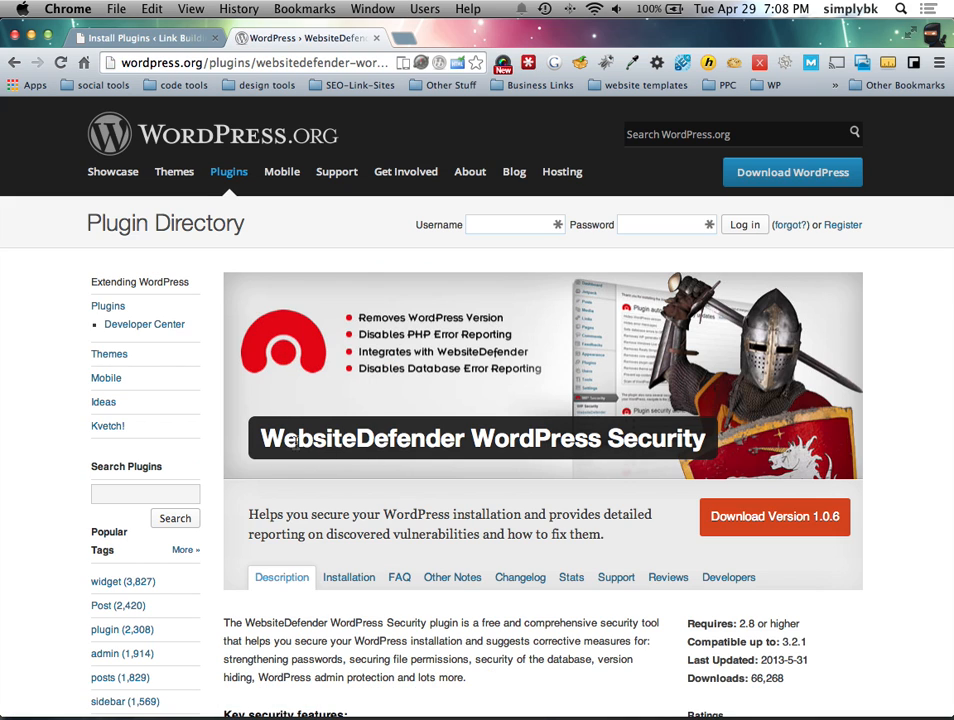
# Step: Copy 'WebsiteDefender' from the page title and focus the Install Plugins search box
pyautogui.moveTo(262, 440); pyautogui.dragTo(465, 442)
pyautogui.hotkey('ctrl', 'c')
pyautogui.click(140, 38)
pyautogui.click(328, 277)
# Step: Search for 'WebsiteDefender', then install and activate WebsiteDefender WordPress Security 1.0.6
pyautogui.hotkey('ctrl', 'v')
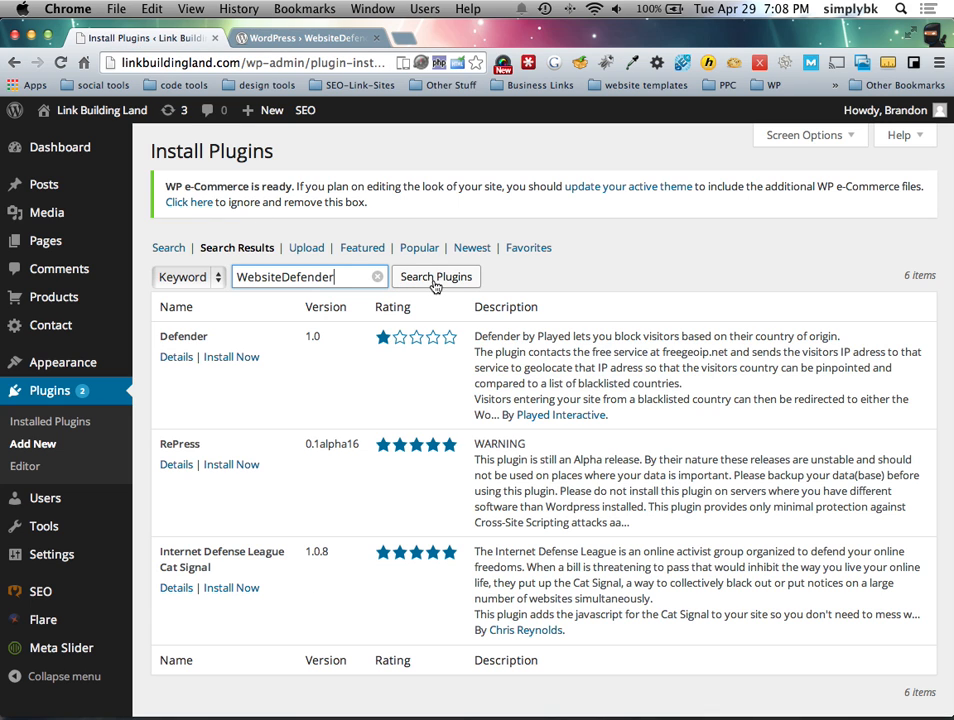
pyautogui.click(435, 278)
pyautogui.scroll(-1, 380, 320)
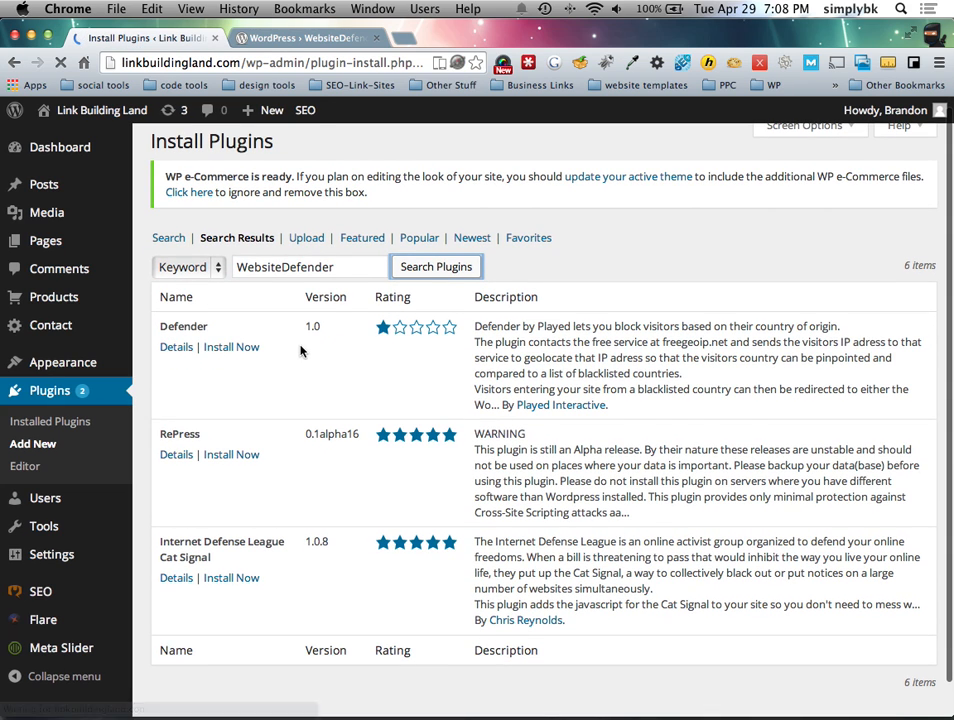
pyautogui.click(251, 372)
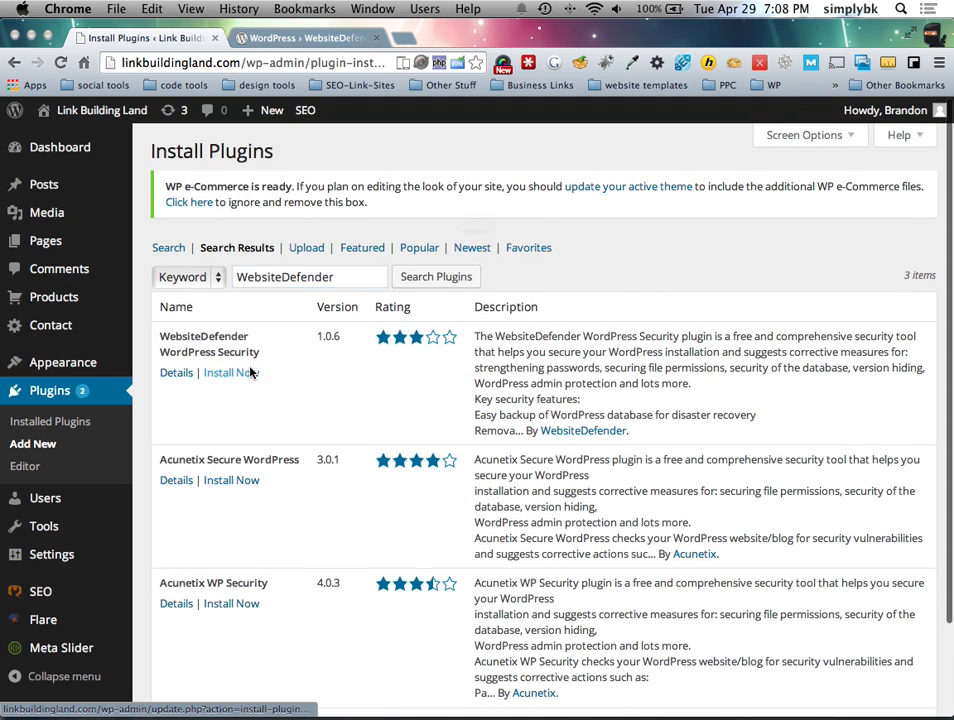
pyautogui.click(603, 263)
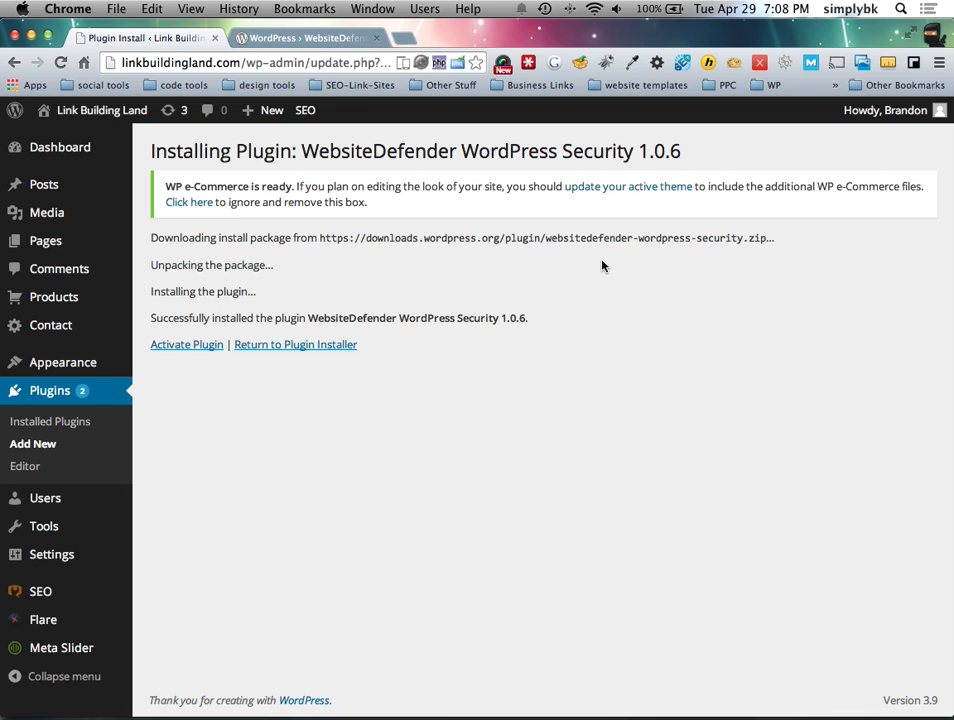
pyautogui.click(171, 346)
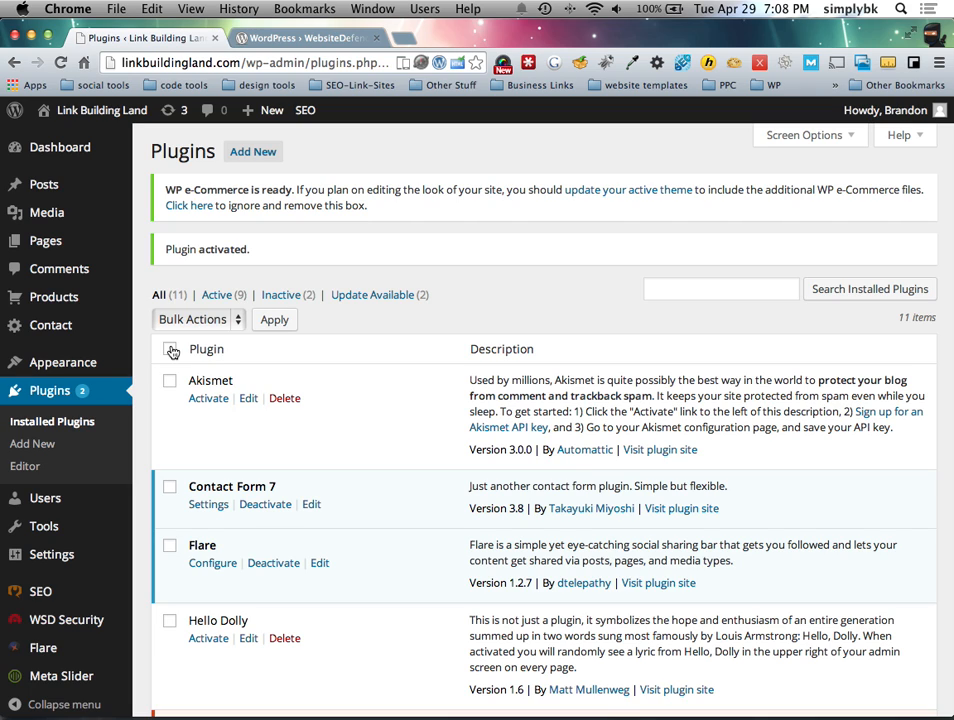
# Step: Open the WSD Security report, highlight the wp_ prefix warning, and review file permission results
pyautogui.click(95, 621)
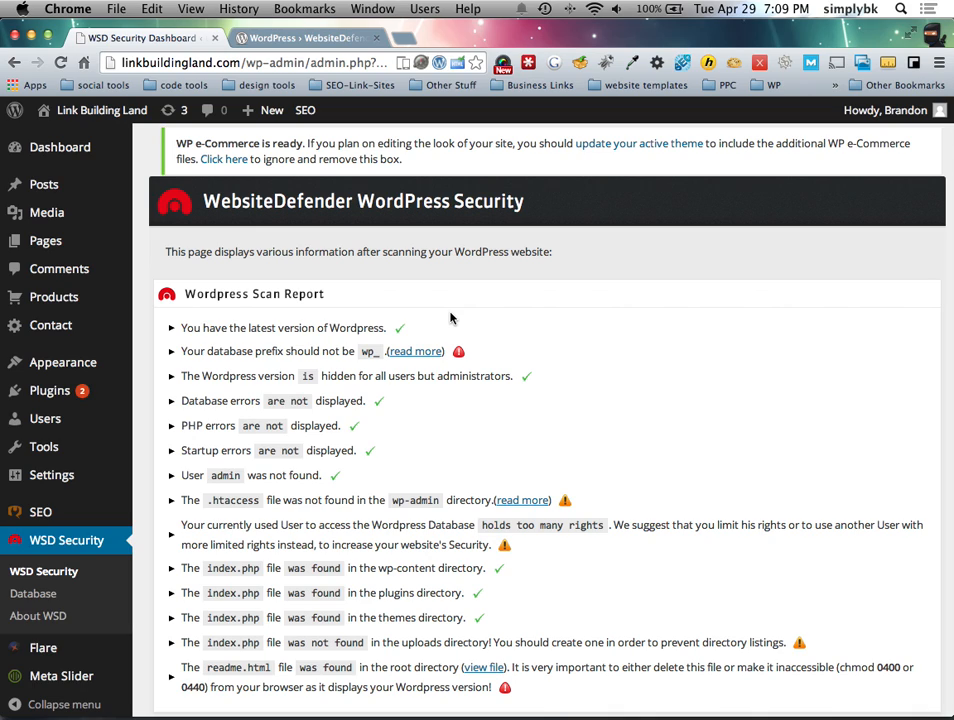
pyautogui.scroll(-1, 522, 419)
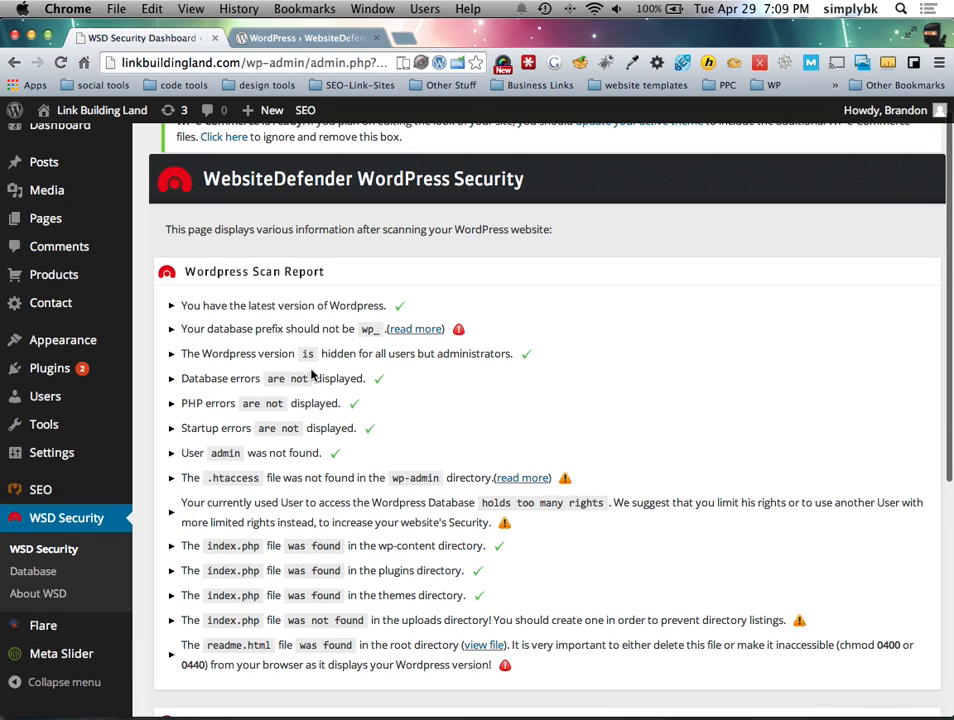
pyautogui.moveTo(181, 328); pyautogui.dragTo(372, 333)
pyautogui.doubleClick(372, 330)
pyautogui.moveTo(375, 330); pyautogui.dragTo(362, 331)
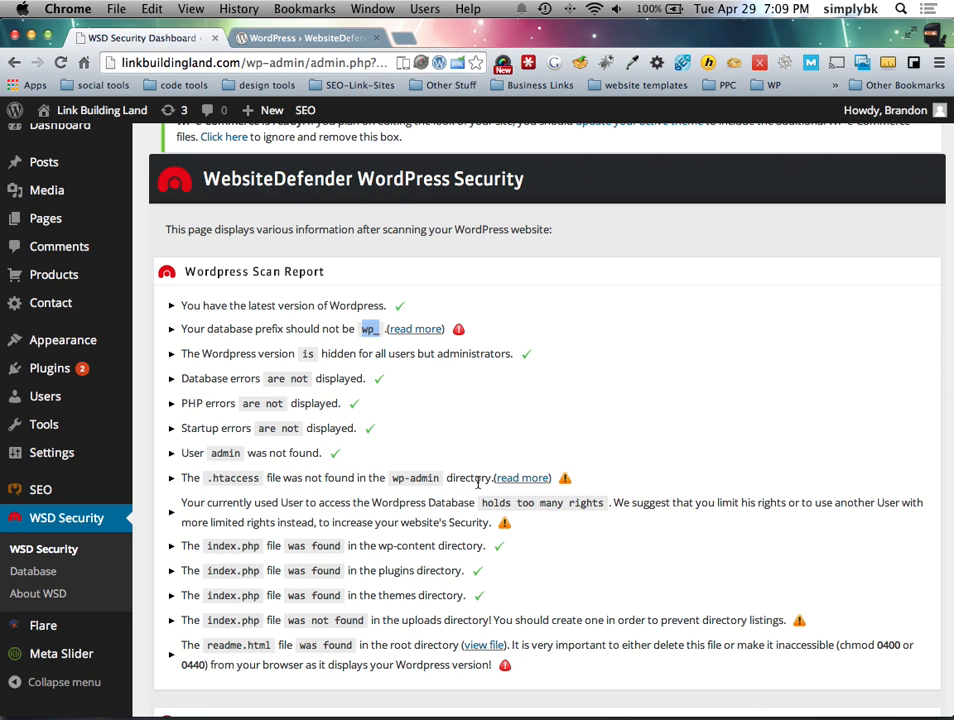
pyautogui.scroll(-3, 475, 485)
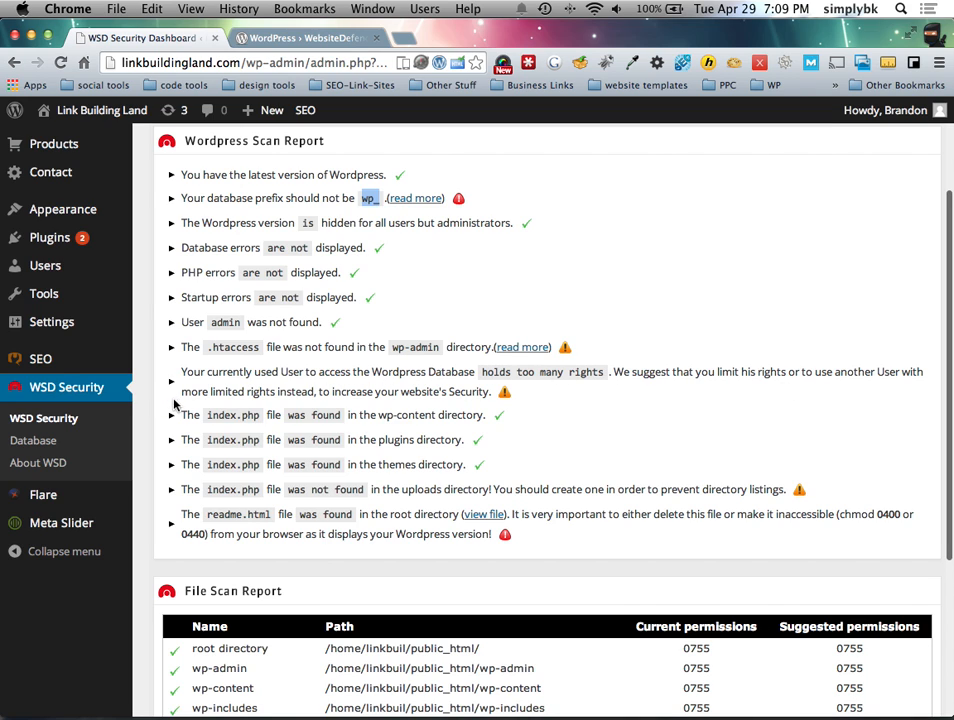
pyautogui.scroll(-2, 535, 400)
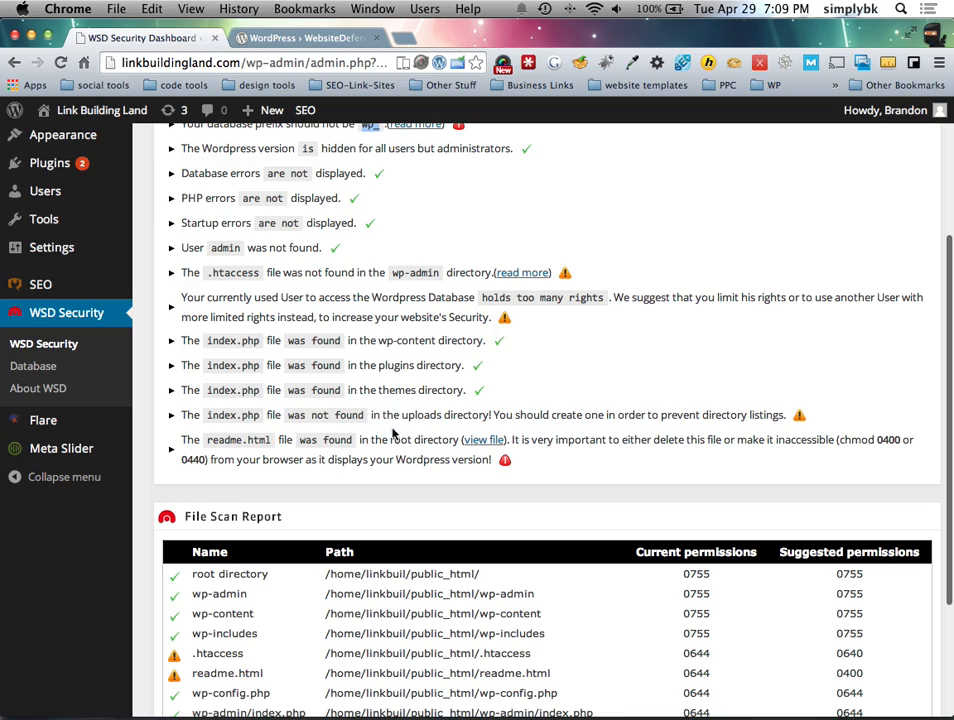
pyautogui.scroll(-5, 385, 485)
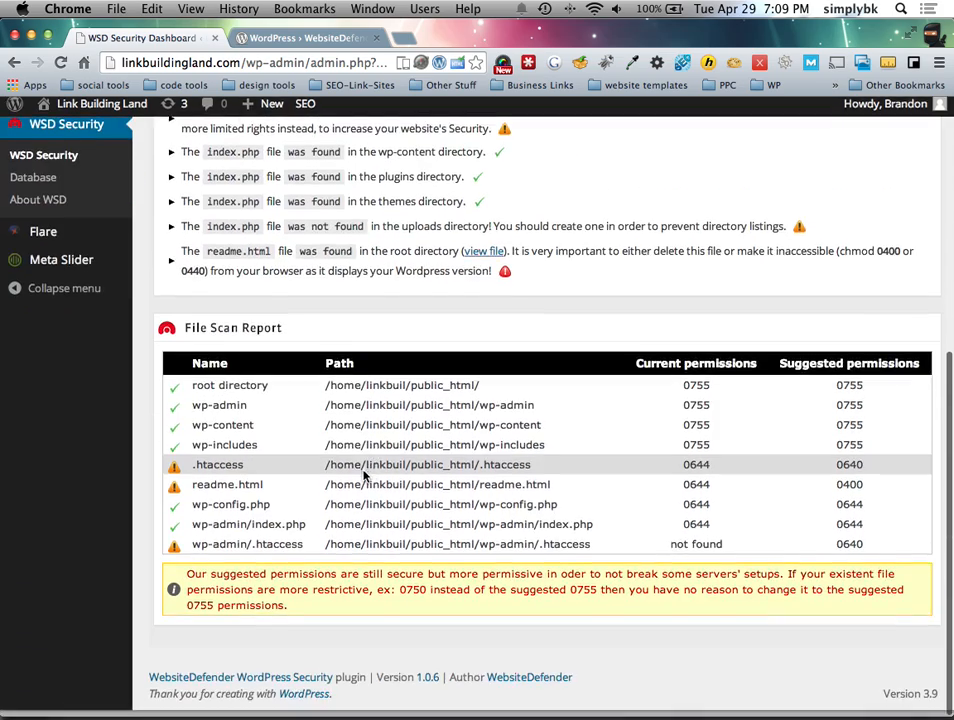
pyautogui.scroll(9, 292, 482)
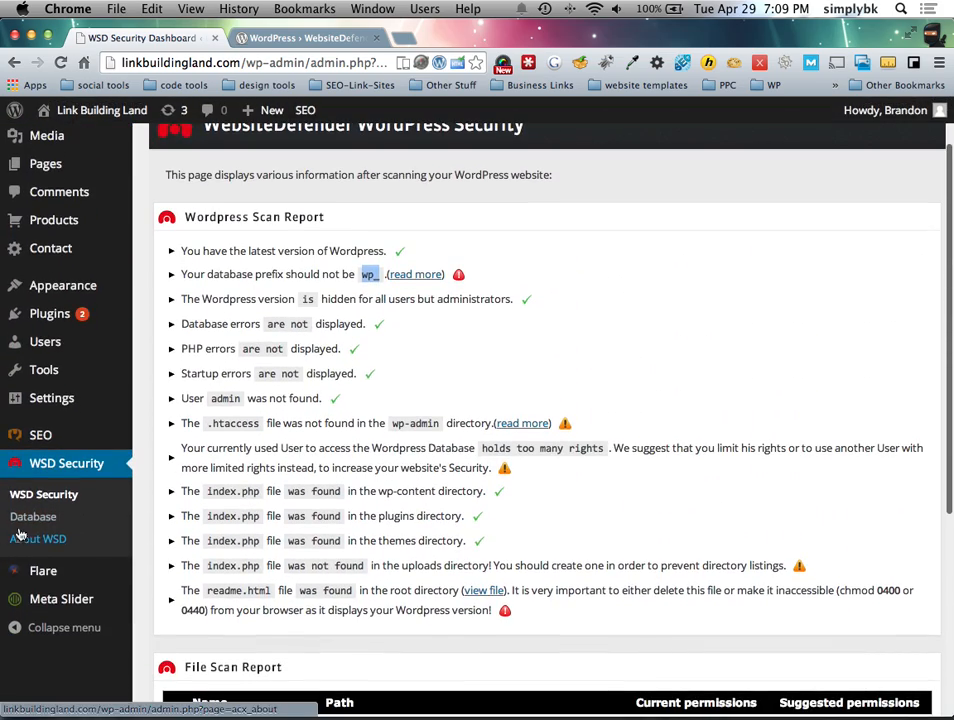
pyautogui.scroll(2, 388, 398)
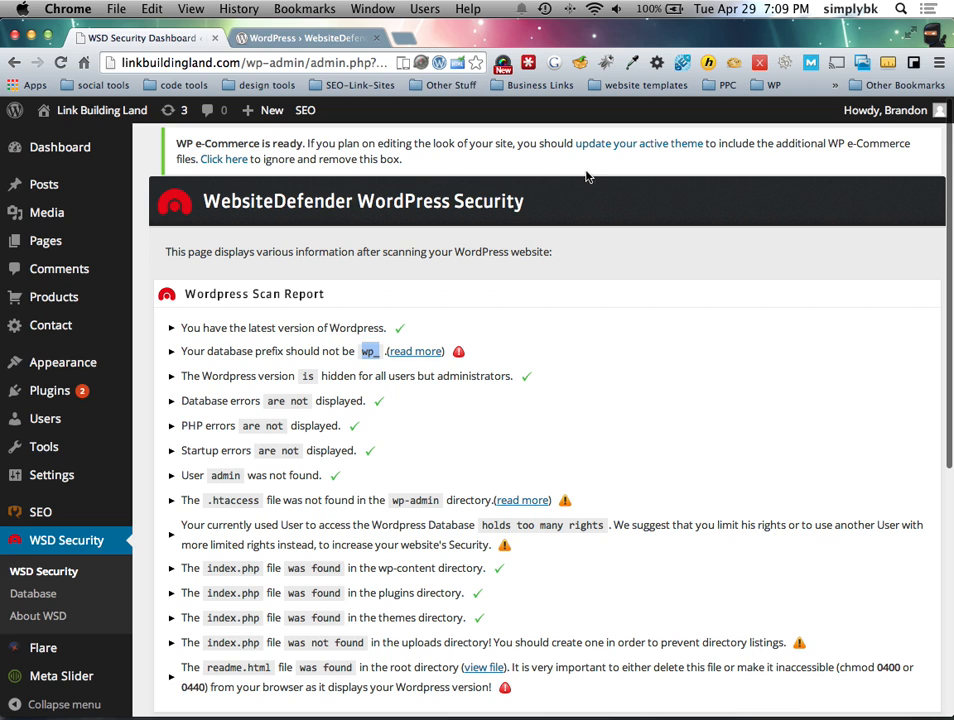
pyautogui.scroll(-11, 505, 426)
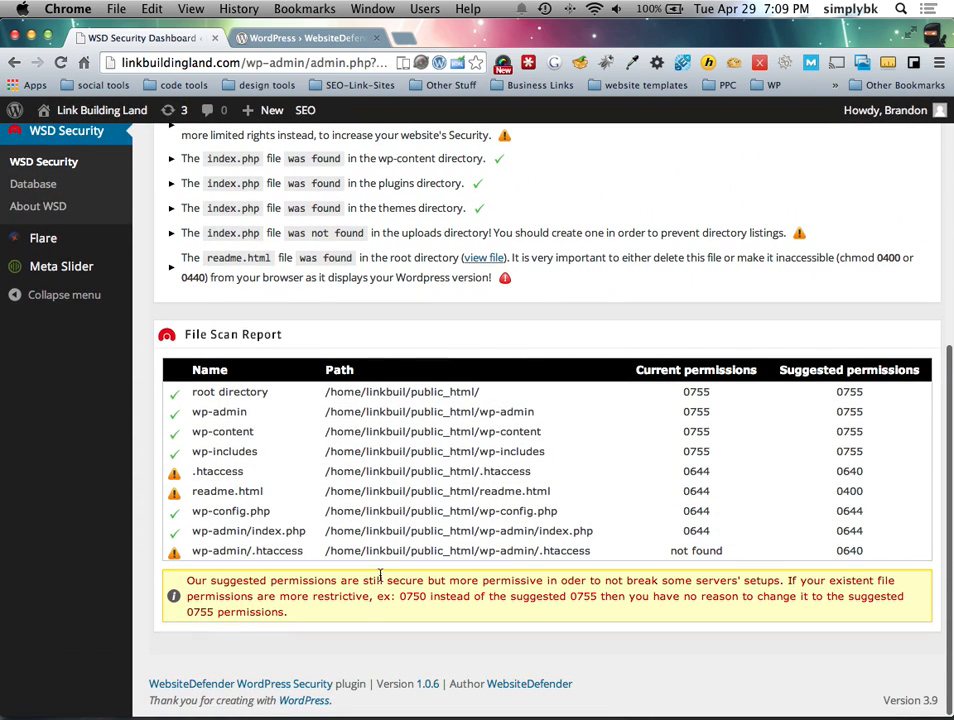
pyautogui.scroll(3, 113, 406)
# Step: Open WSD Security's Database page and look over its backup and table prefix sections
pyautogui.click(70, 329)
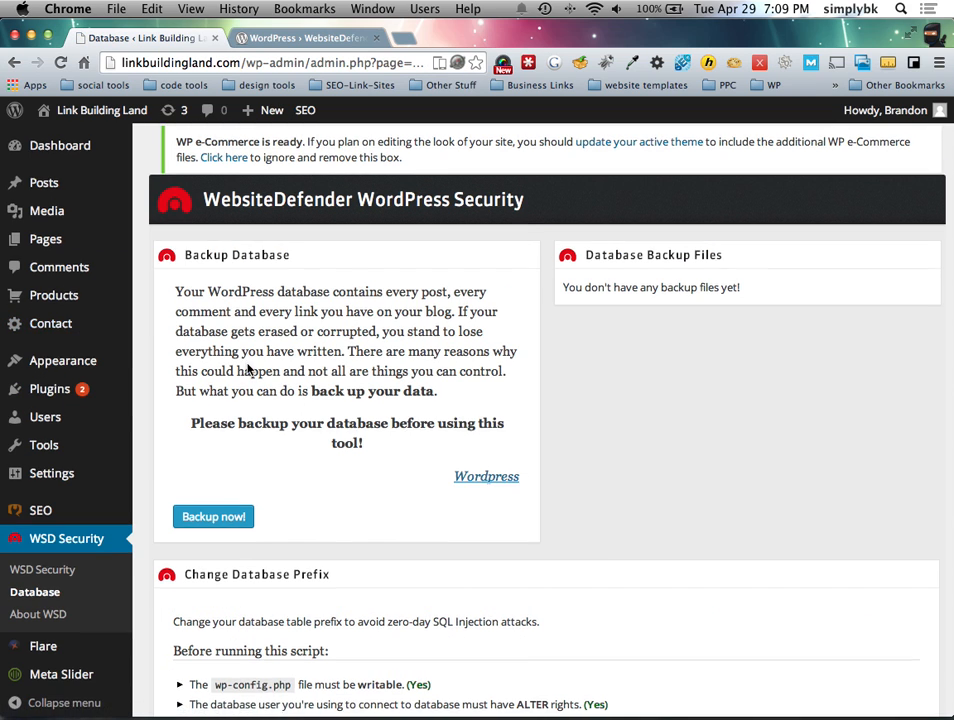
pyautogui.scroll(-8, 325, 387)
pyautogui.scroll(-1, 300, 388)
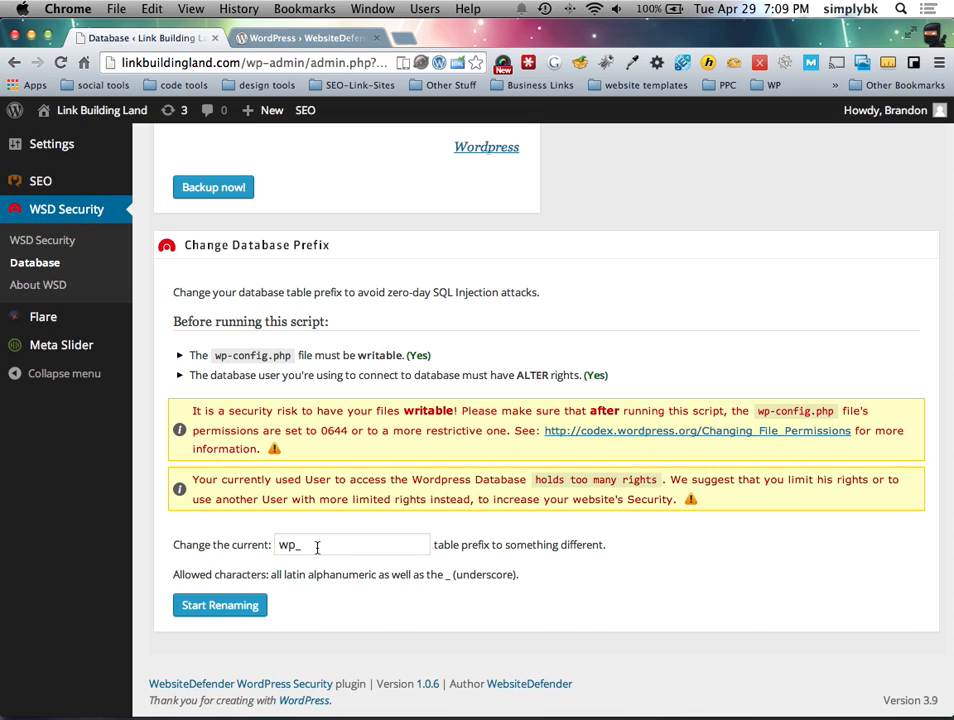
pyautogui.scroll(3, 298, 404)
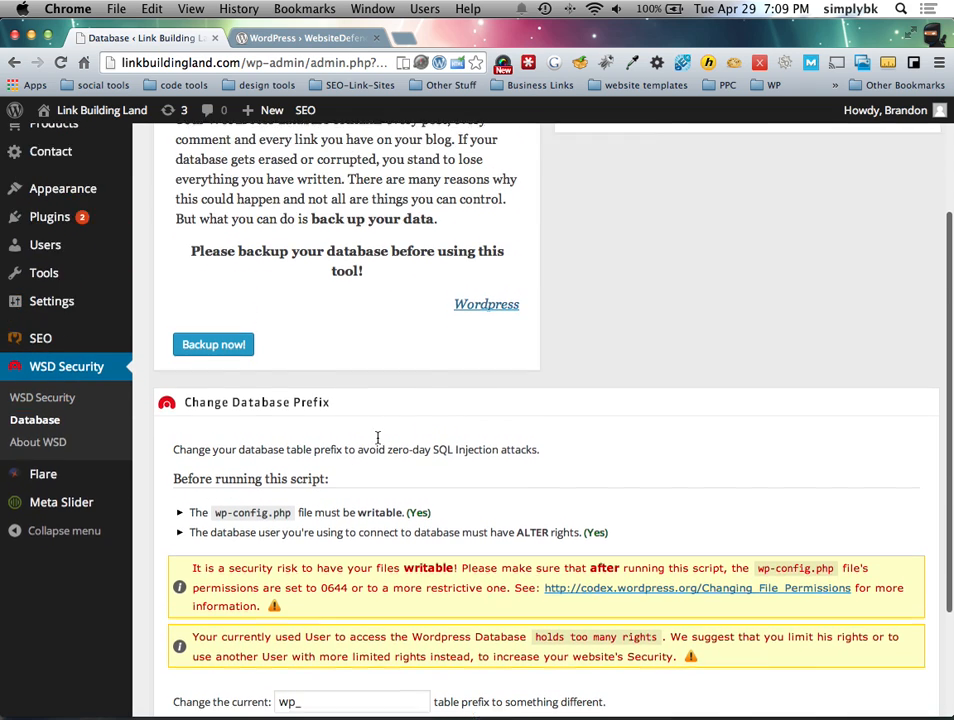
pyautogui.scroll(3, 379, 441)
pyautogui.scroll(-2, 379, 441)
pyautogui.scroll(1, 179, 473)
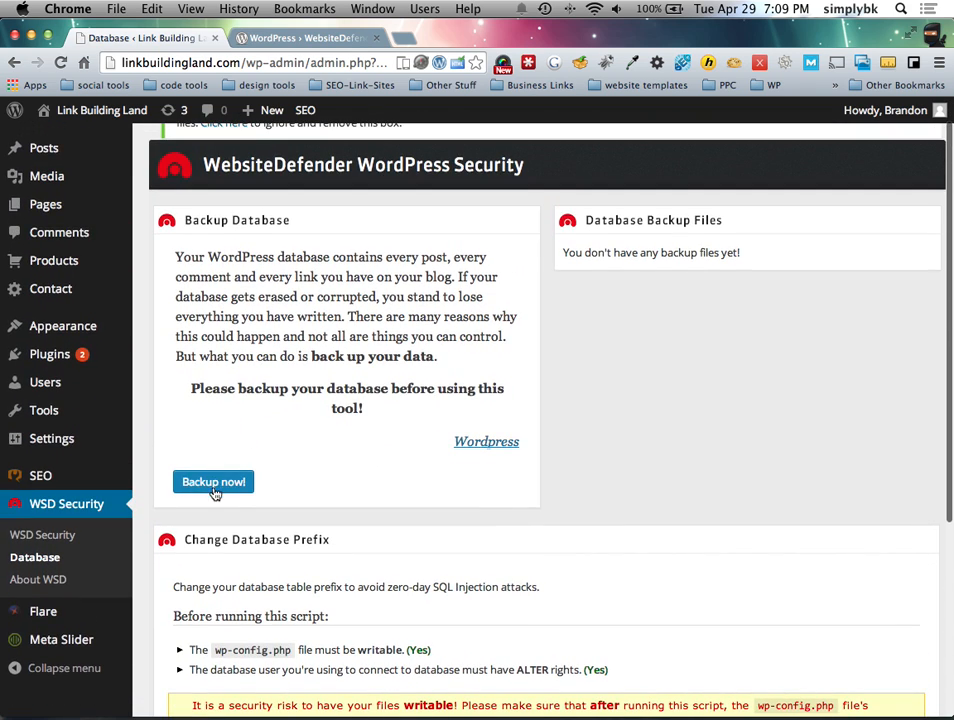
pyautogui.scroll(-5, 285, 400)
# Step: Replace the 'wp_' table prefix with 'lbl' and start renaming the tables
pyautogui.click(296, 573)
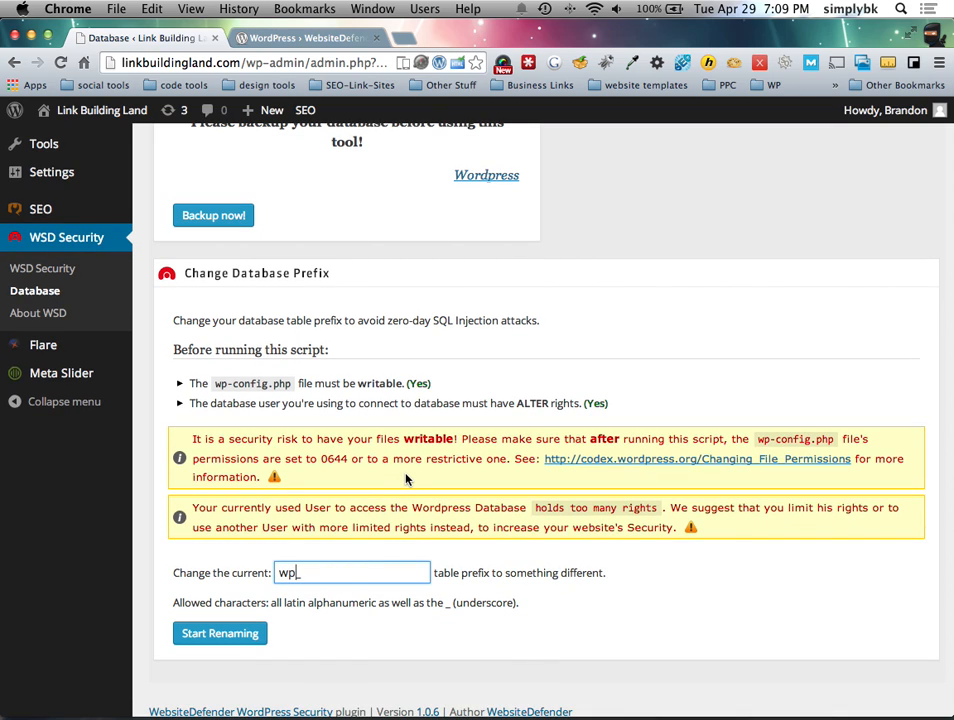
pyautogui.press('BackSpace')
pyautogui.press('BackSpace')
pyautogui.press('BackSpace')
pyautogui.write('lbl')
pyautogui.click(220, 633)
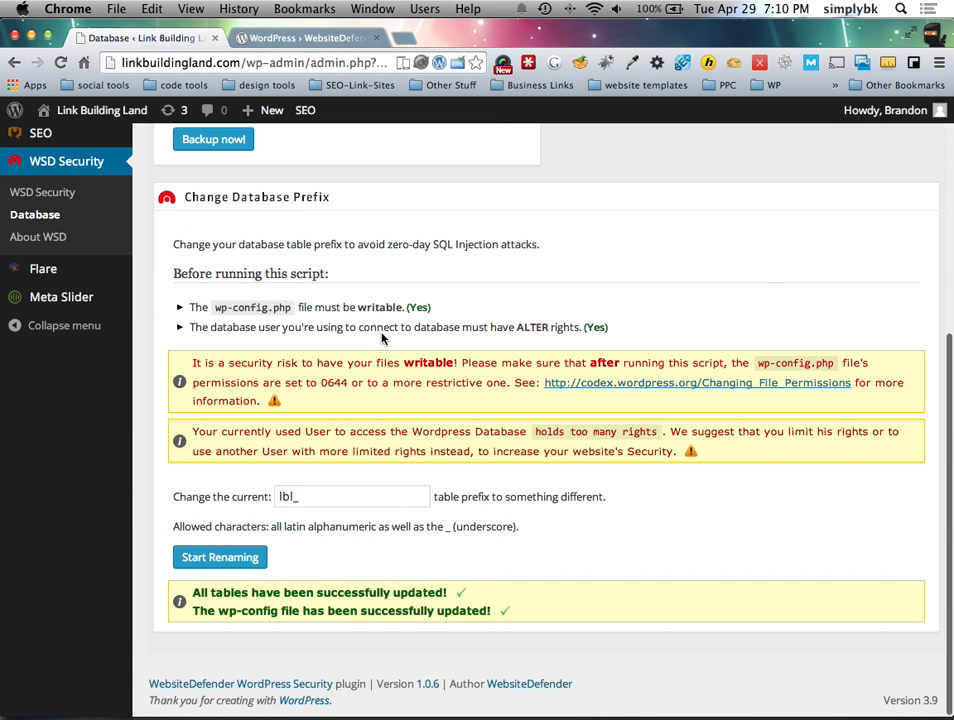
pyautogui.scroll(5, 381, 338)
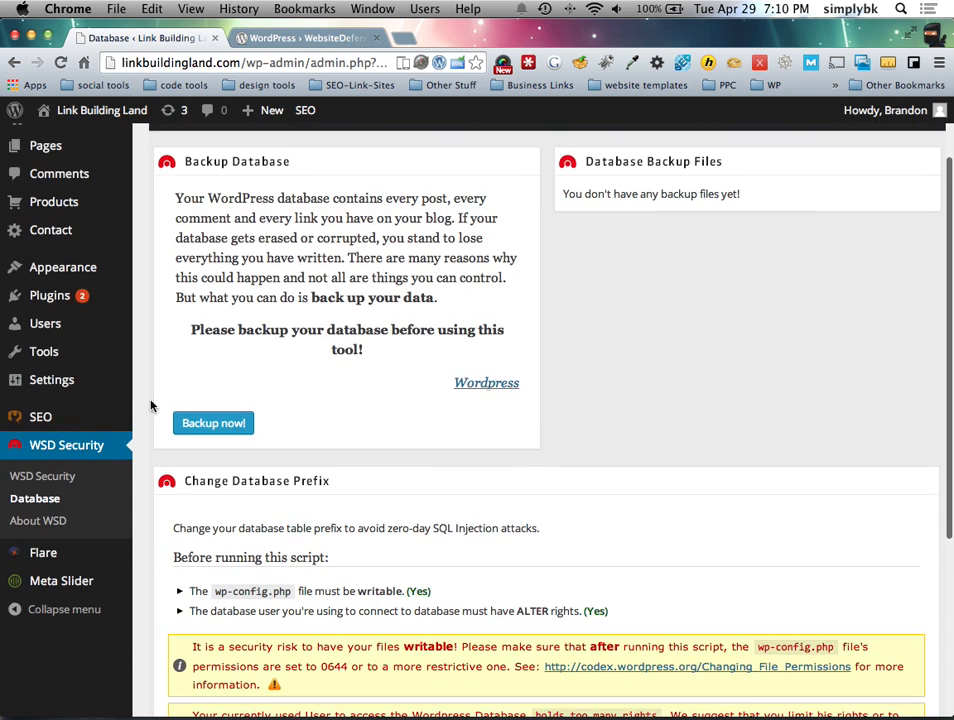
# Step: Open the About WSD page and look over it
pyautogui.click(38, 520)
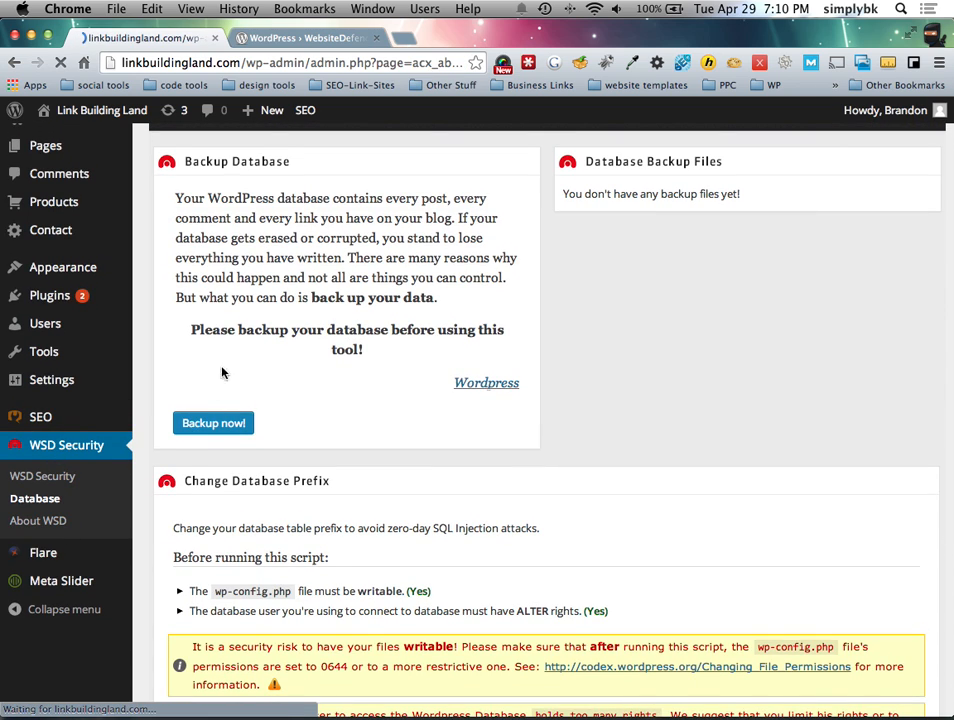
pyautogui.scroll(-4, 250, 370)
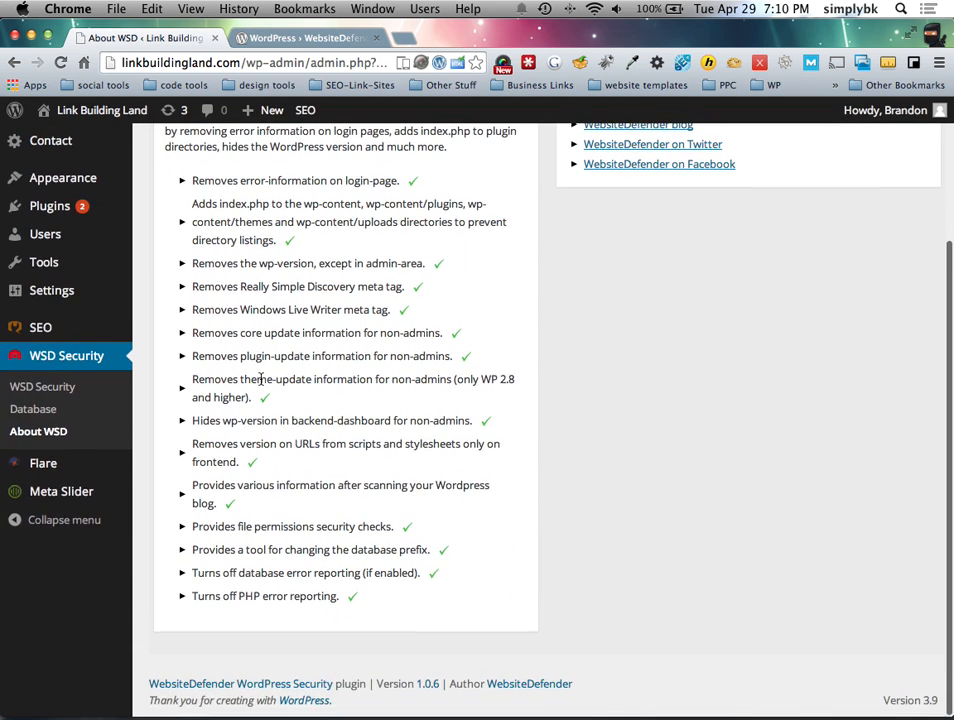
pyautogui.scroll(1, 258, 350)
pyautogui.scroll(3, 437, 332)
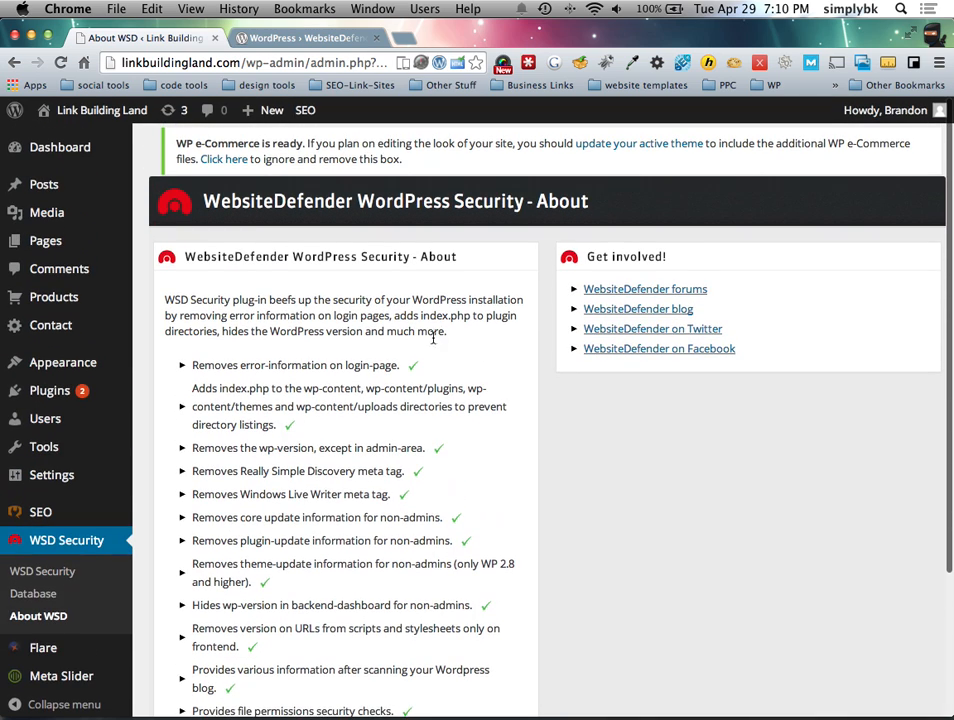
# Step: Open the WSD scan report and highlight the warning about too many database rights
pyautogui.click(42, 572)
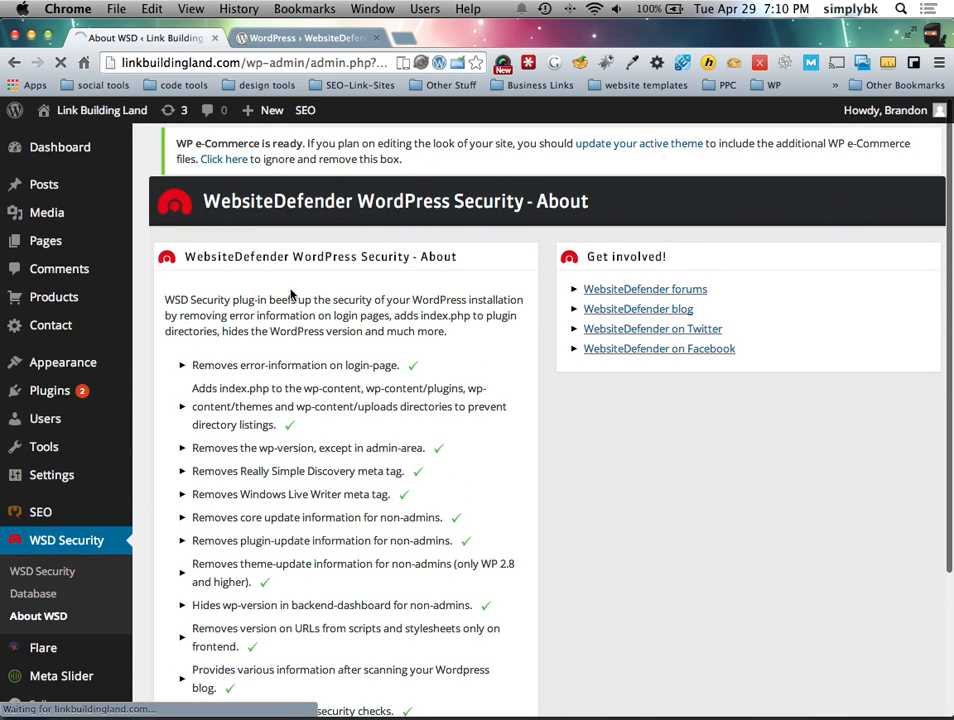
pyautogui.scroll(-2, 430, 420)
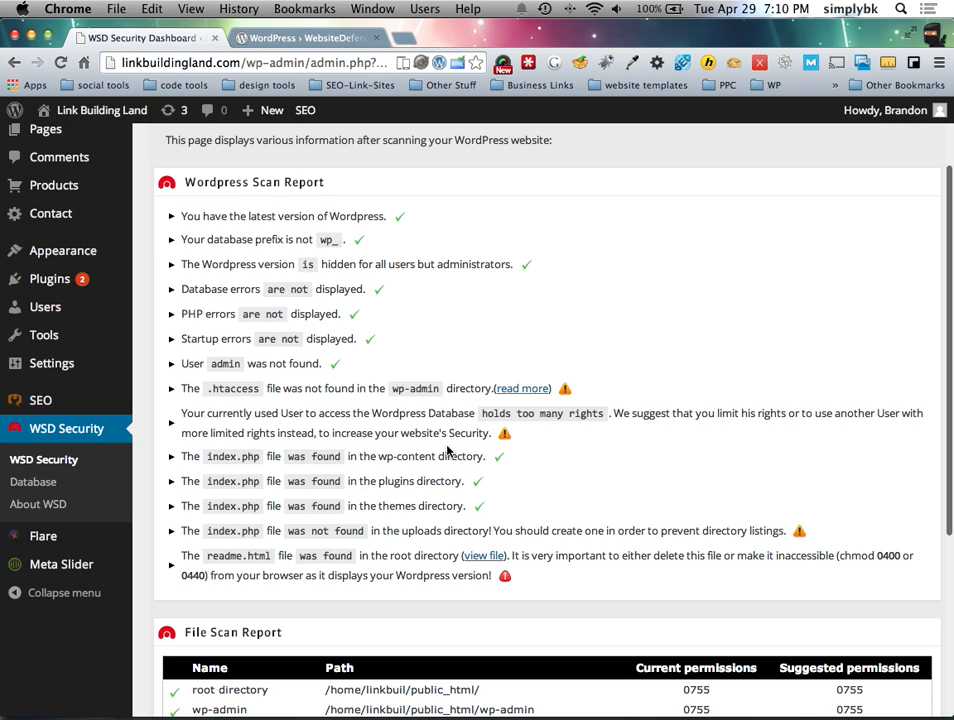
pyautogui.scroll(1, 445, 450)
pyautogui.moveTo(483, 416); pyautogui.dragTo(605, 423)
pyautogui.click(598, 458)
pyautogui.scroll(1, 598, 458)
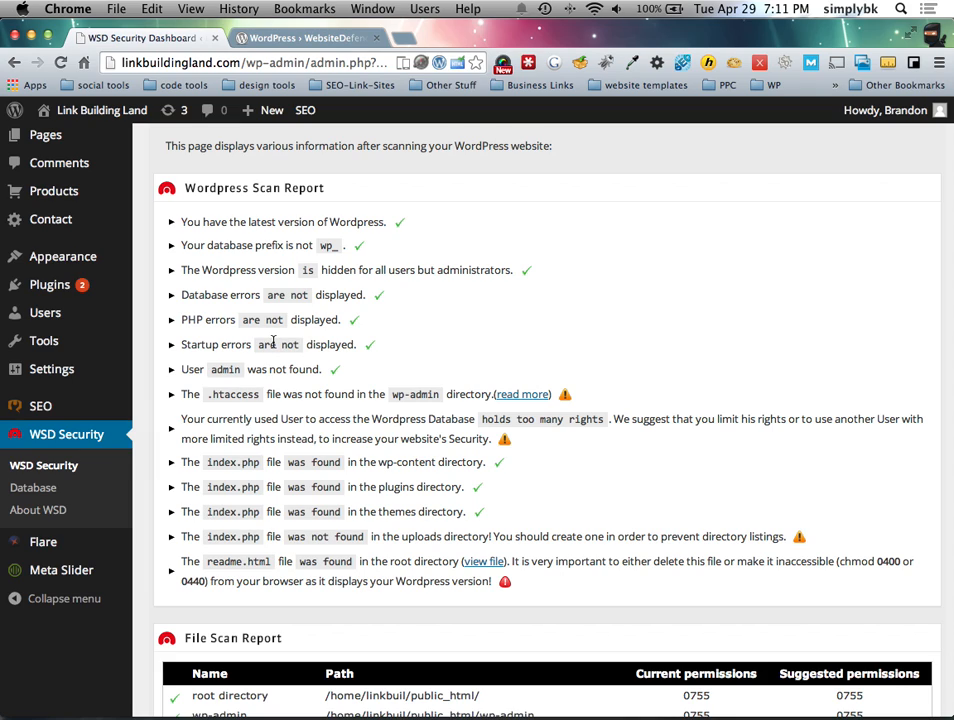
# Step: In a new tab, load the linkbuildingland.com cPanel login and sign in with the account password
pyautogui.click(405, 39)
pyautogui.write('linkedin.com')
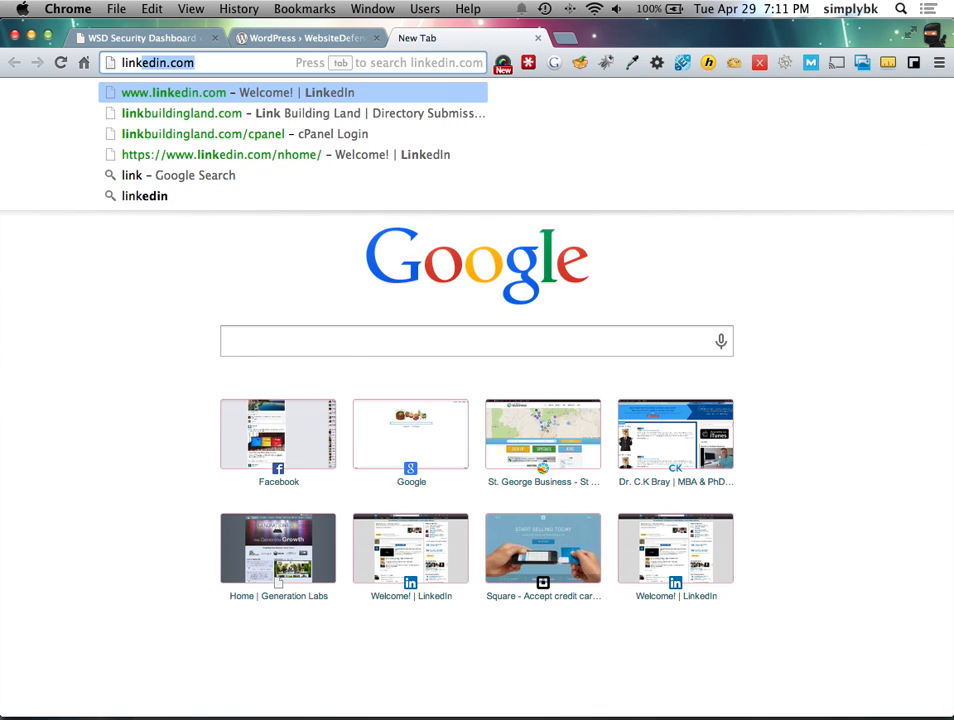
pyautogui.press('Down')
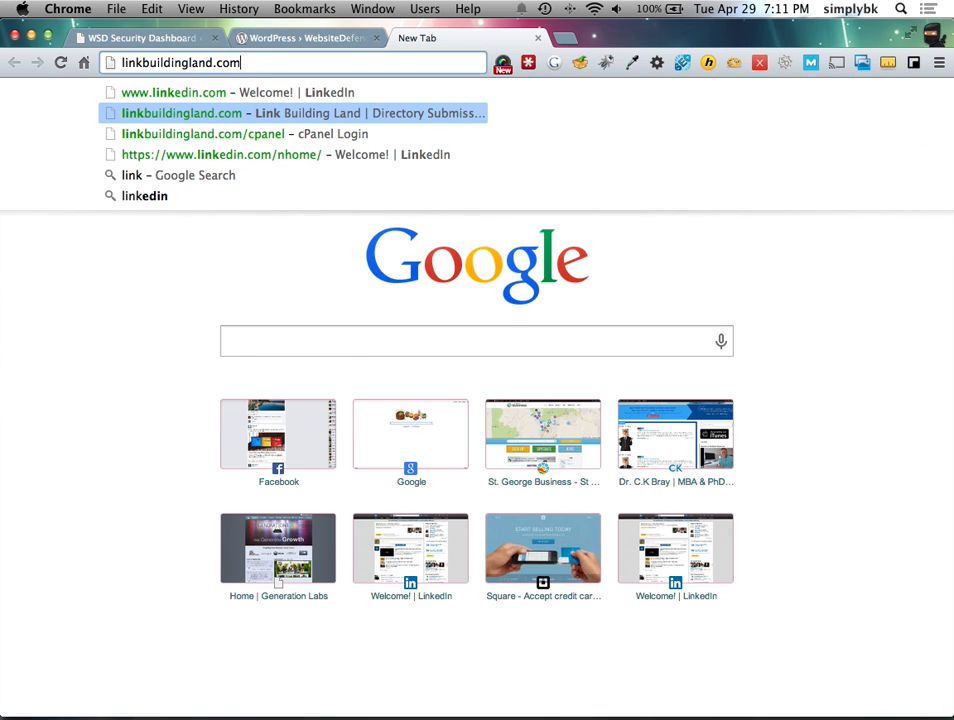
pyautogui.press('Down')
pyautogui.press('Return')
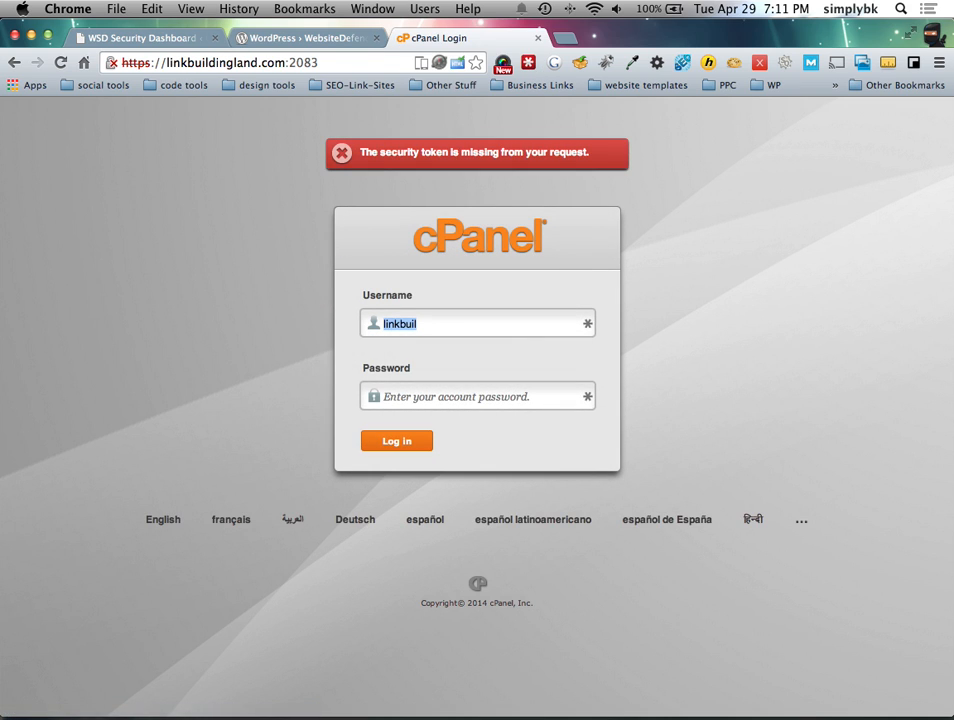
pyautogui.press('Tab')
pyautogui.write('********')
pyautogui.press('Return')
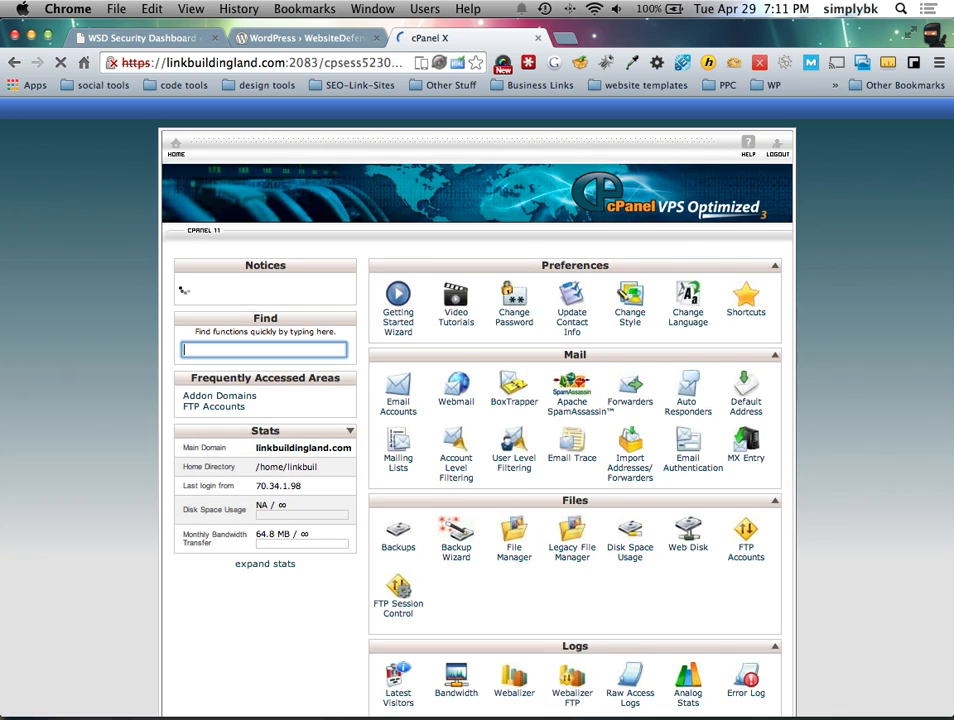
# Step: In MySQL Databases, remove the DROP privilege from the WordPress database user and save
pyautogui.scroll(-10, 330, 393)
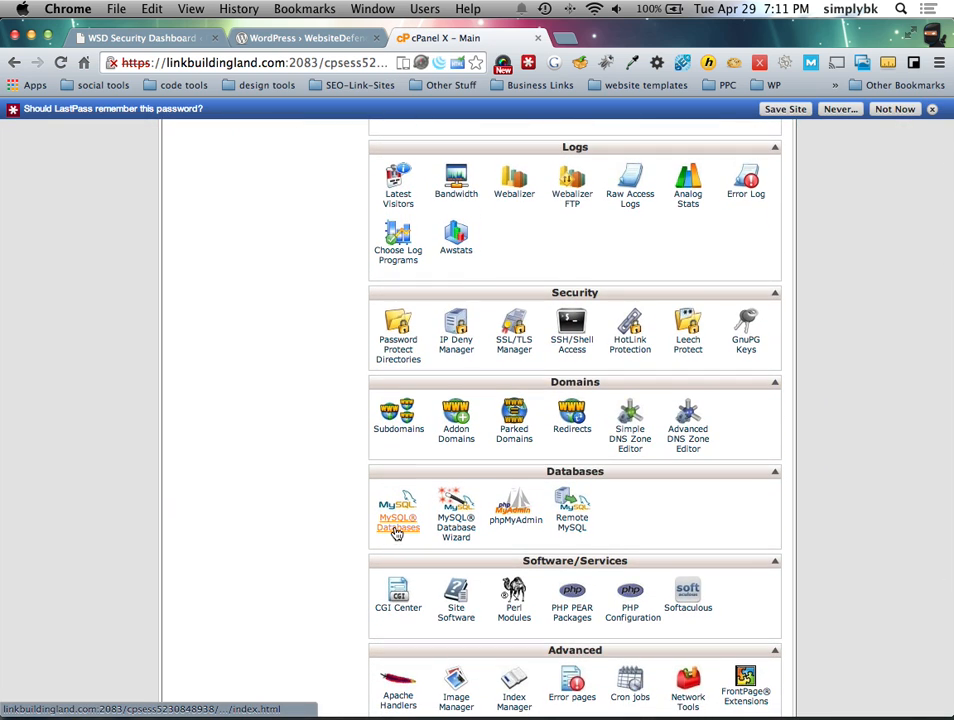
pyautogui.click(386, 530)
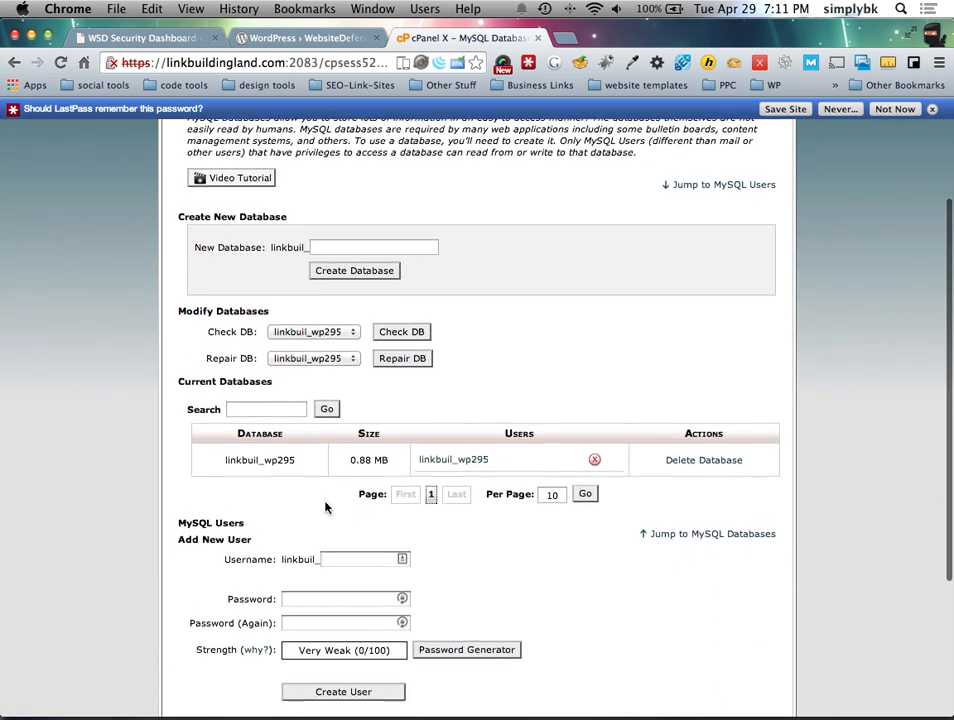
pyautogui.scroll(-2, 314, 372)
pyautogui.click(451, 373)
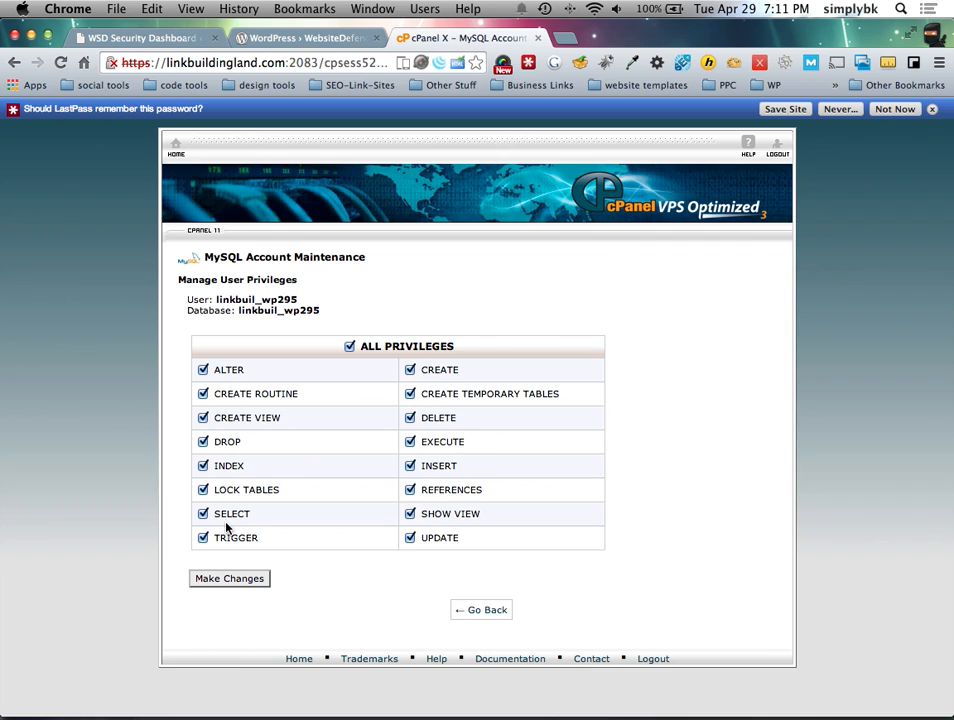
pyautogui.click(203, 441)
pyautogui.click(240, 578)
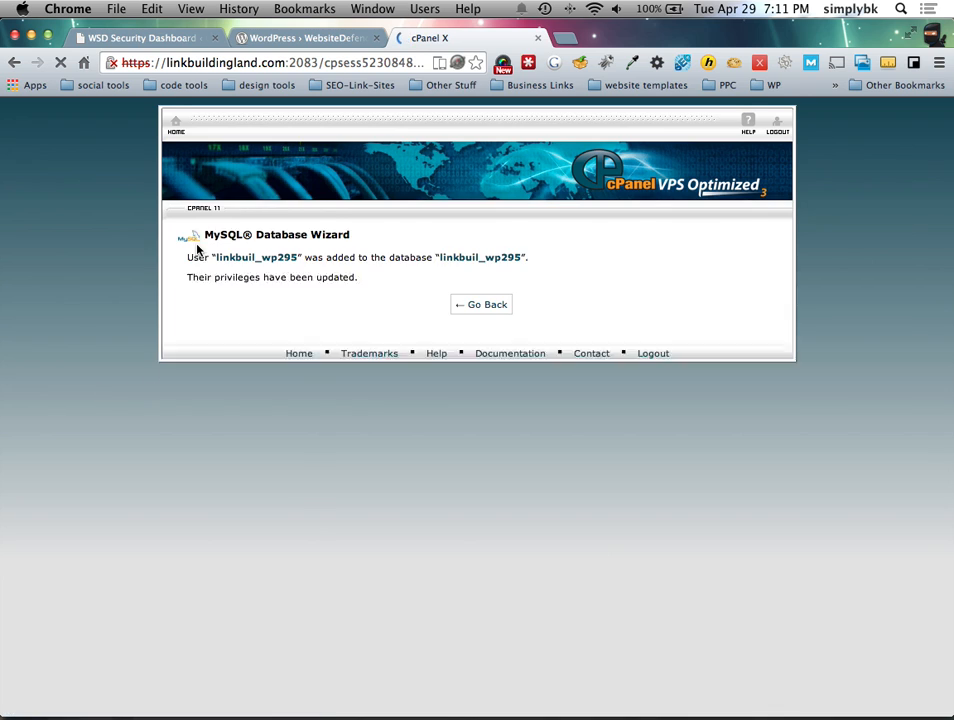
# Step: Compare the WordPress scan report against cPanel's MySQL Databases page across browser tabs
pyautogui.click(290, 38)
pyautogui.click(168, 38)
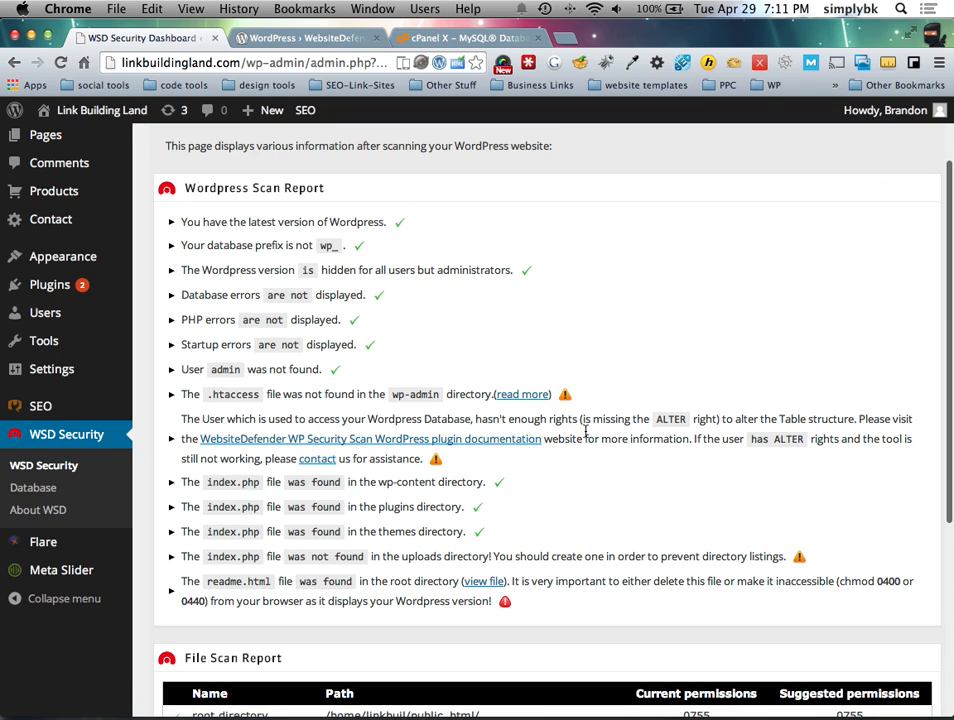
pyautogui.click(448, 38)
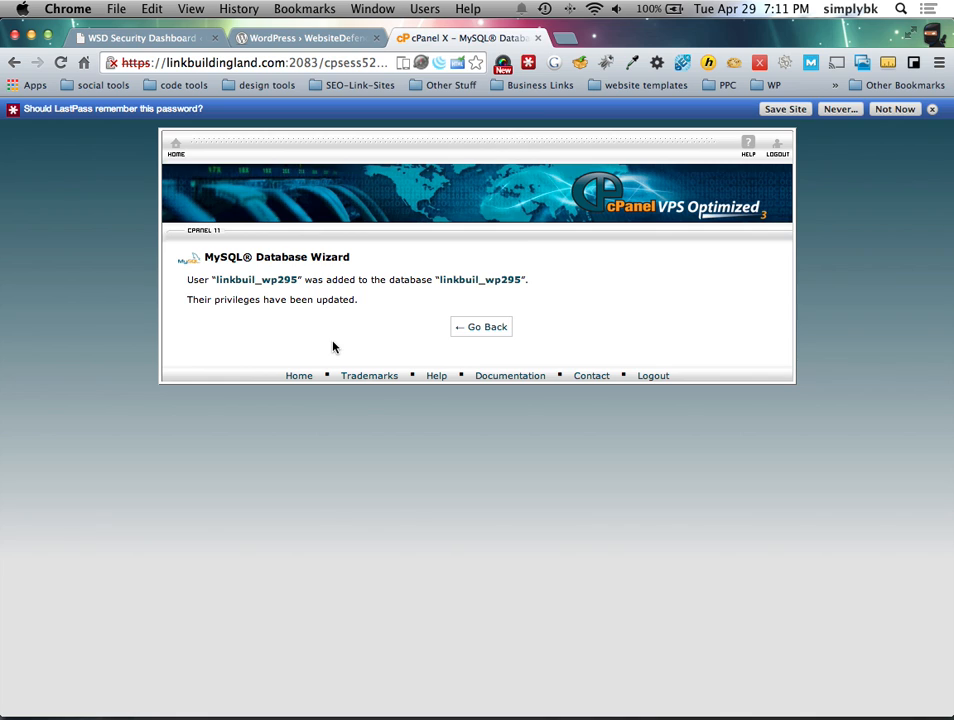
pyautogui.click(503, 330)
pyautogui.click(265, 38)
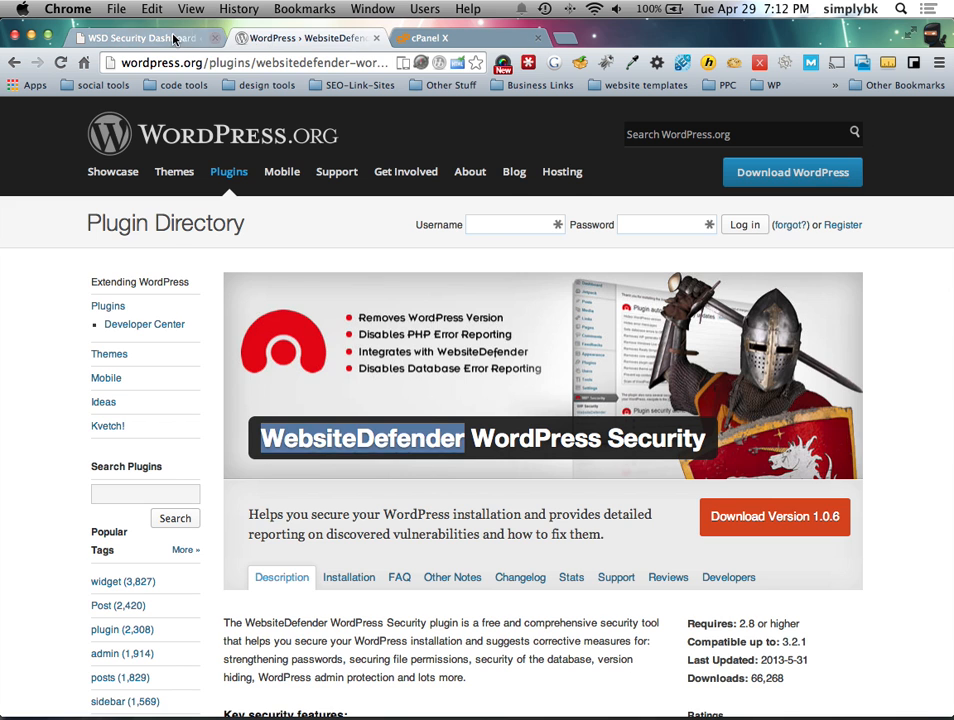
pyautogui.click(145, 38)
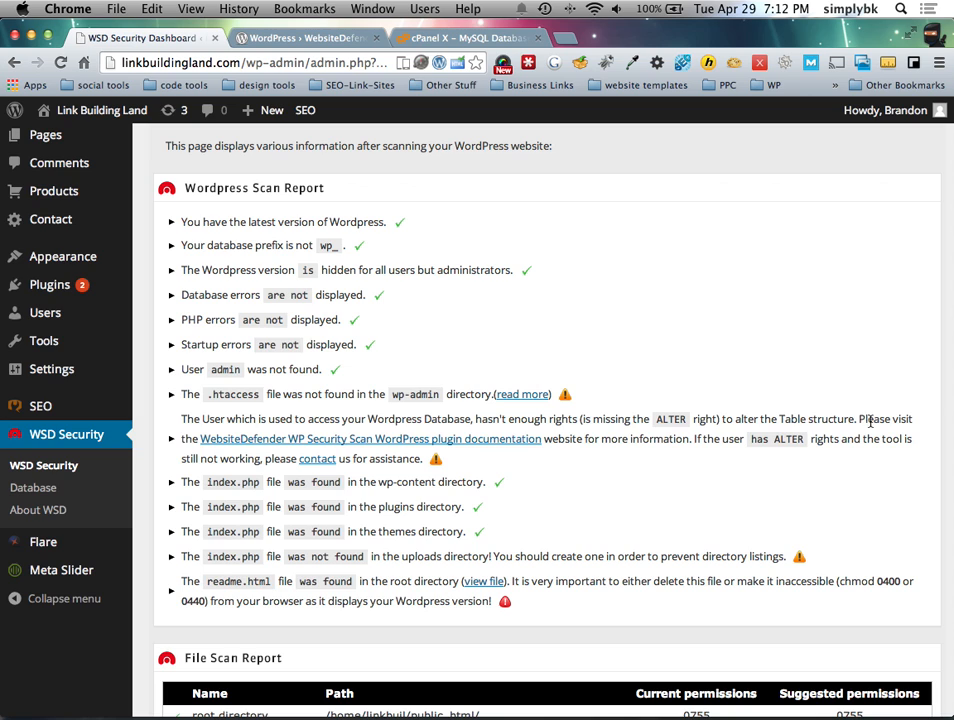
pyautogui.click(345, 39)
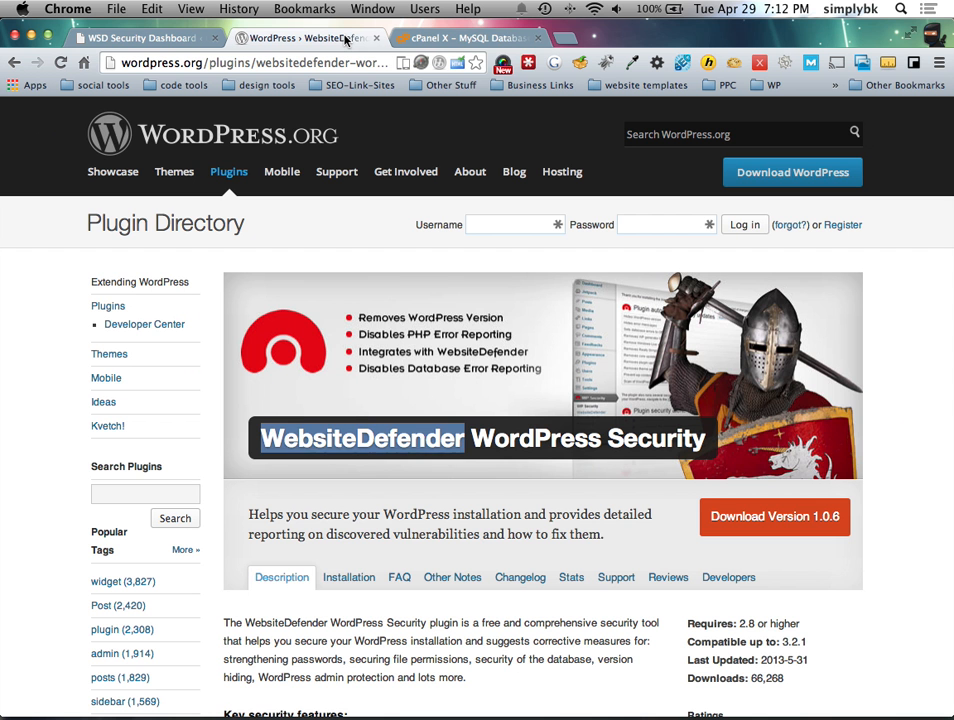
# Step: In cPanel, remove the ALTER privilege from the WordPress database user and save
pyautogui.click(462, 38)
pyautogui.scroll(-3, 400, 530)
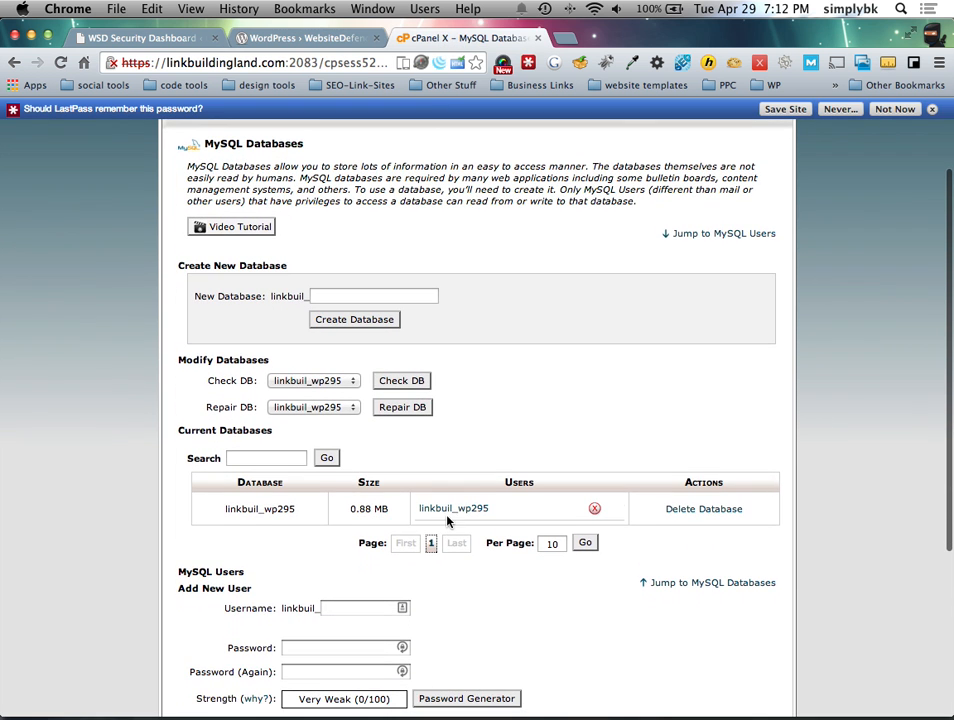
pyautogui.click(450, 510)
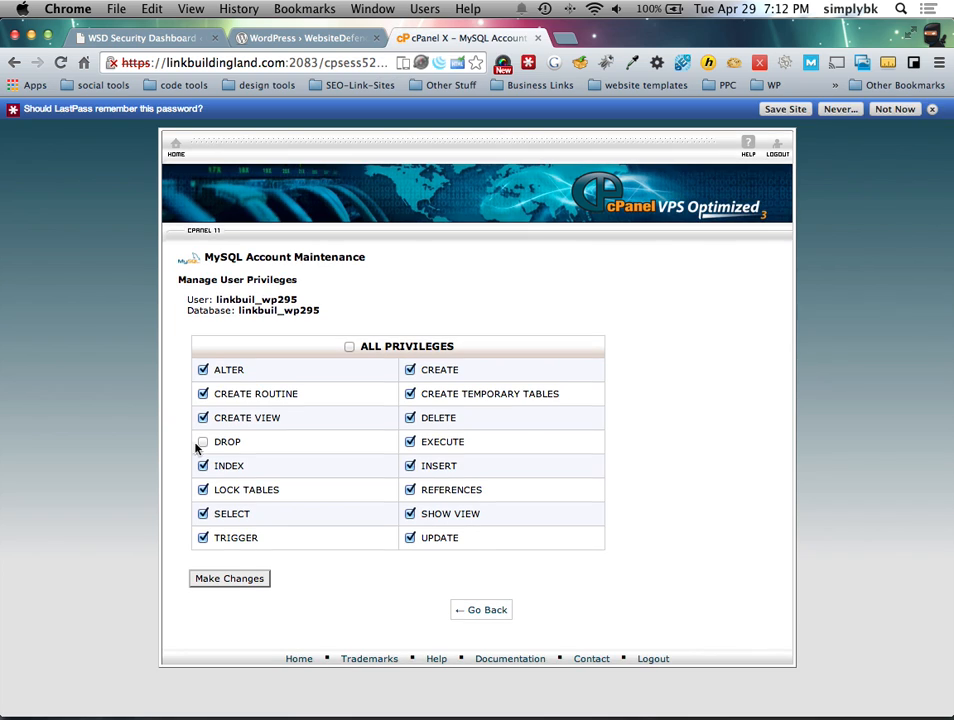
pyautogui.click(203, 370)
pyautogui.click(240, 578)
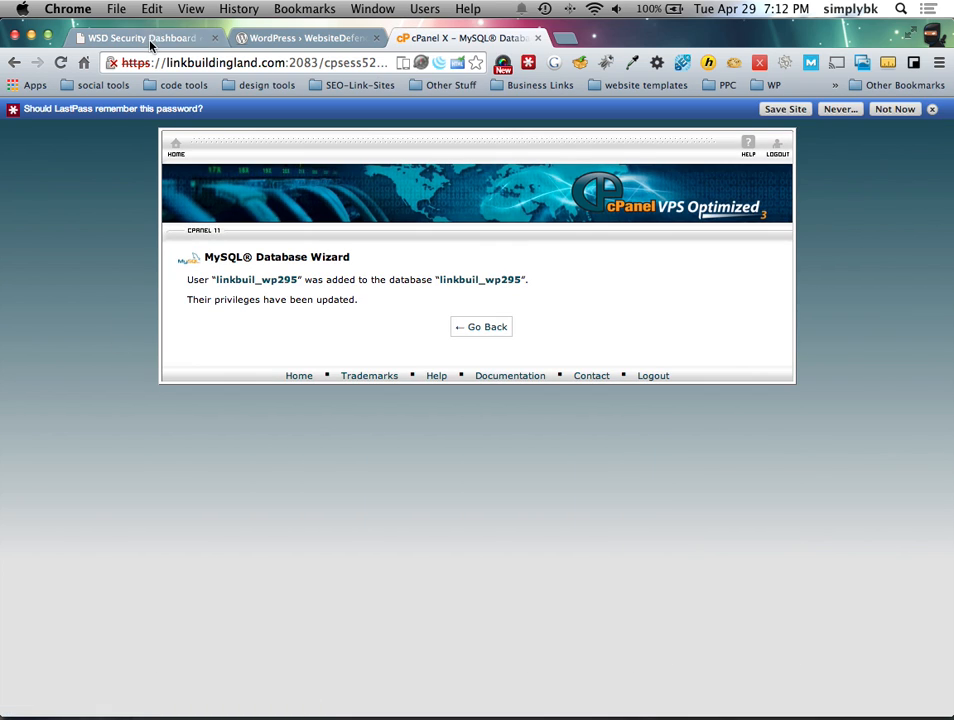
# Step: Reload the WSD Security scan report to recheck the database rights warning
pyautogui.click(150, 45)
pyautogui.click(60, 62)
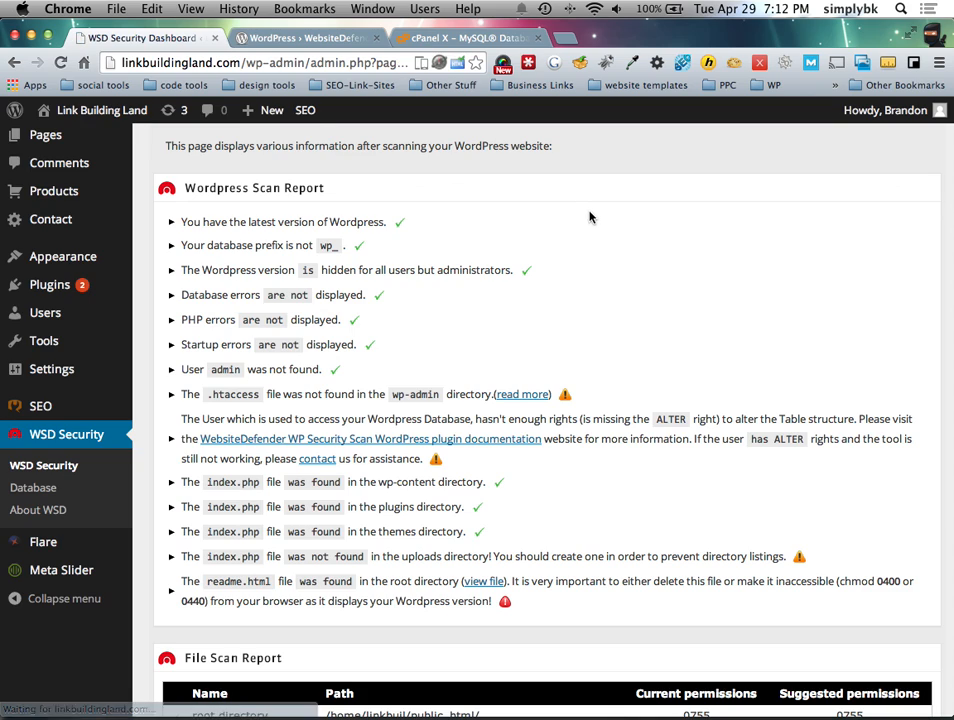
pyautogui.click(60, 62)
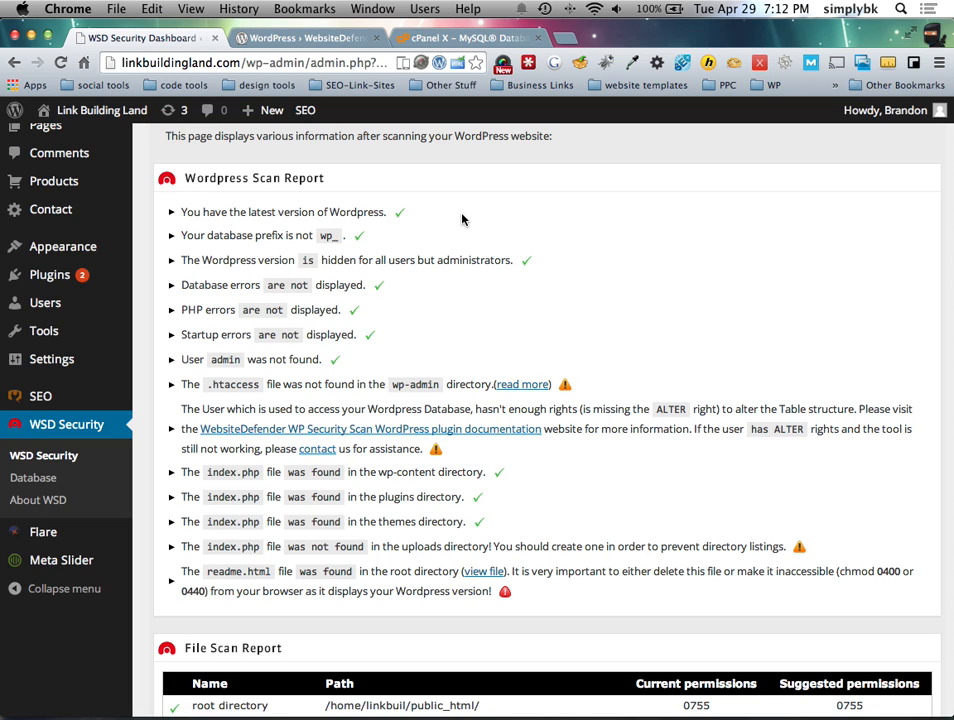
# Step: Grant the database user ALTER and DROP again, save, and return to the scan report
pyautogui.click(405, 30)
pyautogui.click(474, 326)
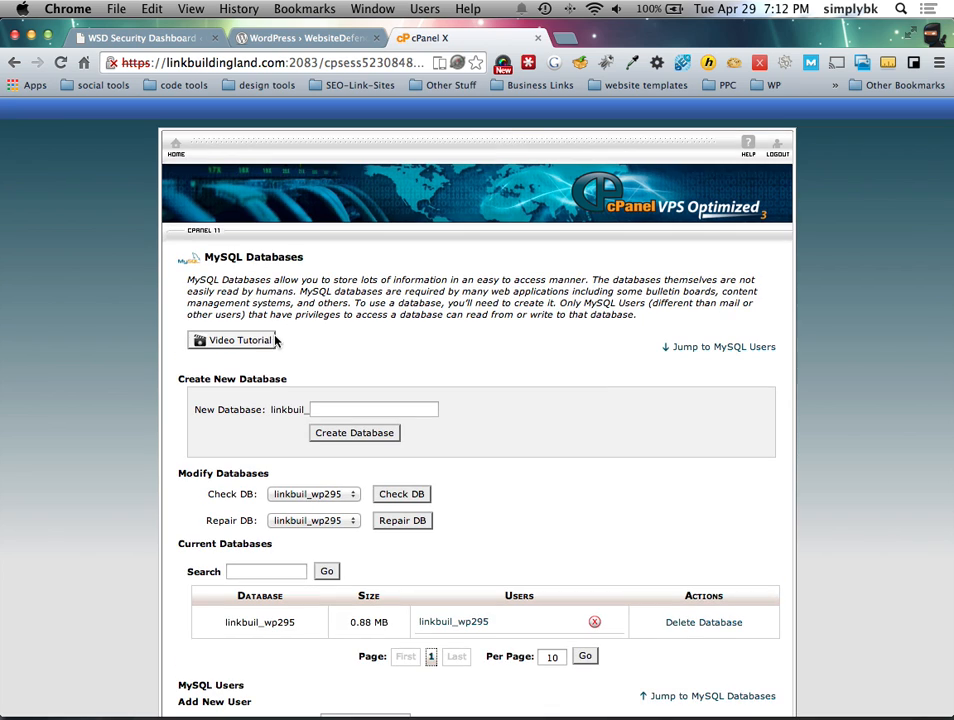
pyautogui.click(469, 616)
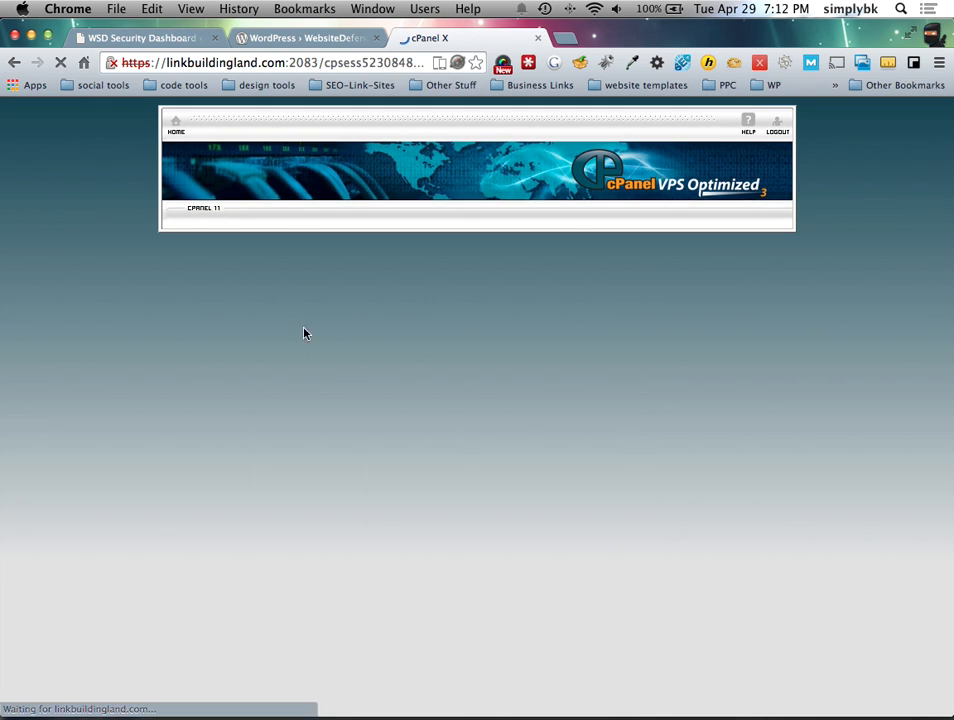
pyautogui.click(205, 369)
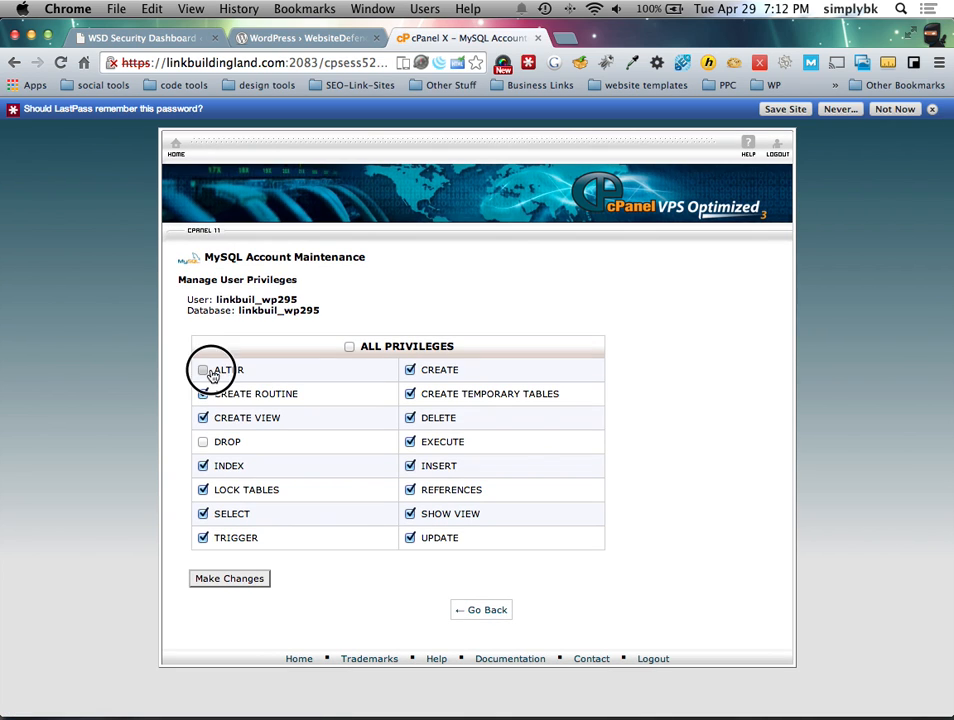
pyautogui.click(234, 443)
pyautogui.click(245, 578)
pyautogui.click(143, 37)
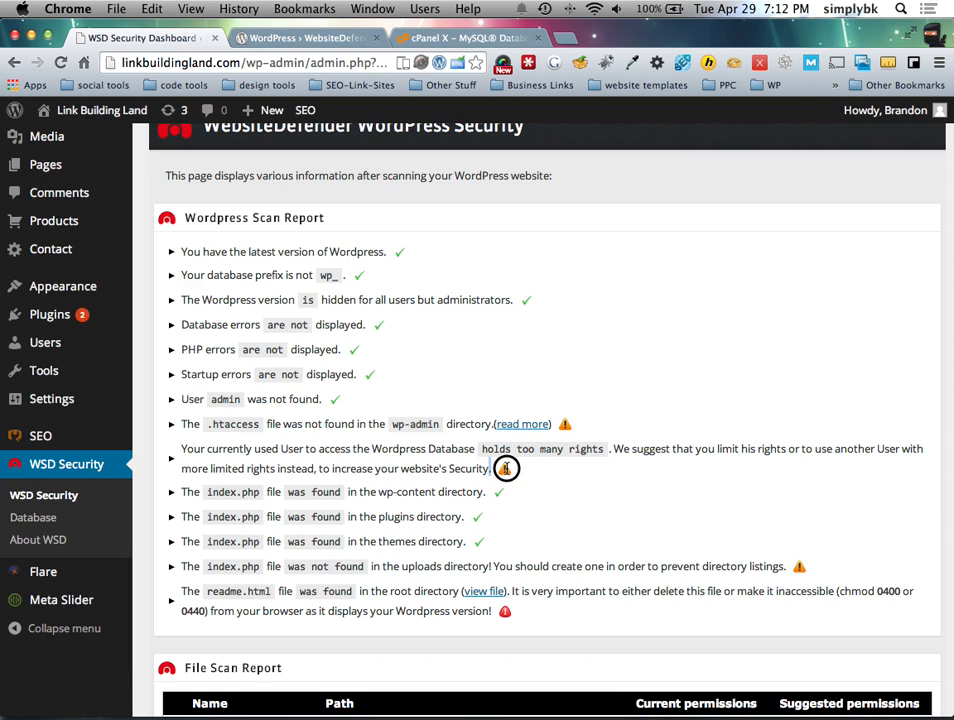
# Step: Highlight the database rights warning, then go back to cPanel's MySQL Databases page
pyautogui.moveTo(493, 469); pyautogui.dragTo(300, 462)
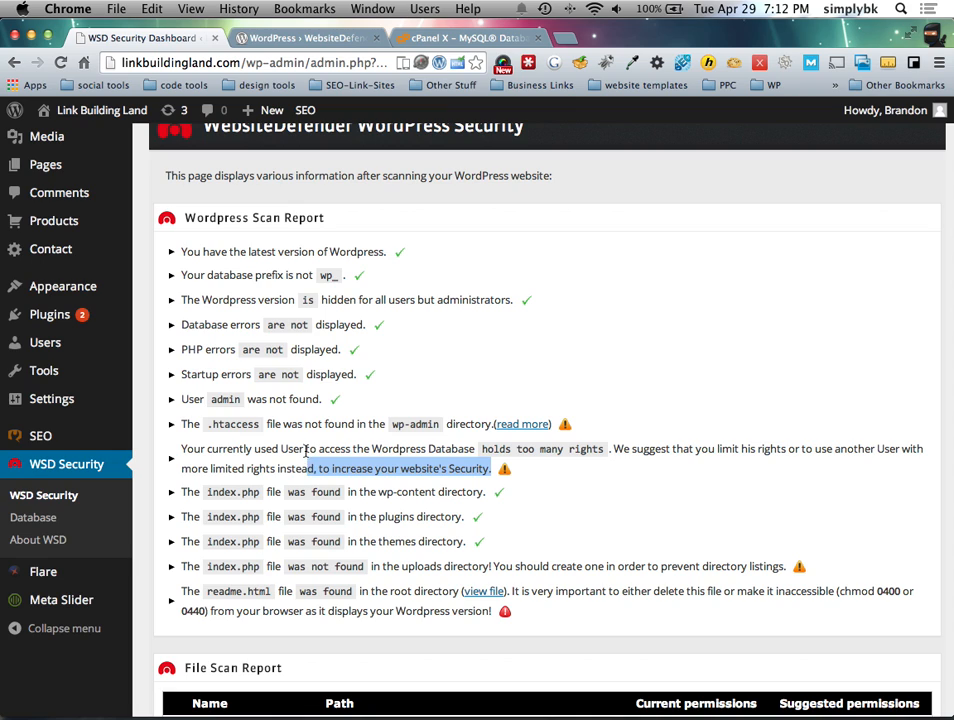
pyautogui.click(337, 468)
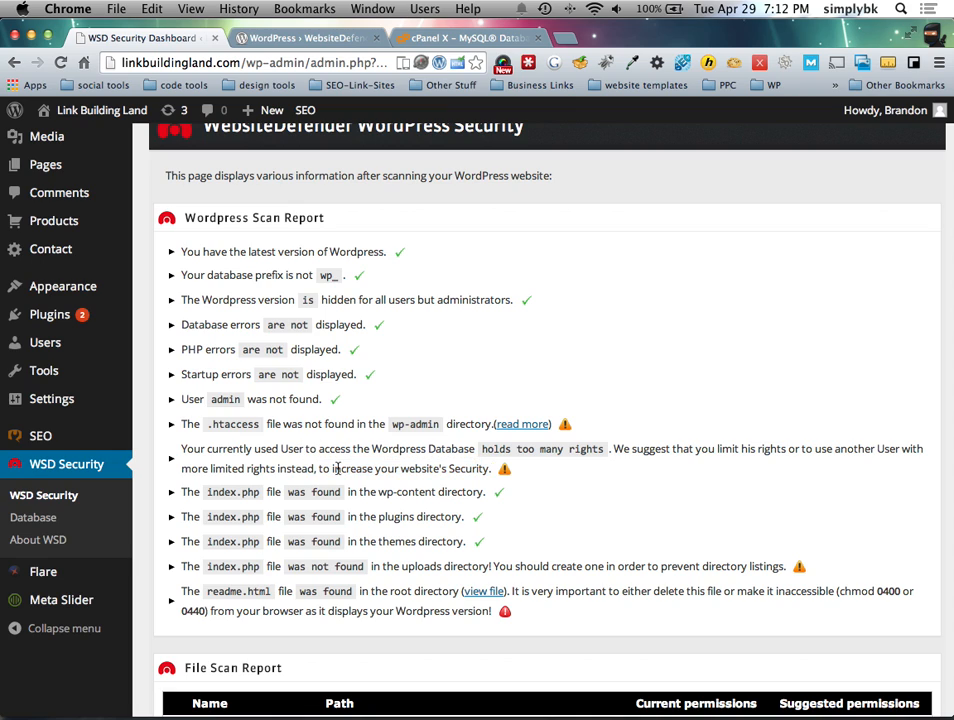
pyautogui.click(462, 37)
pyautogui.click(459, 329)
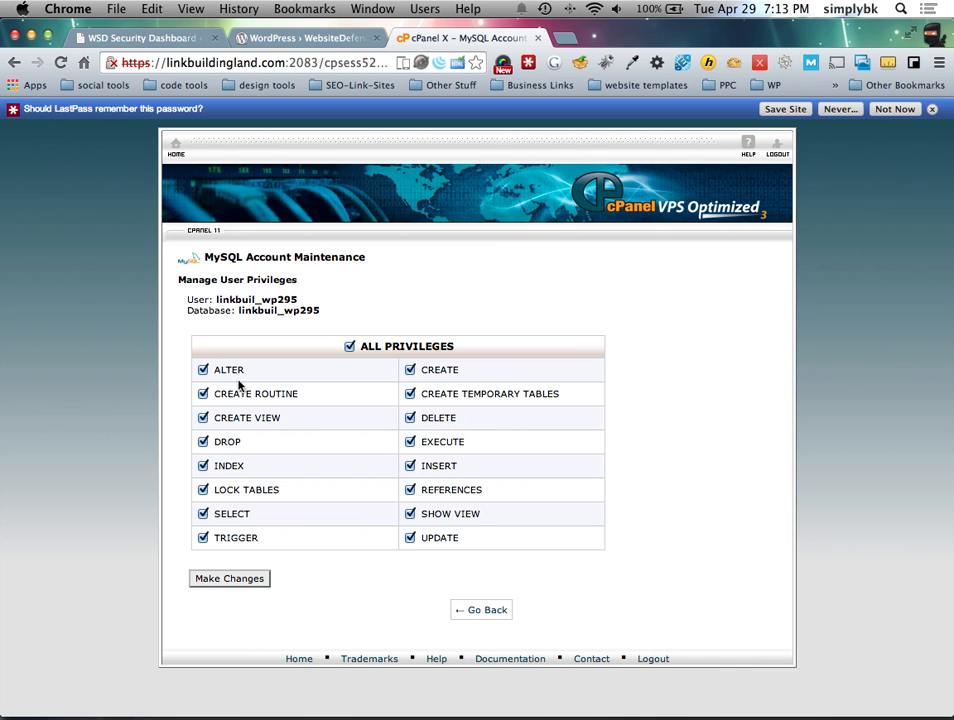
# Step: Return to the WSD Security scan report and scroll through the scan and file permission results
pyautogui.click(255, 38)
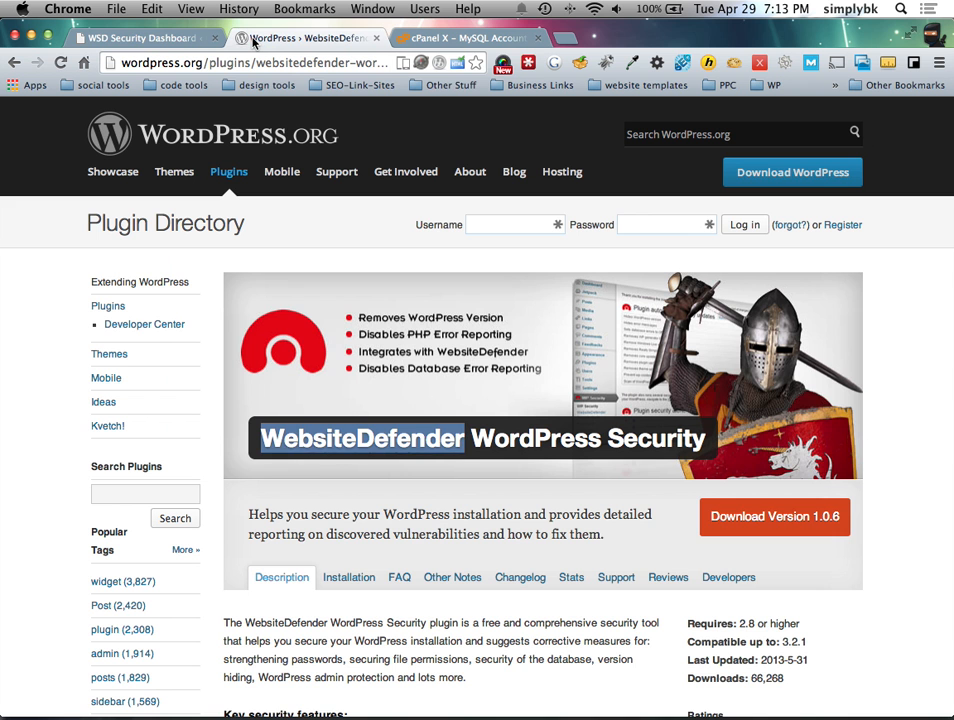
pyautogui.click(145, 40)
pyautogui.scroll(-5, 394, 494)
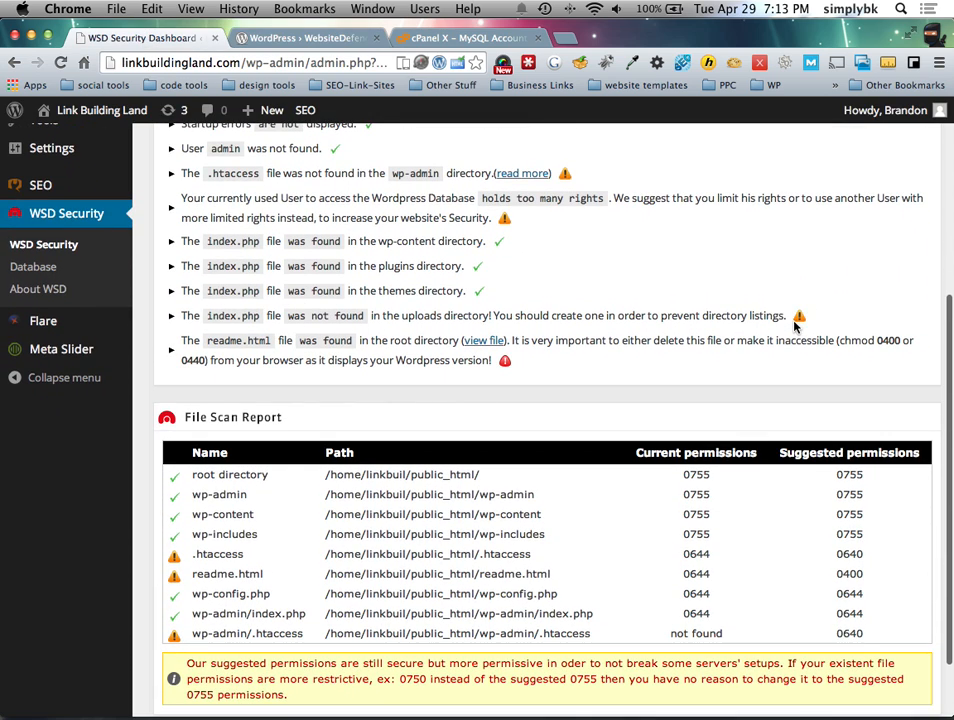
pyautogui.scroll(-2, 794, 324)
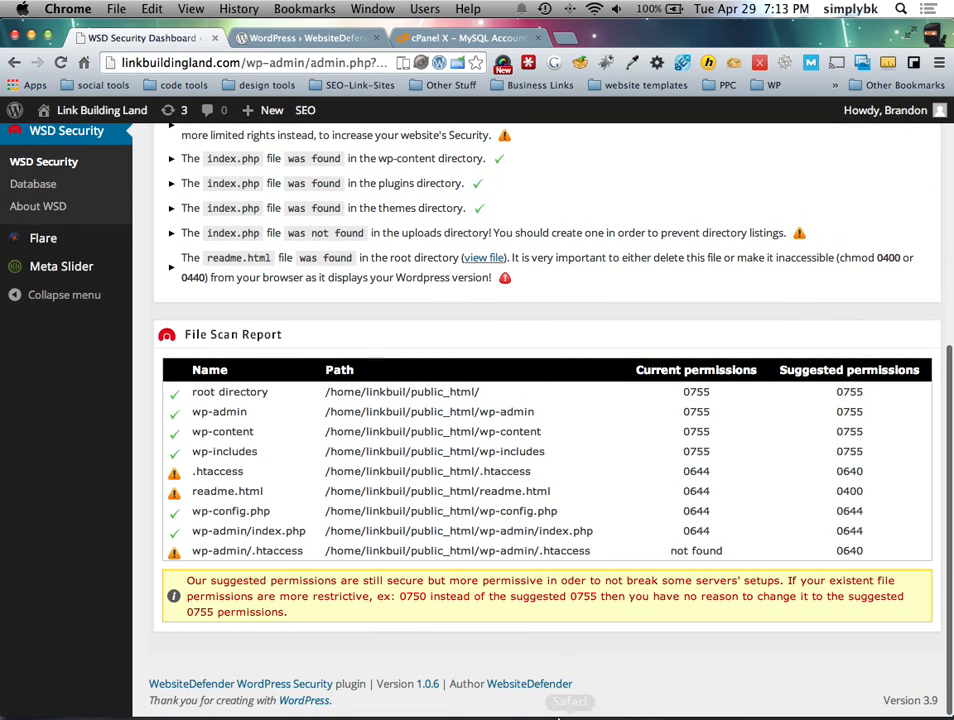
pyautogui.scroll(4, 497, 330)
pyautogui.scroll(3, 185, 358)
pyautogui.scroll(2, 287, 388)
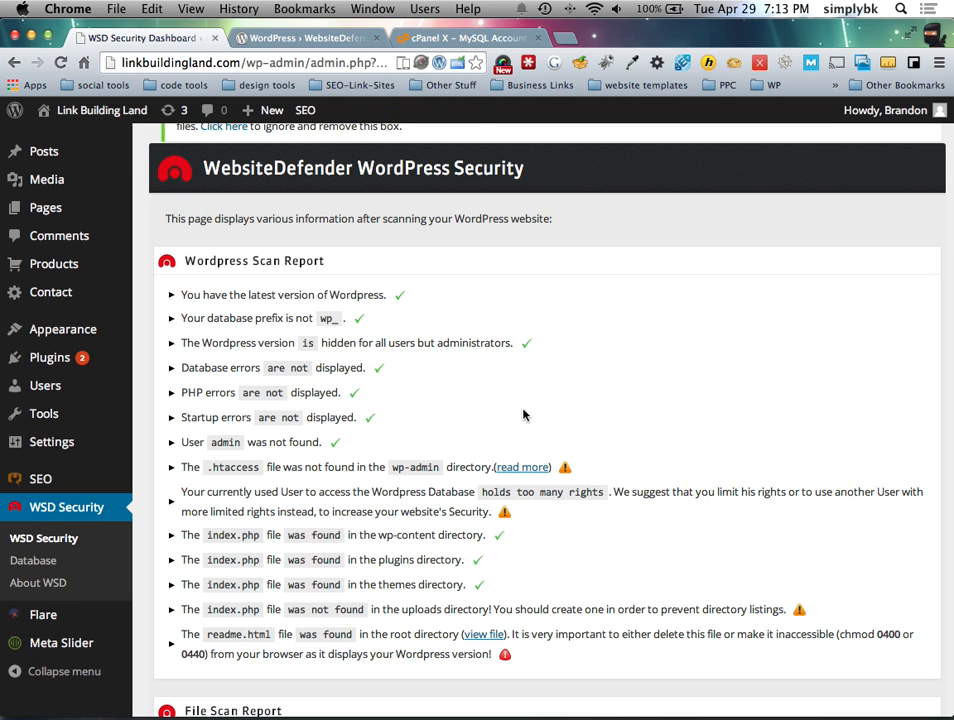
# Step: Switch desktop spaces and bring up the Mission Control overview of all desktops
pyautogui.hotkey('ctrl', 'Left')
pyautogui.hotkey('ctrl', 'Right')
pyautogui.hotkey('ctrl', 'Up')
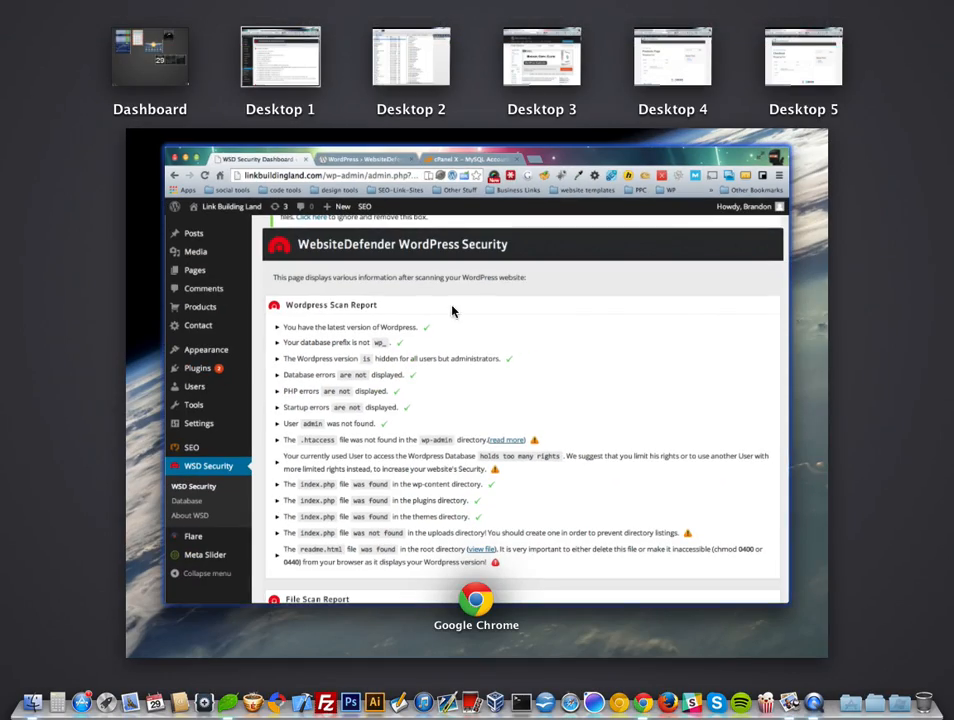
# Step: In Coda, browse the remote server root into wp-includes and open general-template.php in the editor
pyautogui.click(447, 278)
pyautogui.hotkey('ctrl', 'Right')
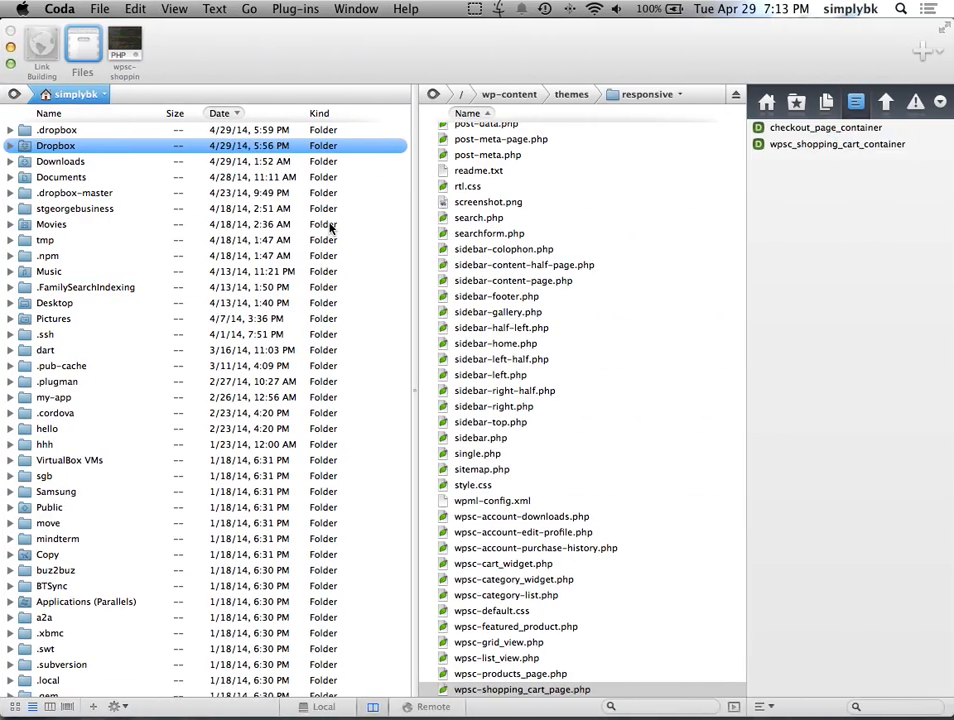
pyautogui.click(402, 705)
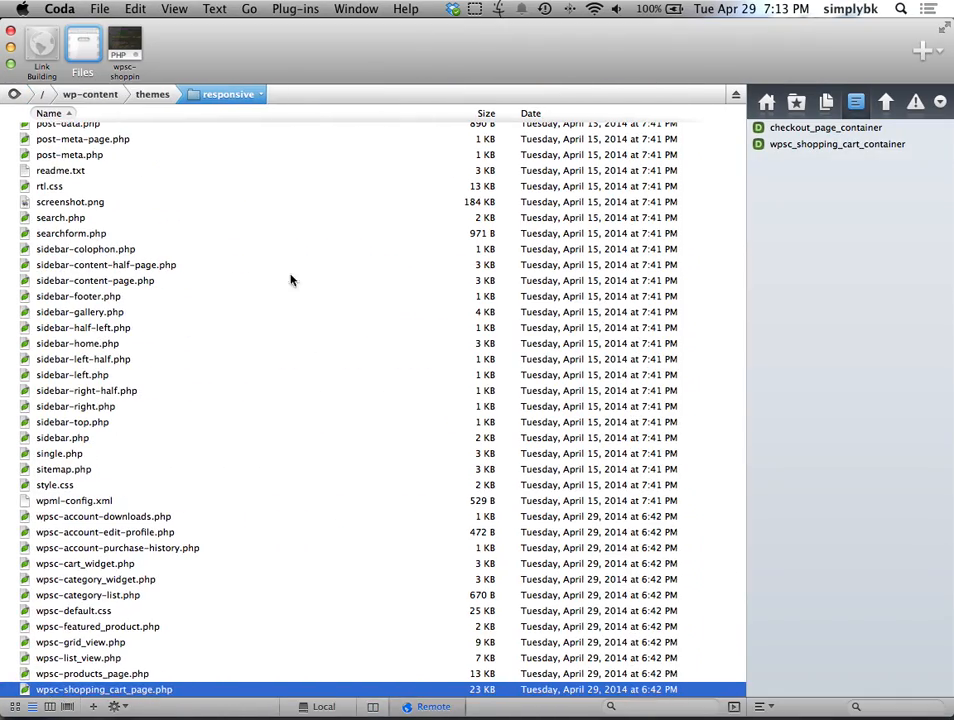
pyautogui.click(43, 95)
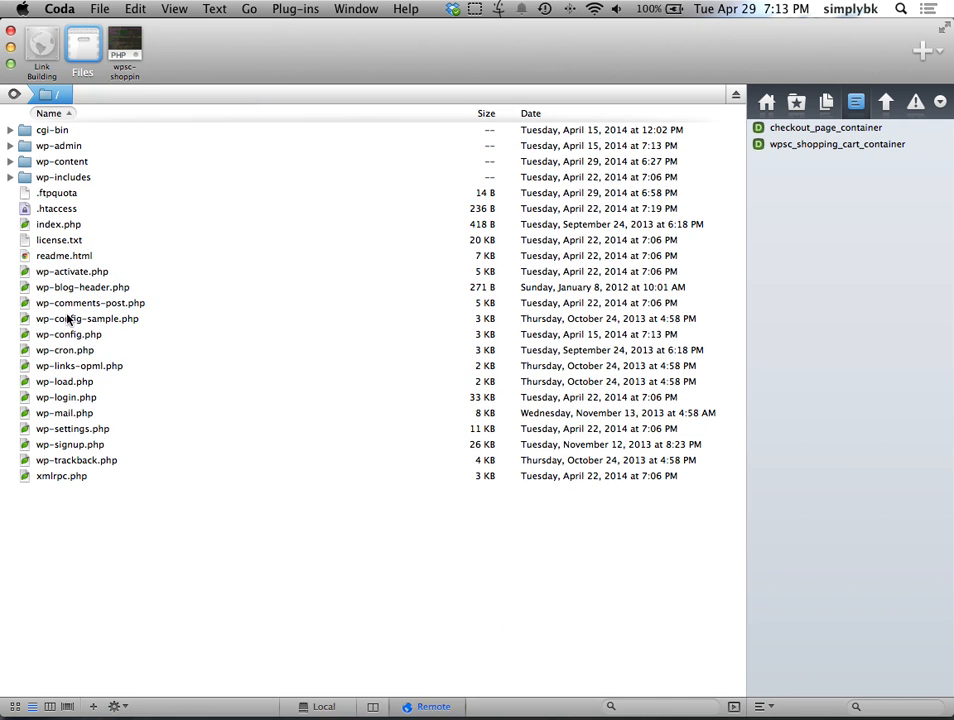
pyautogui.doubleClick(58, 178)
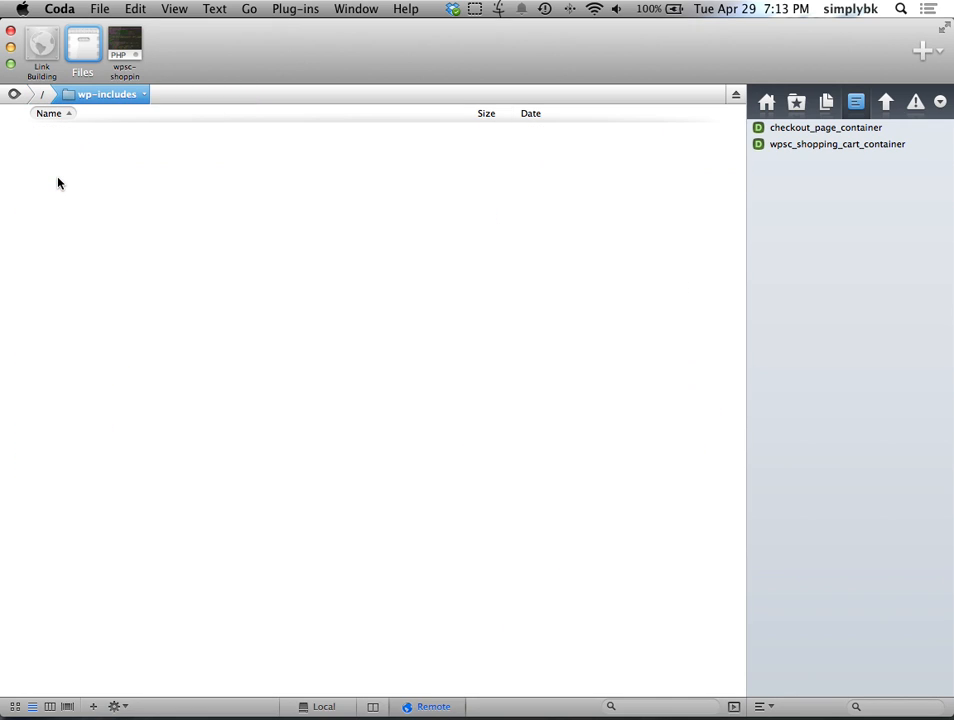
pyautogui.scroll(-10, 113, 397)
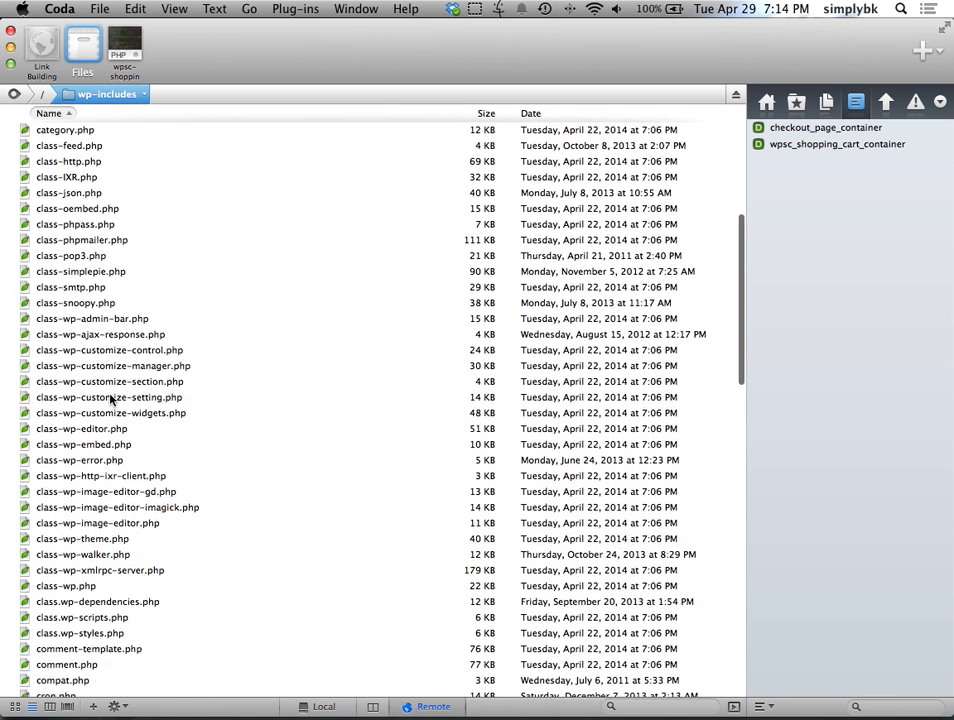
pyautogui.scroll(-1, 87, 500)
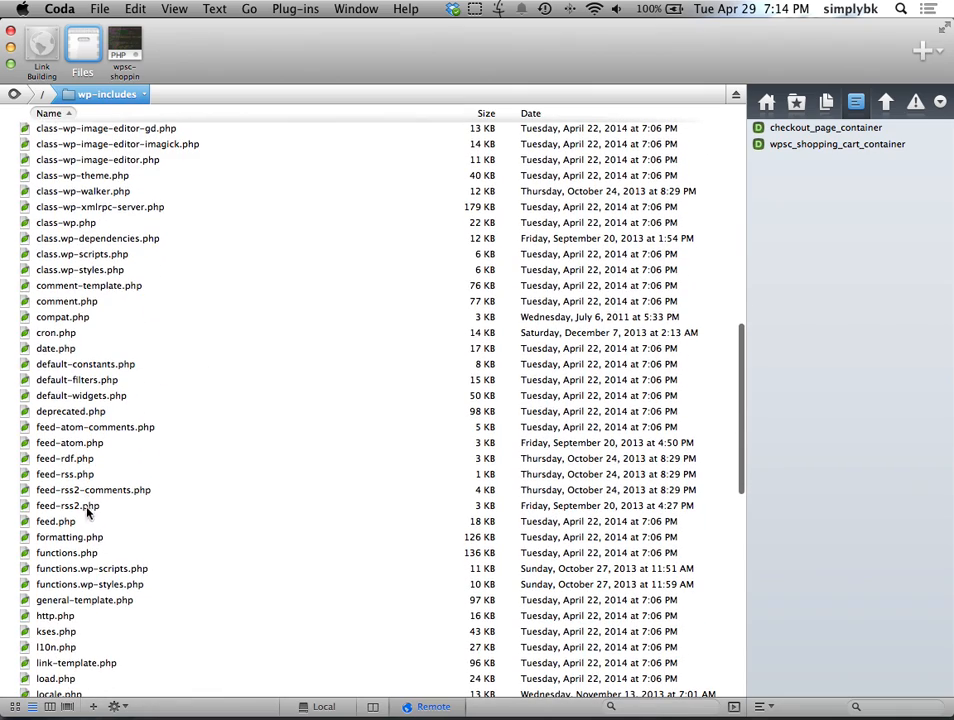
pyautogui.click(105, 600)
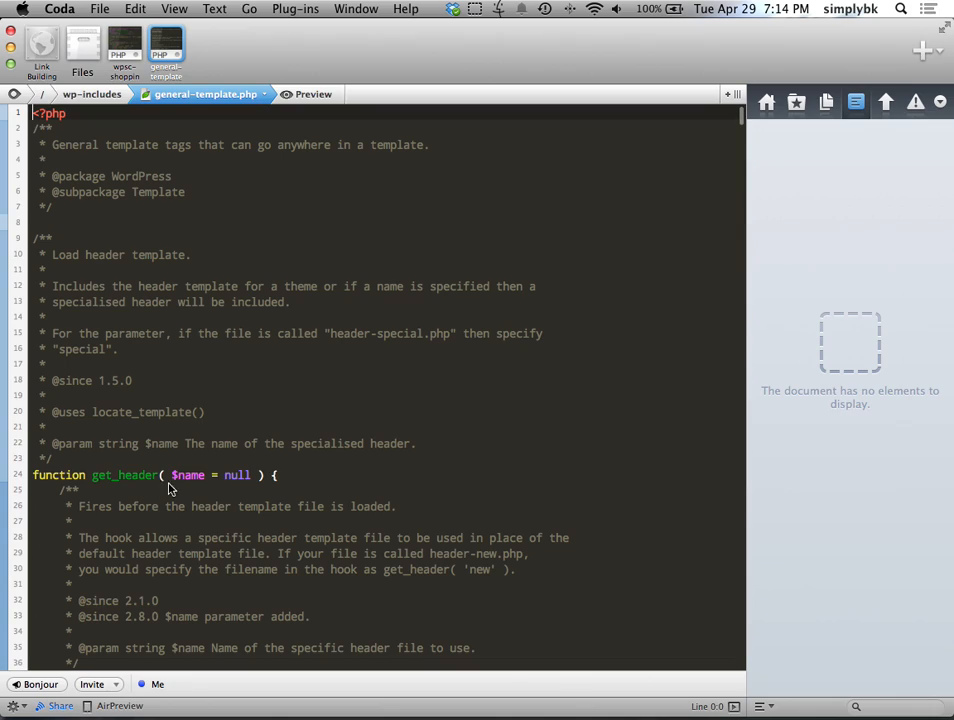
pyautogui.scroll(-20, 170, 486)
pyautogui.moveTo(741, 152); pyautogui.dragTo(724, 571)
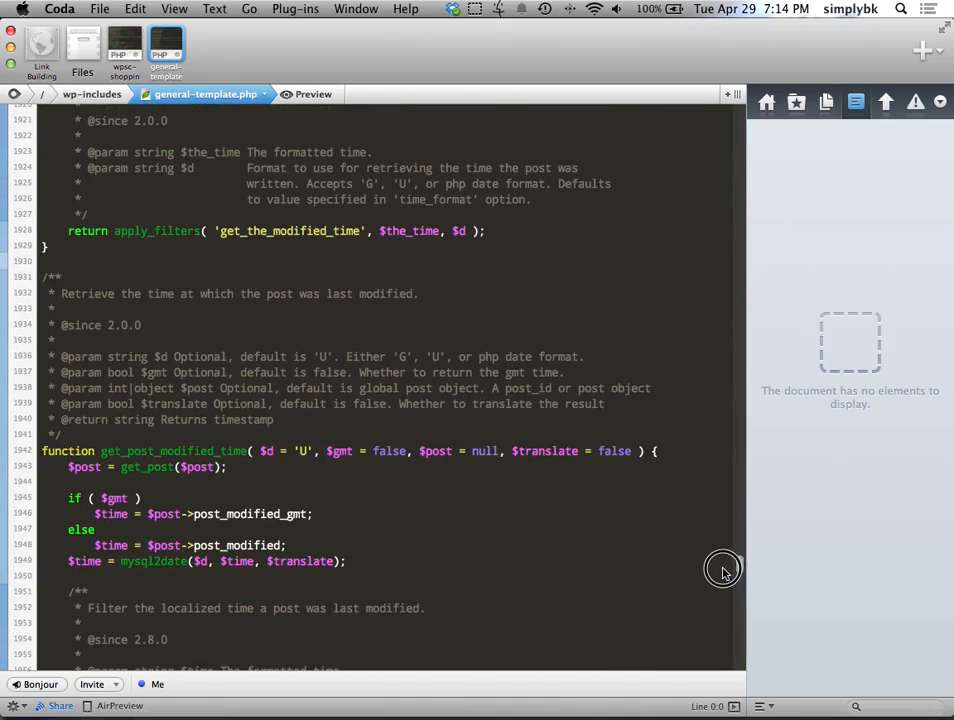
# Step: Scroll through general-template.php and put the cursor in the get_the_time function definition
pyautogui.scroll(10, 454, 422)
pyautogui.scroll(7, 137, 321)
pyautogui.scroll(10, 118, 310)
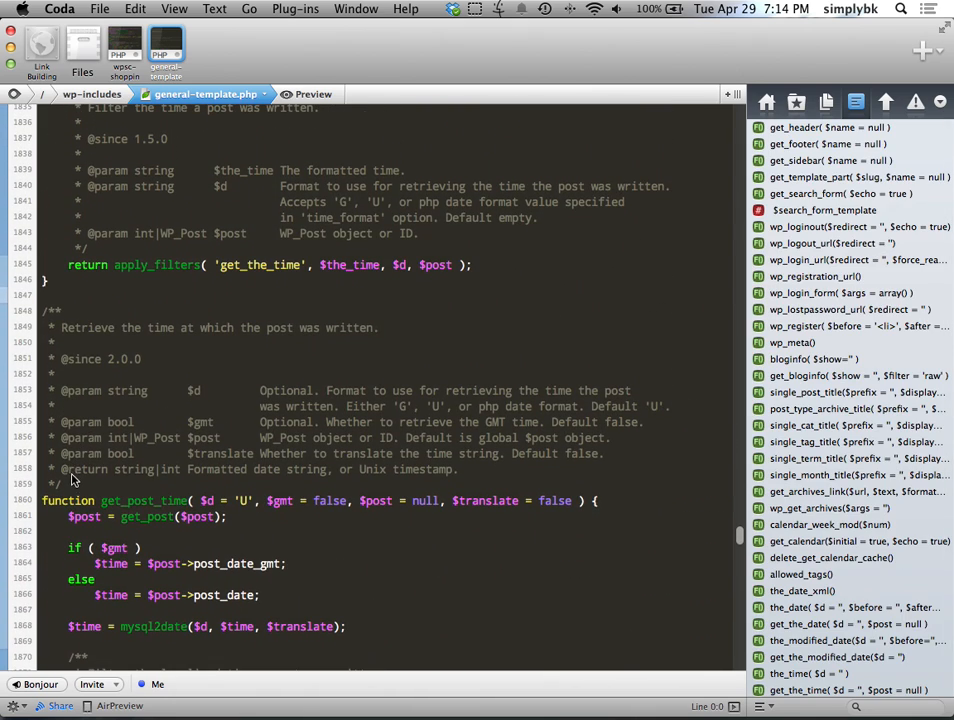
pyautogui.scroll(-2, 116, 497)
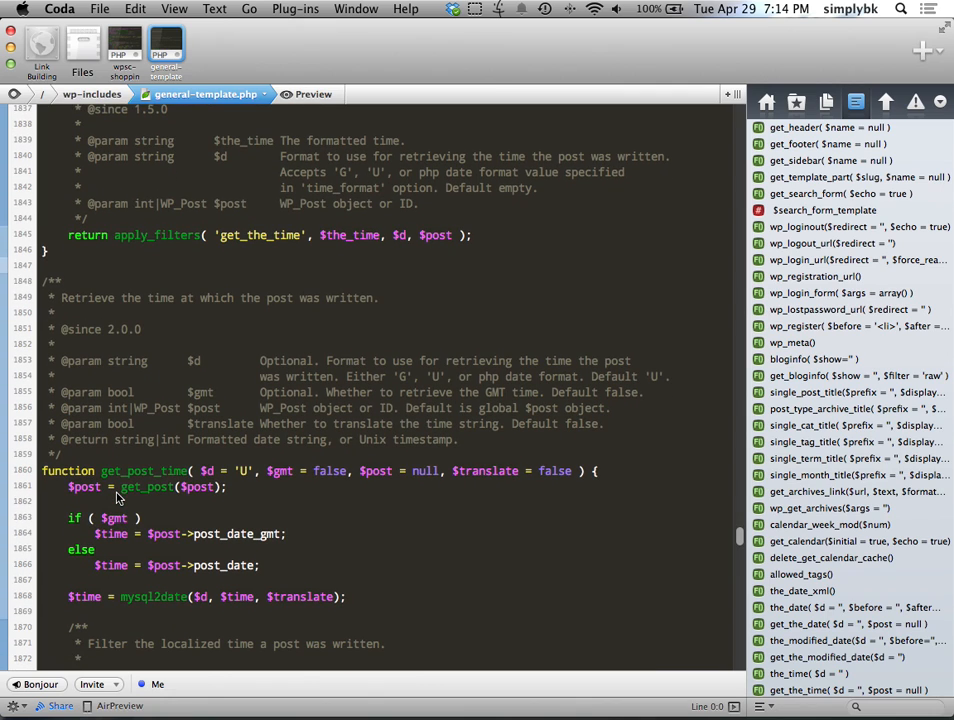
pyautogui.scroll(-10, 116, 497)
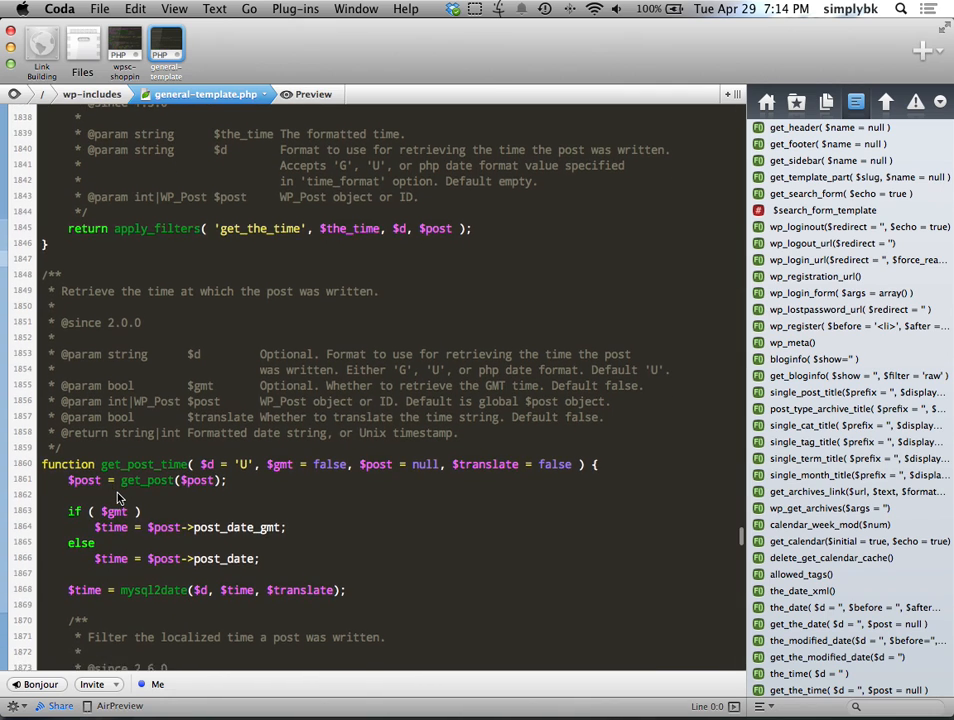
pyautogui.scroll(-5, 116, 497)
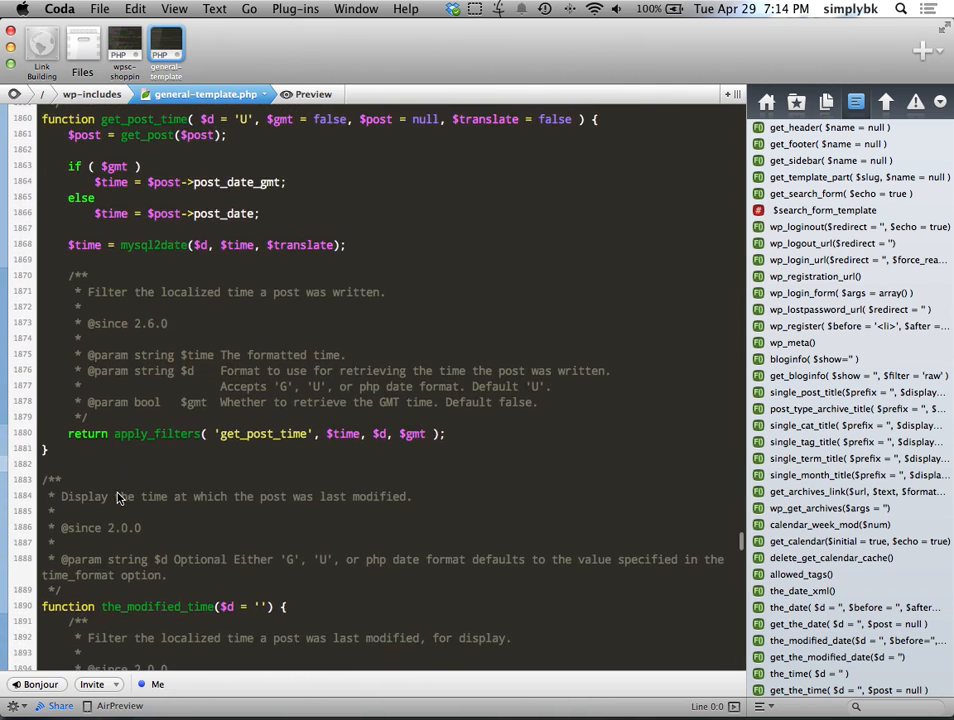
pyautogui.scroll(15, 116, 497)
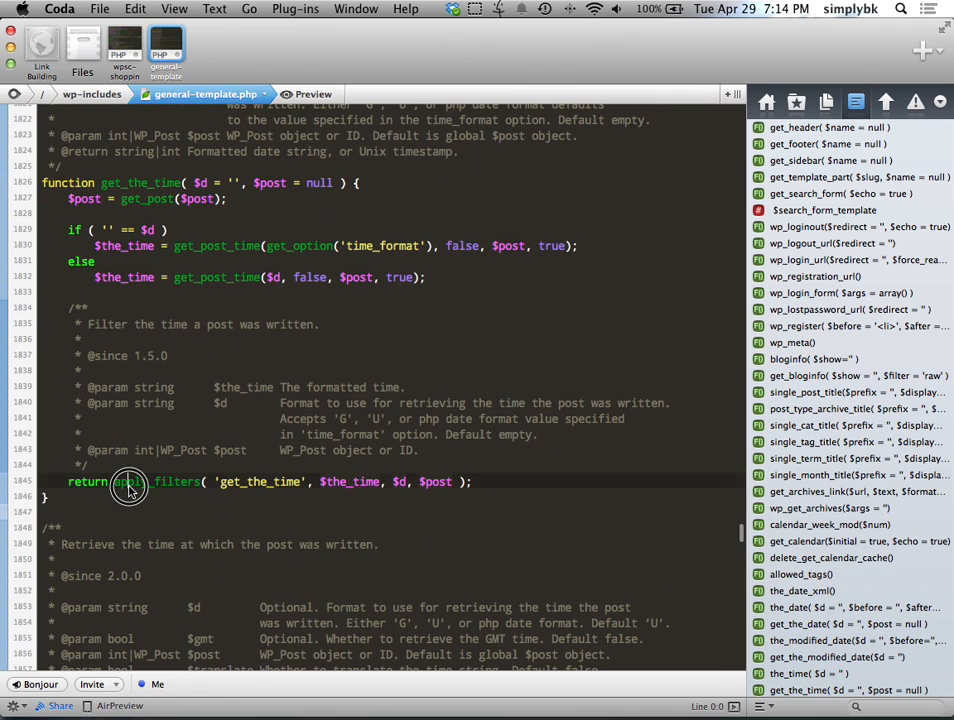
pyautogui.click(101, 184)
pyautogui.click(122, 190)
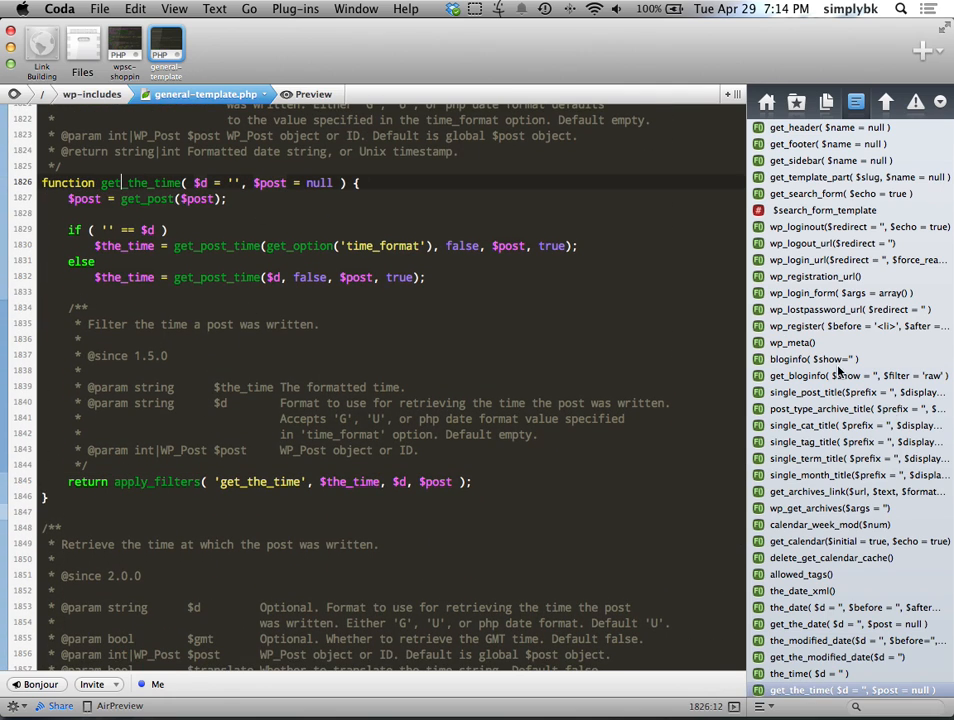
# Step: Move the cursor to line 1858, then jump to the wp_generator function
pyautogui.scroll(-5, 830, 560)
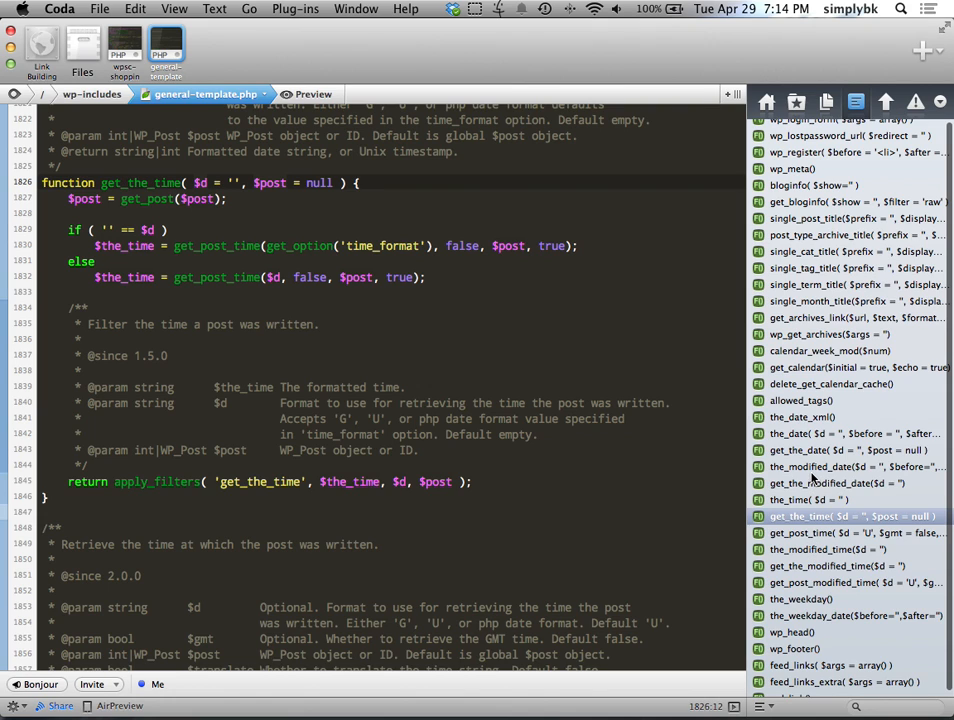
pyautogui.scroll(1, 806, 440)
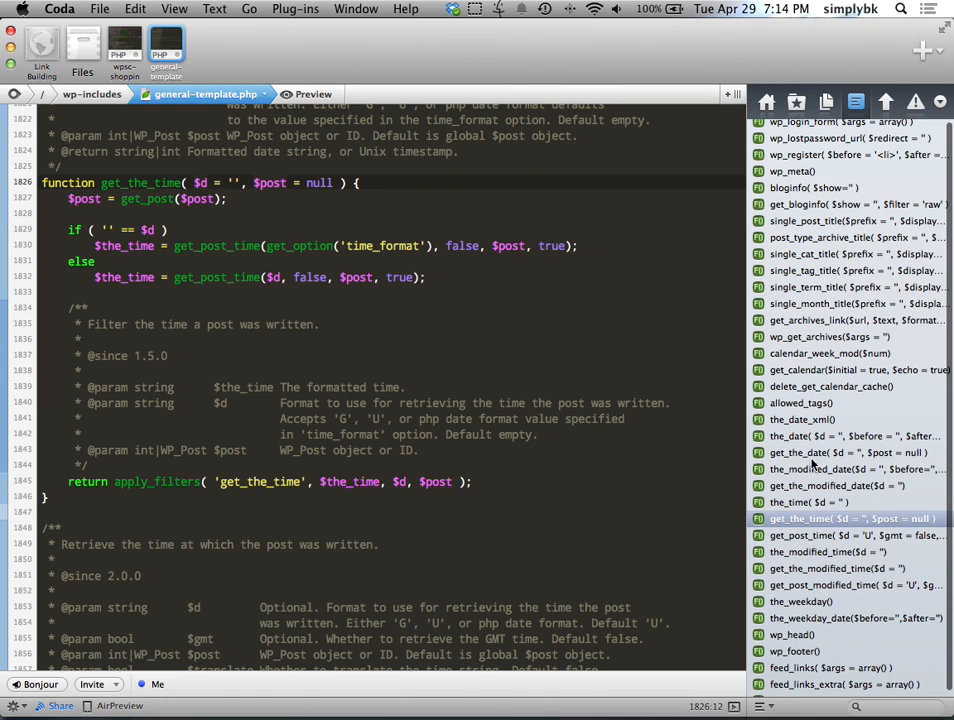
pyautogui.scroll(-4, 808, 450)
pyautogui.scroll(-8, 808, 482)
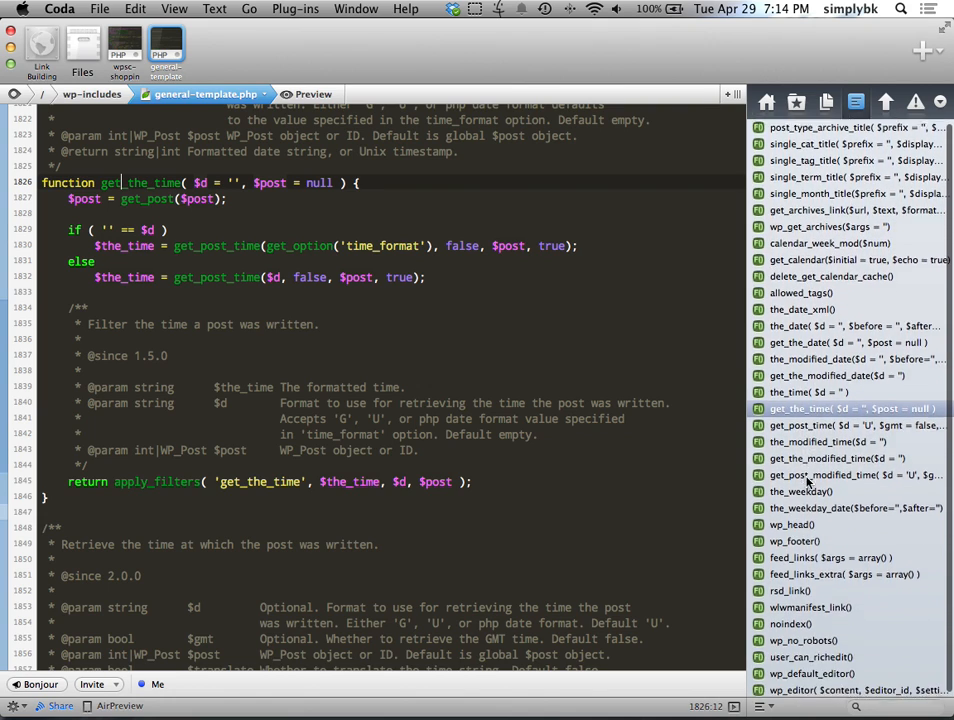
pyautogui.scroll(-3, 808, 483)
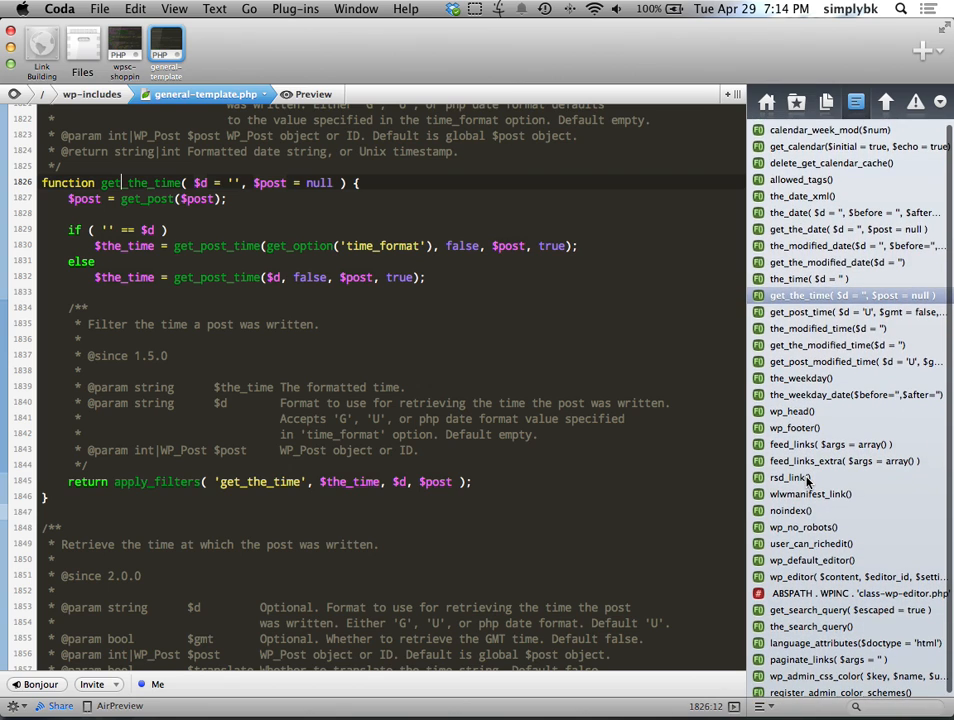
pyautogui.scroll(7, 808, 483)
pyautogui.scroll(4, 806, 465)
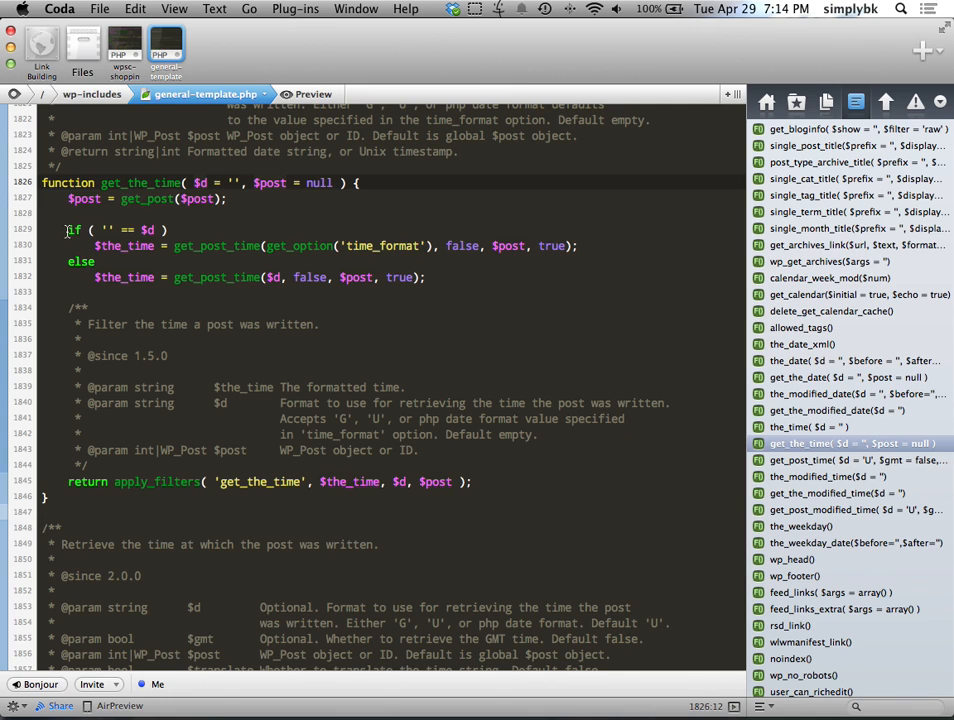
pyautogui.scroll(-5, 96, 344)
pyautogui.scroll(-3, 96, 344)
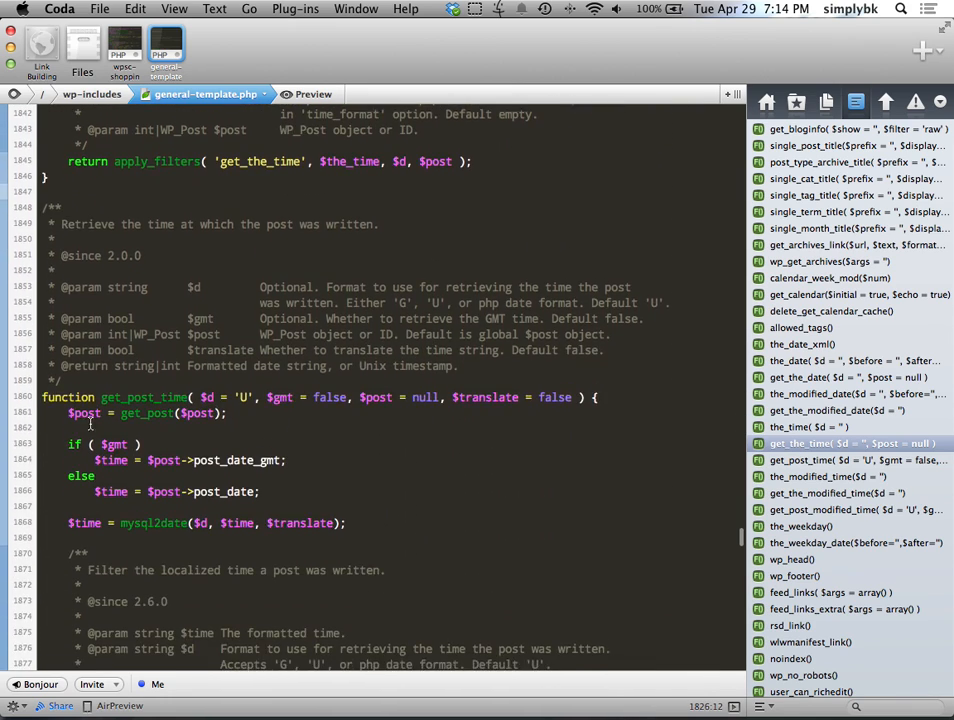
pyautogui.click(71, 362)
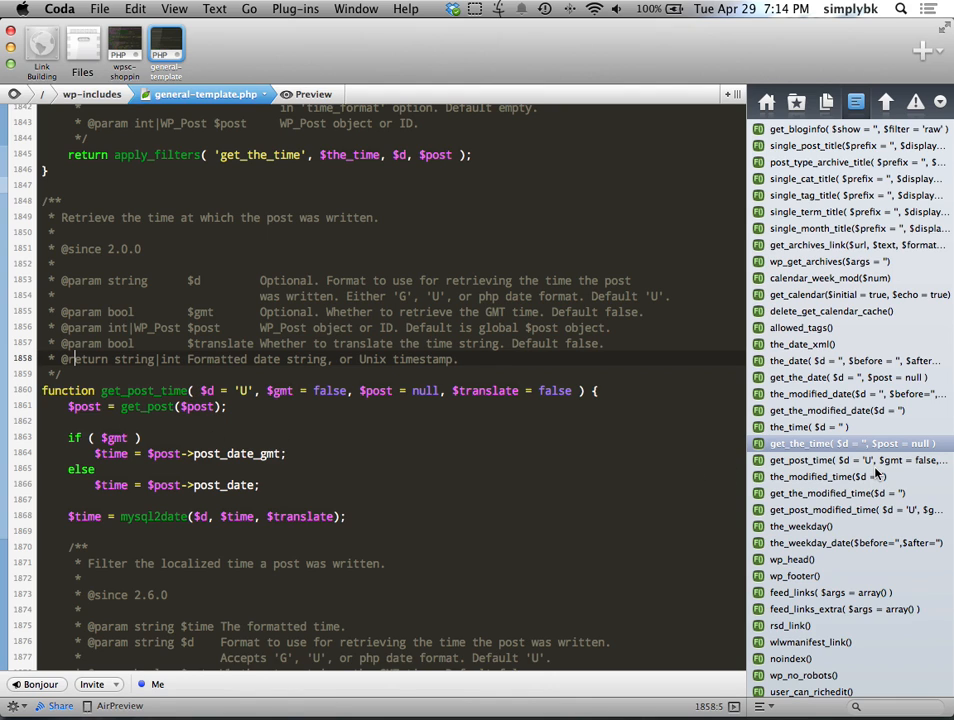
pyautogui.scroll(-3, 784, 484)
pyautogui.scroll(-5, 829, 484)
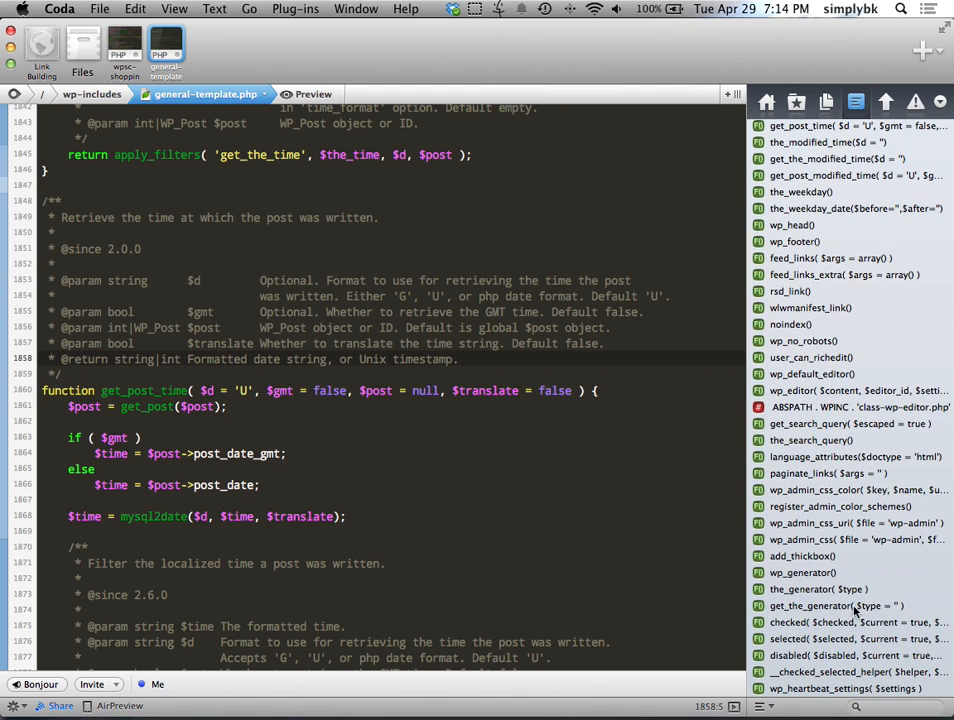
pyautogui.click(814, 574)
# Step: In the_generator, comment out line 2752's echo apply_filters line with //, then close general-template.php
pyautogui.scroll(-3, 290, 465)
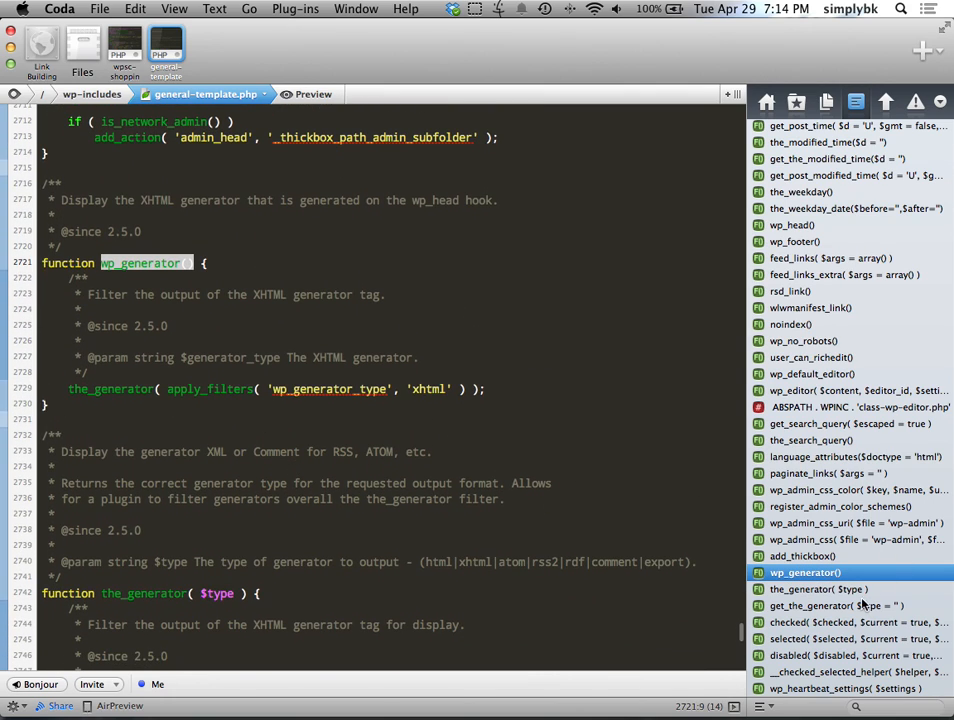
pyautogui.click(805, 589)
pyautogui.scroll(-8, 430, 488)
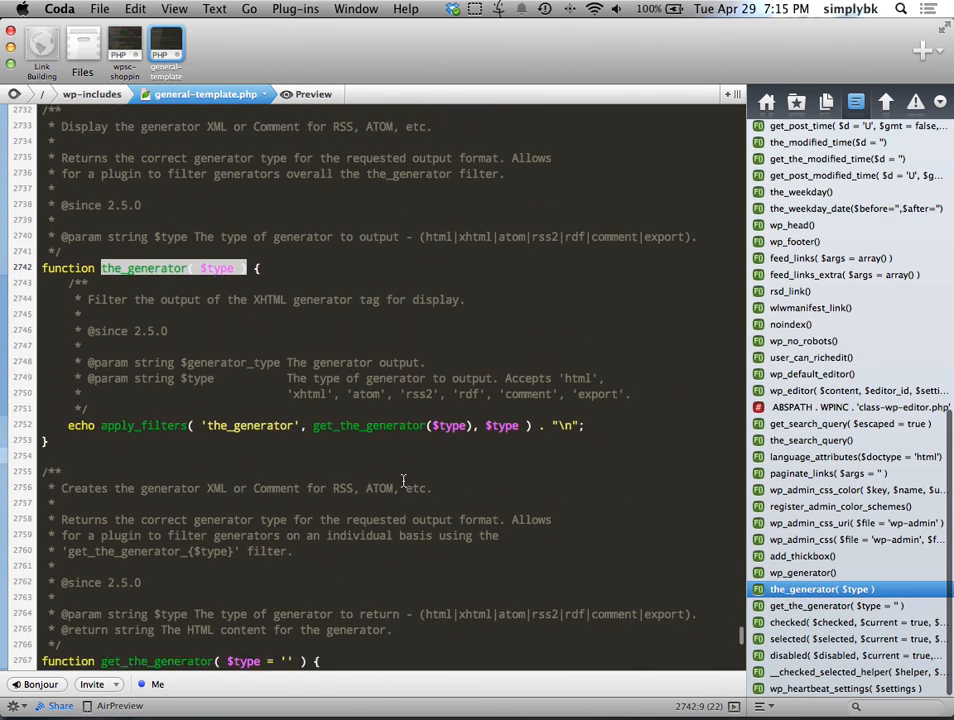
pyautogui.scroll(2, 270, 397)
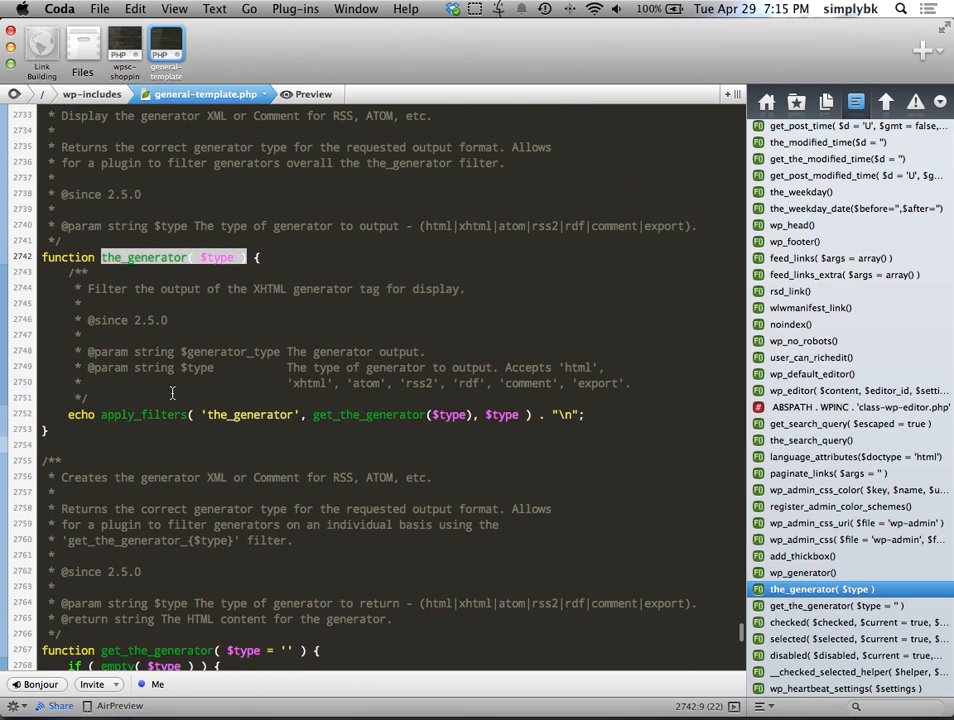
pyautogui.click(63, 416)
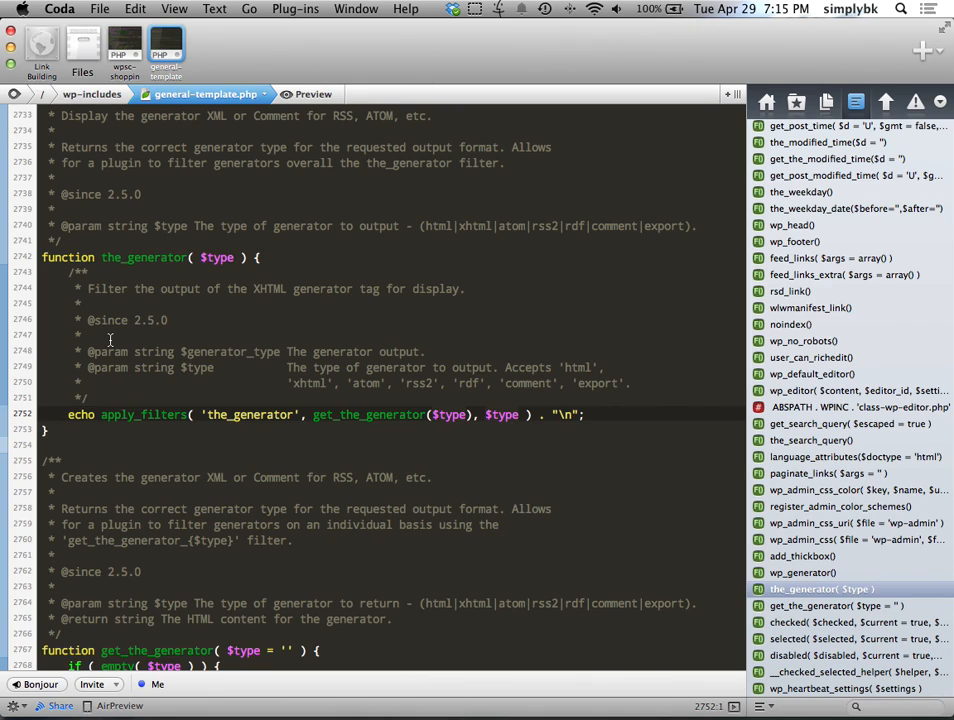
pyautogui.write('//')
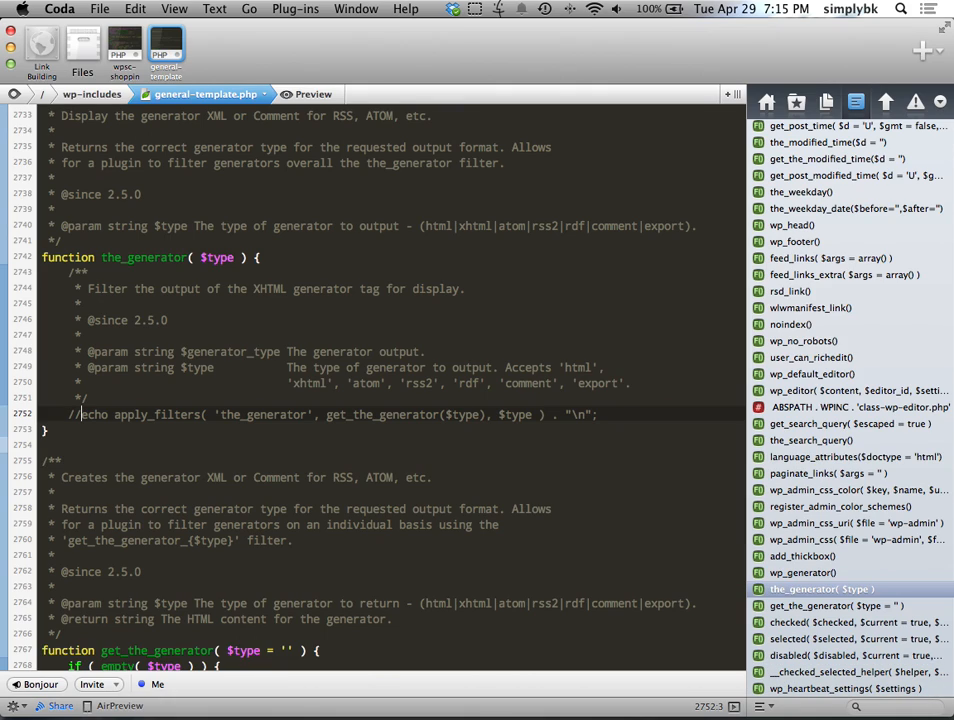
pyautogui.click(157, 38)
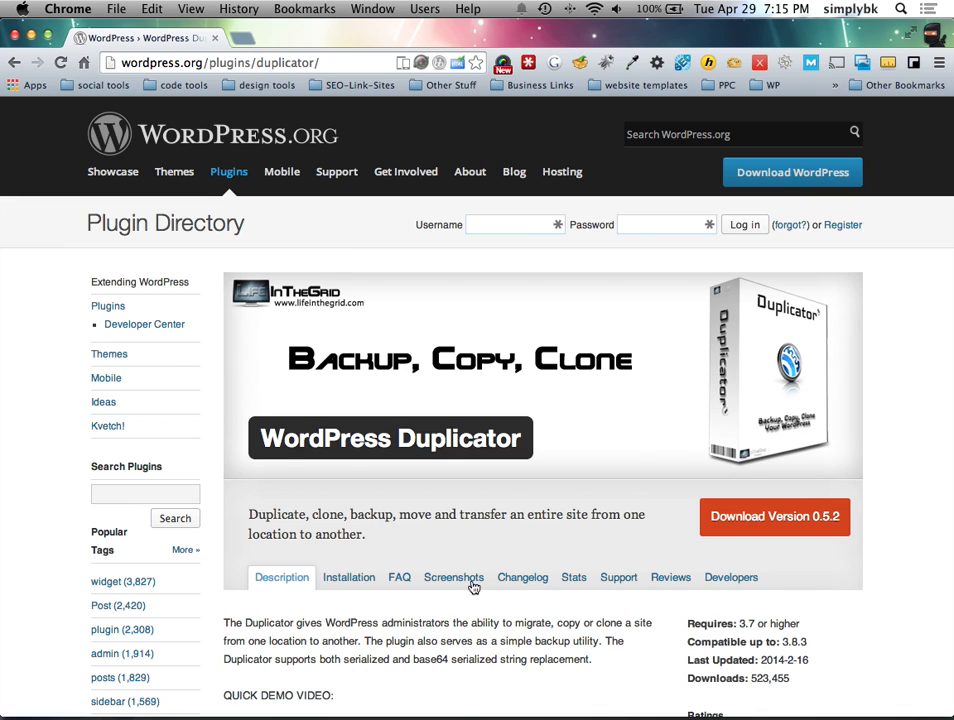
# Step: Select the 'WordPress Duplicator' plugin name and switch to the site's WordPress admin tab
pyautogui.moveTo(522, 438); pyautogui.dragTo(246, 437)
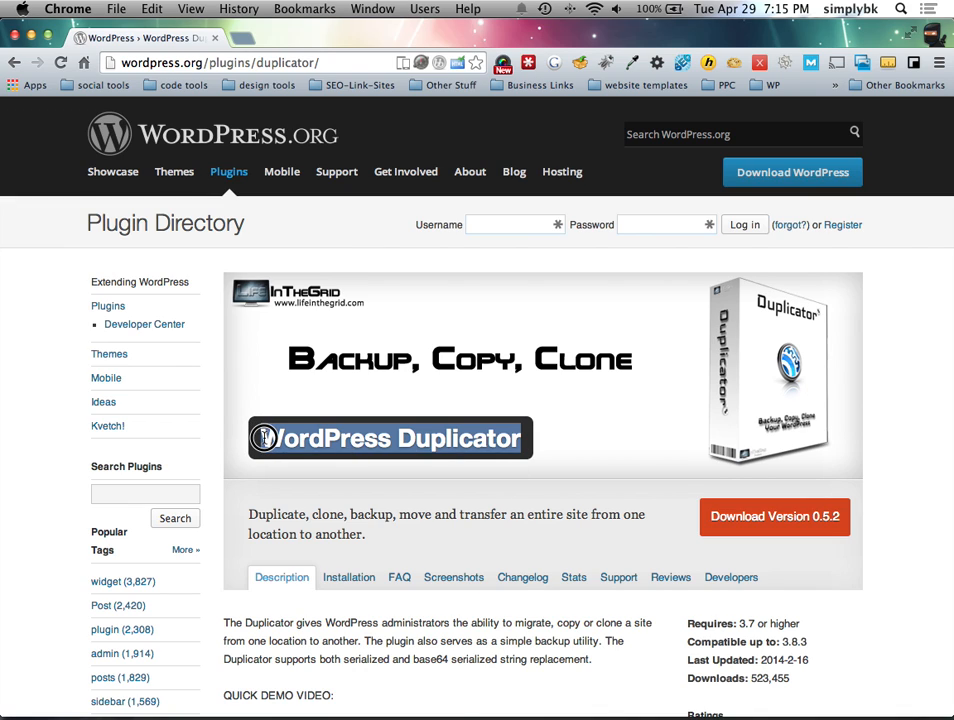
pyautogui.click(248, 40)
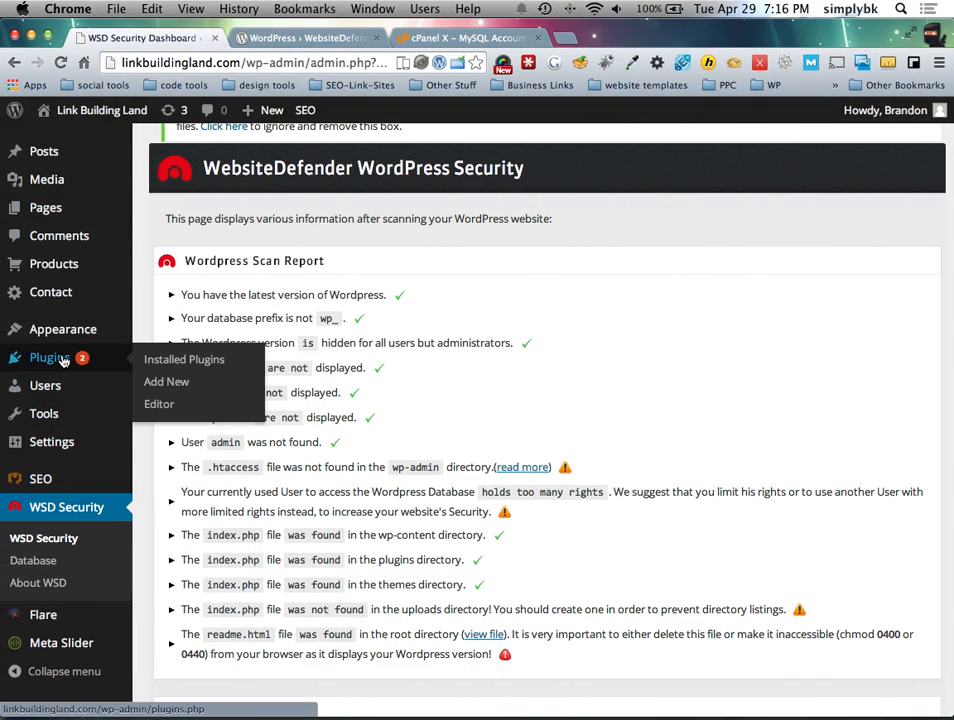
# Step: Search Plugins > Add New for 'WordPress Duplicator', install version 0.5.2 and activate it
pyautogui.moveTo(95, 357)
pyautogui.click(172, 380)
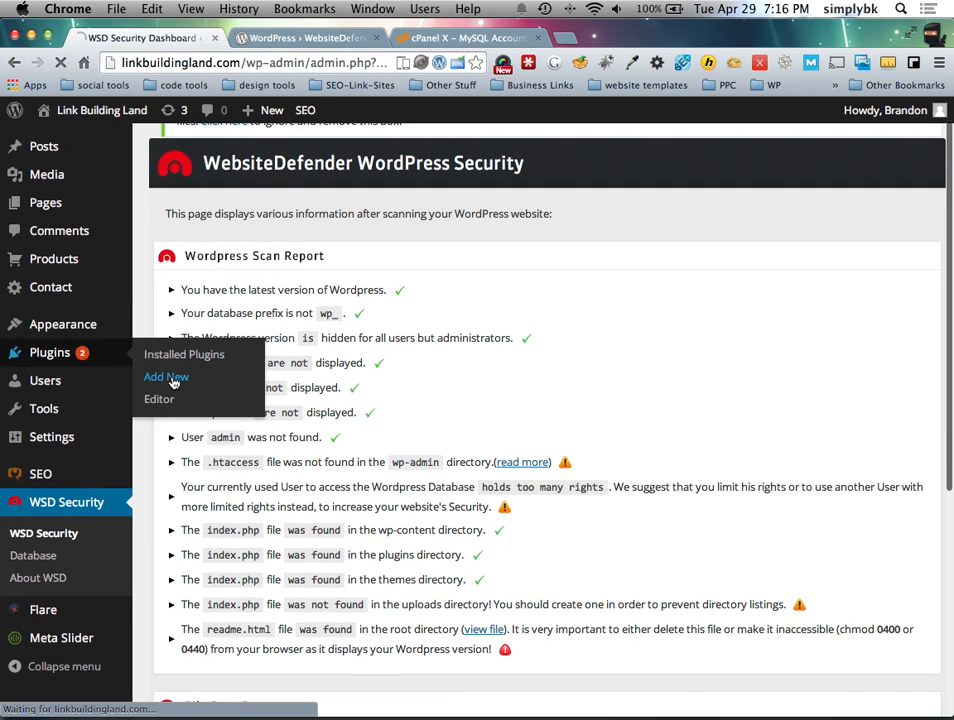
pyautogui.write('WordPress Duplicator')
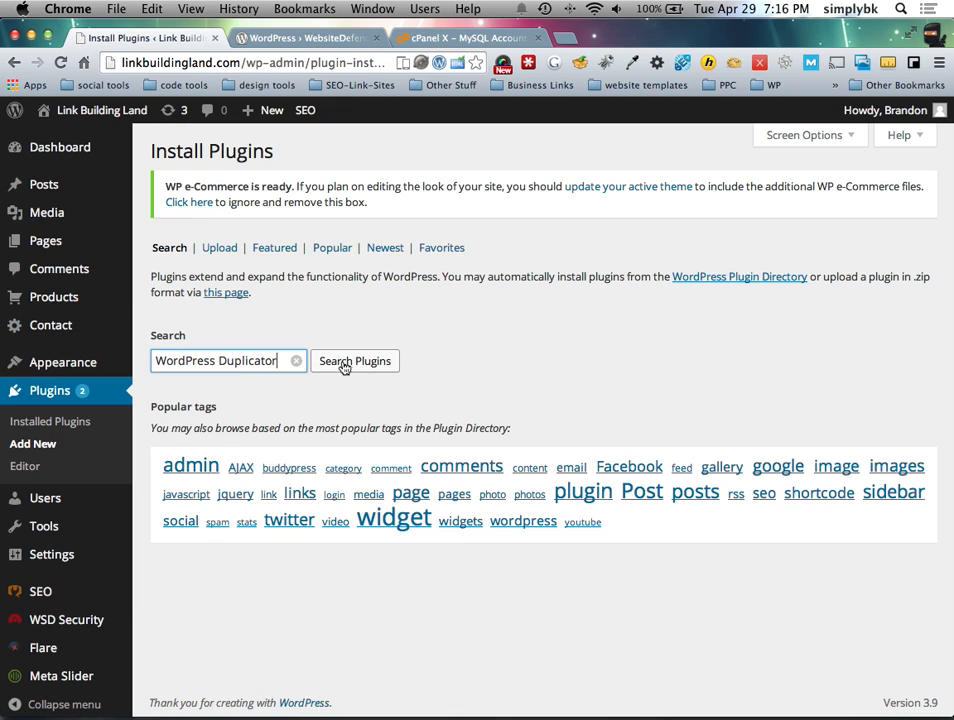
pyautogui.click(343, 366)
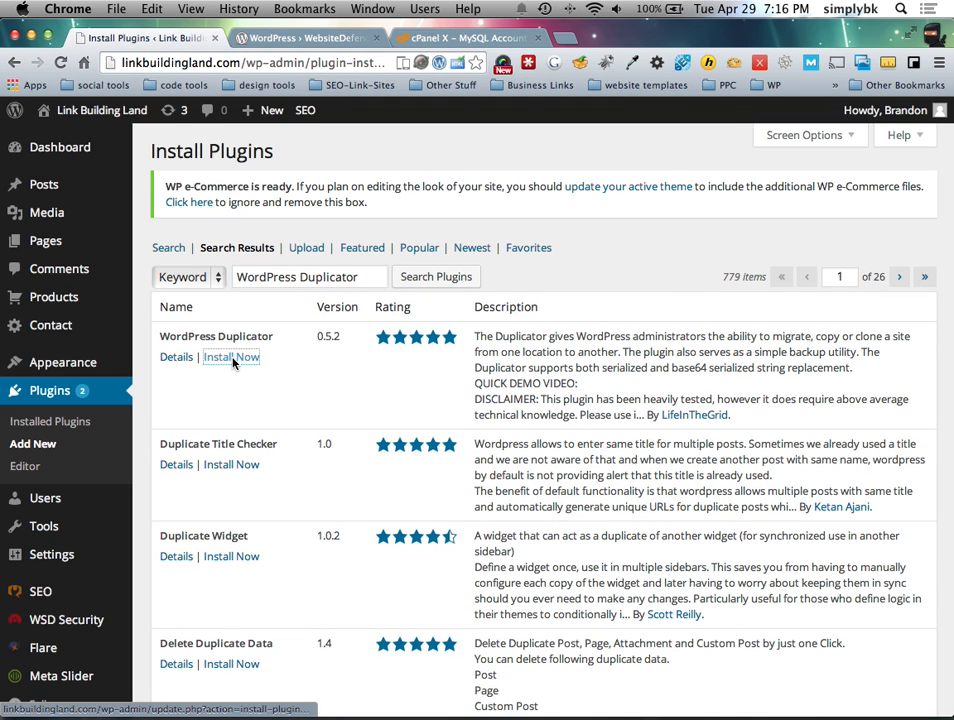
pyautogui.click(231, 358)
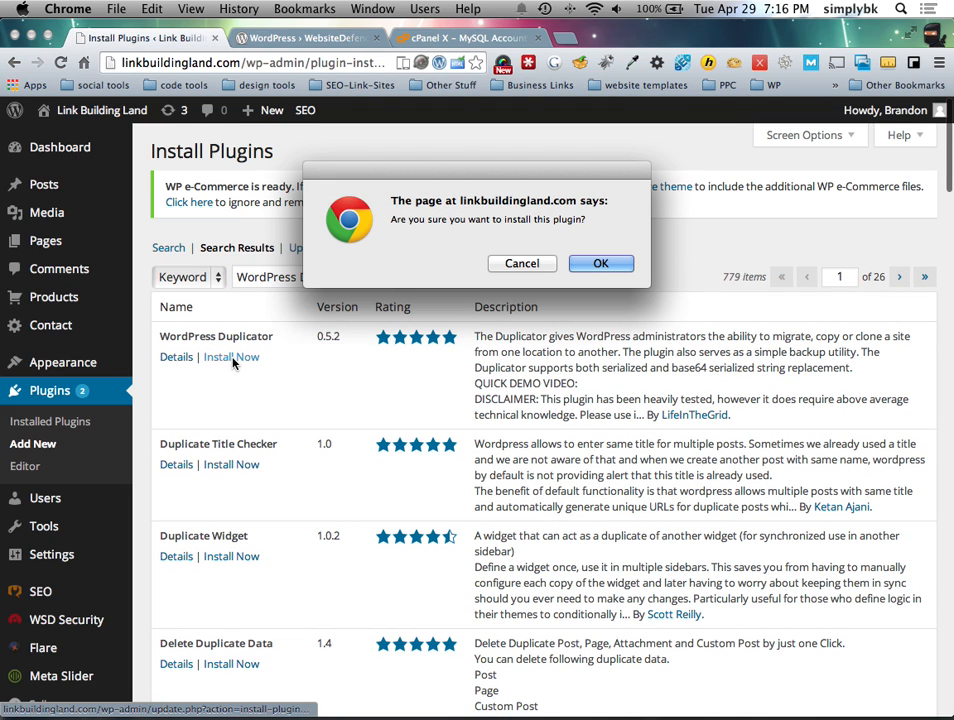
pyautogui.click(579, 263)
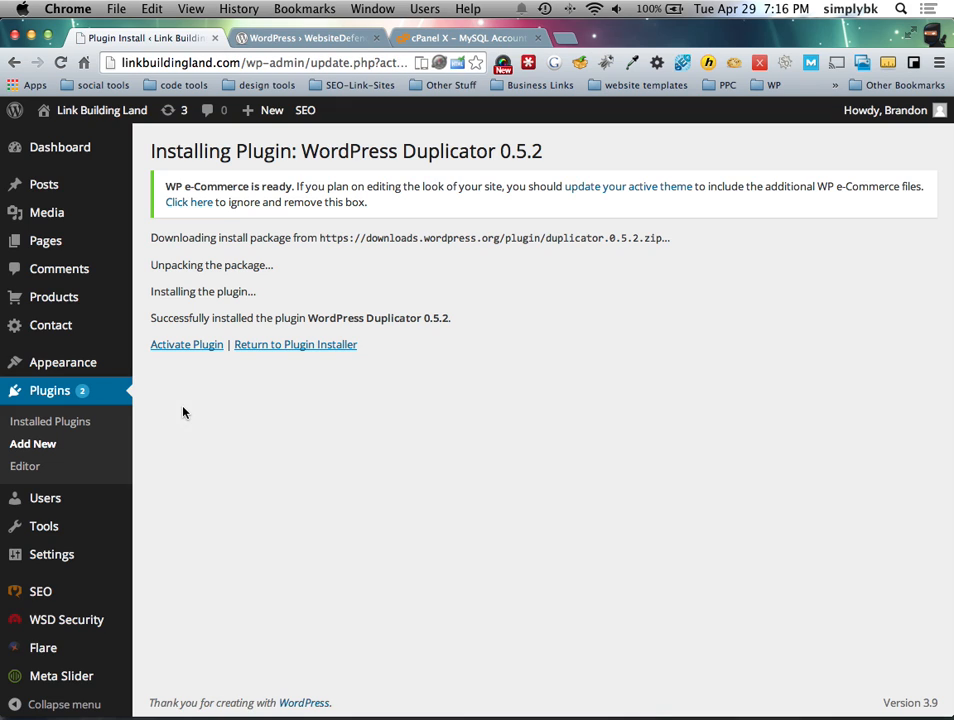
pyautogui.click(182, 346)
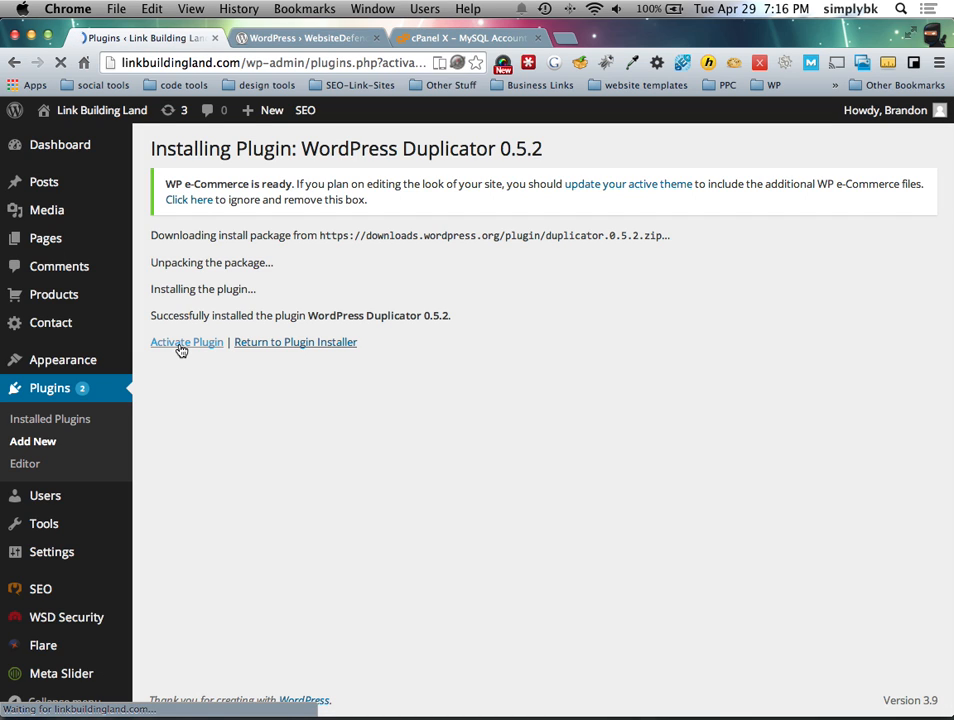
pyautogui.scroll(-4, 79, 526)
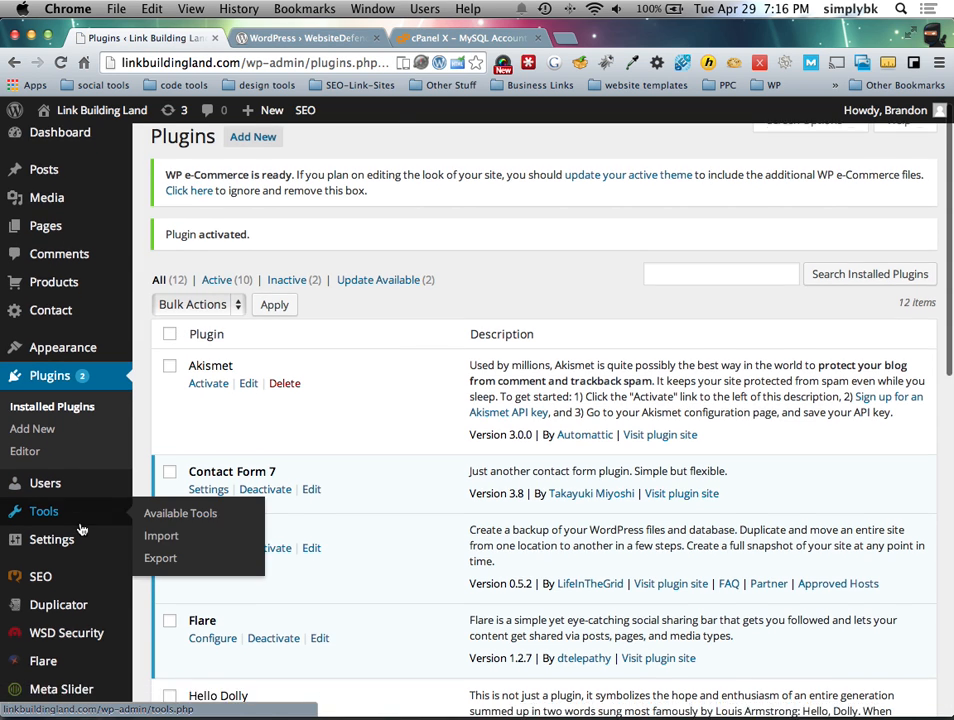
# Step: Start a new Duplicator package and toggle the MySQL Support requirement's failure details
pyautogui.click(77, 420)
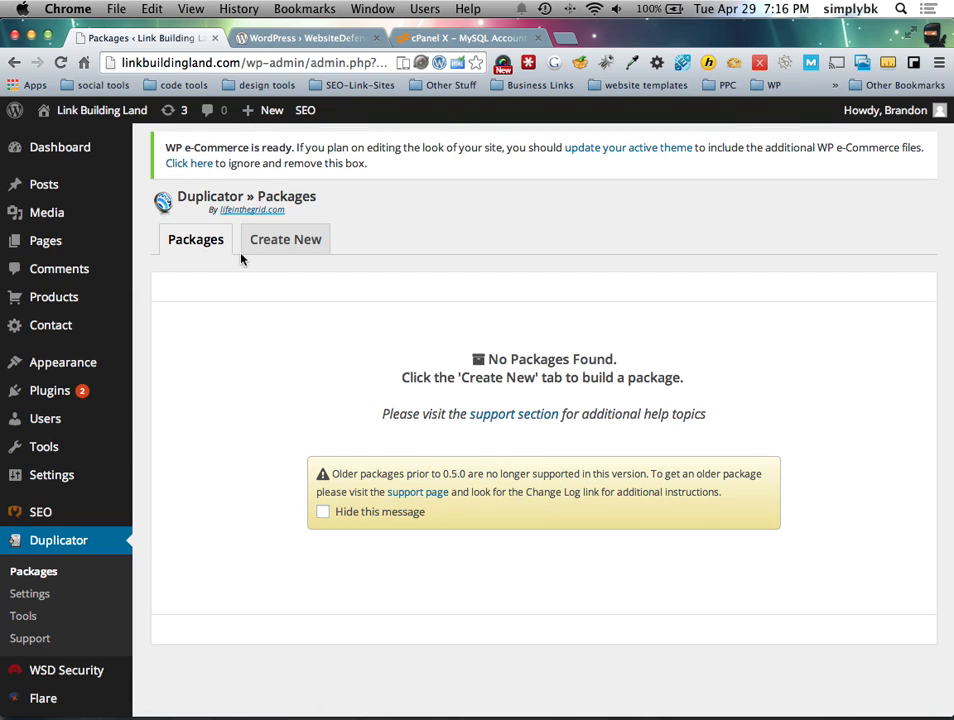
pyautogui.click(273, 246)
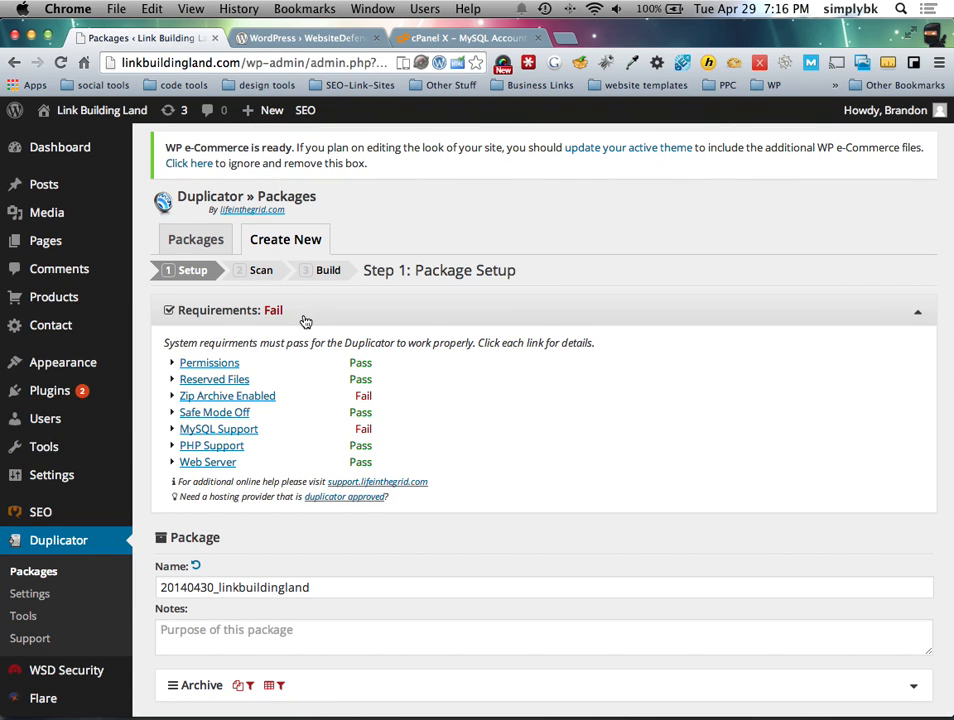
pyautogui.scroll(-2, 458, 432)
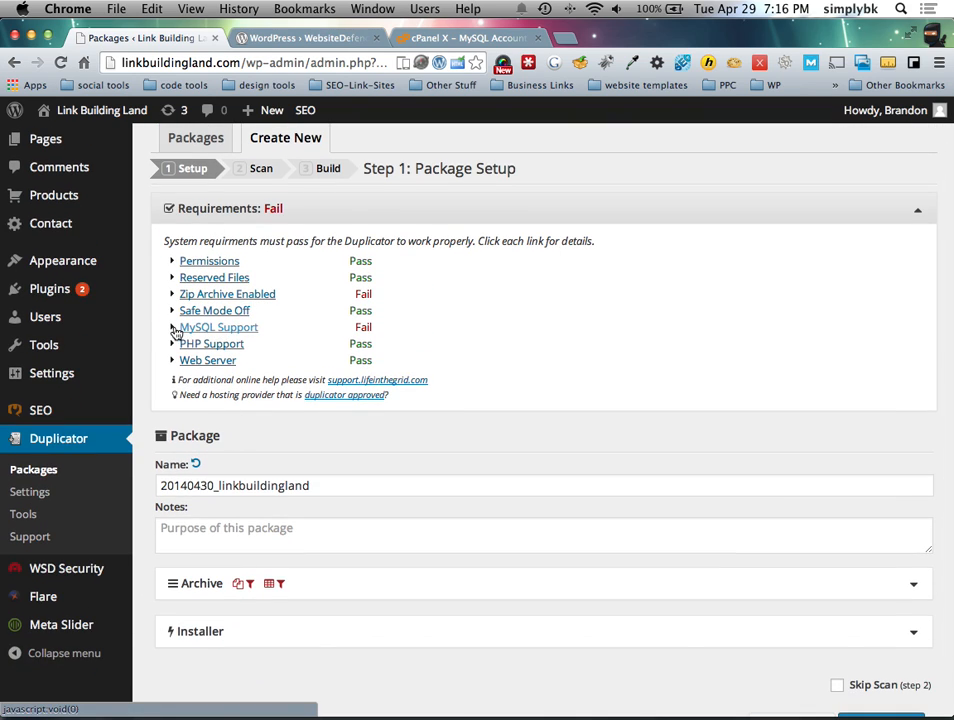
pyautogui.click(178, 328)
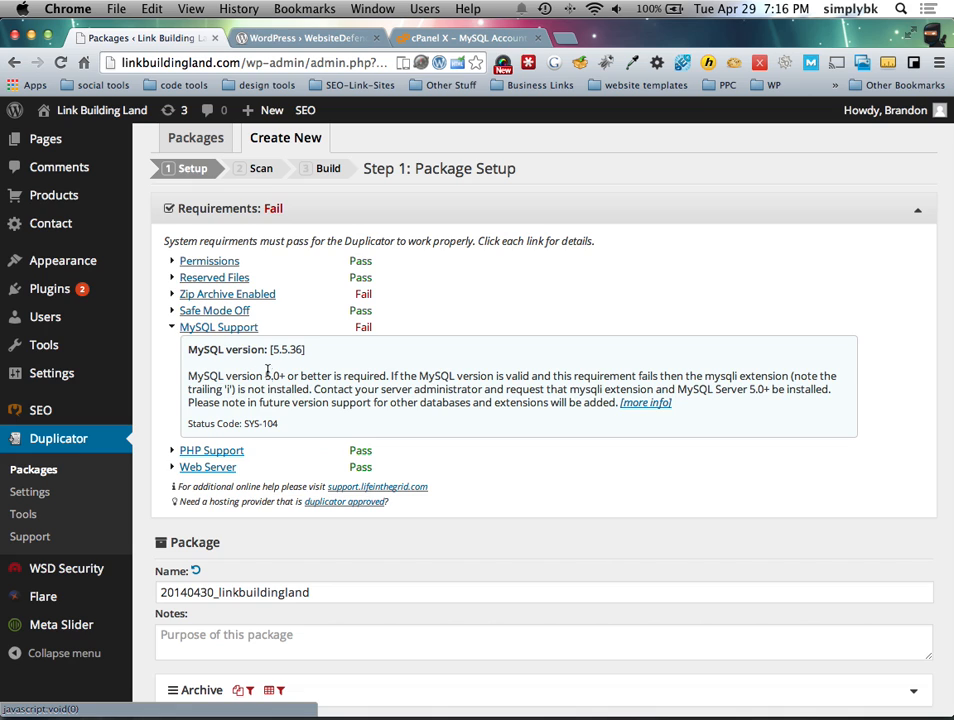
pyautogui.click(202, 327)
pyautogui.click(220, 328)
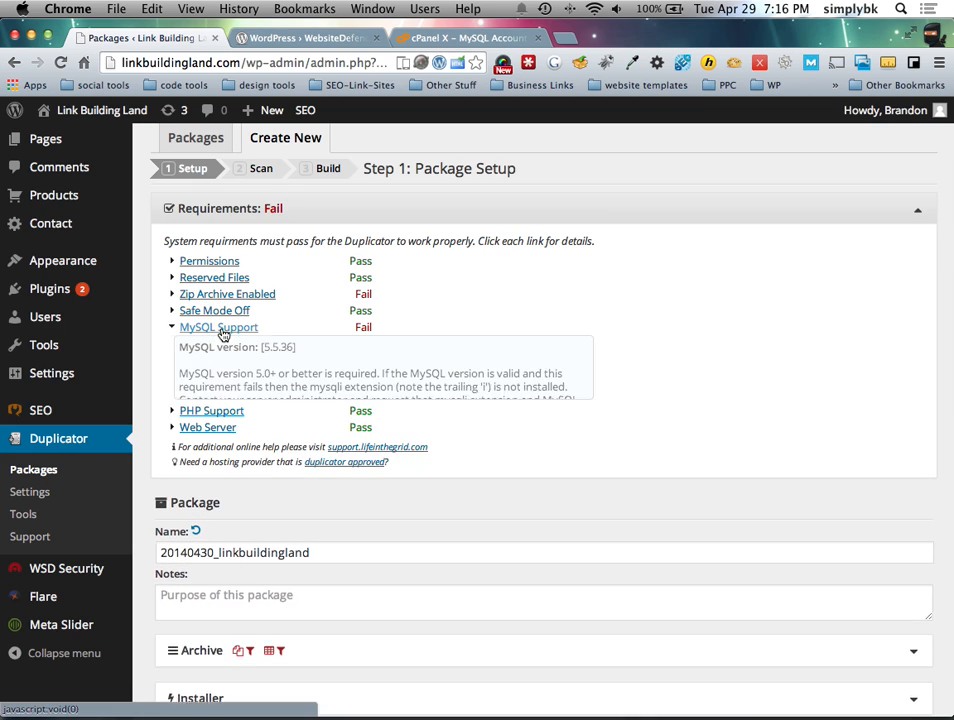
pyautogui.click(190, 327)
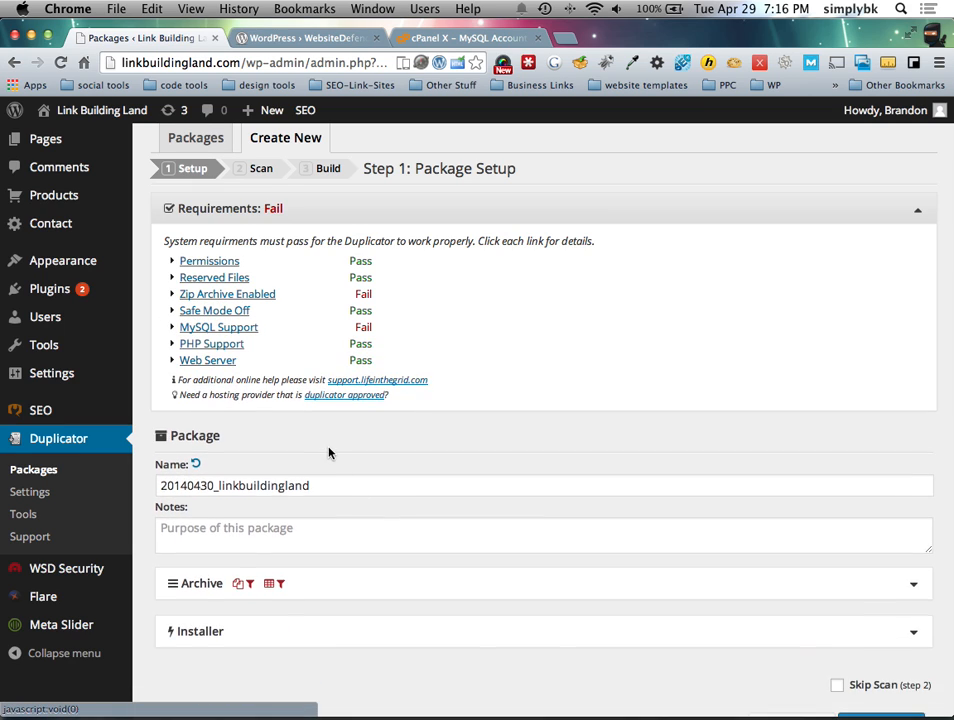
pyautogui.scroll(-2, 330, 450)
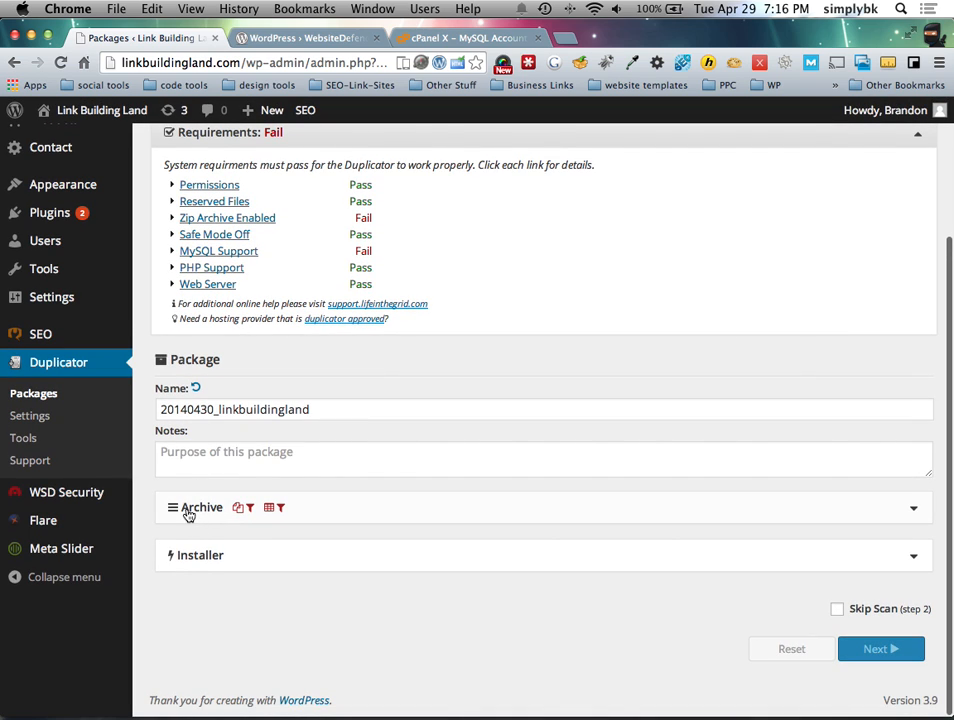
# Step: Expand the Archive settings, confirm Zip as the format, and collapse them again
pyautogui.click(177, 509)
pyautogui.scroll(-2, 173, 514)
pyautogui.click(234, 466)
pyautogui.click(351, 473)
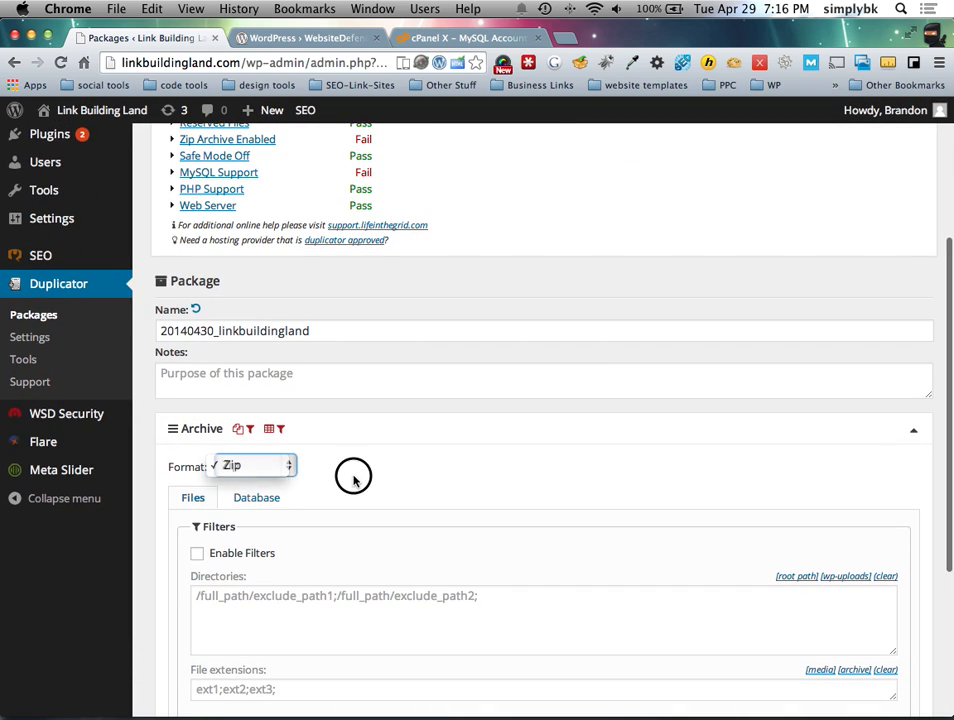
pyautogui.scroll(-5, 351, 482)
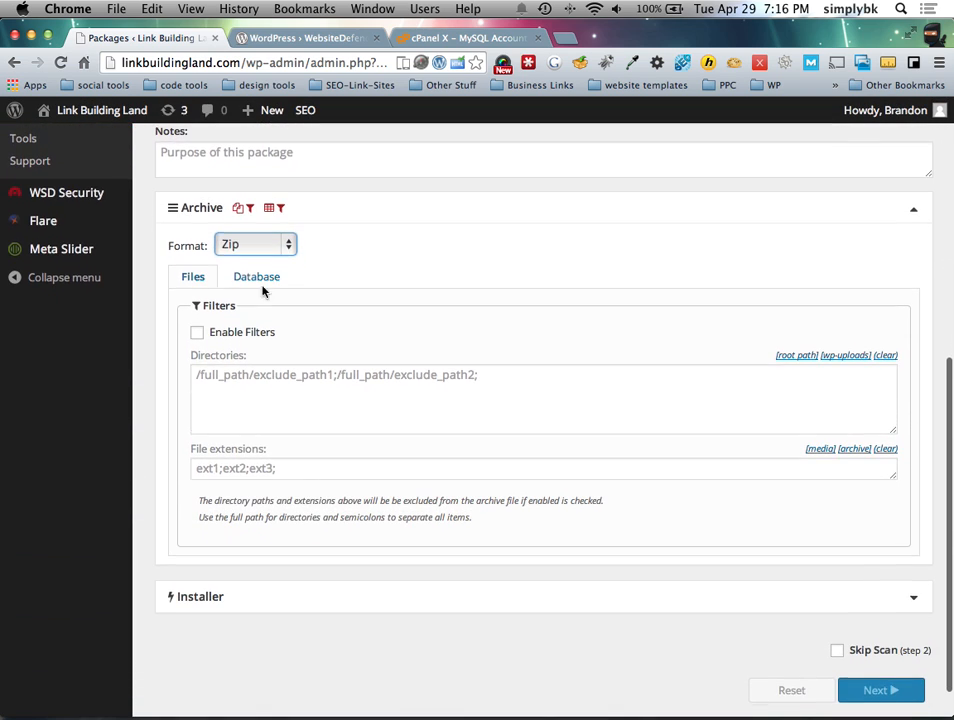
pyautogui.click(190, 207)
# Step: Expand the Installer settings, check the Host, Database and User fields, and tick Skip Scan
pyautogui.click(466, 568)
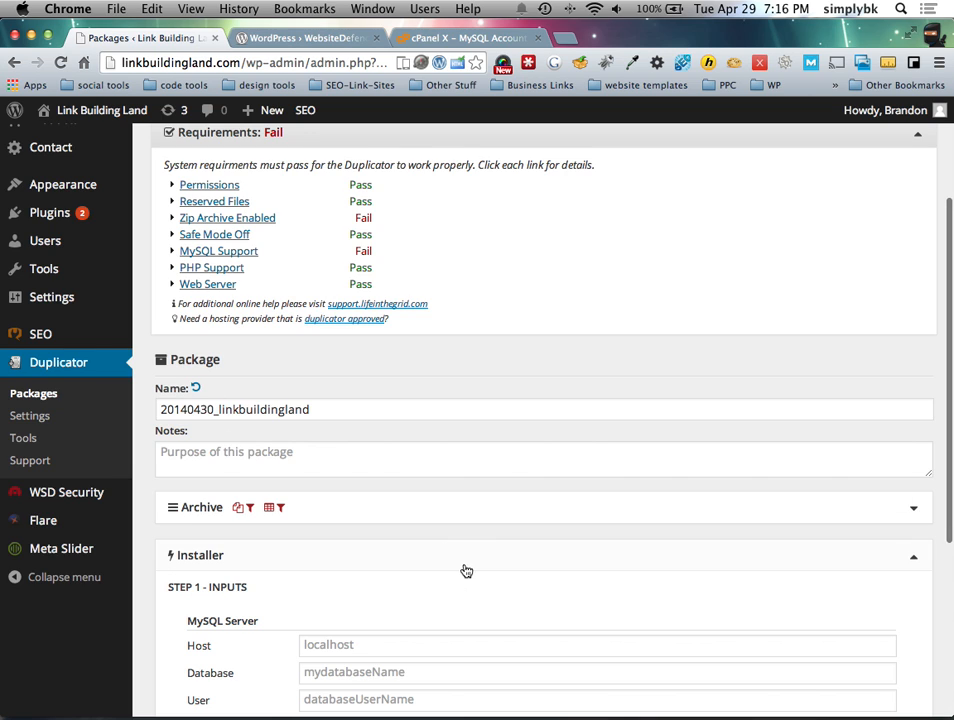
pyautogui.scroll(-6, 294, 414)
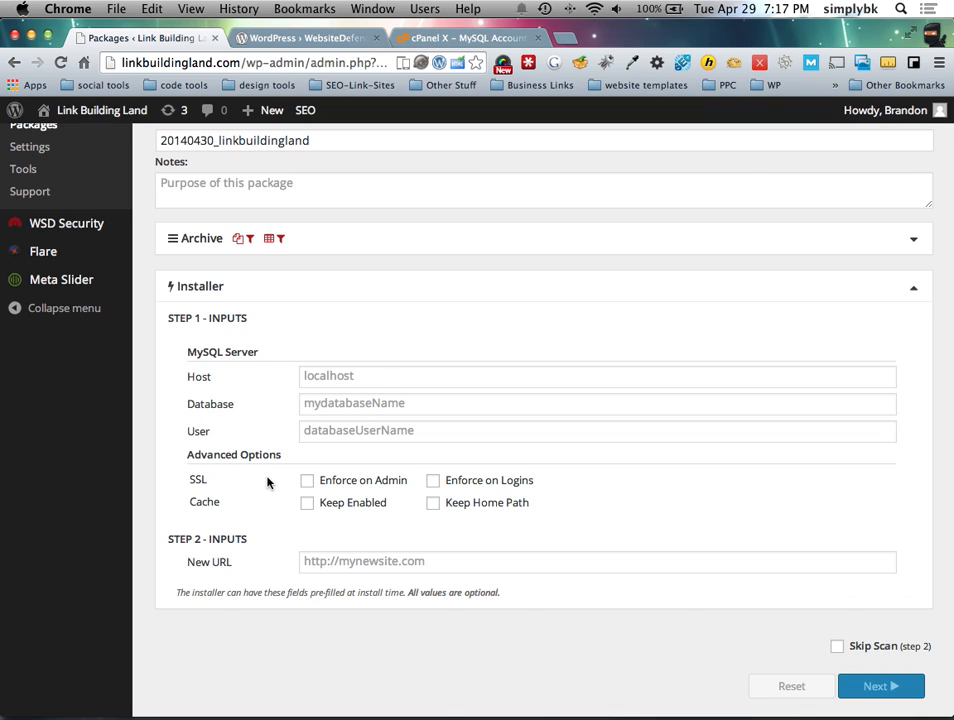
pyautogui.click(348, 384)
pyautogui.click(347, 405)
pyautogui.click(347, 430)
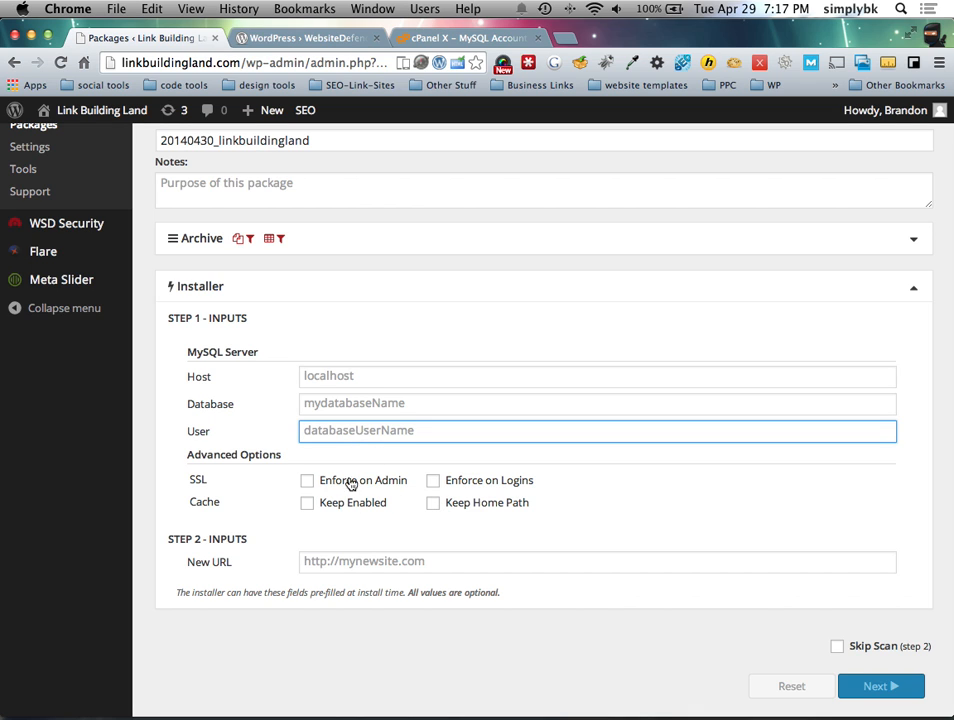
pyautogui.scroll(5, 222, 460)
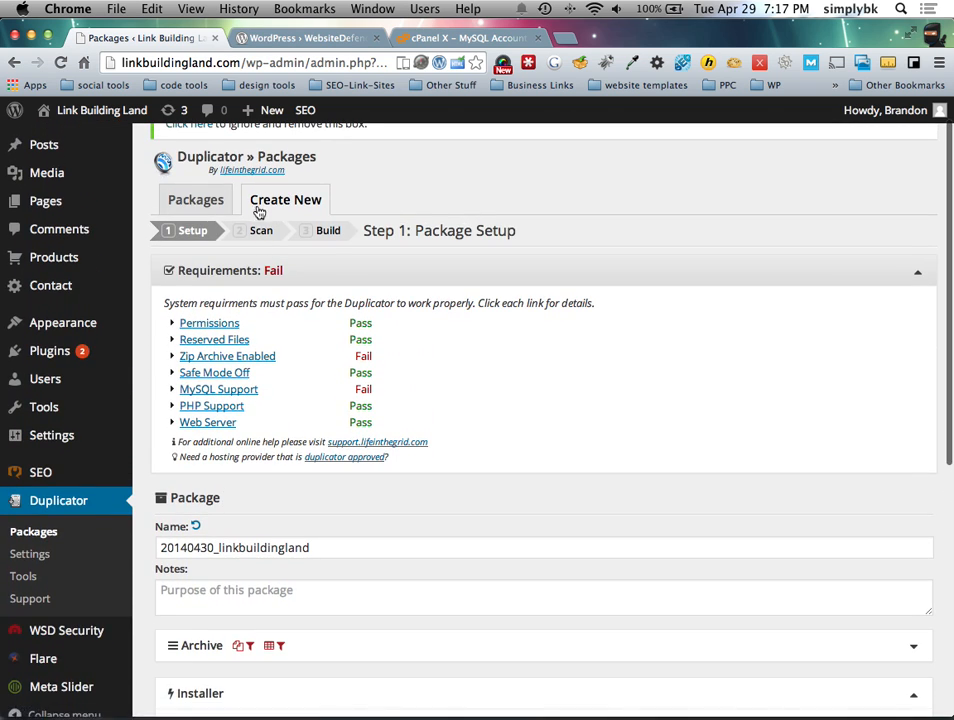
pyautogui.scroll(-5, 234, 256)
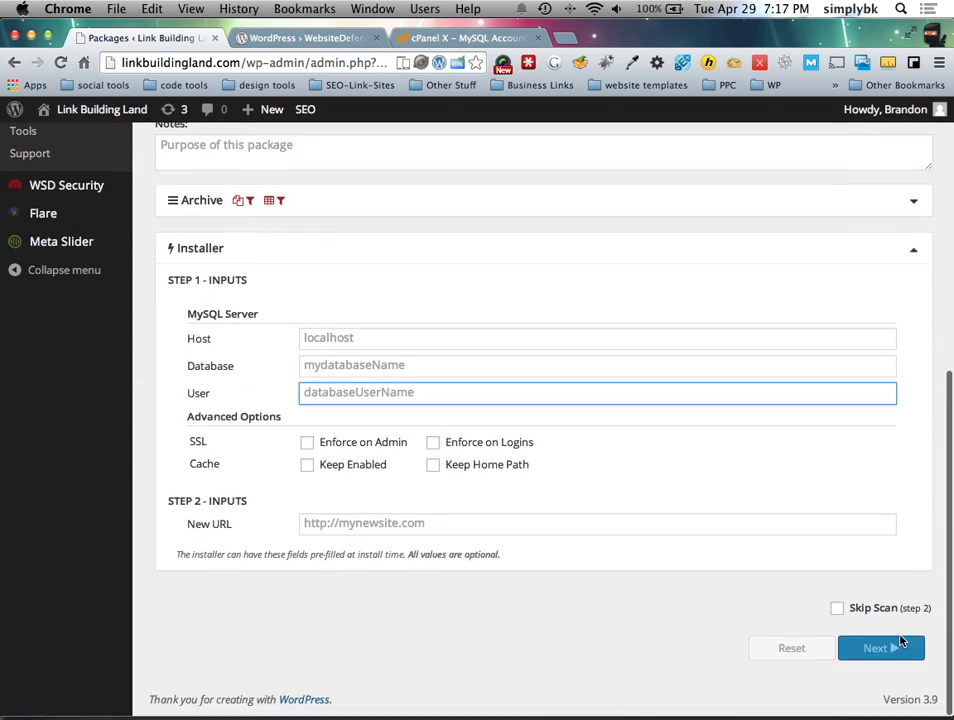
pyautogui.click(837, 608)
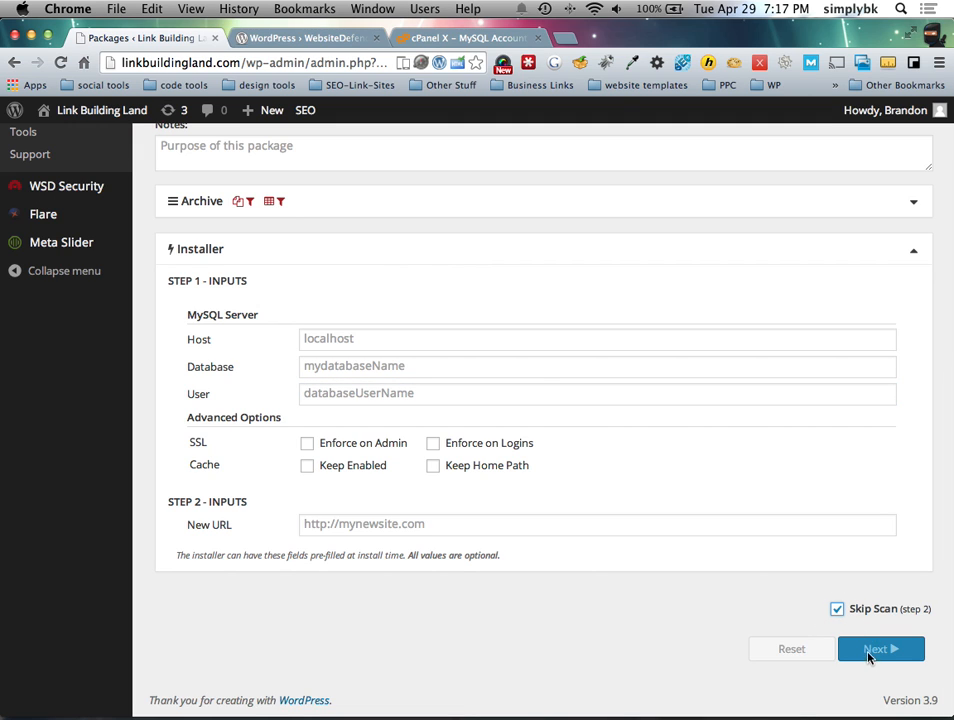
# Step: Reopen the Installer settings with the cursor in the Host field
pyautogui.scroll(3, 411, 545)
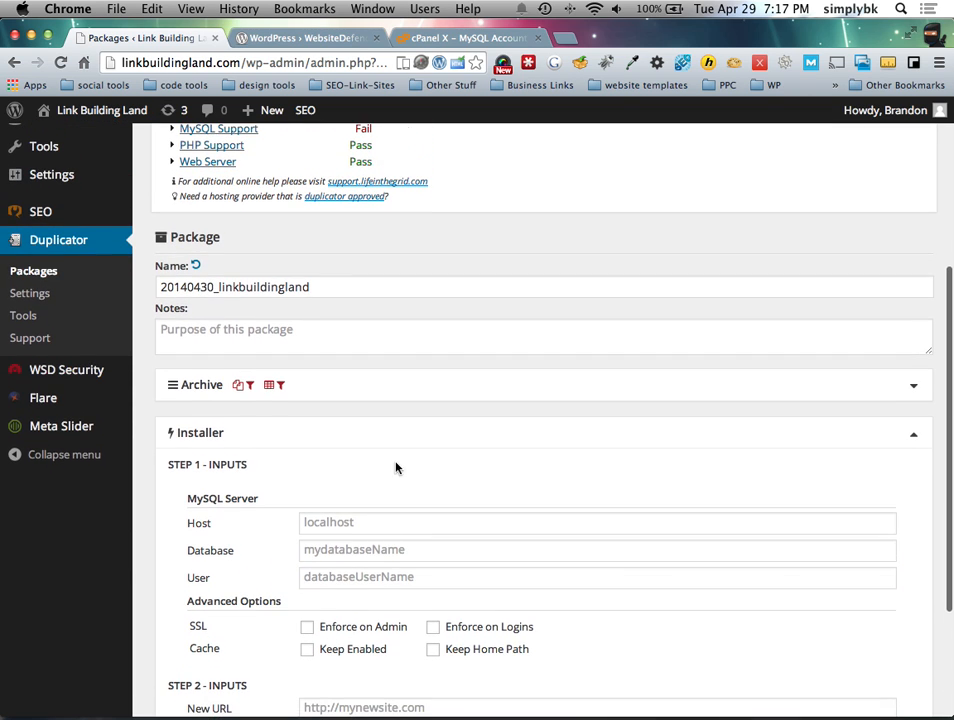
pyautogui.click(401, 432)
pyautogui.click(330, 562)
pyautogui.scroll(-3, 330, 564)
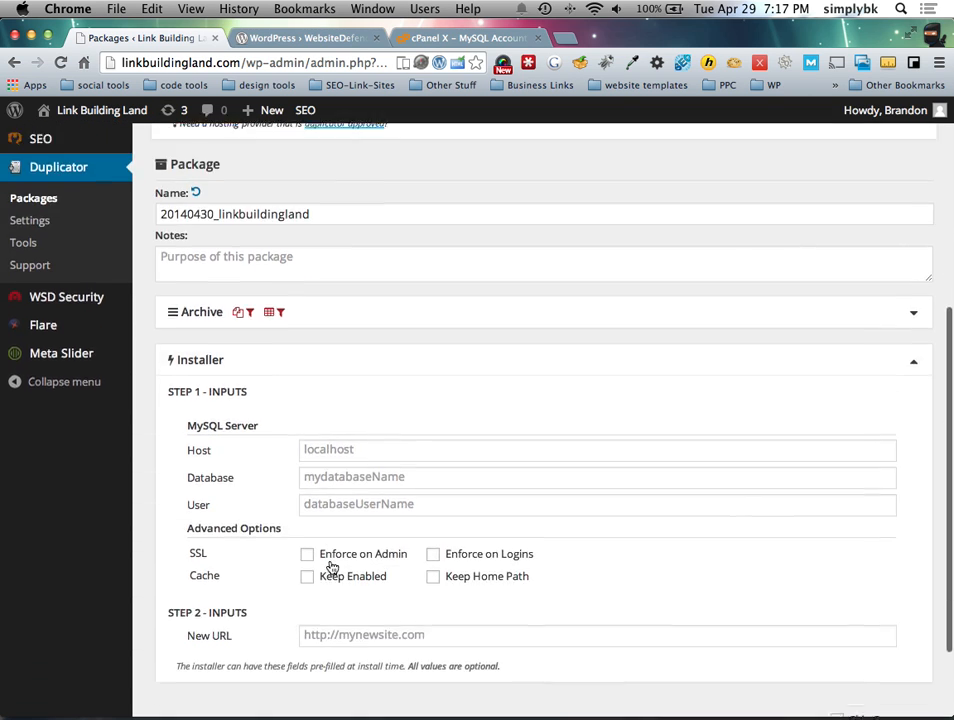
pyautogui.click(348, 342)
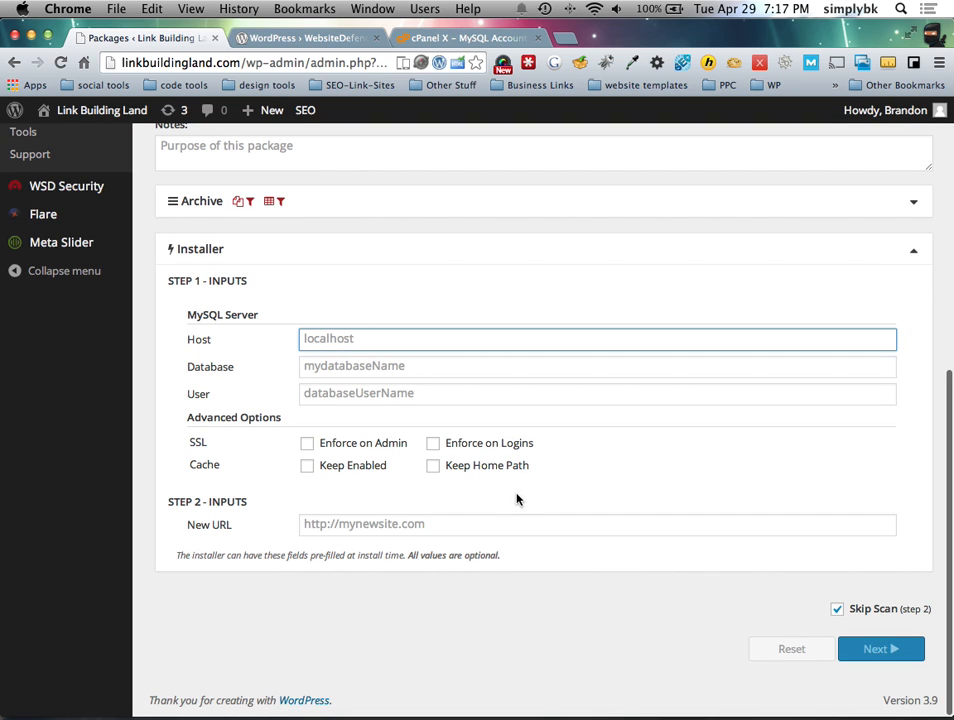
pyautogui.scroll(8, 417, 512)
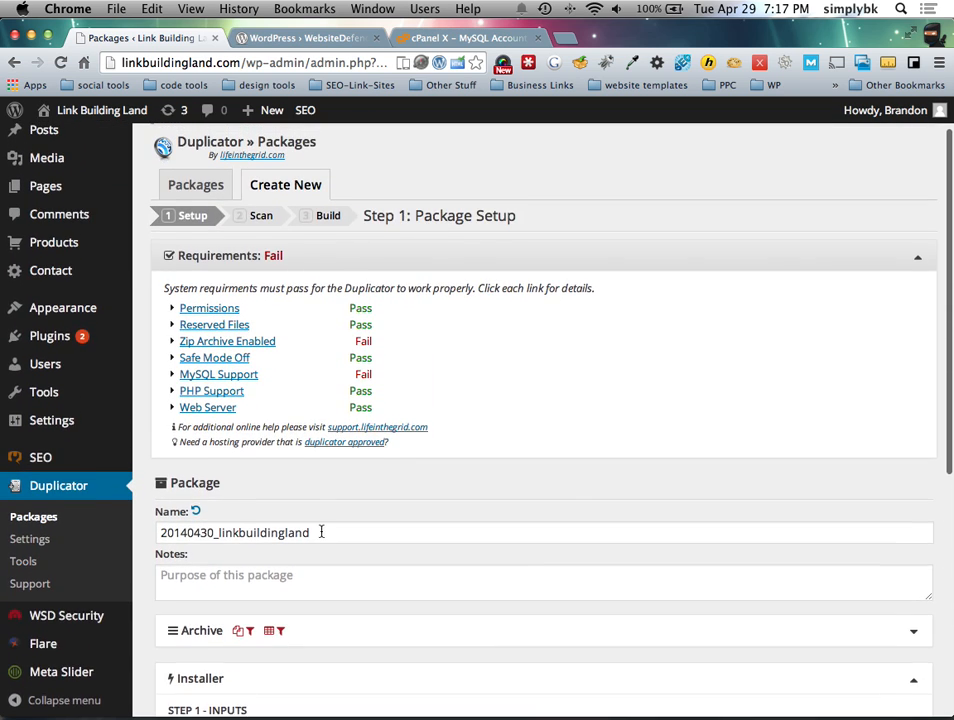
pyautogui.scroll(-8, 341, 403)
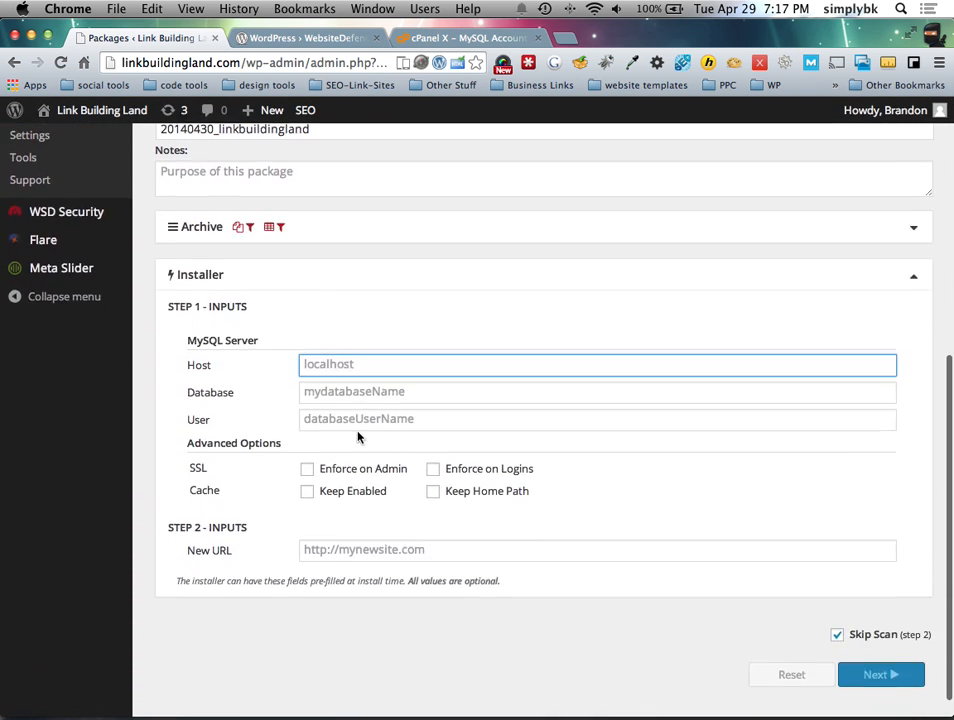
pyautogui.write('localhost')
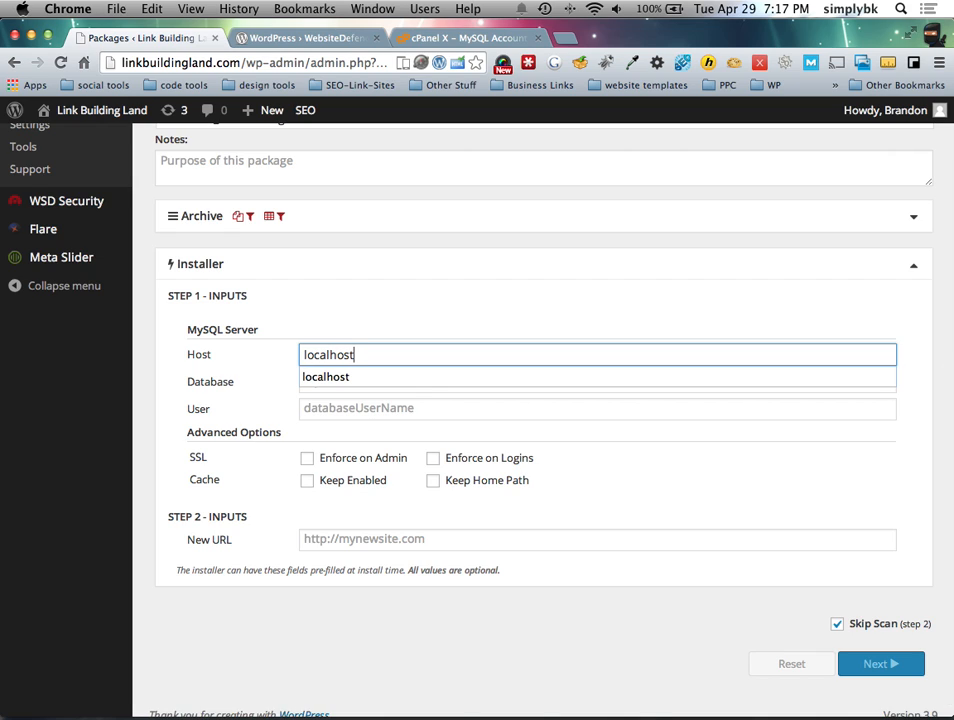
pyautogui.press('Tab')
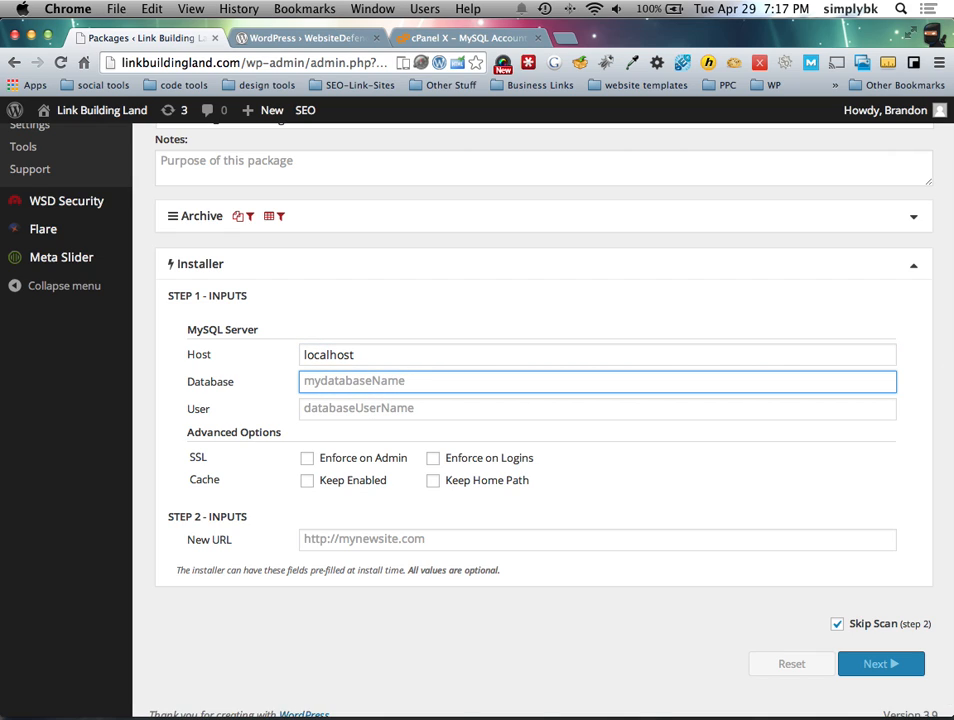
pyautogui.write('l')
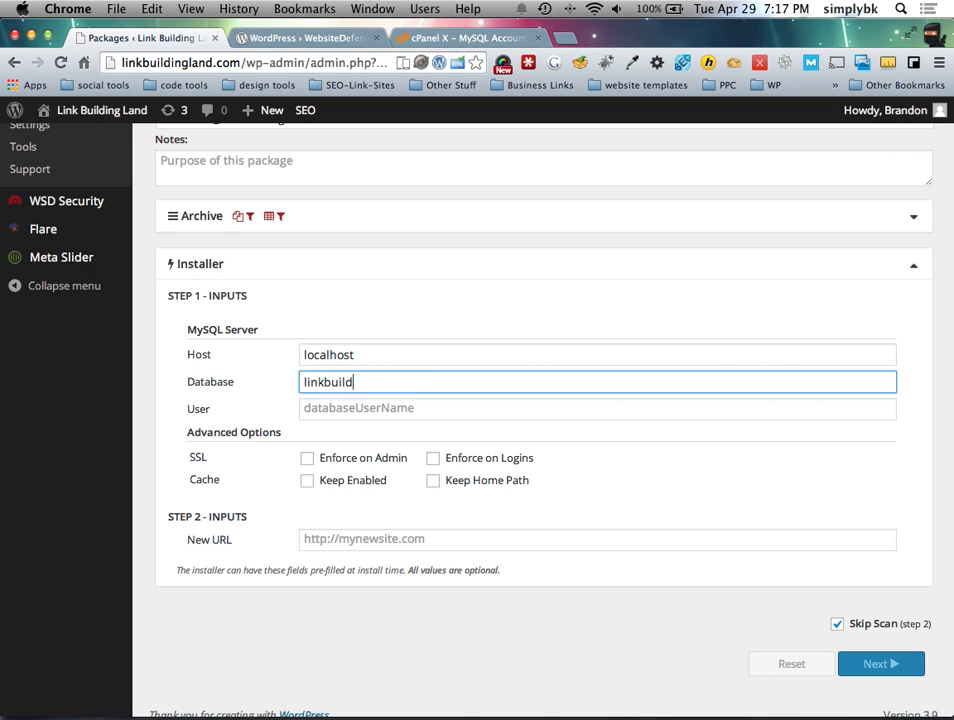
pyautogui.write('inkbuild')
pyautogui.press('Tab')
pyautogui.write('l')
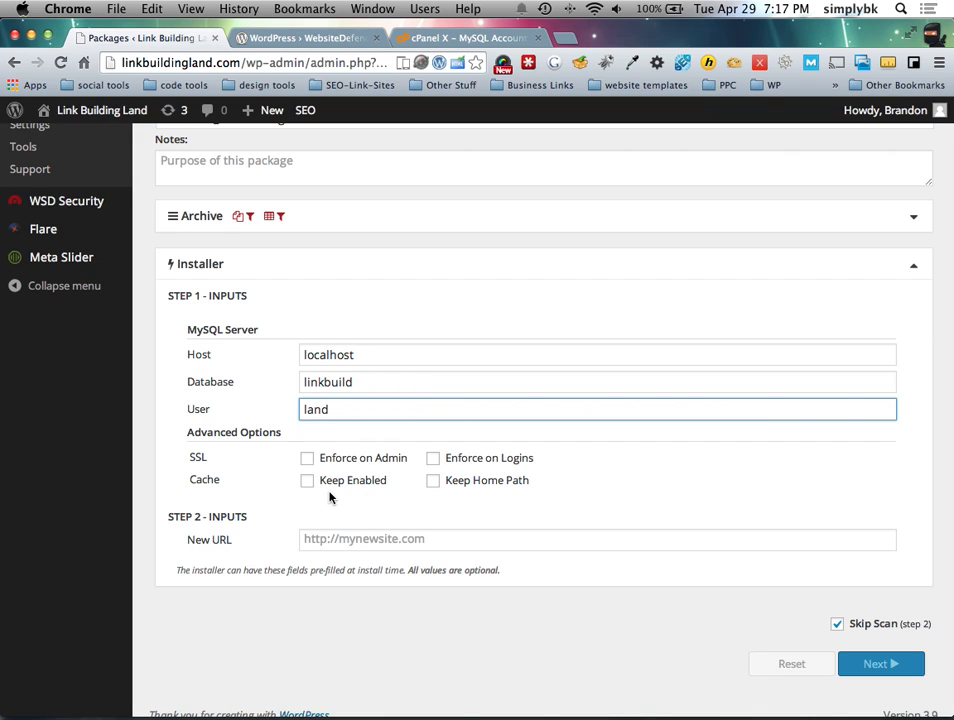
pyautogui.click(388, 540)
pyautogui.write('http://diddr.com')
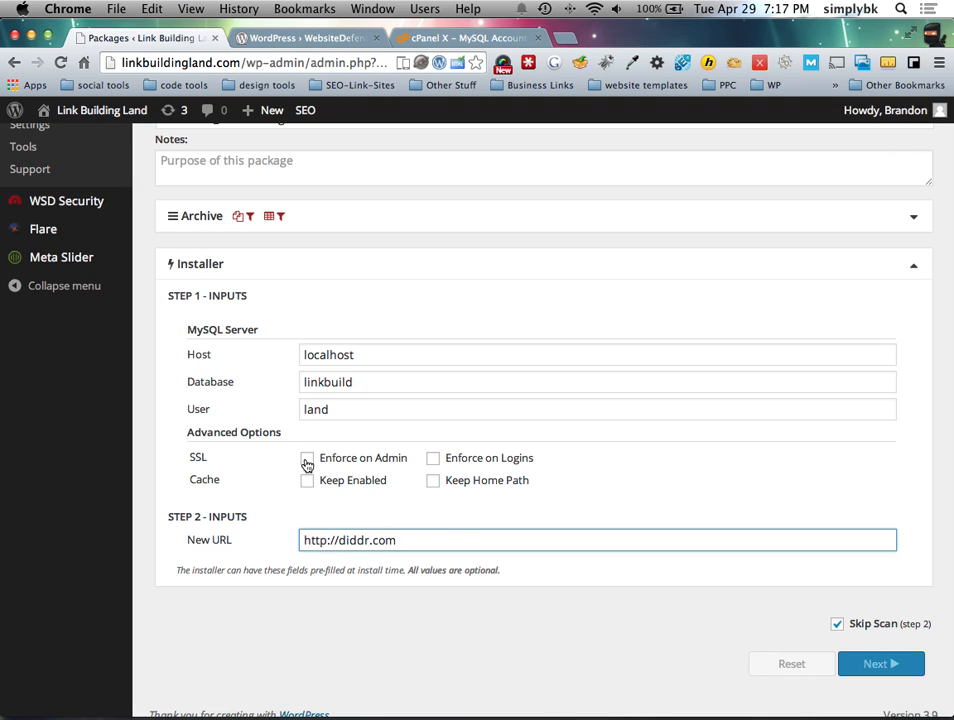
pyautogui.click(433, 482)
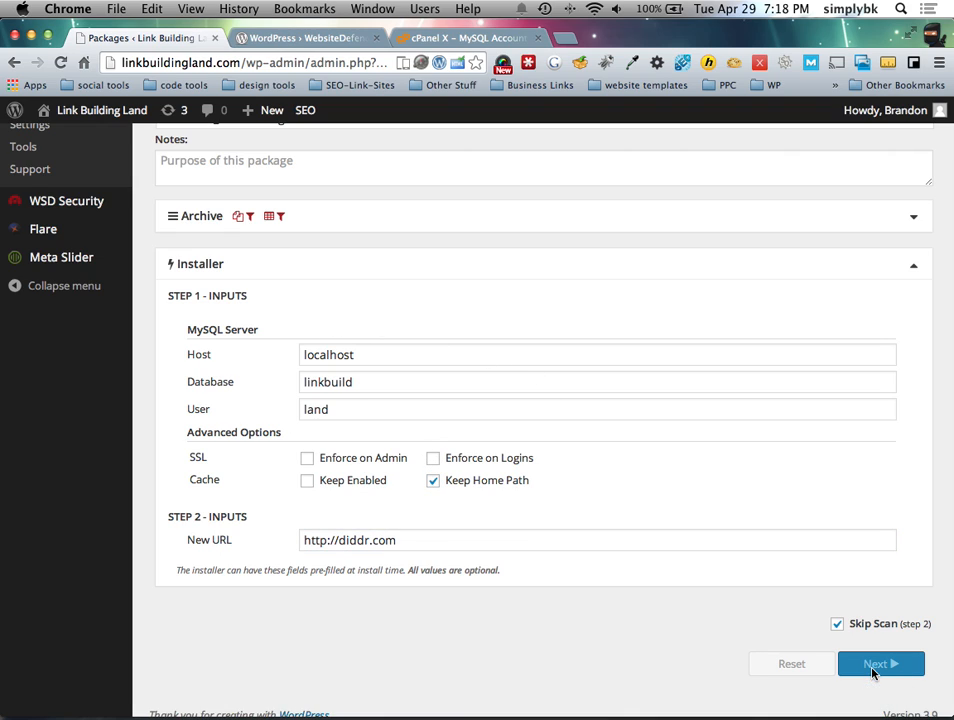
# Step: Expand the requirements checklist and review the Zip Archive Enabled failure details
pyautogui.scroll(5, 681, 590)
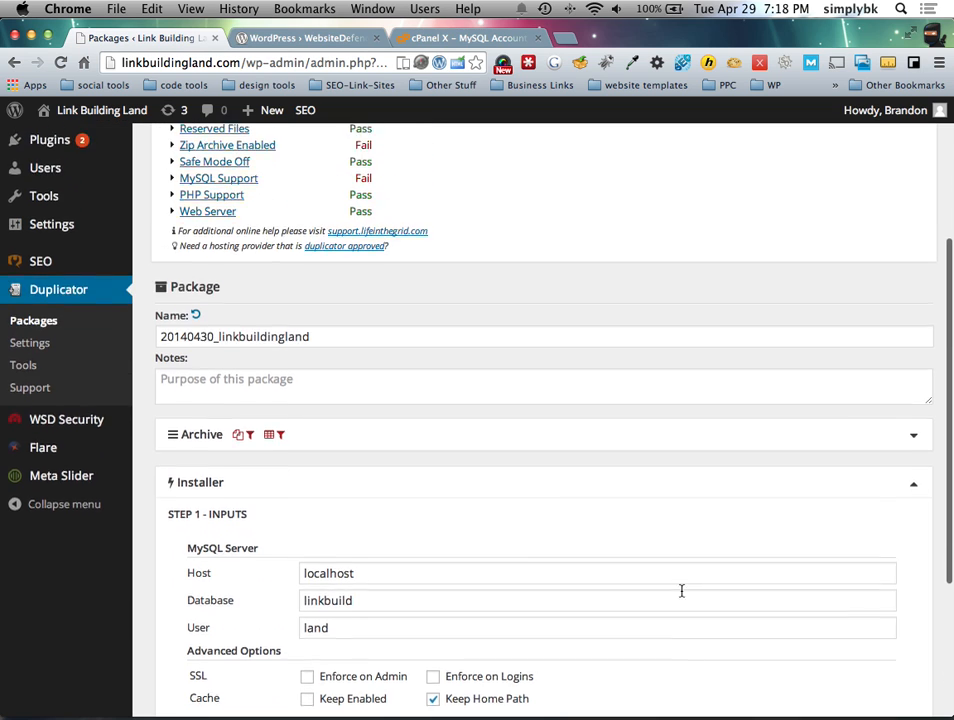
pyautogui.scroll(1, 188, 500)
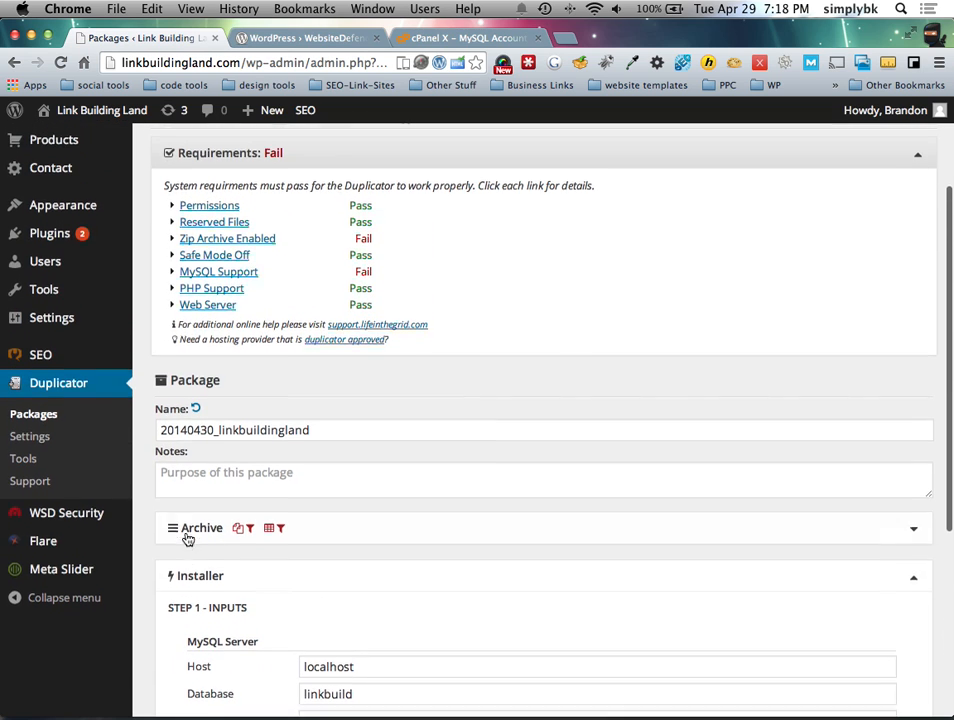
pyautogui.click(178, 549)
pyautogui.scroll(-5, 187, 543)
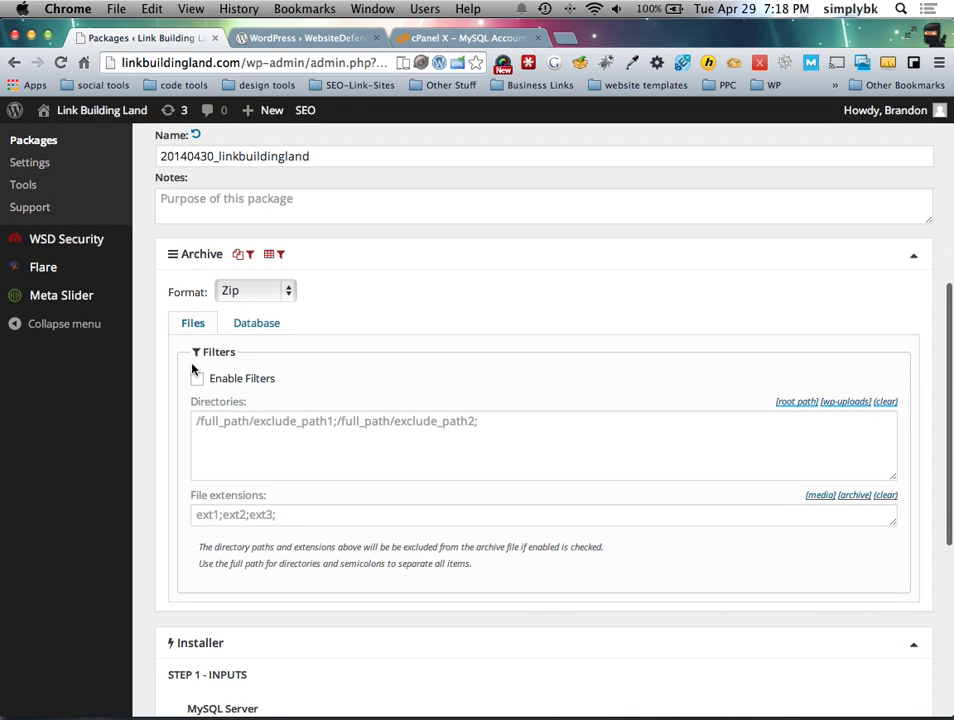
pyautogui.scroll(1, 190, 330)
pyautogui.click(187, 296)
pyautogui.scroll(8, 185, 313)
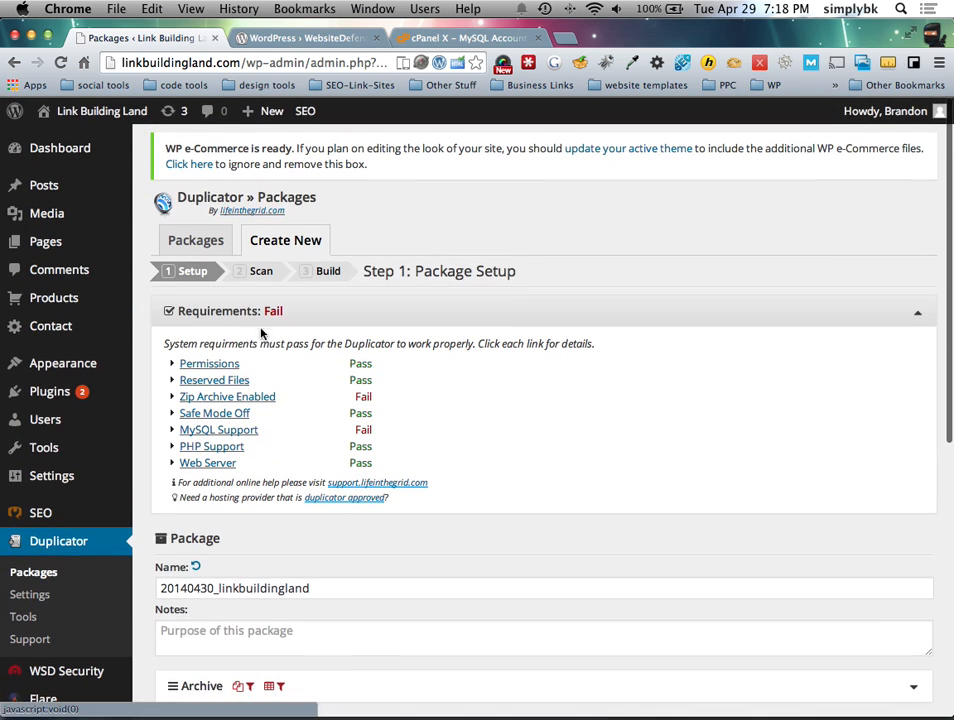
pyautogui.click(180, 317)
pyautogui.click(178, 315)
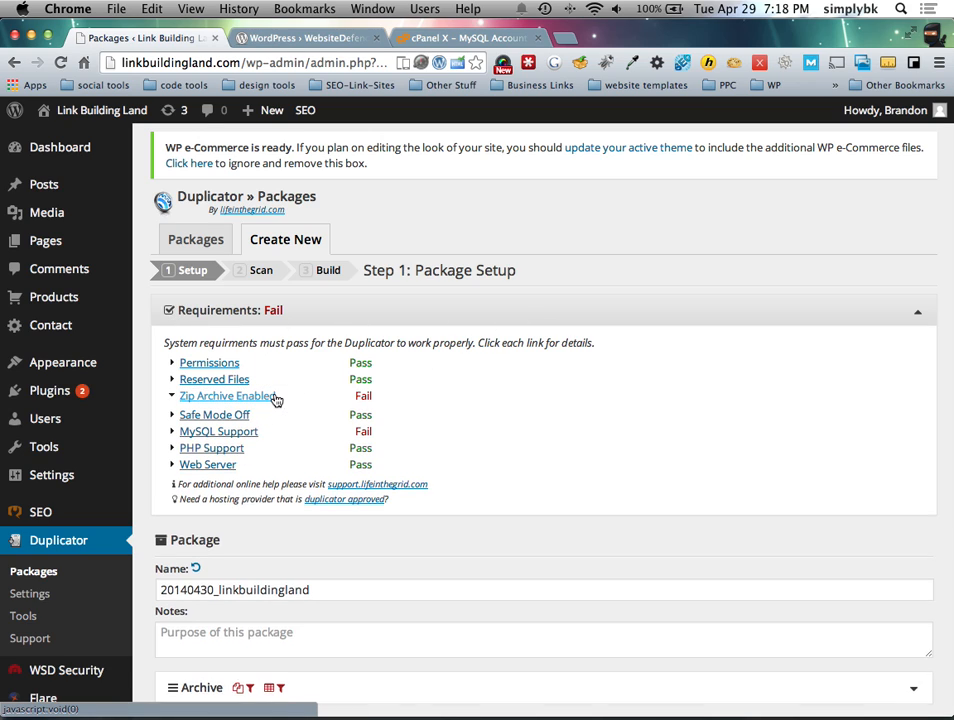
pyautogui.click(270, 397)
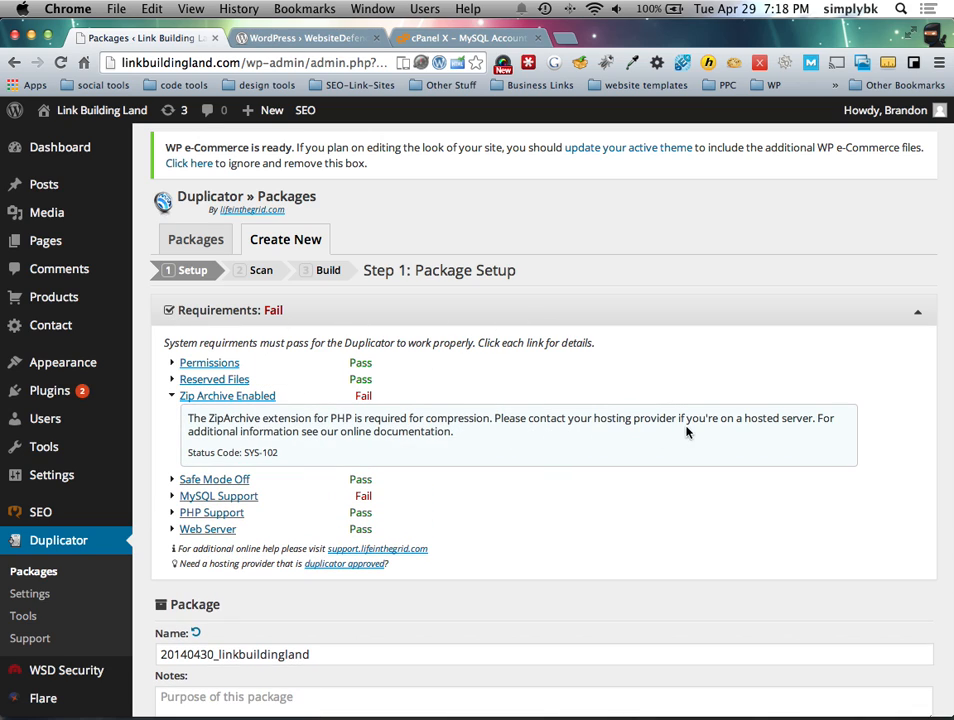
pyautogui.click(178, 397)
pyautogui.scroll(-5, 217, 418)
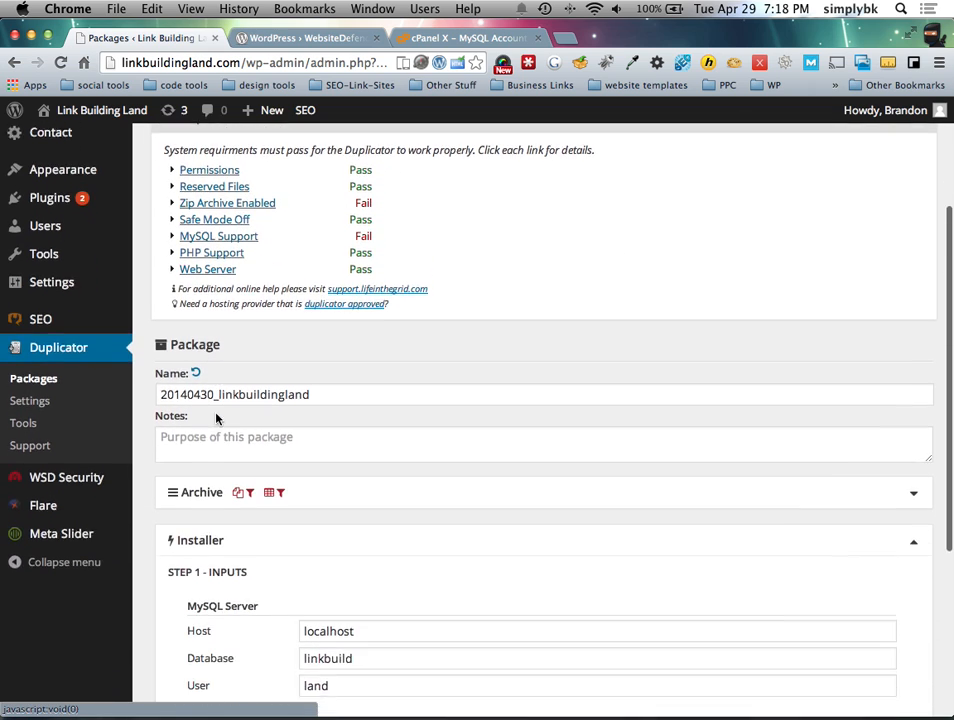
pyautogui.scroll(-2, 217, 418)
# Step: Keep Zip as the archive format, turn on file and database table filters, and tick Skip Scan
pyautogui.click(215, 440)
pyautogui.click(256, 476)
pyautogui.click(252, 477)
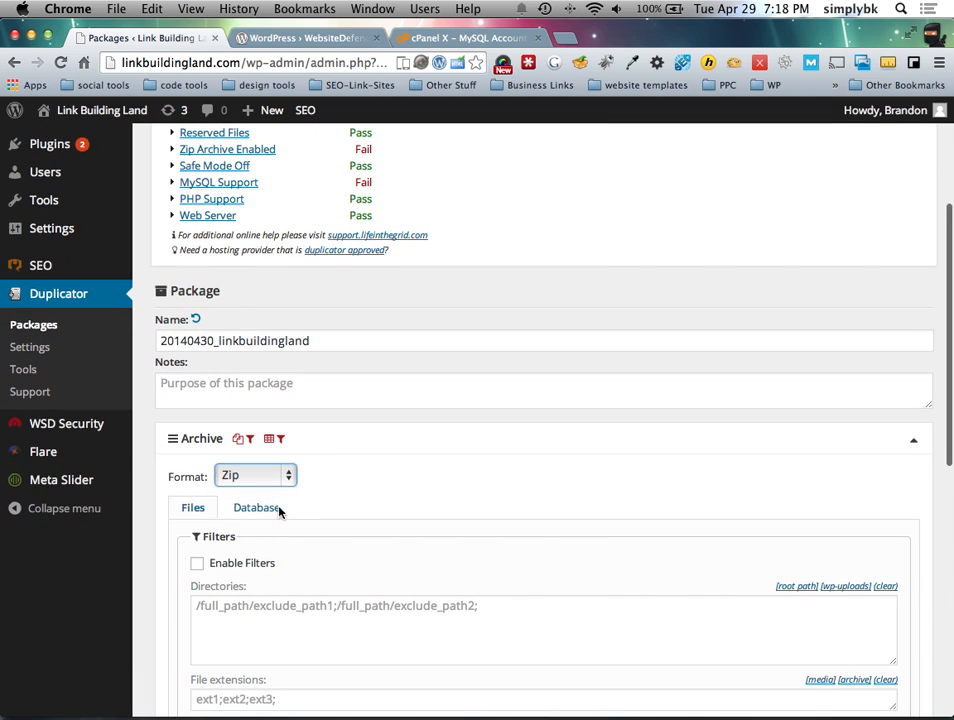
pyautogui.click(270, 509)
pyautogui.scroll(-4, 200, 510)
pyautogui.click(193, 356)
pyautogui.click(197, 410)
pyautogui.click(252, 356)
pyautogui.click(198, 409)
pyautogui.scroll(-10, 303, 443)
pyautogui.scroll(7, 375, 492)
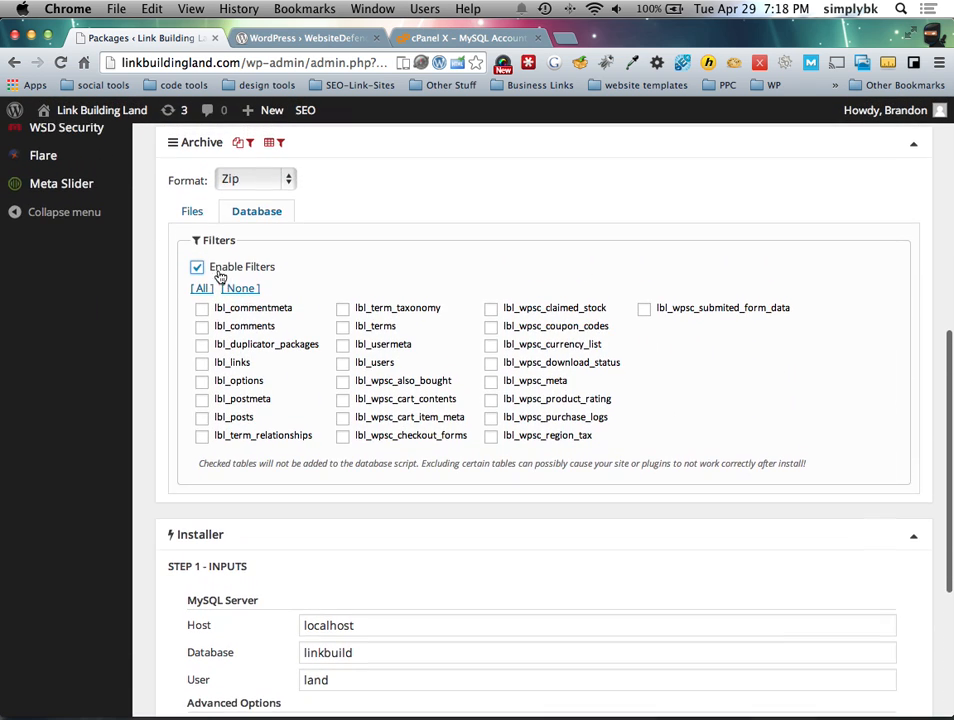
pyautogui.click(193, 212)
pyautogui.scroll(-3, 431, 495)
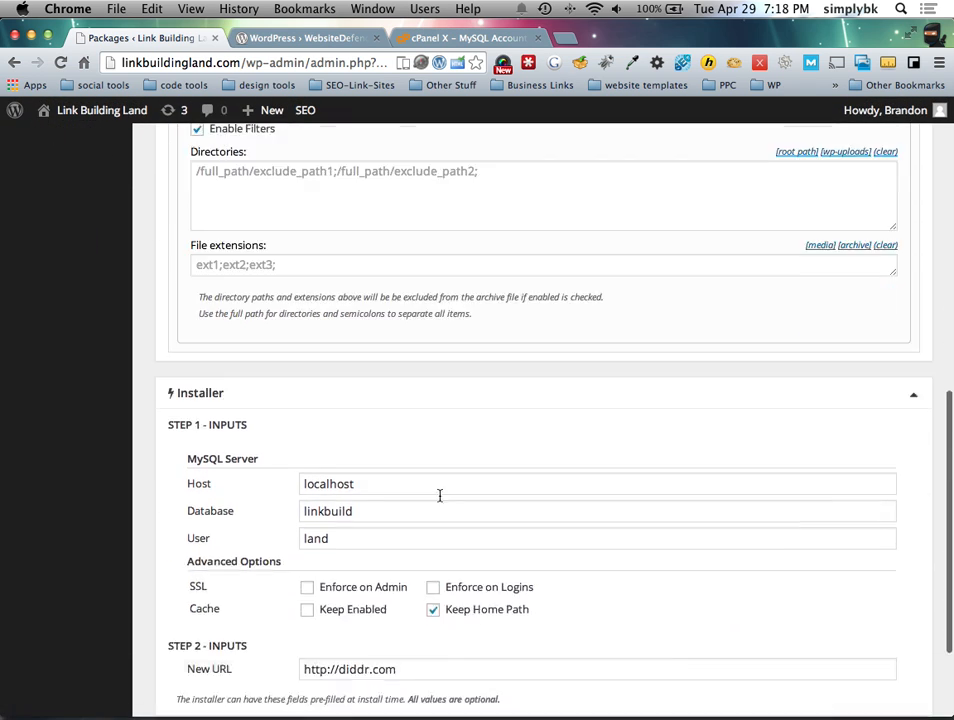
pyautogui.scroll(-5, 431, 495)
pyautogui.click(852, 610)
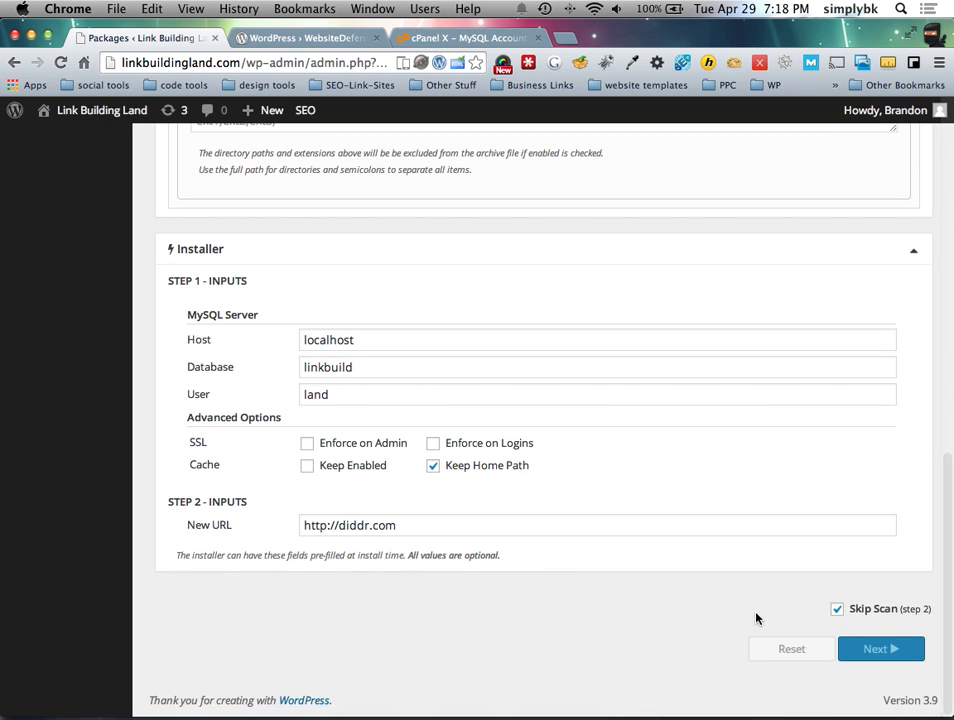
# Step: Reopen the Zip Archive Enabled failure explanation, select its text, then return to the Packages list
pyautogui.scroll(15, 756, 618)
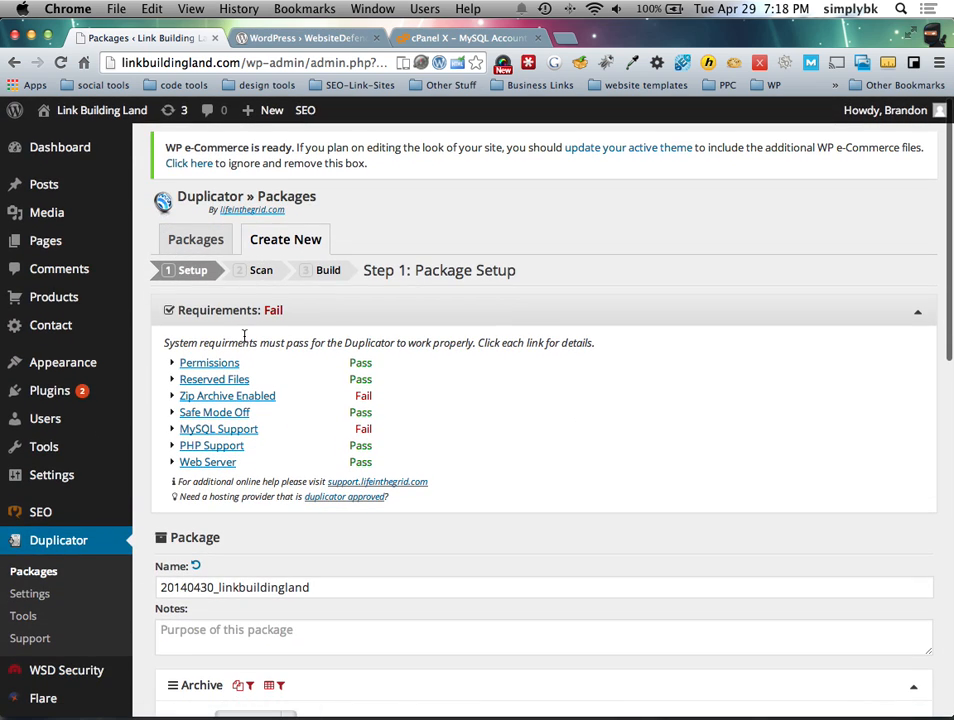
pyautogui.click(170, 312)
pyautogui.click(170, 312)
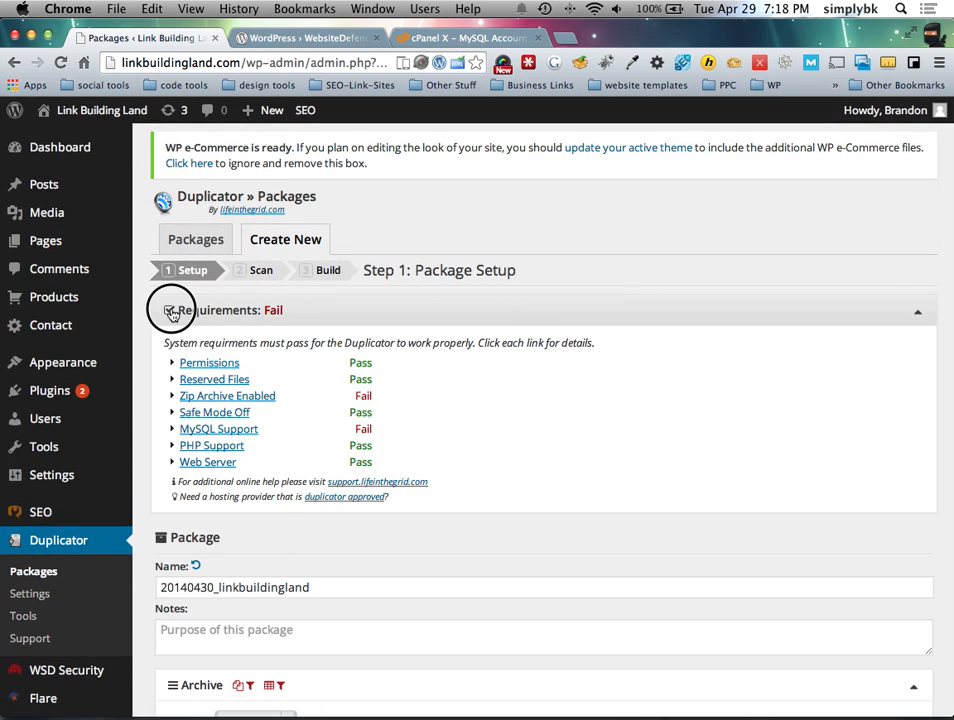
pyautogui.click(170, 312)
pyautogui.click(172, 312)
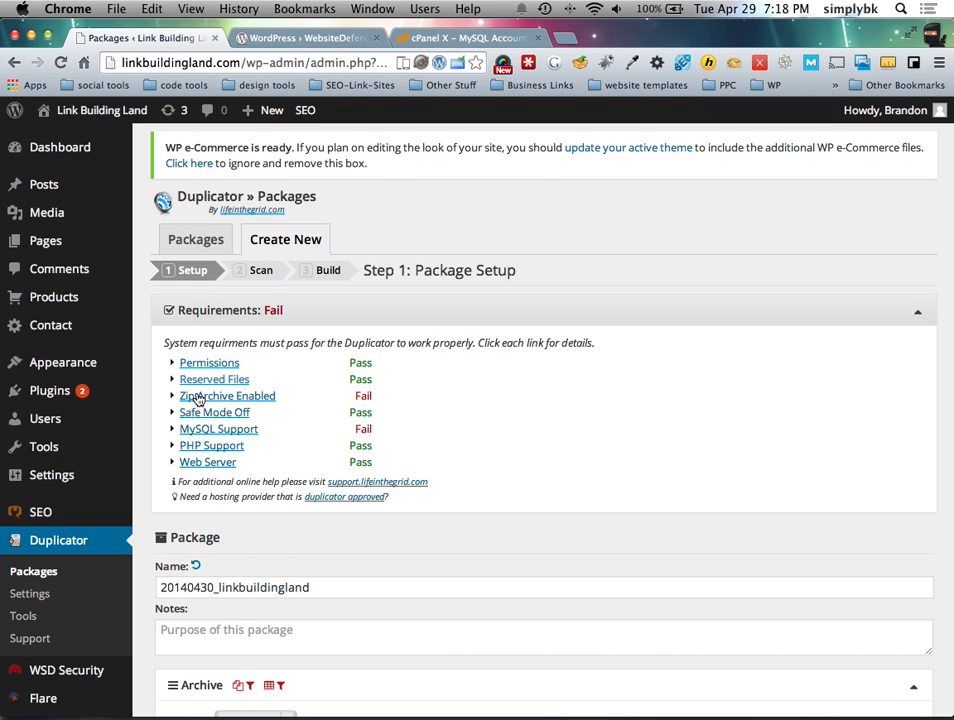
pyautogui.click(222, 398)
pyautogui.moveTo(414, 457); pyautogui.dragTo(170, 415)
pyautogui.click(302, 449)
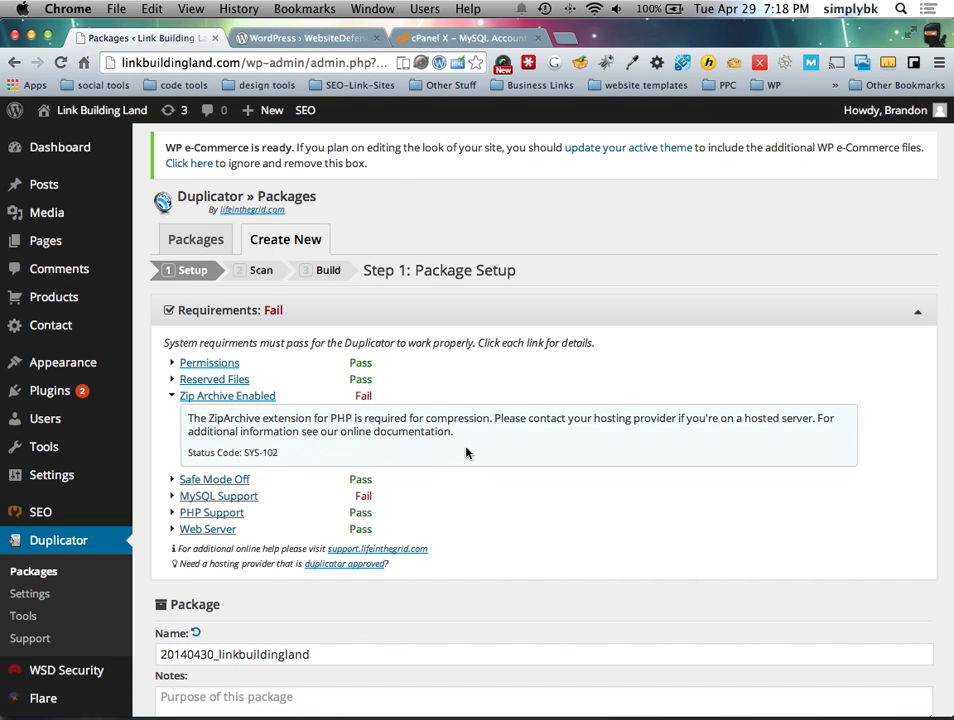
pyautogui.moveTo(451, 432); pyautogui.dragTo(163, 421)
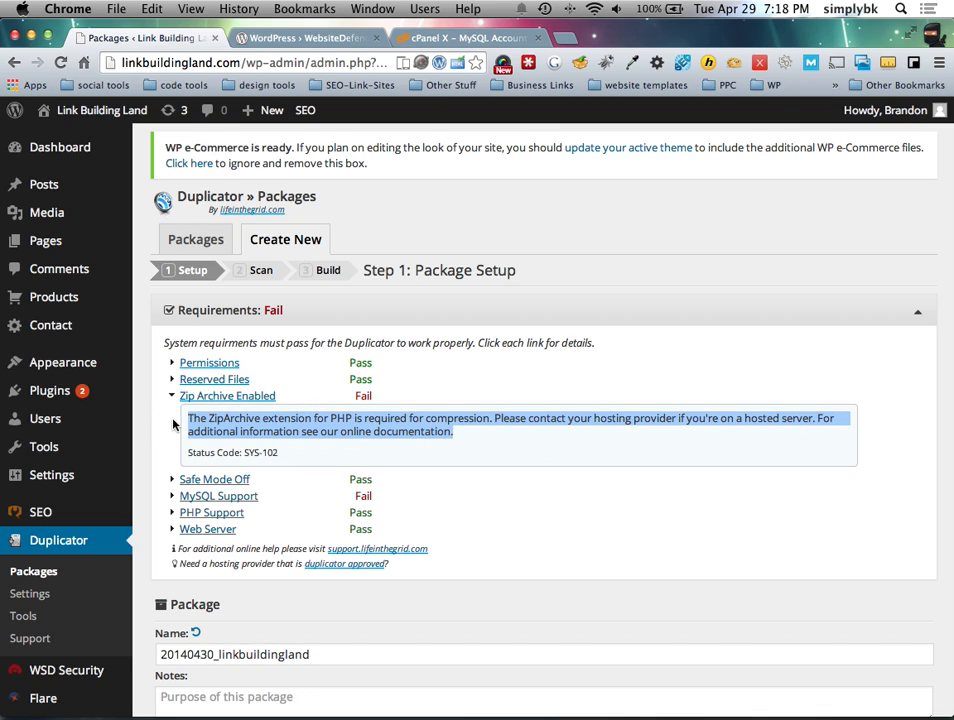
pyautogui.click(402, 425)
pyautogui.moveTo(373, 397); pyautogui.dragTo(164, 396)
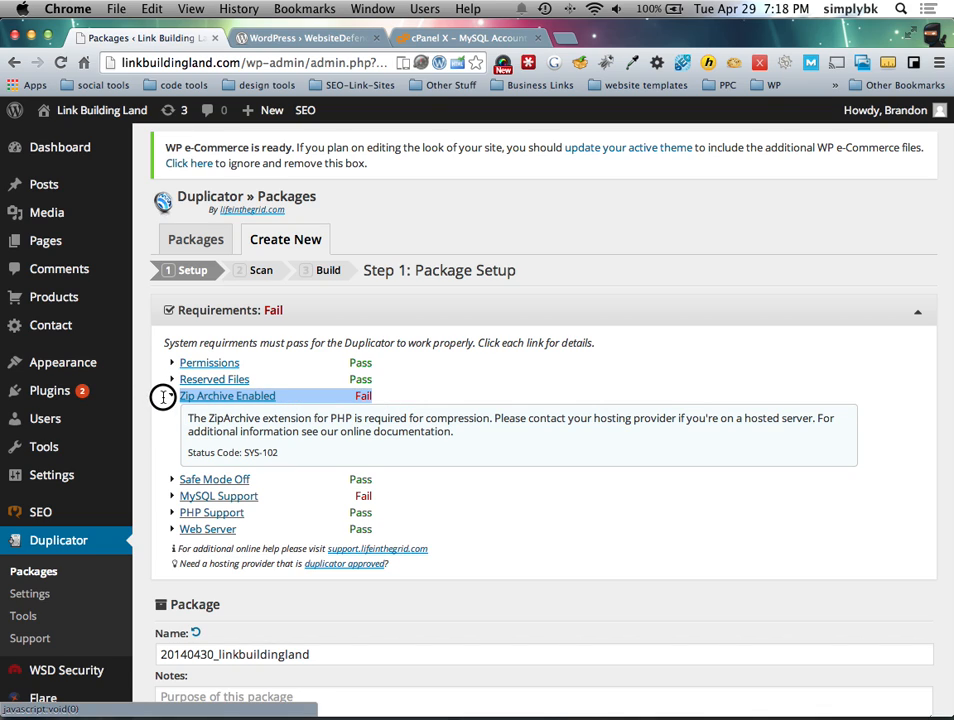
pyautogui.moveTo(279, 432); pyautogui.dragTo(284, 432)
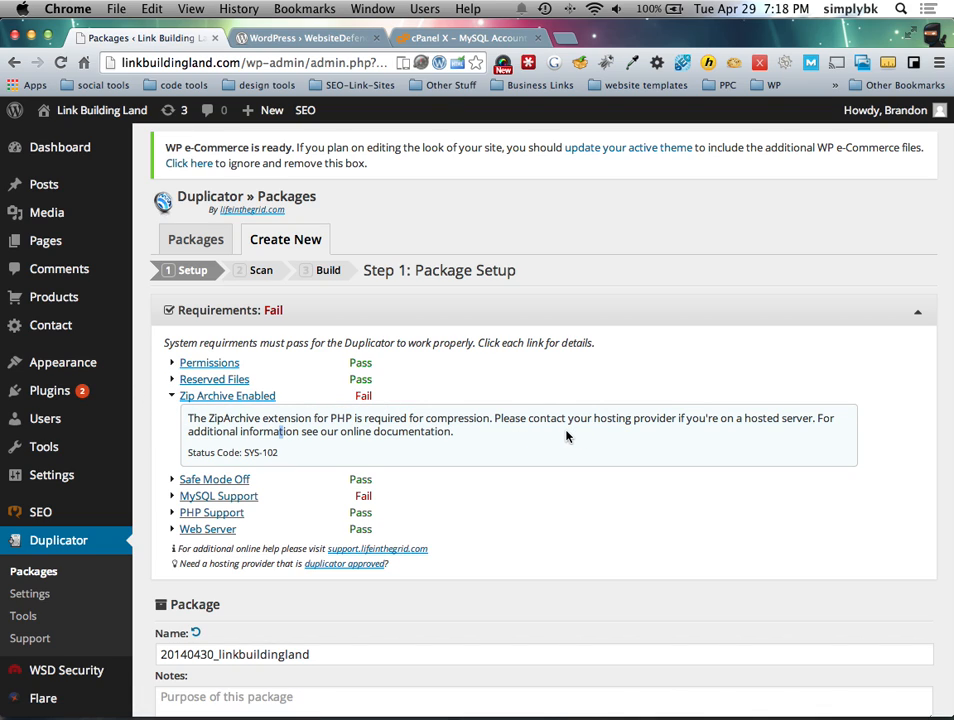
pyautogui.click(195, 246)
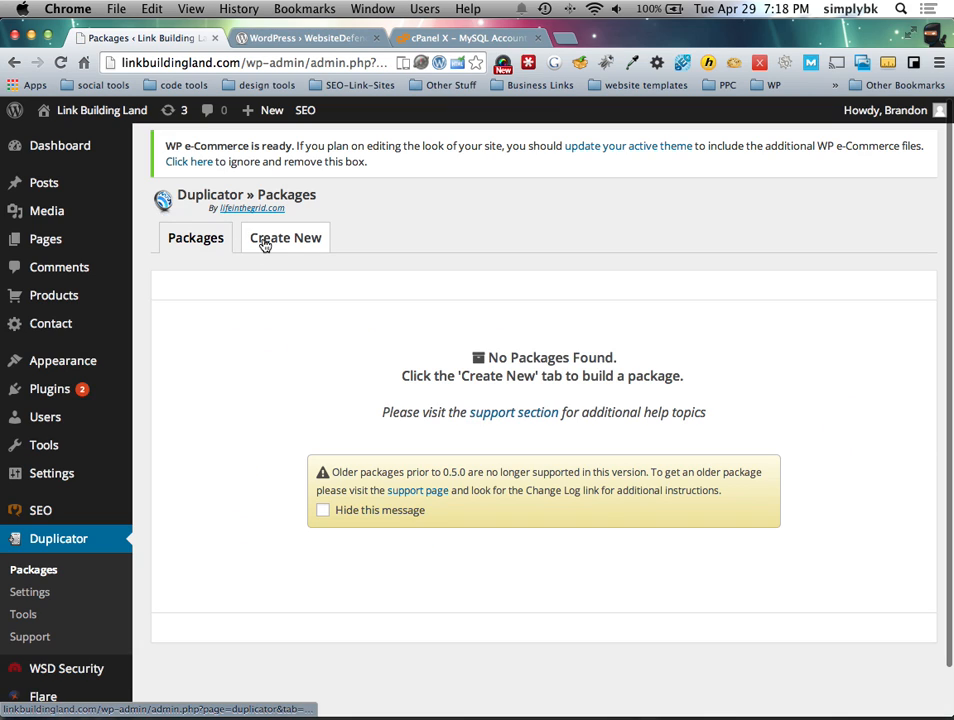
# Step: Turn on Skip Scanner Step on Duplicator's Settings page and save the settings
pyautogui.click(266, 250)
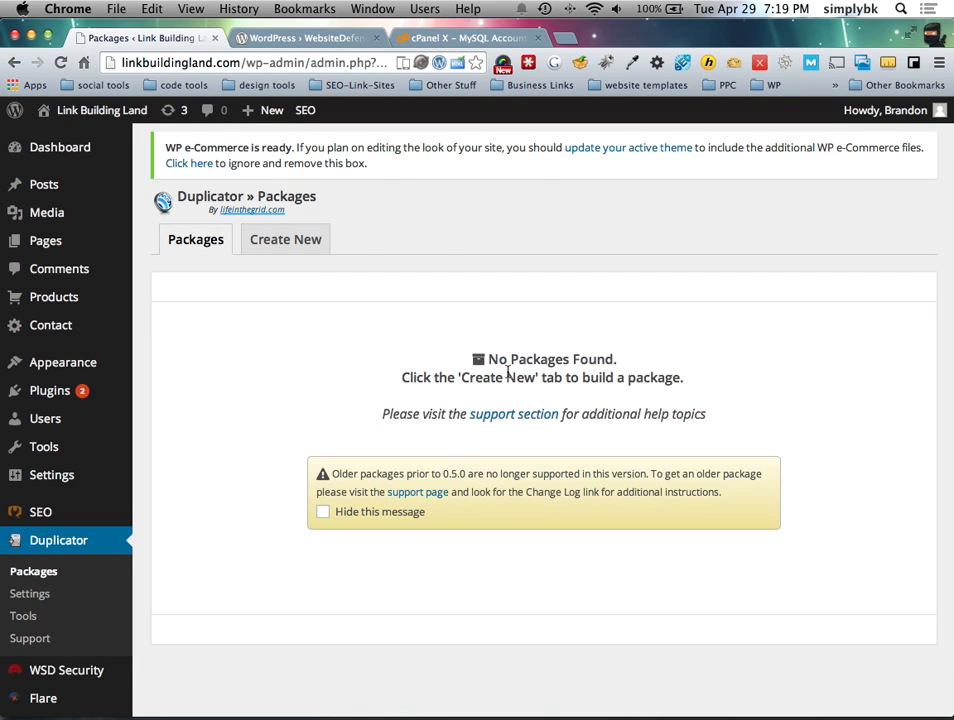
pyautogui.scroll(-1, 200, 420)
pyautogui.click(38, 543)
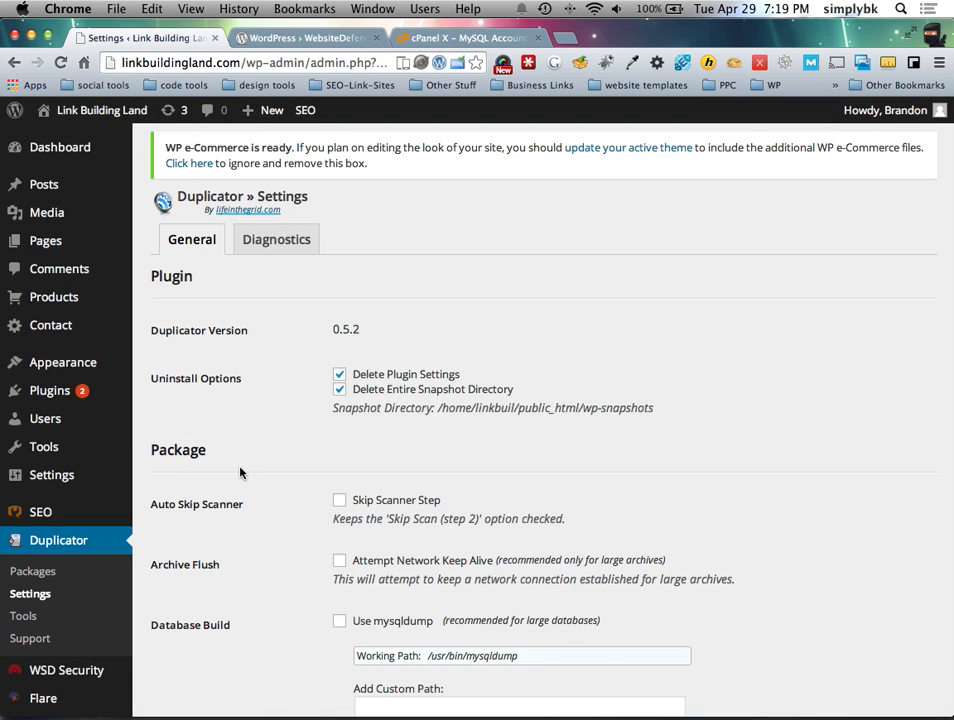
pyautogui.scroll(-5, 250, 473)
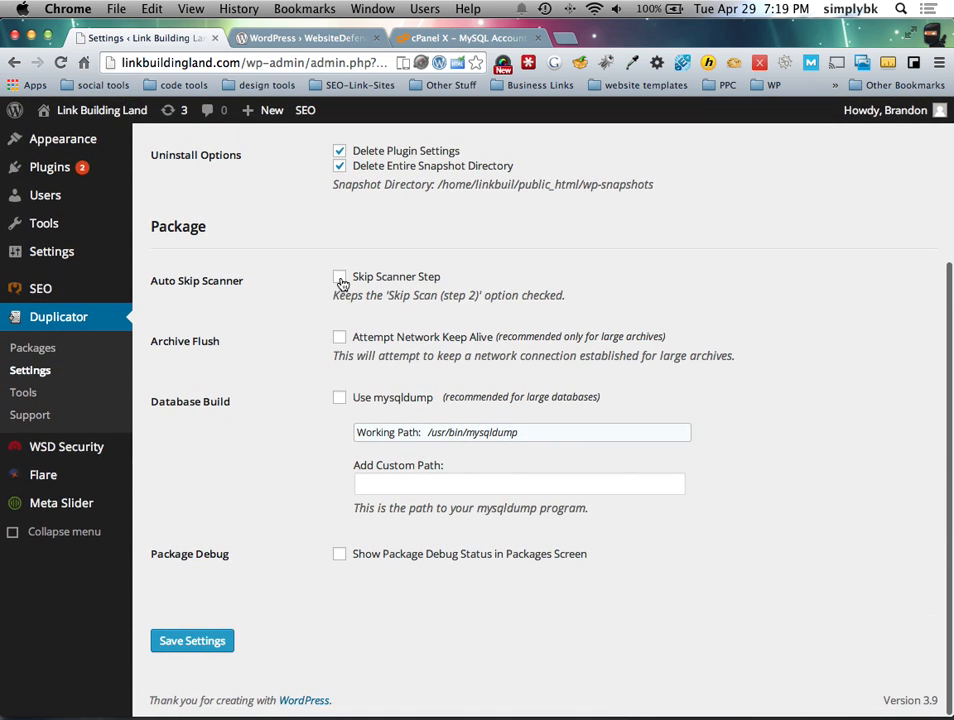
pyautogui.click(340, 277)
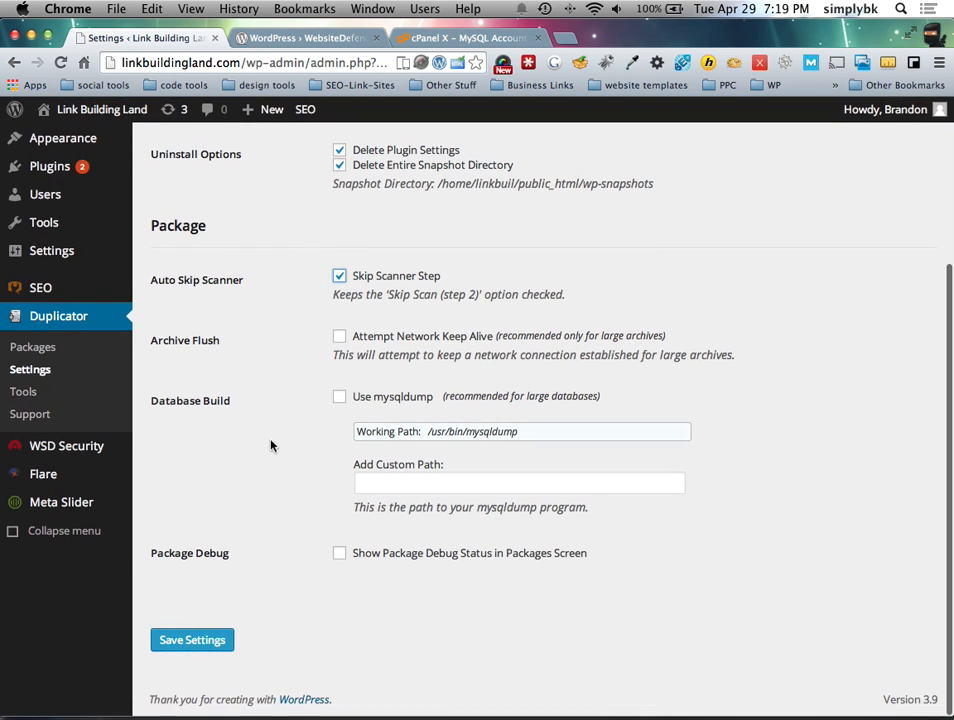
pyautogui.click(192, 646)
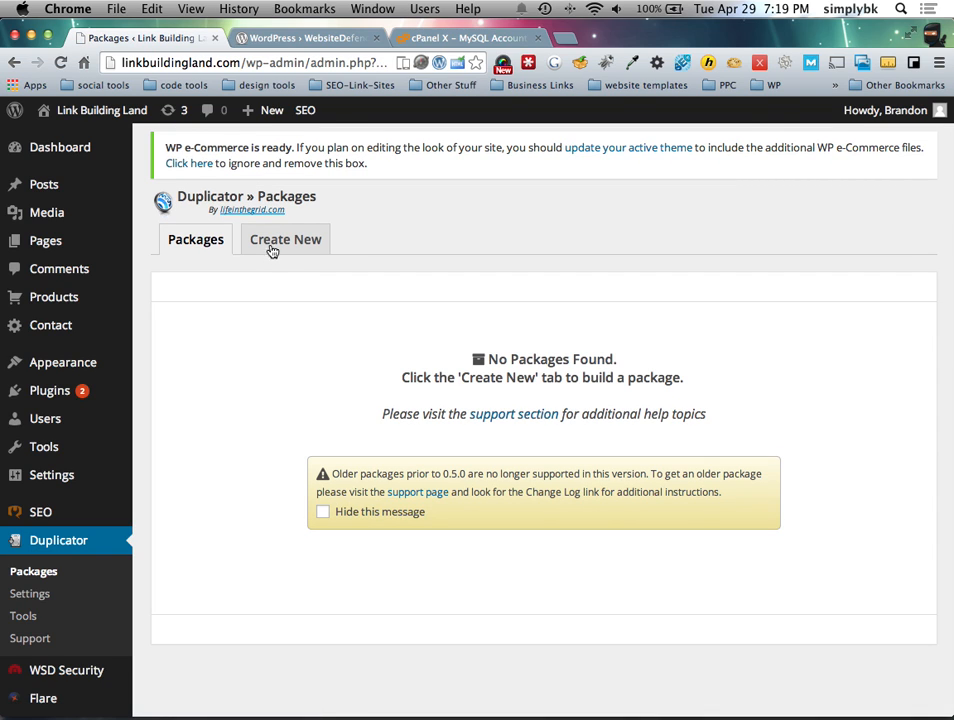
# Step: Start a new Duplicator package and toggle its system requirements checklist
pyautogui.click(268, 252)
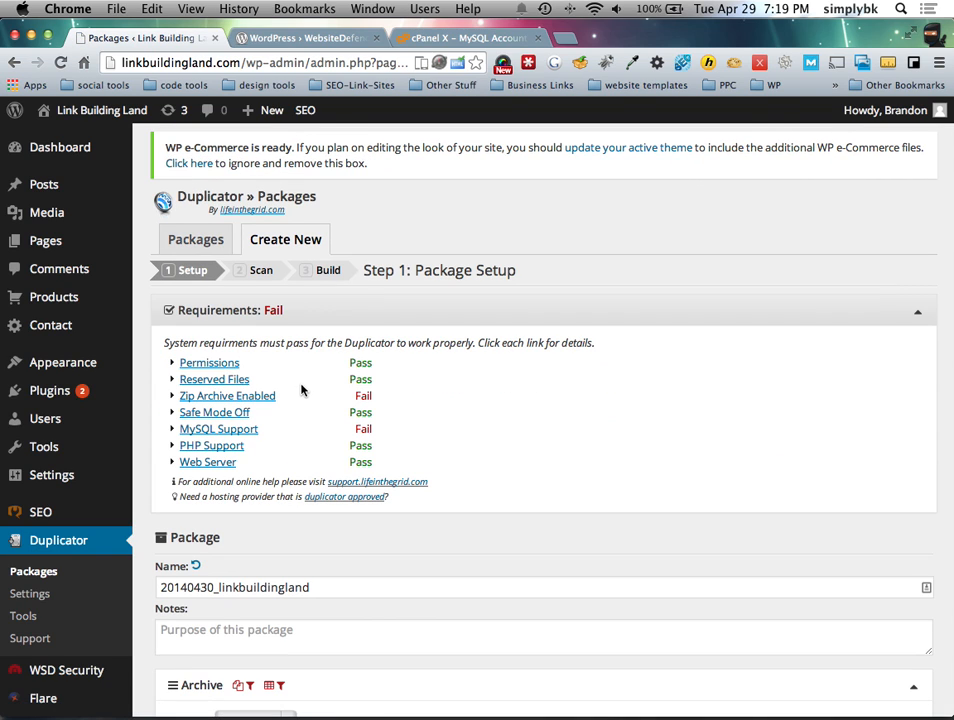
pyautogui.scroll(-10, 305, 395)
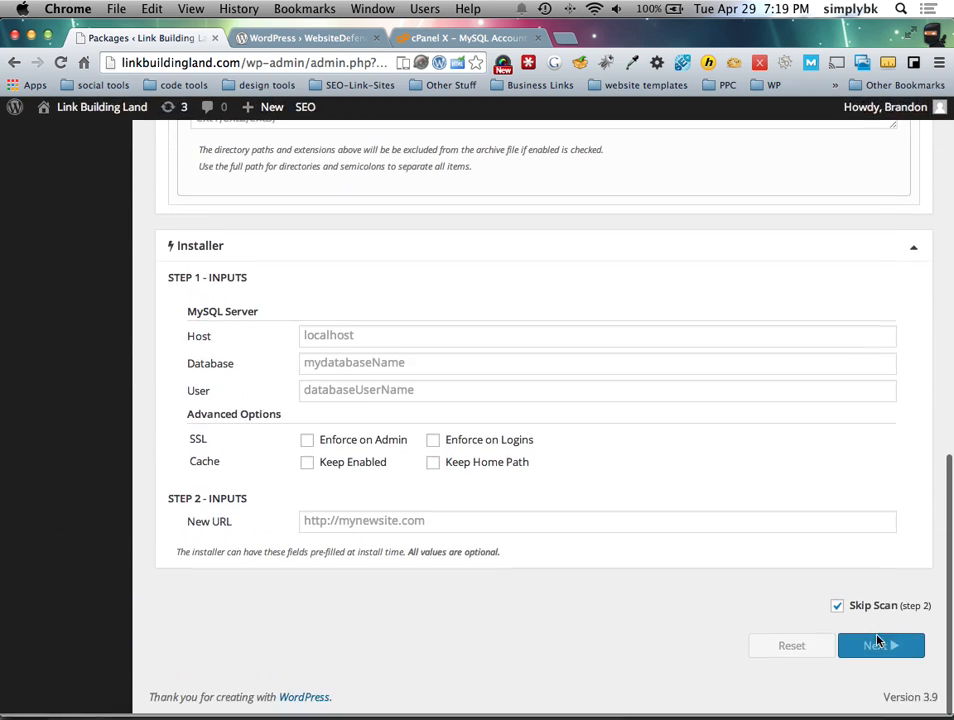
pyautogui.scroll(10, 439, 528)
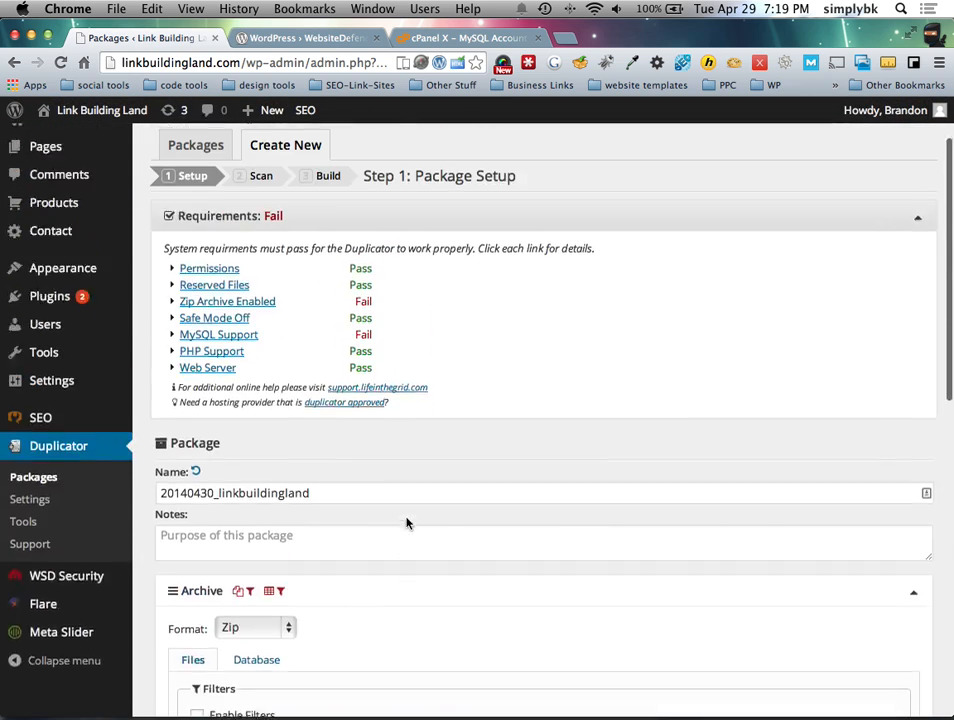
pyautogui.scroll(2, 406, 521)
pyautogui.click(171, 312)
pyautogui.click(171, 312)
pyautogui.click(171, 312)
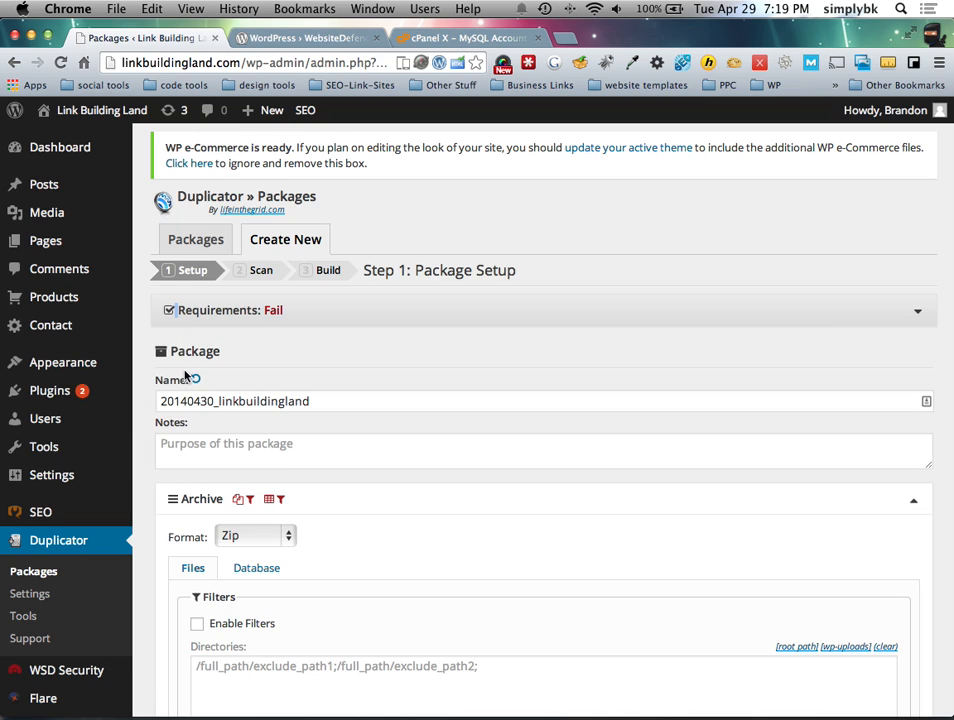
# Step: Revisit Tools and Packages, start a new package again, and open the recommended hosting list
pyautogui.click(24, 614)
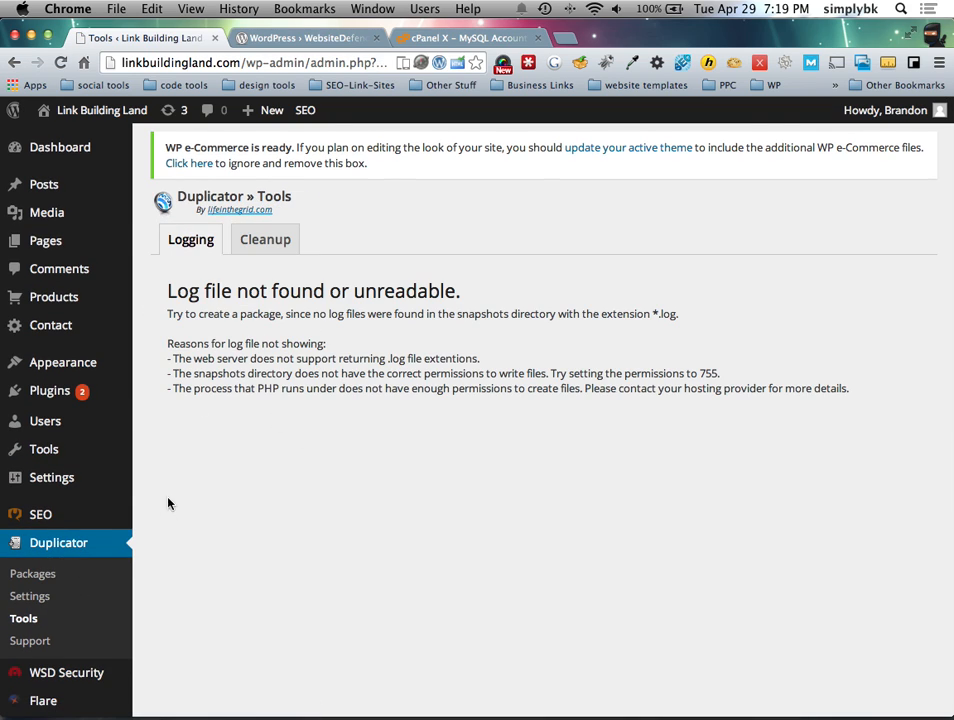
pyautogui.click(36, 574)
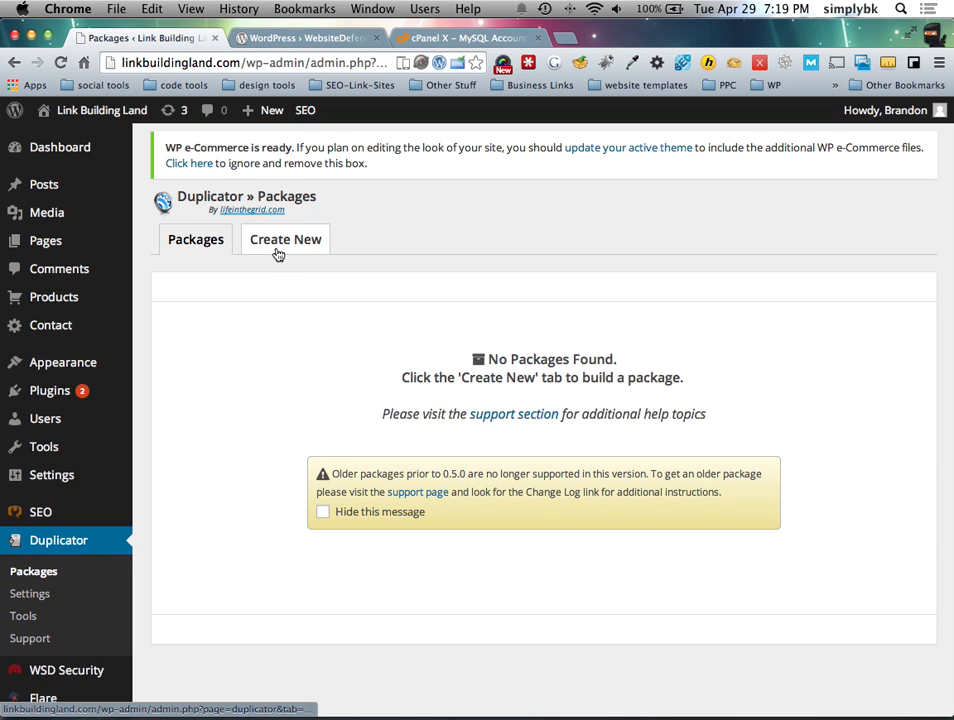
pyautogui.click(287, 253)
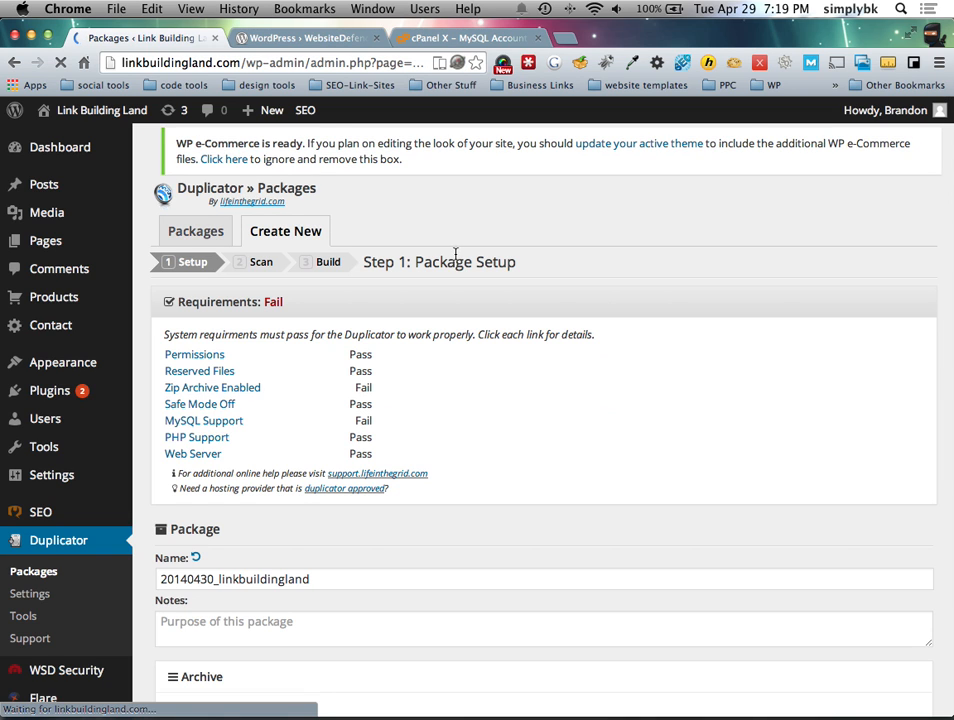
pyautogui.scroll(-10, 367, 537)
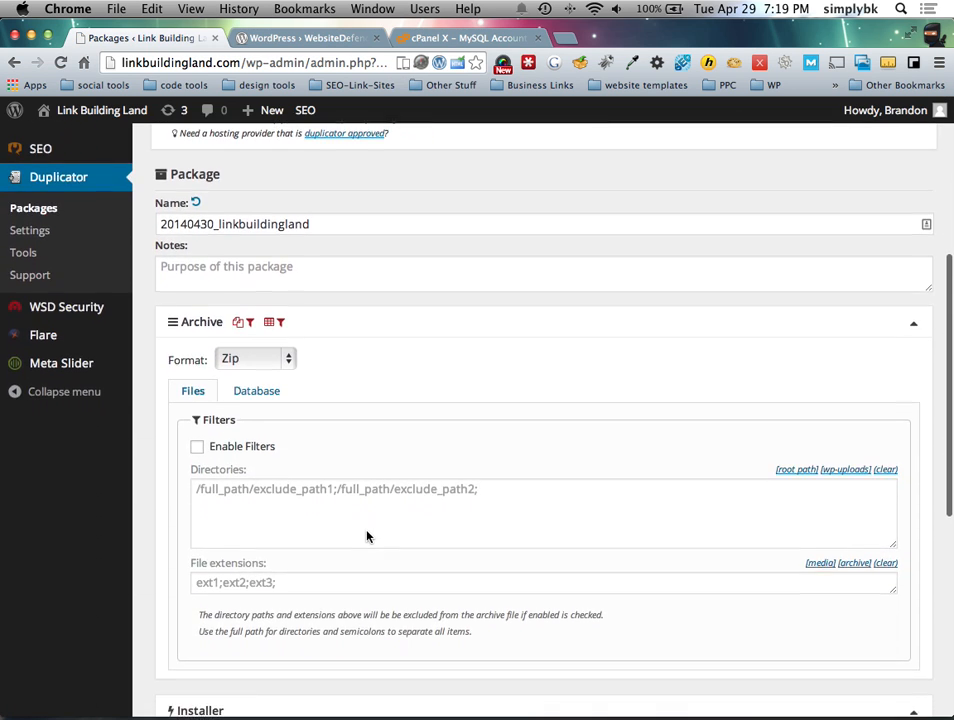
pyautogui.scroll(-10, 332, 462)
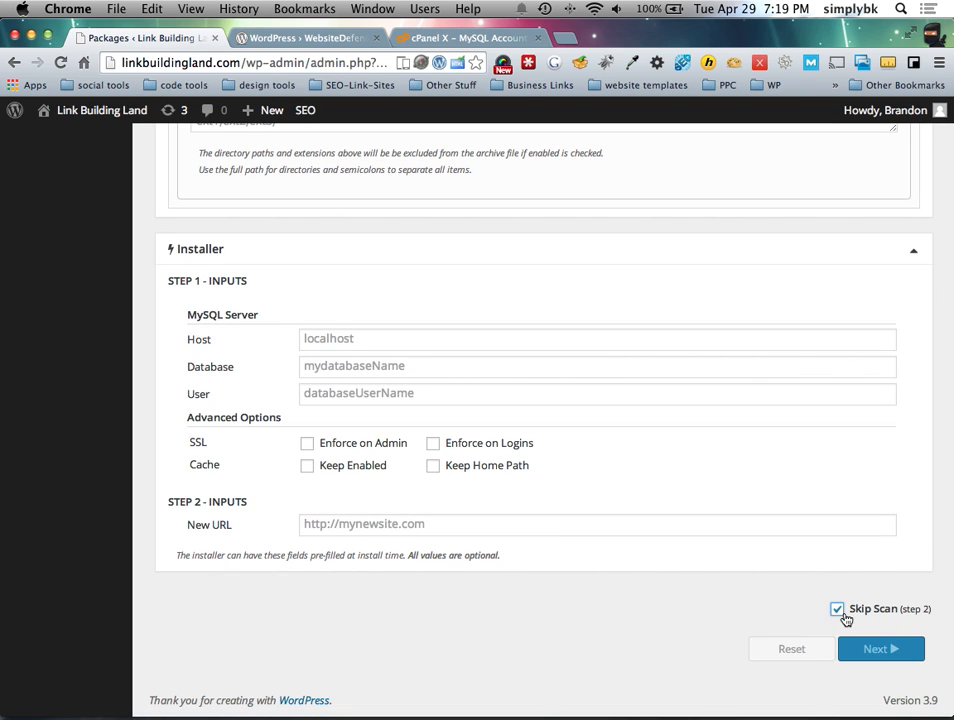
pyautogui.scroll(20, 715, 611)
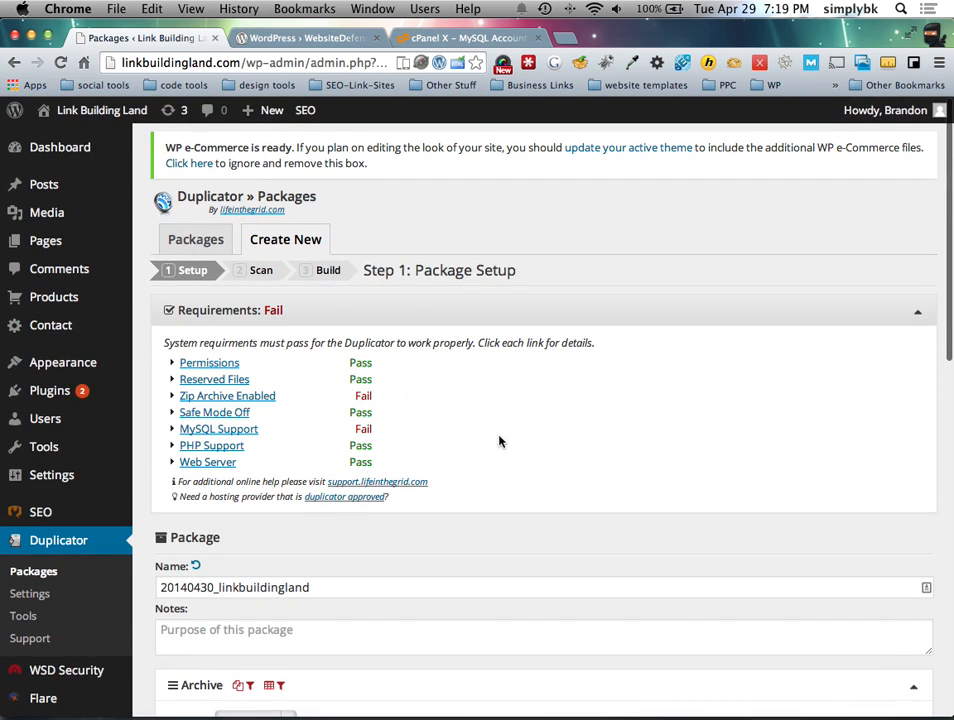
pyautogui.click(319, 505)
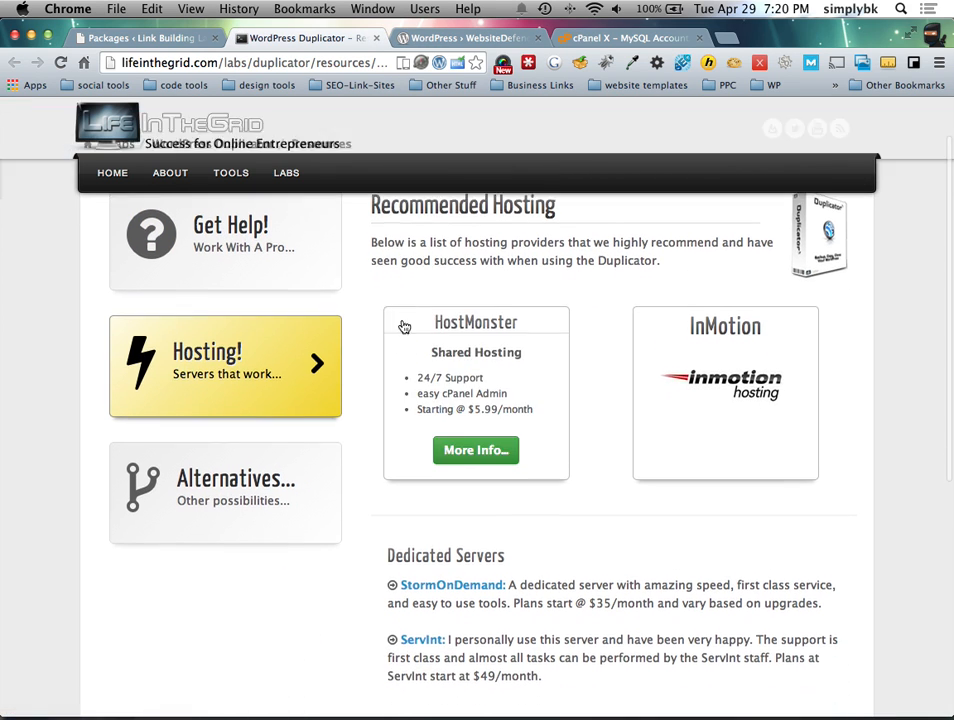
# Step: Close the recommended hosting tab and switch to the WebsiteDefender plugin page
pyautogui.click(376, 38)
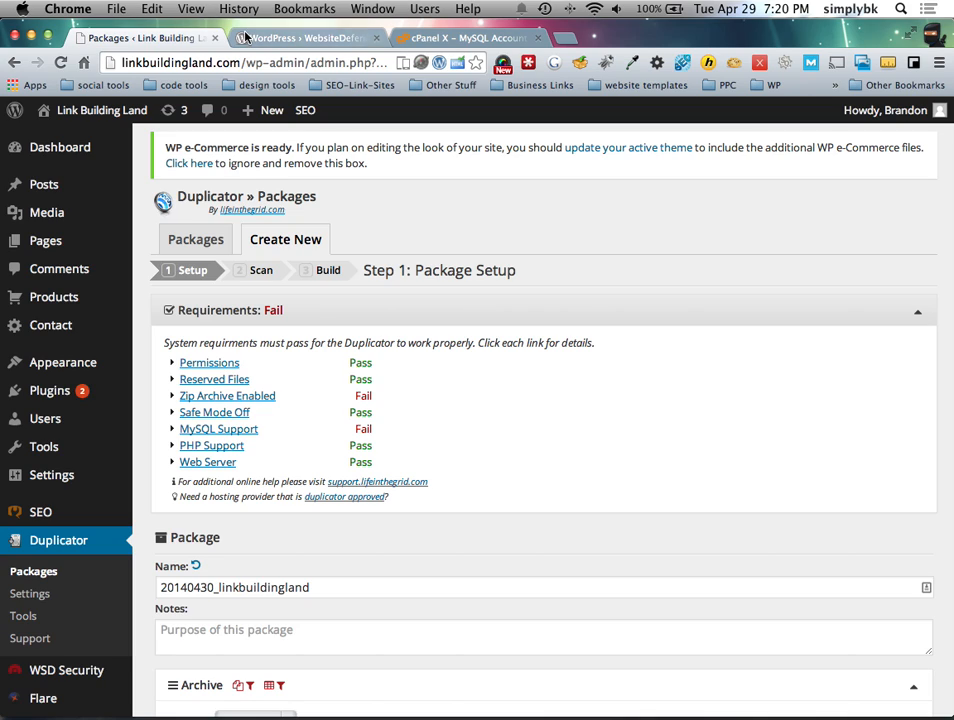
pyautogui.click(273, 37)
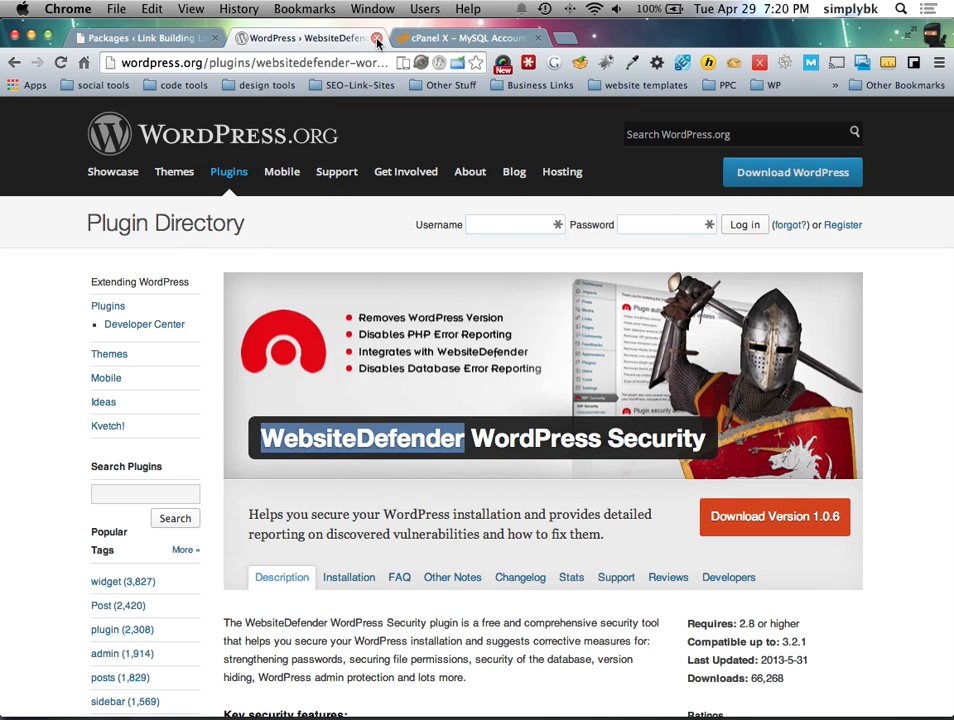
# Step: Close the WebsiteDefender and cPanel MySQL pages, check the front page, and open Installed Plugins
pyautogui.click(377, 38)
pyautogui.click(377, 38)
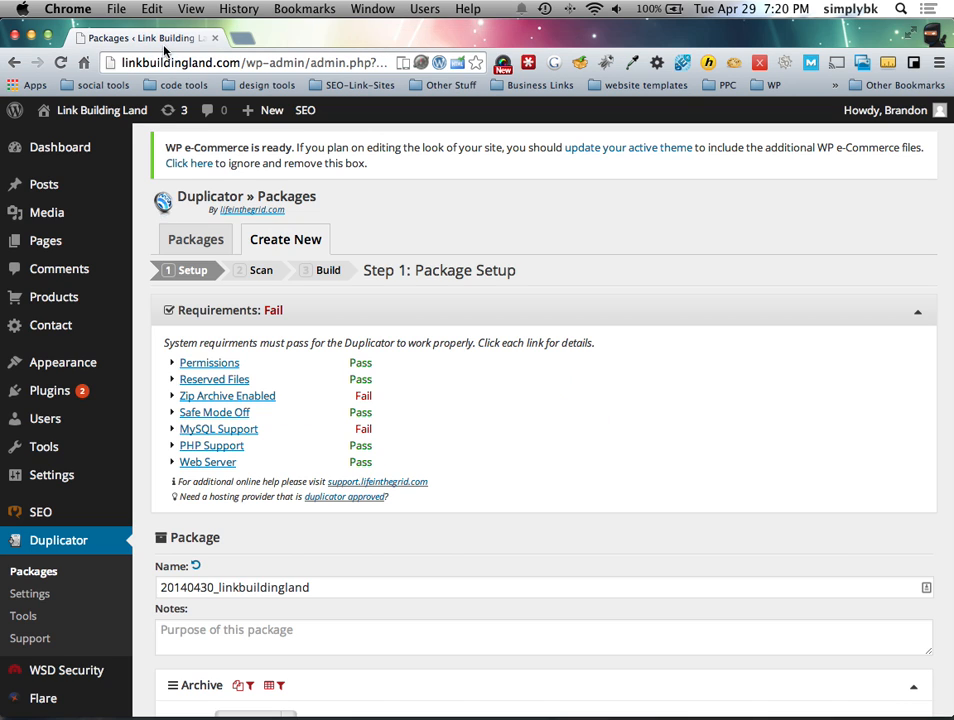
pyautogui.click(79, 142)
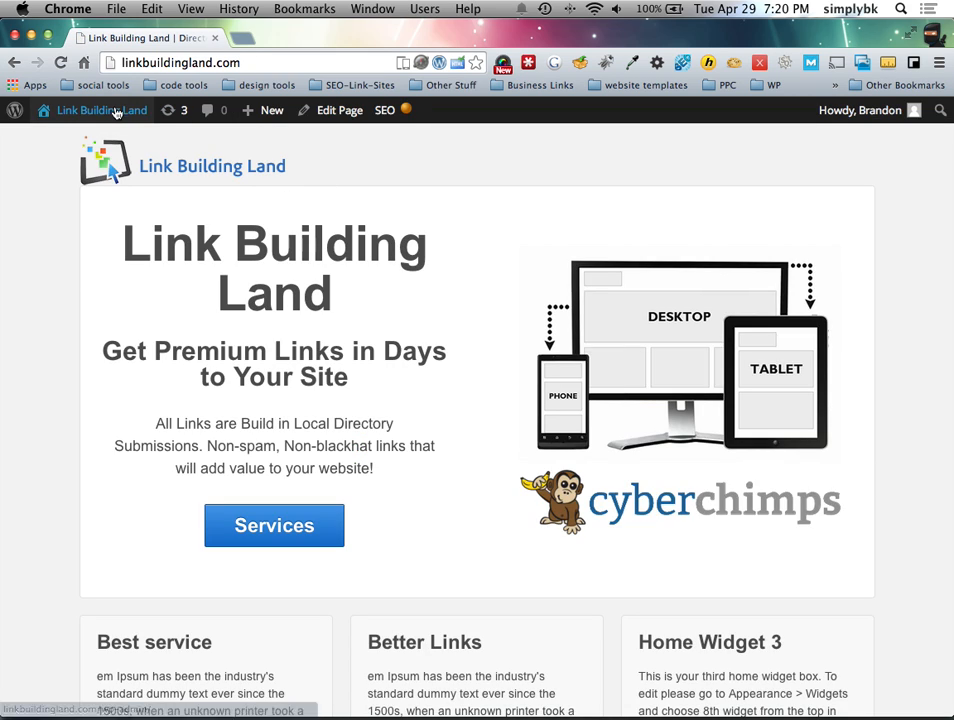
pyautogui.moveTo(100, 110)
pyautogui.click(77, 140)
pyautogui.scroll(-1, 98, 146)
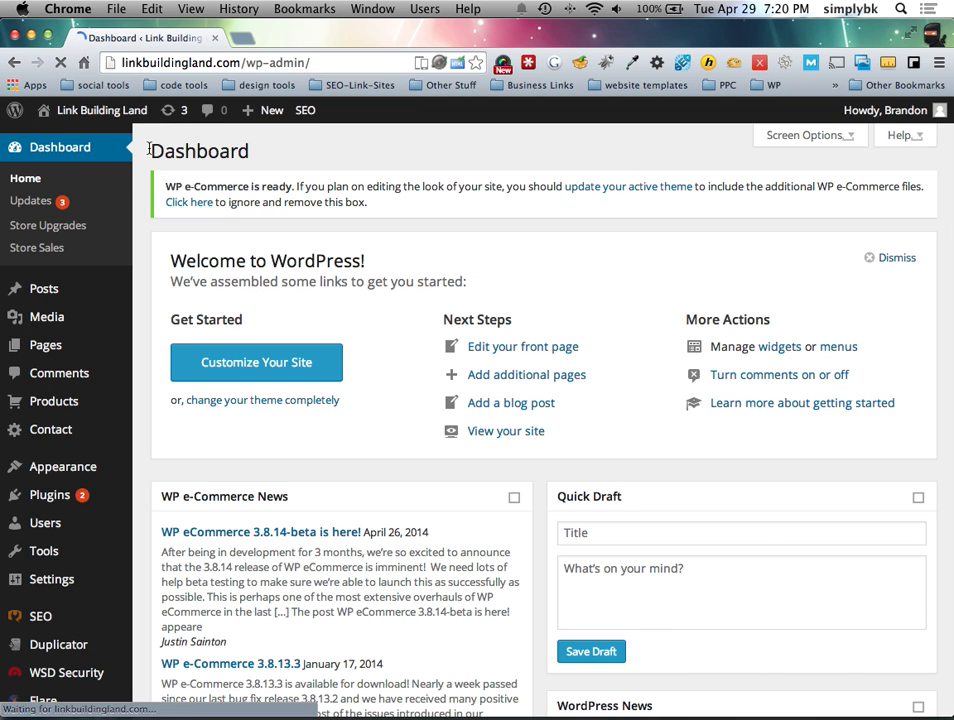
pyautogui.moveTo(69, 614)
pyautogui.scroll(-3, 69, 614)
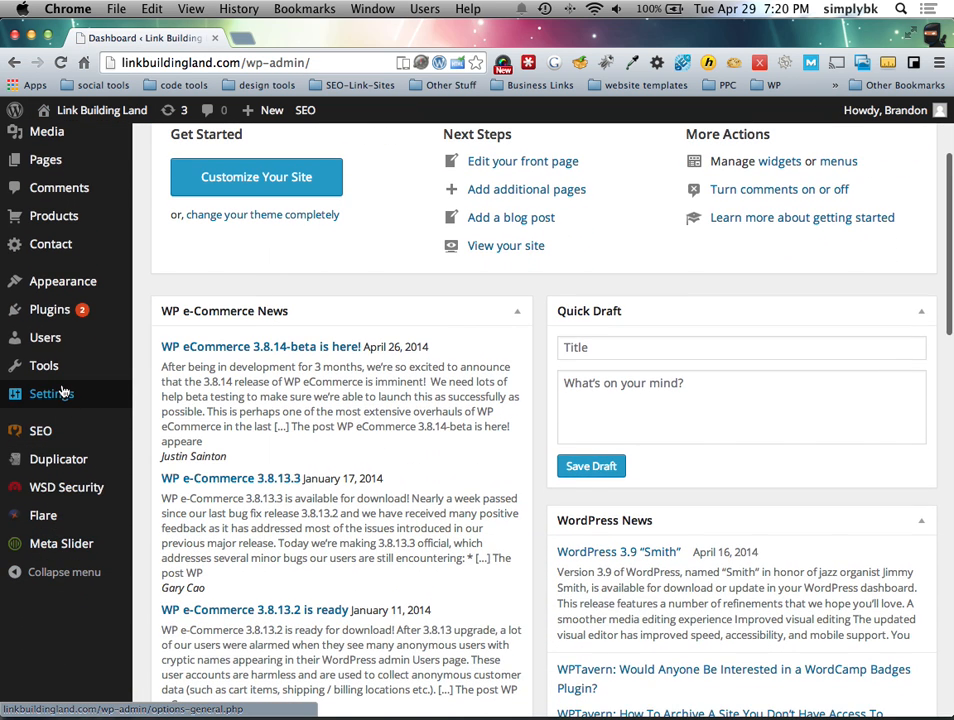
pyautogui.moveTo(62, 355)
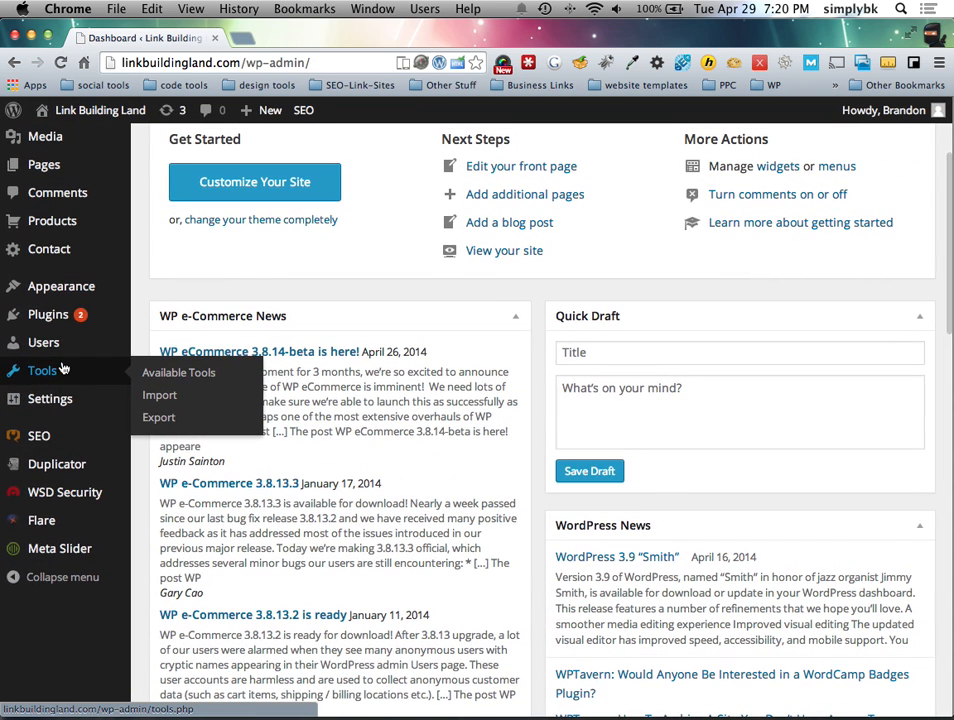
pyautogui.scroll(-1, 63, 345)
pyautogui.click(195, 315)
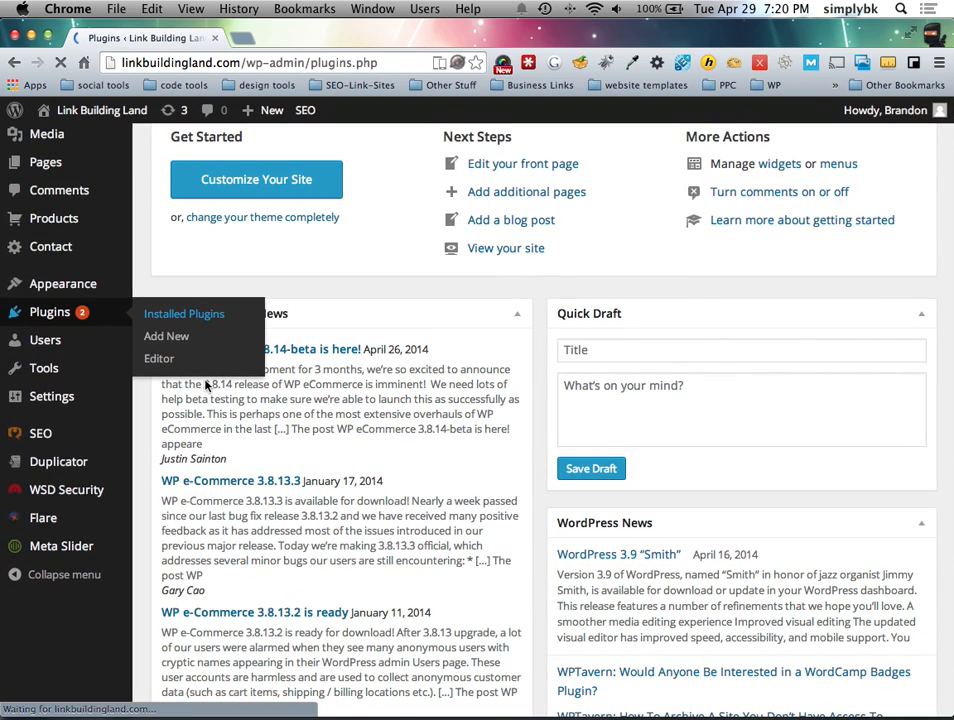
# Step: Deactivate WP e-Commerce, then delete it and confirm removing its files
pyautogui.scroll(-4, 205, 513)
pyautogui.scroll(-8, 205, 513)
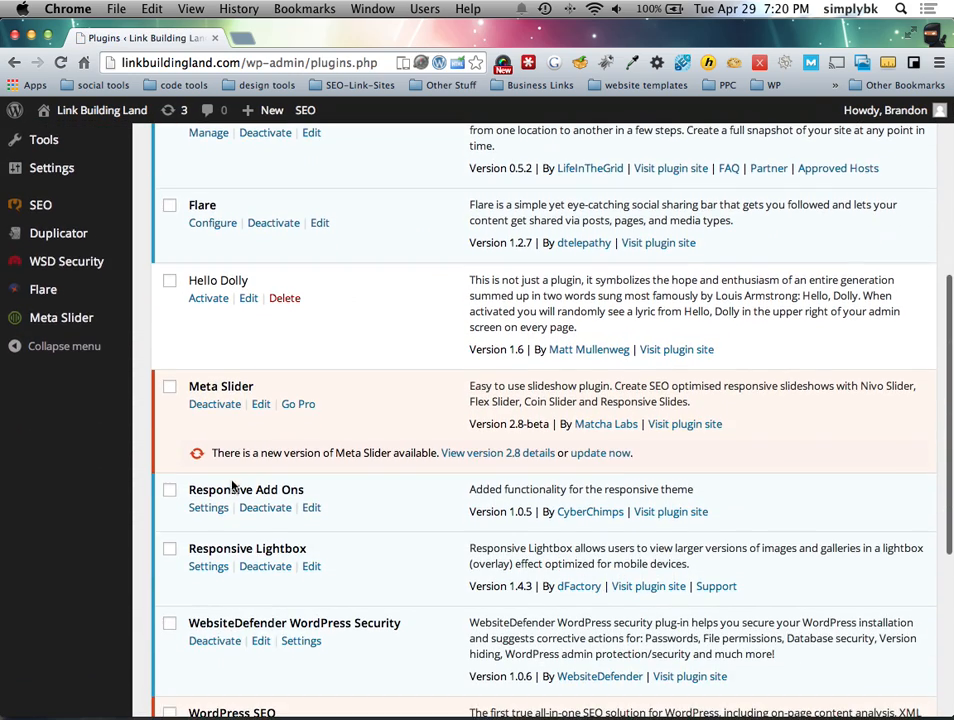
pyautogui.scroll(-2, 253, 534)
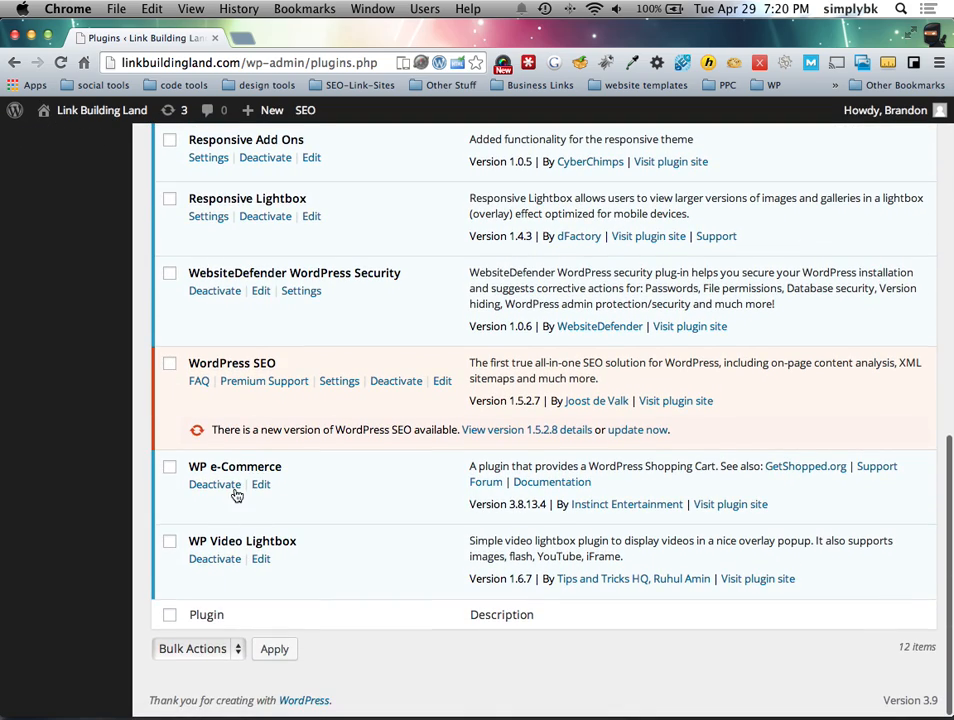
pyautogui.click(230, 490)
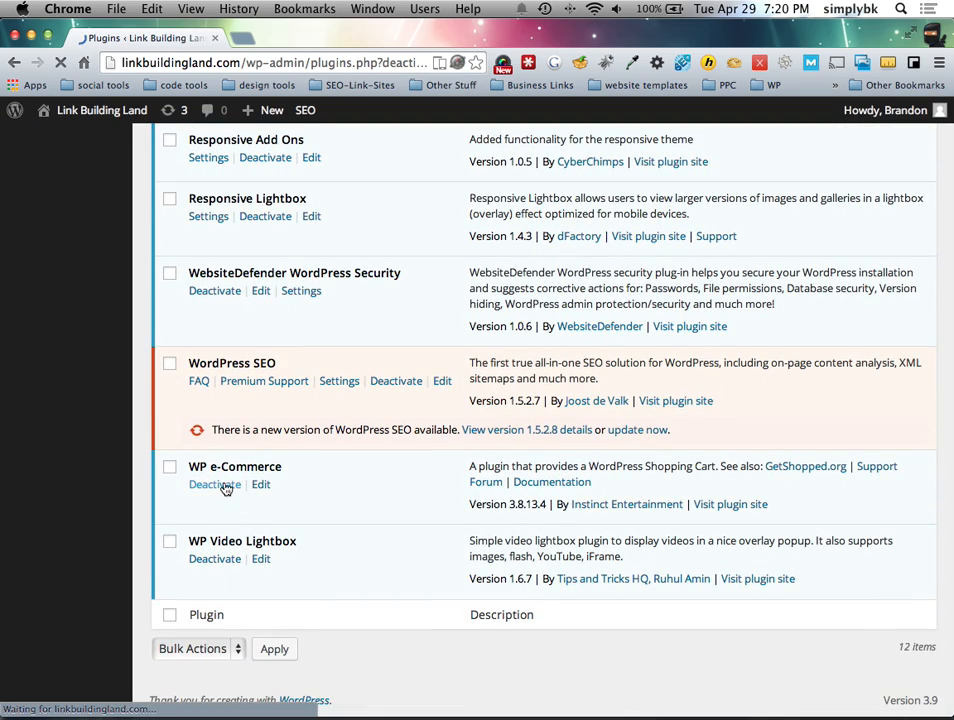
pyautogui.scroll(-8, 225, 524)
pyautogui.scroll(-5, 232, 530)
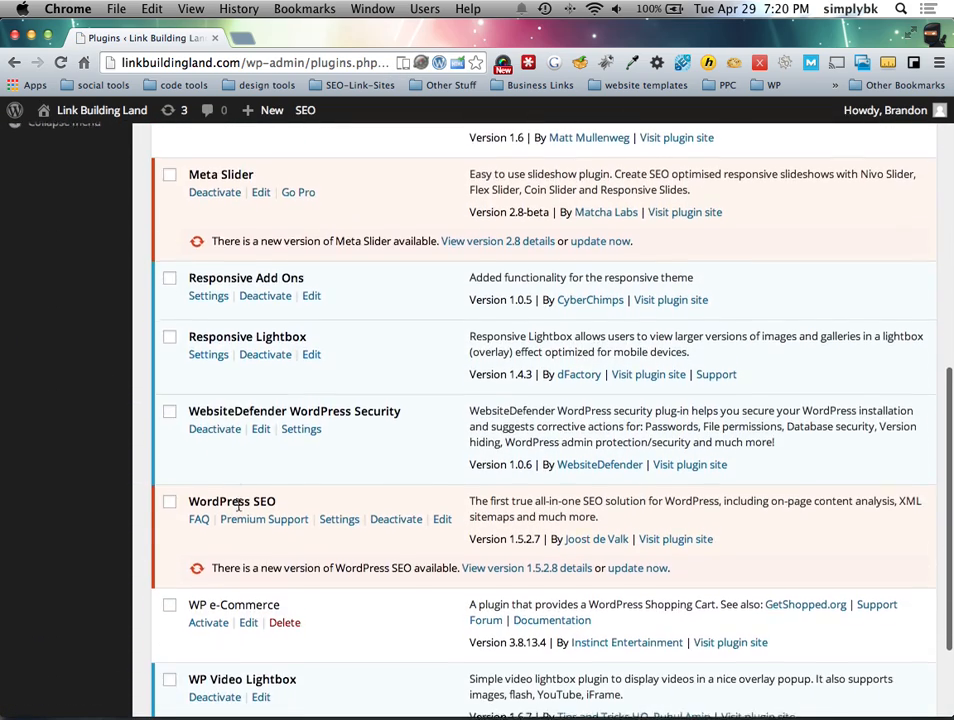
pyautogui.click(286, 485)
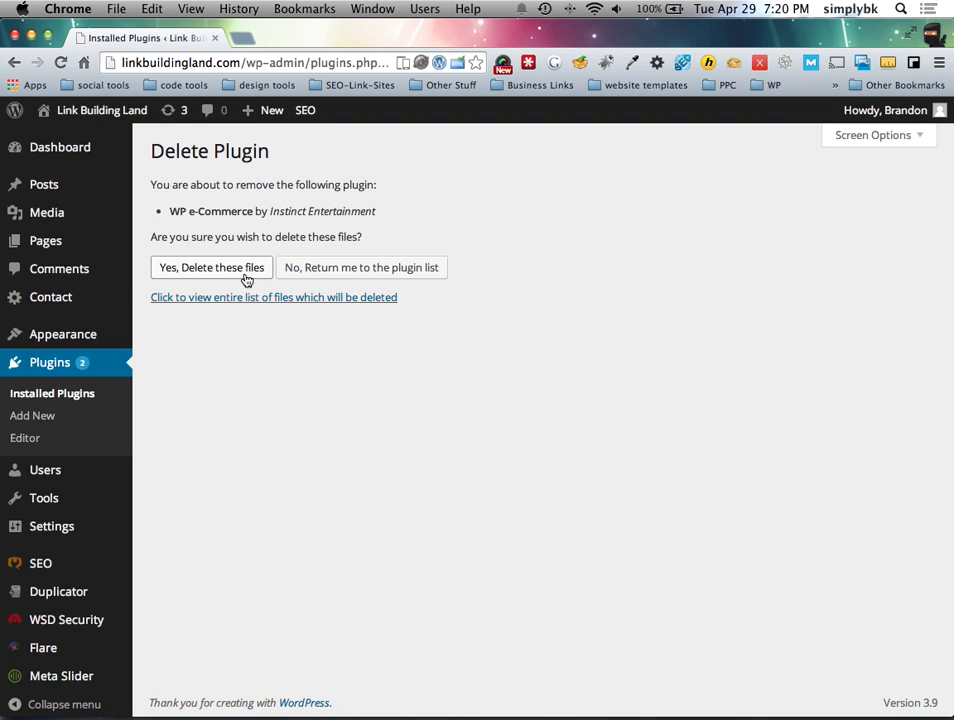
pyautogui.click(246, 268)
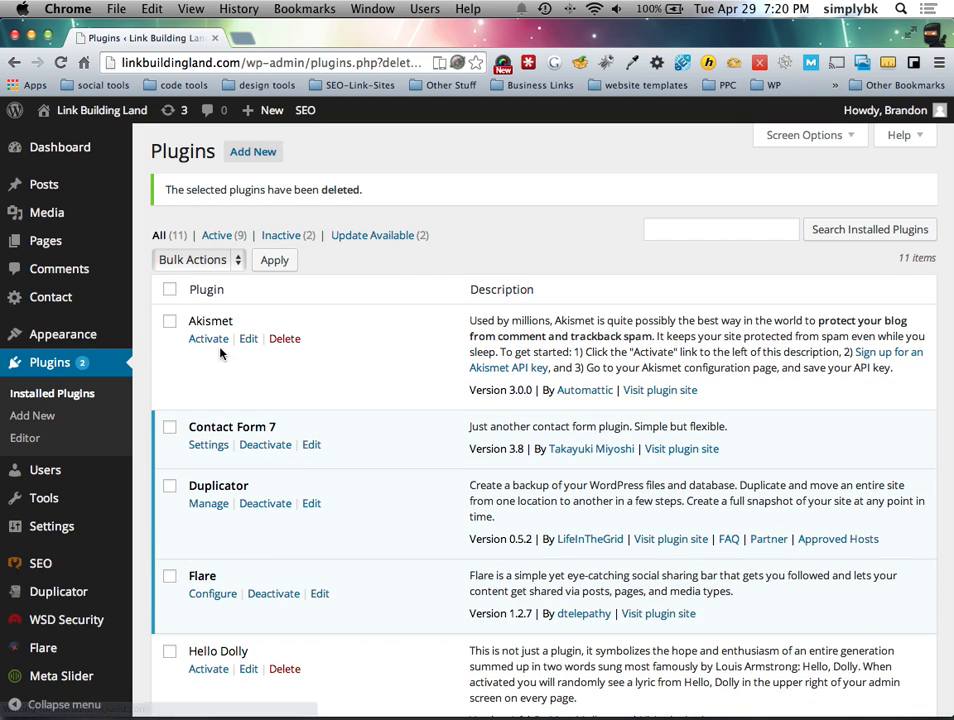
# Step: Search the plugin directory for 'wp e-commerce', install WP e-Commerce, and activate it
pyautogui.click(247, 153)
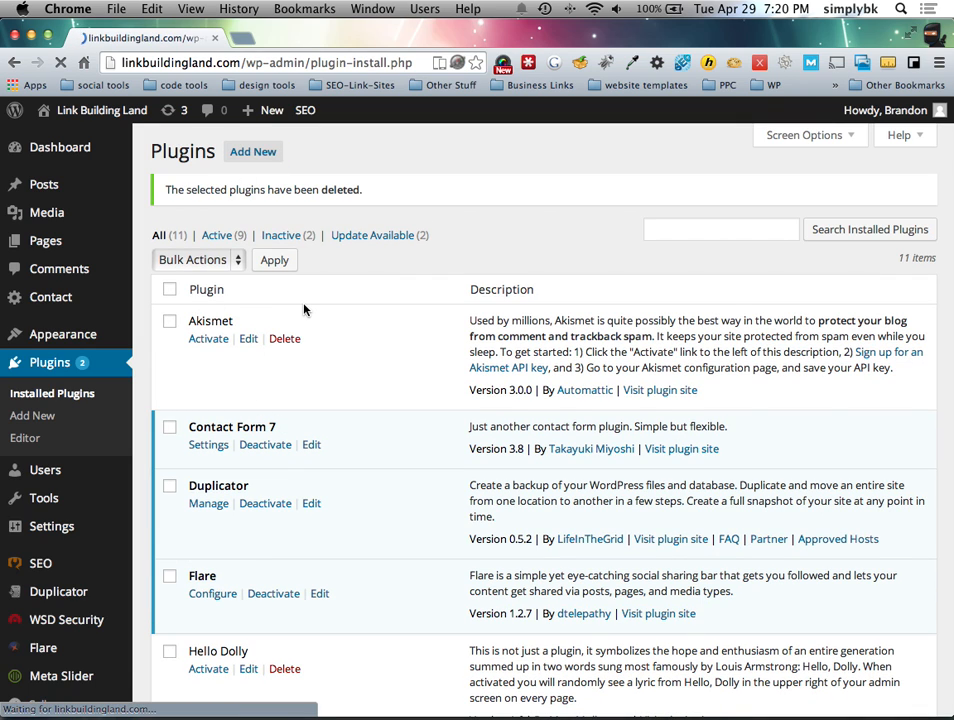
pyautogui.write('wp e')
pyautogui.press('Down')
pyautogui.press('Return')
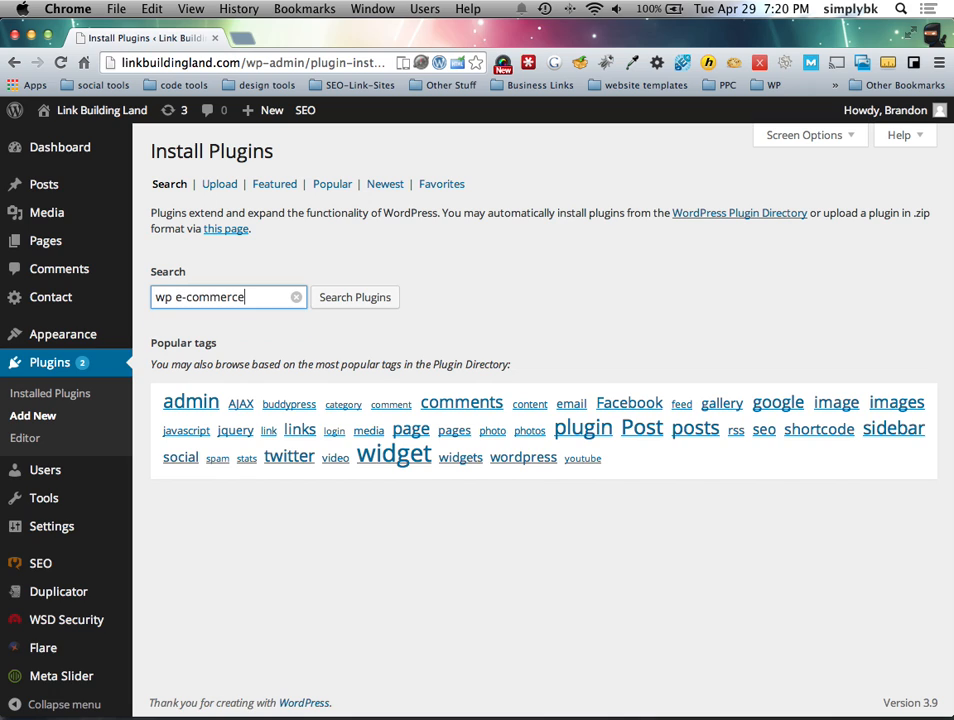
pyautogui.click(385, 300)
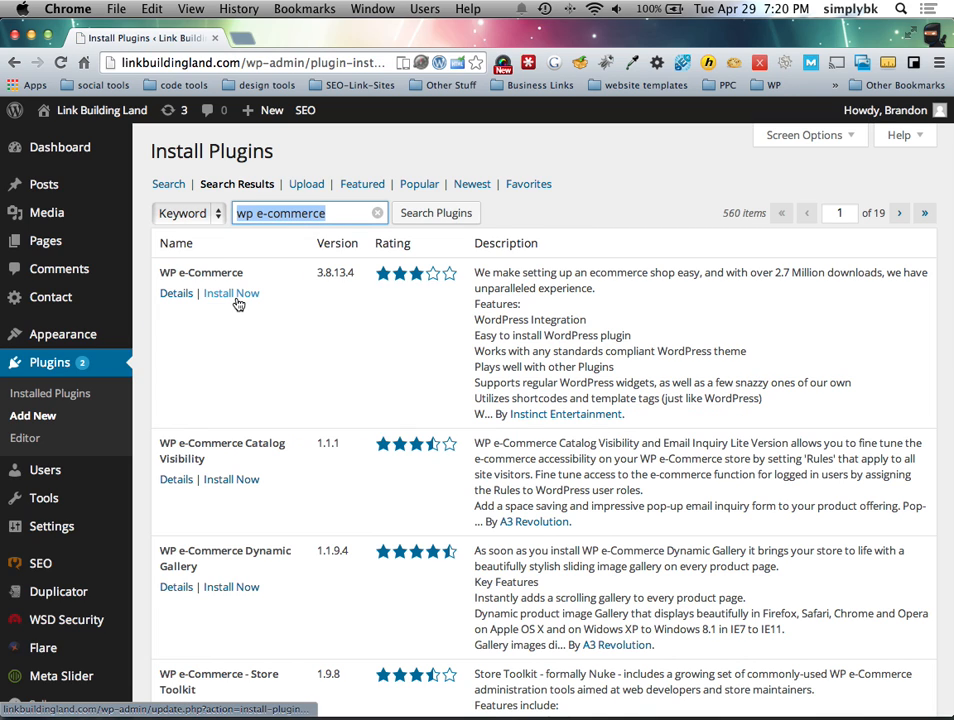
pyautogui.click(236, 298)
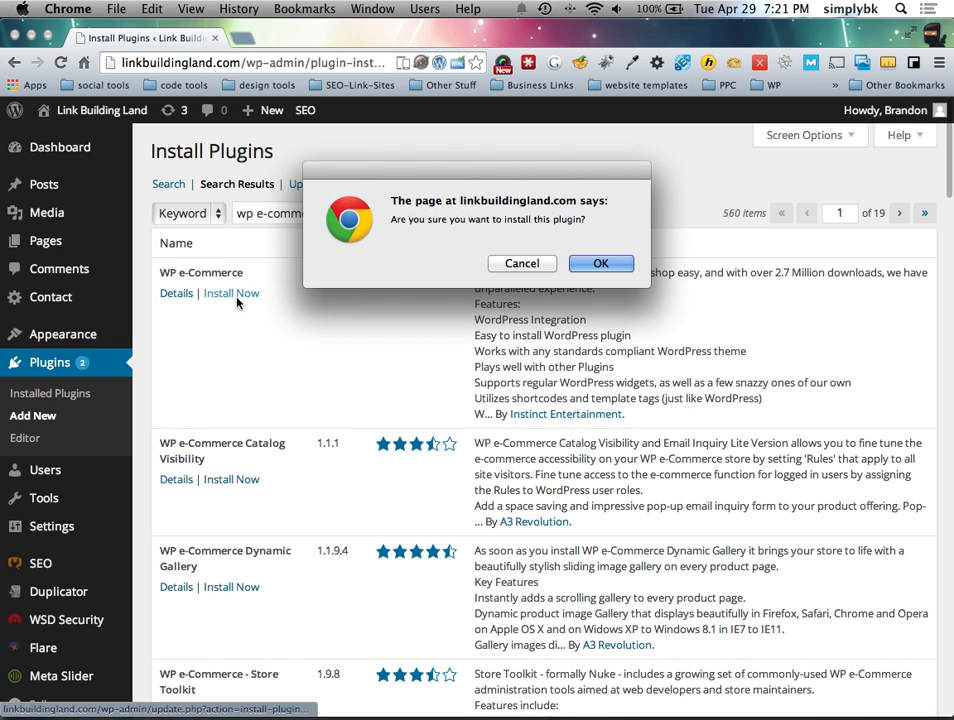
pyautogui.click(600, 261)
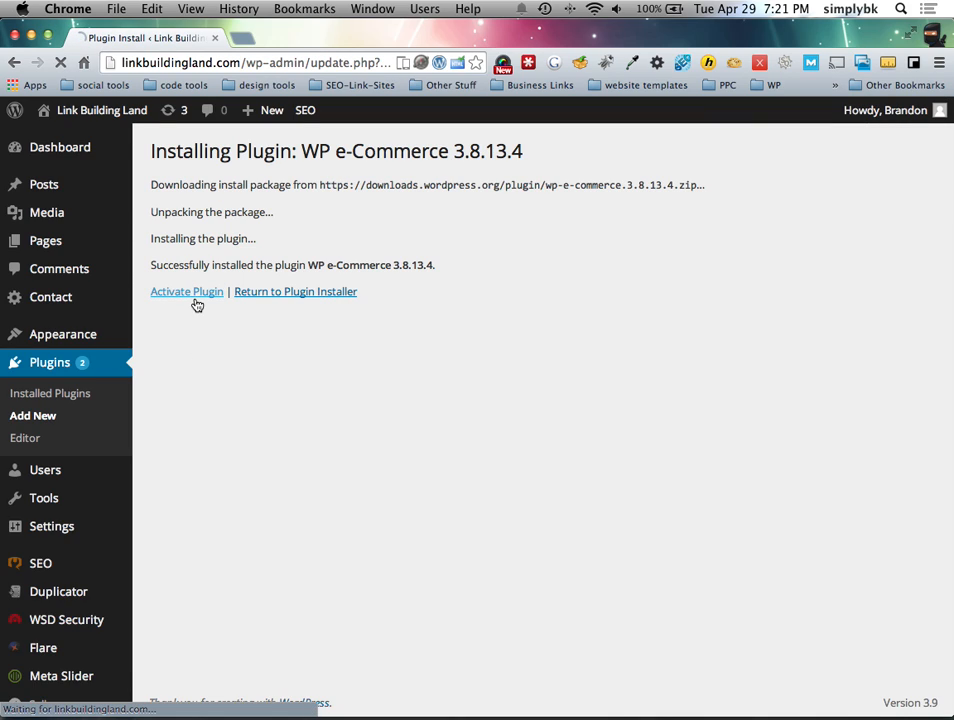
pyautogui.click(192, 296)
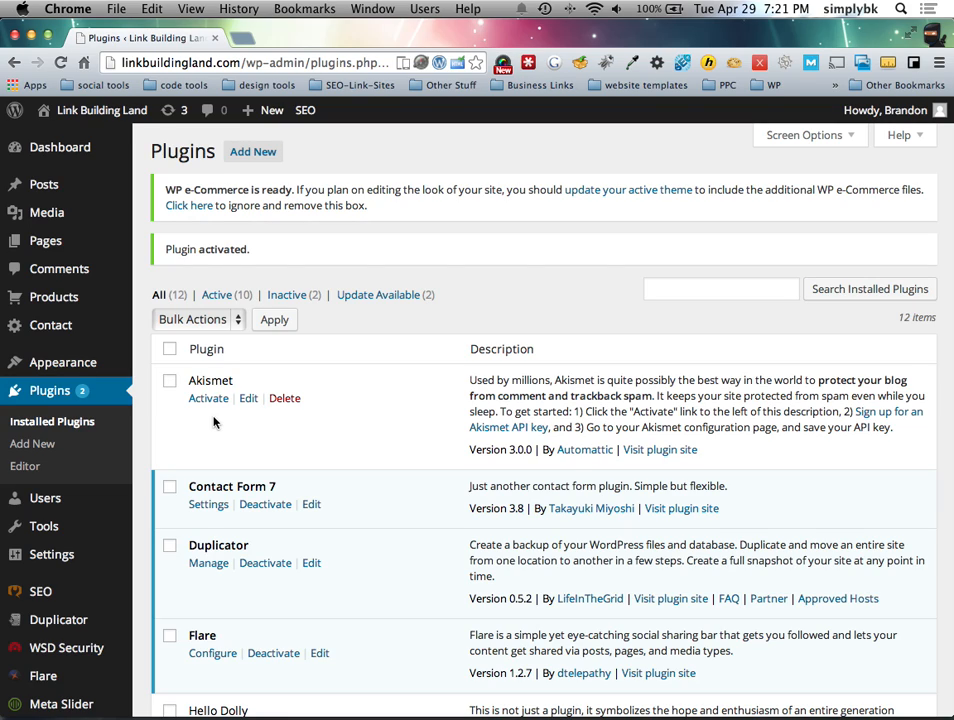
# Step: Go to Products and open the $50.00 Link Building product '10 Links' in the editor
pyautogui.scroll(-5, 94, 500)
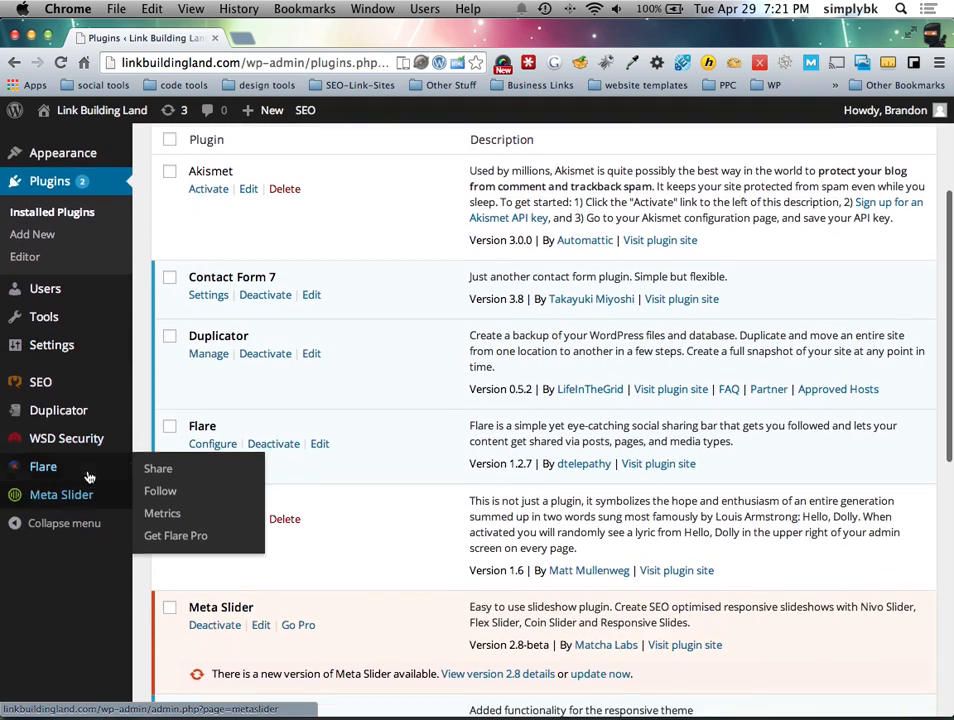
pyautogui.scroll(5, 72, 415)
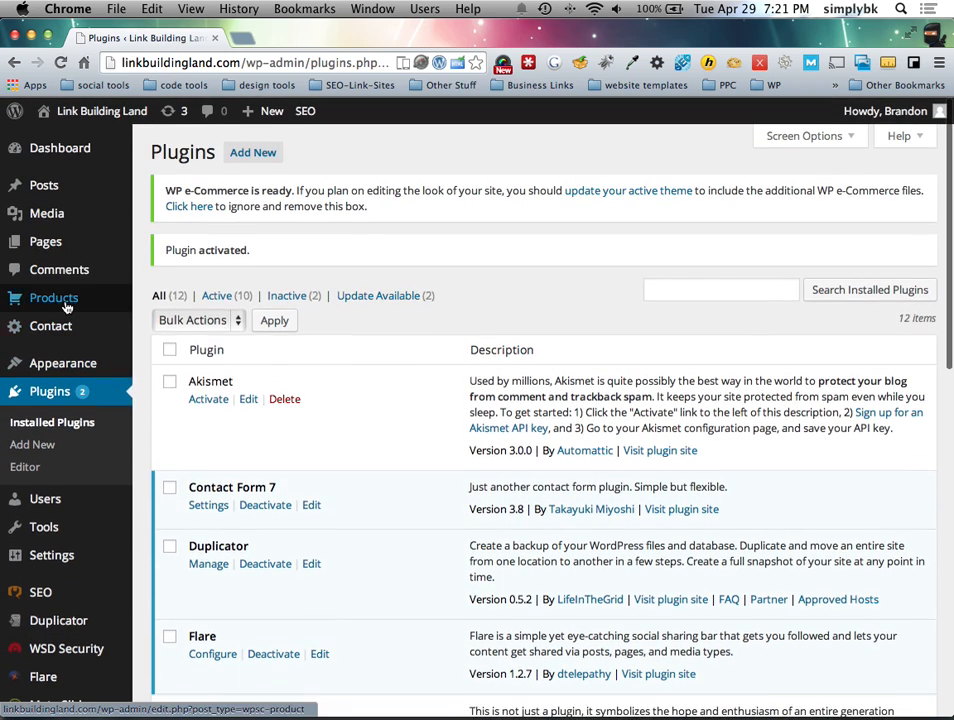
pyautogui.click(66, 306)
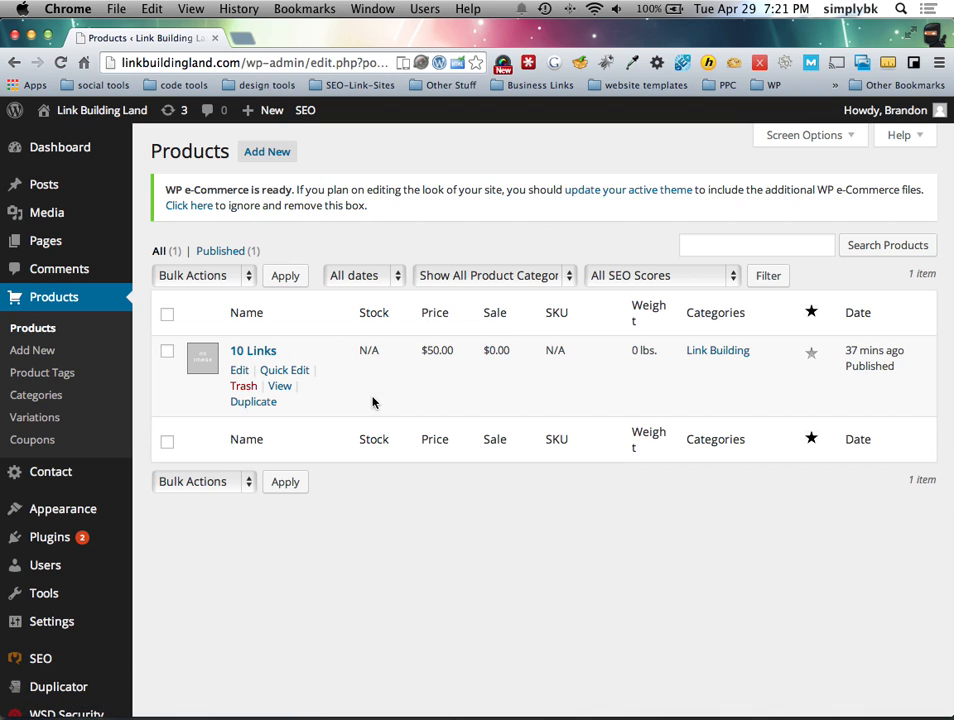
pyautogui.click(240, 372)
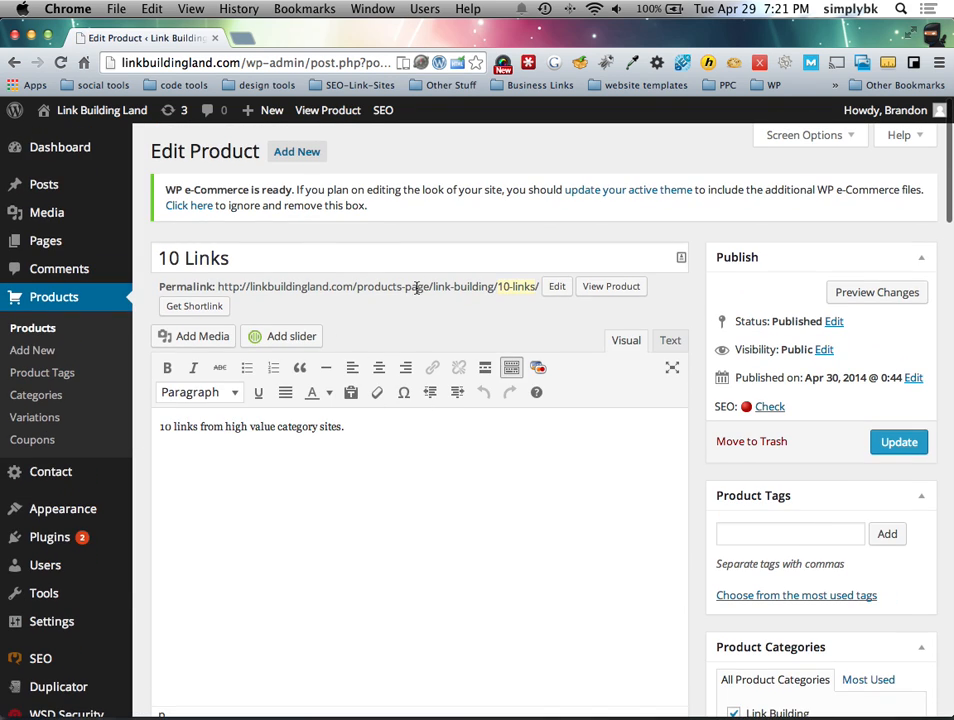
pyautogui.moveTo(343, 428); pyautogui.dragTo(115, 411)
pyautogui.click(324, 440)
pyautogui.scroll(-5, 400, 450)
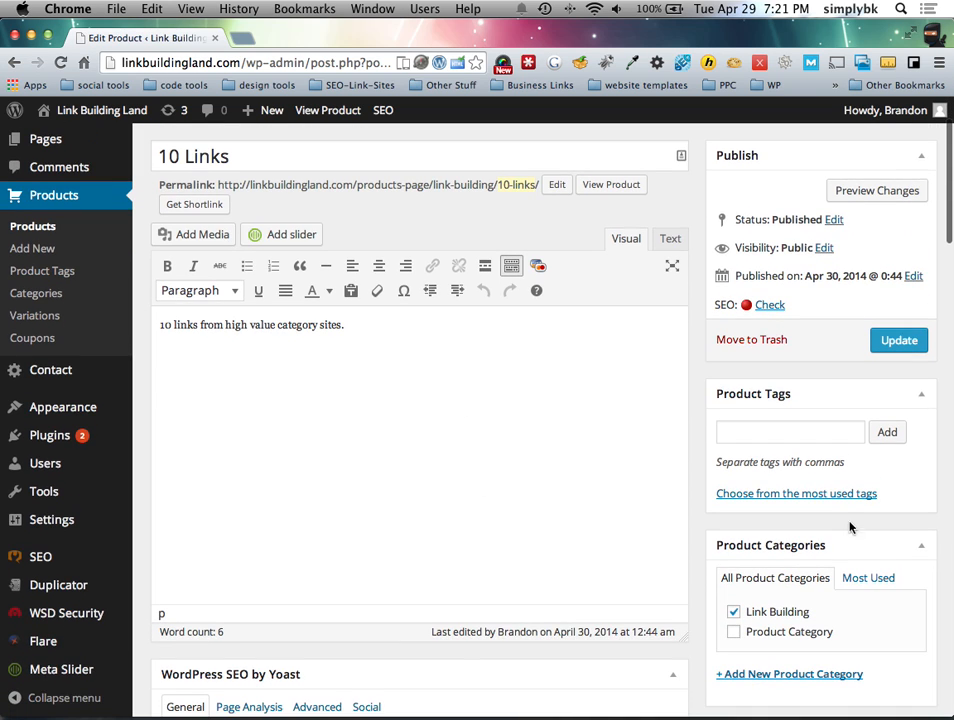
pyautogui.scroll(-4, 771, 390)
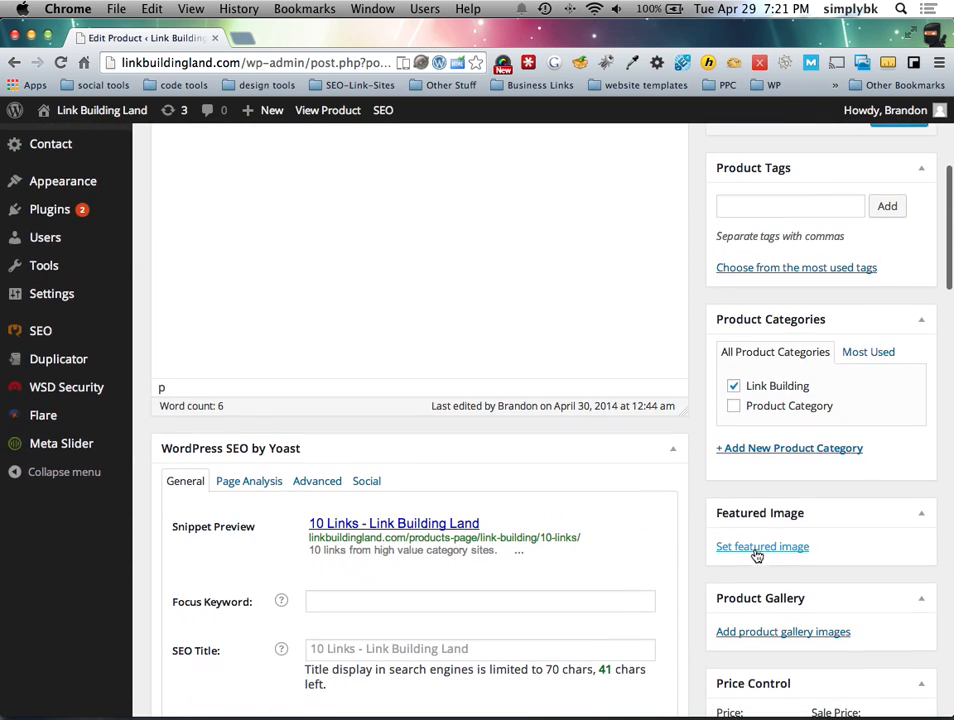
# Step: Set googlelocalbusinesscenter.png from the Media Library as the 10 Links featured image
pyautogui.click(755, 556)
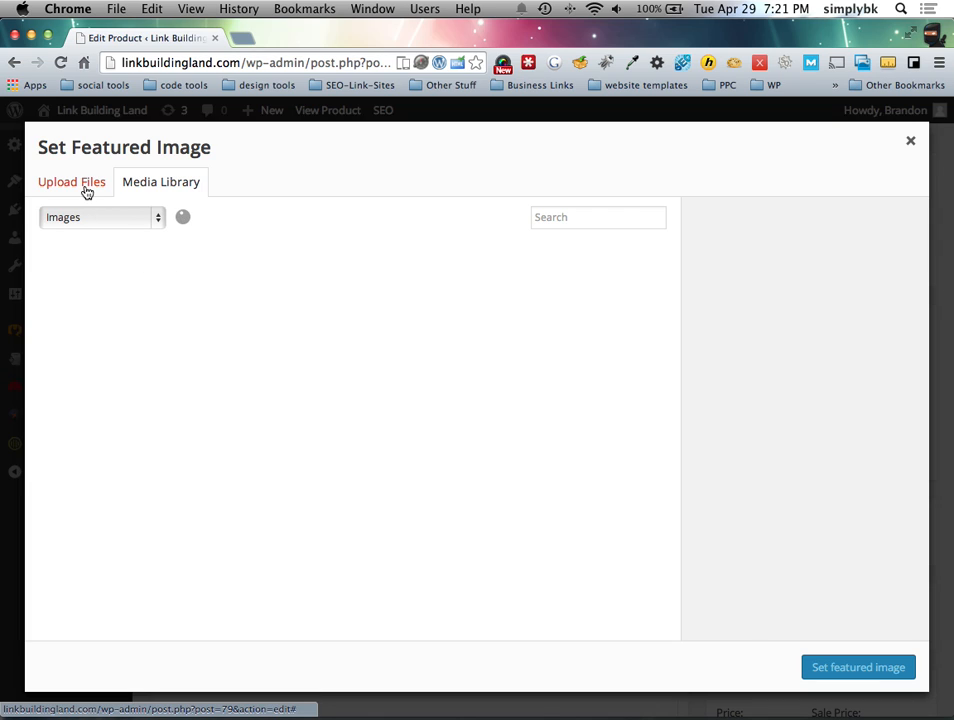
pyautogui.scroll(2, 181, 315)
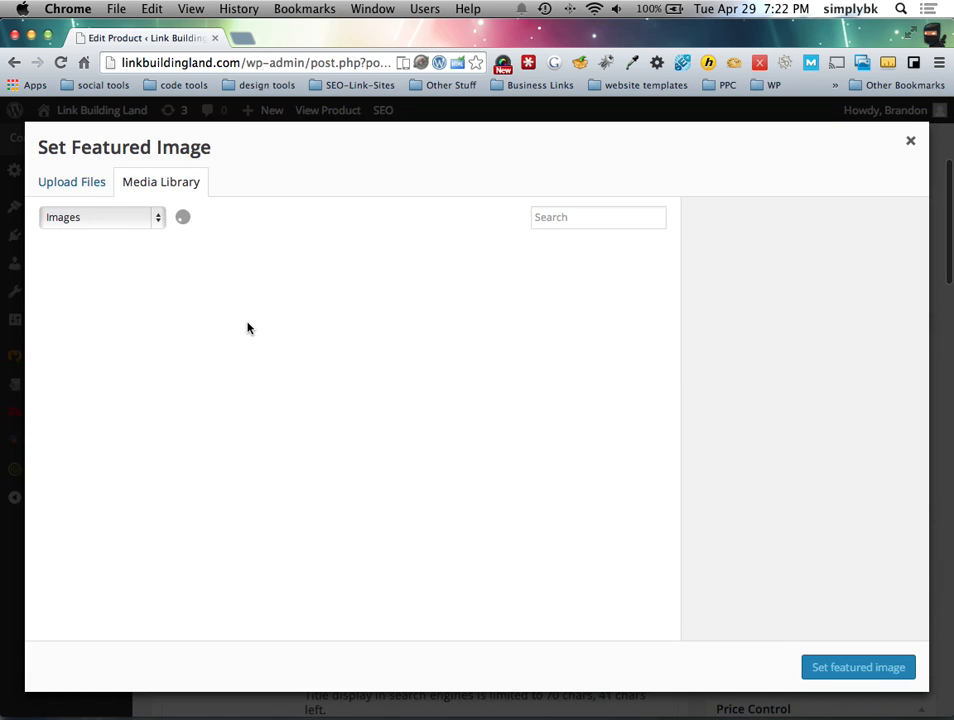
pyautogui.scroll(1, 248, 328)
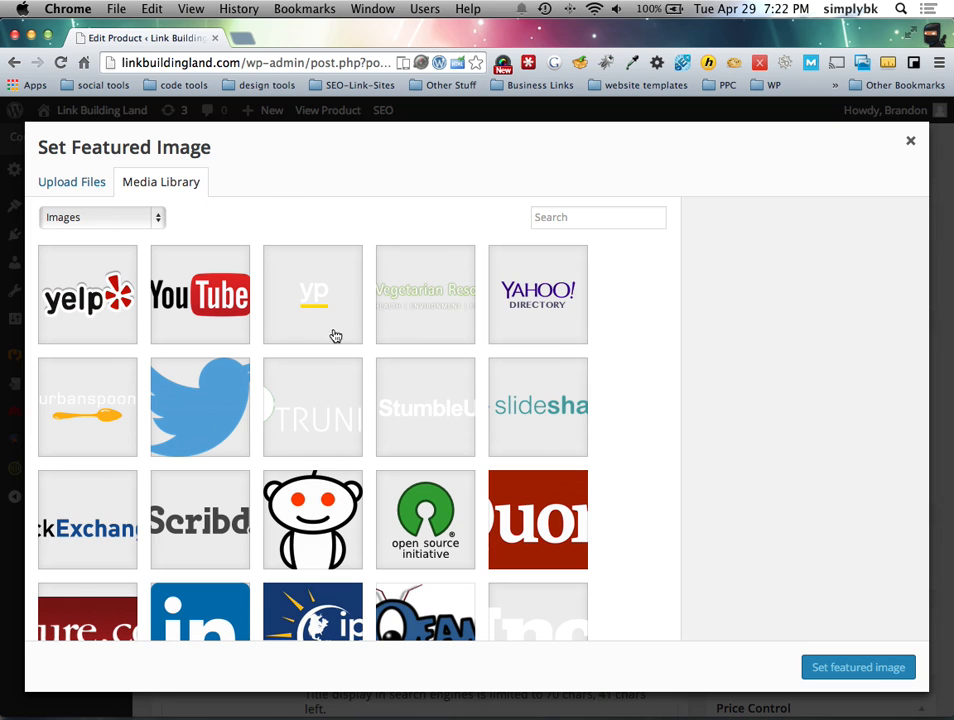
pyautogui.scroll(-2, 366, 363)
pyautogui.scroll(-4, 366, 363)
pyautogui.click(312, 456)
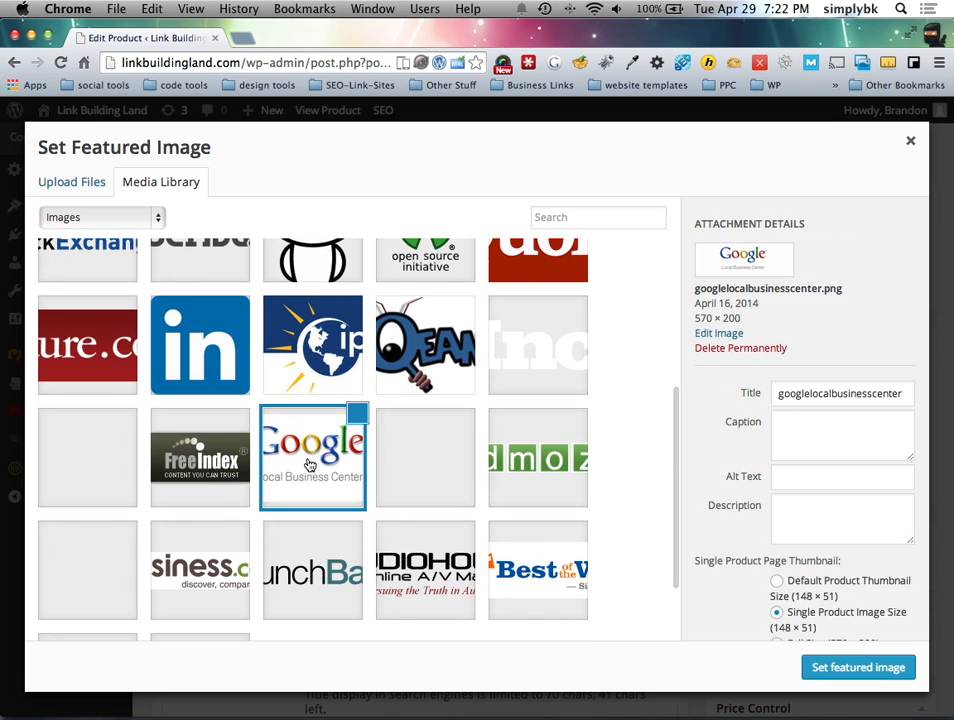
pyautogui.click(847, 667)
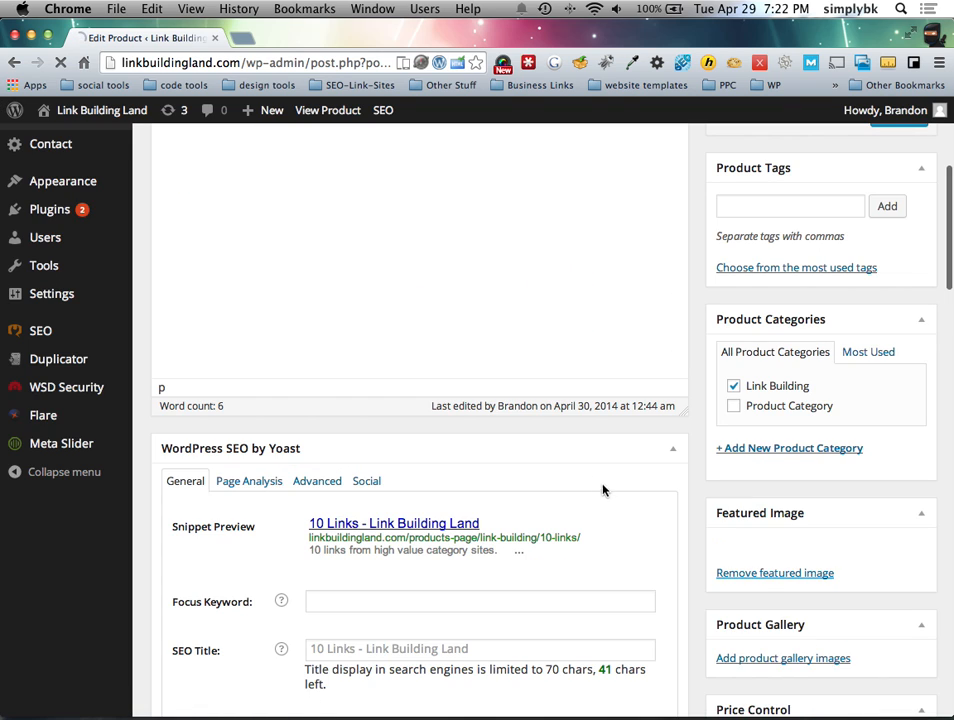
pyautogui.scroll(-5, 640, 496)
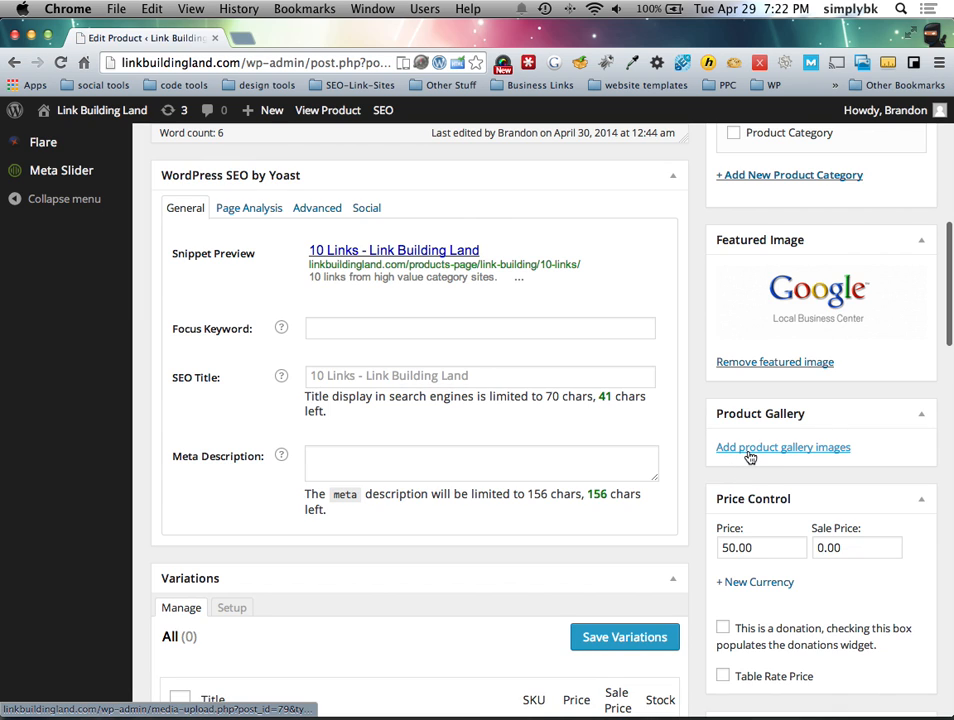
# Step: Add freeindex.jpg from the Media Library to the 10 Links product gallery
pyautogui.click(752, 450)
pyautogui.scroll(-3, 339, 490)
pyautogui.scroll(-5, 339, 490)
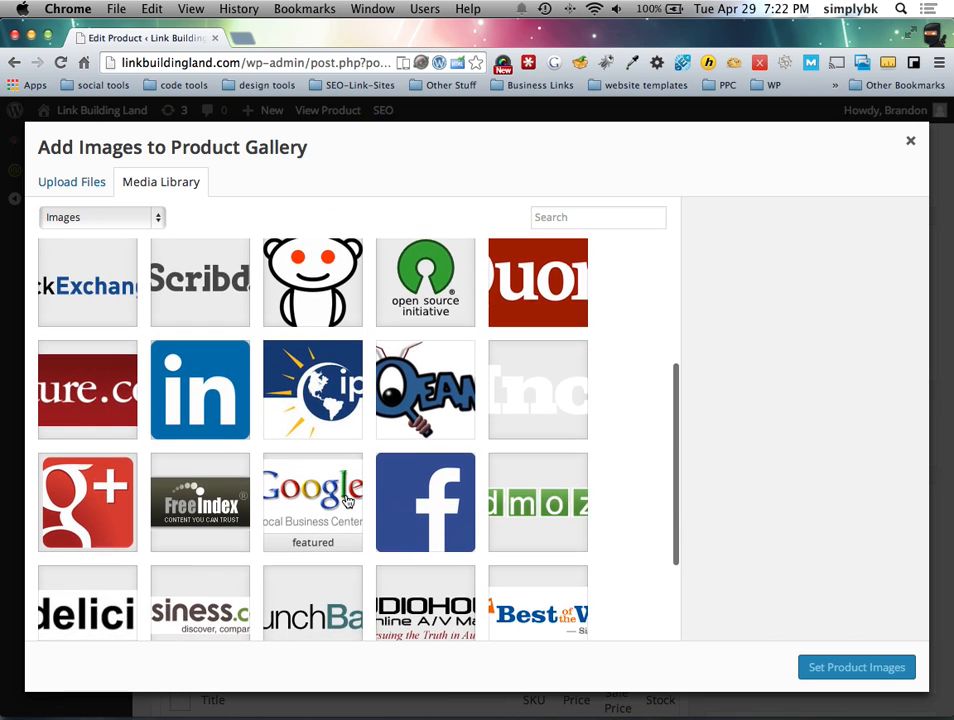
pyautogui.scroll(2, 360, 430)
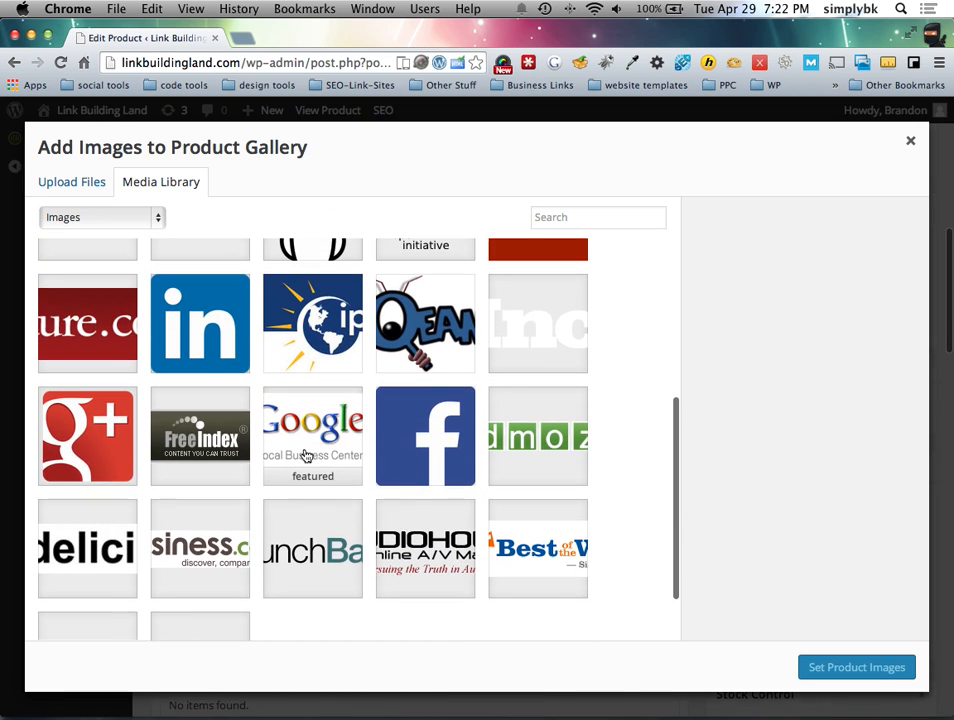
pyautogui.click(202, 454)
pyautogui.click(870, 671)
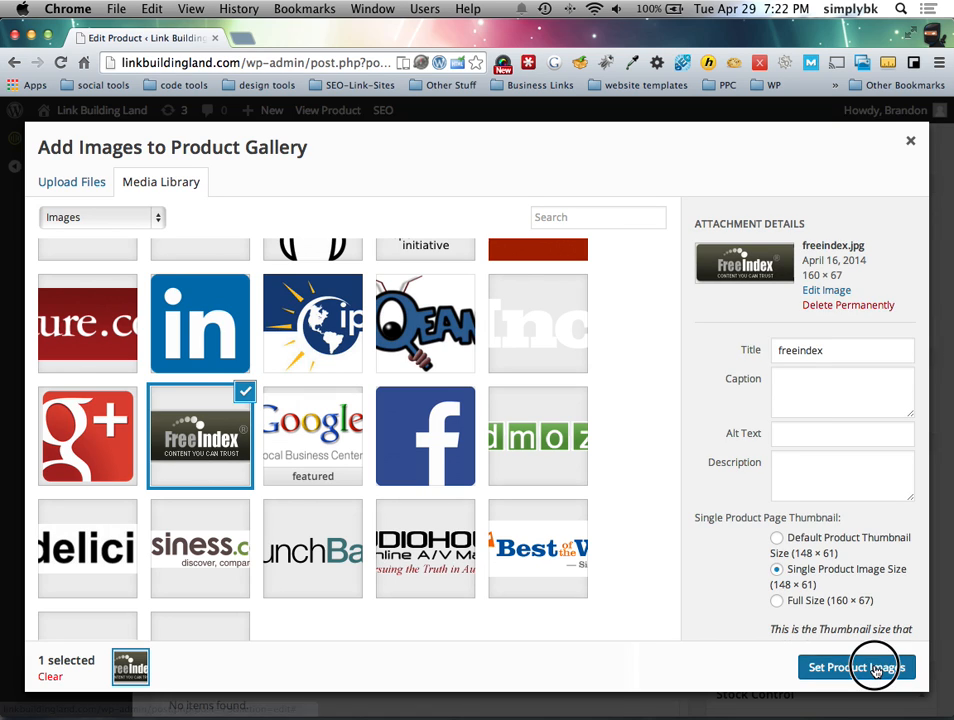
pyautogui.scroll(-5, 647, 488)
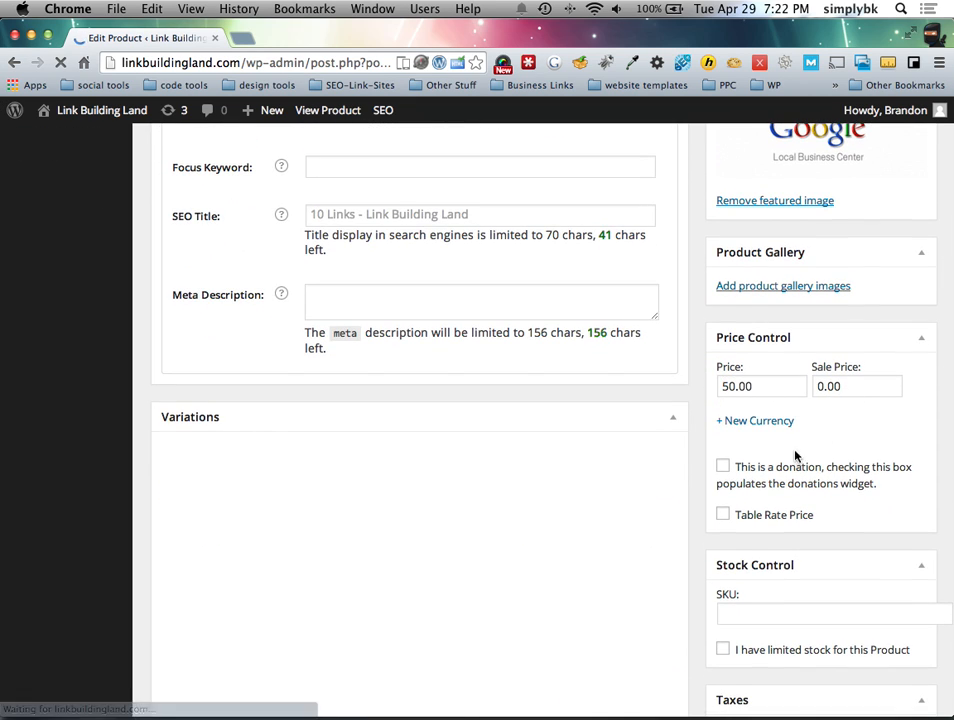
pyautogui.scroll(-2, 724, 524)
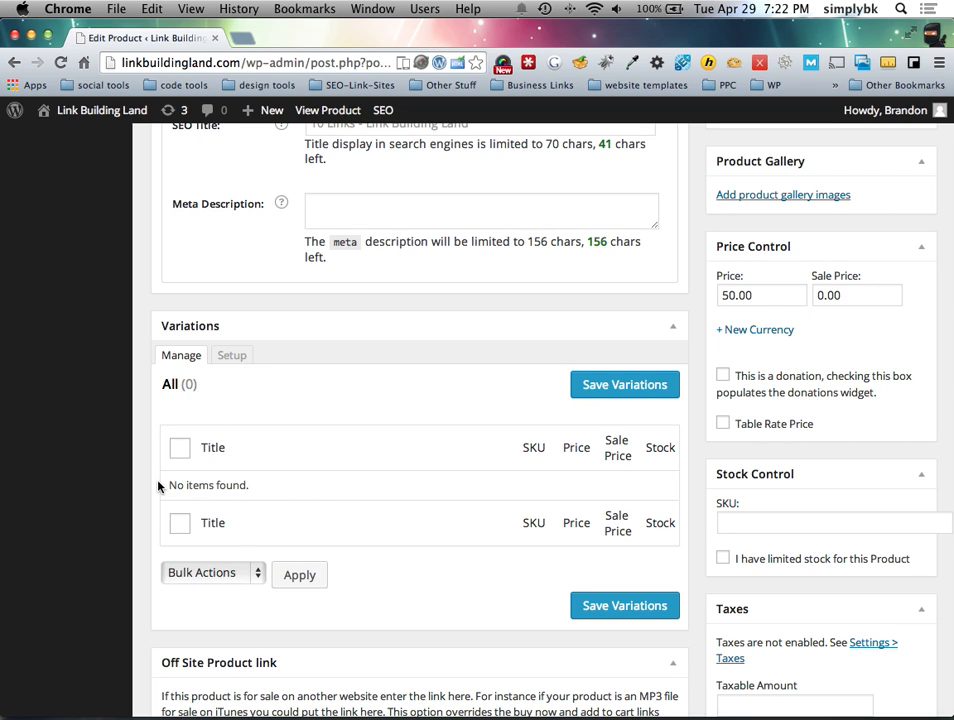
pyautogui.scroll(2, 270, 498)
pyautogui.click(232, 439)
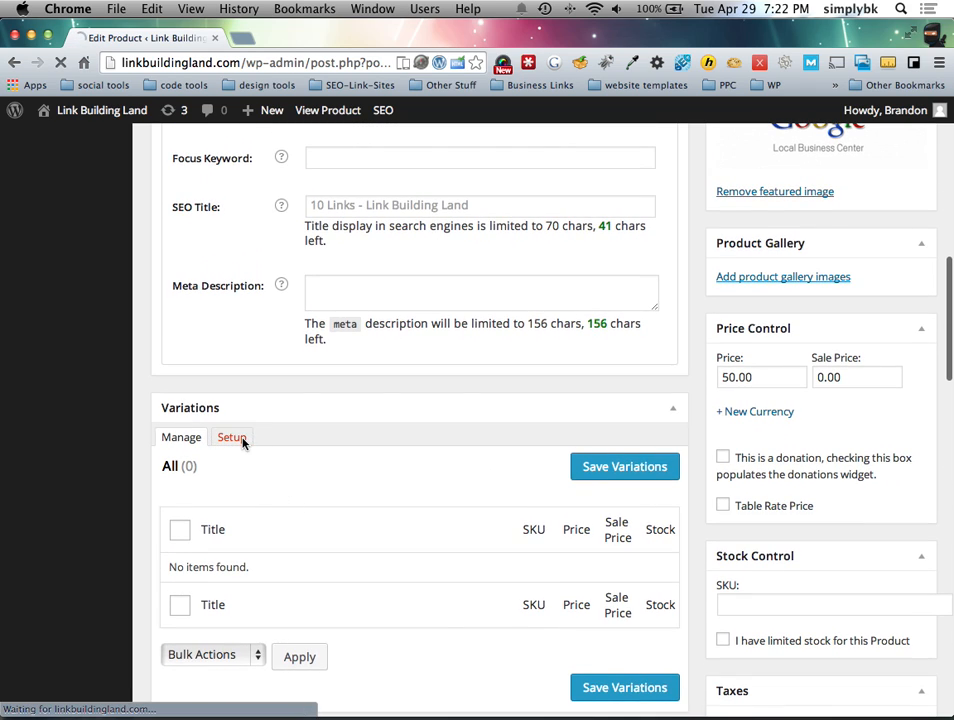
pyautogui.click(222, 442)
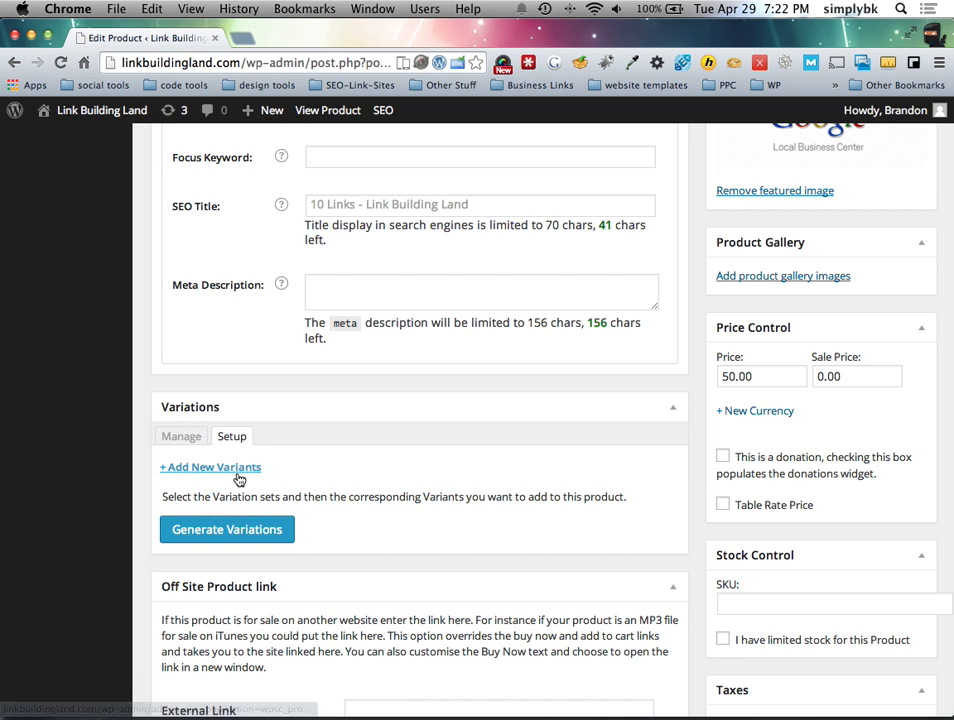
pyautogui.click(239, 474)
pyautogui.scroll(-3, 299, 530)
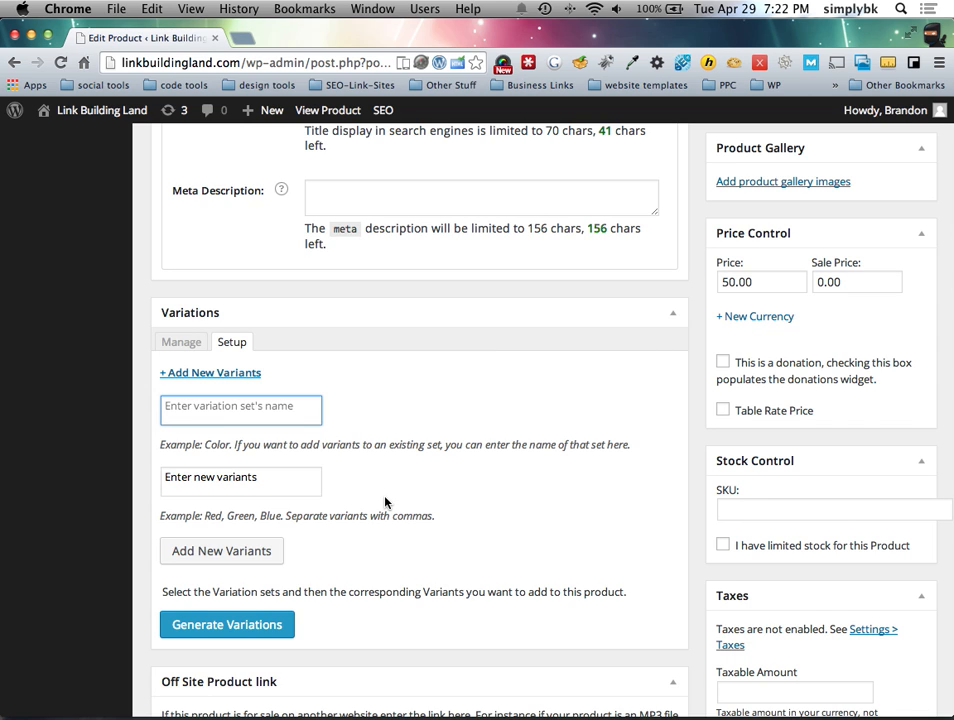
pyautogui.click(192, 342)
pyautogui.scroll(-4, 775, 348)
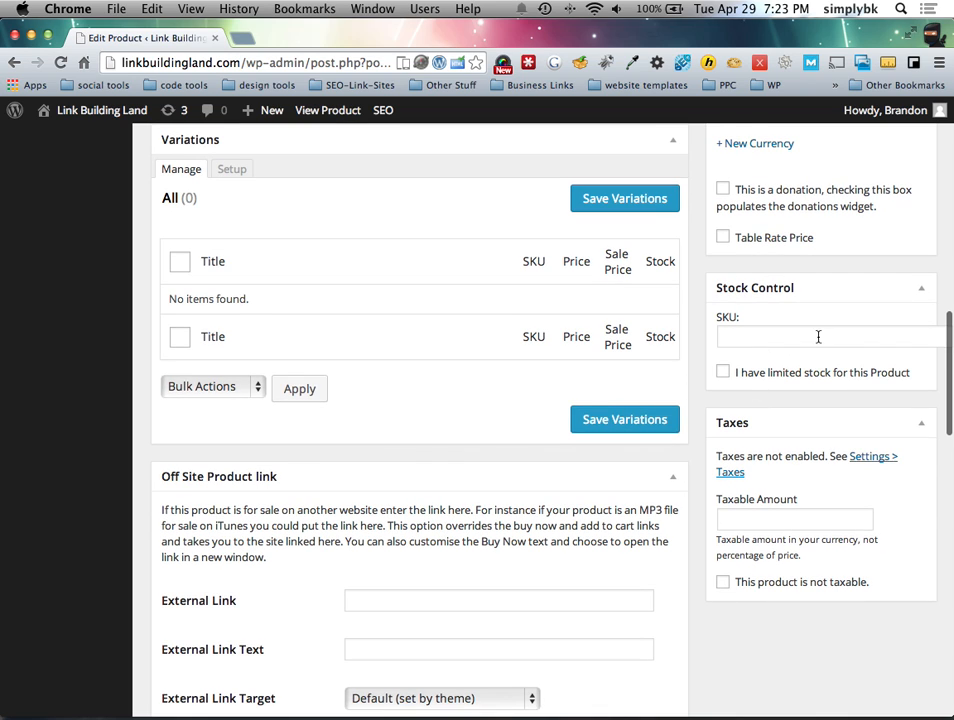
pyautogui.click(723, 376)
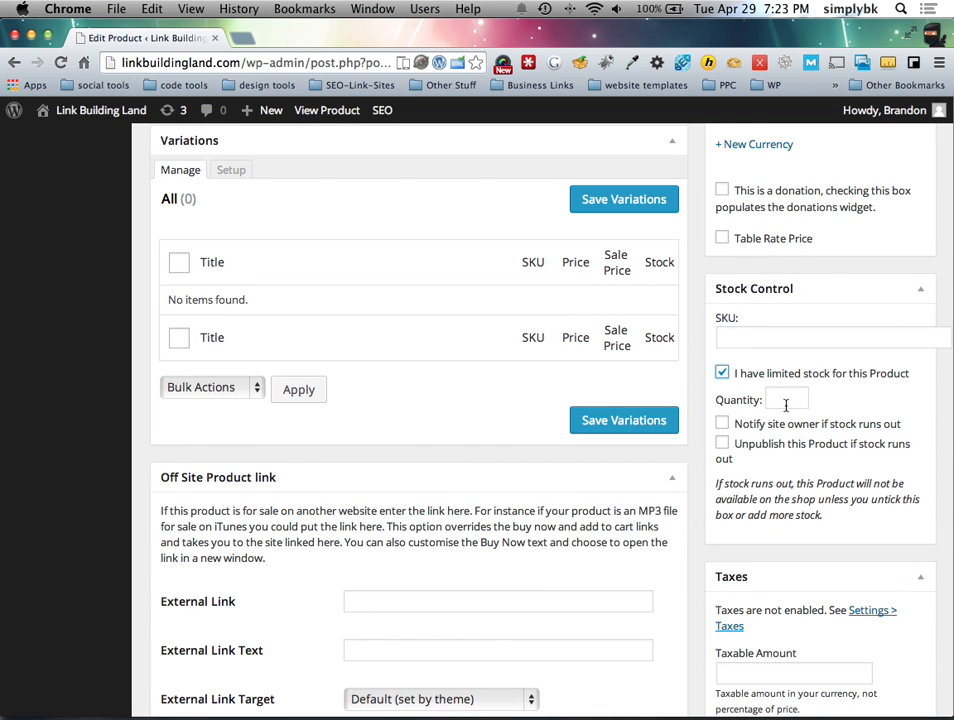
pyautogui.click(722, 373)
pyautogui.scroll(-2, 745, 460)
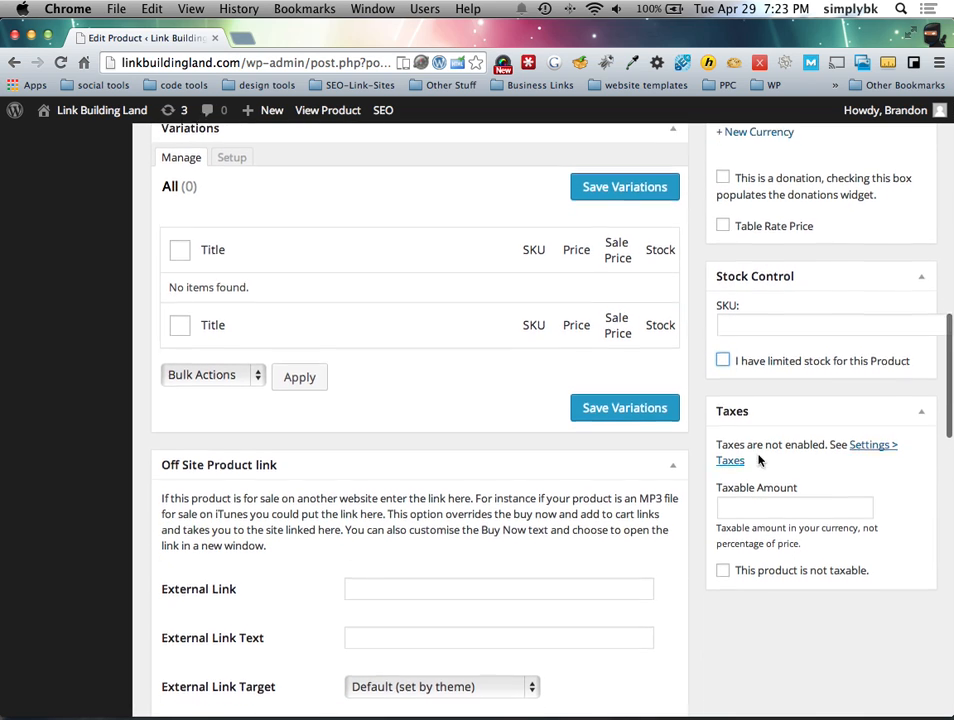
pyautogui.scroll(-3, 735, 479)
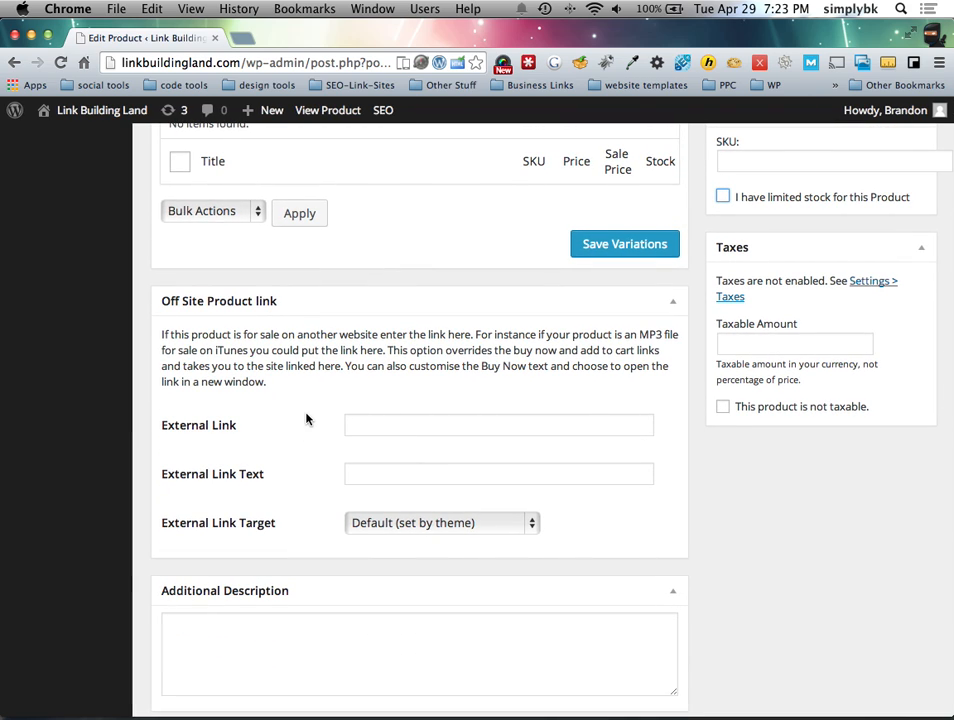
pyautogui.scroll(-10, 300, 418)
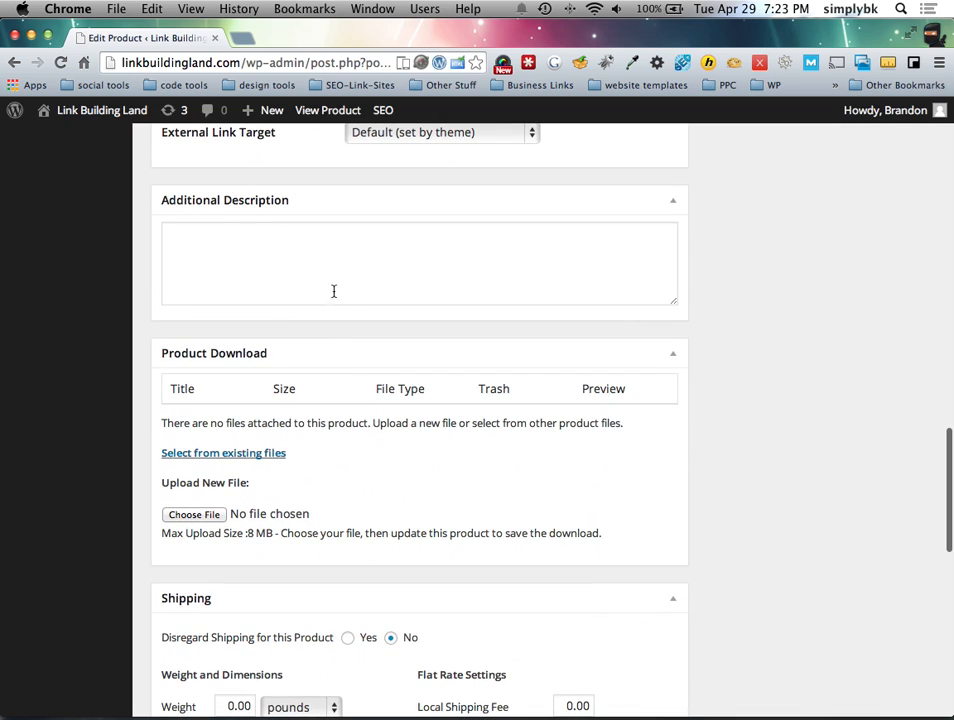
pyautogui.scroll(-4, 283, 386)
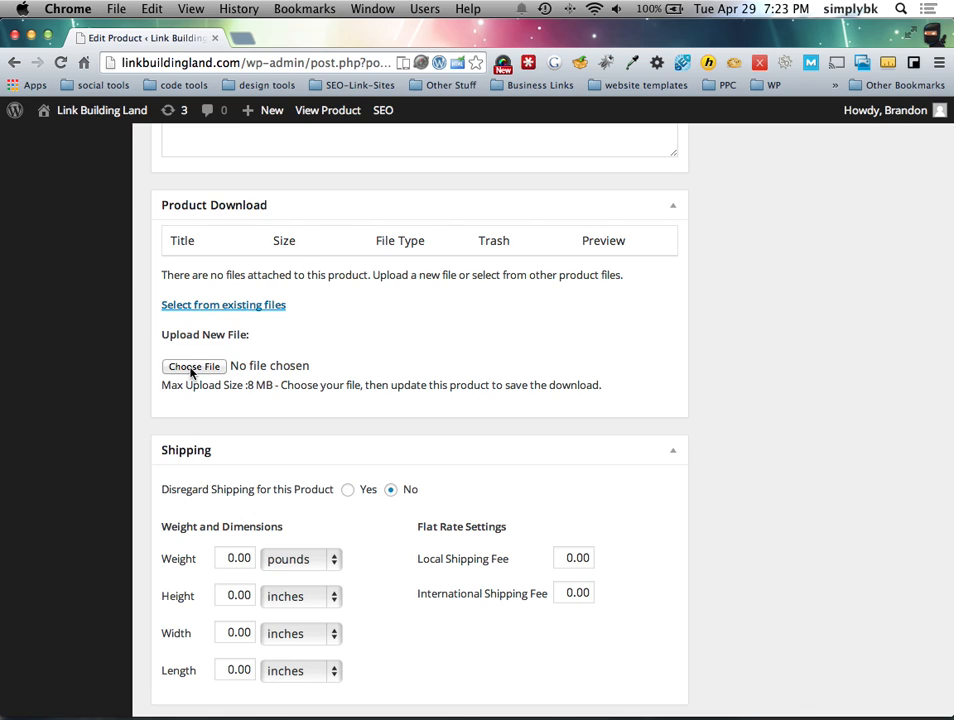
pyautogui.scroll(1, 193, 372)
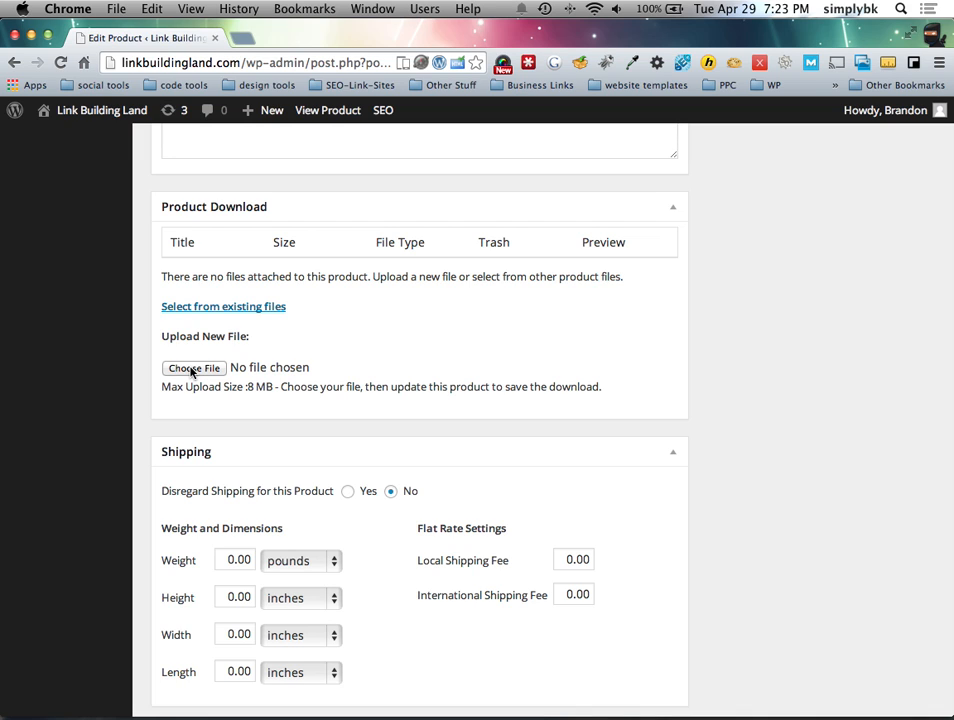
pyautogui.scroll(-2, 213, 313)
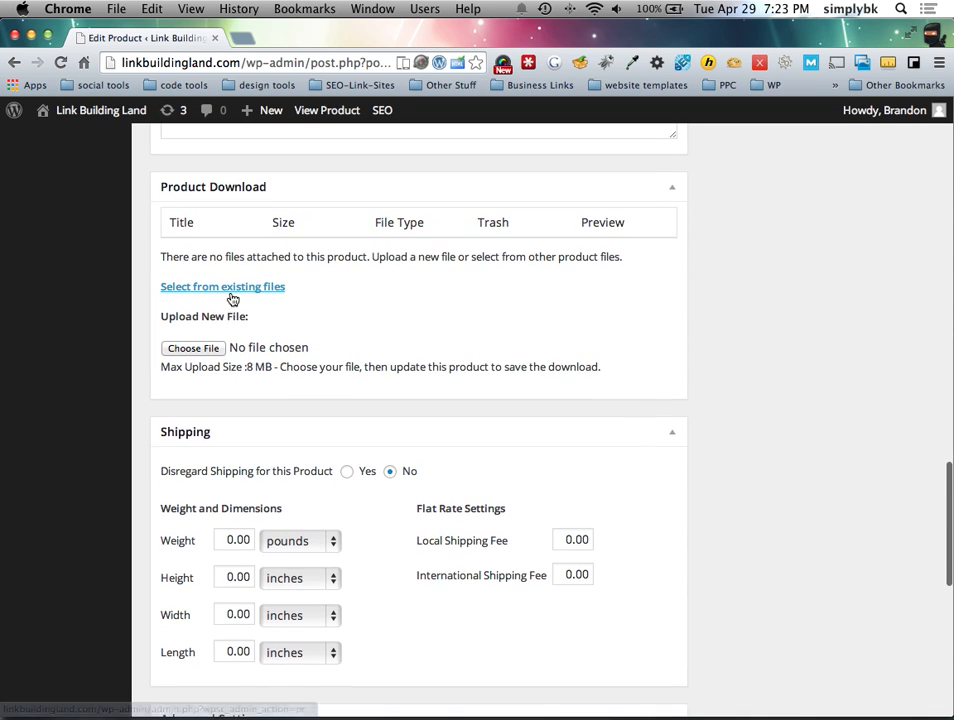
pyautogui.click(232, 290)
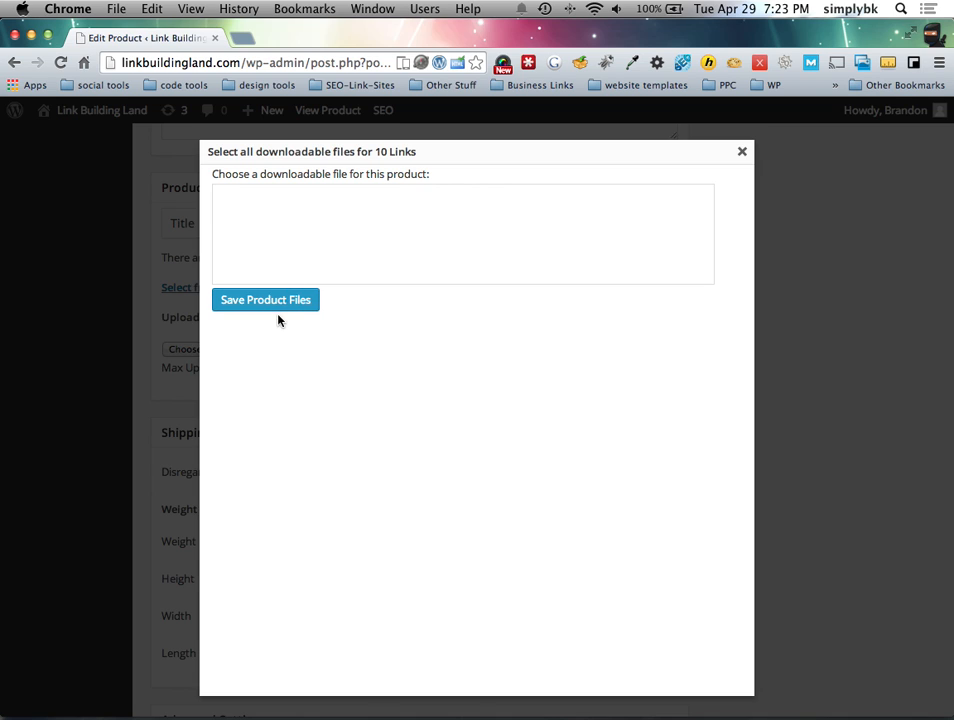
# Step: Close the empty existing-files chooser and browse the computer for a new download file
pyautogui.click(743, 152)
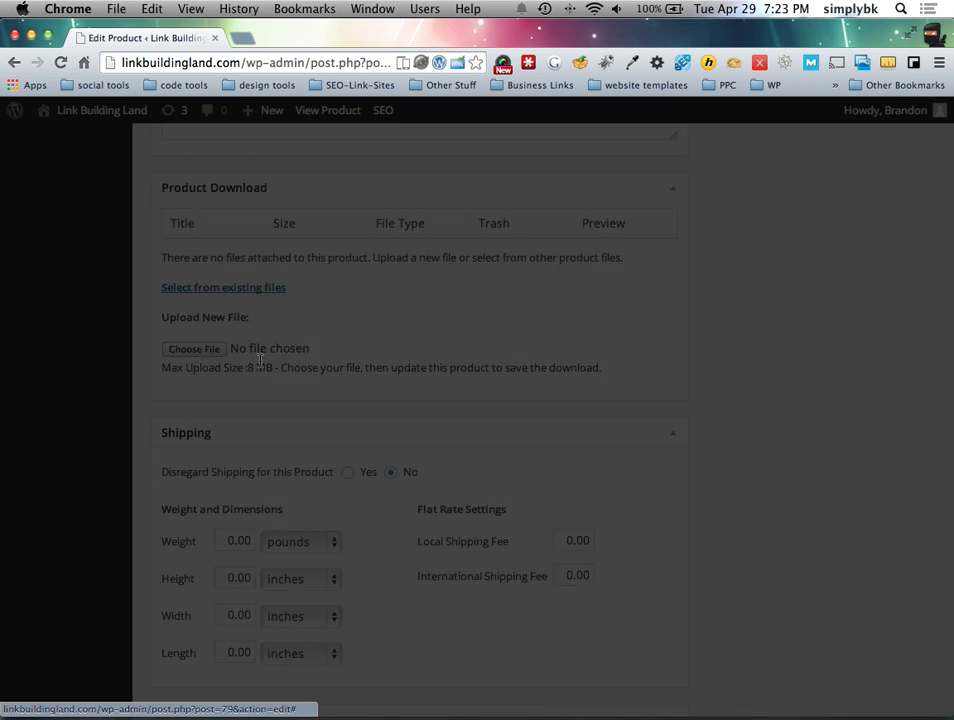
pyautogui.click(197, 349)
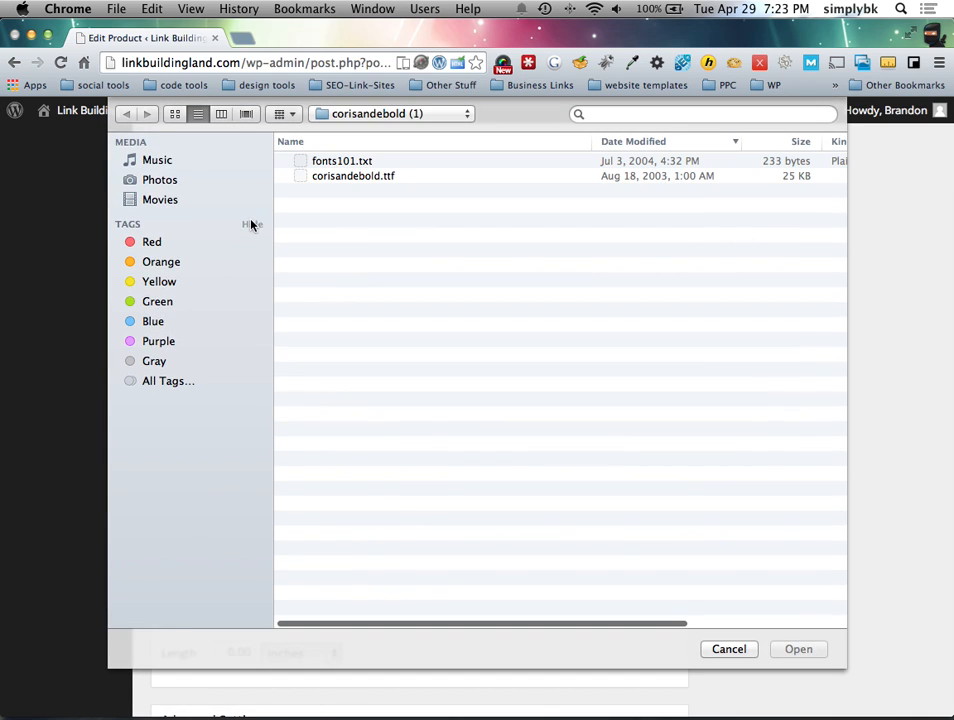
pyautogui.scroll(8, 253, 225)
pyautogui.hscroll(2, 275, 154)
pyautogui.hscroll(-3, 415, 345)
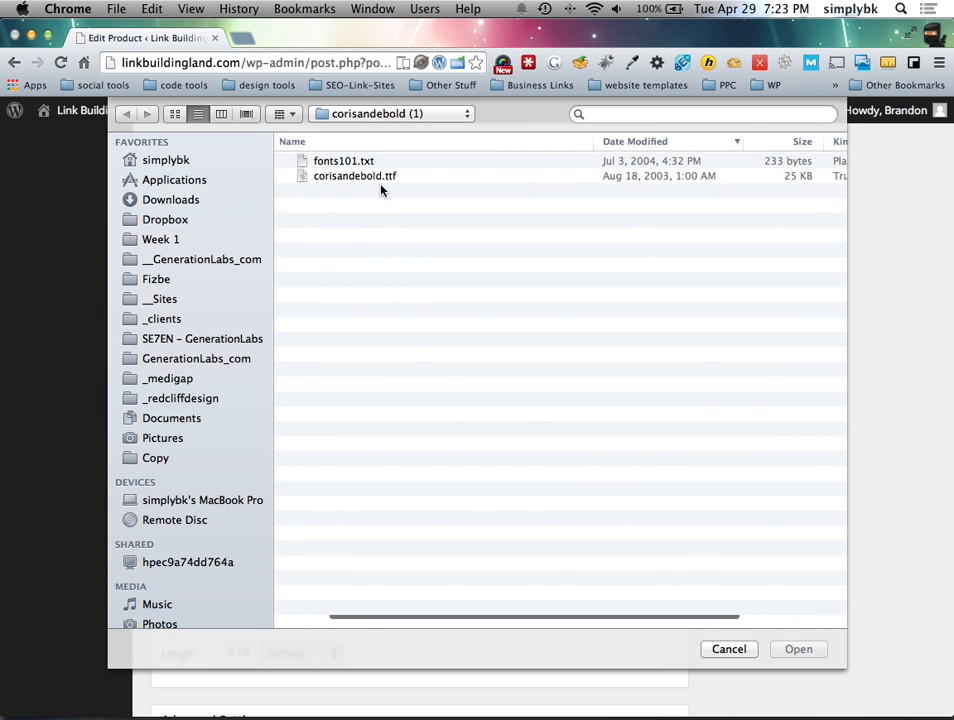
pyautogui.click(335, 180)
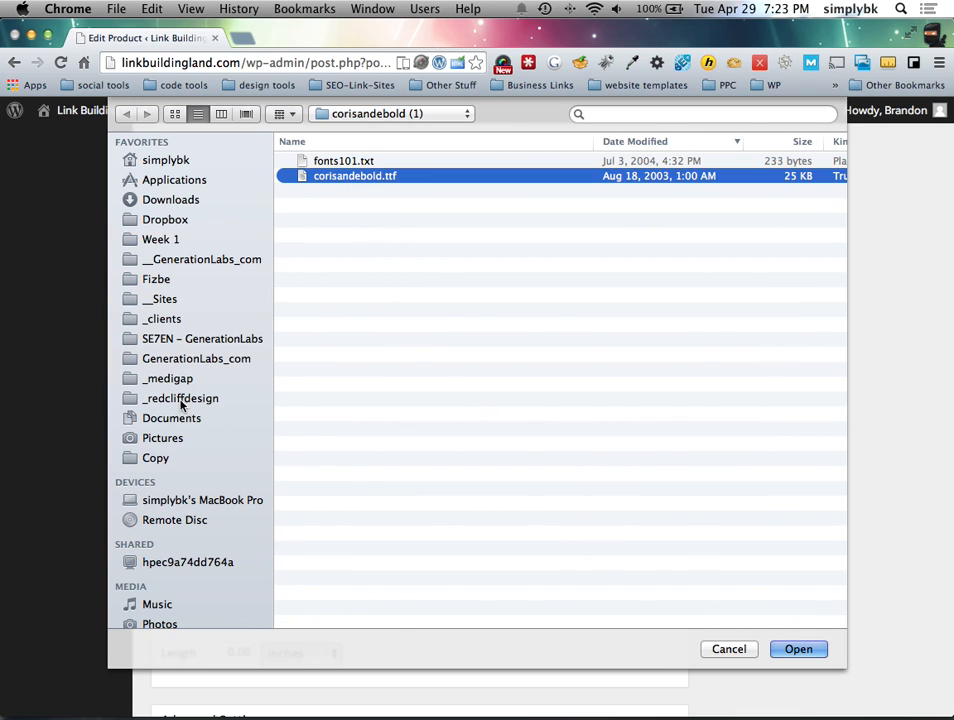
pyautogui.click(187, 260)
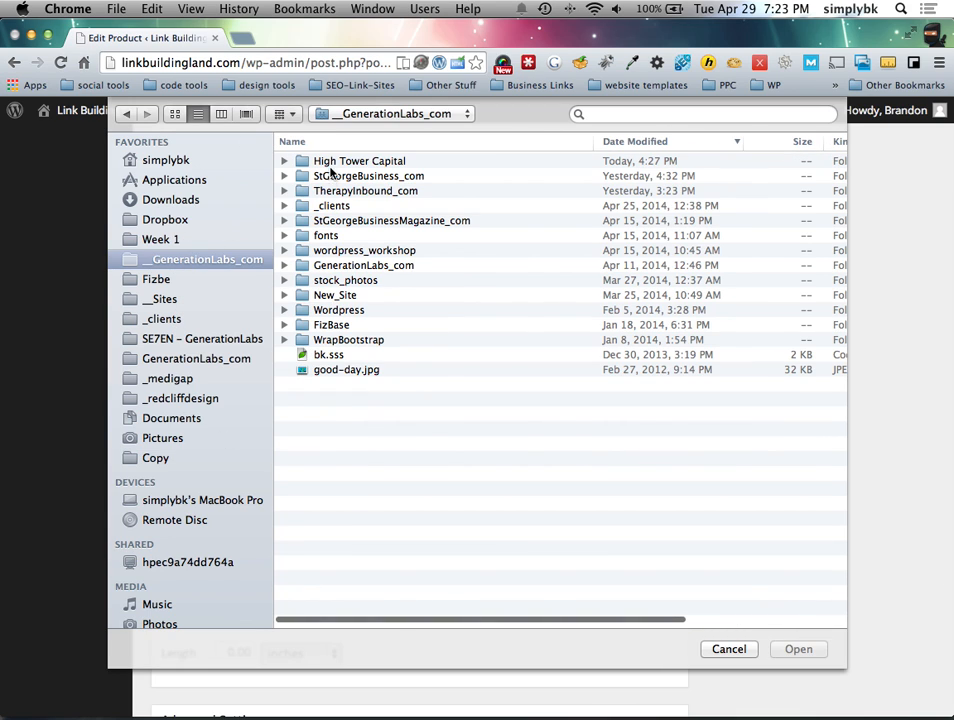
# Step: Navigate to TherapyInbound_com > Logo and choose therapy-inbound-logo.ai for upload
pyautogui.doubleClick(331, 193)
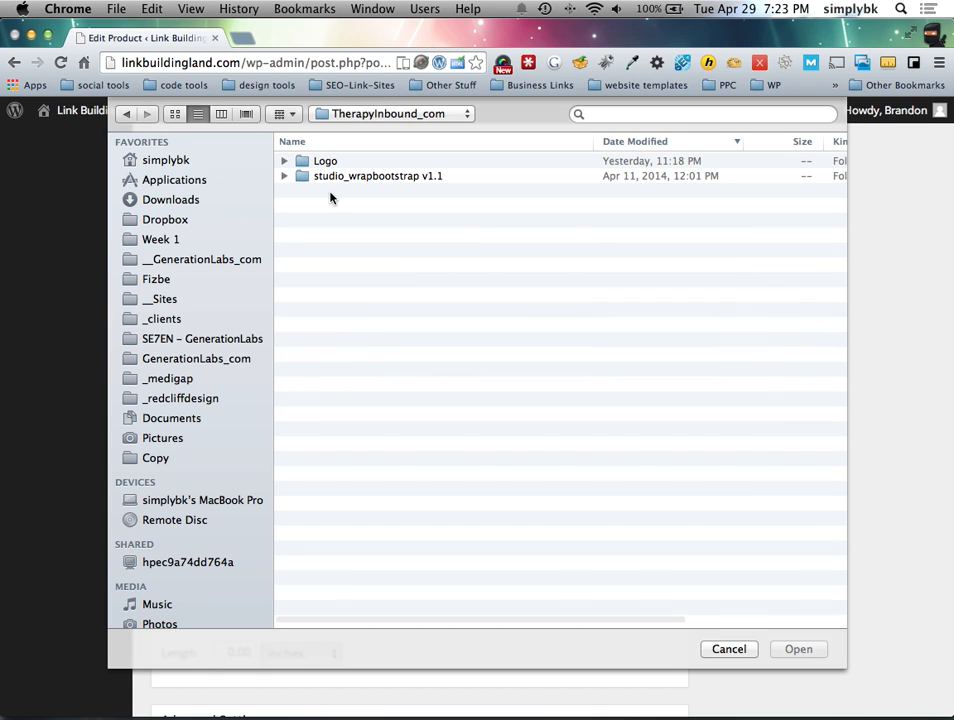
pyautogui.click(325, 163)
pyautogui.doubleClick(324, 165)
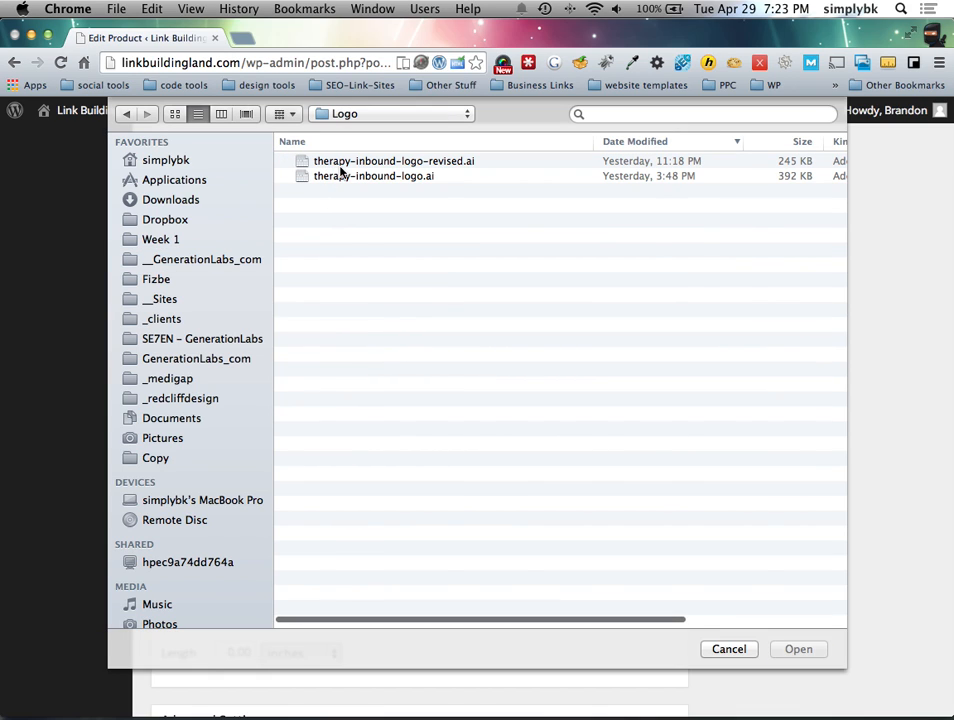
pyautogui.click(338, 177)
pyautogui.press('space')
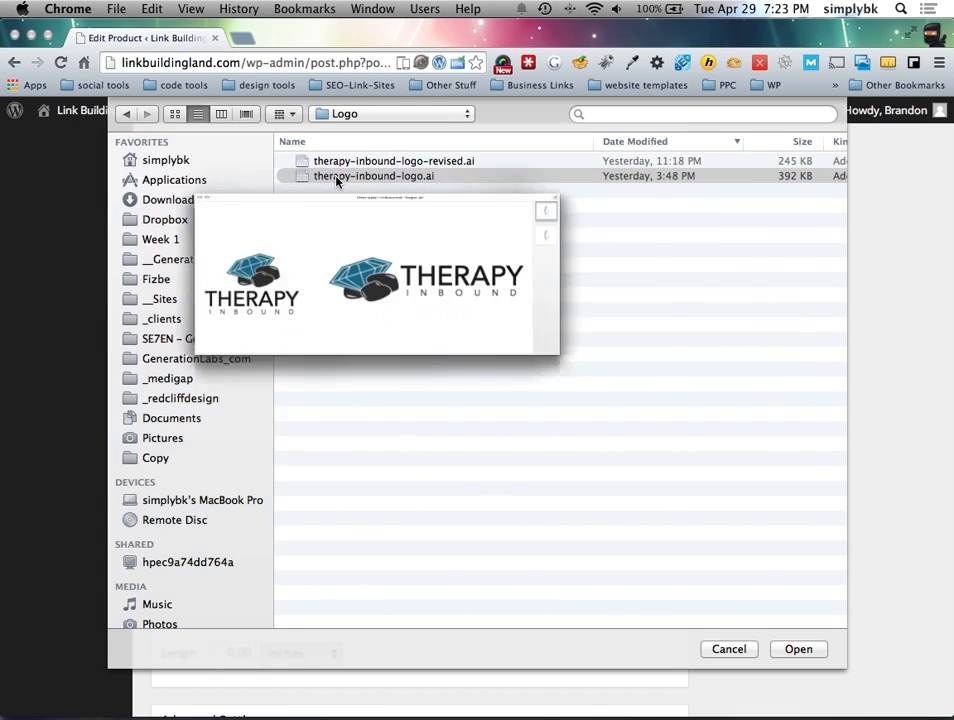
pyautogui.press('space')
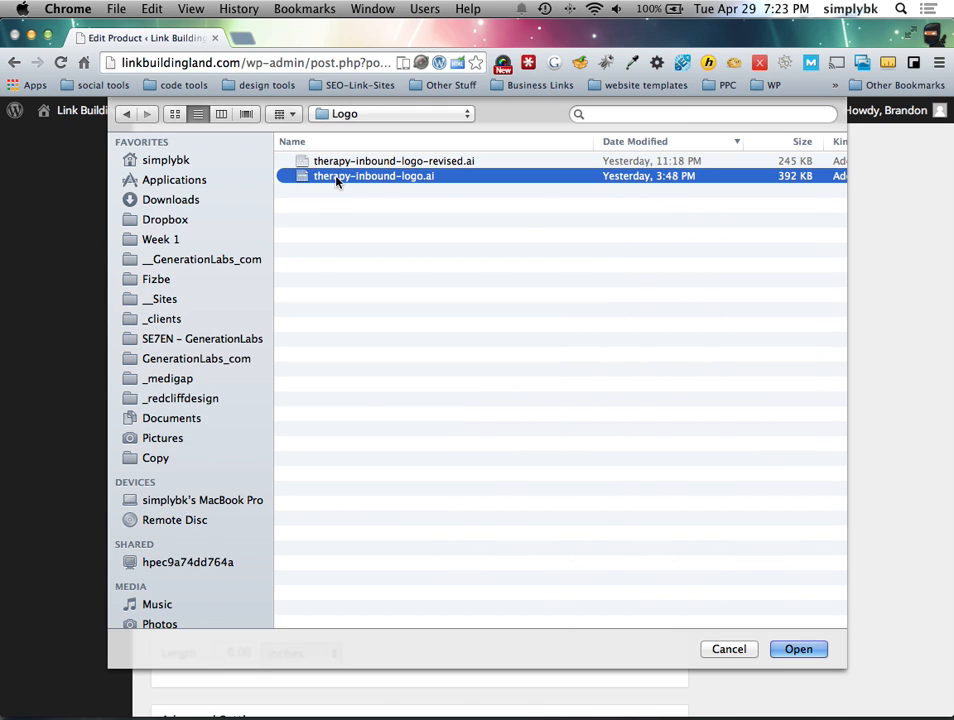
pyautogui.press('Return')
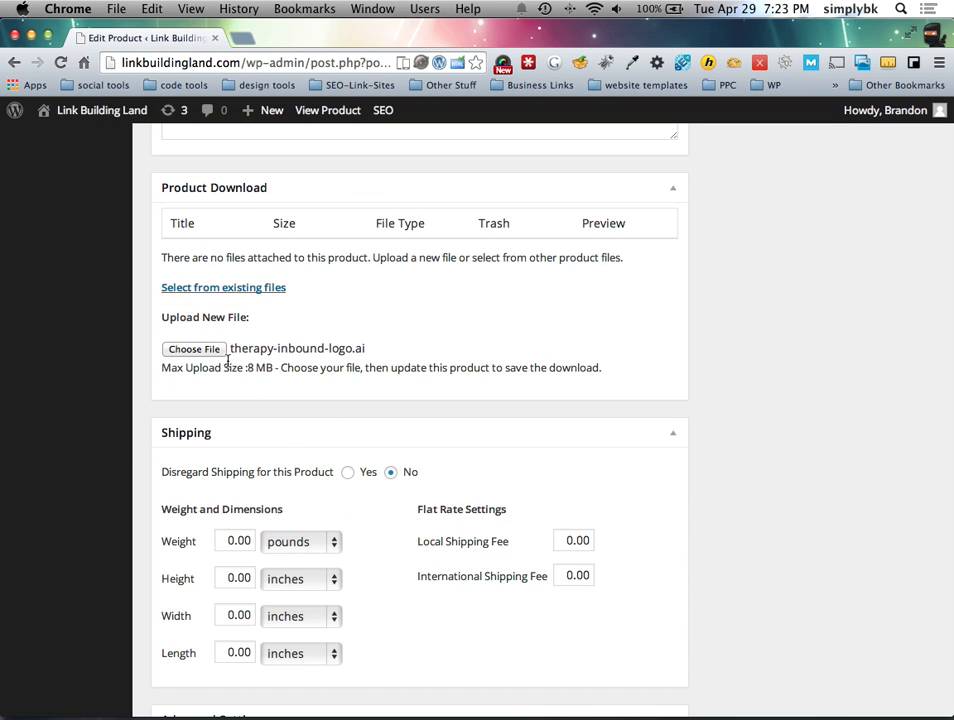
# Step: Review the 10 Links product editor and save it with Update
pyautogui.scroll(-3, 330, 480)
pyautogui.scroll(3, 262, 410)
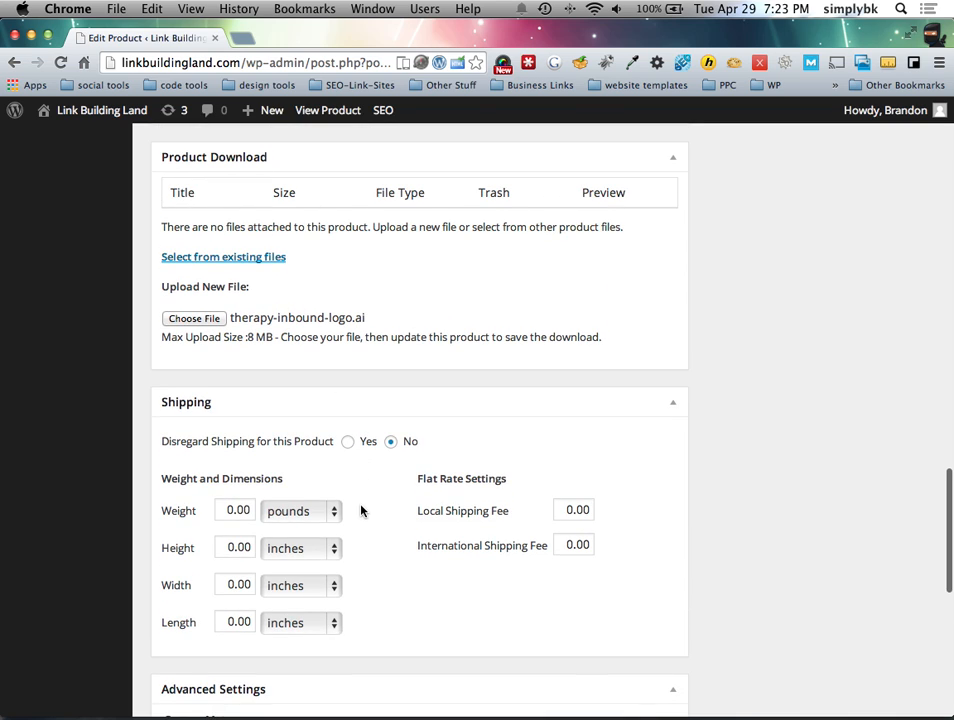
pyautogui.scroll(-3, 362, 512)
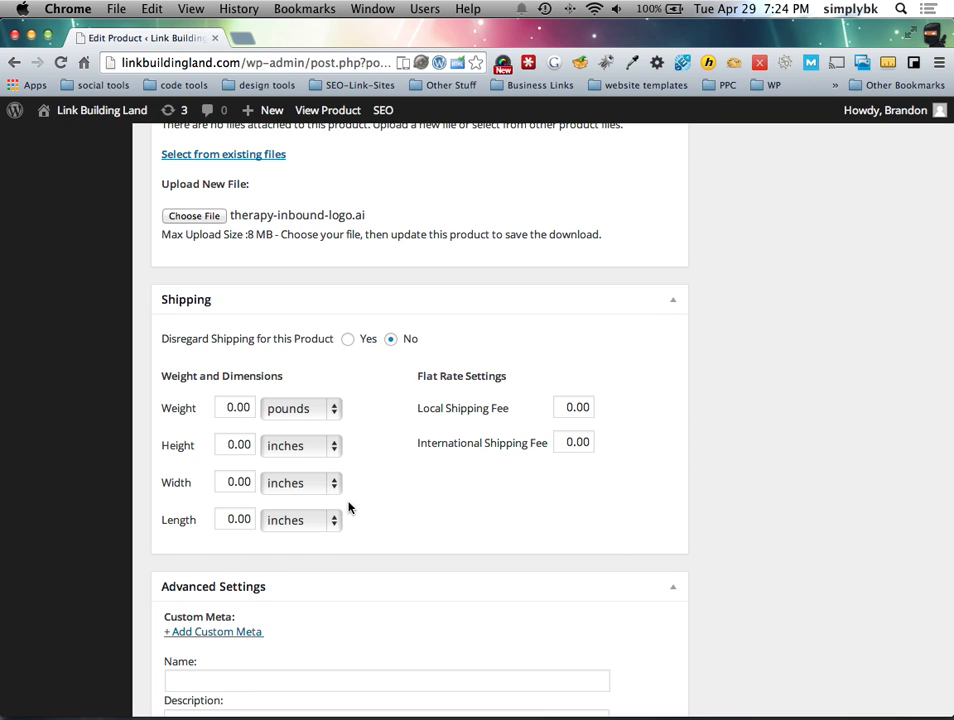
pyautogui.scroll(-4, 349, 503)
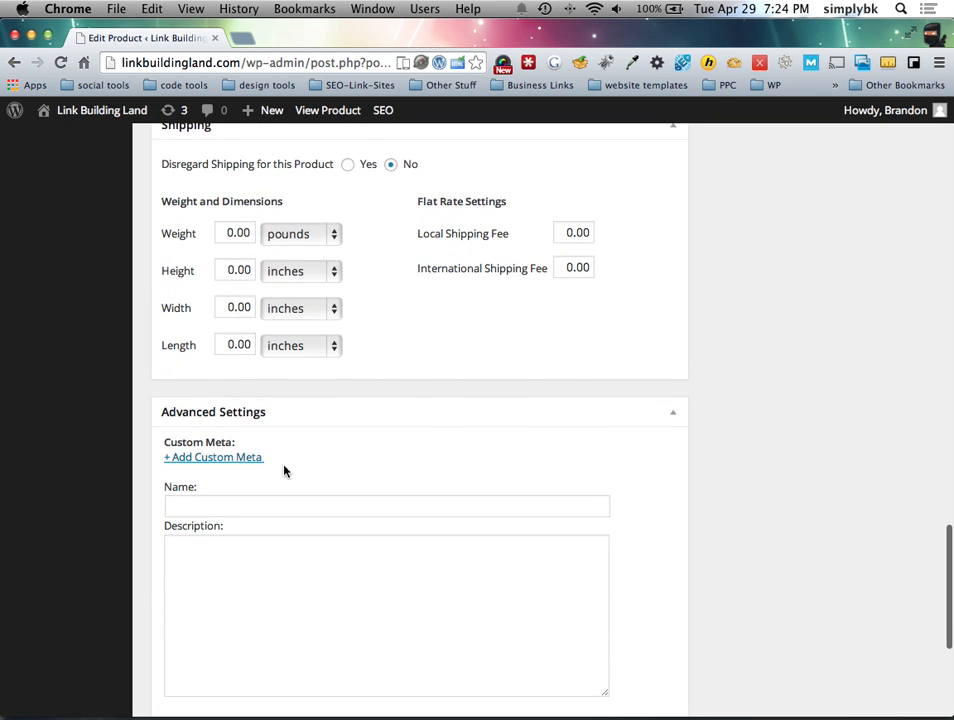
pyautogui.scroll(-3, 289, 470)
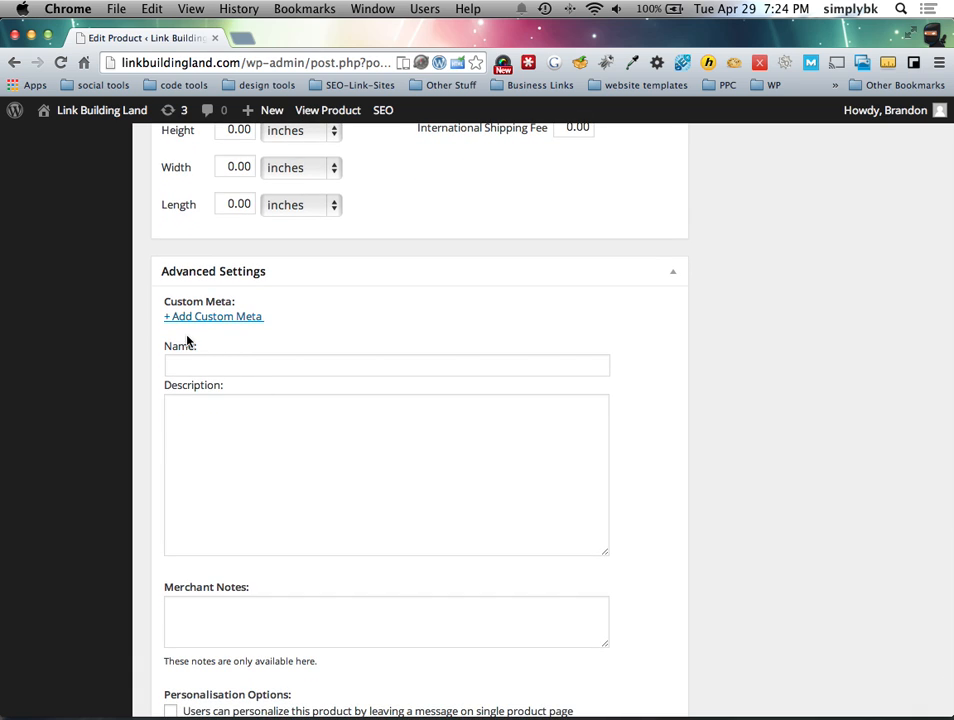
pyautogui.scroll(-4, 290, 394)
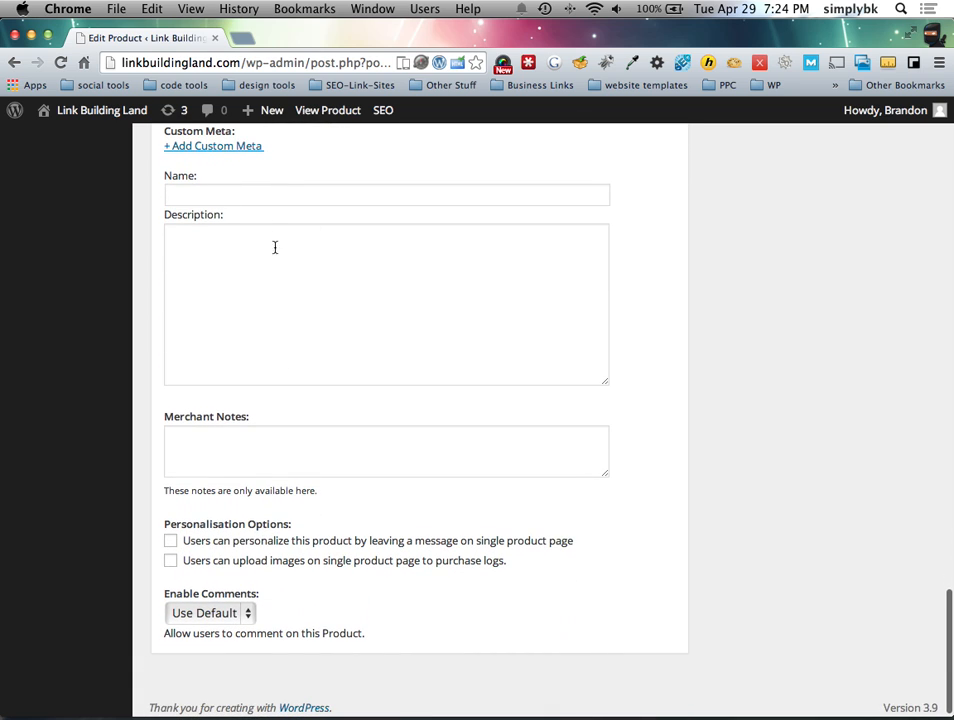
pyautogui.scroll(15, 766, 507)
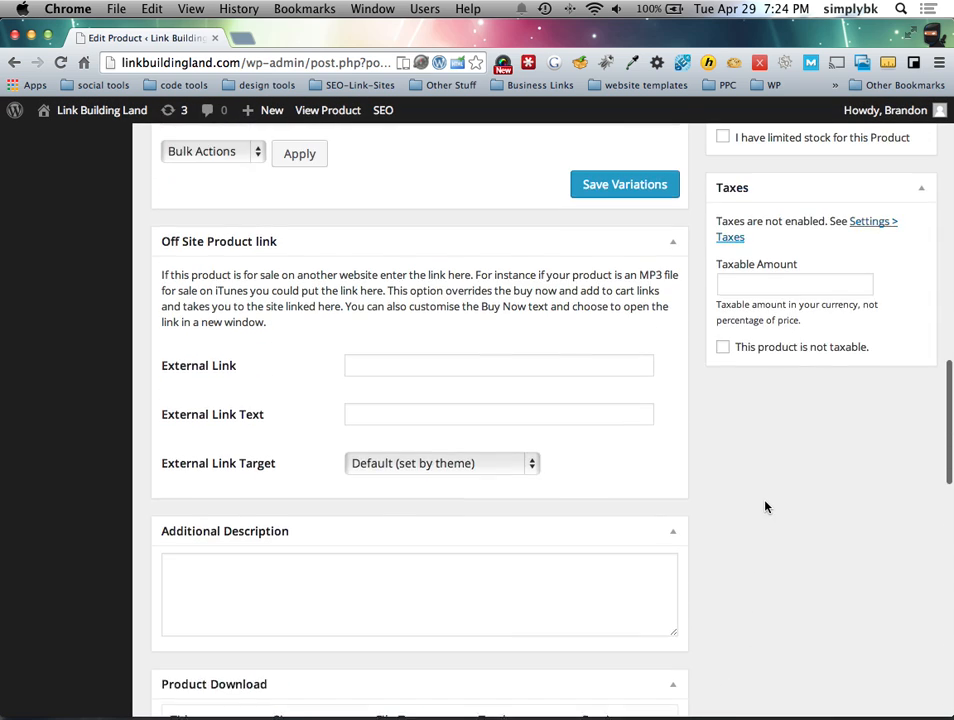
pyautogui.scroll(10, 766, 507)
pyautogui.click(886, 392)
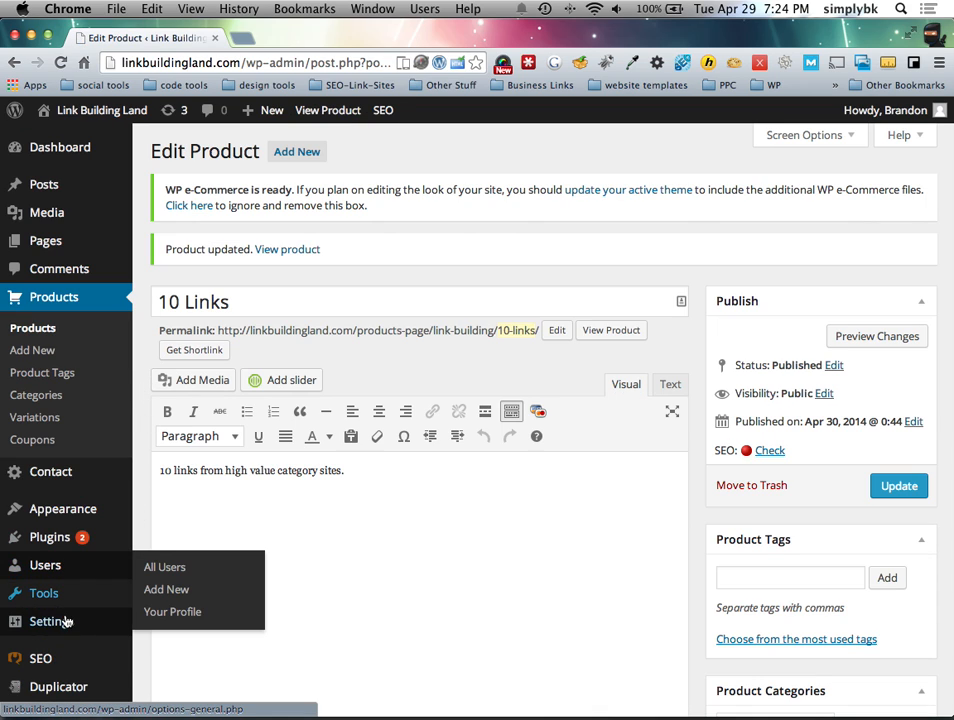
# Step: Open Store settings and set the Base Country/Region to USA
pyautogui.moveTo(66, 622)
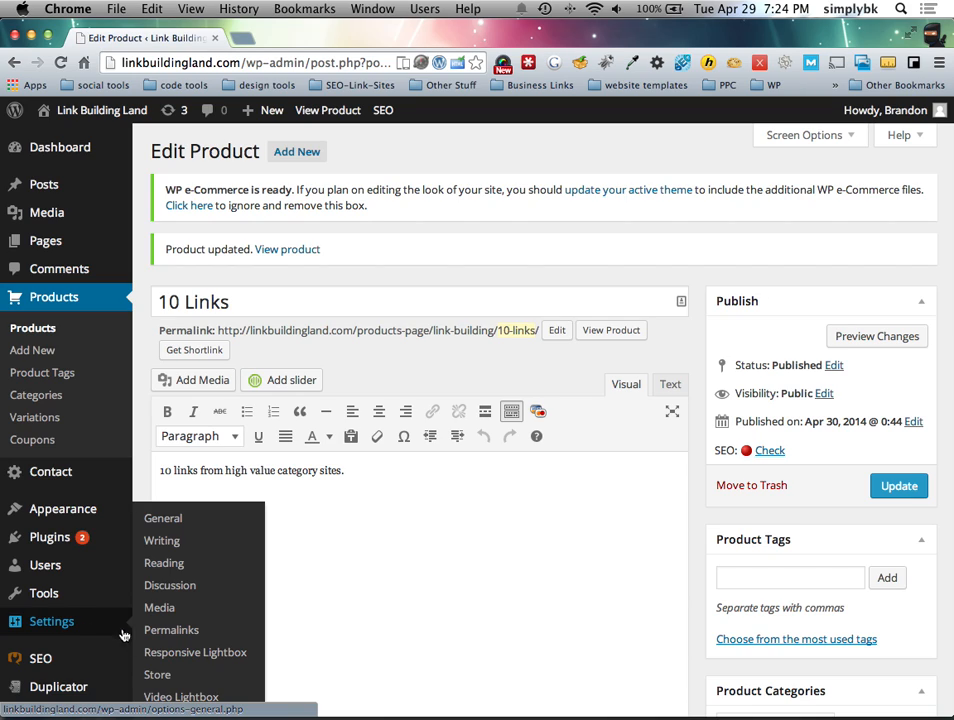
pyautogui.click(155, 677)
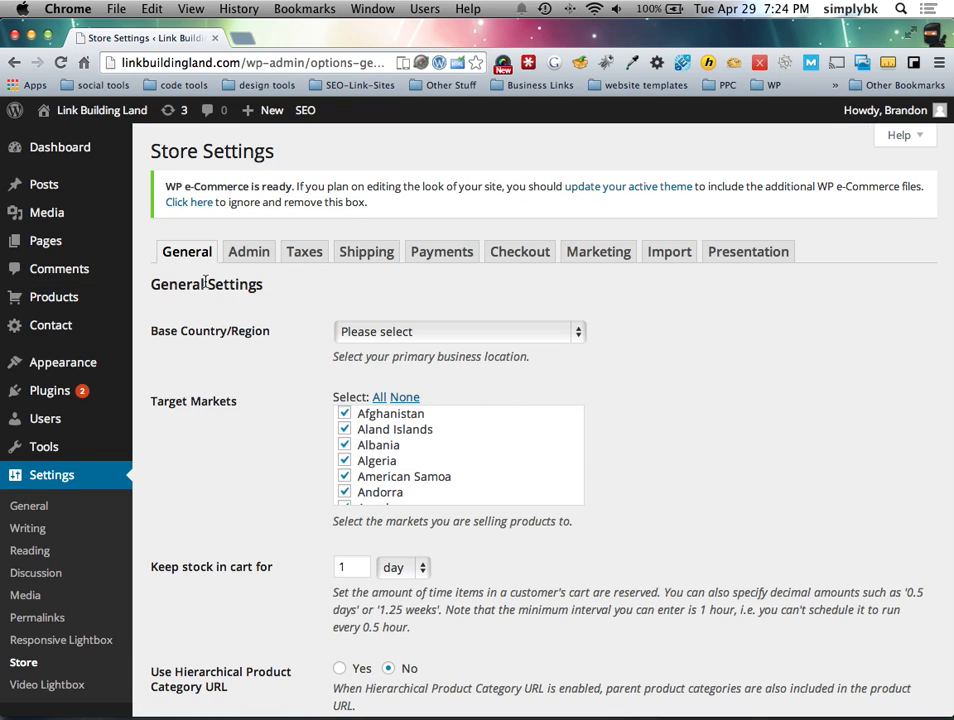
pyautogui.click(400, 331)
pyautogui.scroll(-20, 417, 505)
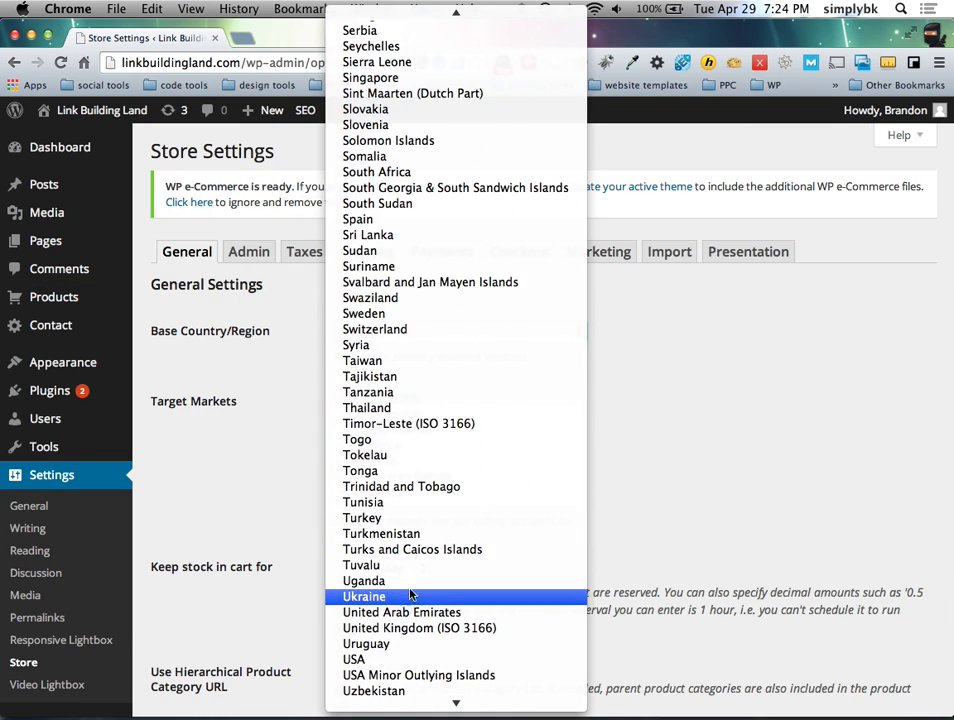
pyautogui.scroll(-3, 398, 660)
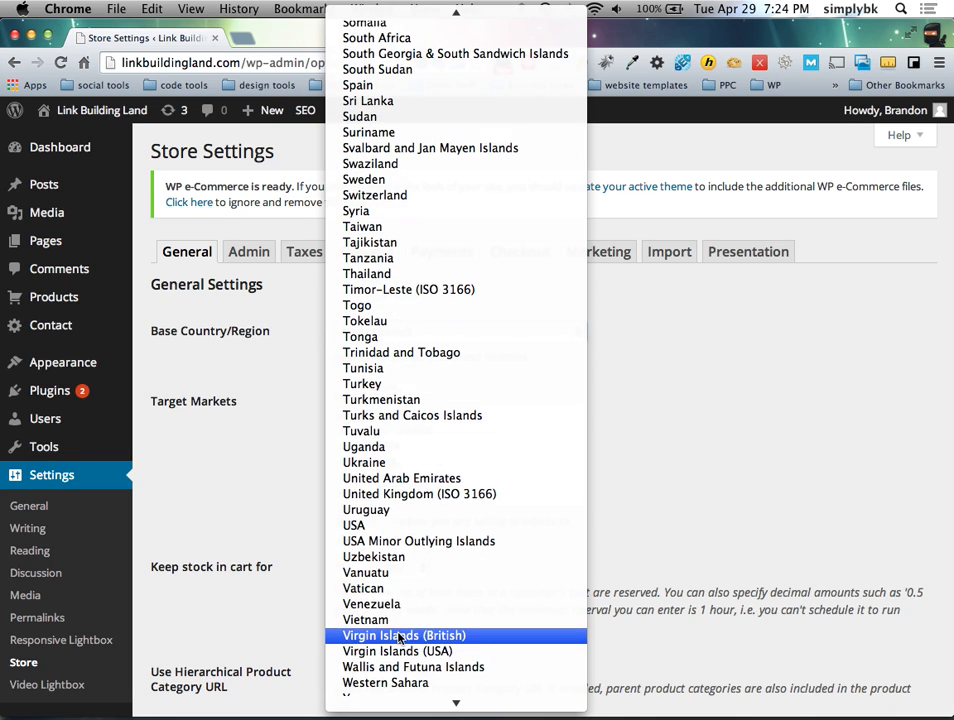
pyautogui.click(396, 512)
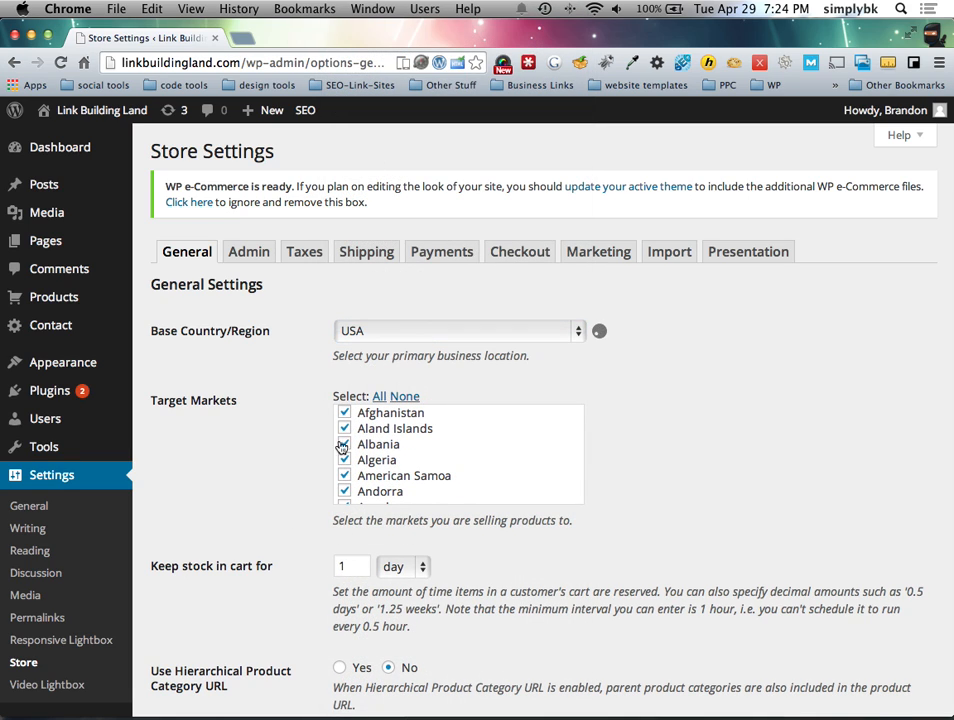
# Step: Clear all Target Markets, then tick USA as the only target market
pyautogui.scroll(-3, 430, 440)
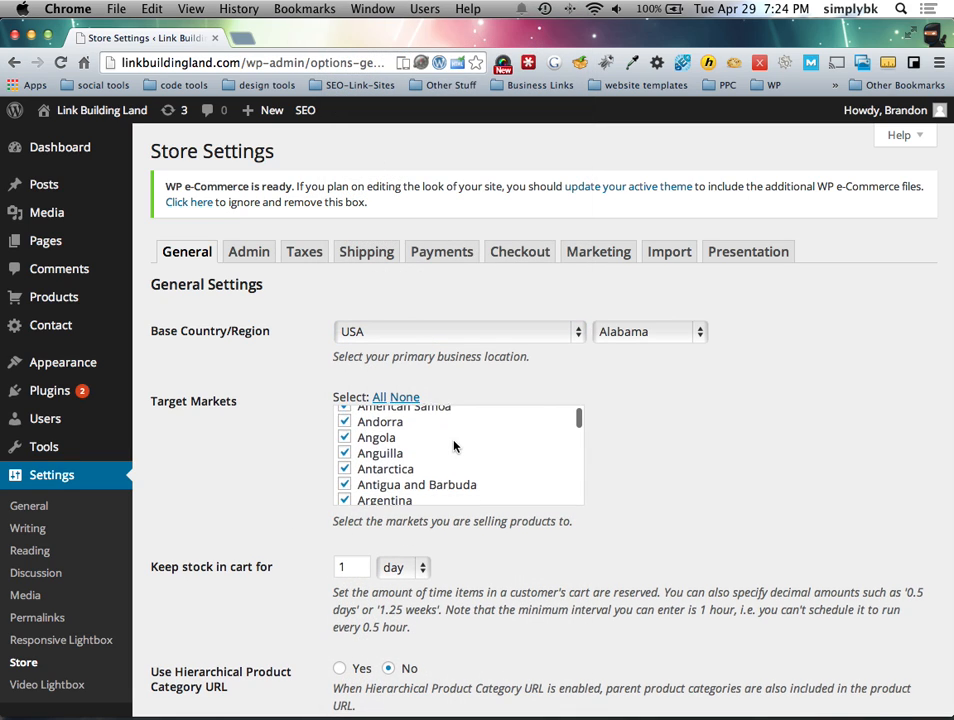
pyautogui.click(405, 401)
pyautogui.scroll(-5, 395, 440)
pyautogui.scroll(-15, 395, 450)
pyautogui.scroll(-15, 395, 450)
pyautogui.scroll(-15, 395, 450)
pyautogui.scroll(-5, 393, 450)
pyautogui.scroll(1, 392, 452)
pyautogui.click(349, 445)
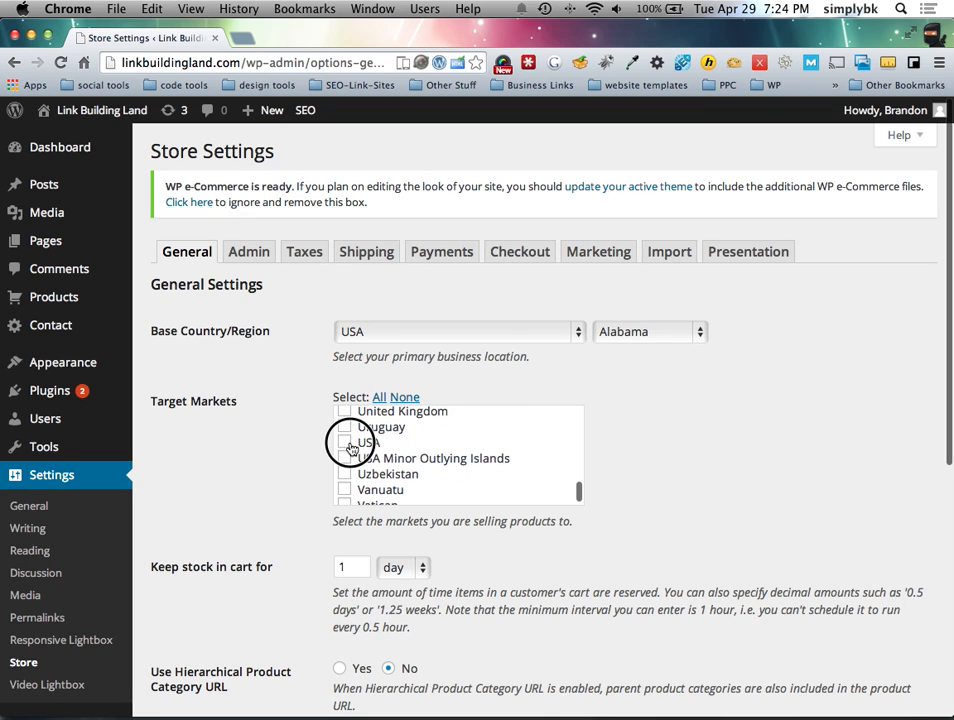
# Step: Type 1 into the cart item reservation time field and read its help text
pyautogui.scroll(-5, 267, 447)
pyautogui.click(341, 323)
pyautogui.write('1')
pyautogui.scroll(1, 347, 325)
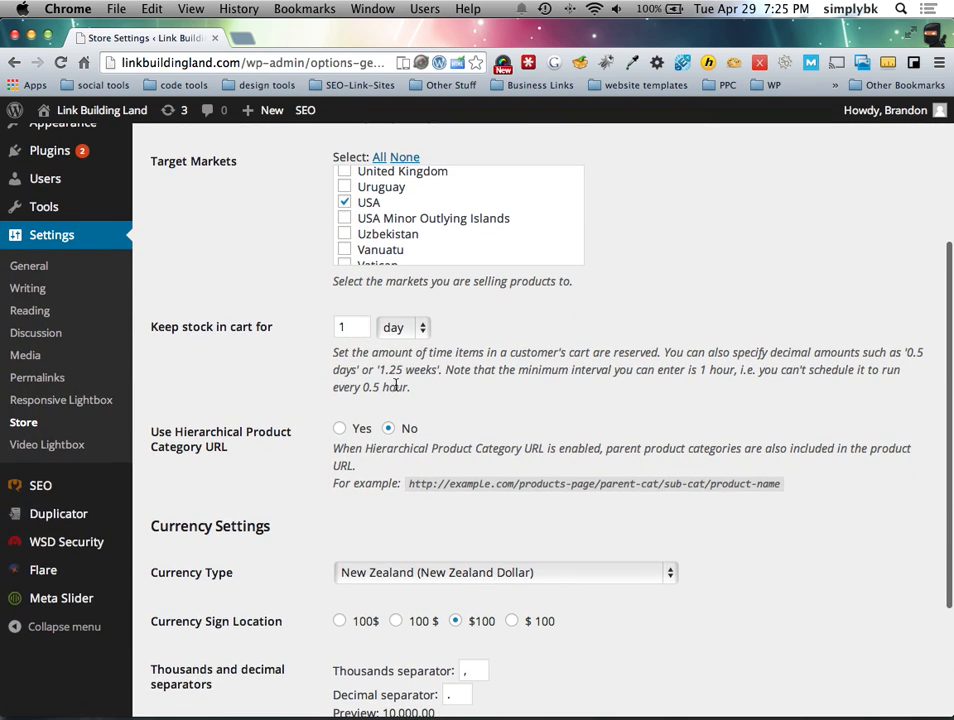
pyautogui.moveTo(336, 355); pyautogui.dragTo(494, 370)
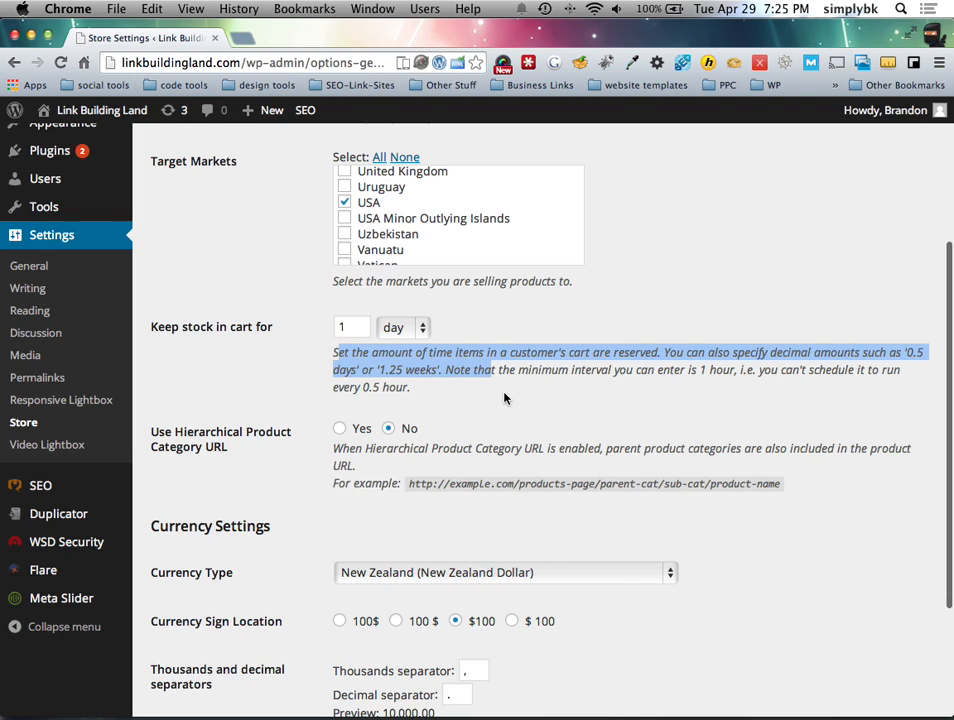
pyautogui.click(520, 395)
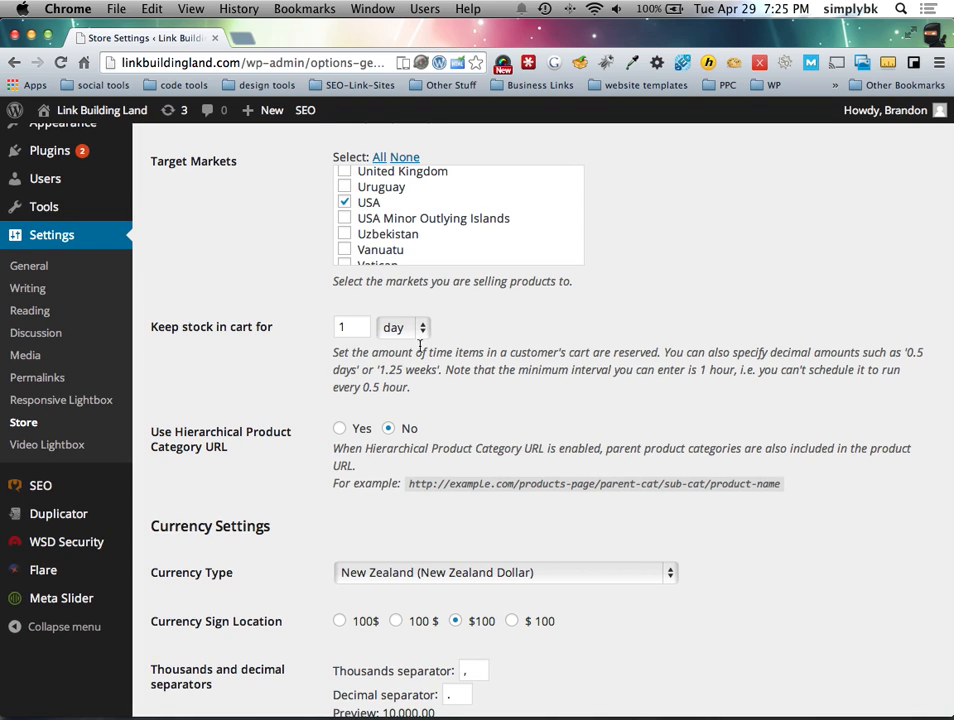
# Step: Re-check the cart reservation field and help text, then review the sub-cat example URL
pyautogui.scroll(1, 420, 300)
pyautogui.click(351, 333)
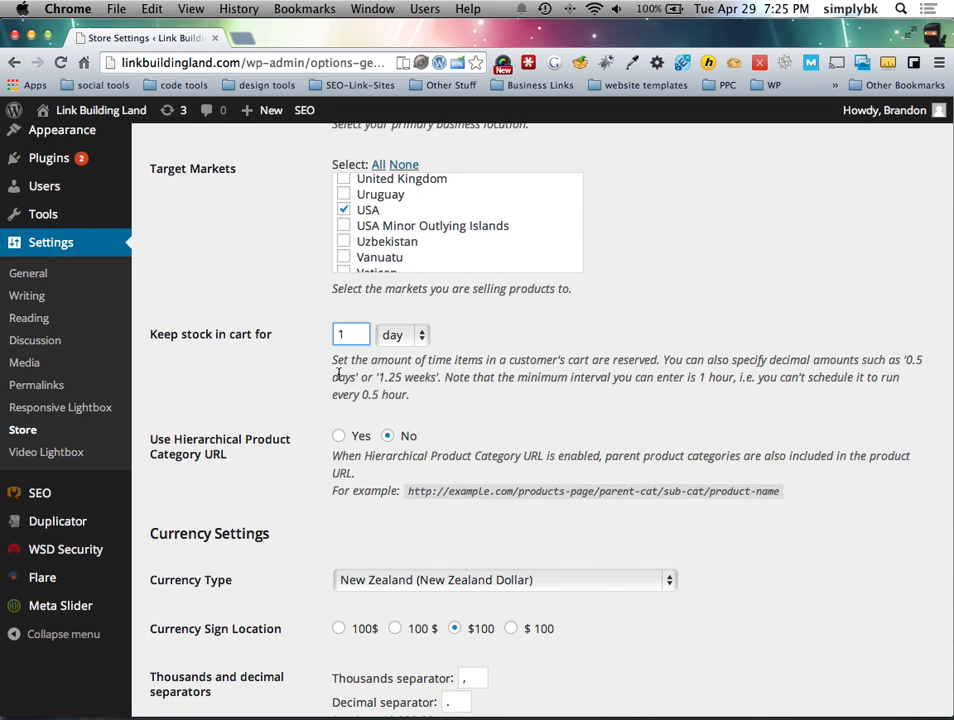
pyautogui.moveTo(333, 359); pyautogui.dragTo(493, 373)
pyautogui.click(493, 373)
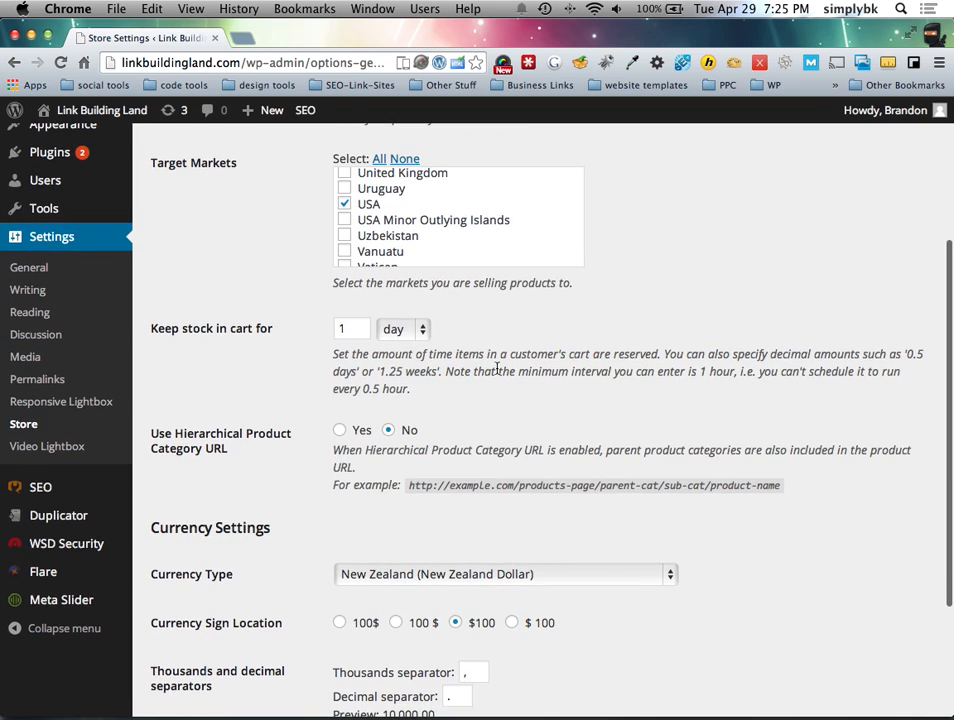
pyautogui.scroll(2, 494, 370)
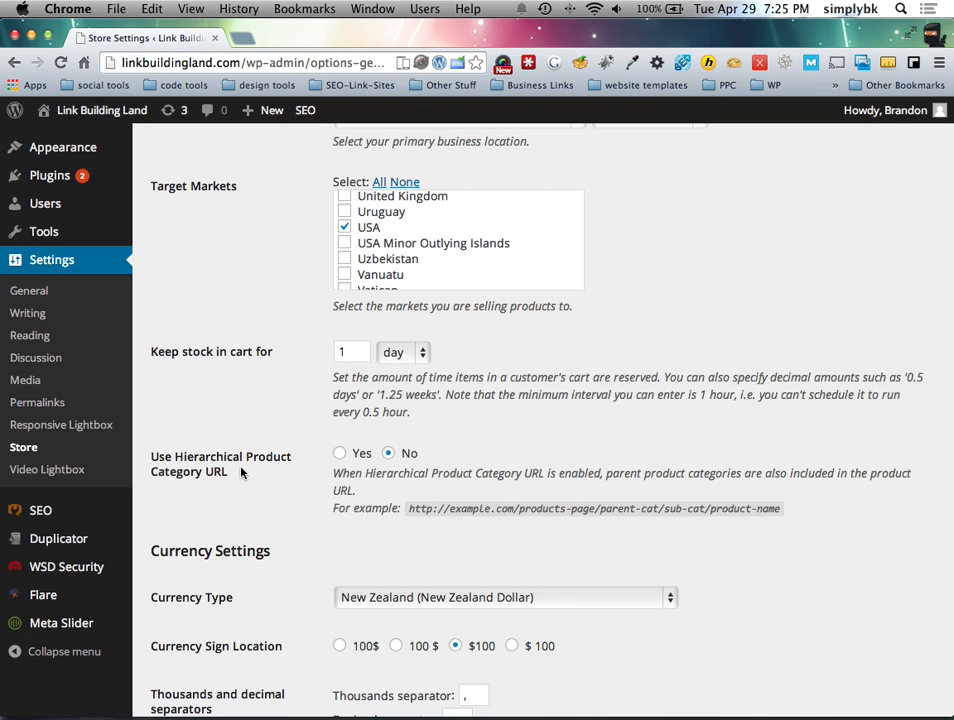
pyautogui.scroll(-2, 342, 485)
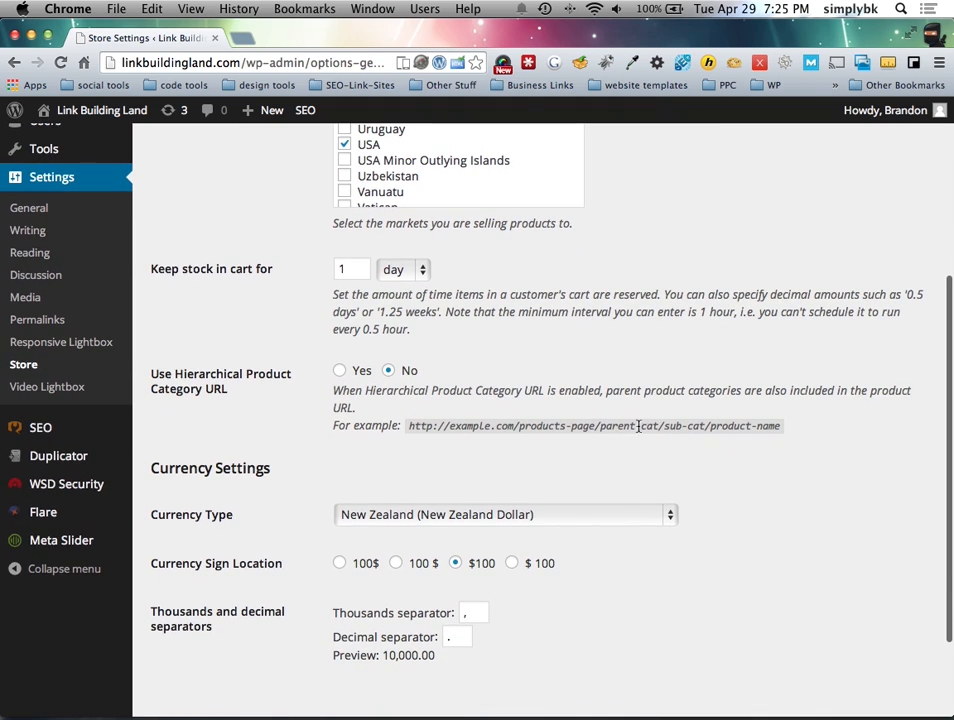
pyautogui.moveTo(705, 426); pyautogui.dragTo(664, 427)
pyautogui.click(352, 455)
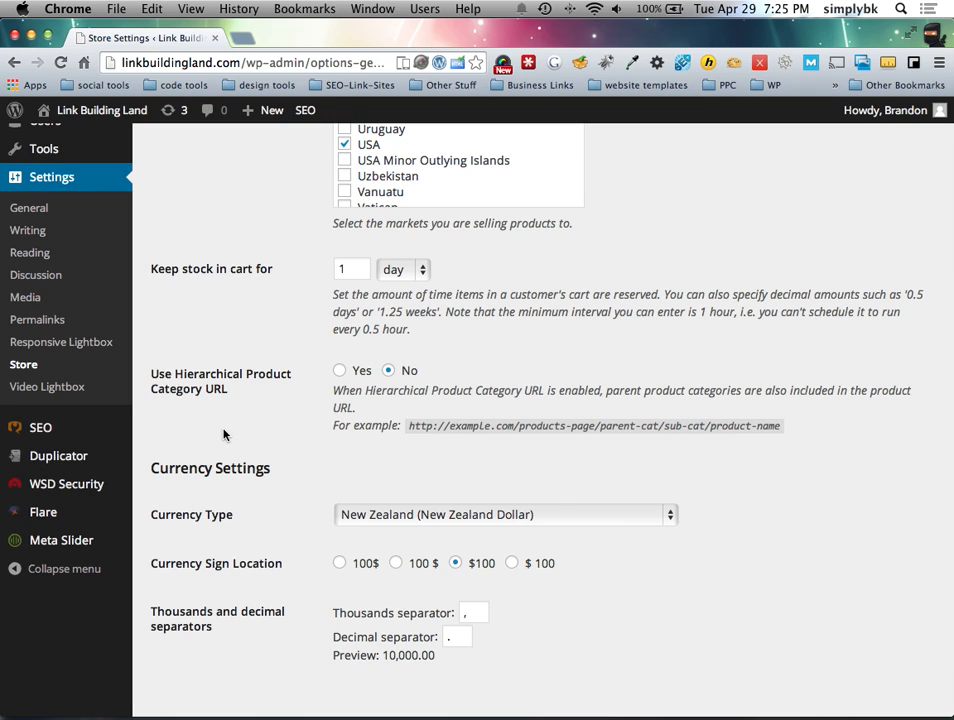
pyautogui.scroll(-4, 224, 434)
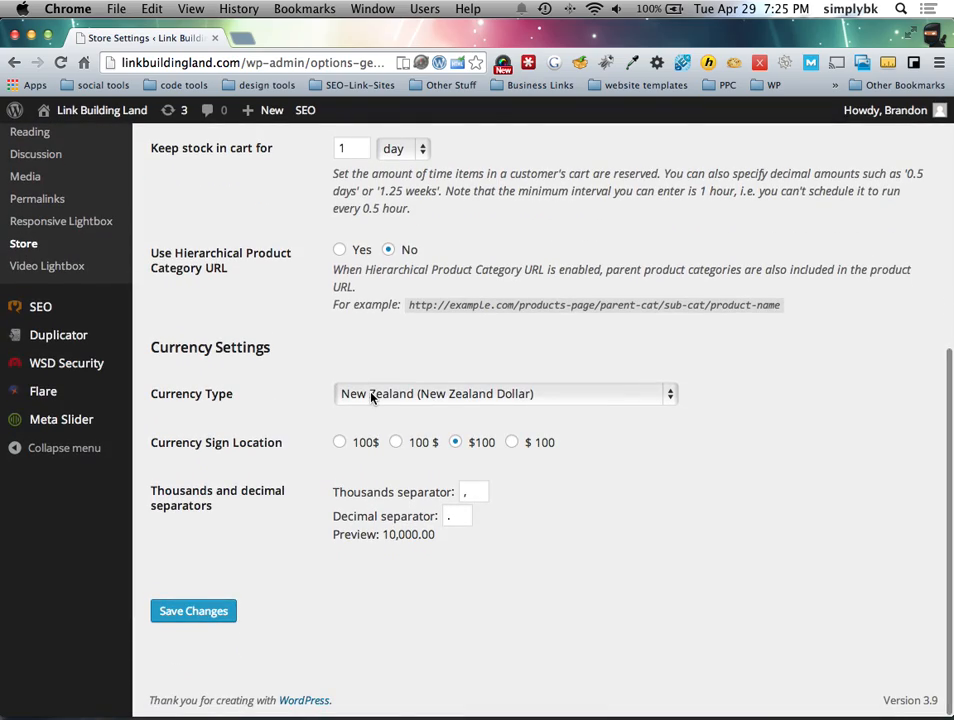
# Step: Set the Currency Type to USA (US Dollar) and save the store settings
pyautogui.click(371, 397)
pyautogui.scroll(-10, 392, 455)
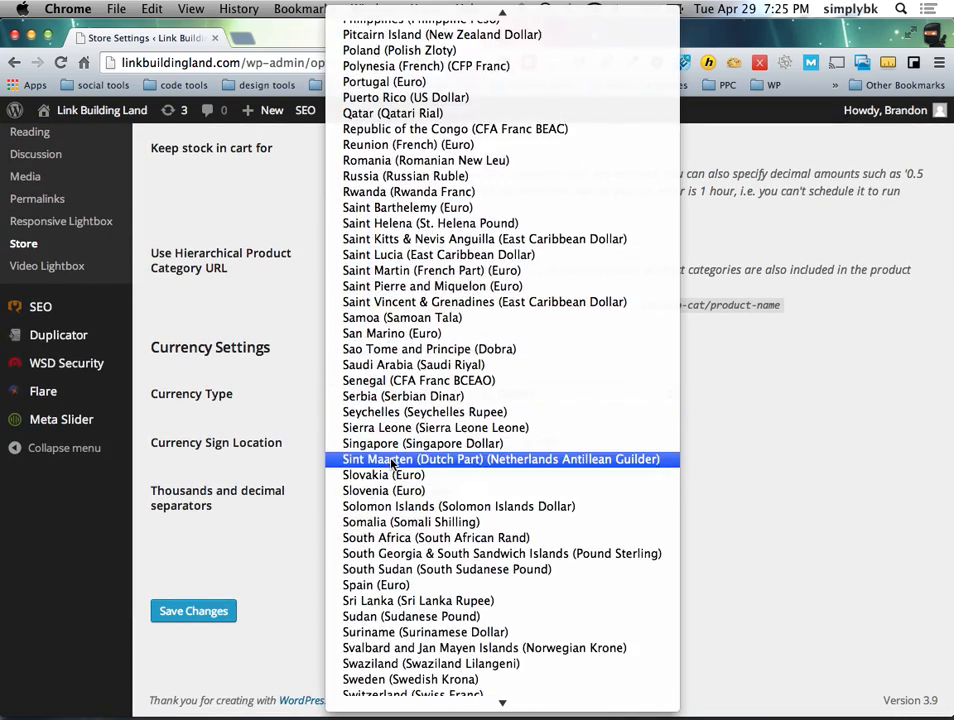
pyautogui.scroll(-8, 392, 462)
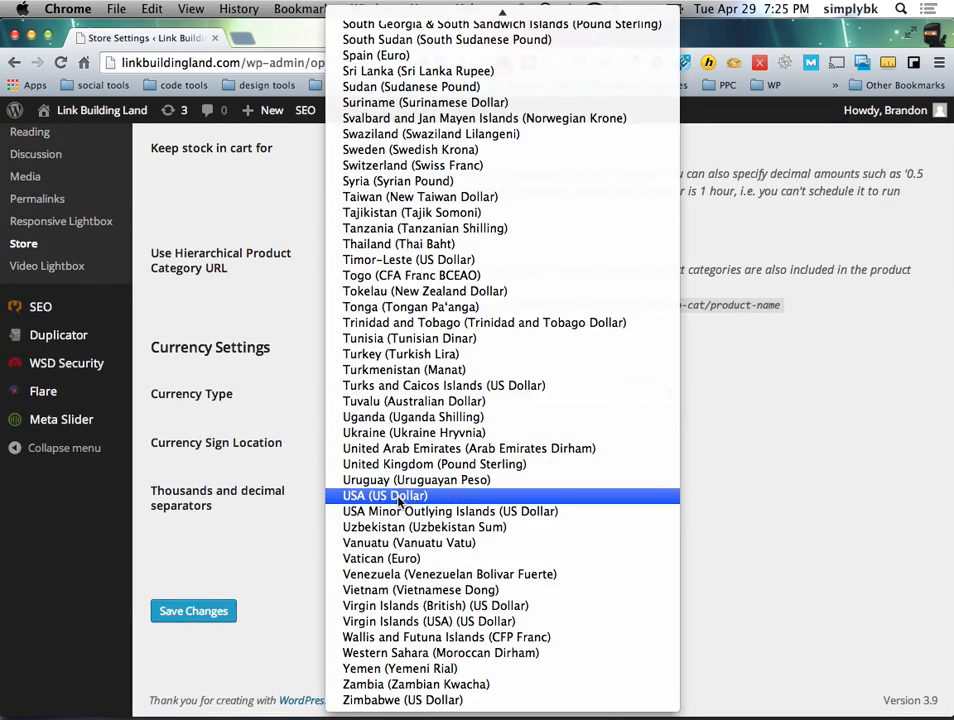
pyautogui.click(400, 497)
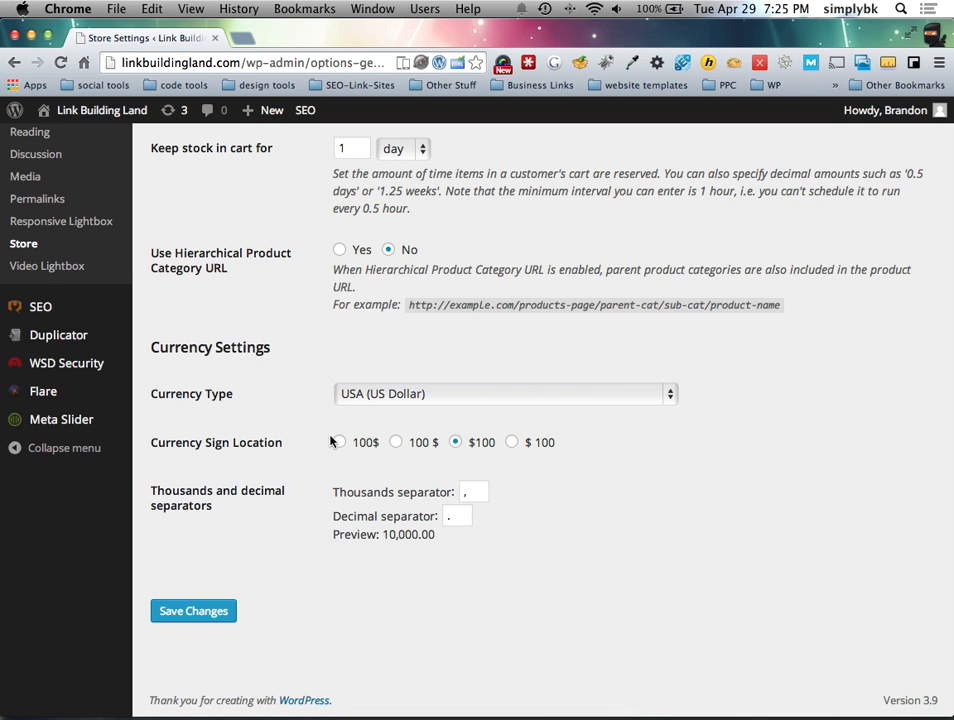
pyautogui.scroll(-1, 341, 441)
pyautogui.scroll(1, 392, 463)
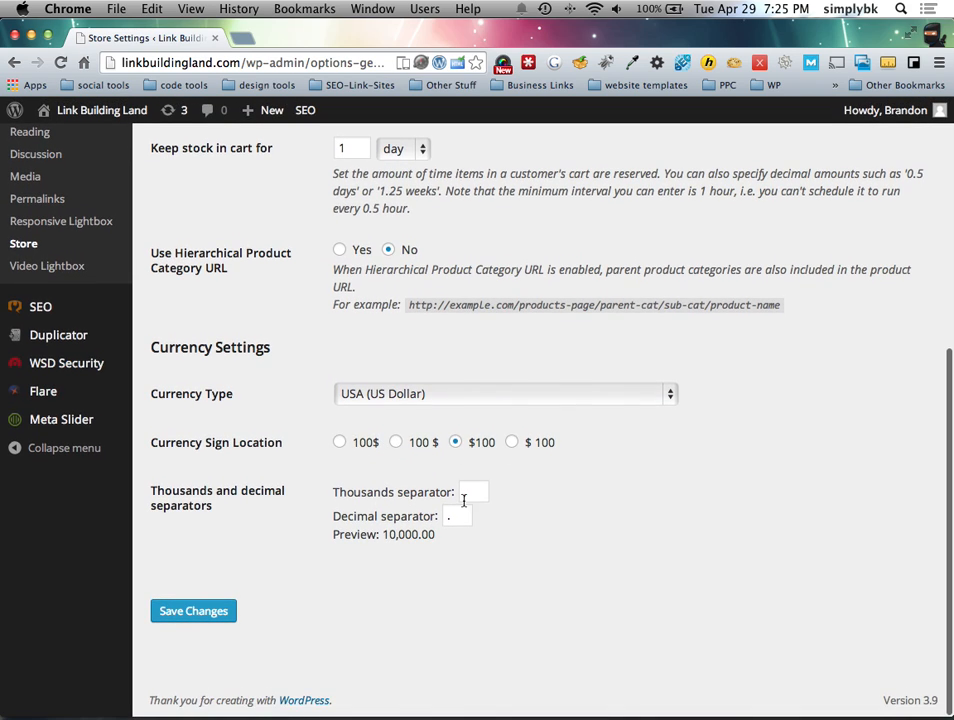
pyautogui.click(192, 613)
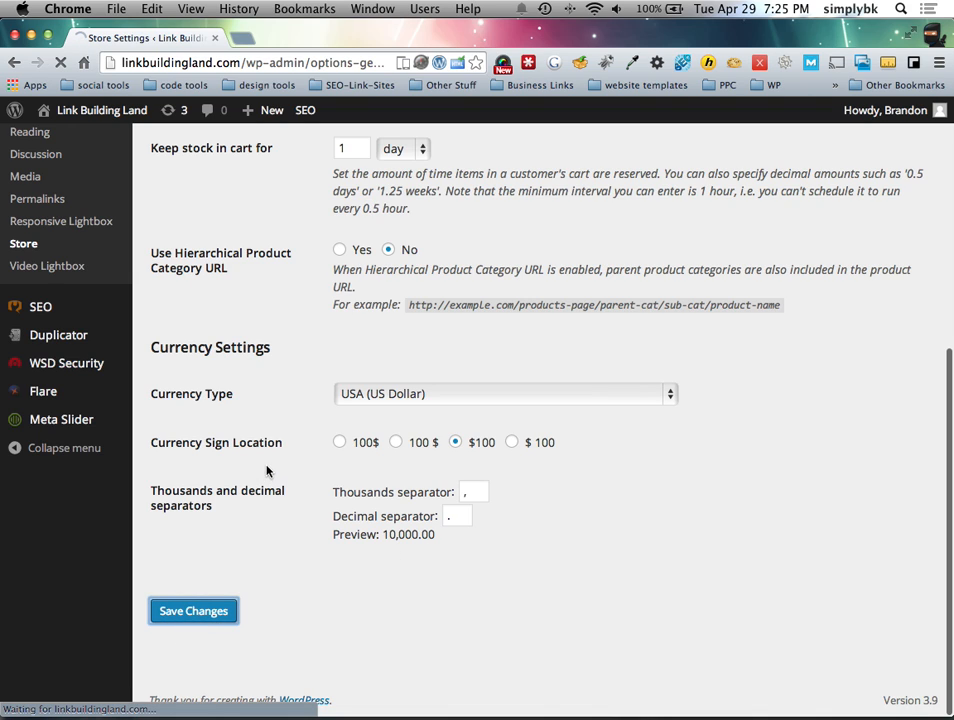
pyautogui.scroll(1, 266, 476)
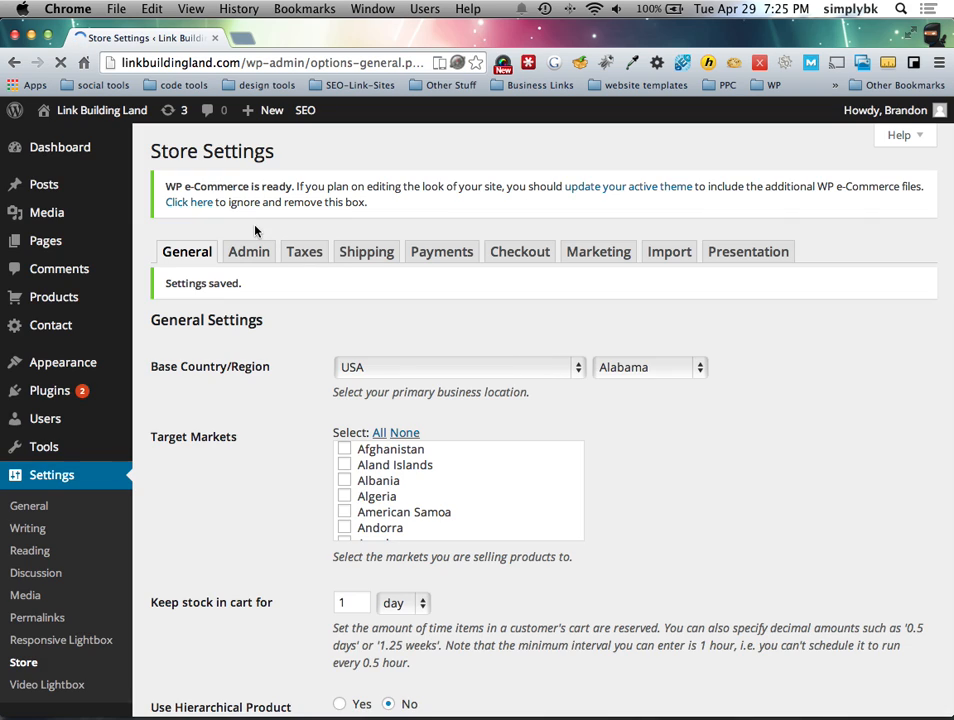
pyautogui.click(251, 254)
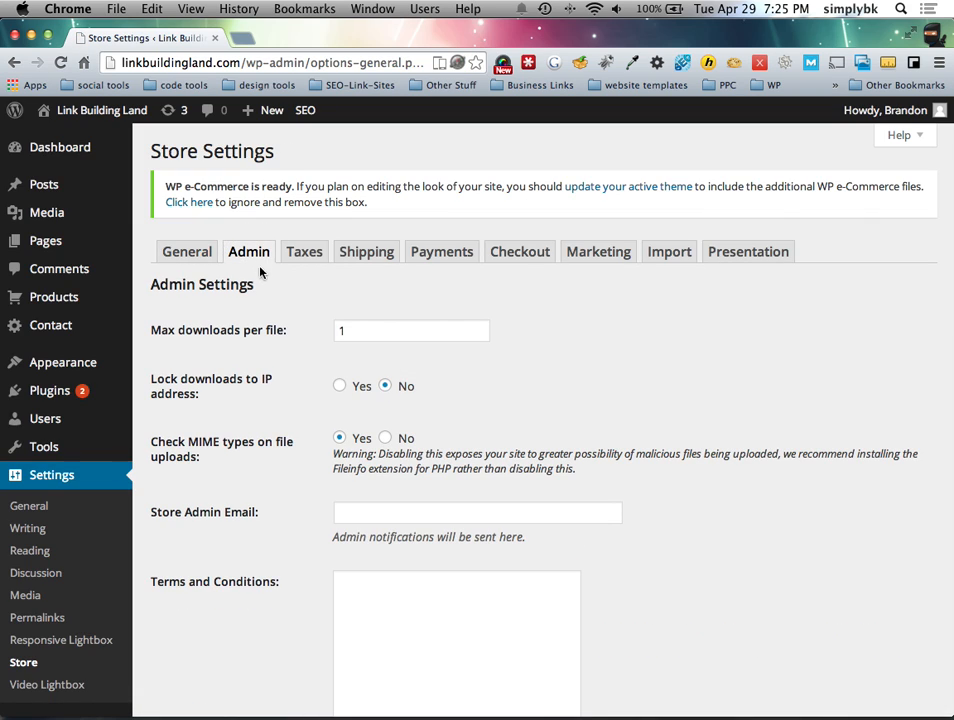
pyautogui.click(341, 330)
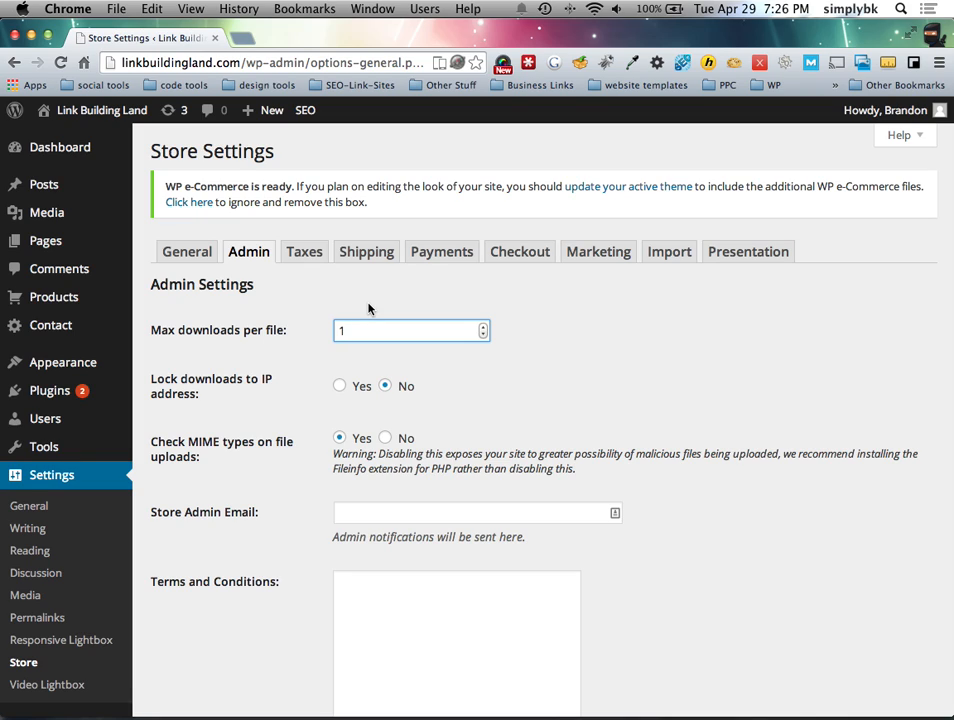
pyautogui.click(339, 386)
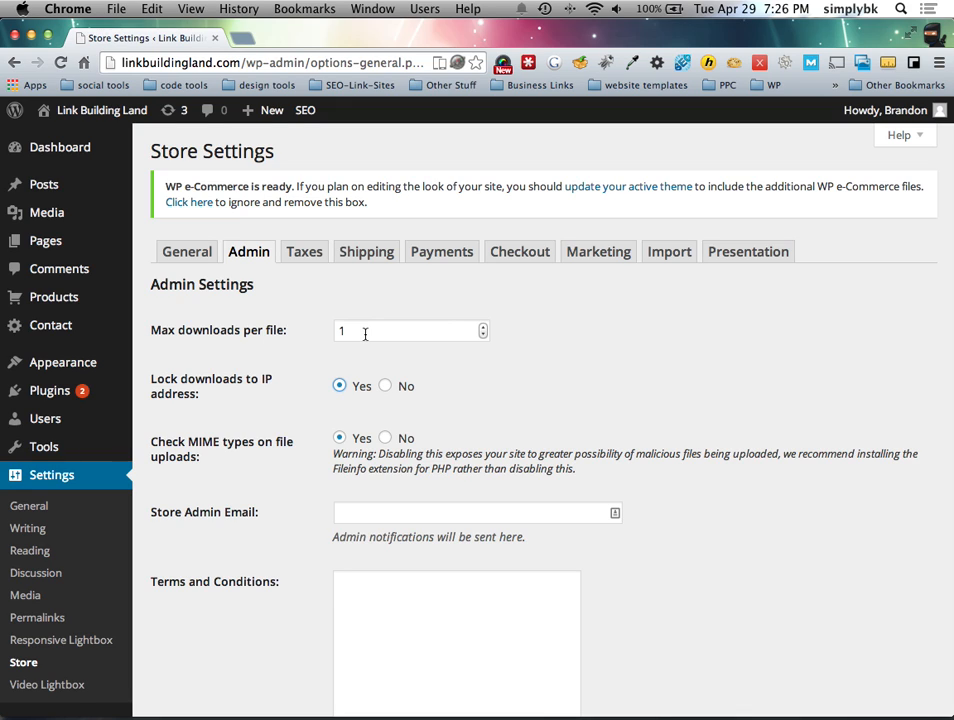
pyautogui.click(386, 386)
pyautogui.scroll(-3, 228, 337)
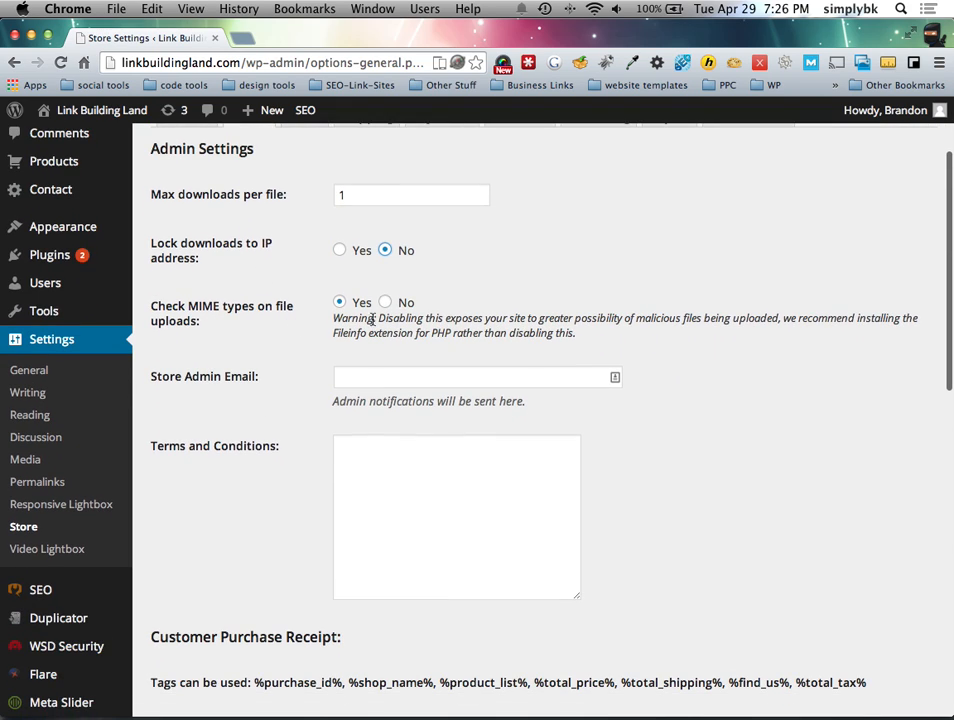
pyautogui.moveTo(454, 333); pyautogui.dragTo(415, 334)
pyautogui.click(464, 334)
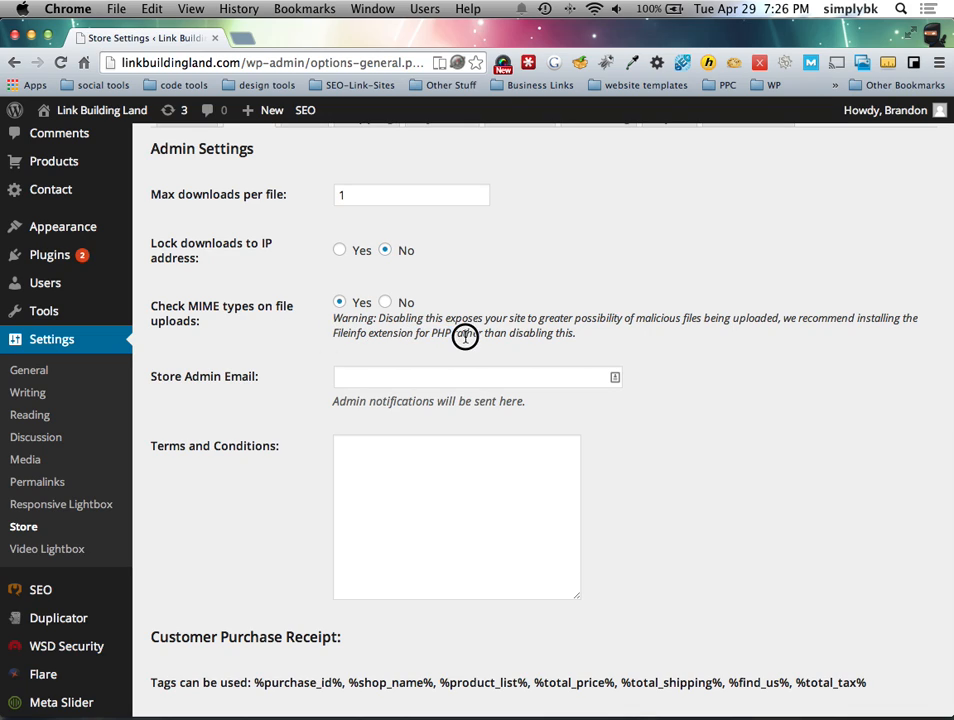
pyautogui.moveTo(458, 332); pyautogui.dragTo(432, 335)
pyautogui.click(449, 331)
pyautogui.click(284, 344)
pyautogui.moveTo(192, 307); pyautogui.dragTo(227, 334)
pyautogui.click(220, 337)
# Step: Enter the store's support e-mail address as the Store Admin Email
pyautogui.scroll(-2, 250, 410)
pyautogui.click(364, 303)
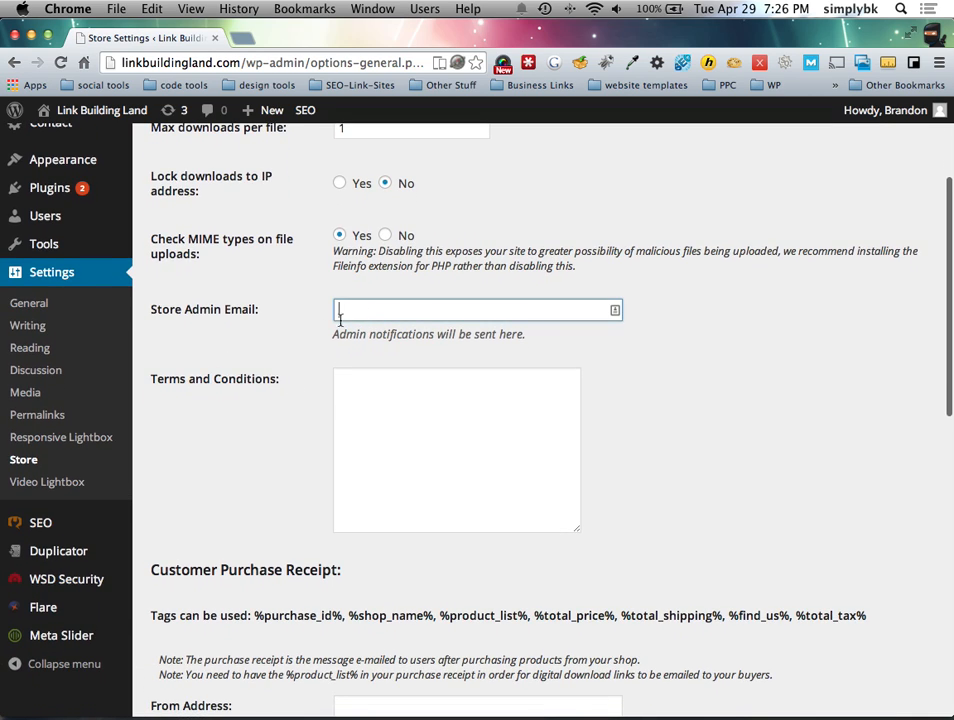
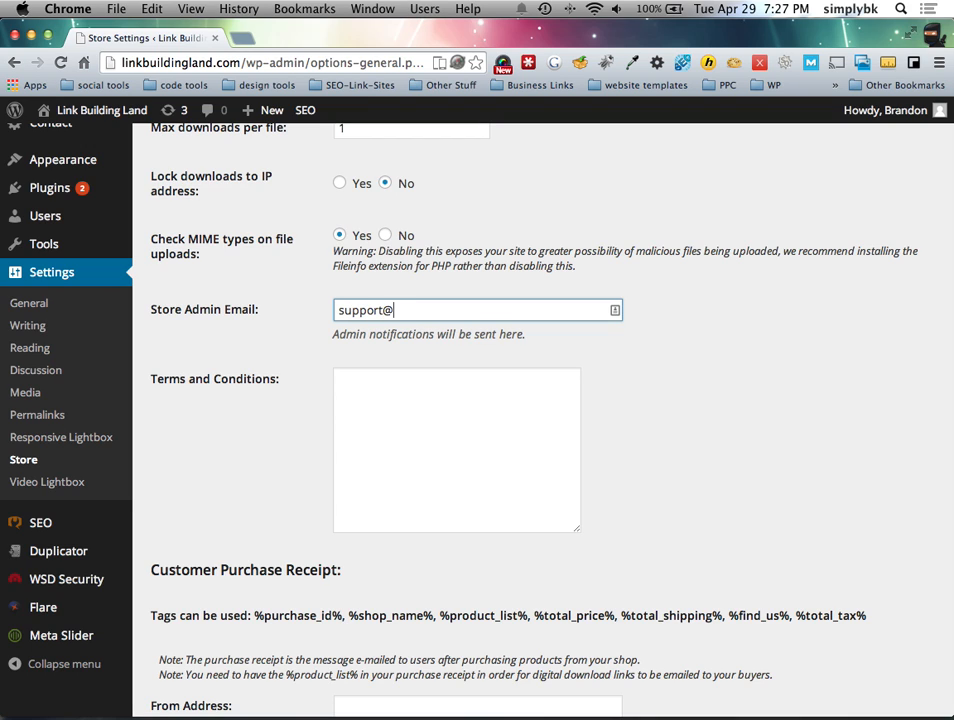
# Step: Set Terms and Conditions to 'Do you accept this transaction'
pyautogui.press('Tab')
pyautogui.scroll(-3, 283, 458)
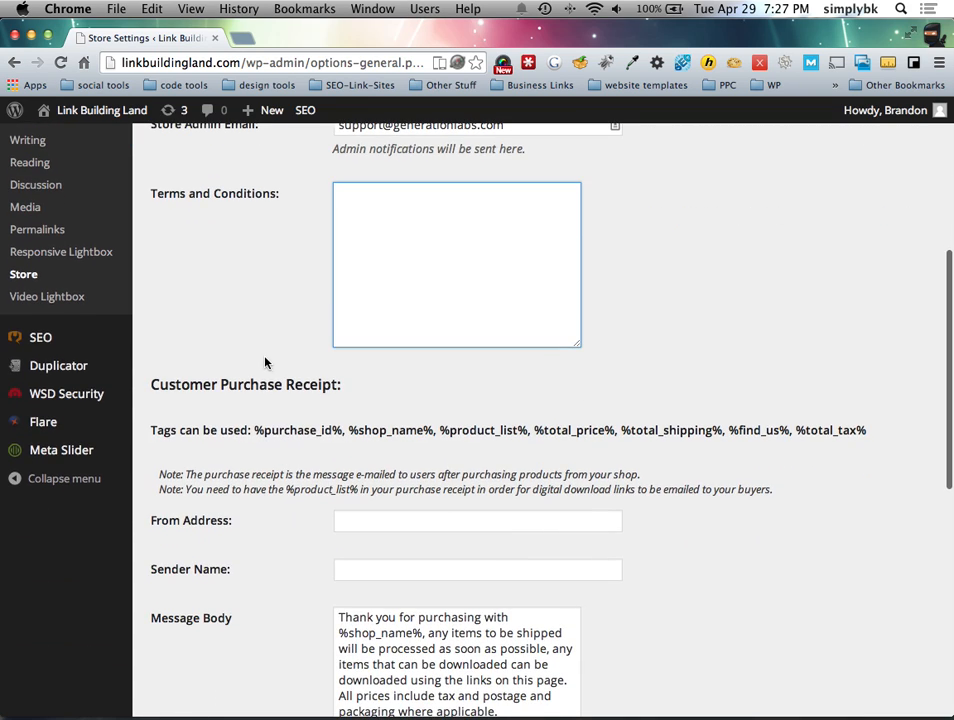
pyautogui.write('Do you accept this transaction.')
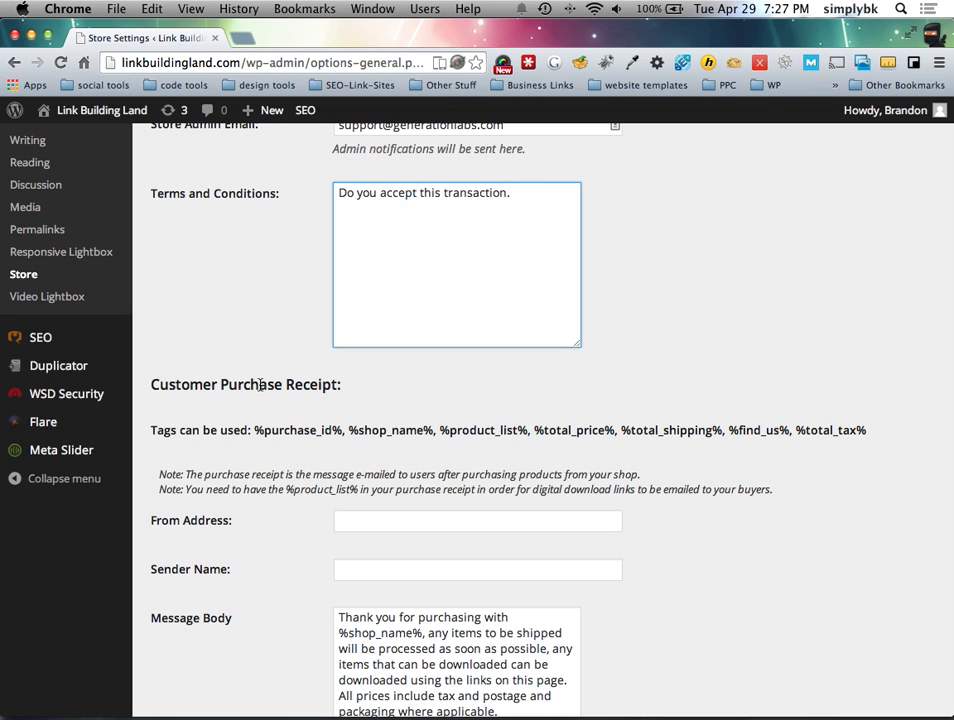
pyautogui.scroll(-5, 265, 385)
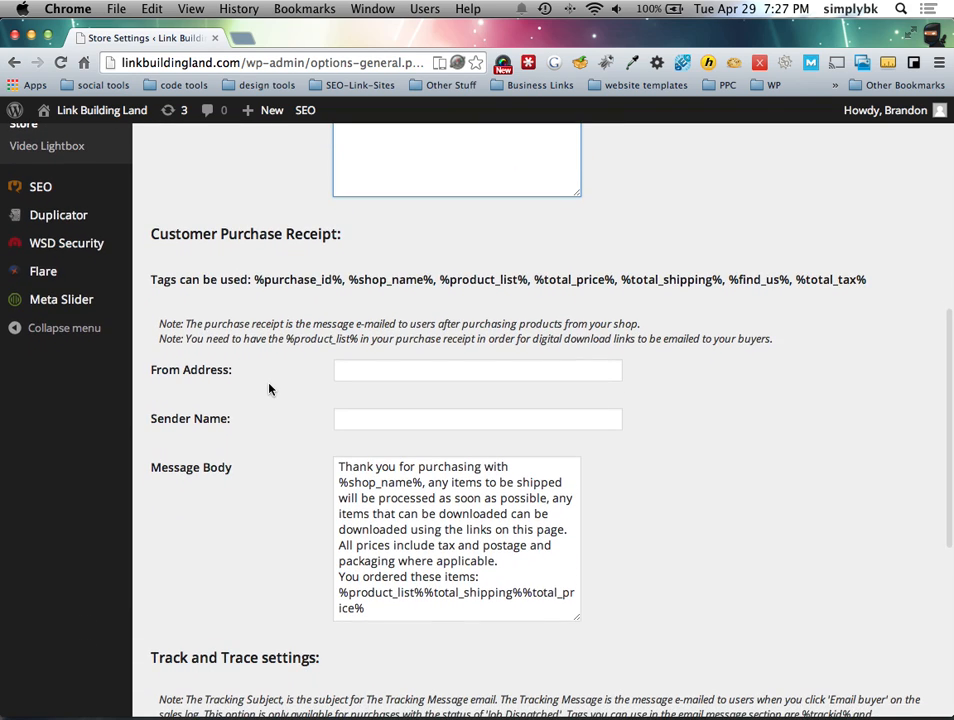
# Step: Review the Customer Purchase Receipt message and its tags like %shop_name% and the product list
pyautogui.scroll(-2, 269, 389)
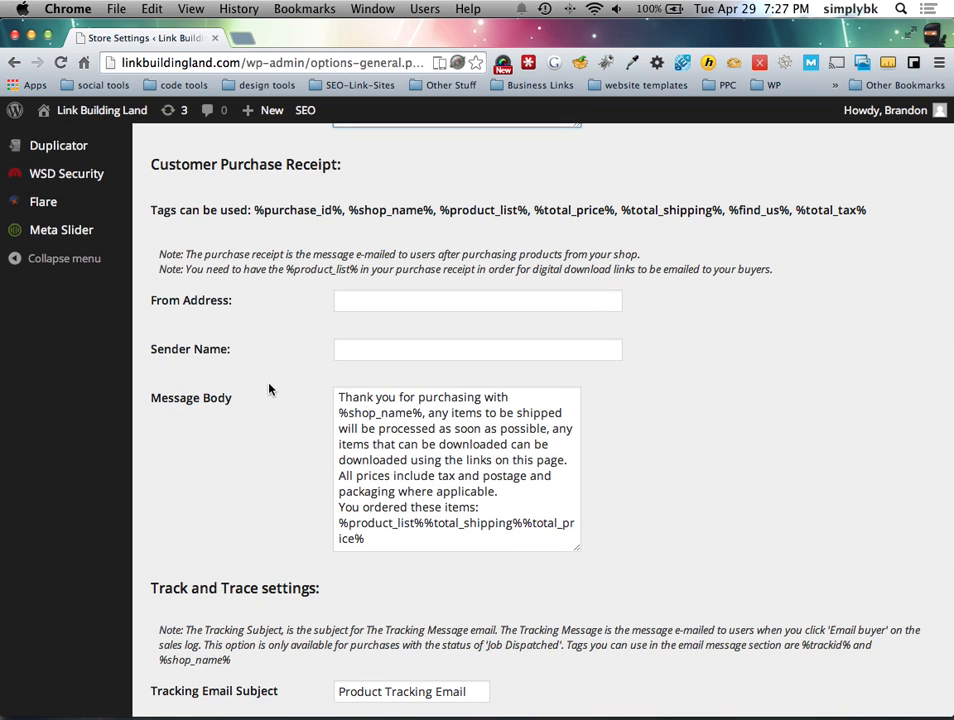
pyautogui.scroll(9, 269, 389)
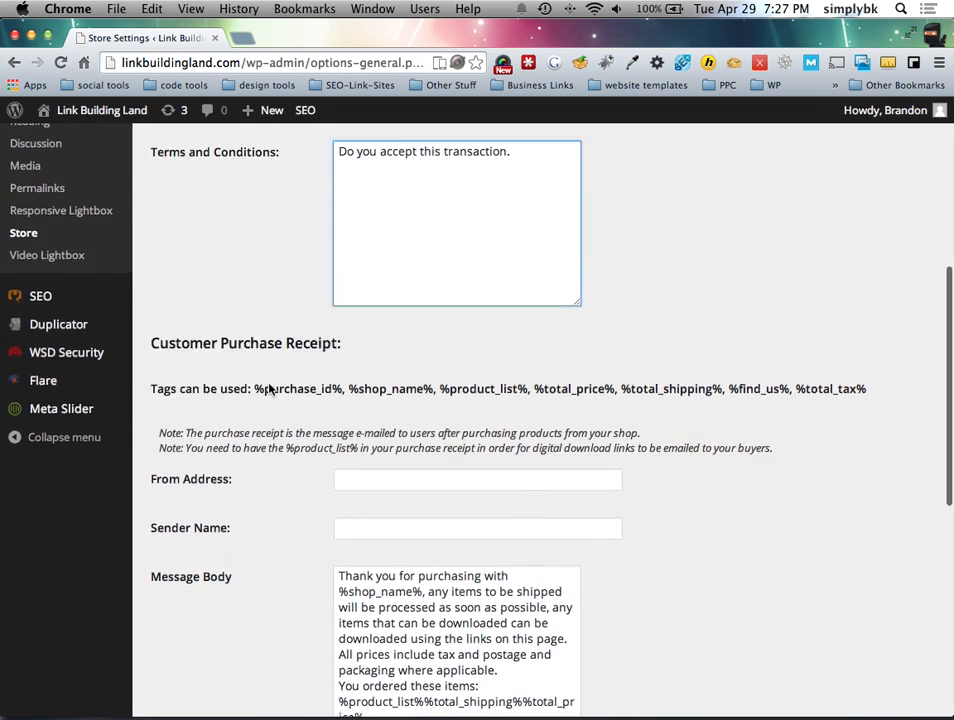
pyautogui.scroll(-10, 261, 474)
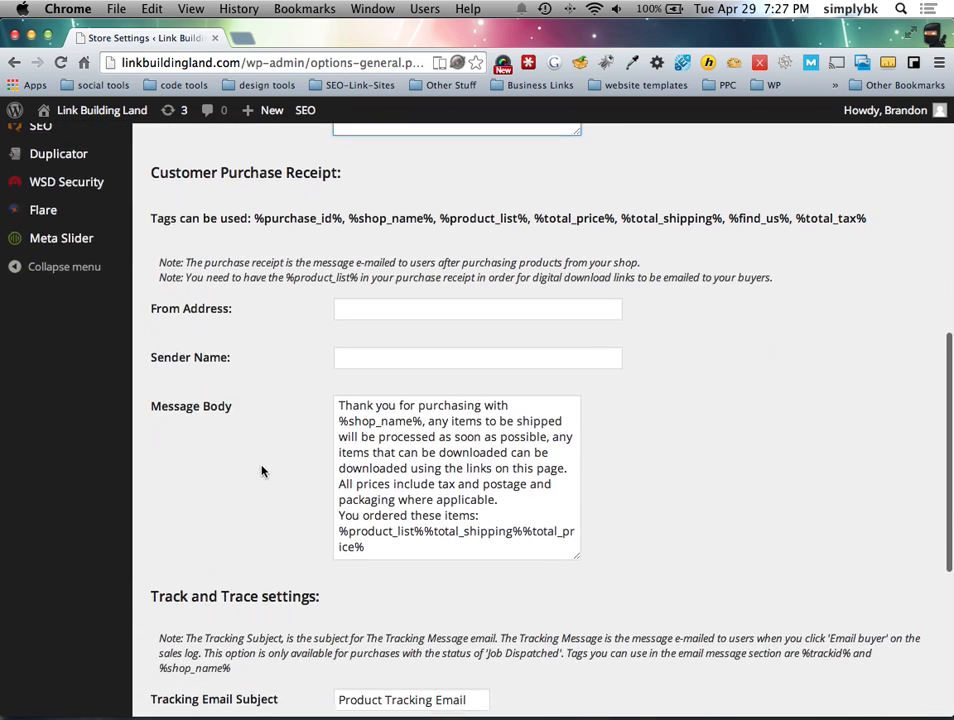
pyautogui.scroll(-1, 262, 469)
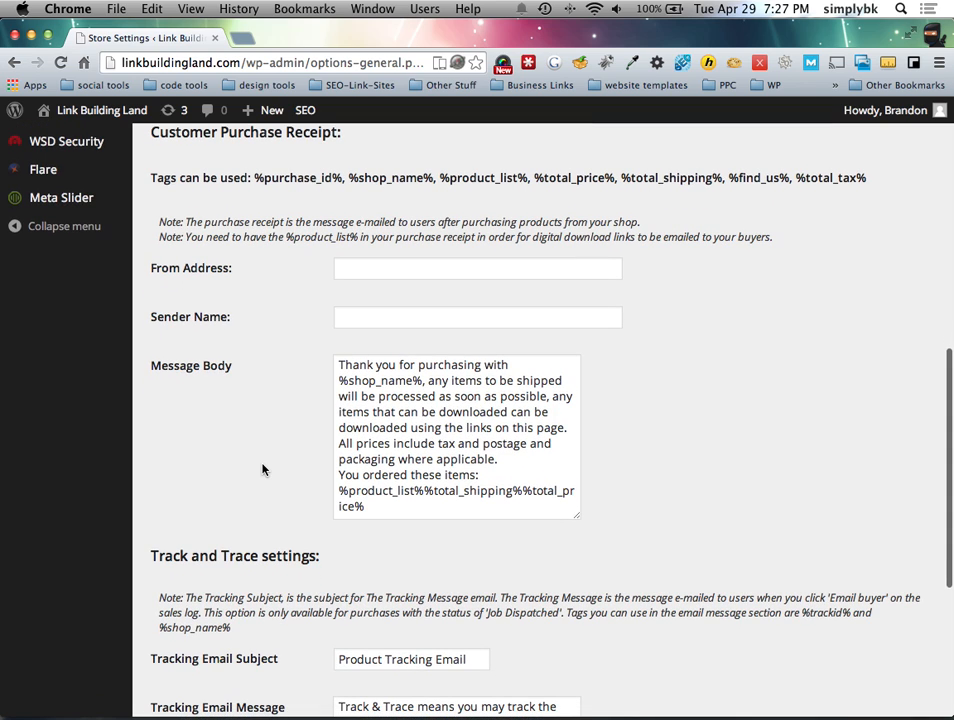
pyautogui.scroll(-1, 262, 469)
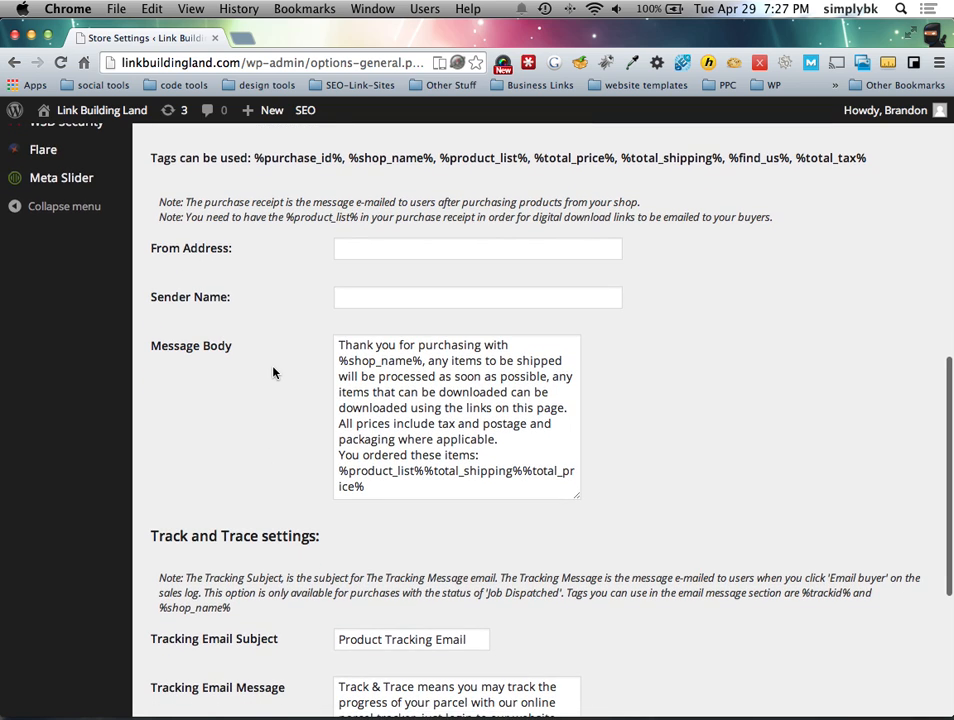
pyautogui.scroll(3, 273, 373)
pyautogui.scroll(-1, 222, 302)
pyautogui.scroll(-2, 222, 302)
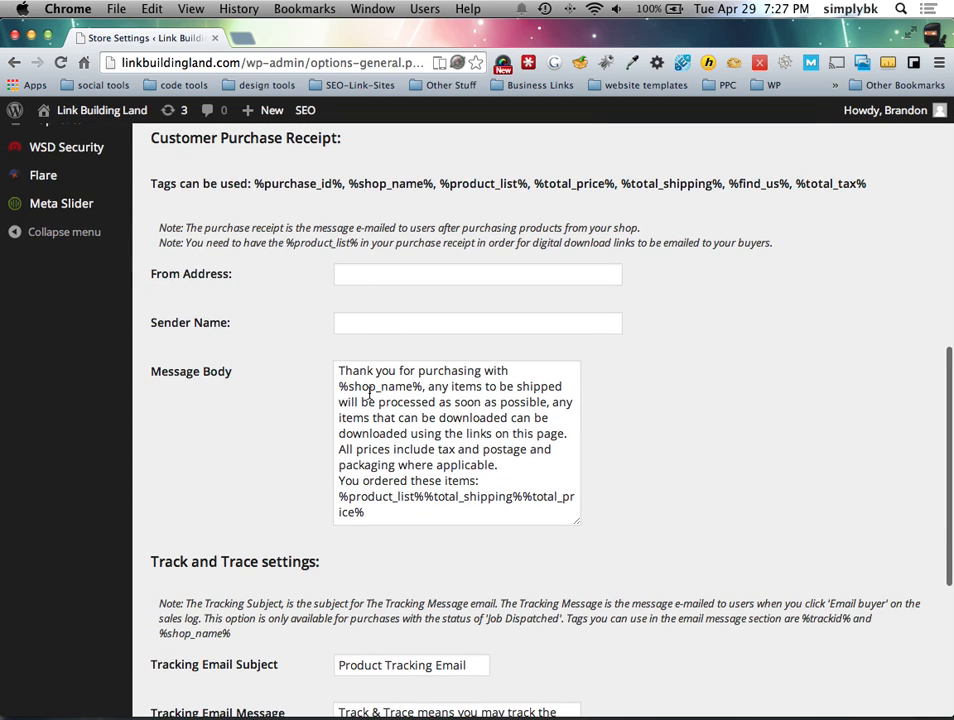
pyautogui.moveTo(254, 184); pyautogui.dragTo(890, 188)
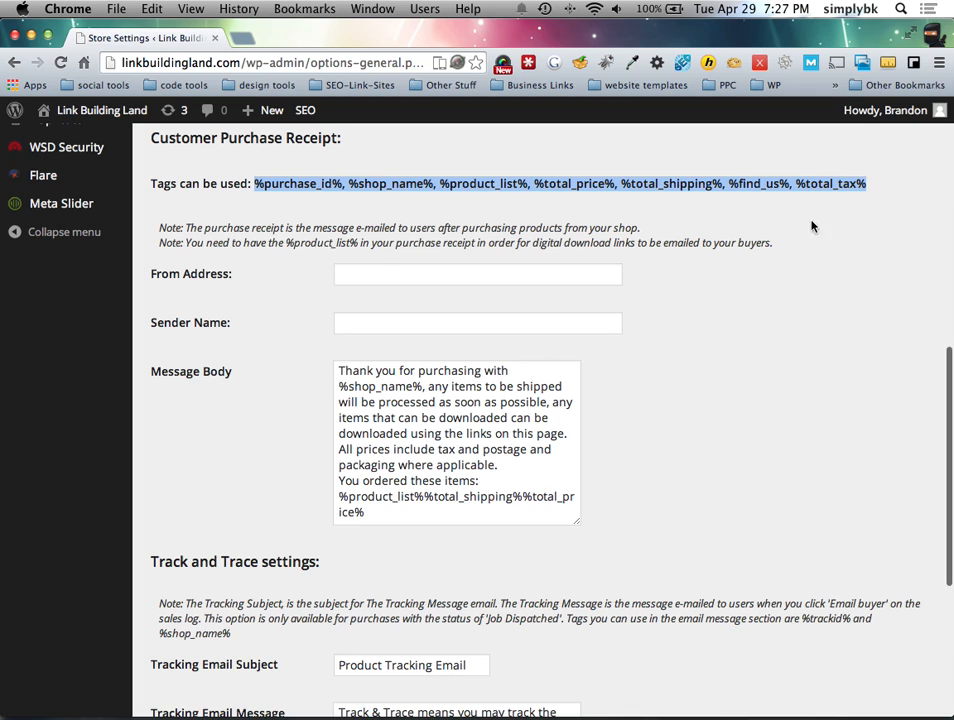
pyautogui.click(447, 420)
pyautogui.moveTo(340, 385); pyautogui.dragTo(420, 386)
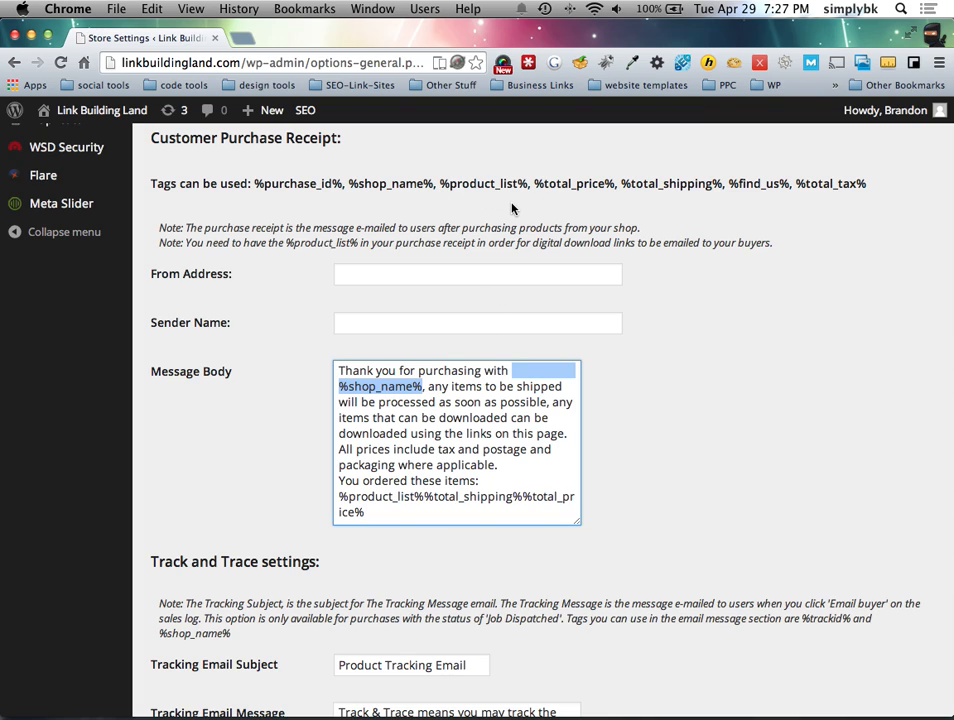
pyautogui.moveTo(348, 496); pyautogui.dragTo(562, 494)
pyautogui.click(404, 517)
pyautogui.scroll(1, 399, 516)
pyautogui.moveTo(396, 518); pyautogui.dragTo(324, 486)
pyautogui.click(280, 483)
pyautogui.scroll(-5, 279, 484)
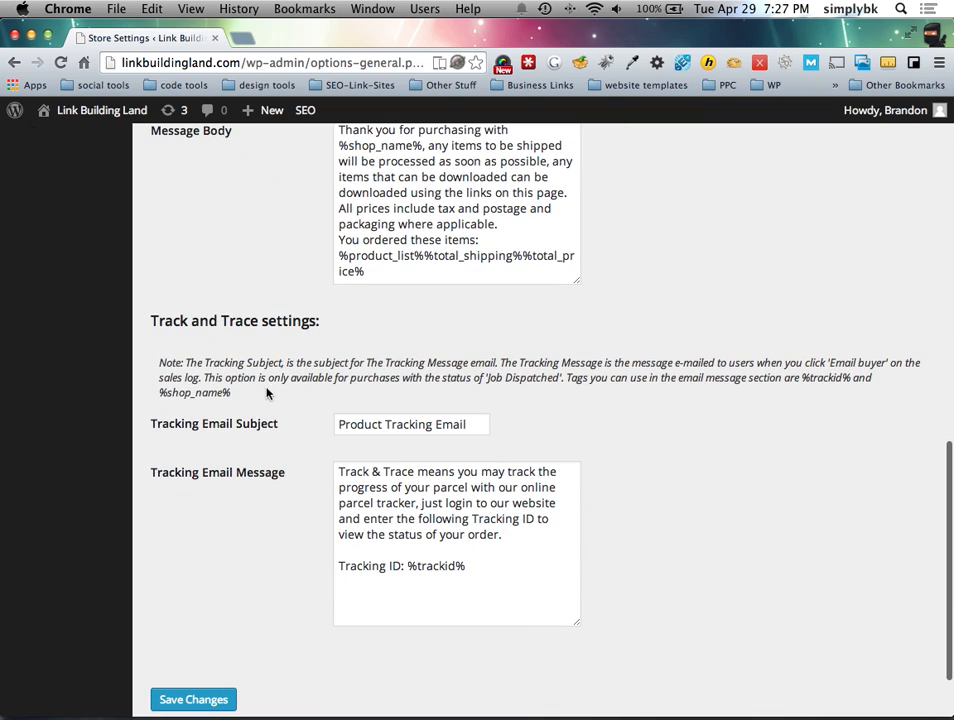
# Step: Add a colon after 'Tracking ID' before %trackid% in the tracking message and save
pyautogui.click(401, 567)
pyautogui.write(':')
pyautogui.moveTo(408, 567); pyautogui.dragTo(463, 566)
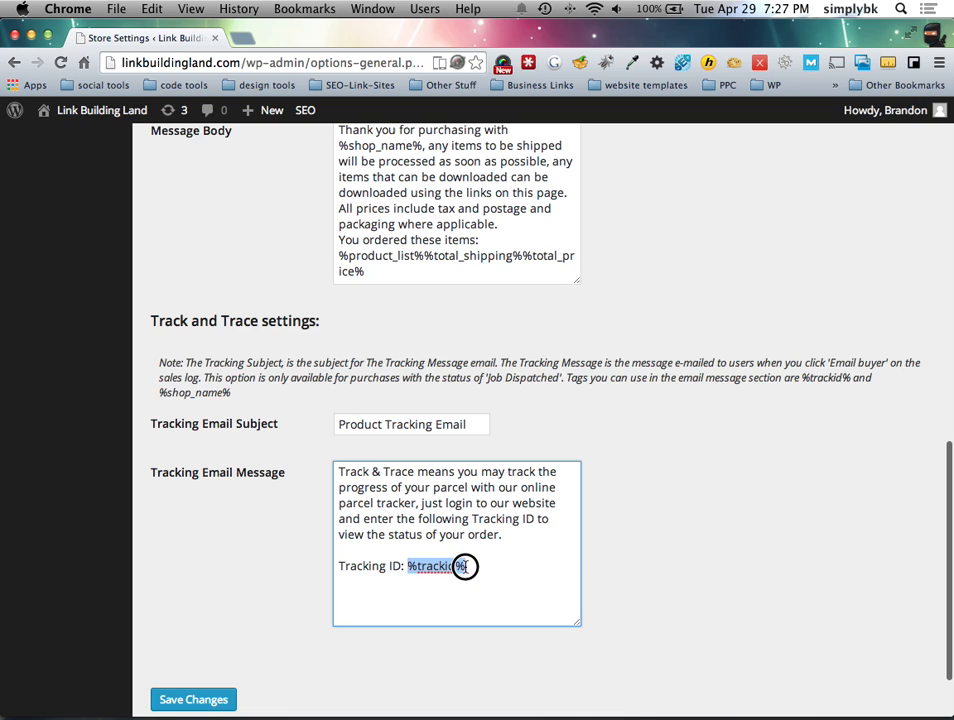
pyautogui.scroll(-2, 296, 505)
pyautogui.click(296, 505)
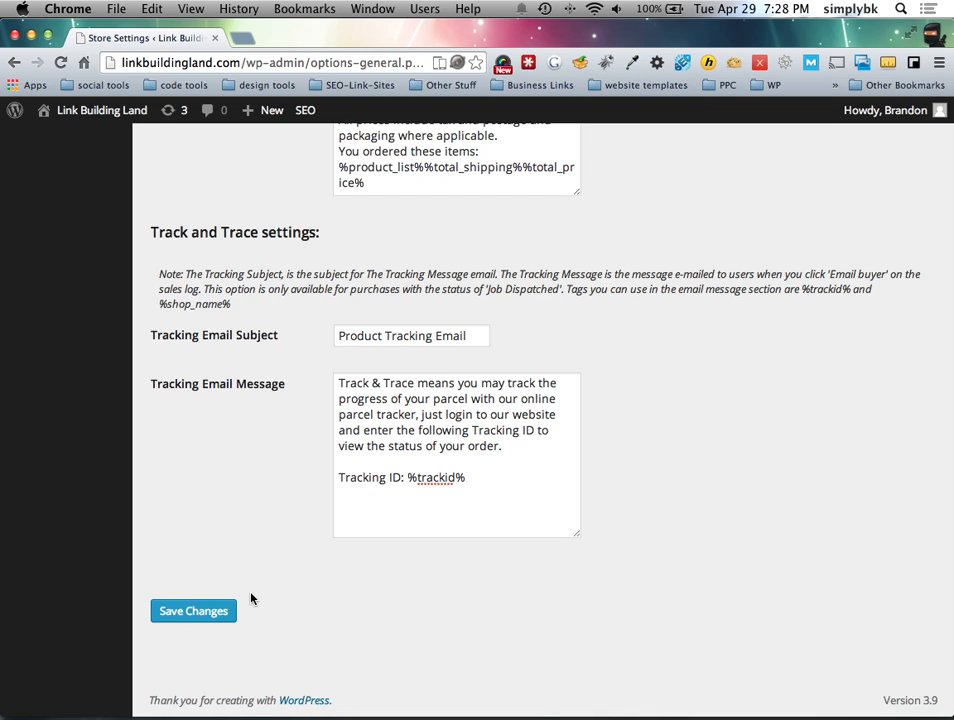
pyautogui.click(195, 611)
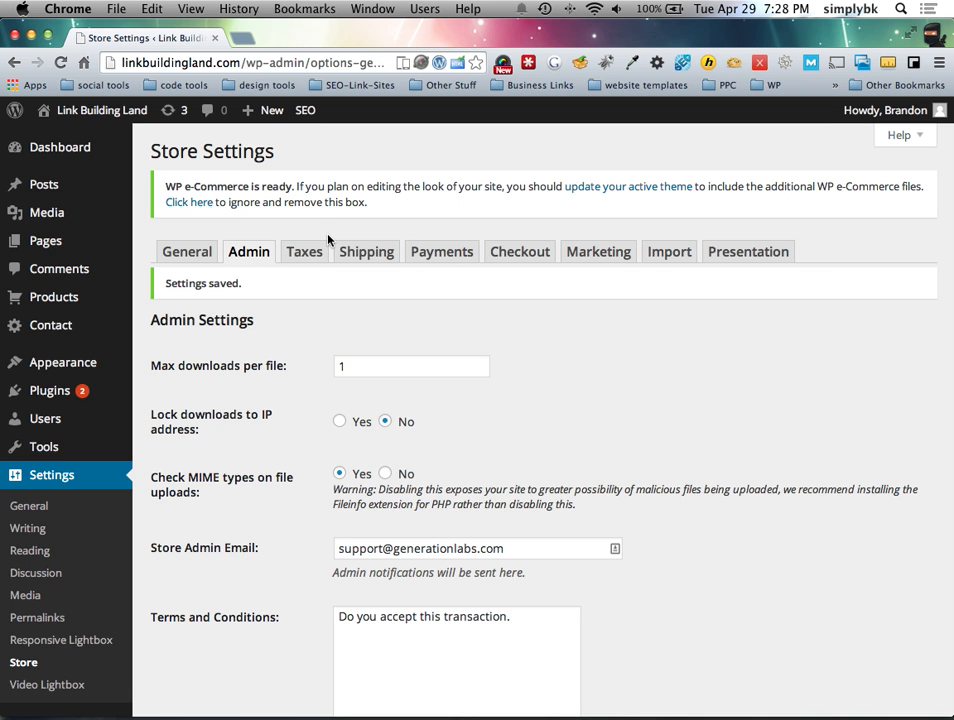
# Step: View the Taxes tab, showing tax turned off and tax-exclusive product prices
pyautogui.click(312, 255)
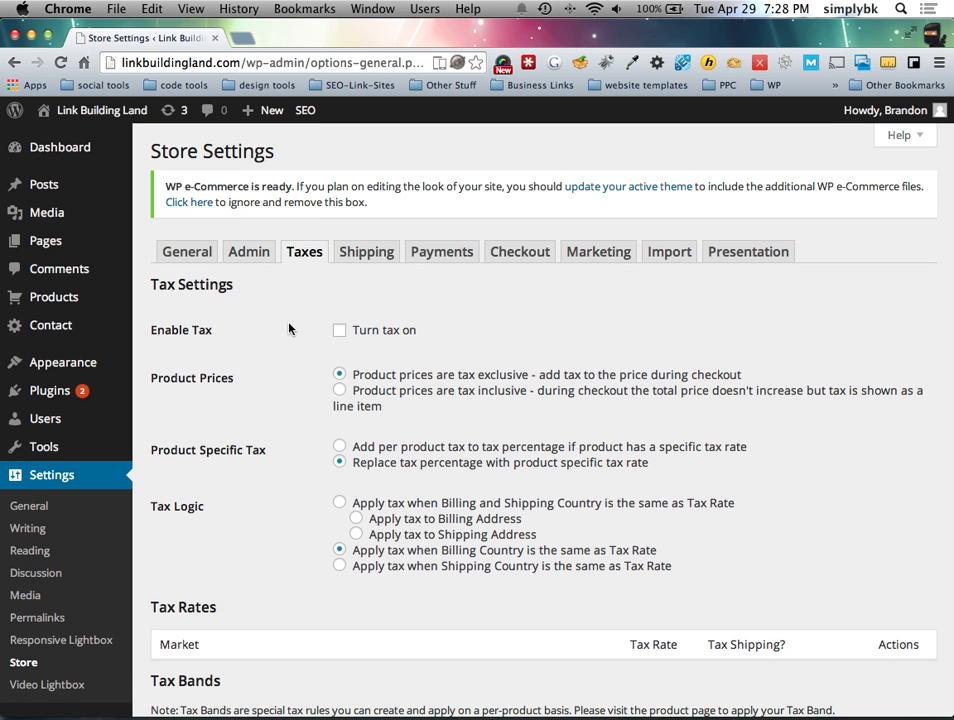
pyautogui.scroll(-5, 300, 392)
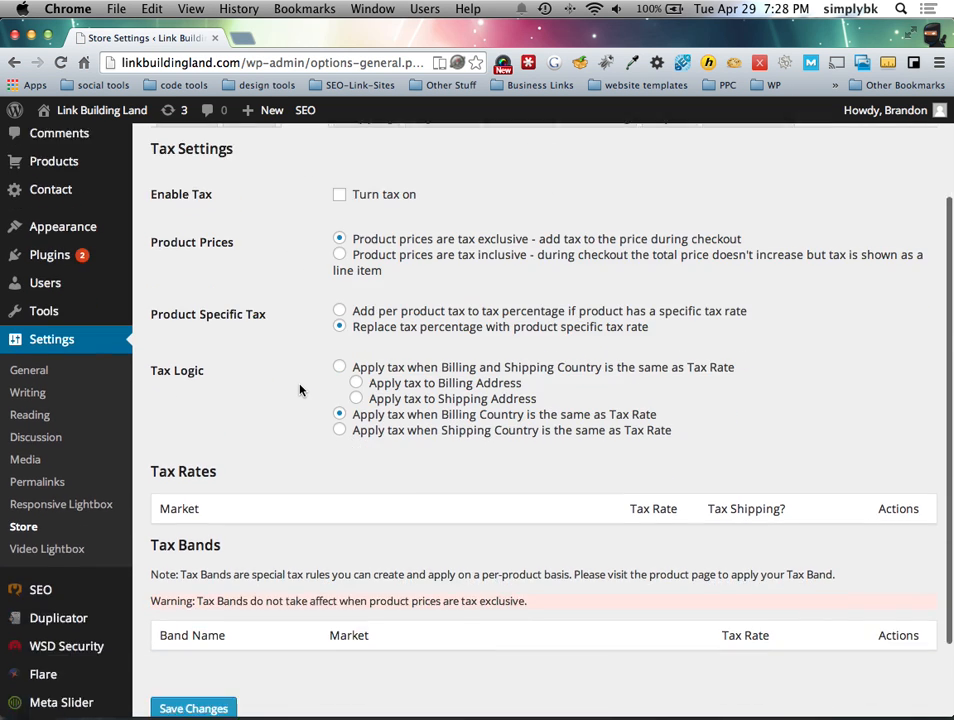
pyautogui.scroll(3, 300, 390)
pyautogui.scroll(2, 300, 390)
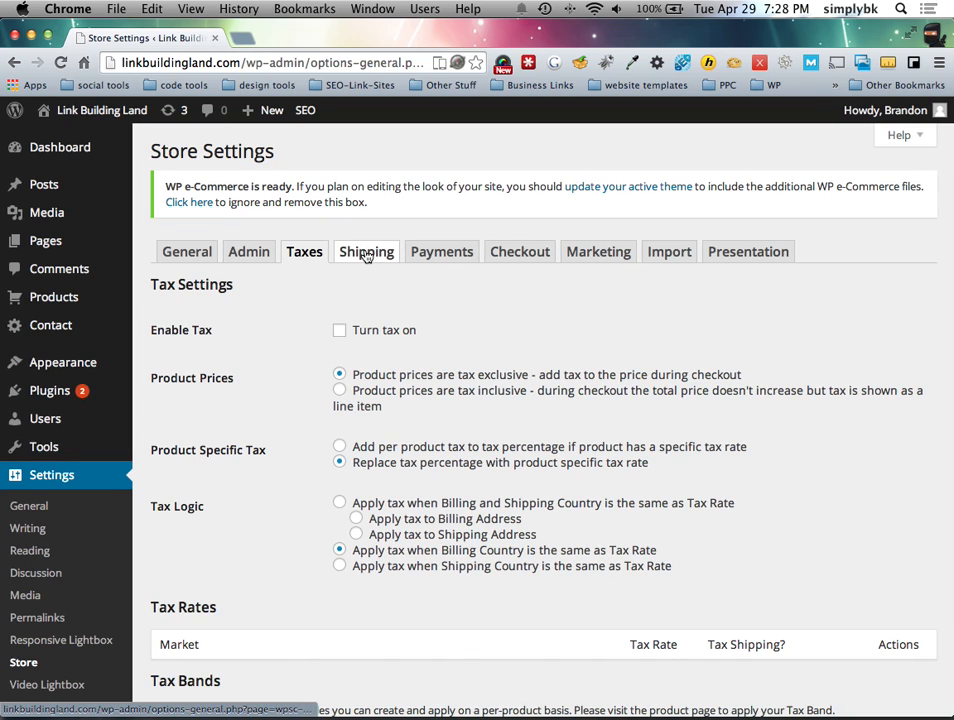
# Step: Tick Enable Shipping in the store's Shipping settings
pyautogui.click(367, 254)
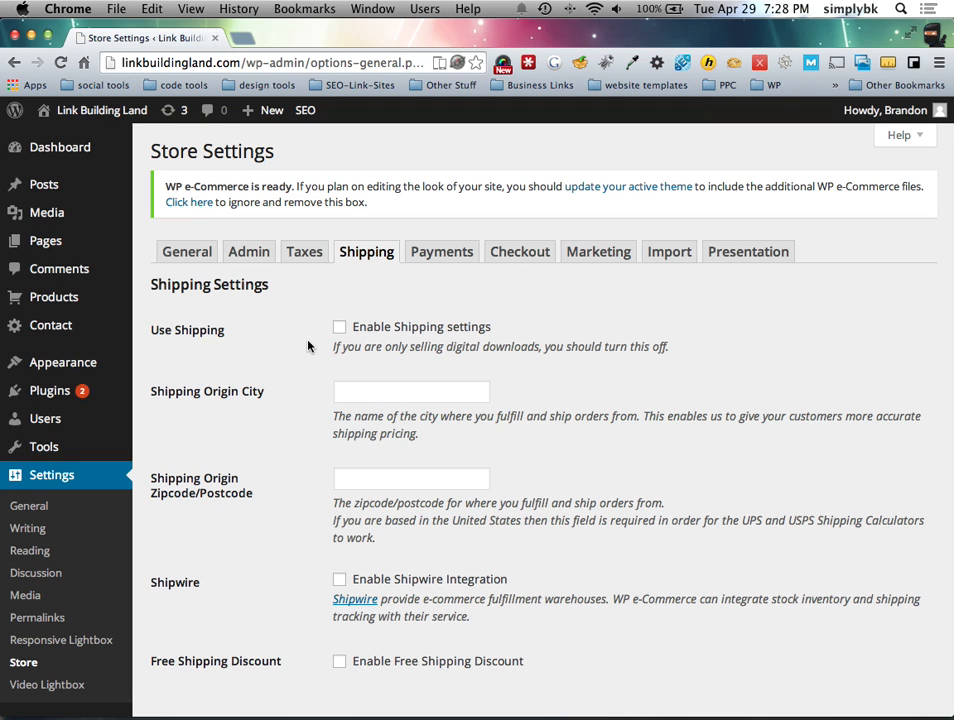
pyautogui.scroll(-1, 312, 340)
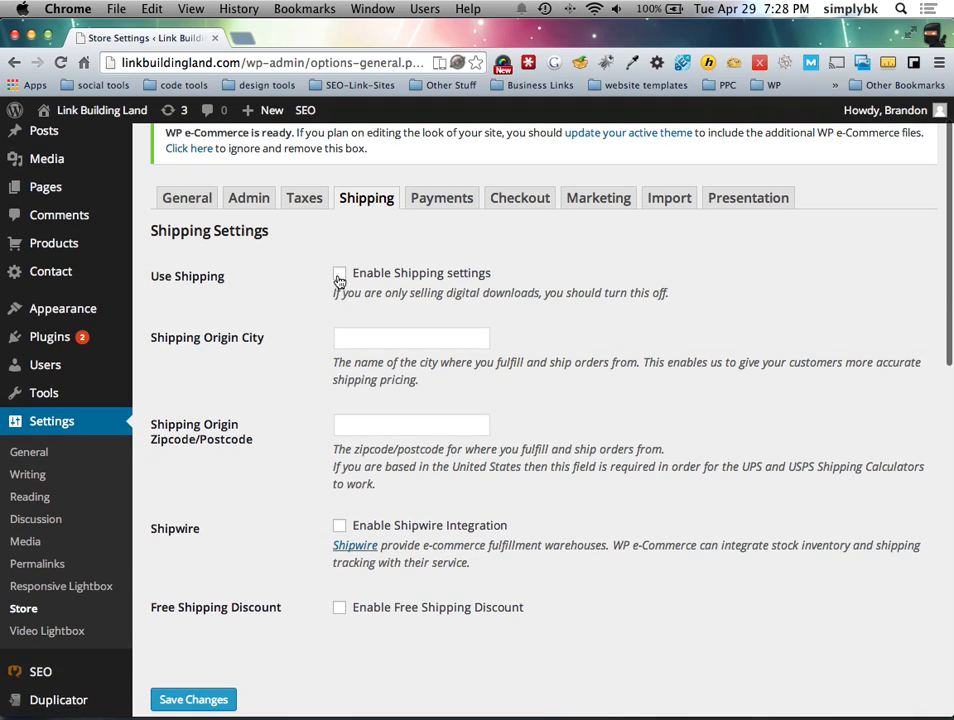
pyautogui.click(340, 275)
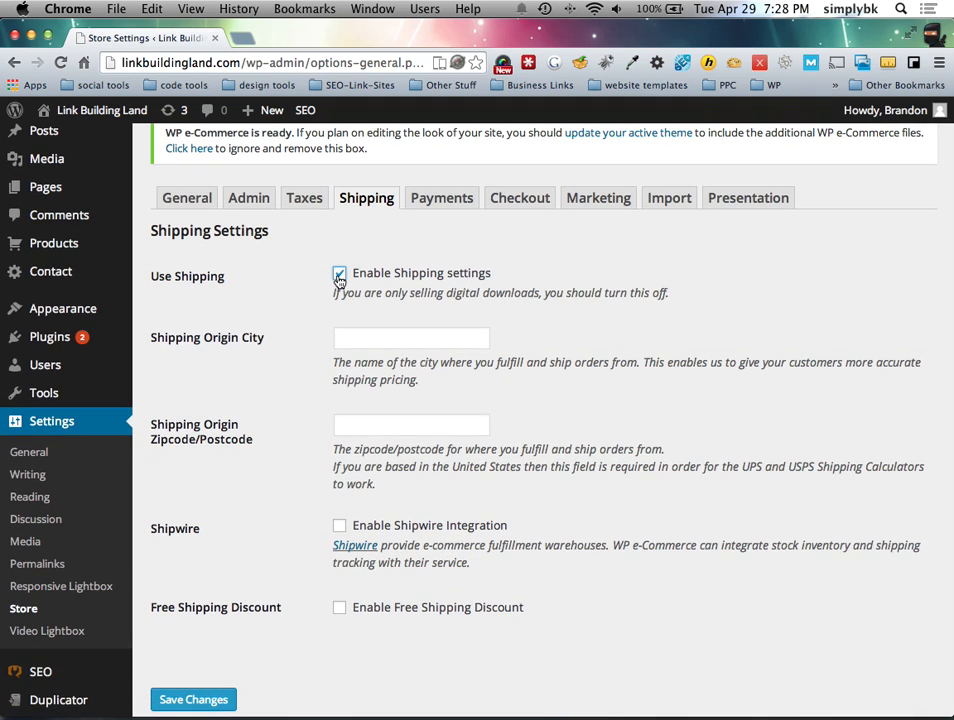
# Step: Pass the origin city and zipcode fields and browse shipping calculators like Flat Rate and UPS
pyautogui.click(368, 339)
pyautogui.scroll(-2, 420, 350)
pyautogui.press('Tab')
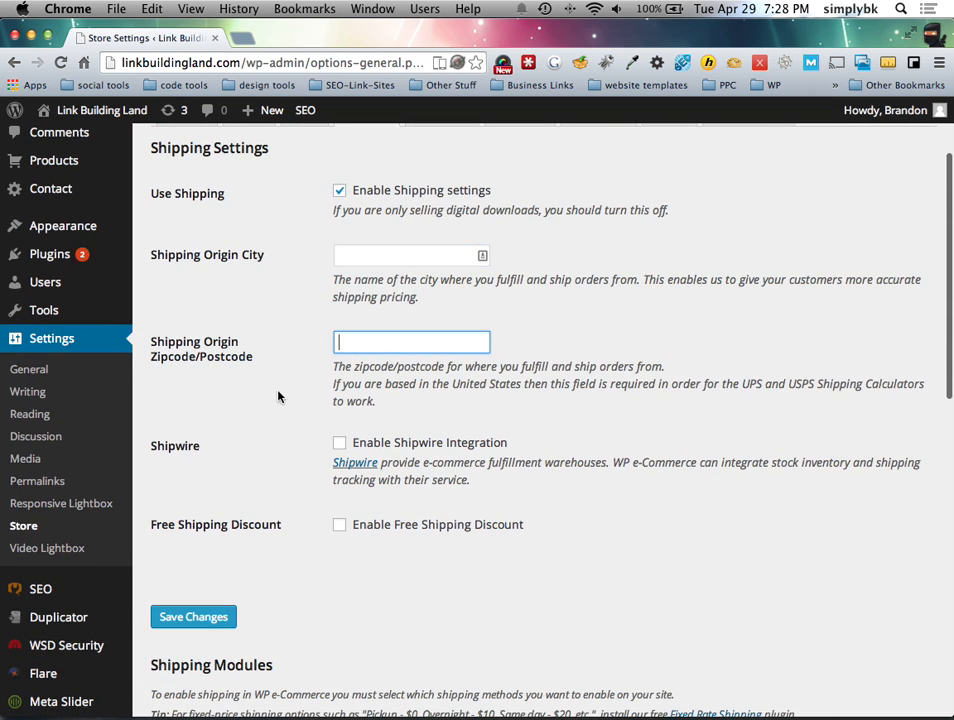
pyautogui.scroll(-2, 277, 400)
pyautogui.scroll(-5, 271, 430)
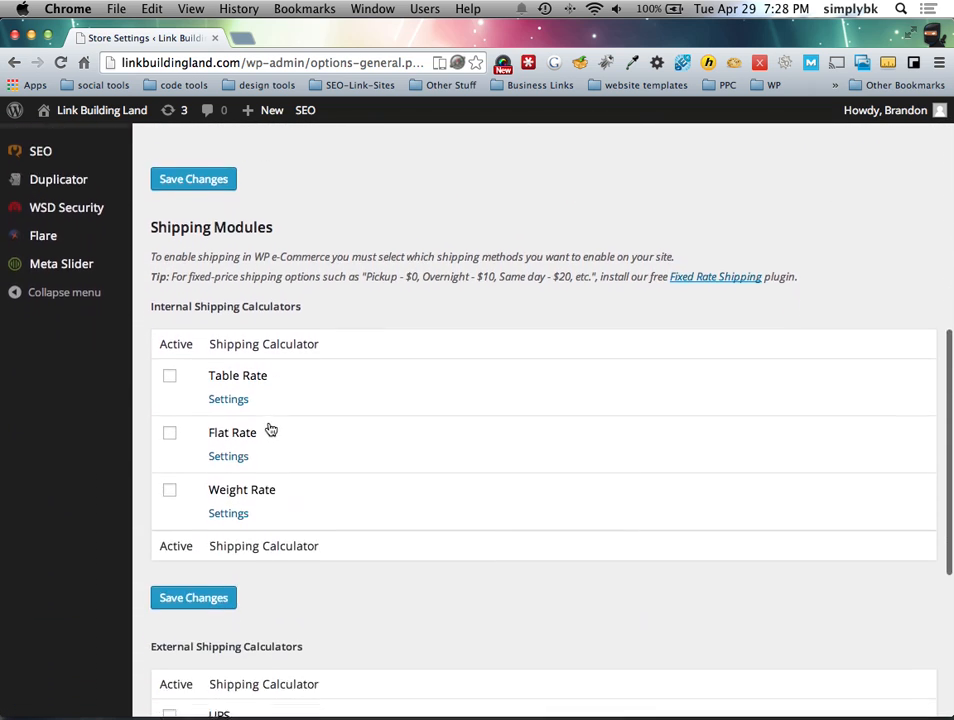
pyautogui.scroll(-1, 230, 380)
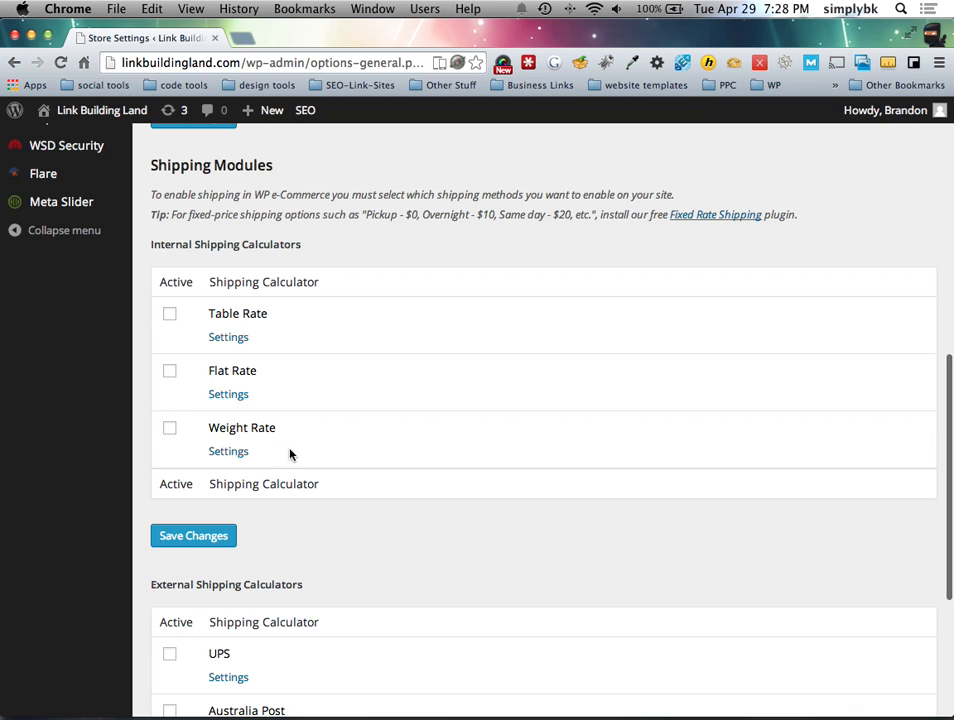
pyautogui.scroll(-1, 280, 430)
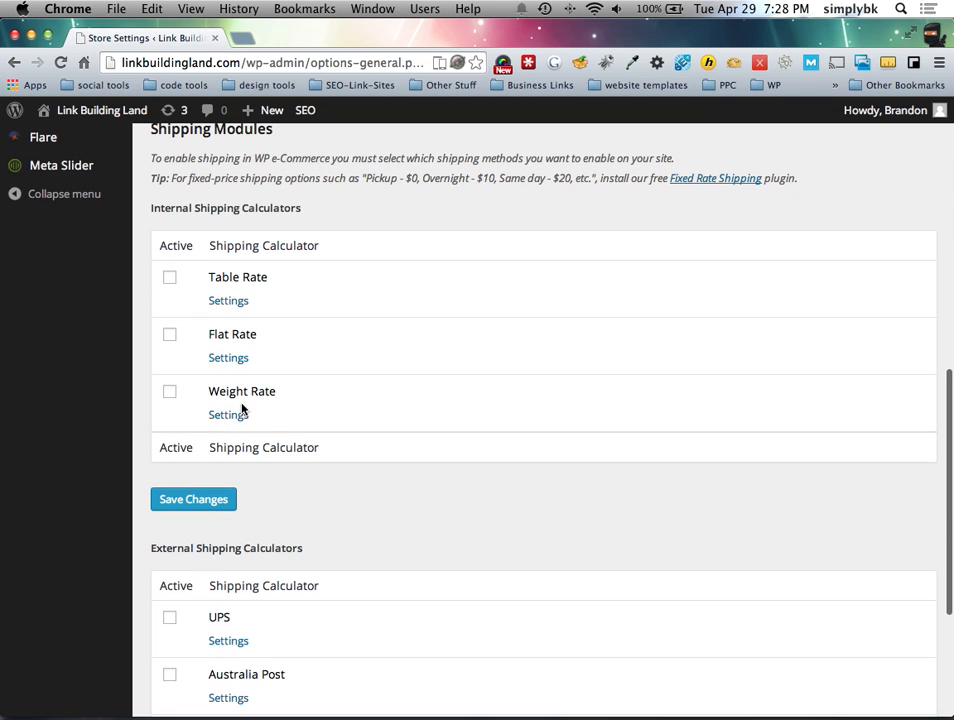
pyautogui.scroll(-3, 309, 411)
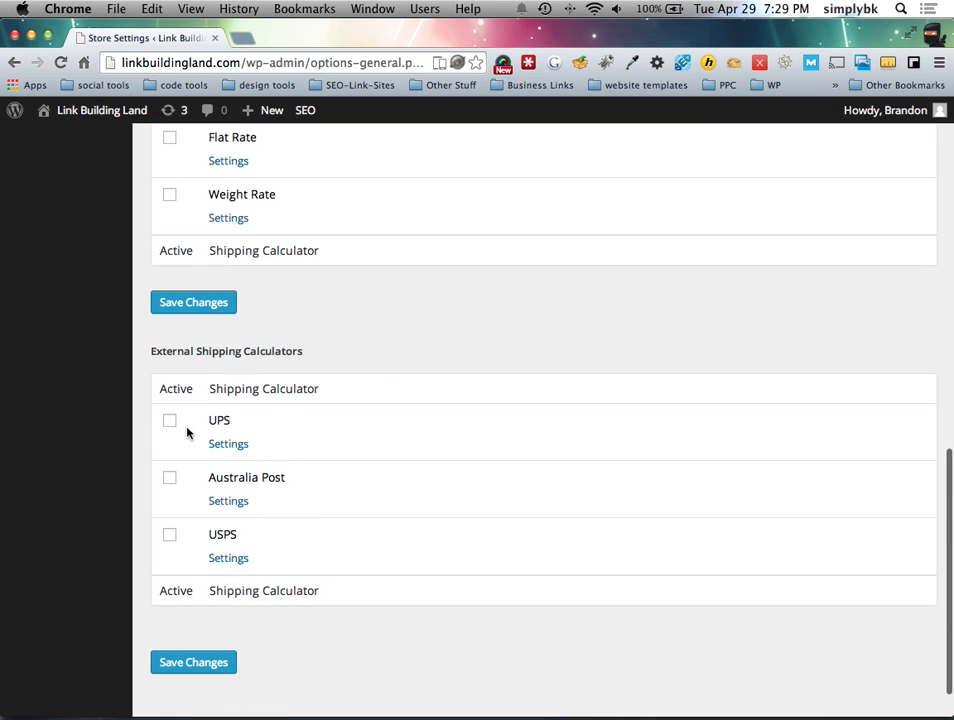
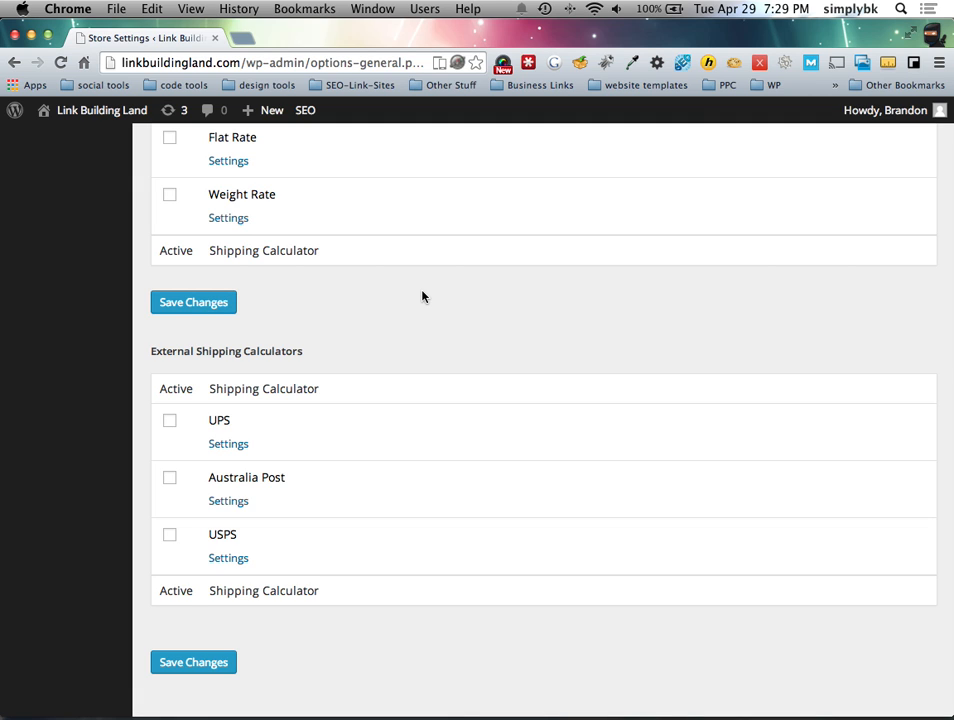
# Step: Untick Enable Shipping and go to the Payments tab, discarding the unsaved shipping changes
pyautogui.scroll(10, 420, 296)
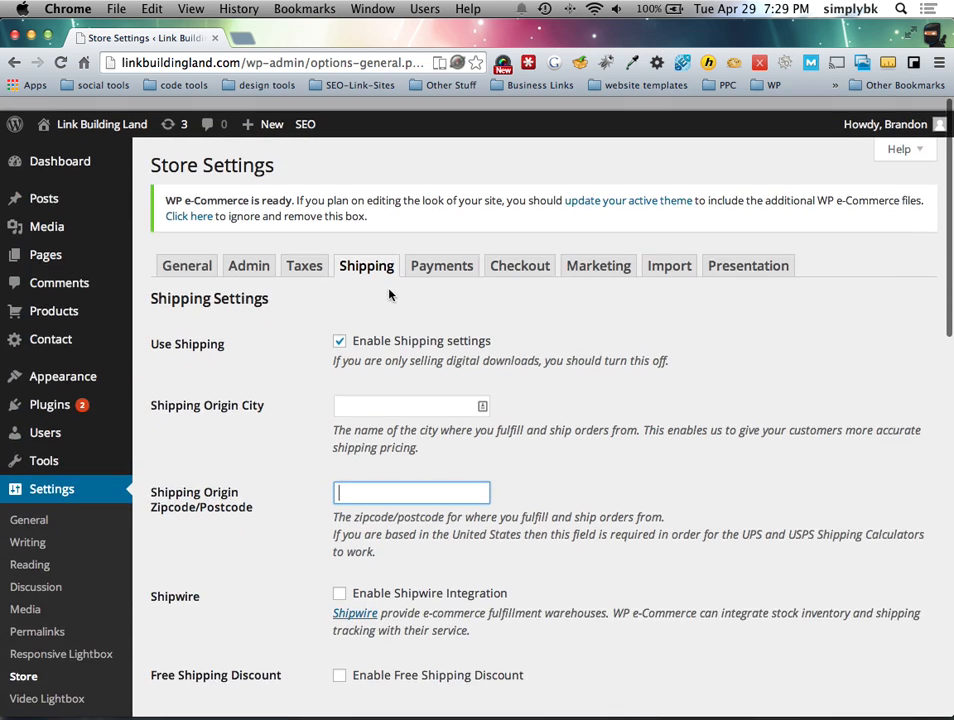
pyautogui.click(430, 253)
pyautogui.click(528, 286)
pyautogui.click(340, 327)
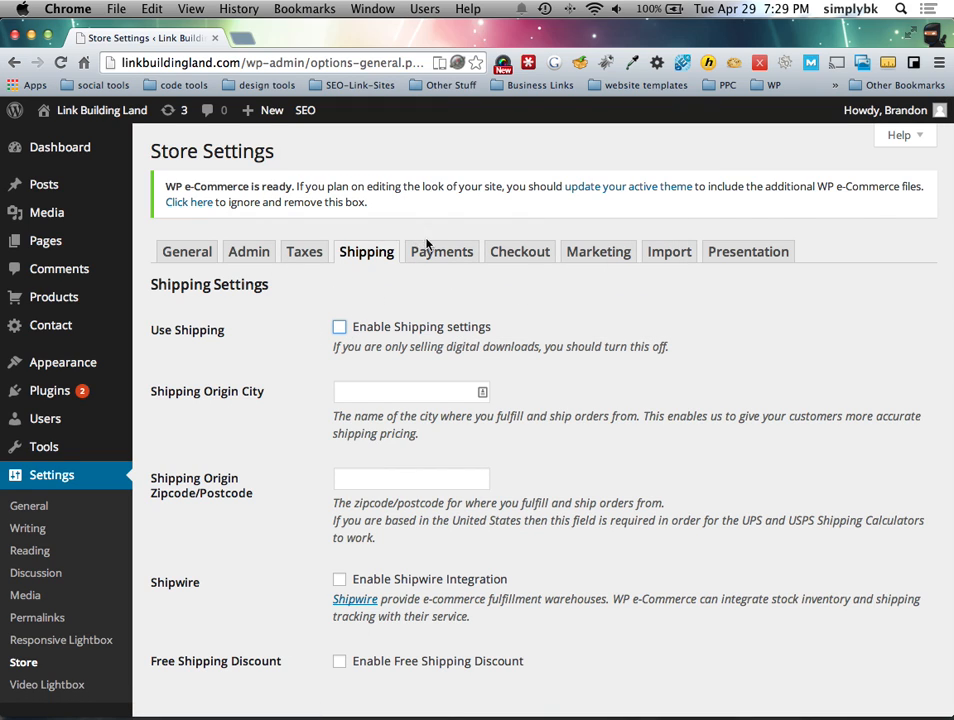
pyautogui.click(430, 250)
pyautogui.click(580, 274)
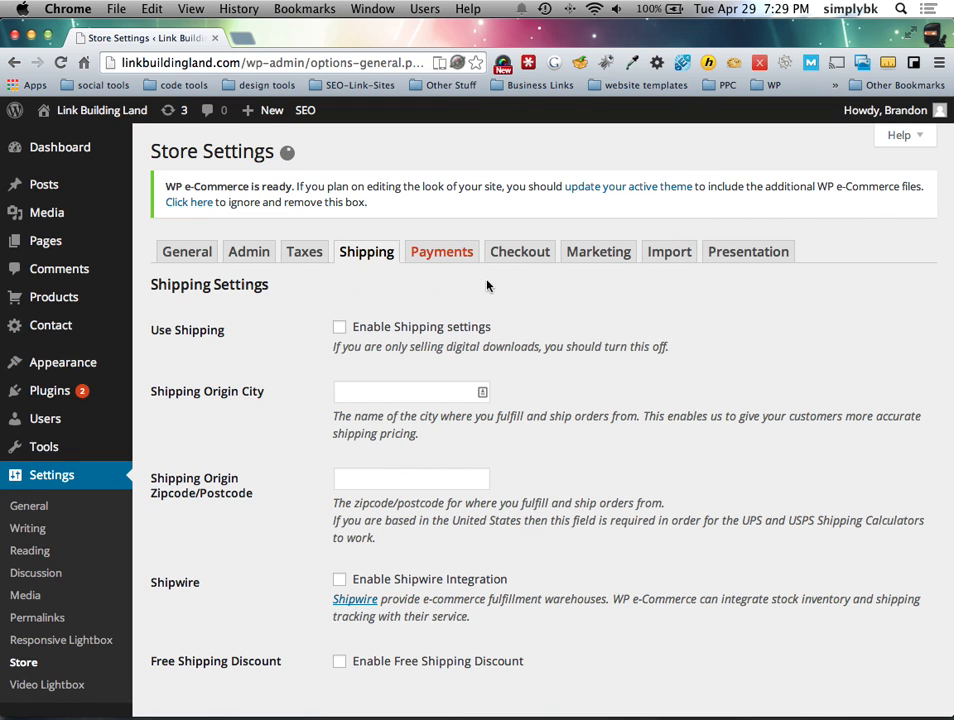
# Step: Enable the PayPal Payments Standard 2.0 gateway and expand its settings
pyautogui.scroll(-3, 396, 342)
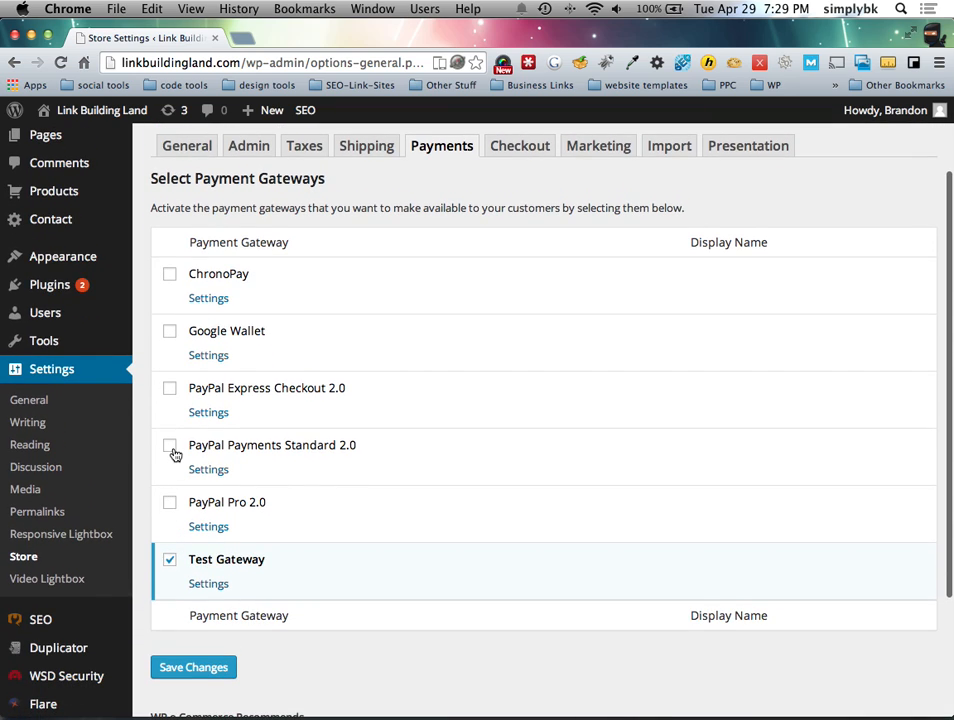
pyautogui.scroll(1, 172, 457)
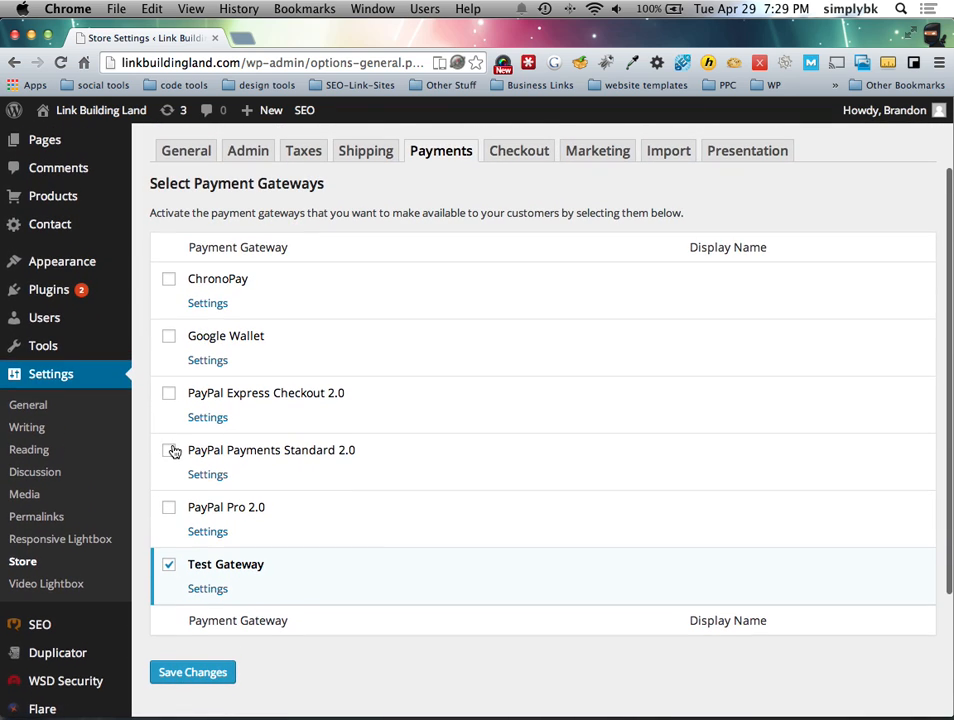
pyautogui.scroll(1, 170, 458)
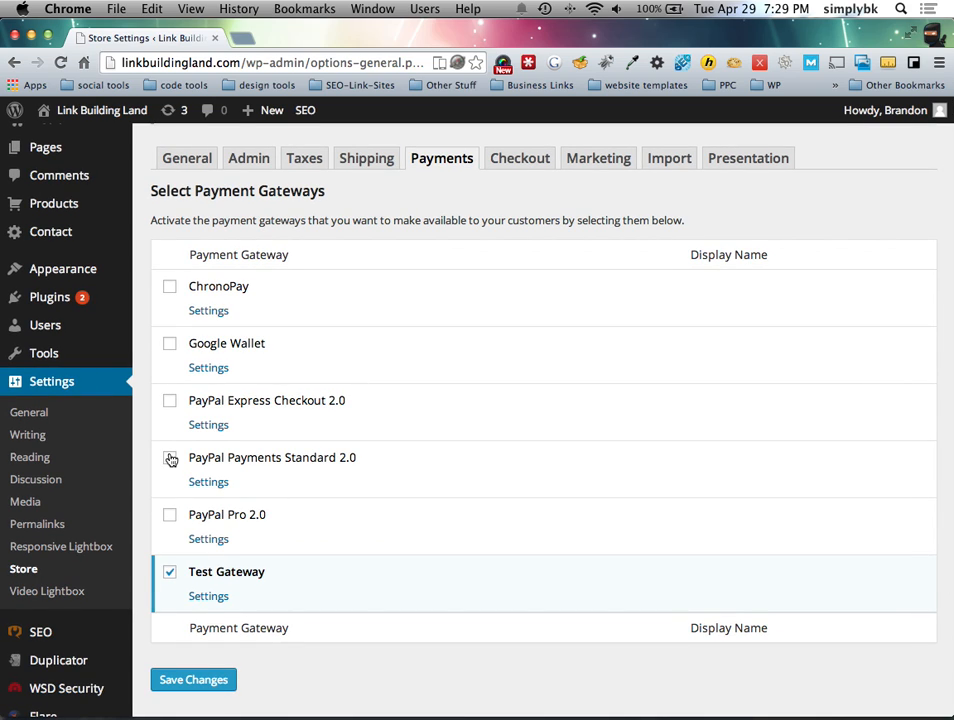
pyautogui.click(170, 457)
pyautogui.click(200, 482)
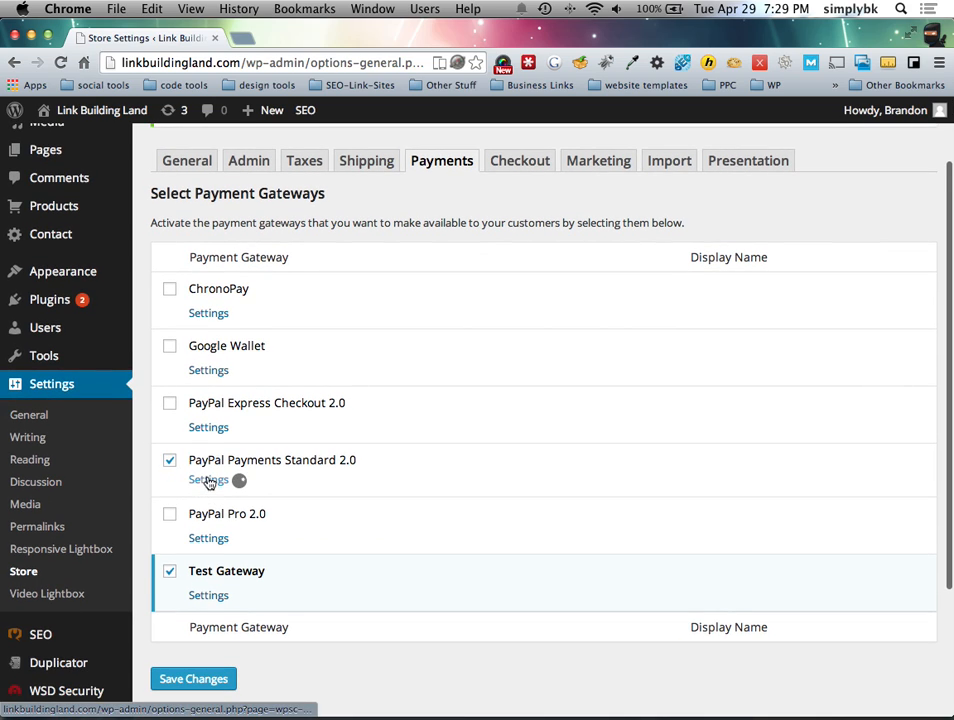
# Step: Select the PayPal username field, then expand PayPal Express Checkout 2.0's configuration
pyautogui.scroll(-4, 349, 469)
pyautogui.click(335, 404)
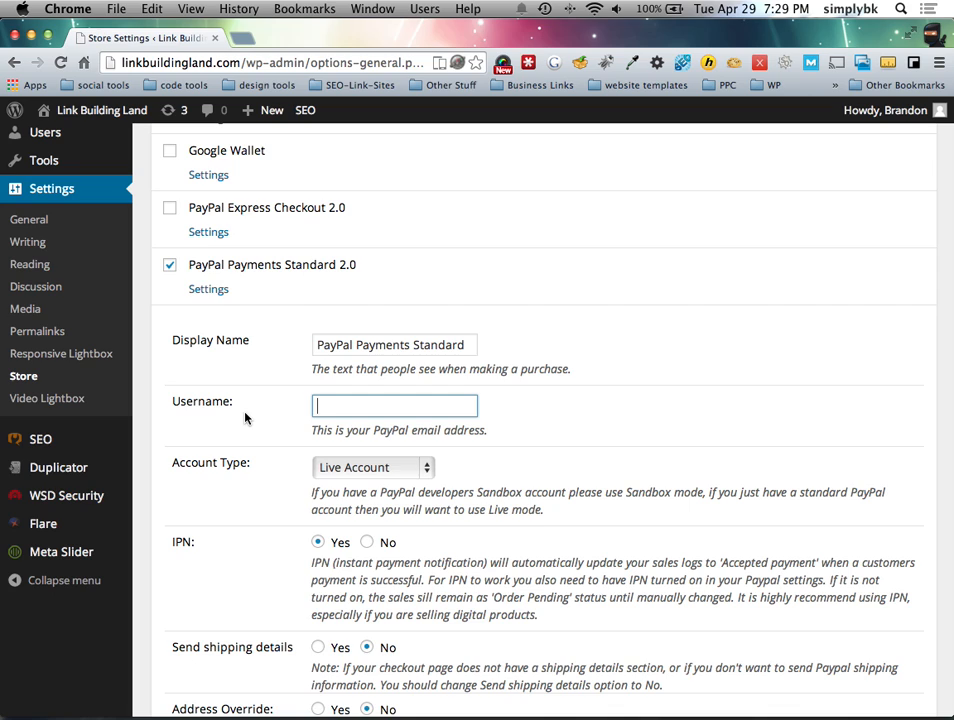
pyautogui.click(208, 232)
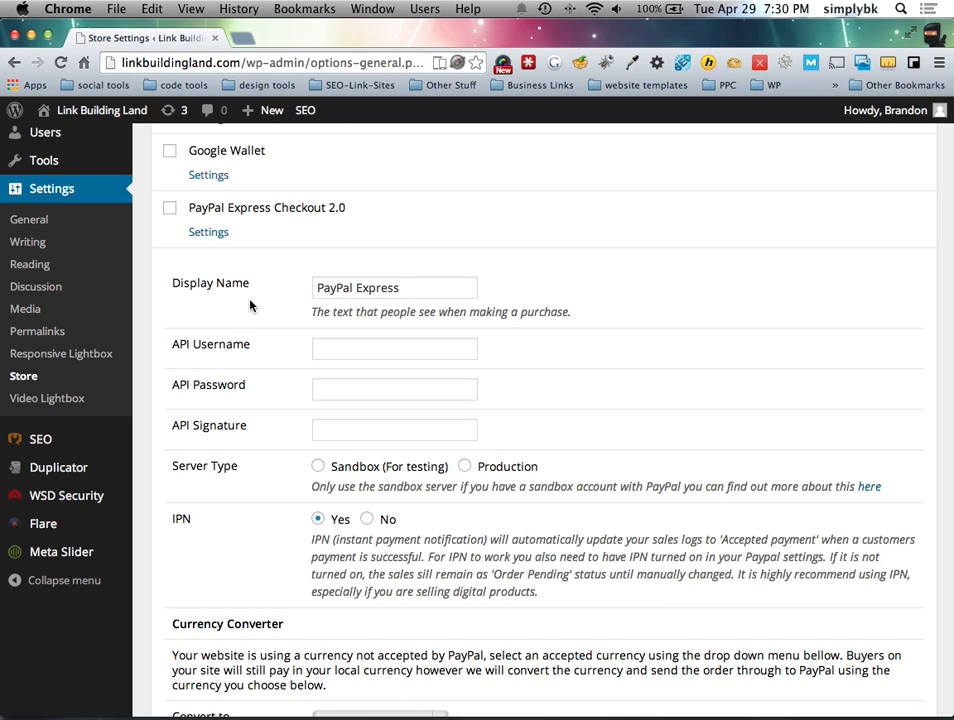
# Step: Expand PayPal Express Checkout settings and scroll down to Standard's Currency Converter
pyautogui.click(211, 233)
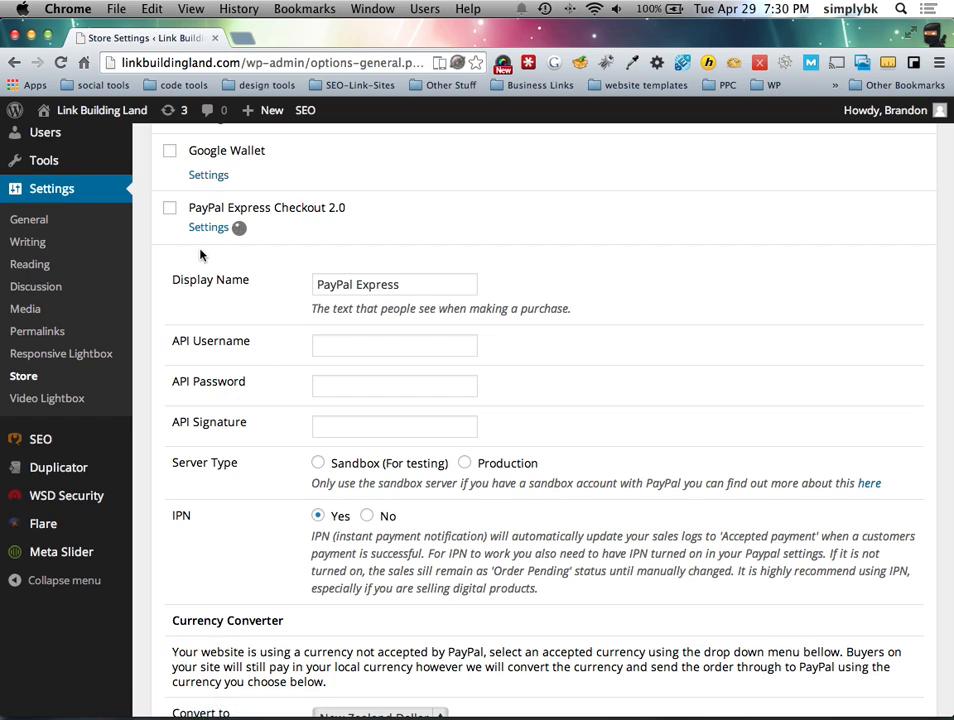
pyautogui.scroll(-5, 249, 460)
pyautogui.scroll(-3, 252, 440)
pyautogui.scroll(-2, 254, 440)
pyautogui.scroll(-3, 254, 440)
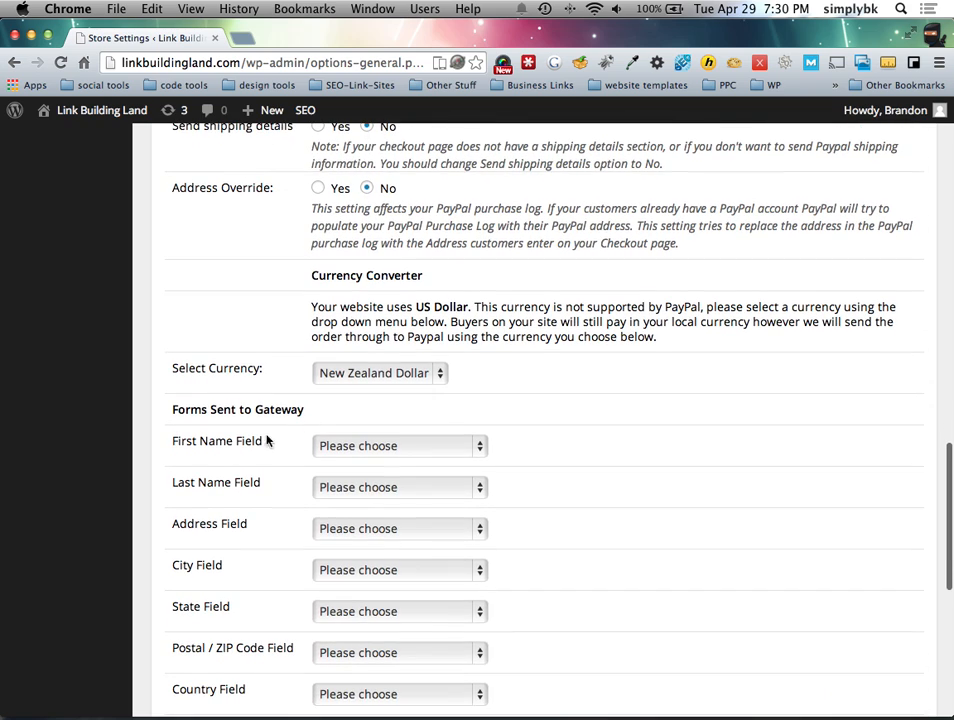
# Step: Choose US Dollar as the PayPal Standard currency and clear an accidental text selection
pyautogui.click(398, 373)
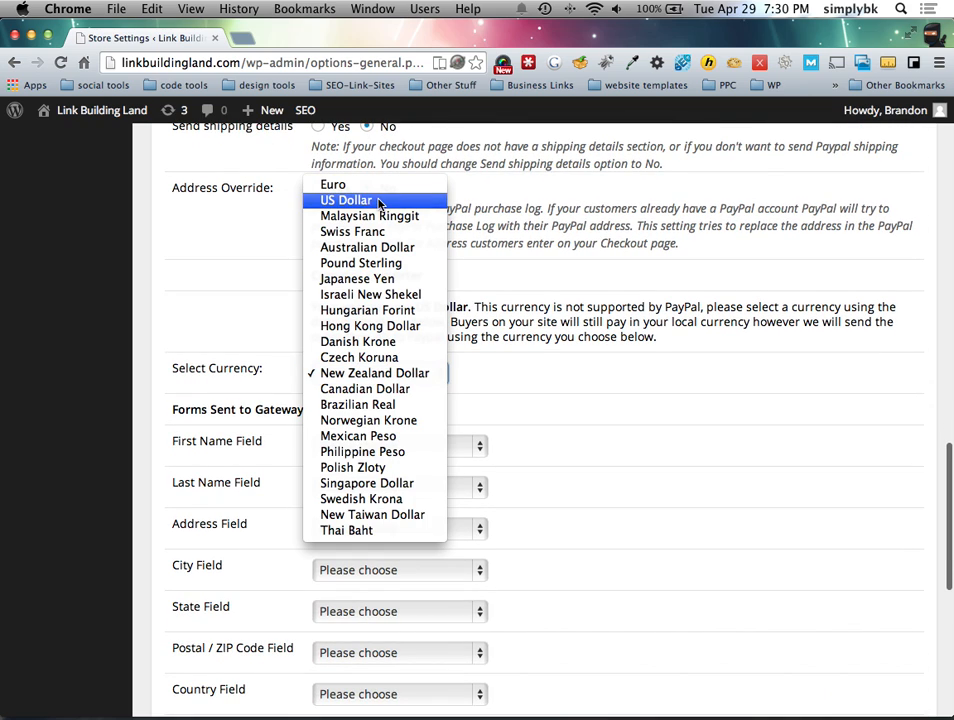
pyautogui.click(378, 201)
pyautogui.scroll(1, 280, 348)
pyautogui.click(305, 323)
pyautogui.moveTo(305, 323); pyautogui.dragTo(443, 325)
pyautogui.click(437, 327)
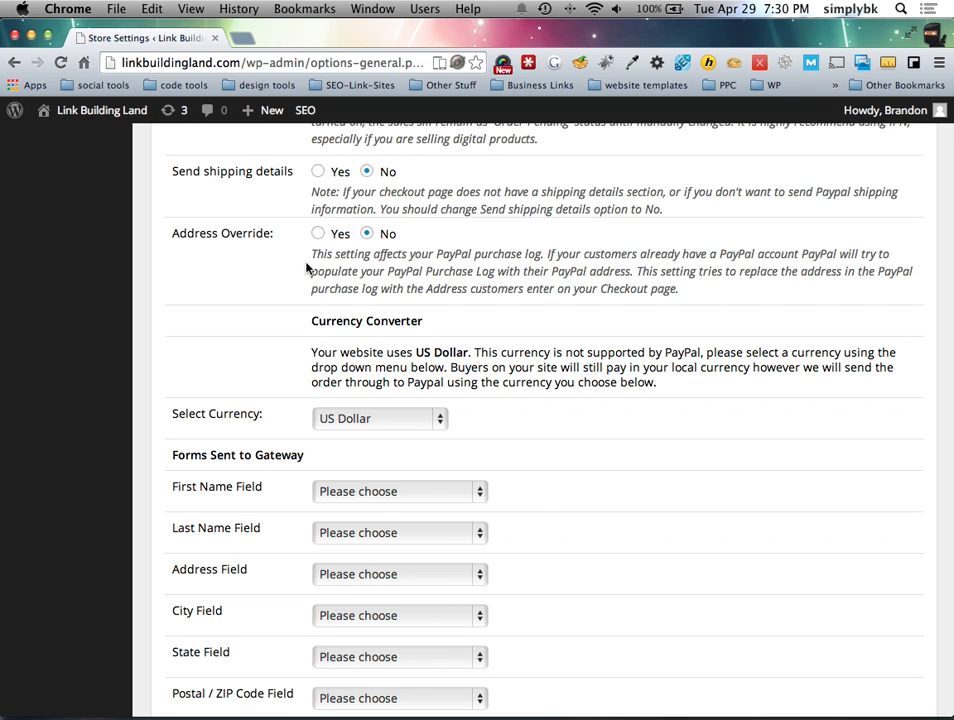
# Step: Scroll back through the payment gateway list to review the enabled gateways
pyautogui.scroll(3, 305, 275)
pyautogui.scroll(10, 291, 351)
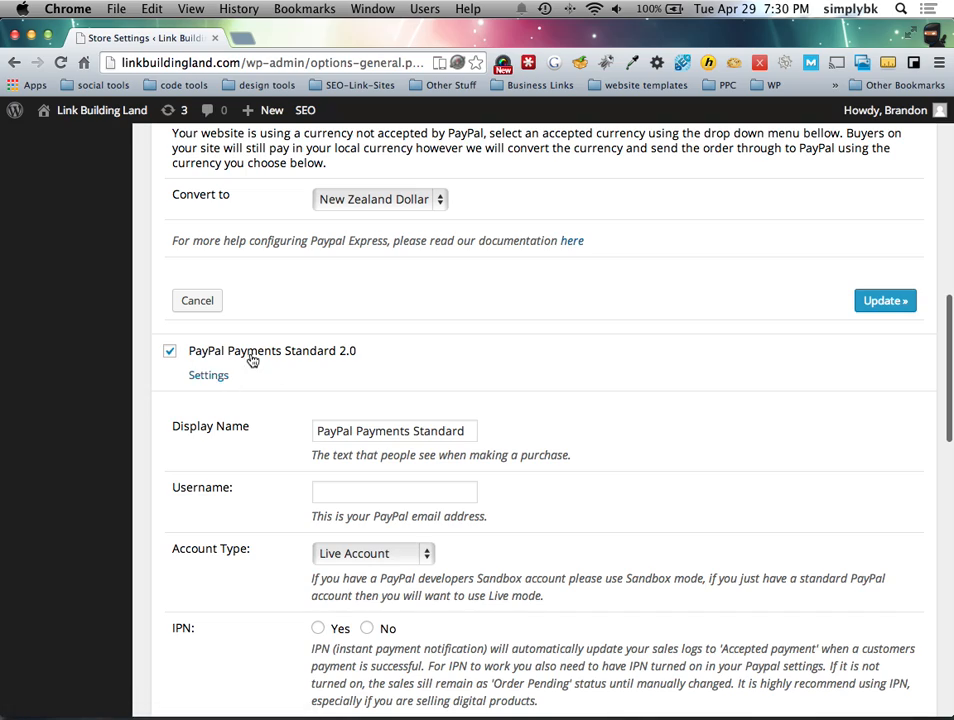
pyautogui.scroll(15, 313, 371)
pyautogui.scroll(2, 250, 300)
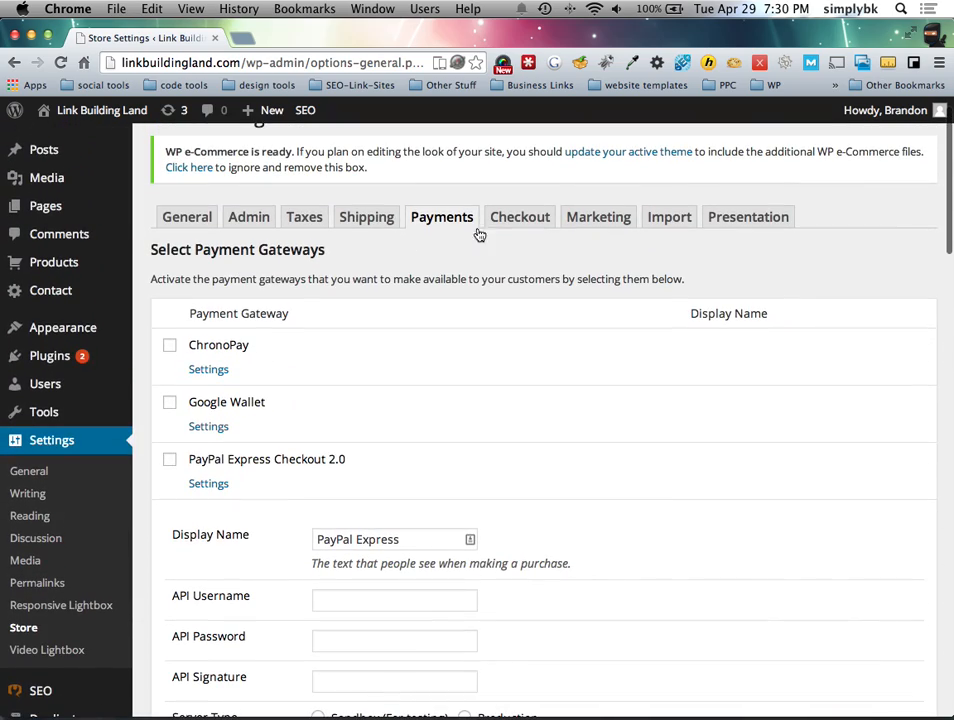
pyautogui.scroll(-15, 479, 417)
pyautogui.scroll(-15, 260, 449)
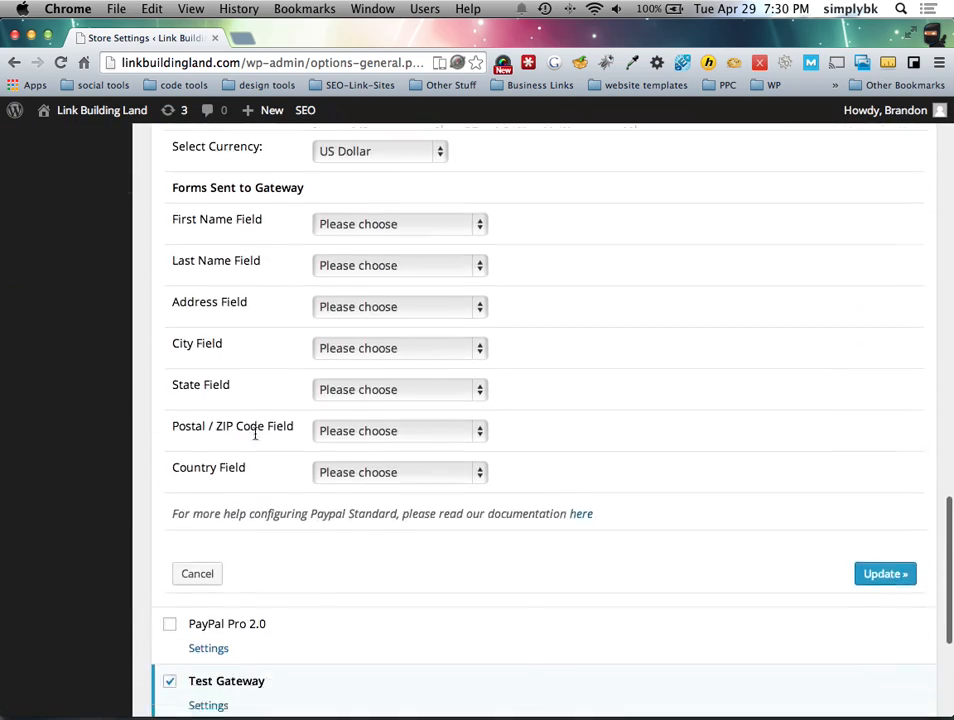
# Step: Map the gateway's first name, last name and address fields to First Name, Last Name, Address
pyautogui.click(352, 193)
pyautogui.click(293, 208)
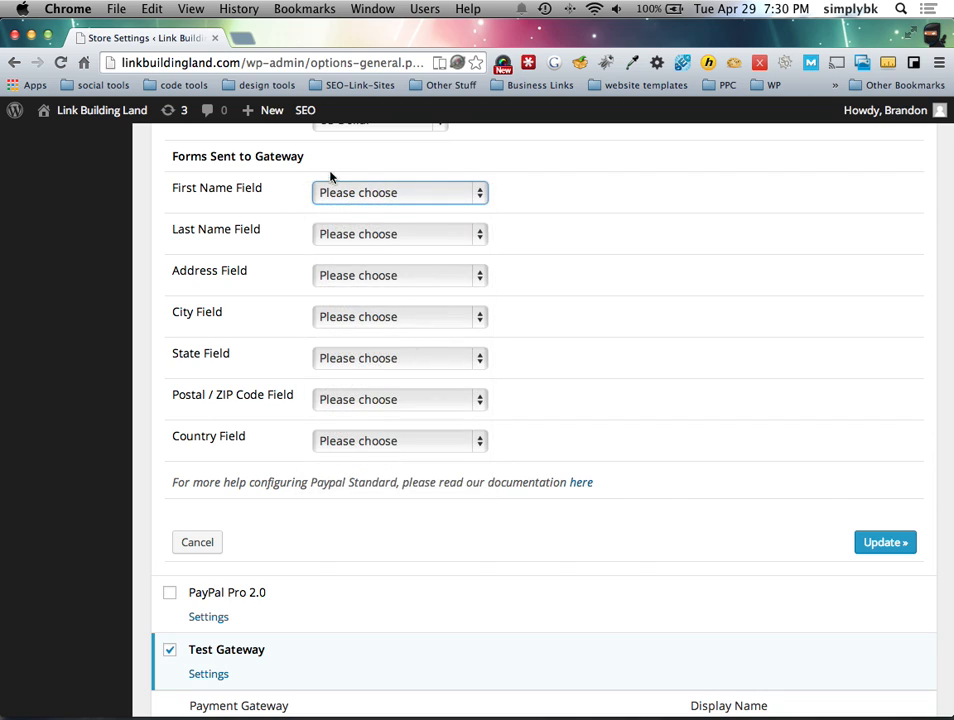
pyautogui.click(340, 192)
pyautogui.click(350, 224)
pyautogui.click(350, 233)
pyautogui.click(349, 283)
pyautogui.click(347, 278)
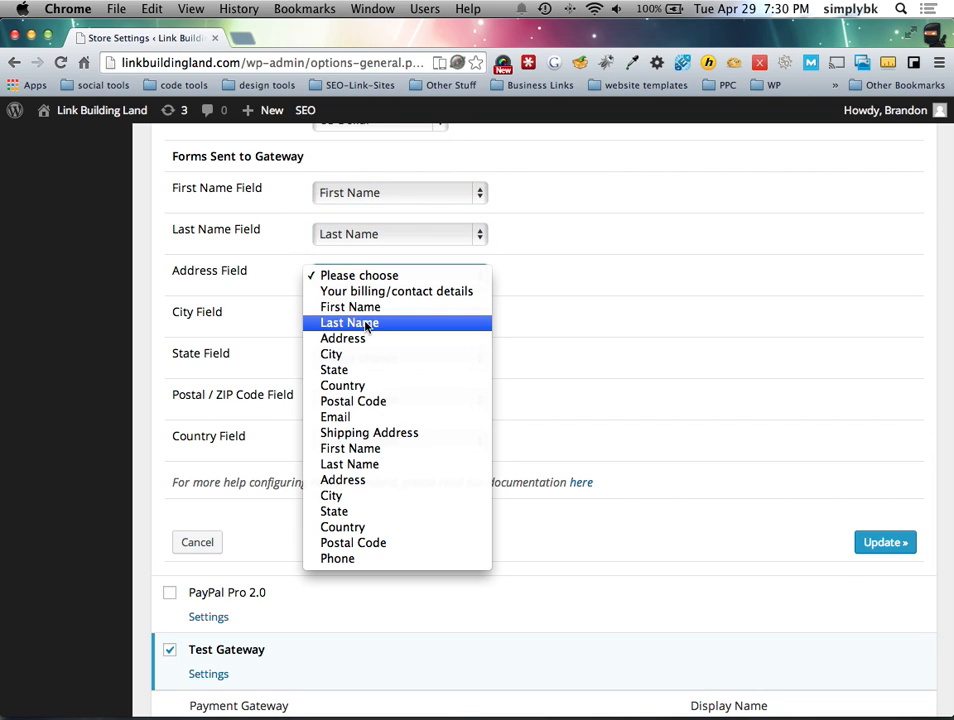
pyautogui.click(376, 336)
# Step: Map city, state, postal code and country to their matching fields and click Update
pyautogui.click(366, 324)
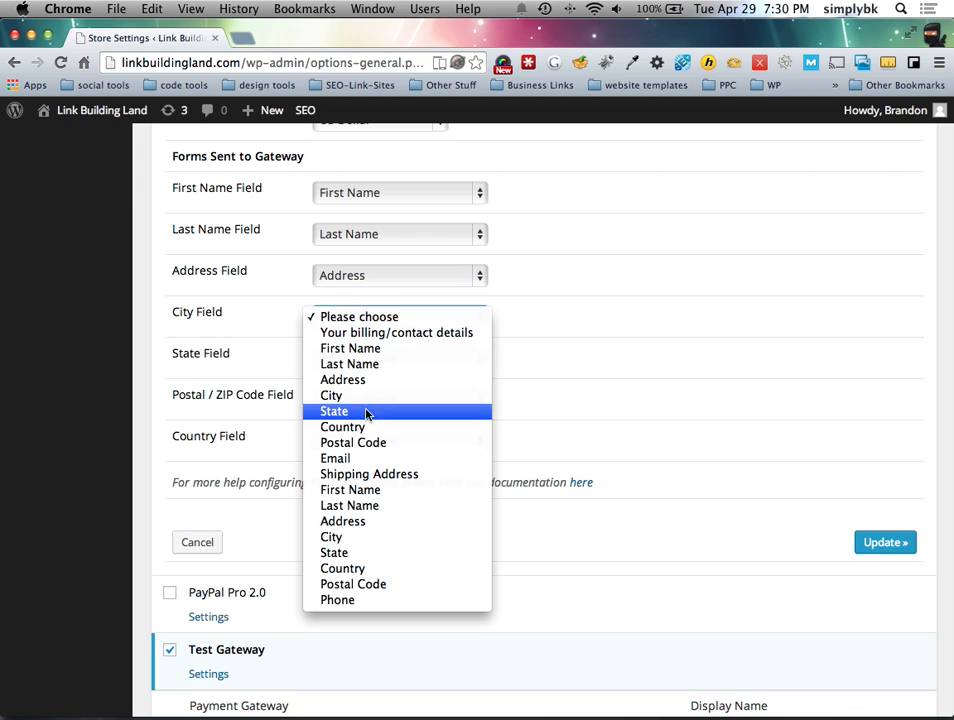
pyautogui.click(365, 395)
pyautogui.click(366, 360)
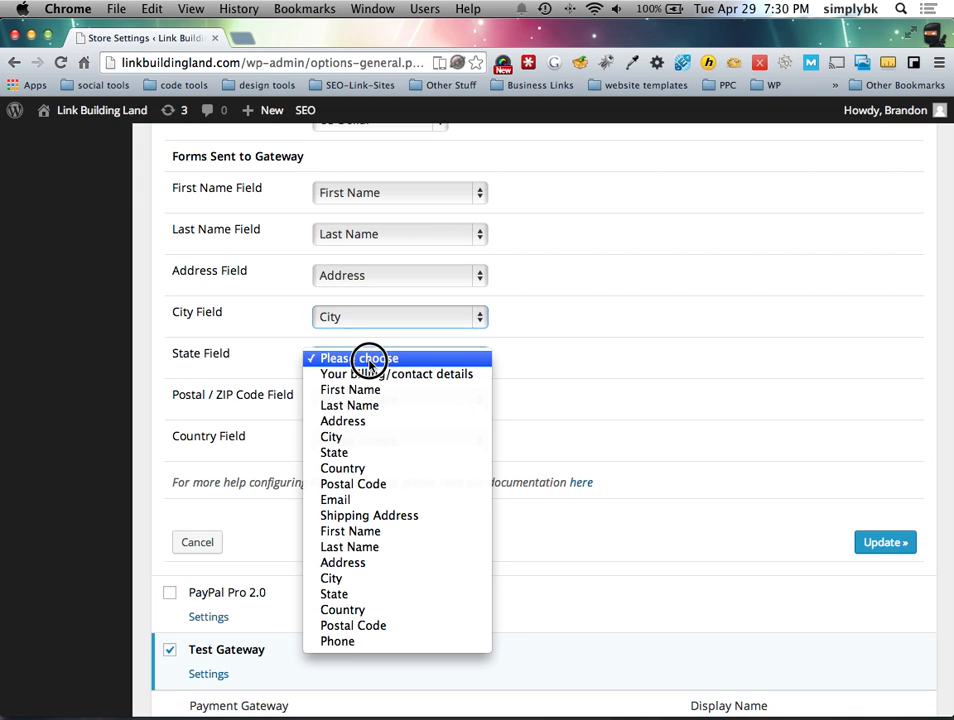
pyautogui.click(362, 451)
pyautogui.click(355, 401)
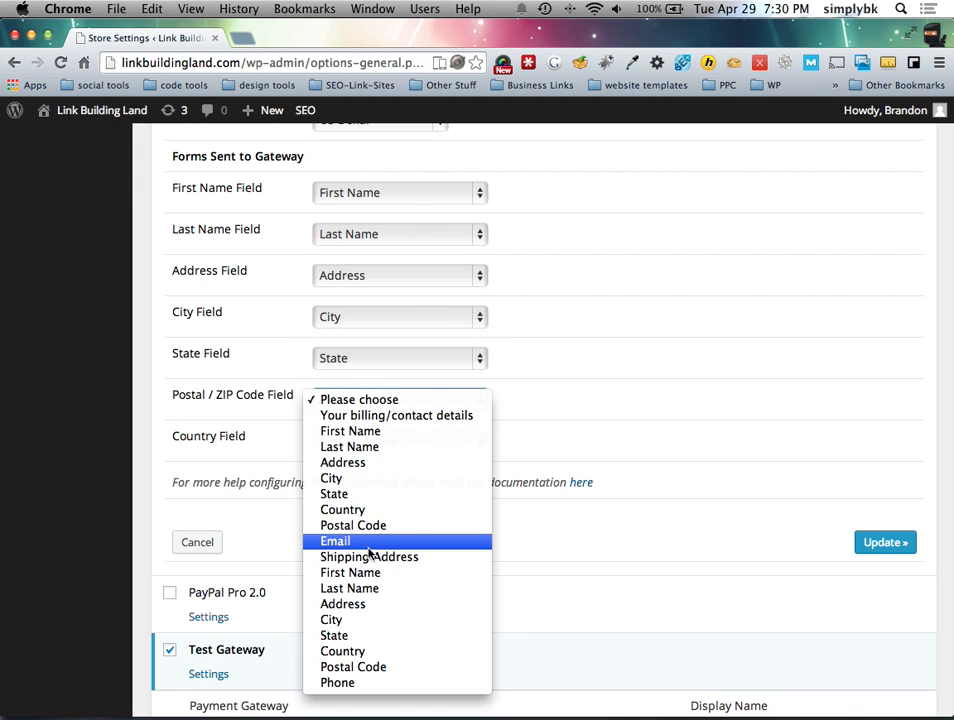
pyautogui.click(375, 530)
pyautogui.click(346, 445)
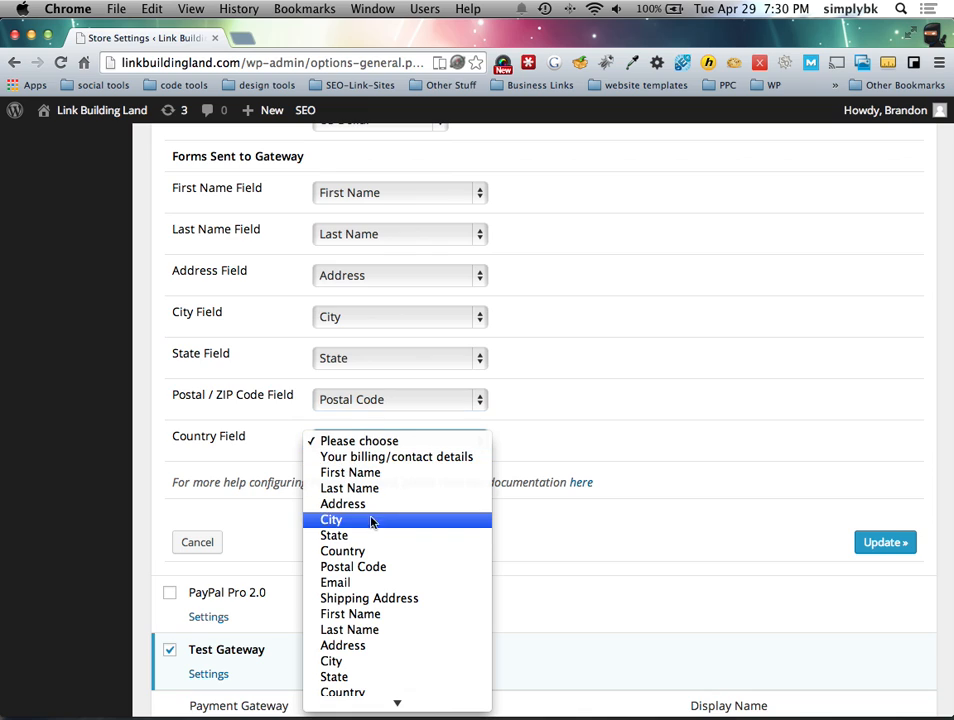
pyautogui.click(379, 553)
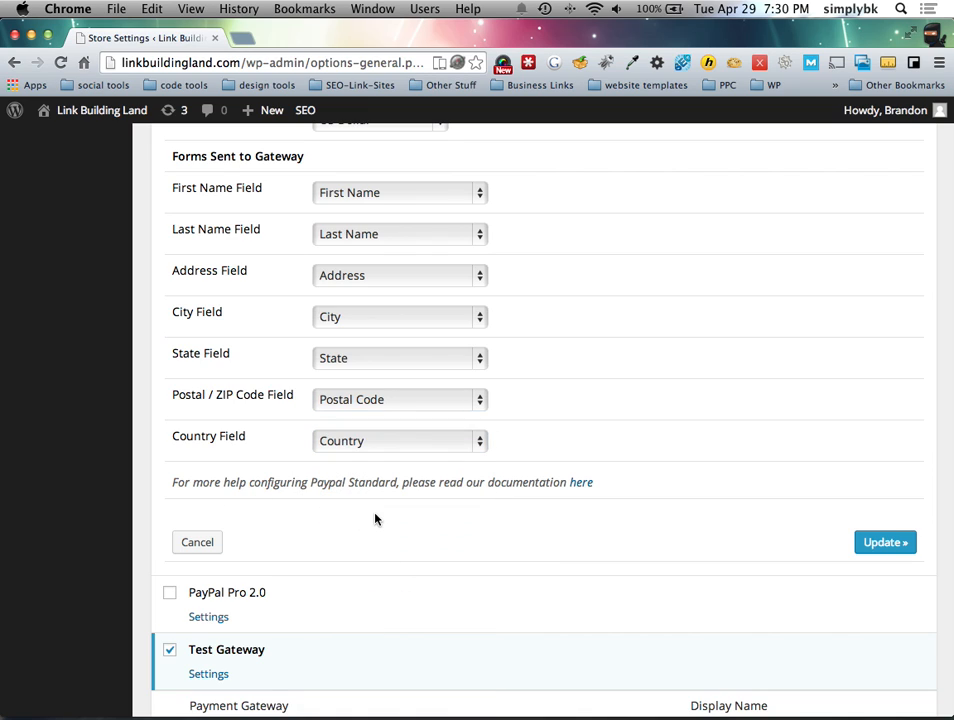
pyautogui.click(879, 542)
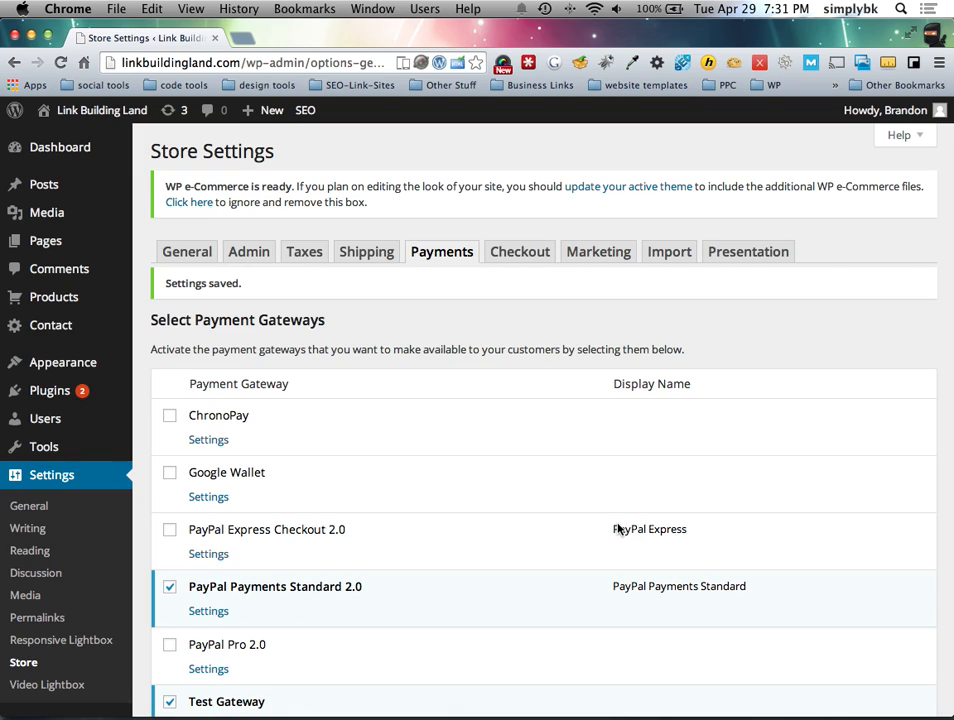
# Step: Scroll through the saved payment gateways, then move to the Checkout tab
pyautogui.scroll(-3, 426, 526)
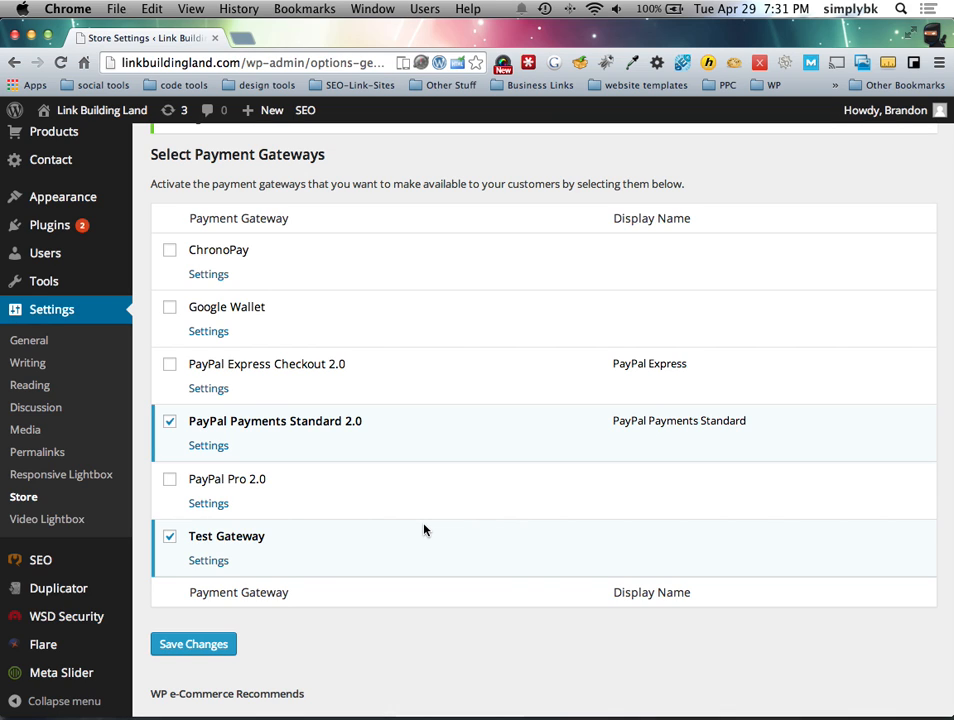
pyautogui.scroll(5, 424, 530)
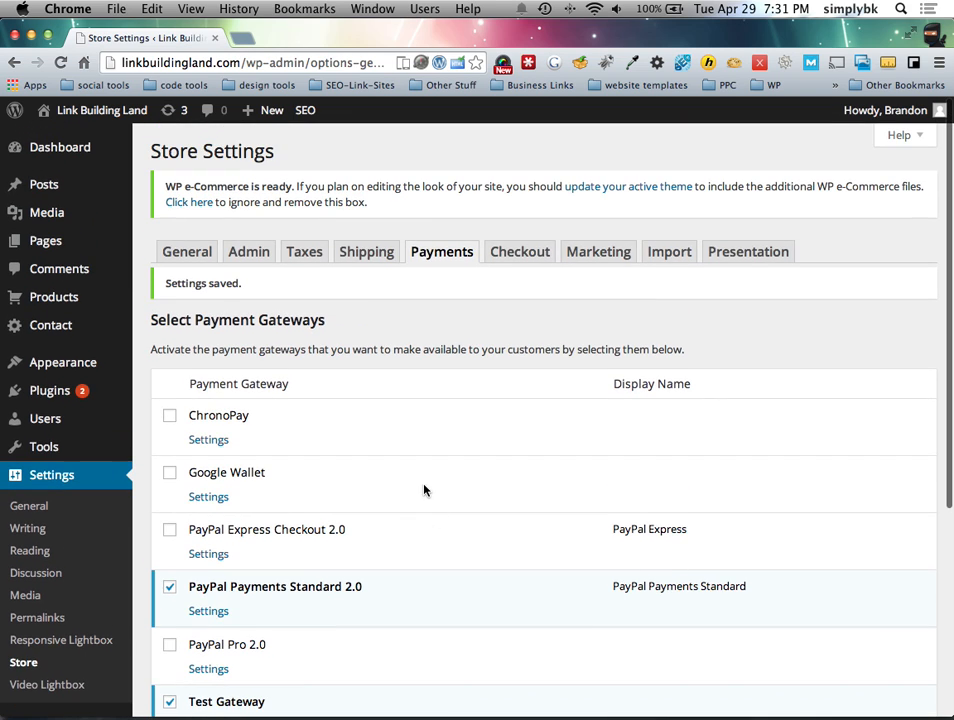
pyautogui.scroll(-2, 420, 481)
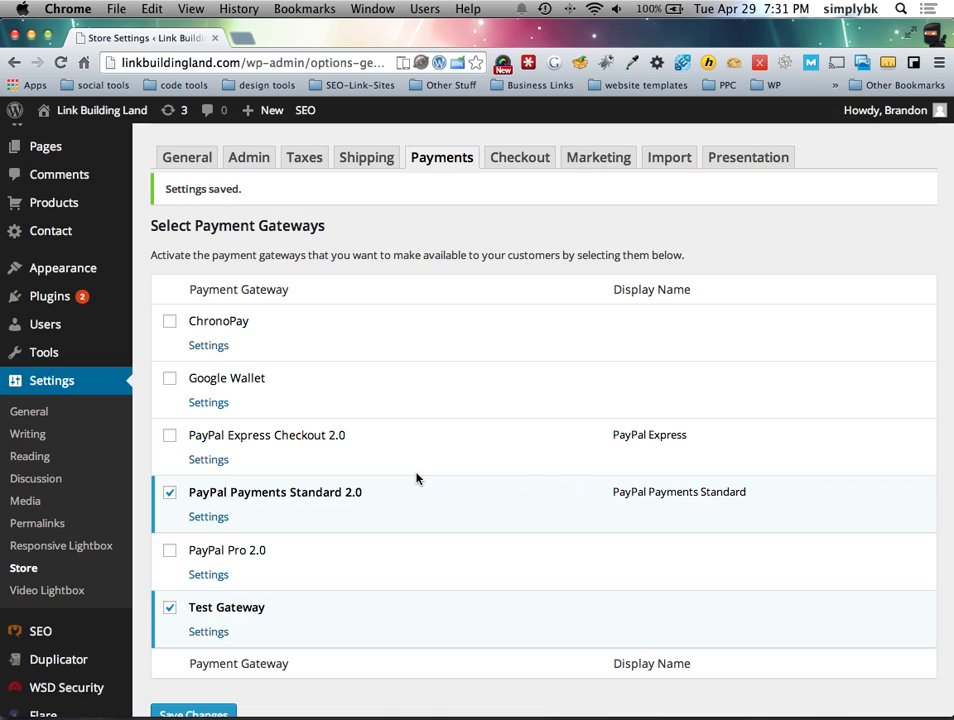
pyautogui.scroll(-3, 386, 565)
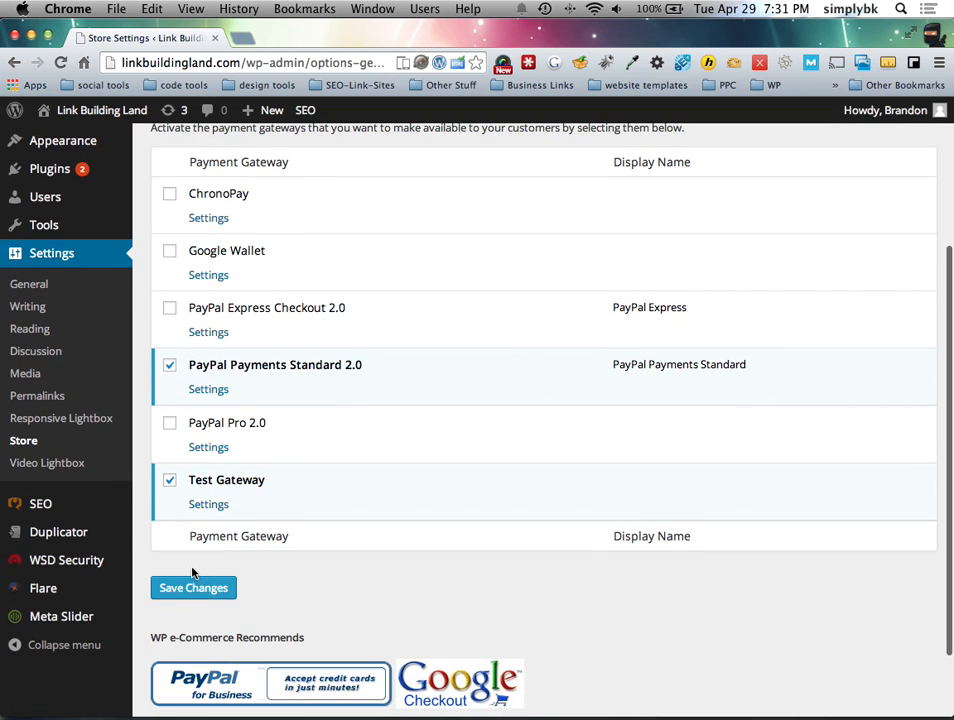
pyautogui.scroll(1, 498, 548)
pyautogui.scroll(4, 498, 548)
pyautogui.click(519, 252)
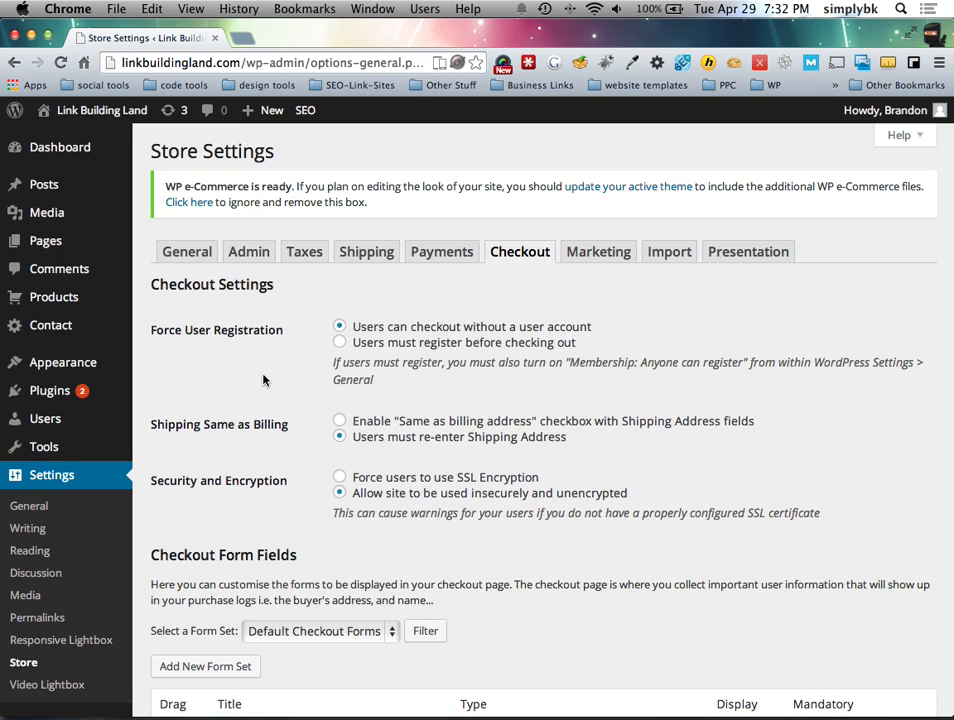
# Step: Keep Default Checkout Forms as the checkout form set
pyautogui.scroll(-5, 270, 390)
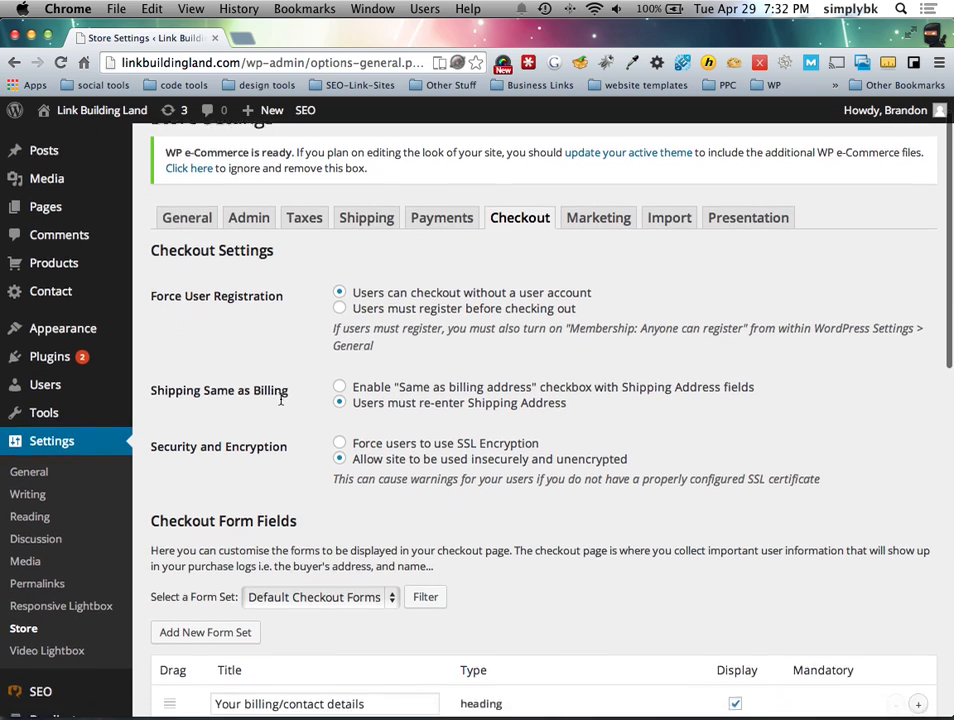
pyautogui.scroll(-3, 300, 390)
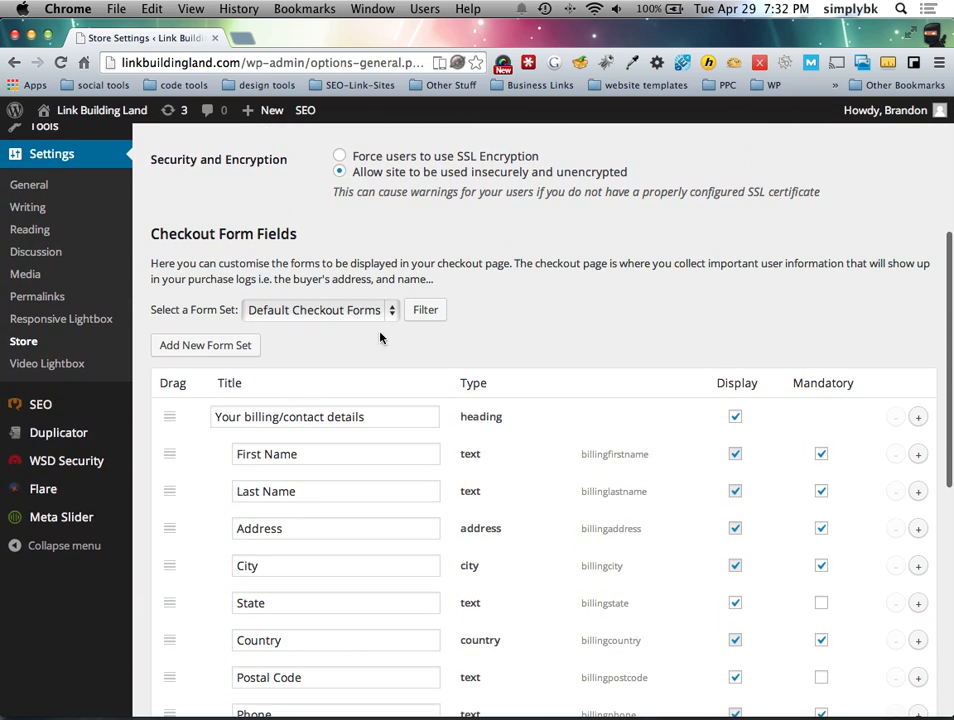
pyautogui.click(376, 311)
pyautogui.click(379, 341)
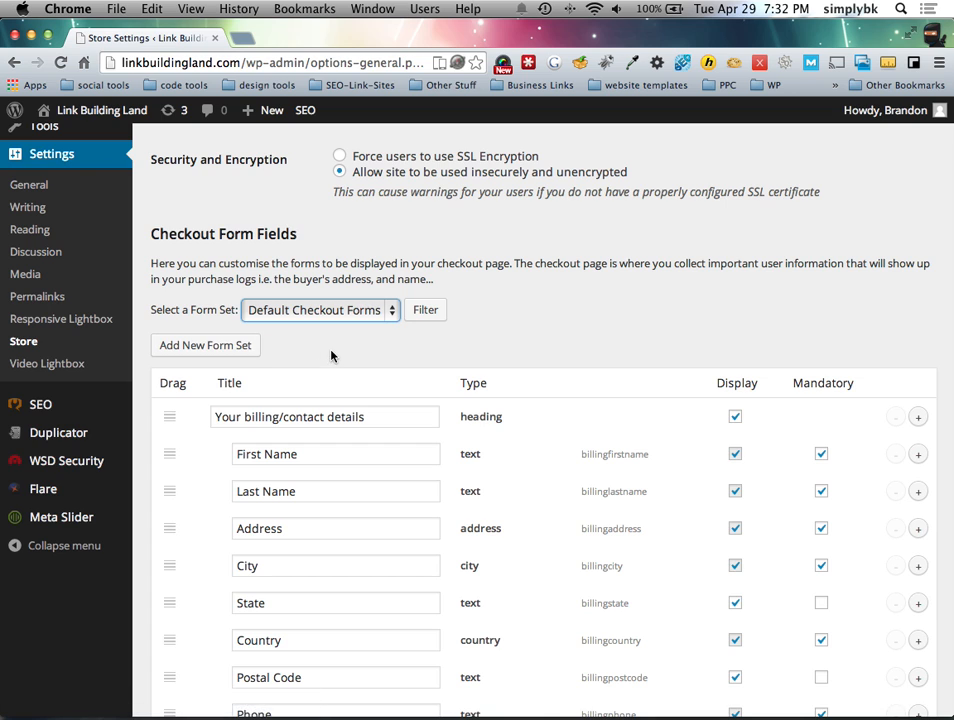
# Step: Select 'Enable Same as billing address' and save the checkout settings
pyautogui.scroll(-4, 340, 357)
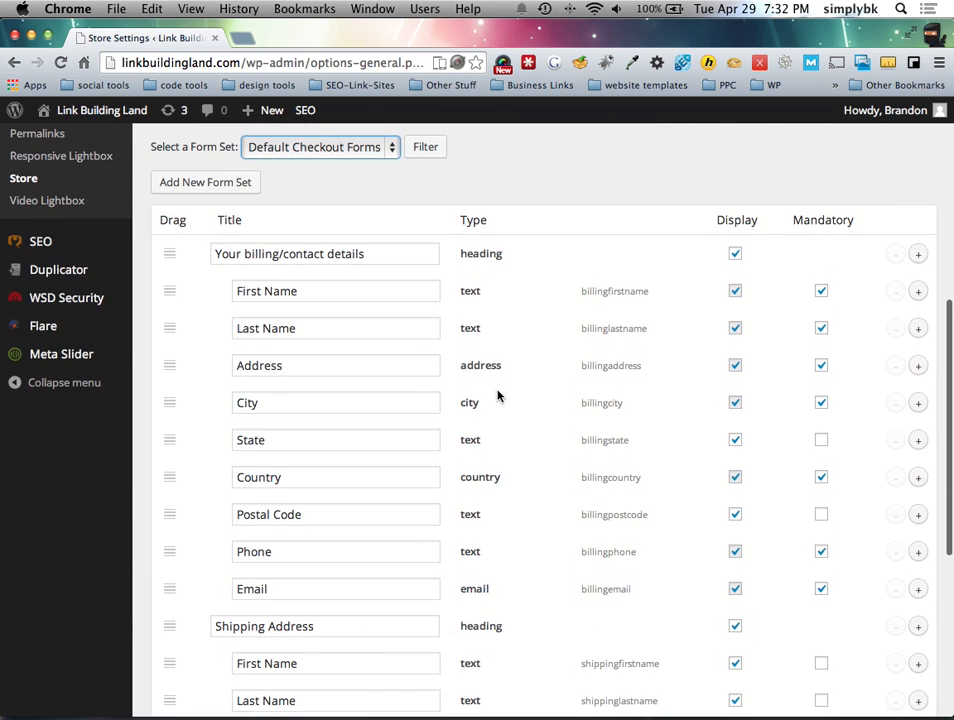
pyautogui.scroll(12, 498, 395)
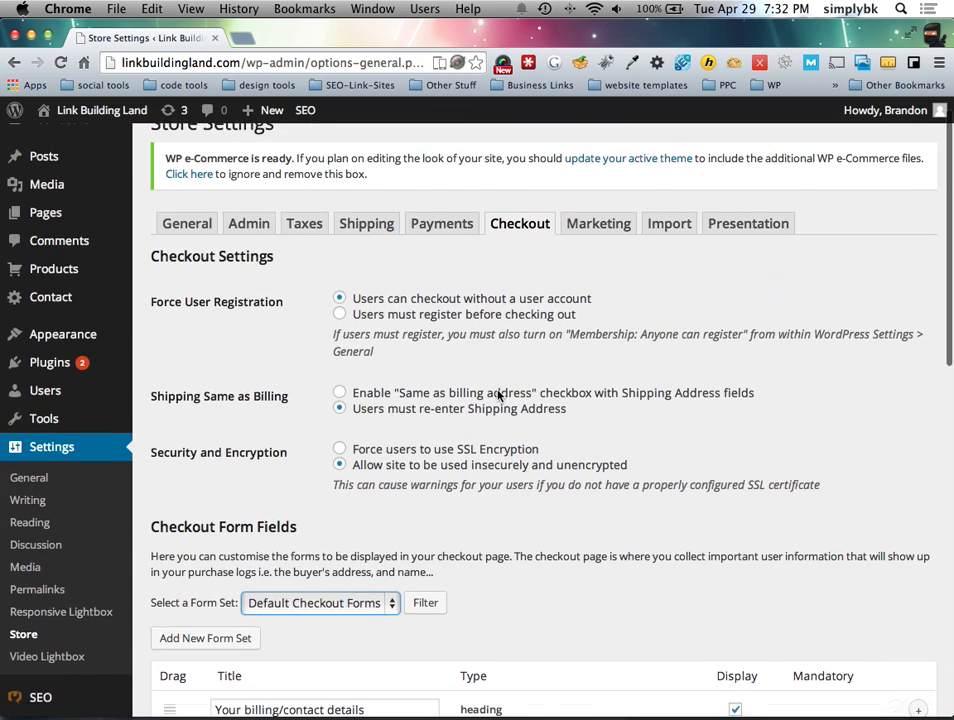
pyautogui.scroll(-1, 498, 395)
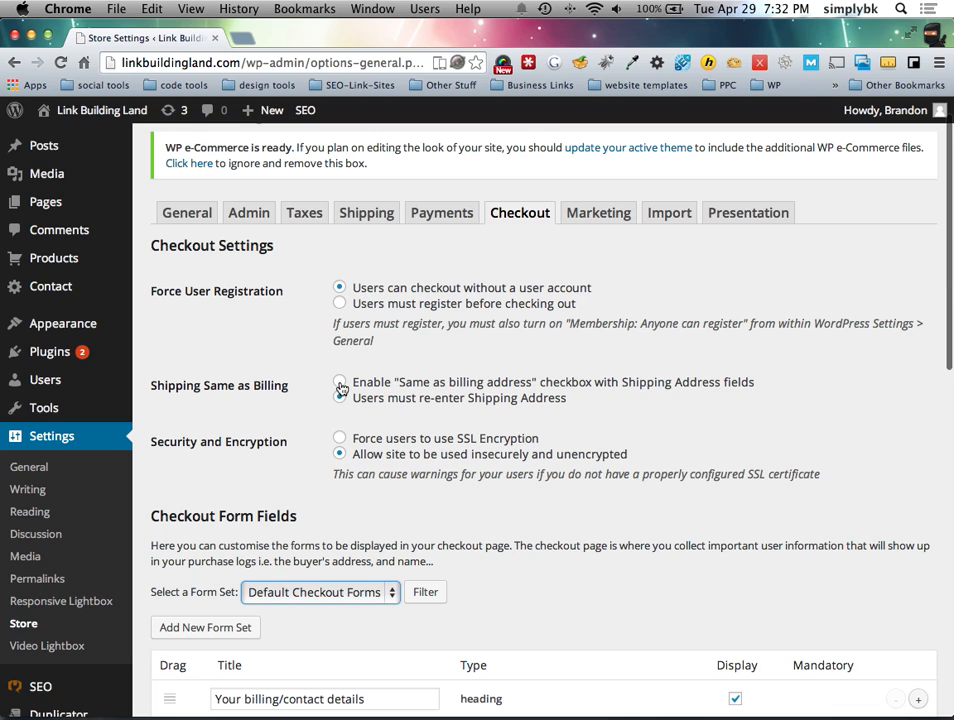
pyautogui.click(464, 388)
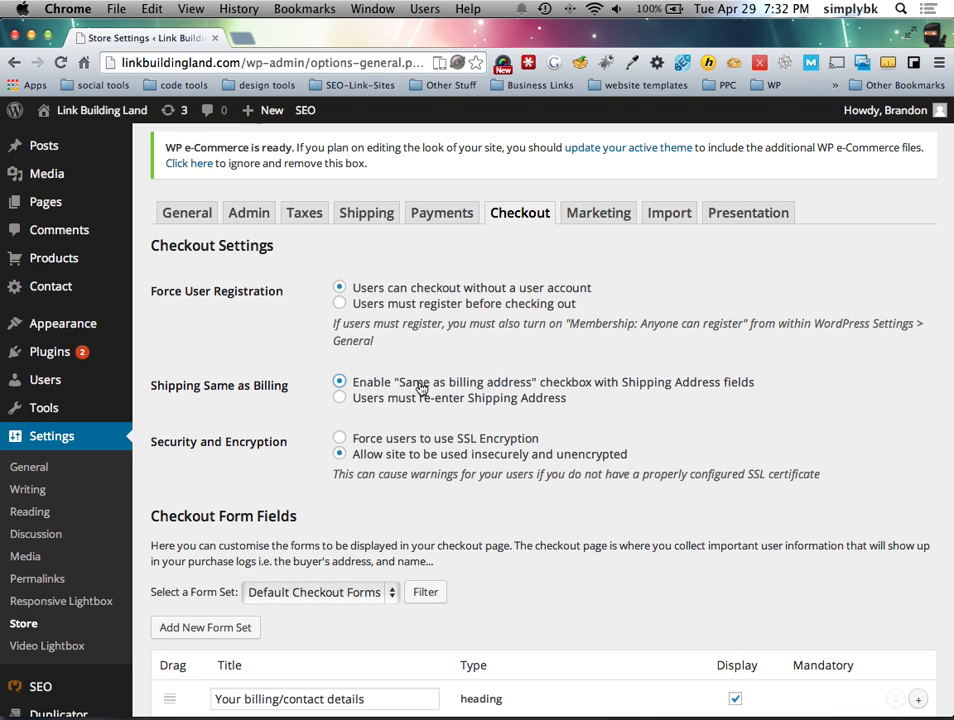
pyautogui.scroll(1, 479, 390)
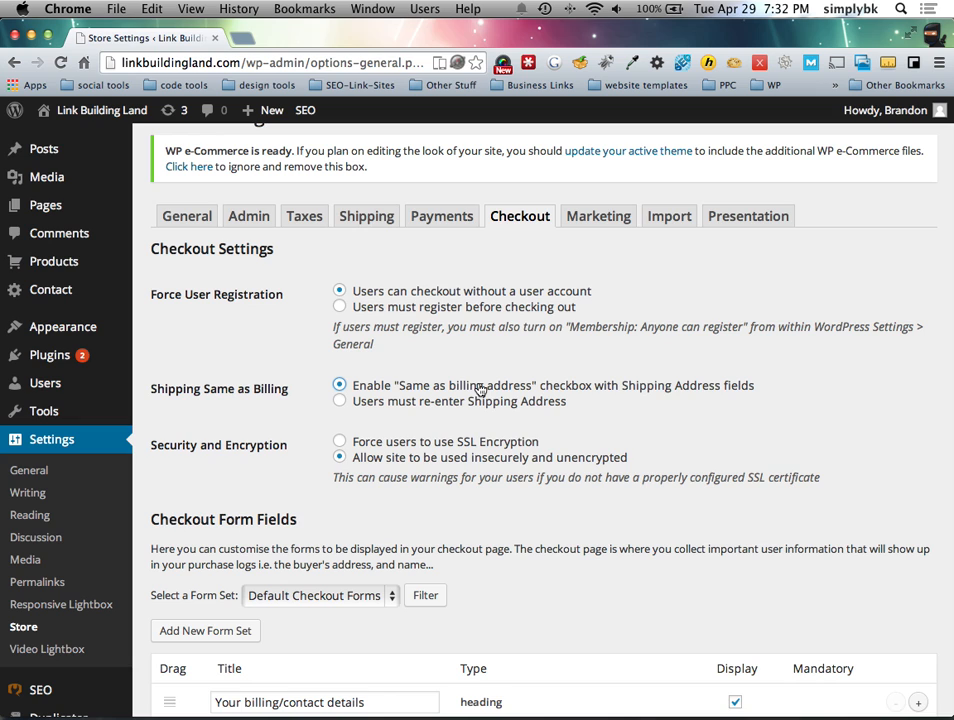
pyautogui.scroll(-10, 479, 441)
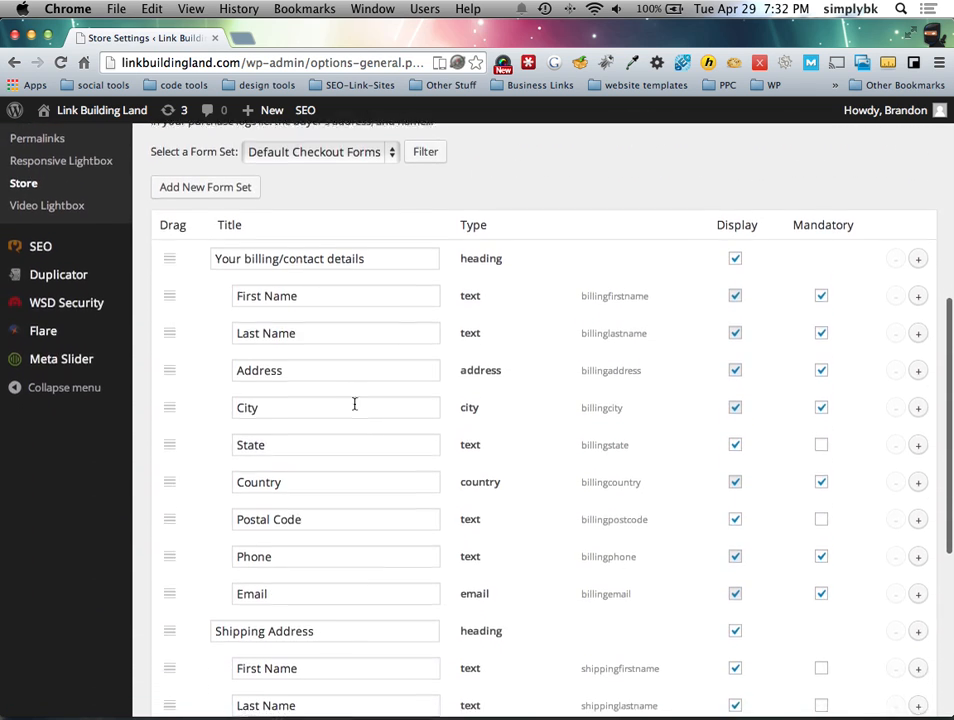
pyautogui.scroll(-3, 314, 340)
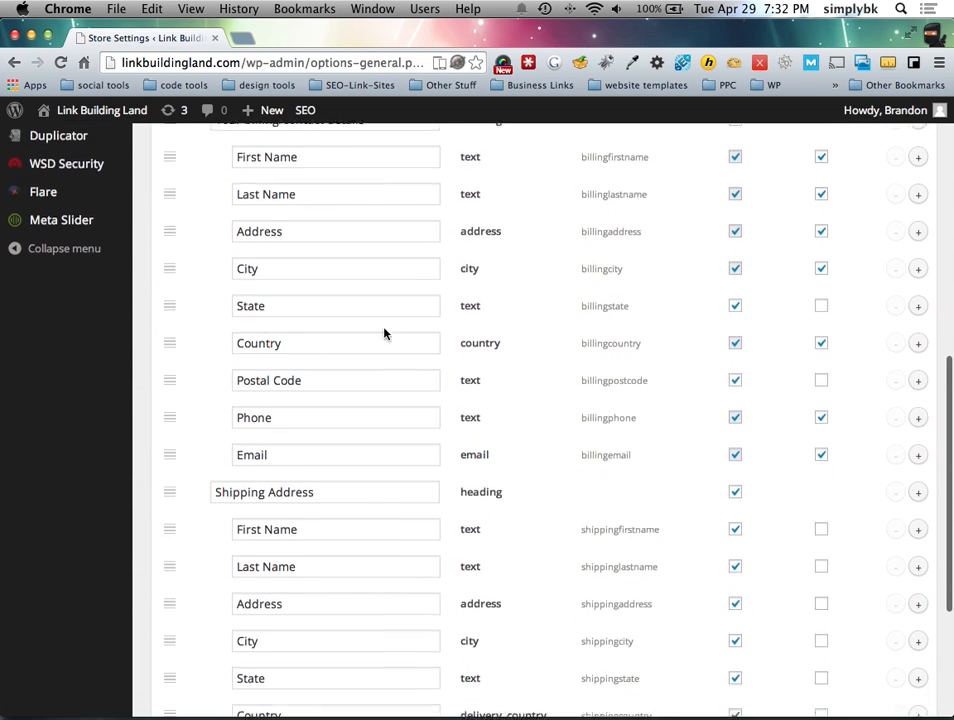
pyautogui.scroll(3, 385, 333)
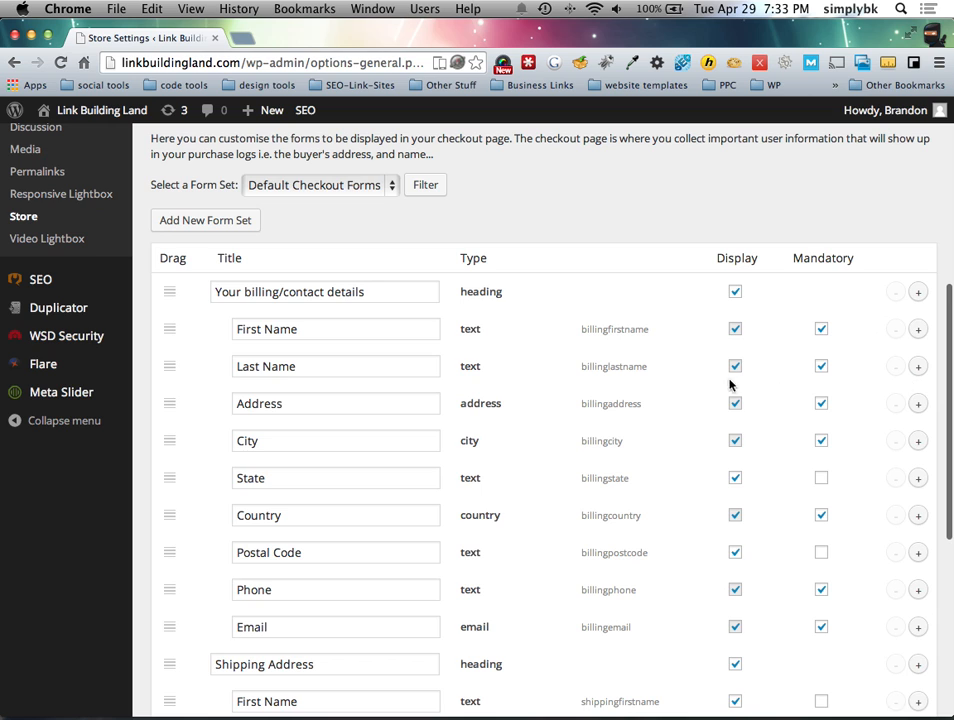
pyautogui.scroll(-1, 733, 383)
pyautogui.scroll(-8, 650, 425)
pyautogui.click(207, 632)
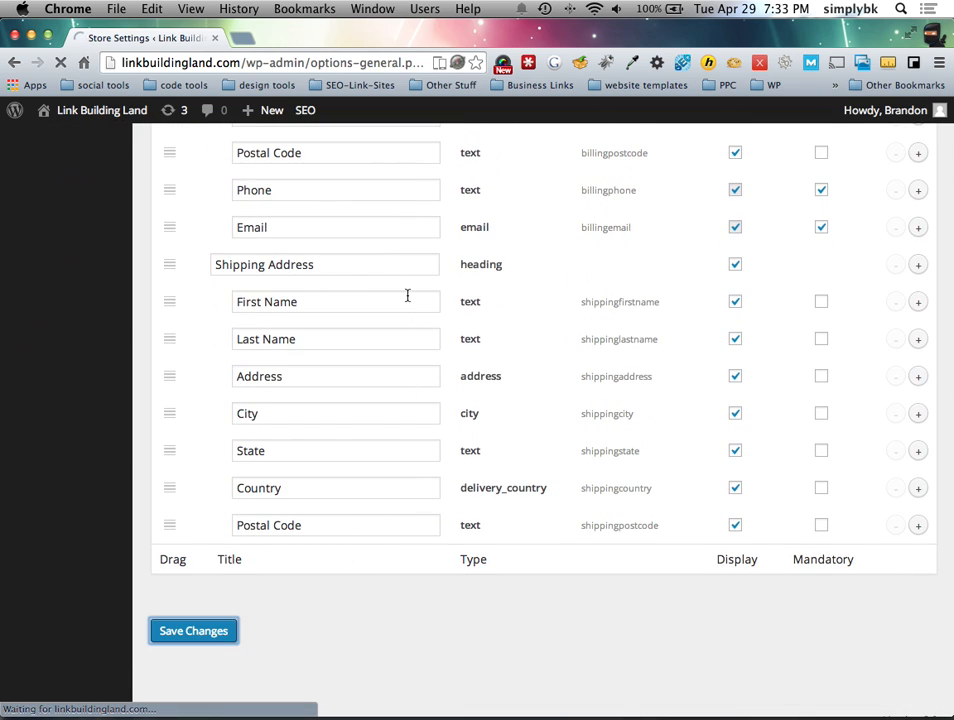
# Step: Add three empty checkout field rows after Postal Code, then remove them again
pyautogui.scroll(-5, 416, 327)
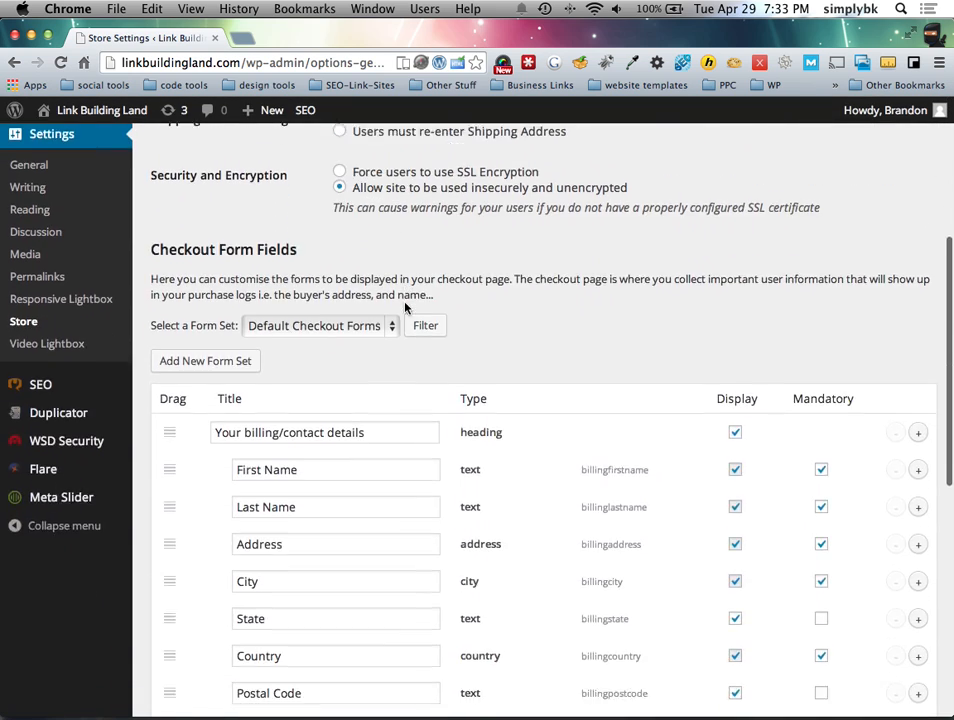
pyautogui.scroll(-10, 416, 327)
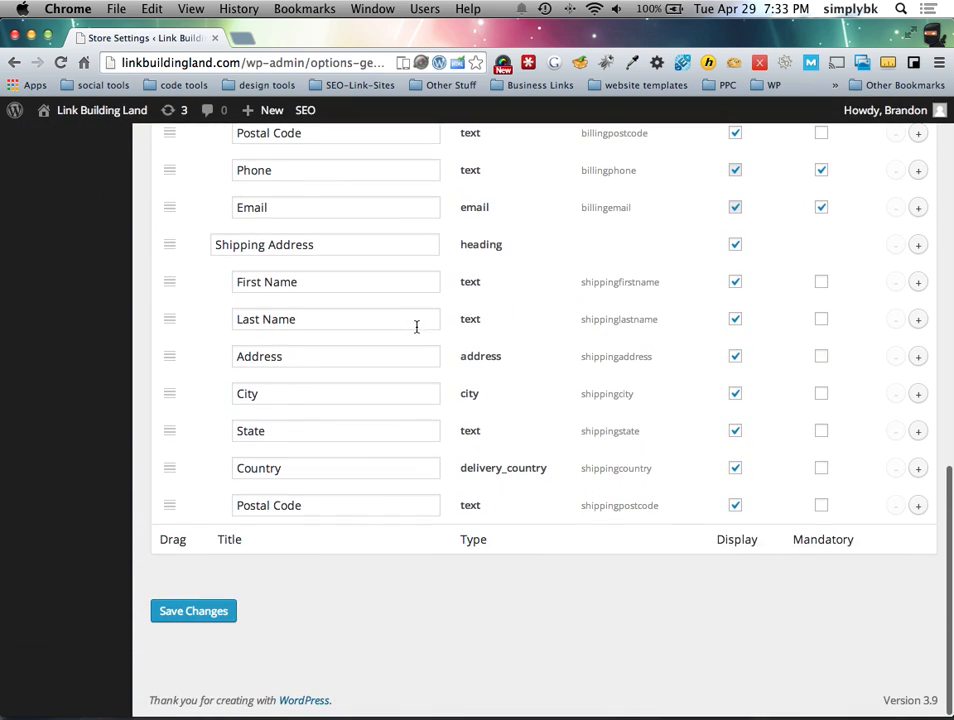
pyautogui.click(917, 505)
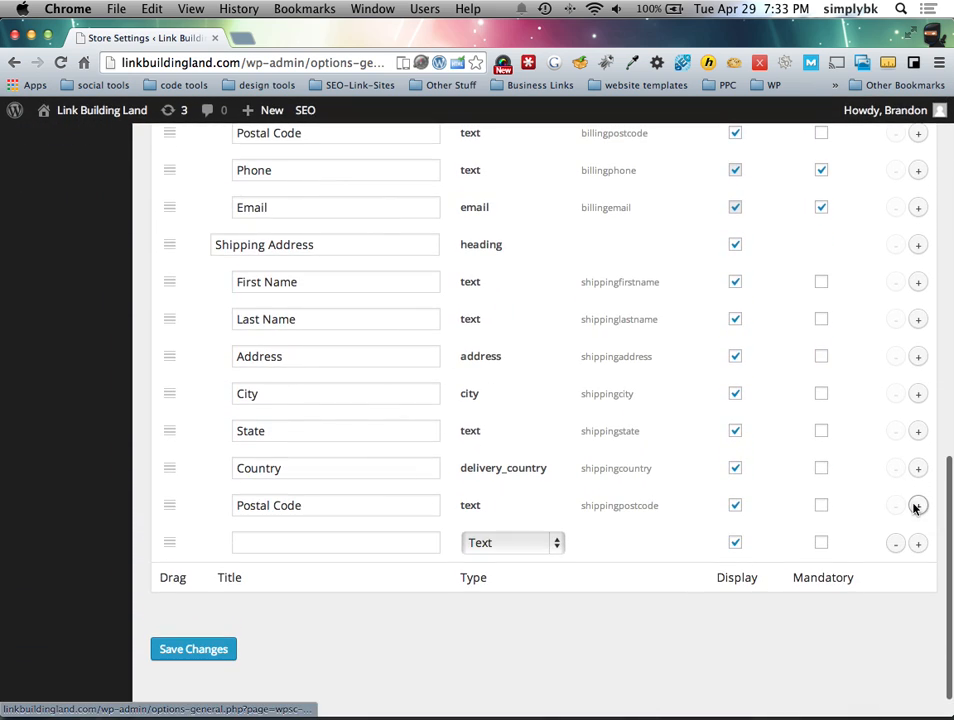
pyautogui.click(918, 542)
pyautogui.click(918, 506)
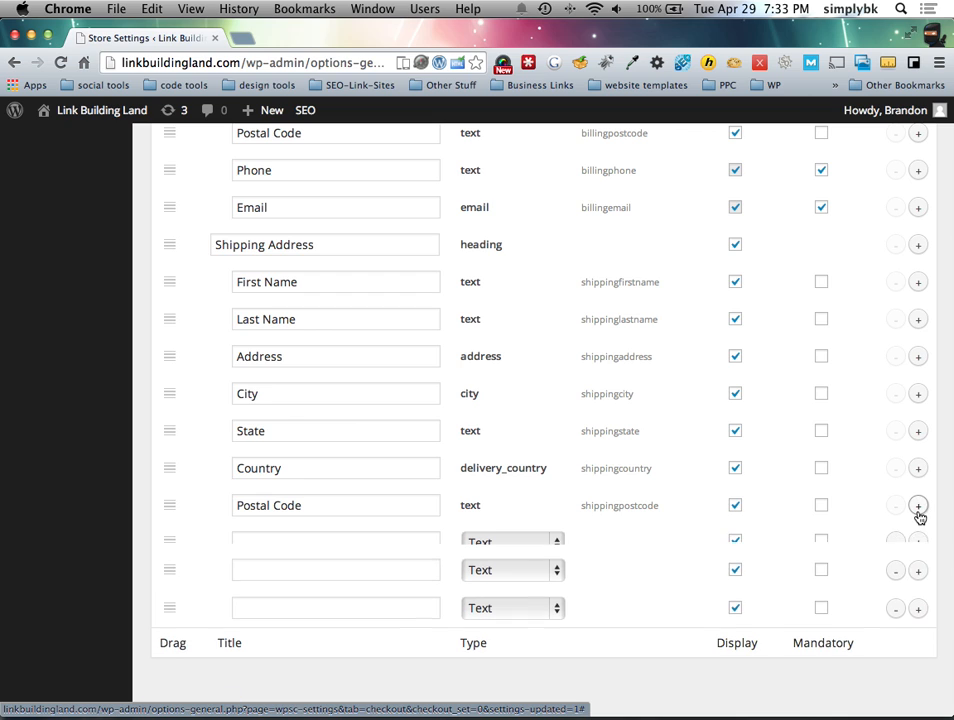
pyautogui.click(895, 543)
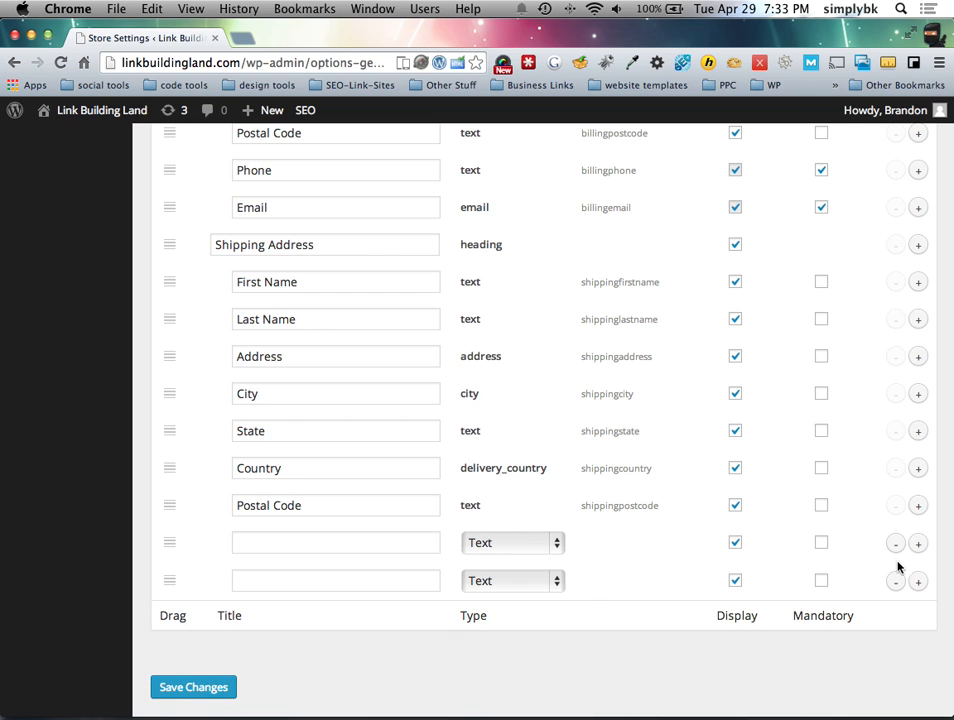
pyautogui.click(897, 549)
pyautogui.click(897, 549)
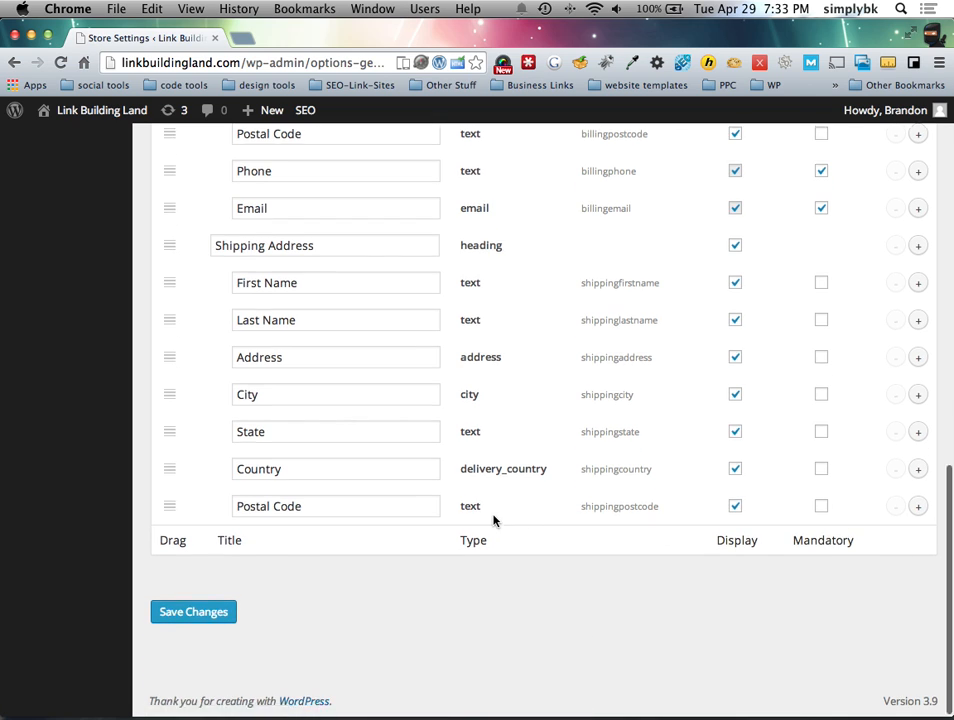
# Step: Scroll up and head for the Marketing tab
pyautogui.scroll(5, 493, 519)
pyautogui.scroll(2, 493, 519)
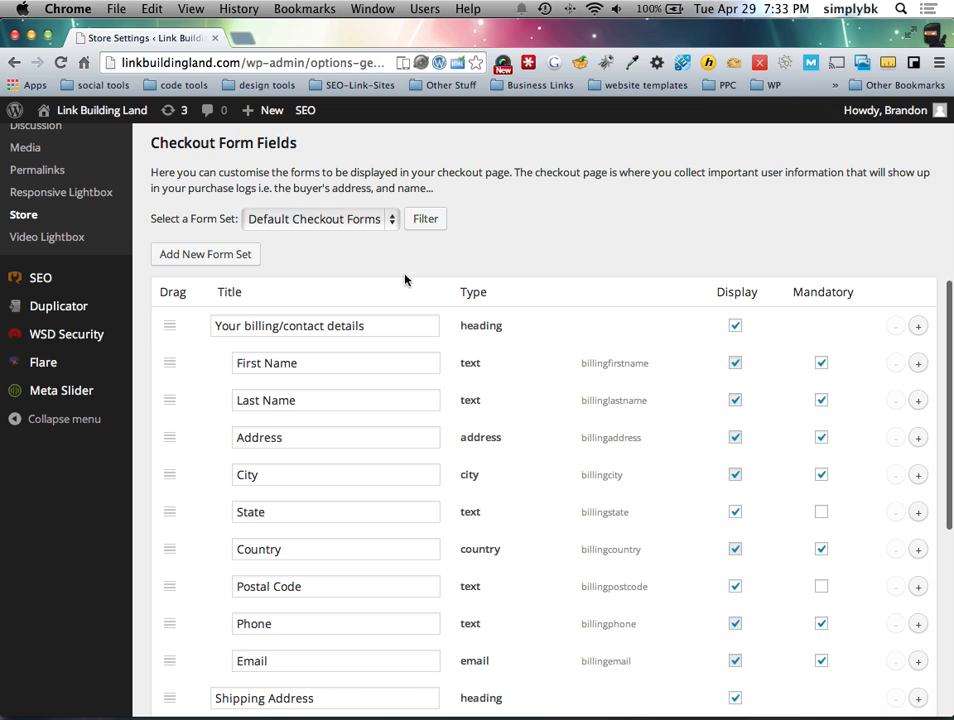
pyautogui.scroll(10, 476, 249)
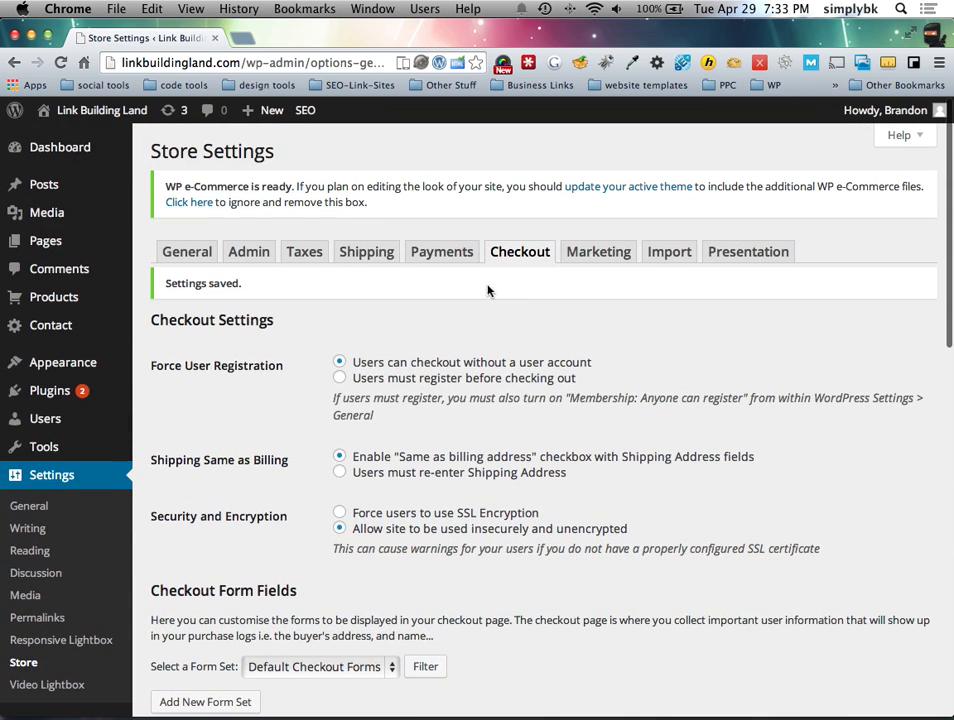
pyautogui.click(580, 255)
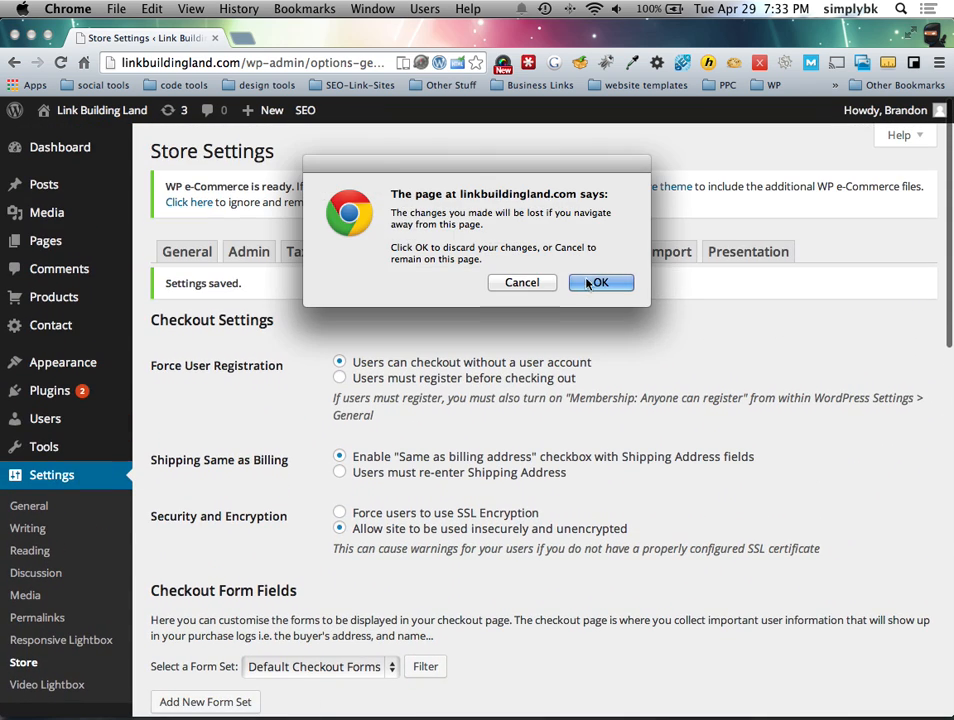
# Step: Confirm leaving for Marketing, then tick and untick 'Users who bought this also bought'
pyautogui.click(594, 284)
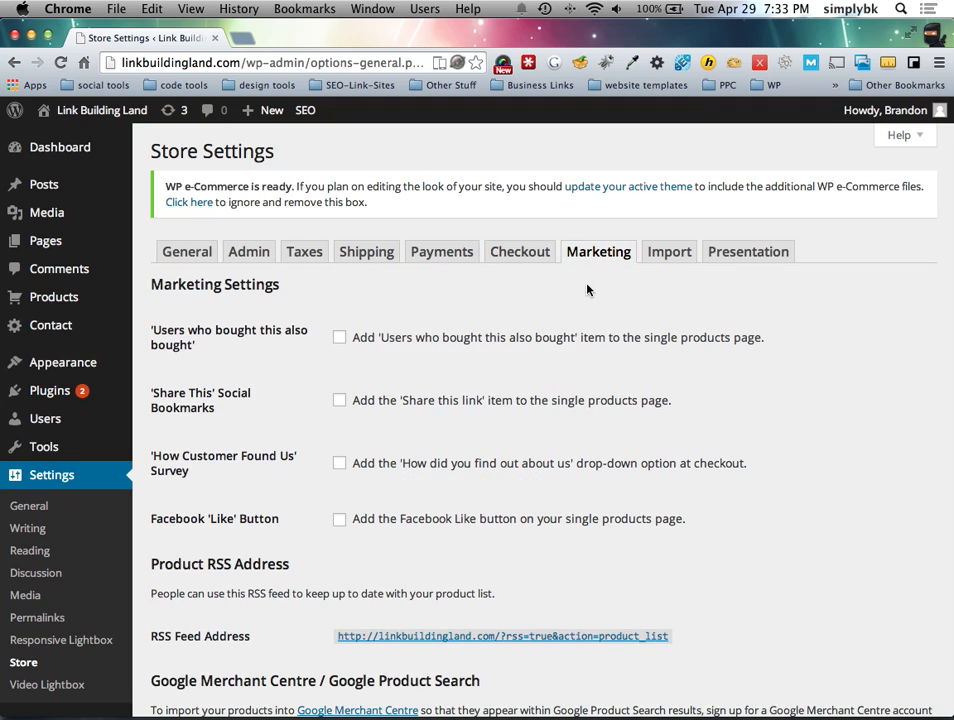
pyautogui.scroll(-1, 386, 352)
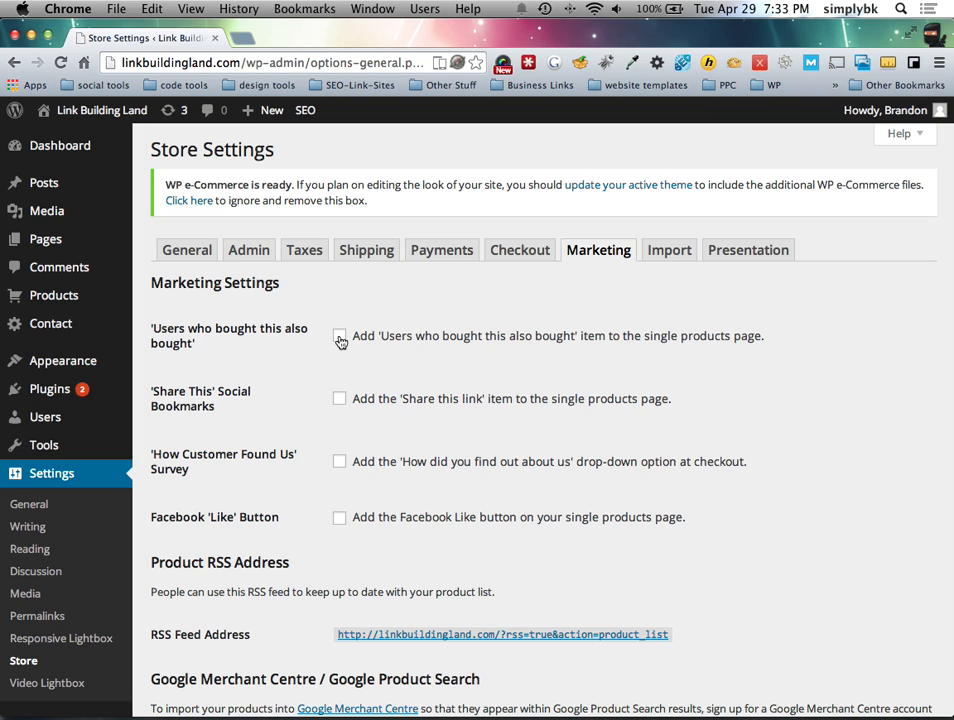
pyautogui.click(339, 337)
pyautogui.scroll(1, 319, 349)
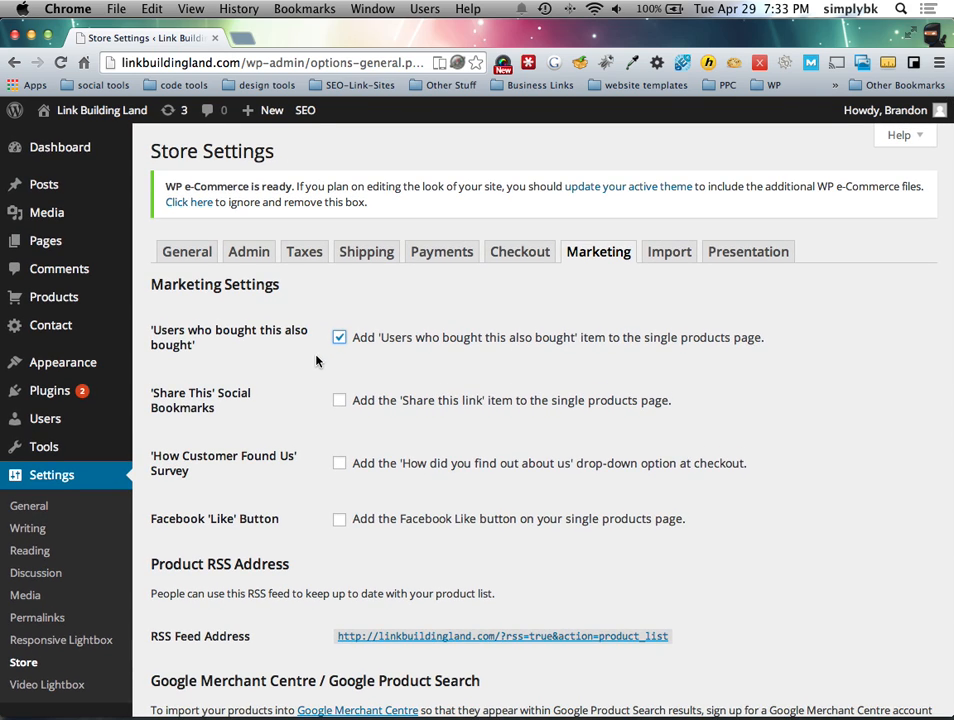
pyautogui.click(338, 338)
pyautogui.moveTo(165, 402)
# Step: Scroll through the remaining marketing options, leaving them all unchecked
pyautogui.scroll(-3, 455, 485)
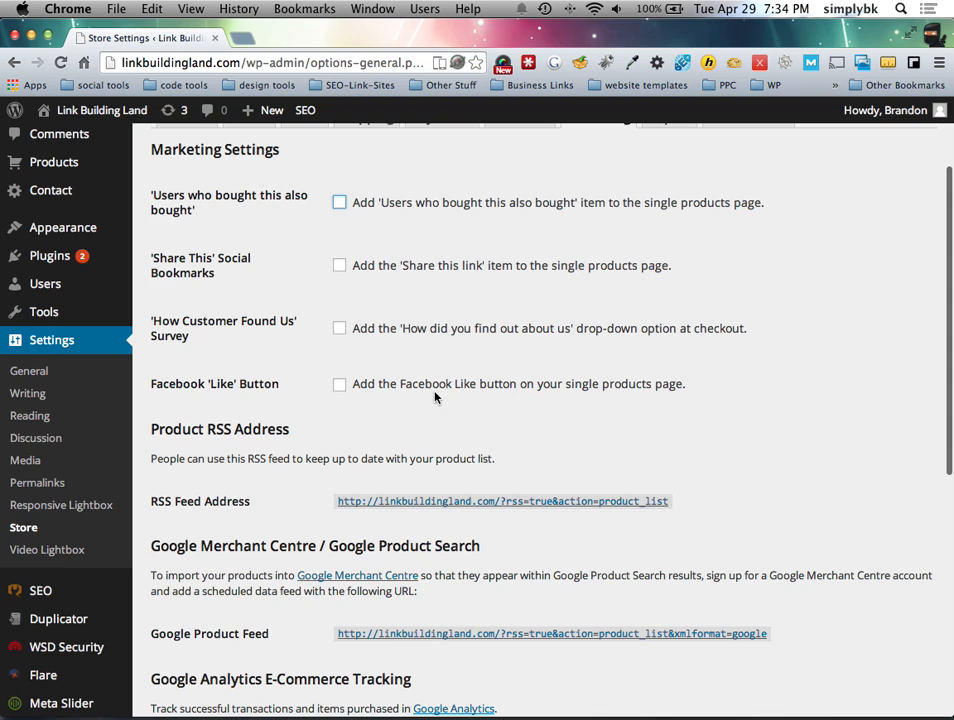
pyautogui.scroll(1, 435, 396)
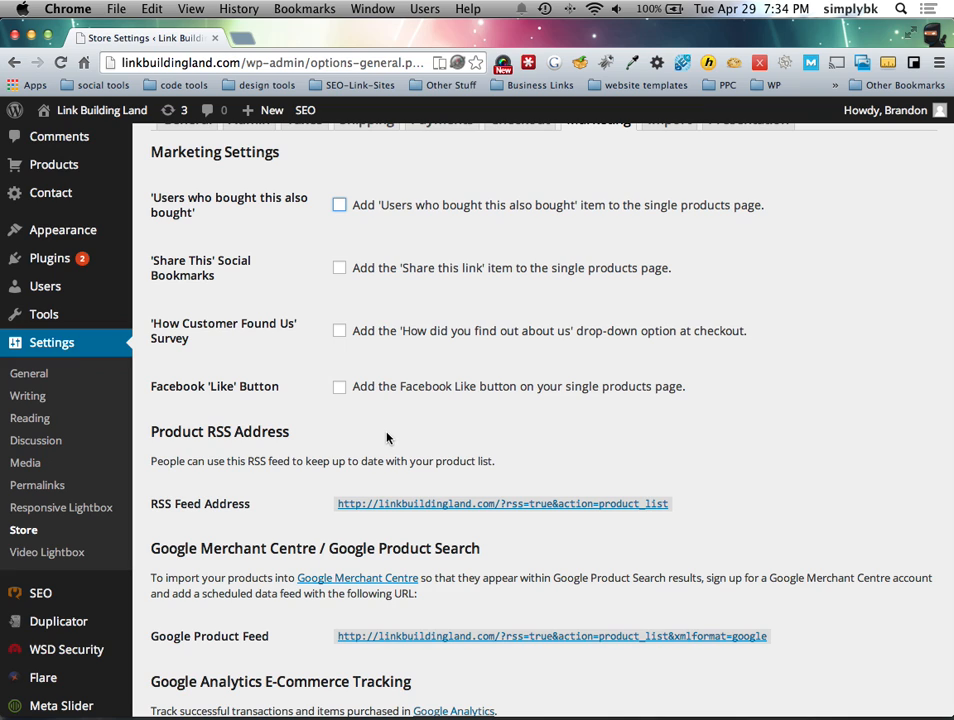
pyautogui.scroll(-3, 328, 411)
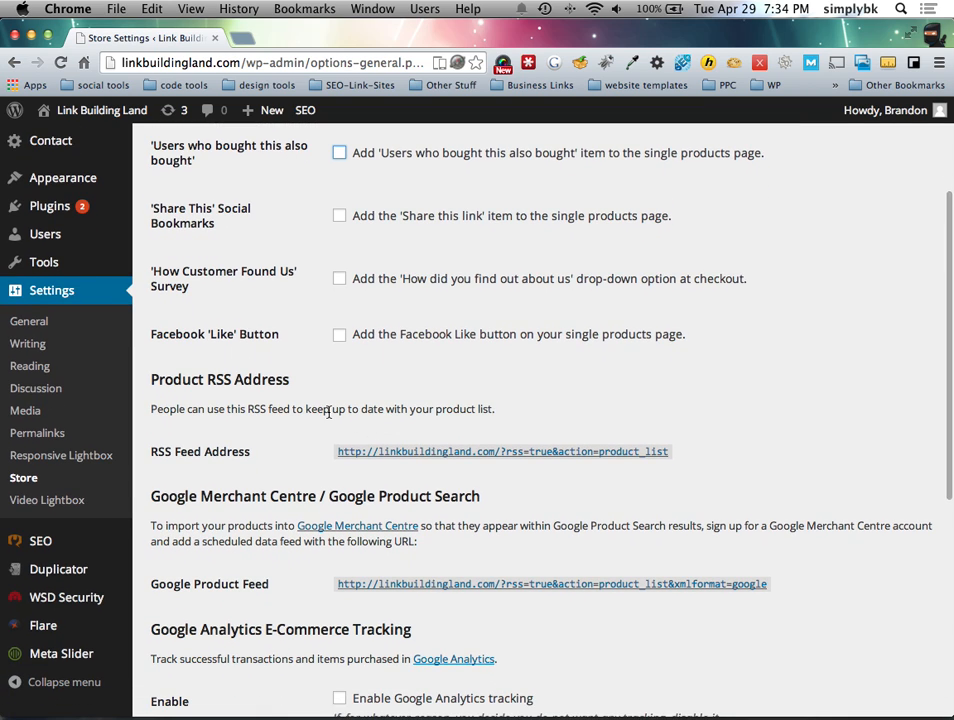
pyautogui.scroll(-10, 318, 411)
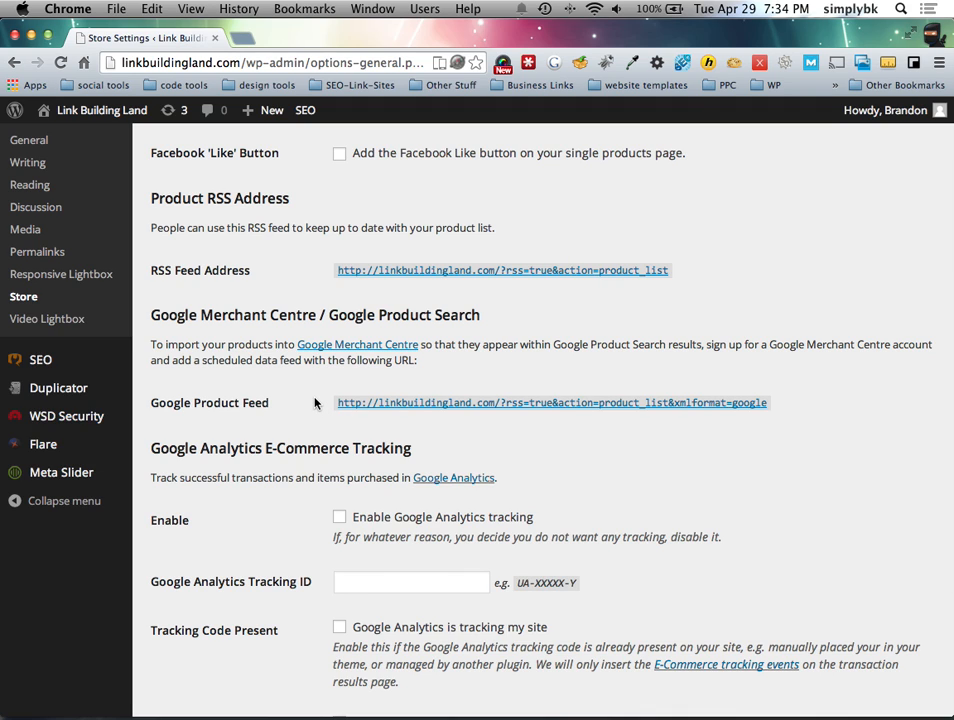
# Step: Toggle Google Analytics Advanced Mode, leaving it unchecked, and save the Marketing settings
pyautogui.scroll(1, 315, 402)
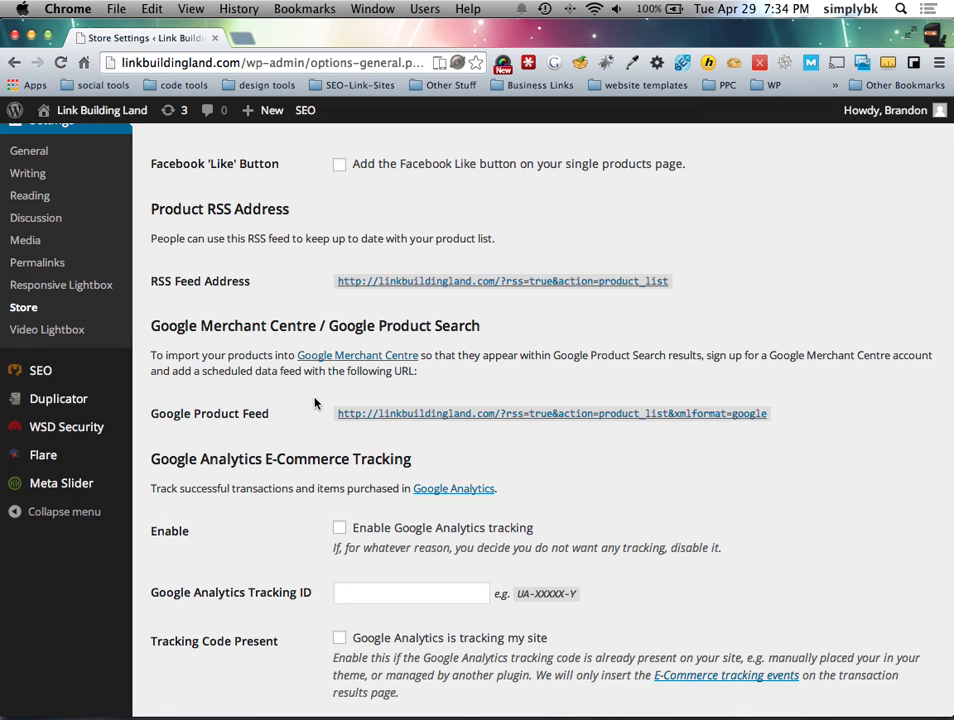
pyautogui.scroll(-5, 314, 402)
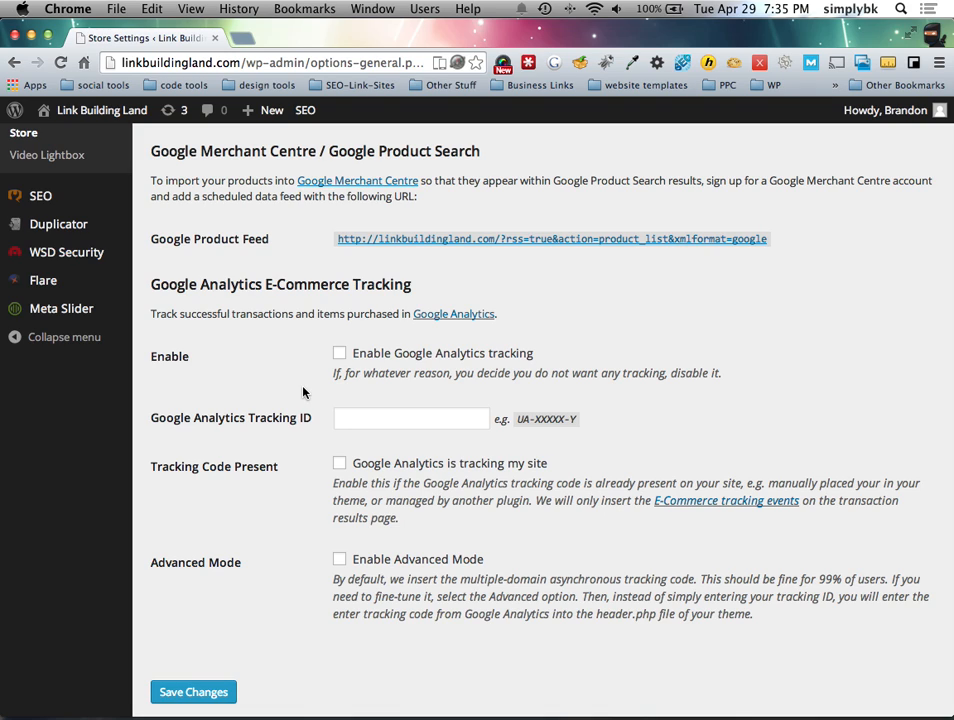
pyautogui.scroll(-1, 327, 456)
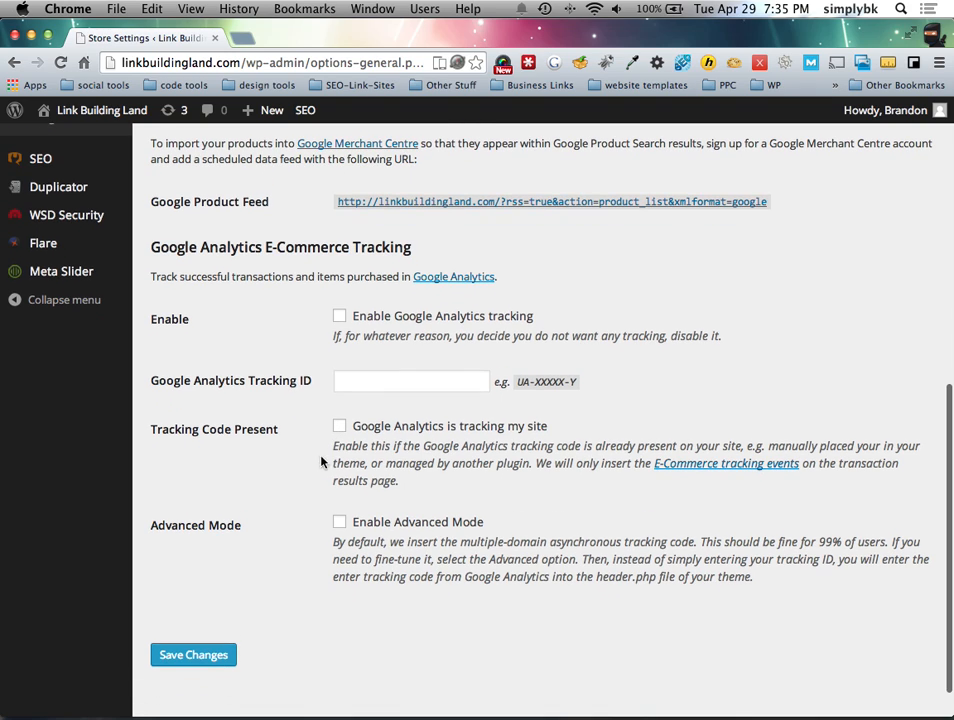
pyautogui.click(340, 524)
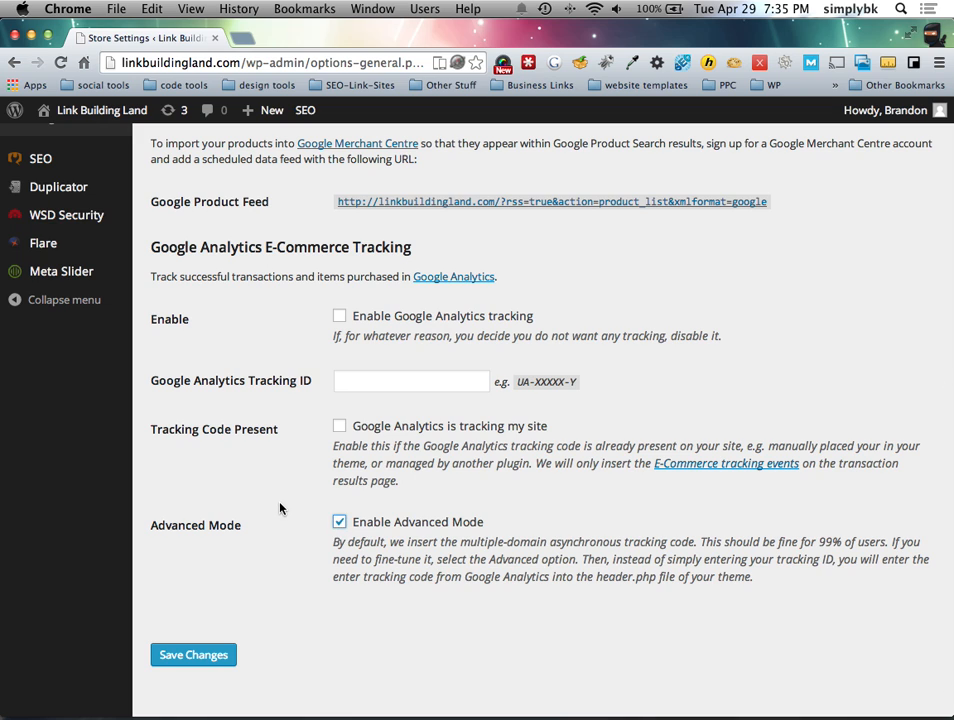
pyautogui.scroll(-1, 300, 505)
pyautogui.scroll(2, 285, 502)
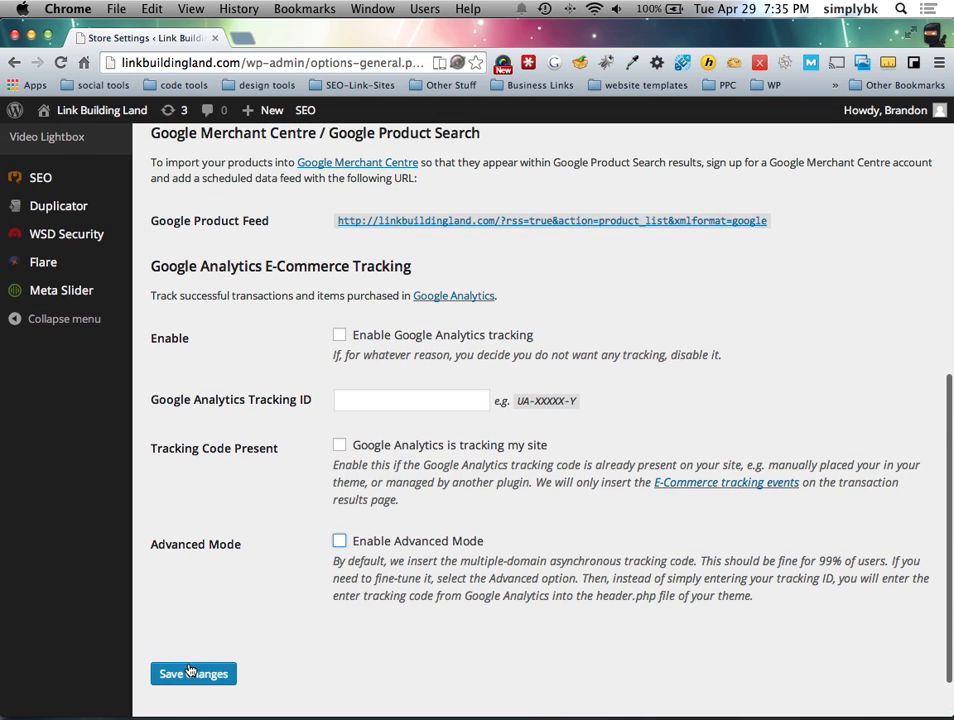
pyautogui.click(192, 673)
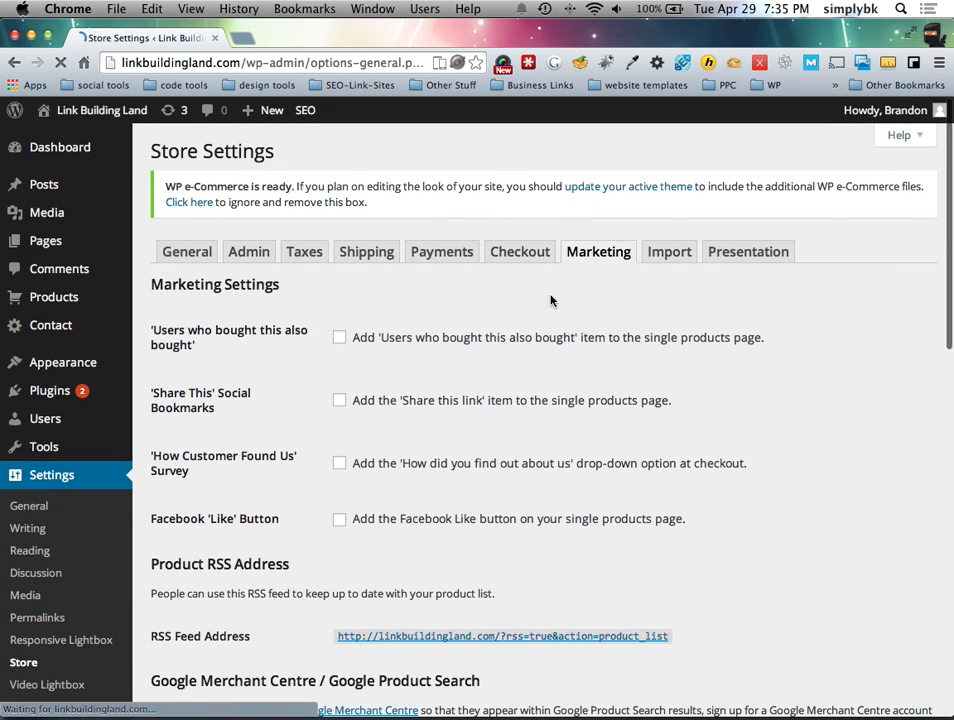
# Step: On the Presentation tab, set Button Type to Buy Now
pyautogui.click(733, 258)
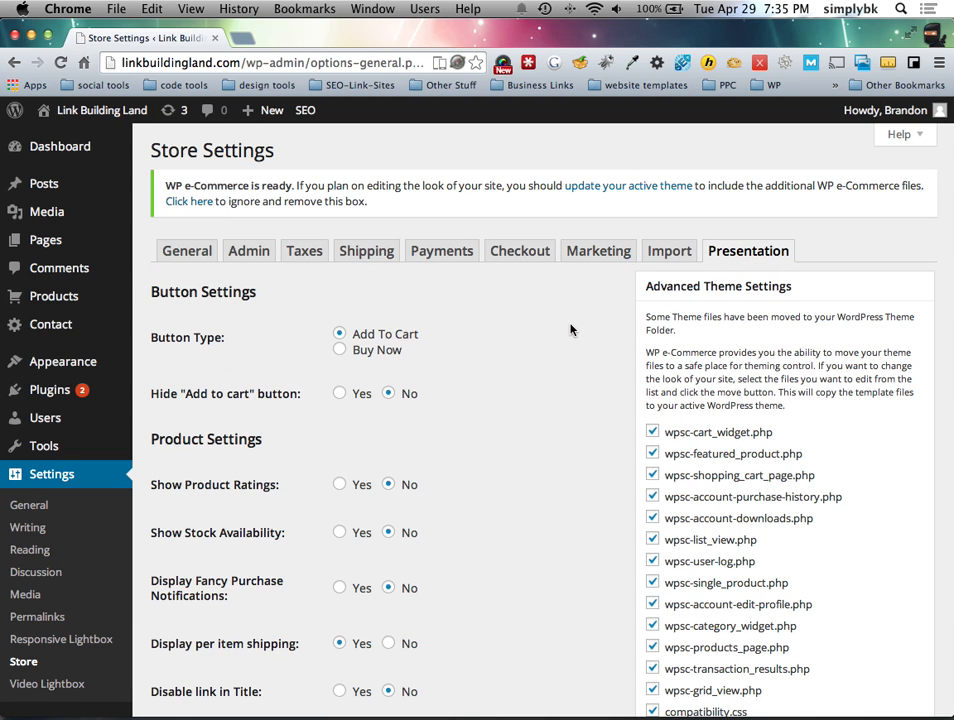
pyautogui.scroll(-4, 563, 326)
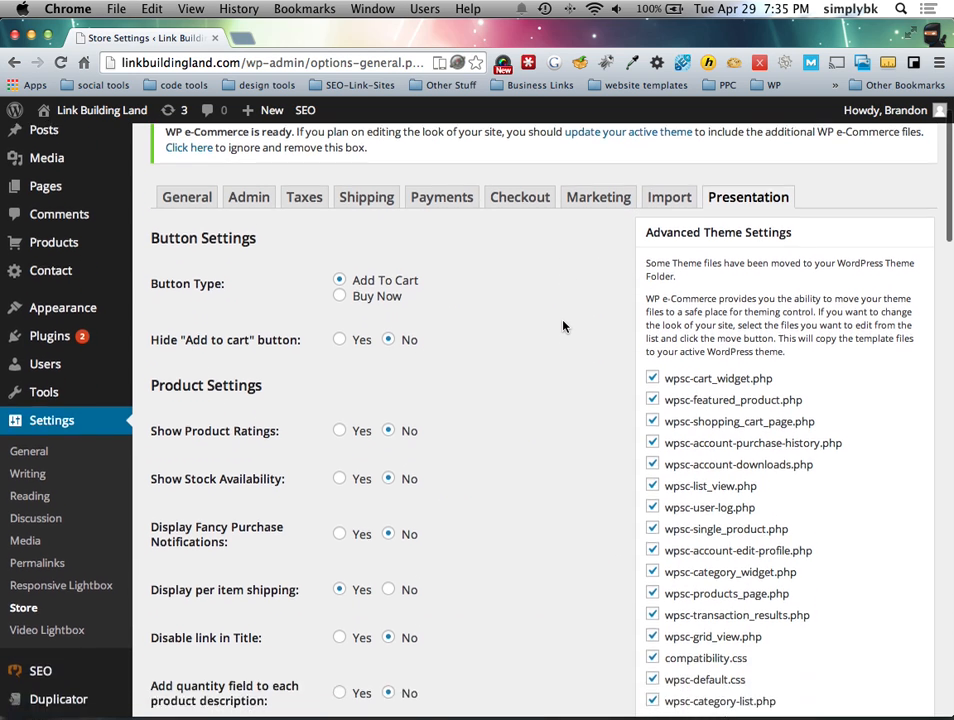
pyautogui.scroll(3, 563, 326)
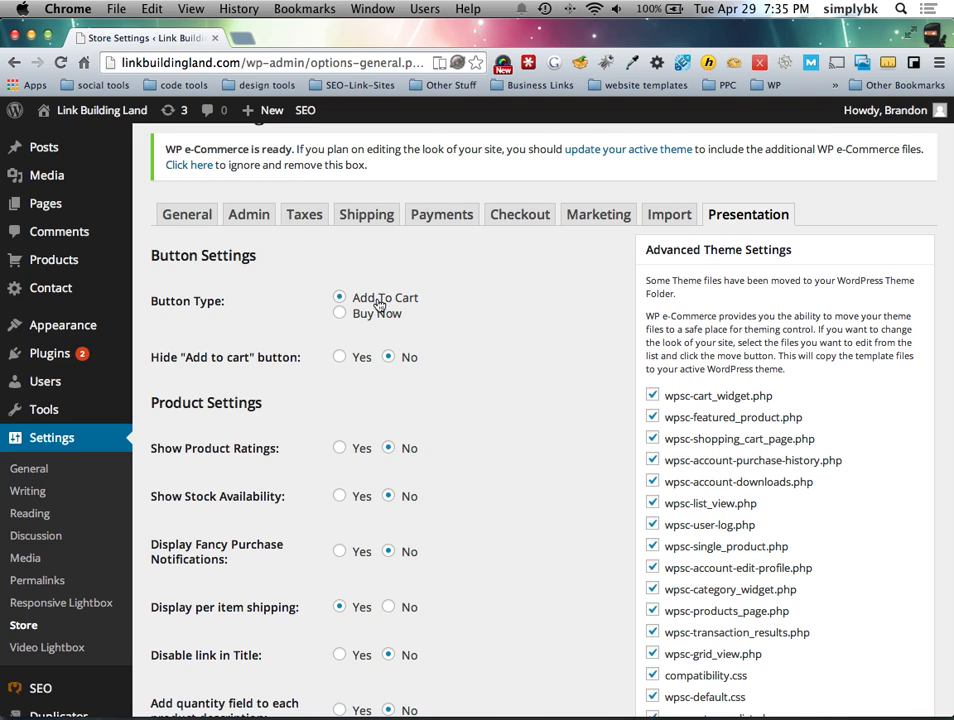
pyautogui.click(341, 315)
# Step: Set 'Display per item shipping' to No and review the other product options
pyautogui.scroll(-3, 473, 363)
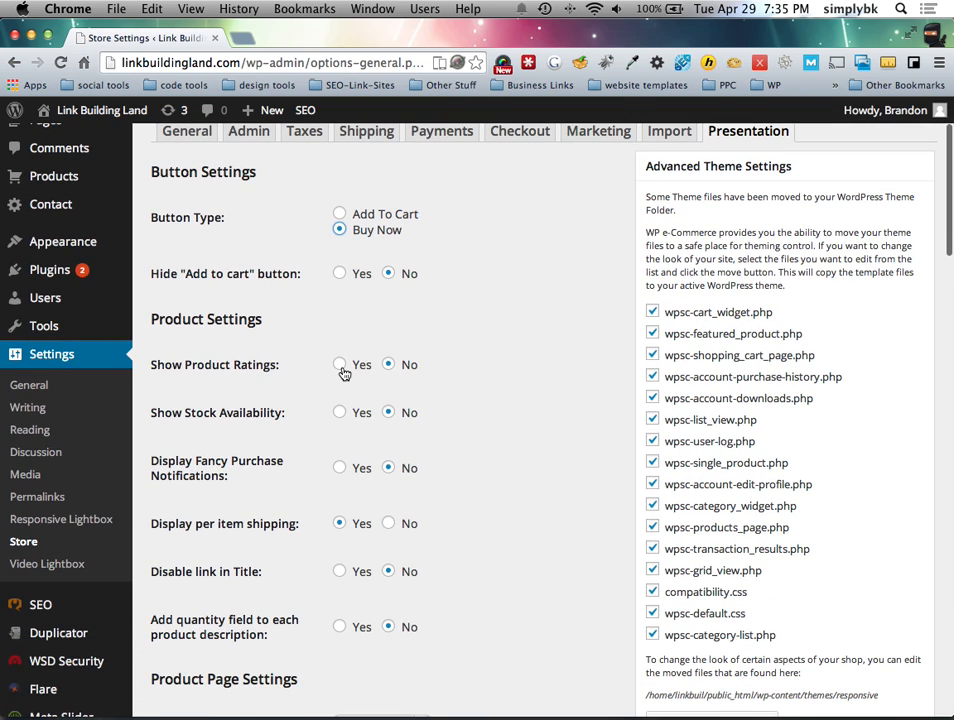
pyautogui.scroll(-3, 340, 390)
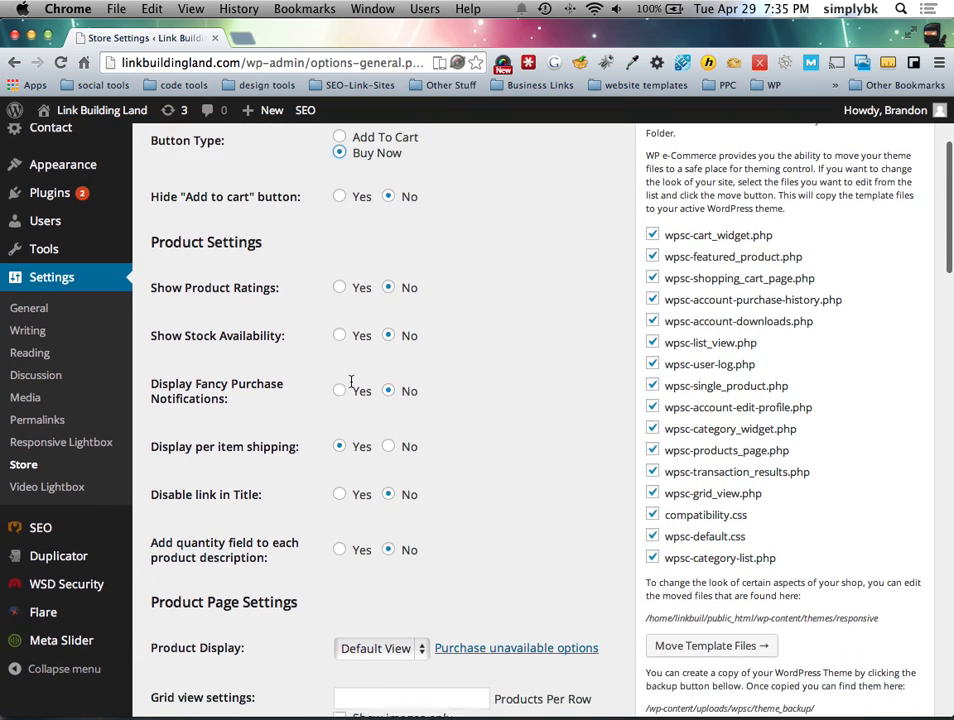
pyautogui.scroll(-1, 351, 382)
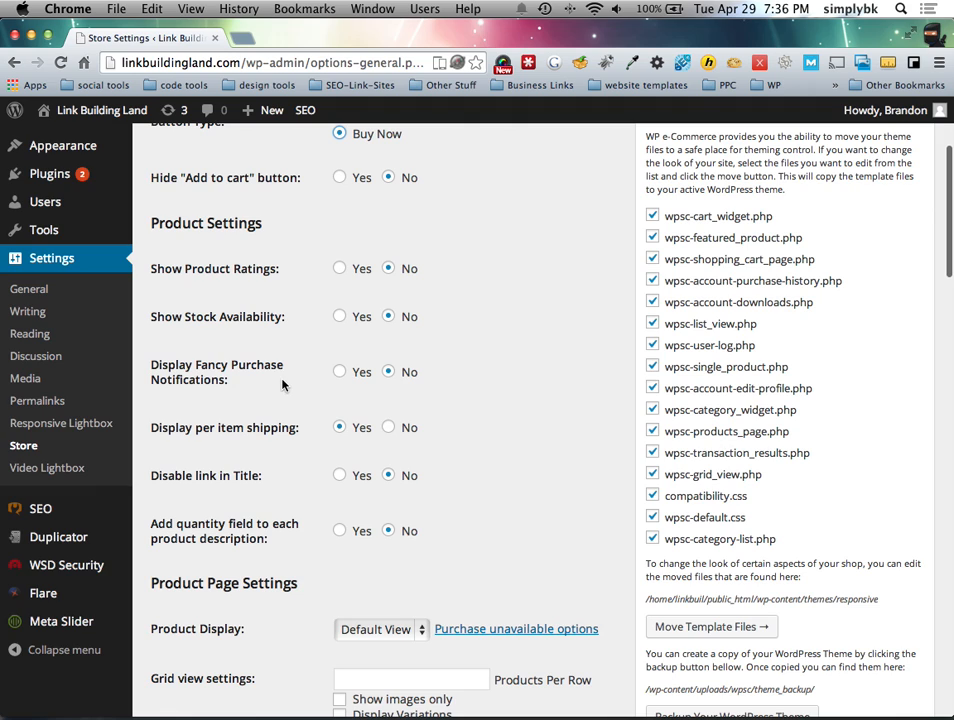
pyautogui.scroll(-3, 338, 390)
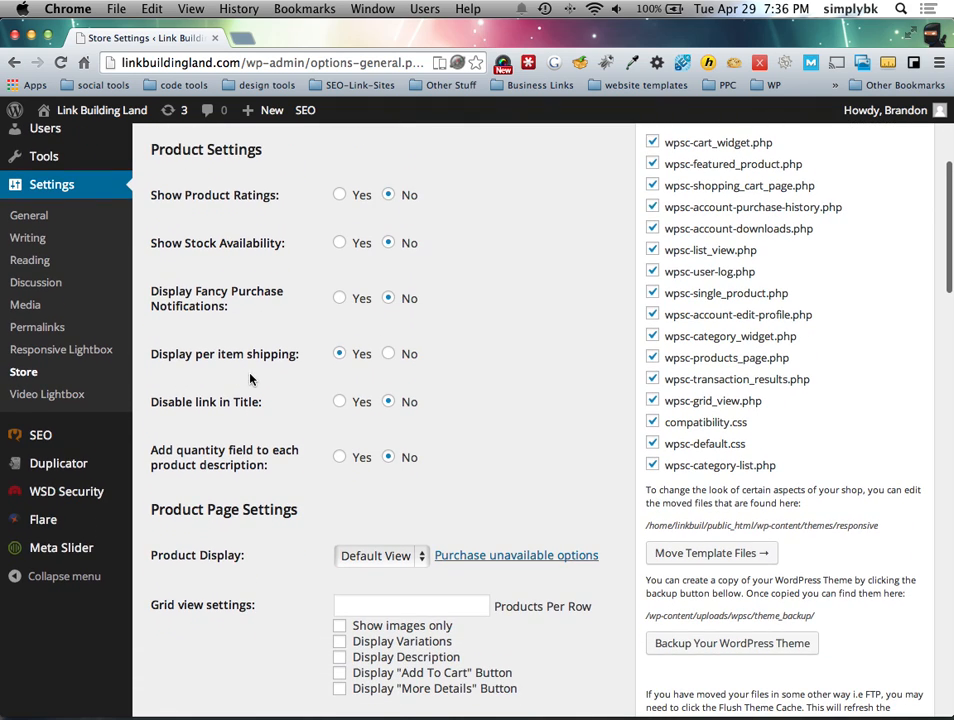
pyautogui.click(388, 356)
pyautogui.scroll(-1, 300, 415)
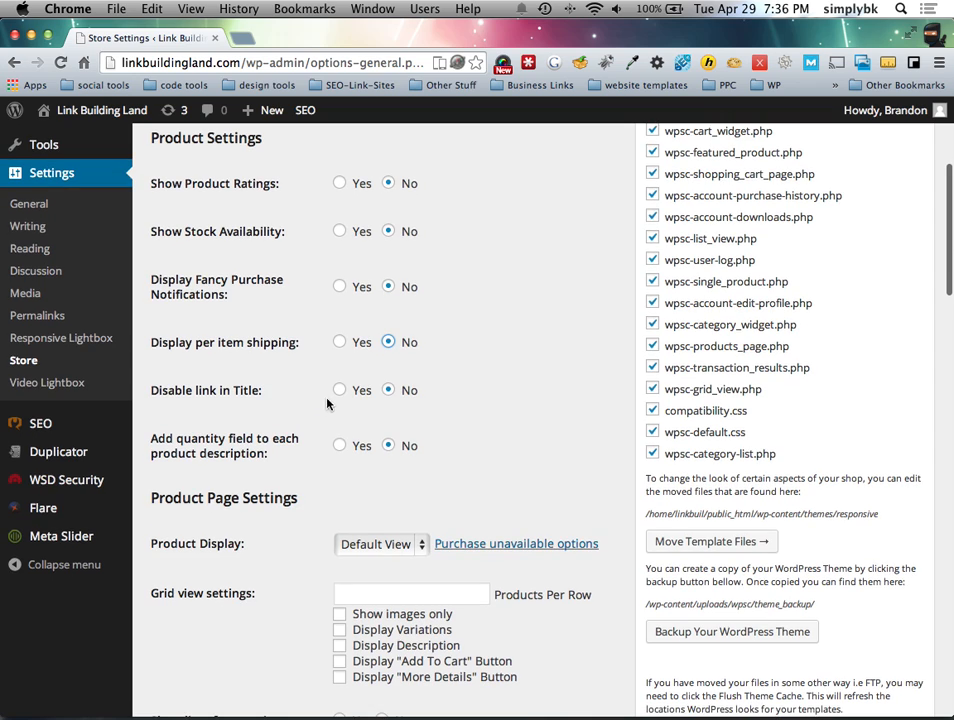
pyautogui.scroll(1, 340, 404)
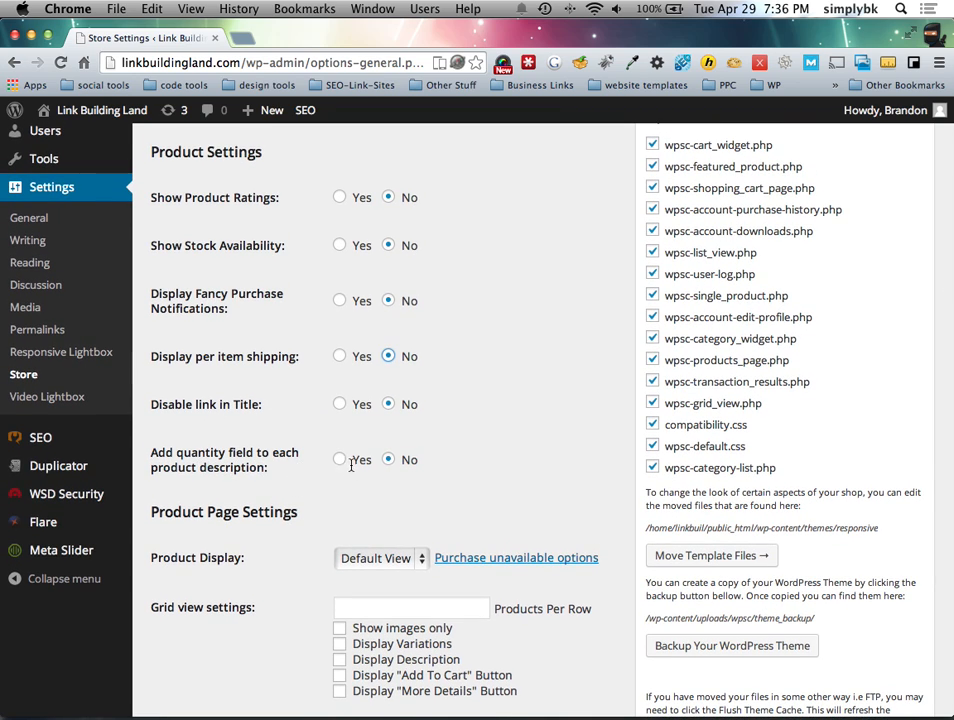
pyautogui.scroll(-5, 394, 511)
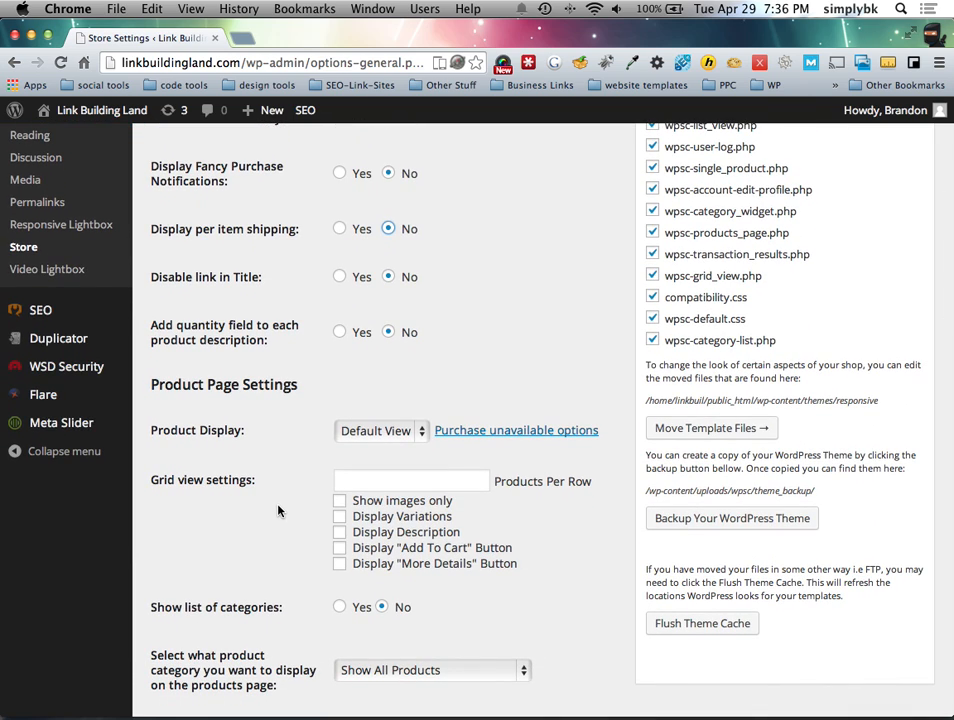
pyautogui.scroll(10, 278, 511)
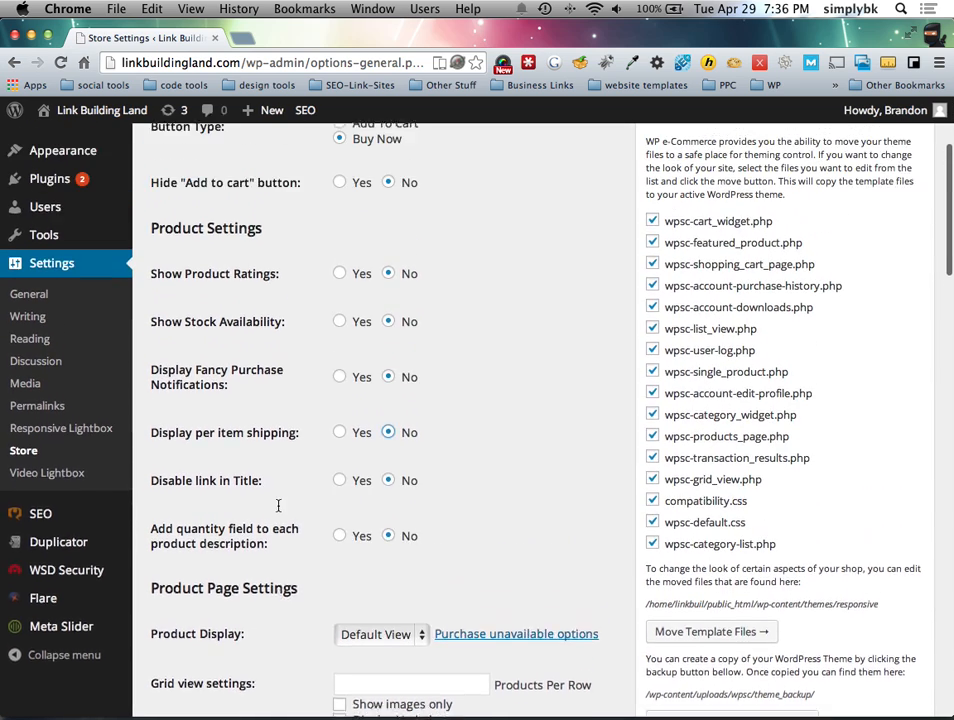
pyautogui.scroll(3, 278, 511)
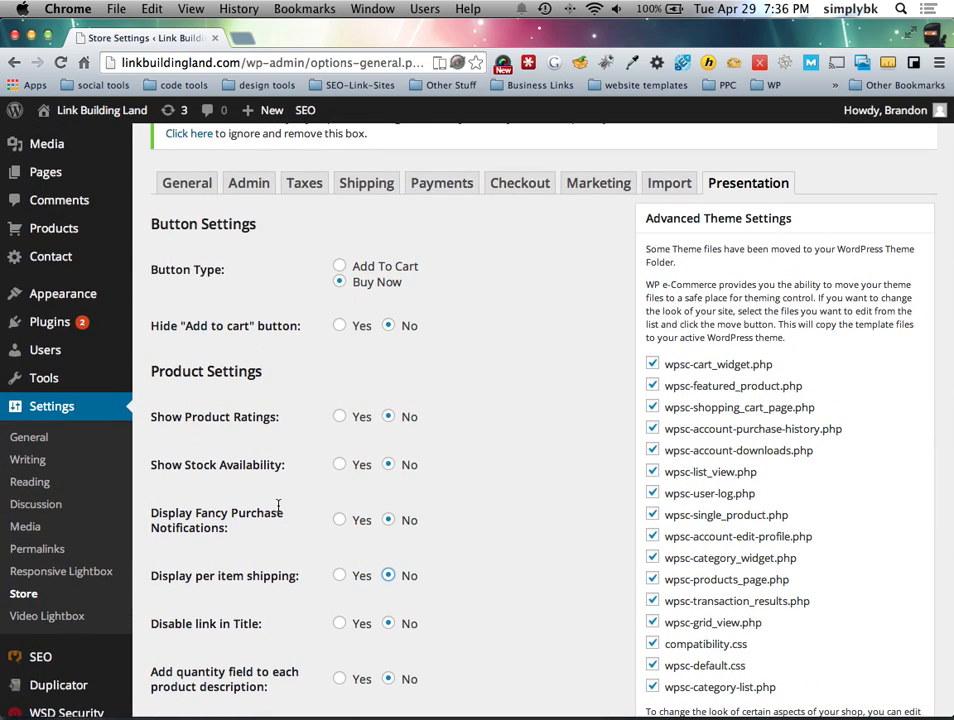
# Step: Keep Buy Now as the button type and Product Display at Default View
pyautogui.click(314, 290)
pyautogui.scroll(-5, 319, 383)
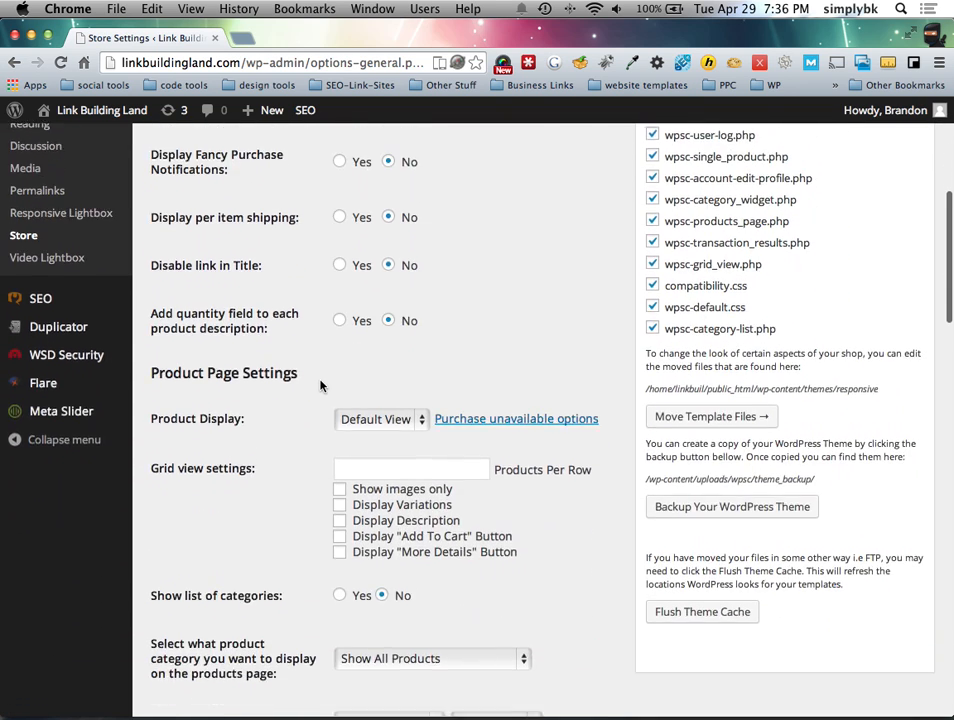
pyautogui.click(353, 341)
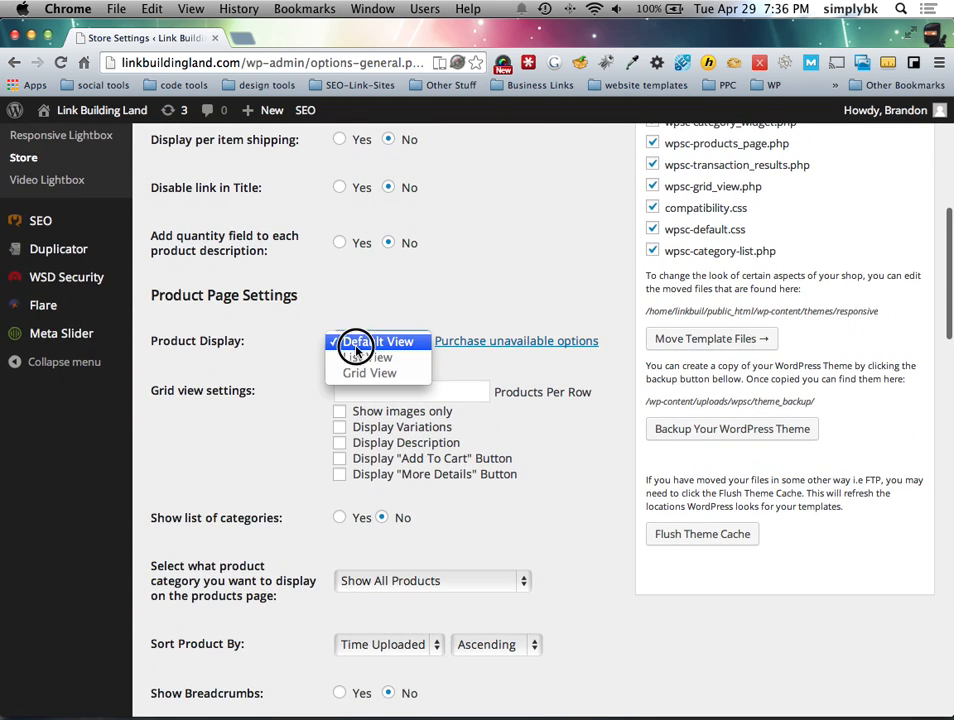
pyautogui.click(375, 343)
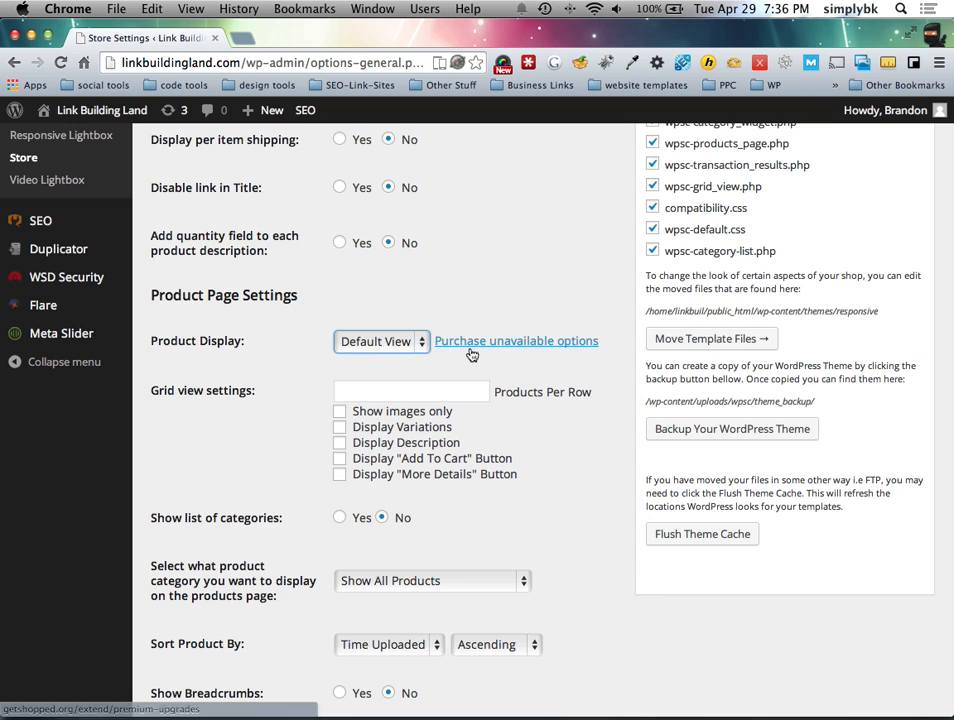
# Step: Open the 'Purchase unavailable options' upgrade page in a new browser tab
pyautogui.scroll(-1, 287, 375)
pyautogui.scroll(-1, 287, 375)
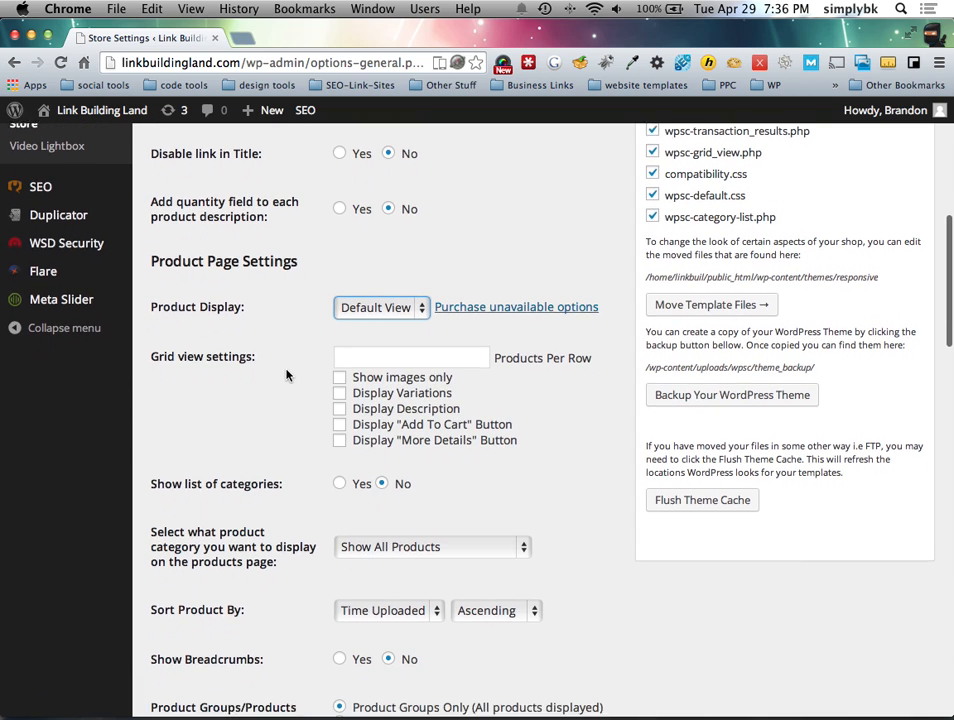
pyautogui.rightClick(505, 307)
pyautogui.click(507, 310)
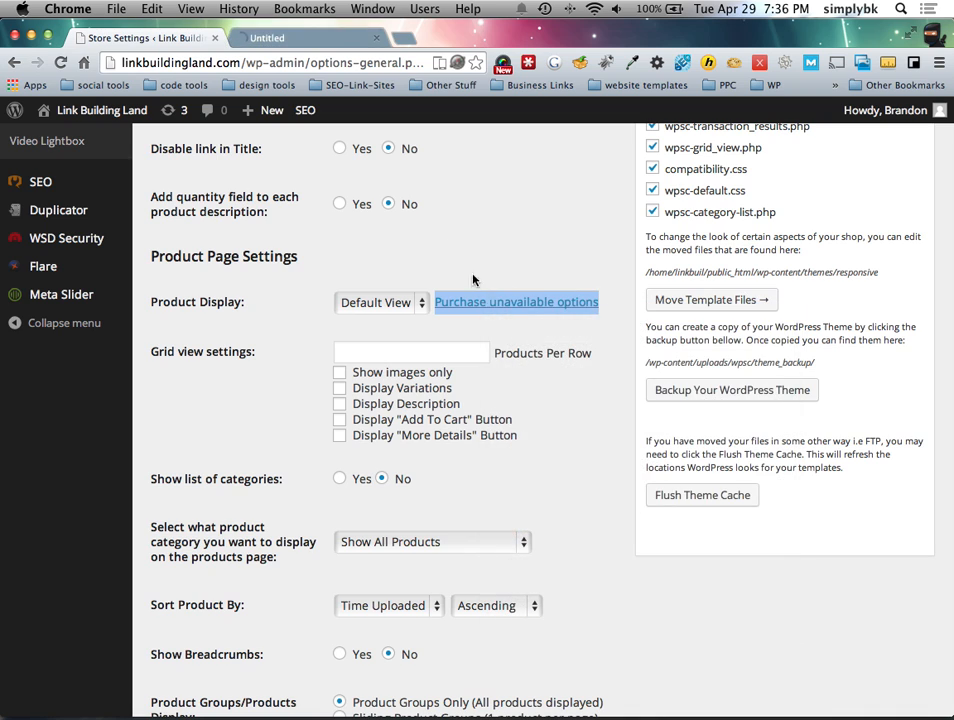
# Step: Scroll through the GetShopped.org premium add-ons page, then close that tab
pyautogui.click(343, 40)
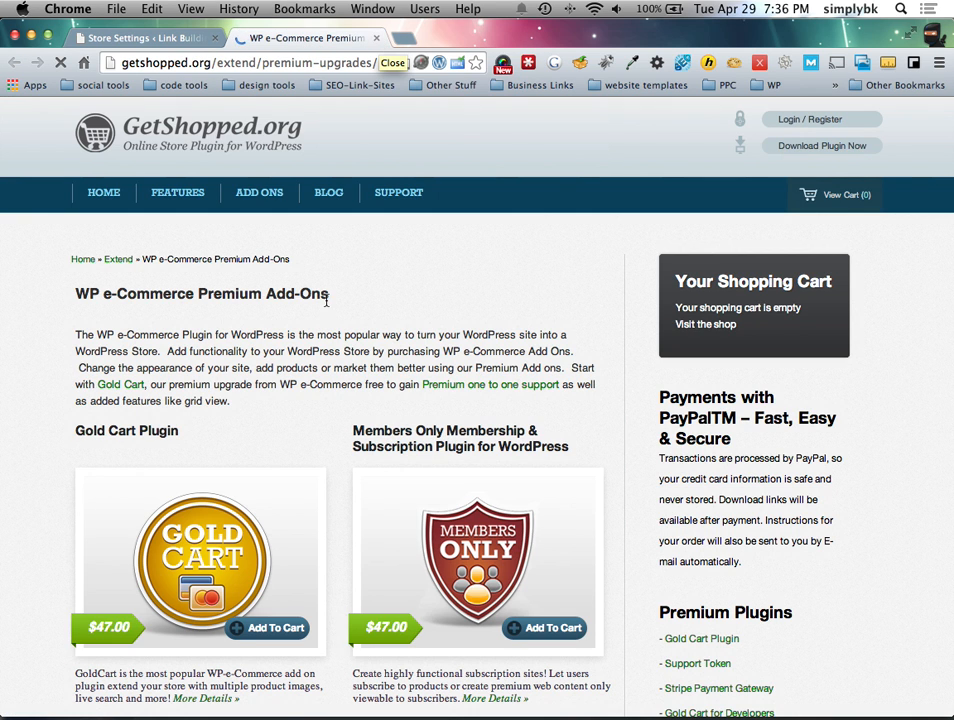
pyautogui.scroll(-5, 330, 302)
pyautogui.scroll(-1, 336, 298)
pyautogui.scroll(6, 341, 270)
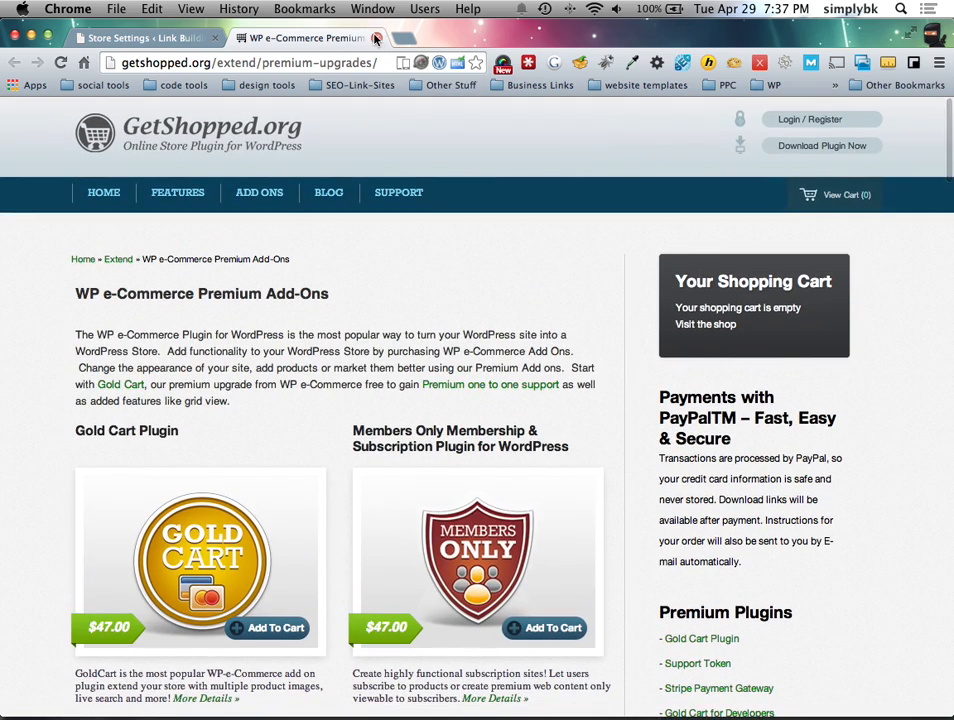
pyautogui.click(376, 38)
pyautogui.scroll(-3, 283, 327)
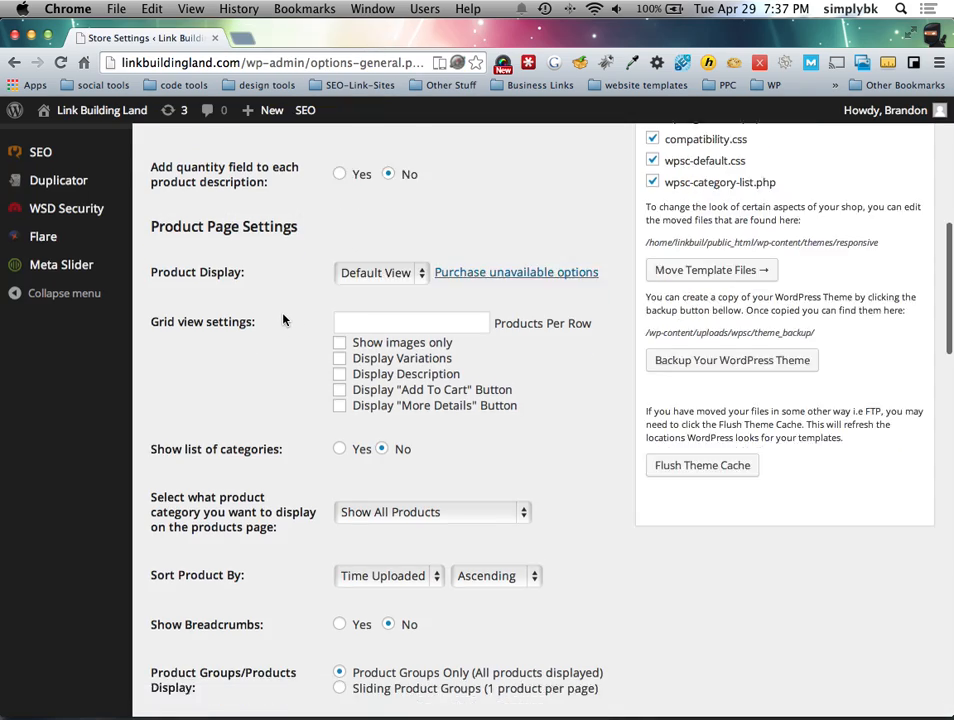
pyautogui.scroll(3, 283, 320)
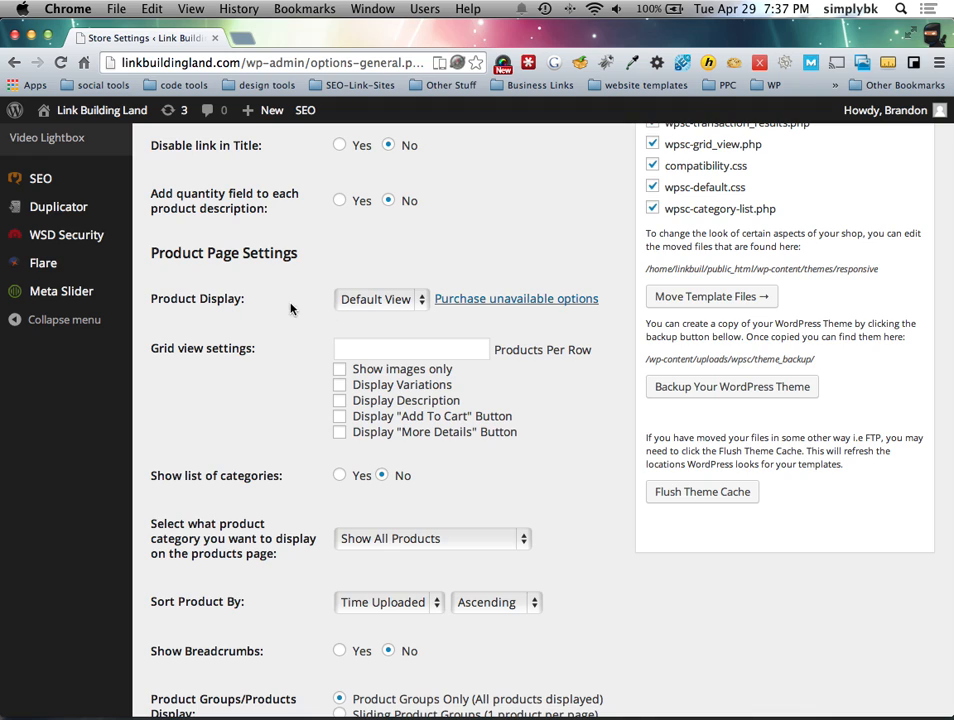
# Step: Tick Display Variations, Description, Add To Cart and More Details for the grid view
pyautogui.scroll(1, 280, 319)
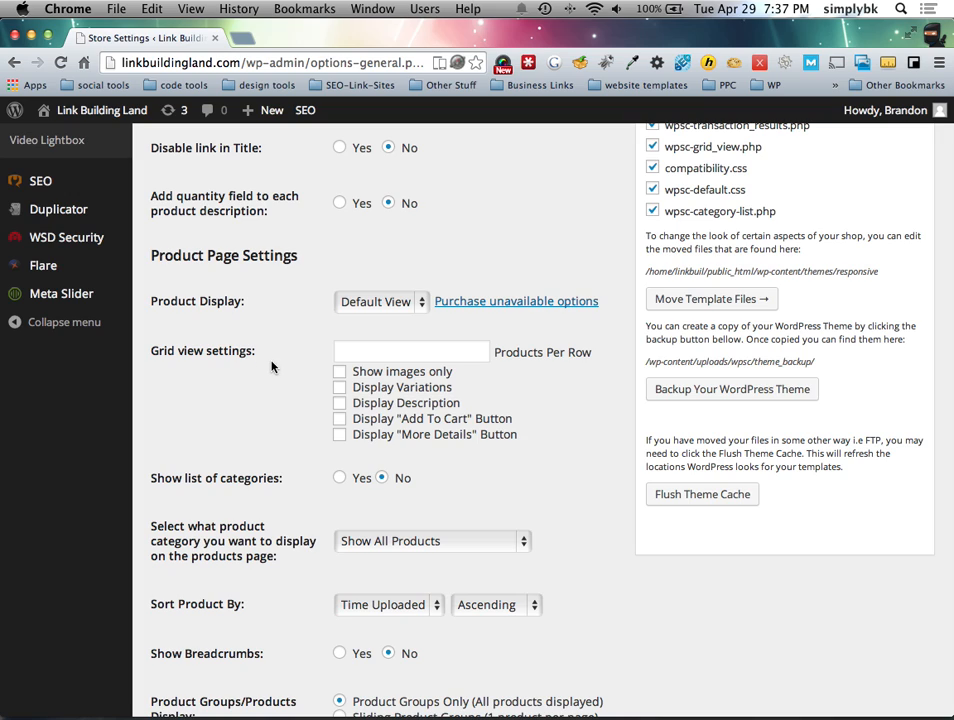
pyautogui.scroll(1, 322, 382)
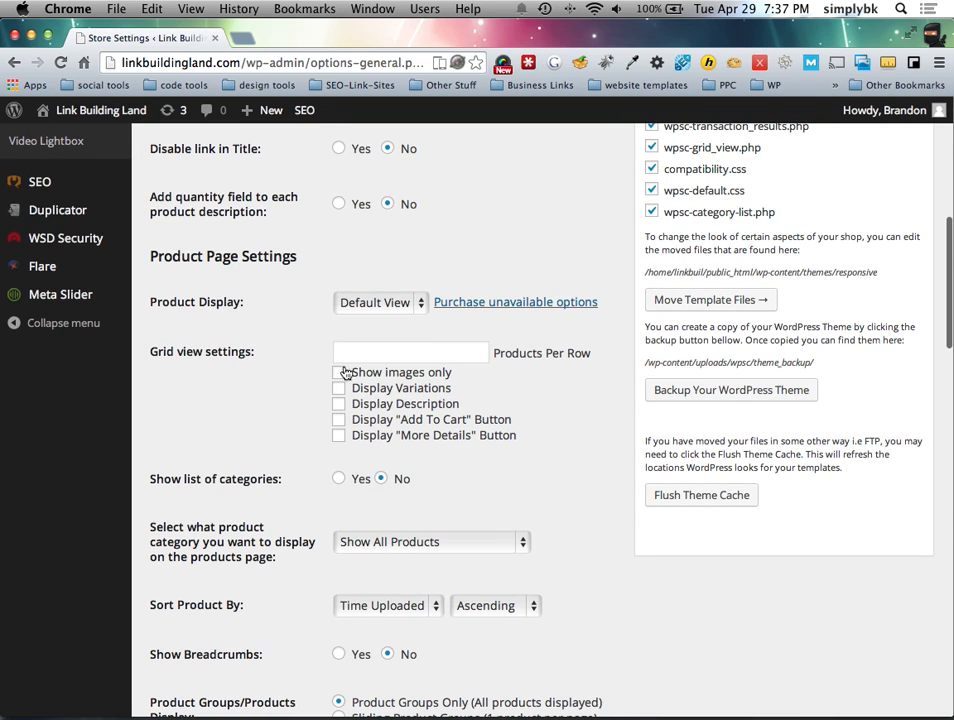
pyautogui.click(375, 352)
pyautogui.write('1')
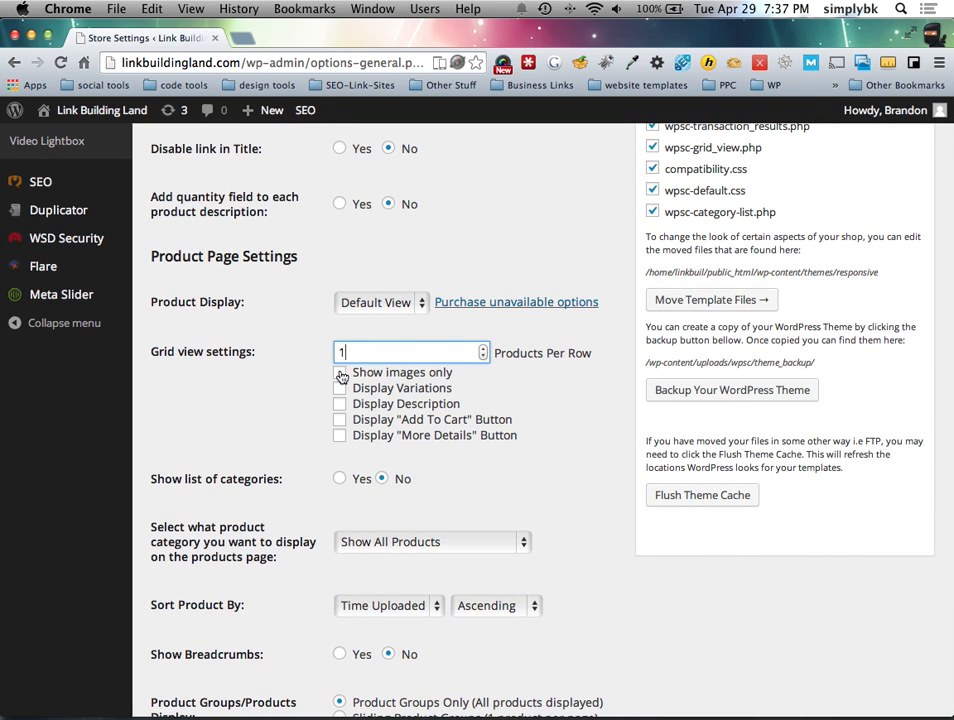
pyautogui.scroll(1, 343, 425)
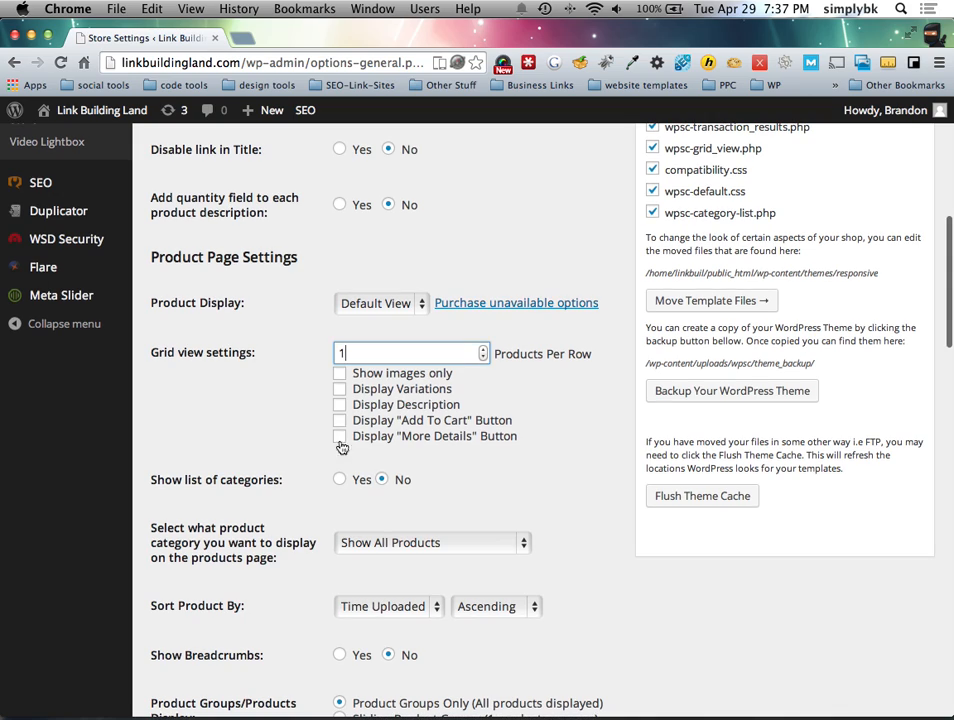
pyautogui.click(340, 436)
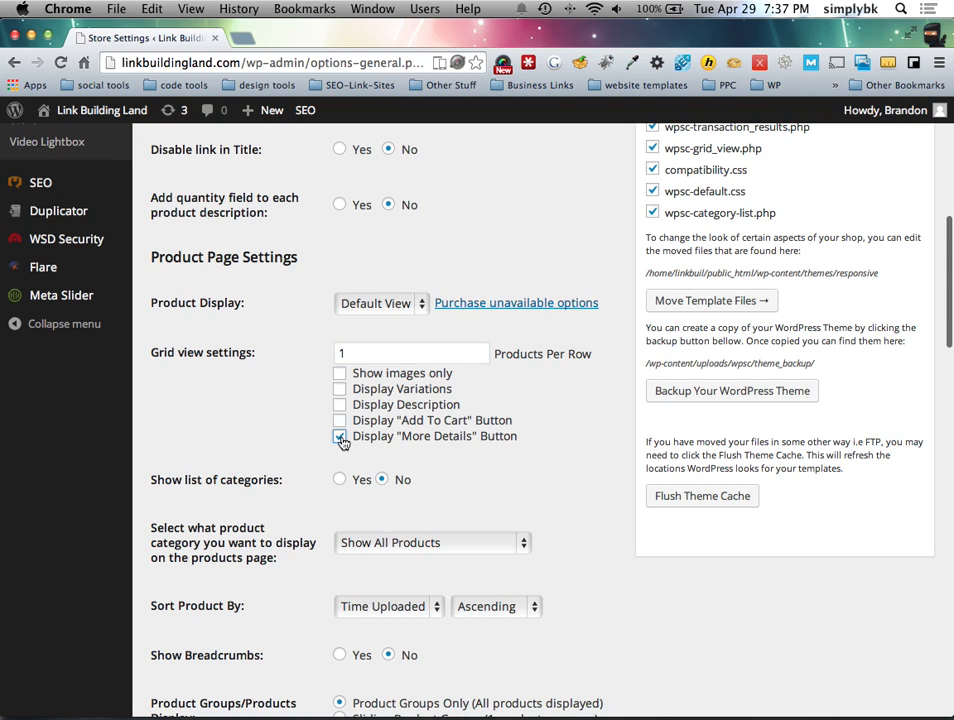
pyautogui.click(340, 373)
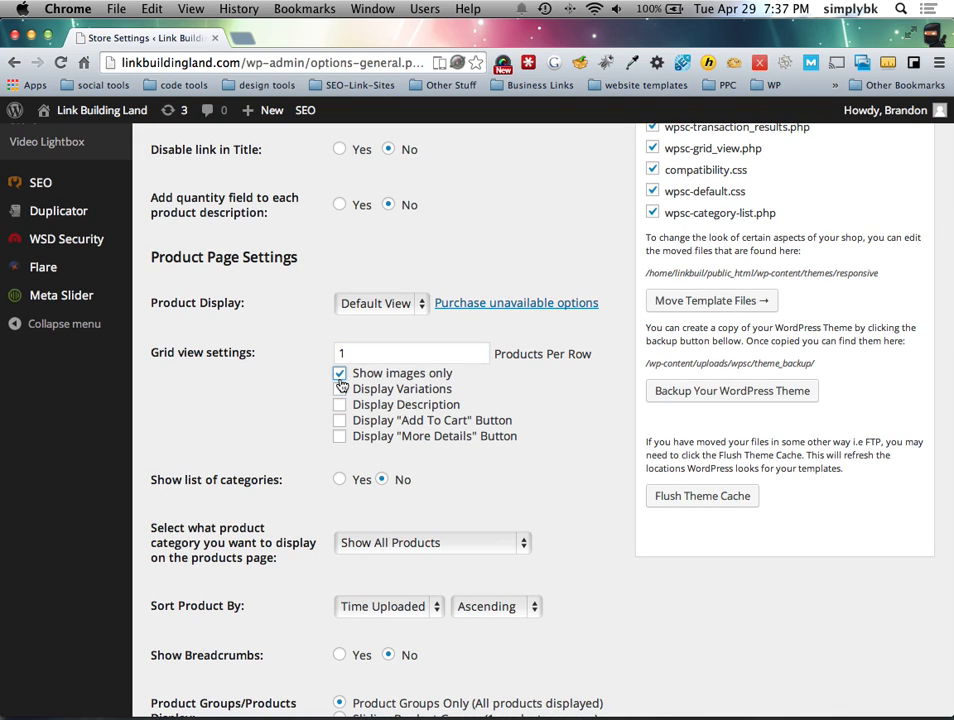
pyautogui.click(340, 389)
pyautogui.click(340, 405)
pyautogui.click(340, 420)
pyautogui.click(340, 436)
# Step: Set Products Per Row to 4 and show the list of categories
pyautogui.scroll(-2, 247, 418)
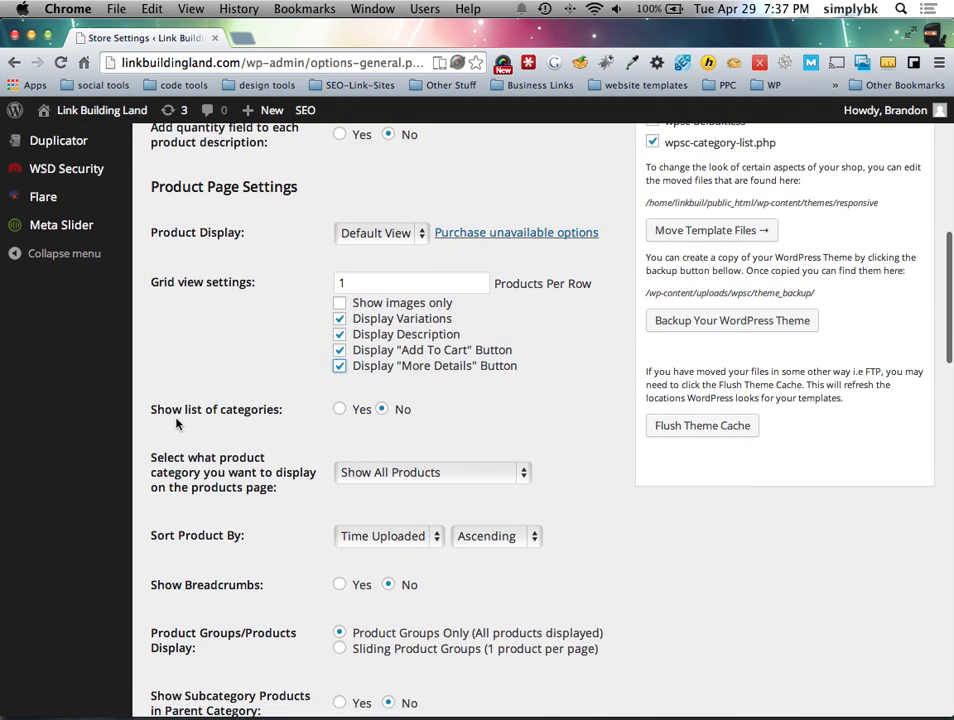
pyautogui.click(484, 283)
pyautogui.press('BackSpace')
pyautogui.write('4')
pyautogui.click(307, 358)
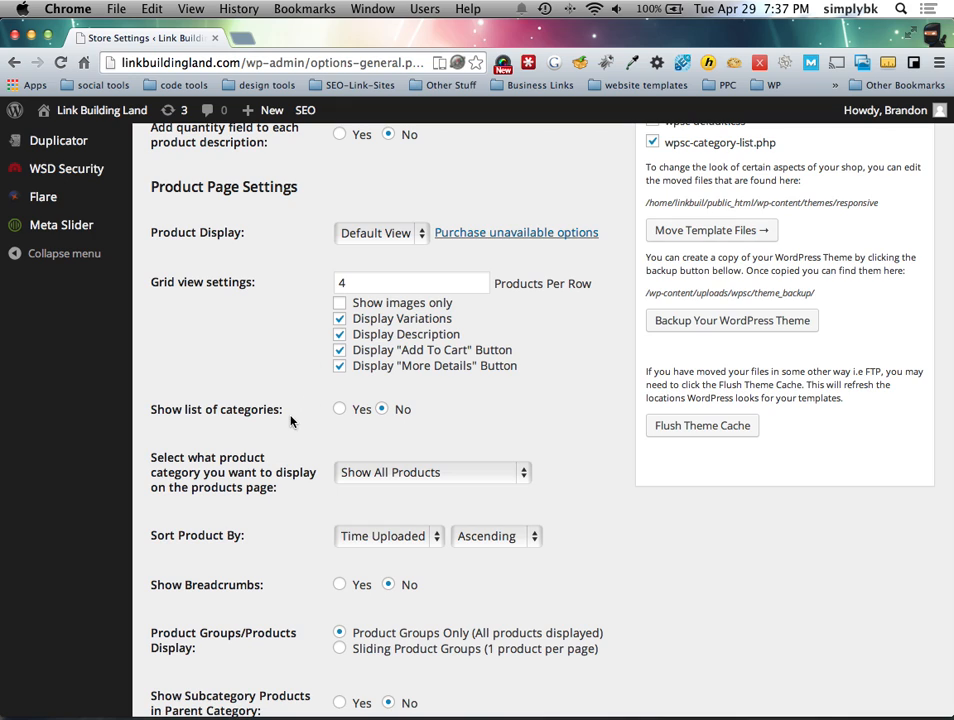
pyautogui.click(340, 409)
pyautogui.scroll(-4, 296, 440)
pyautogui.click(383, 312)
pyautogui.click(296, 322)
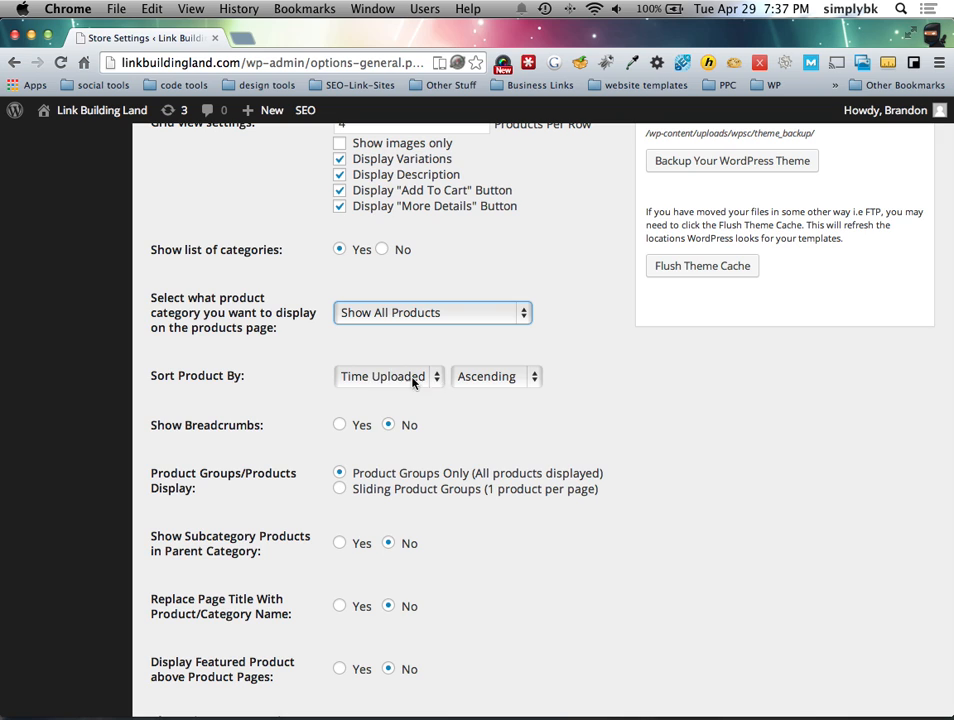
pyautogui.scroll(-2, 334, 430)
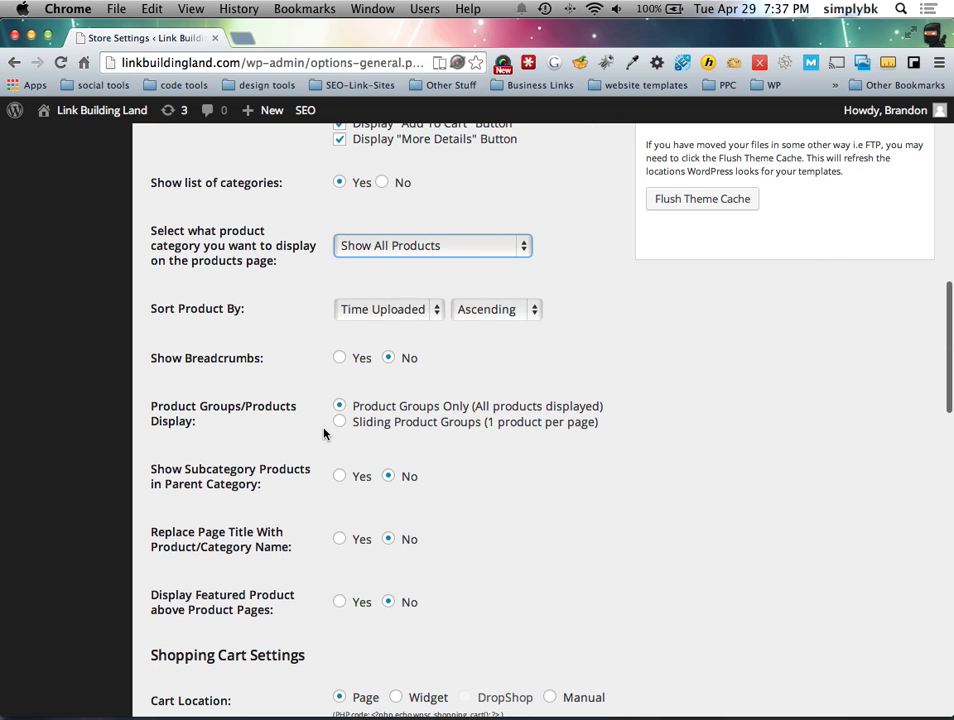
pyautogui.scroll(-1, 407, 351)
pyautogui.scroll(-1, 317, 430)
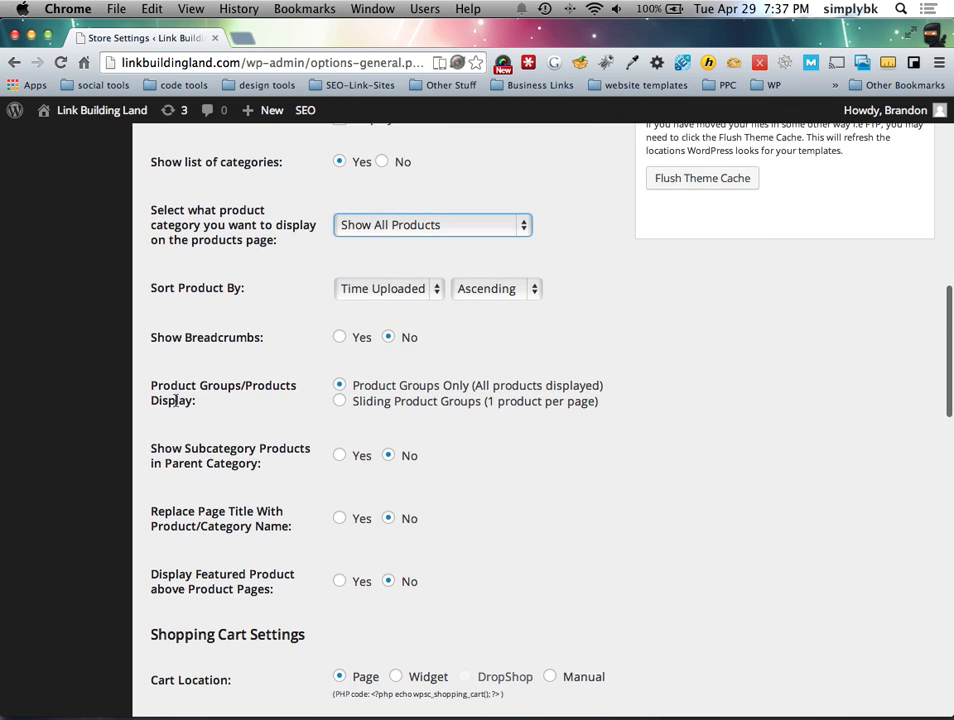
pyautogui.scroll(1, 219, 397)
pyautogui.scroll(-1, 250, 405)
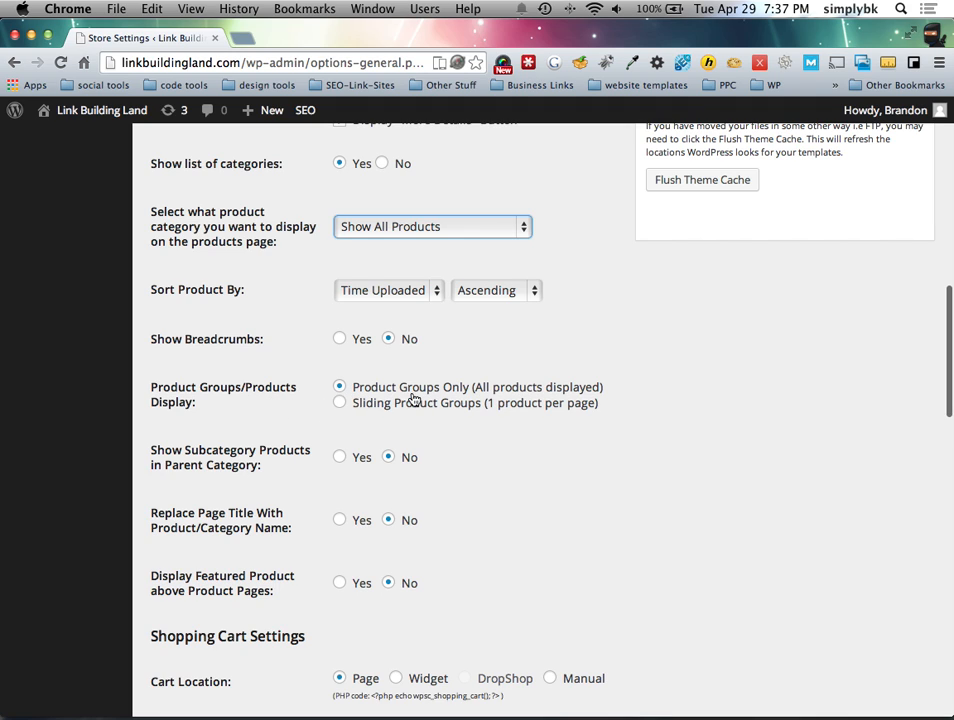
pyautogui.scroll(-3, 350, 475)
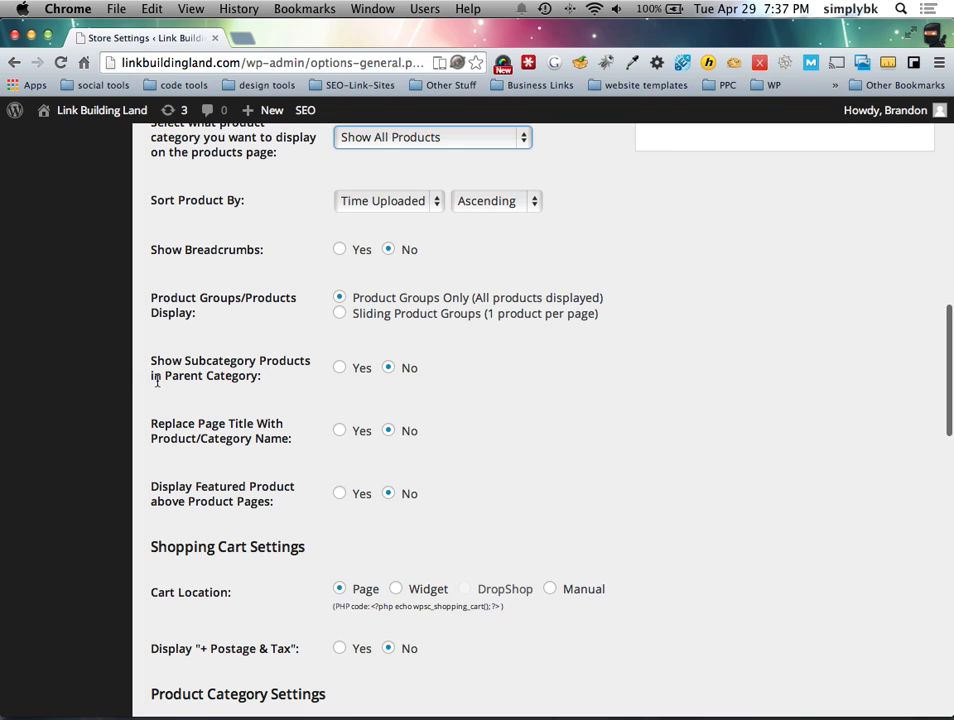
pyautogui.scroll(-2, 303, 388)
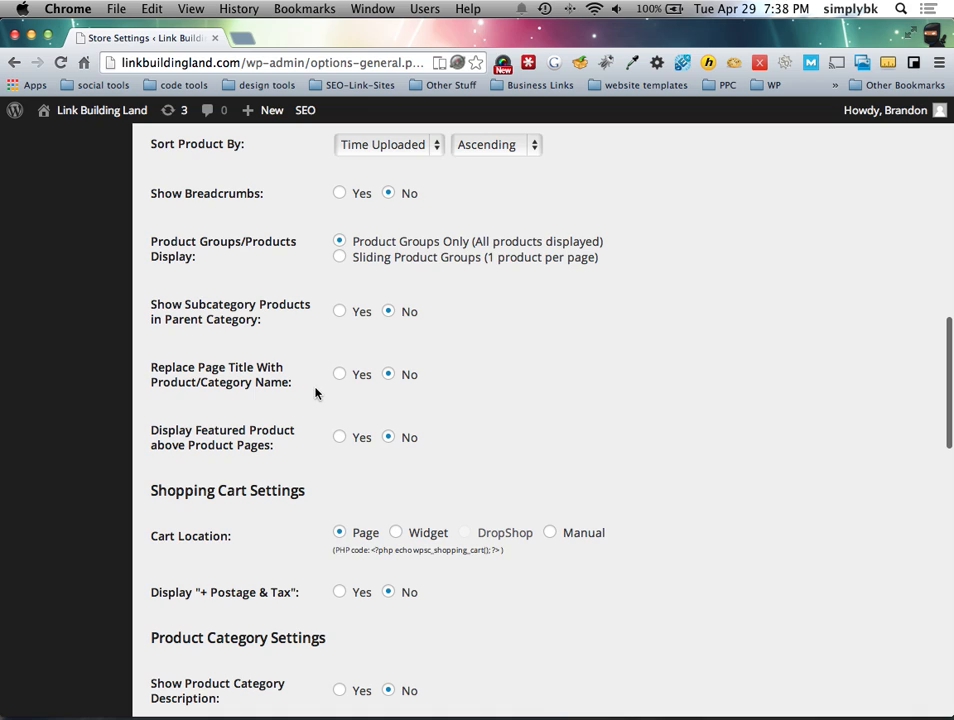
pyautogui.scroll(-1, 316, 388)
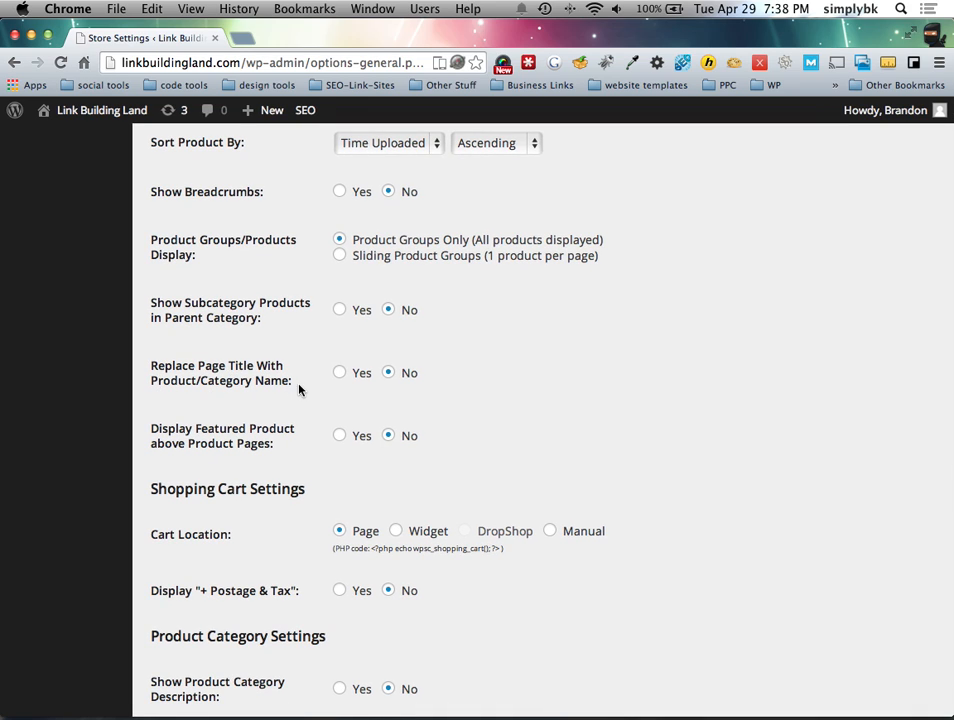
pyautogui.scroll(1, 303, 385)
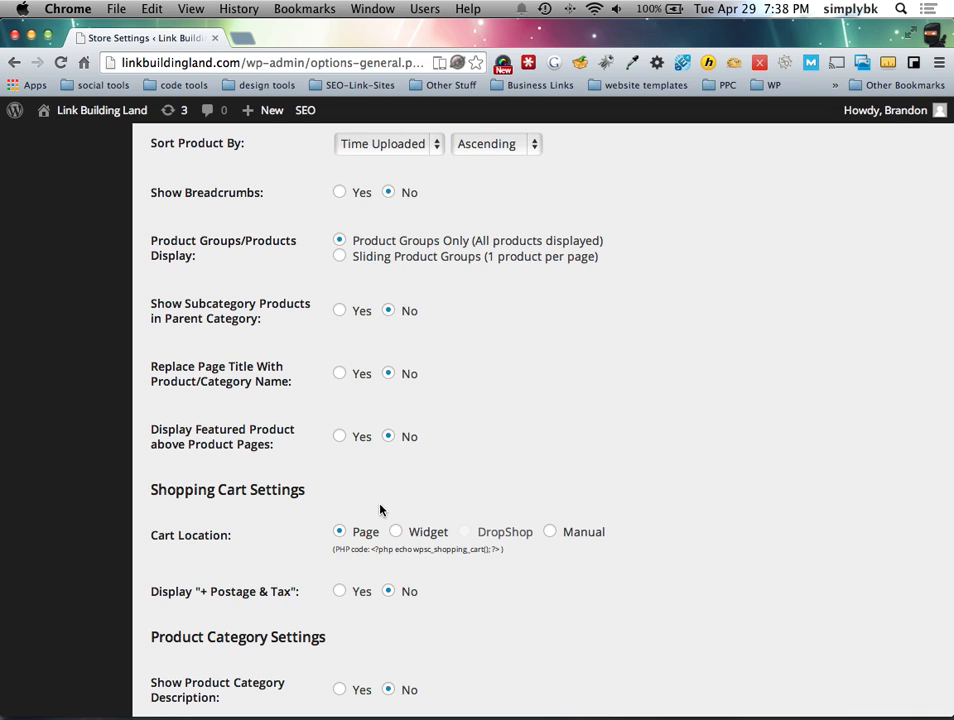
pyautogui.scroll(-3, 383, 509)
pyautogui.scroll(-2, 284, 440)
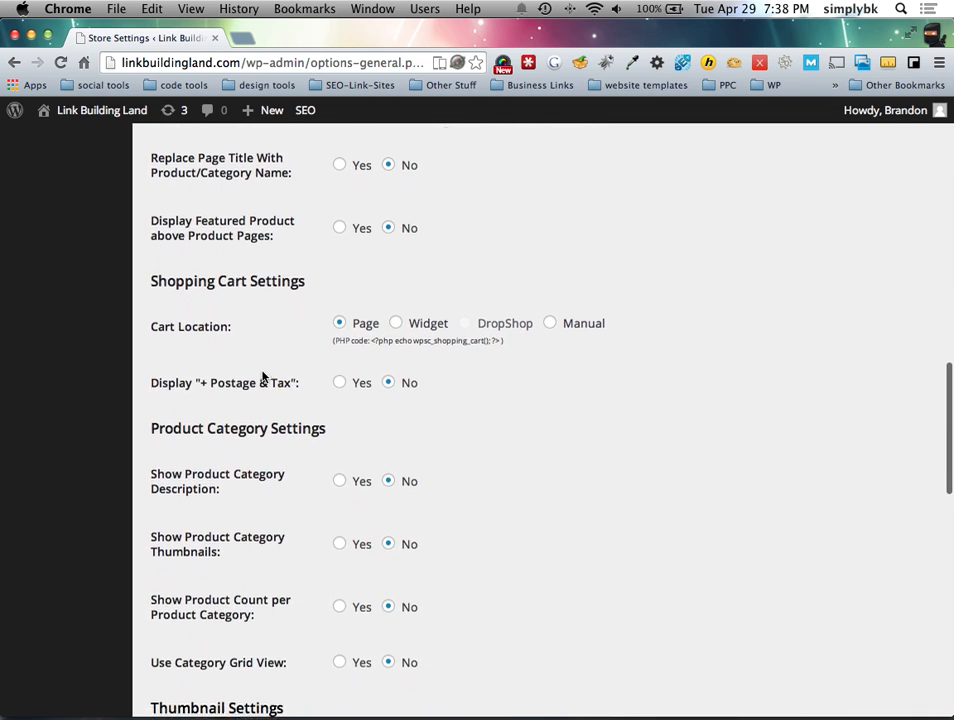
pyautogui.click(340, 322)
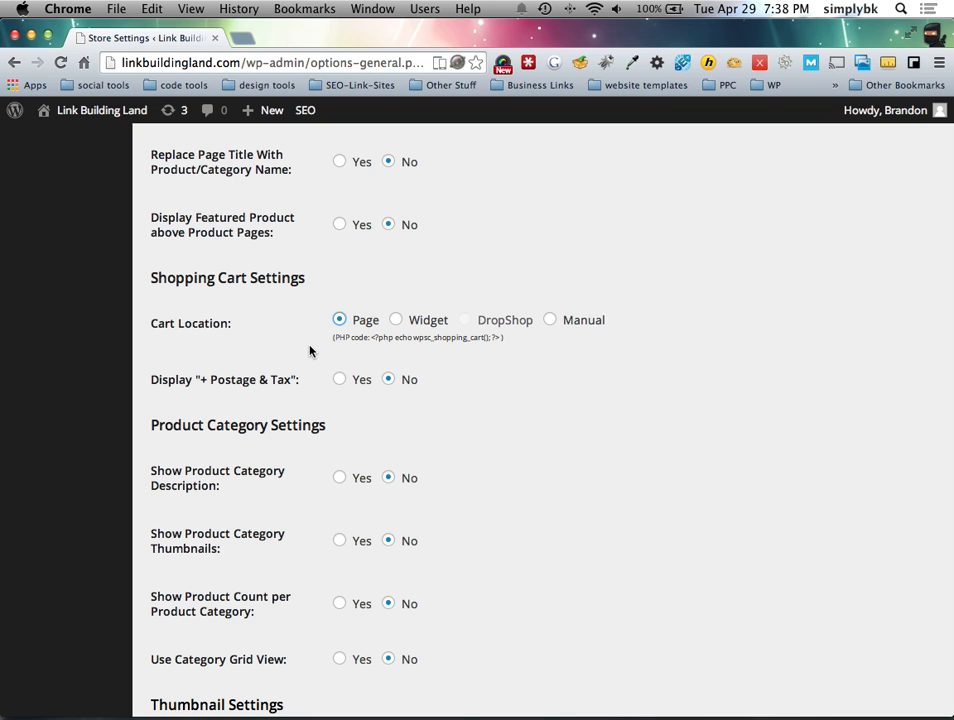
pyautogui.scroll(-2, 325, 395)
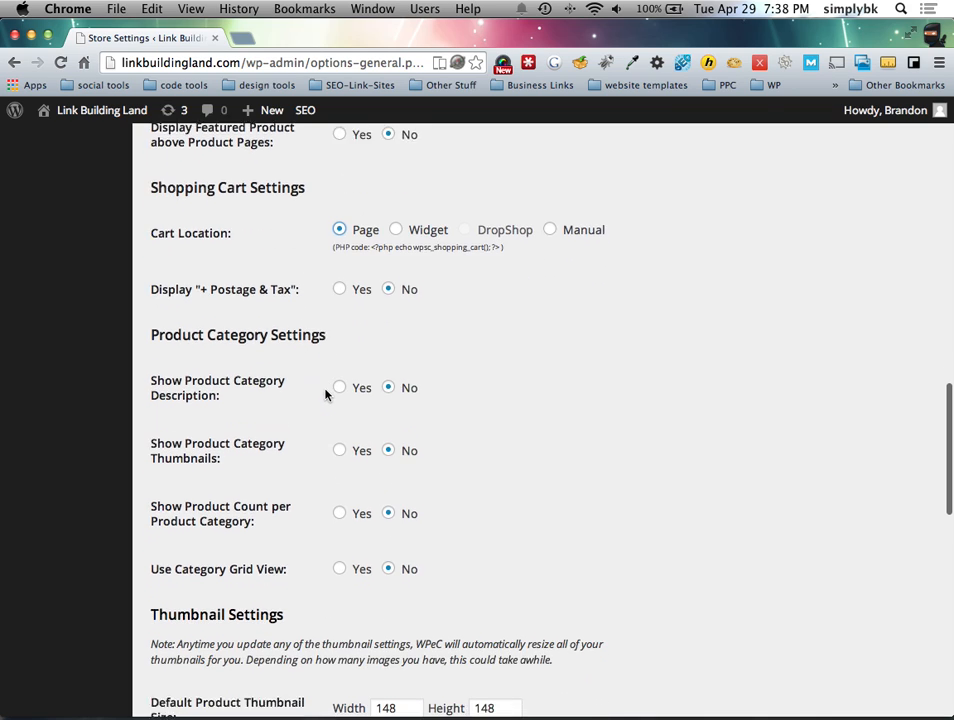
pyautogui.scroll(-1, 325, 395)
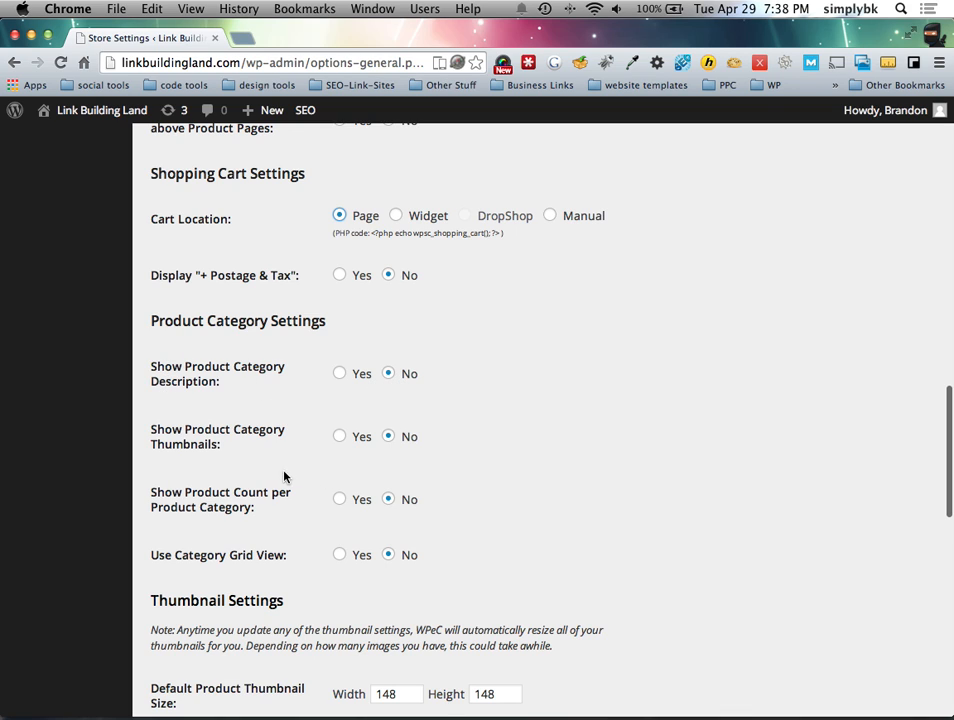
pyautogui.scroll(-2, 290, 475)
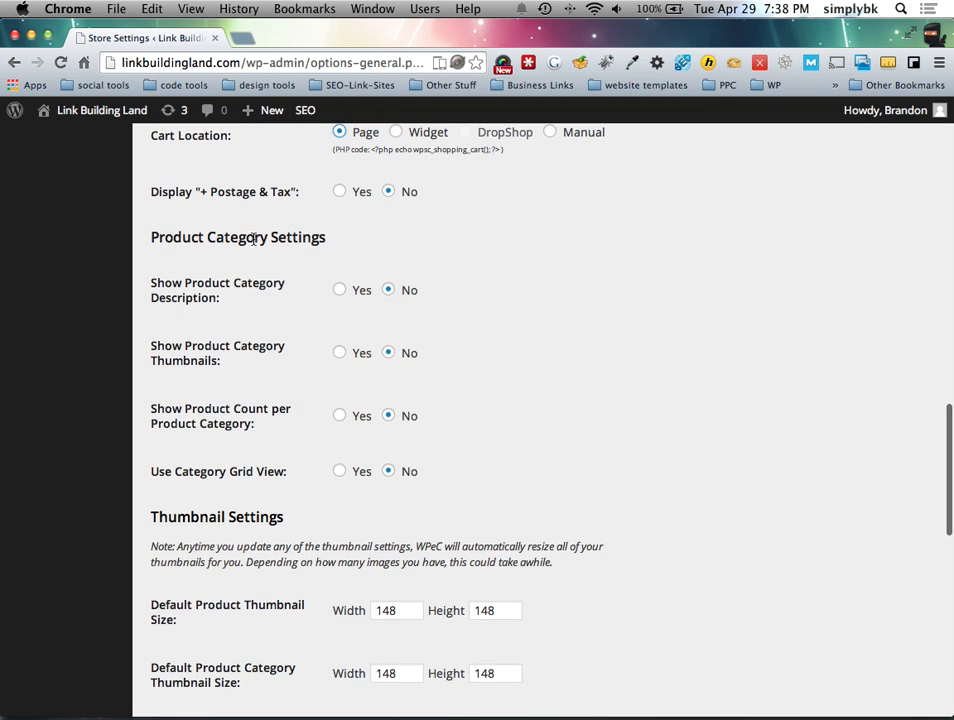
pyautogui.scroll(-3, 303, 397)
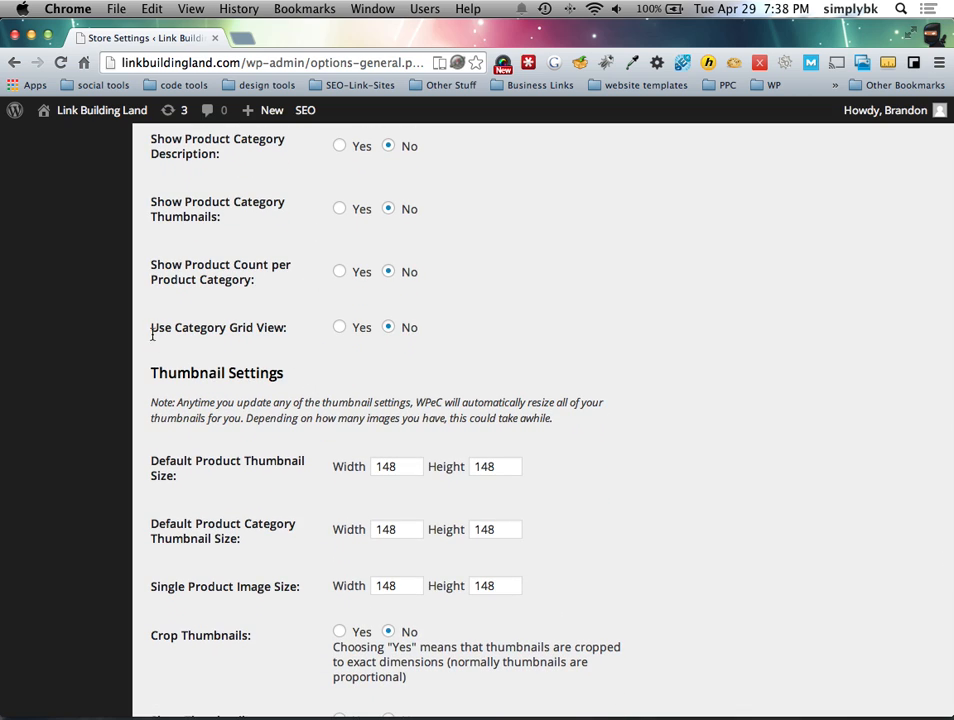
pyautogui.scroll(-5, 258, 397)
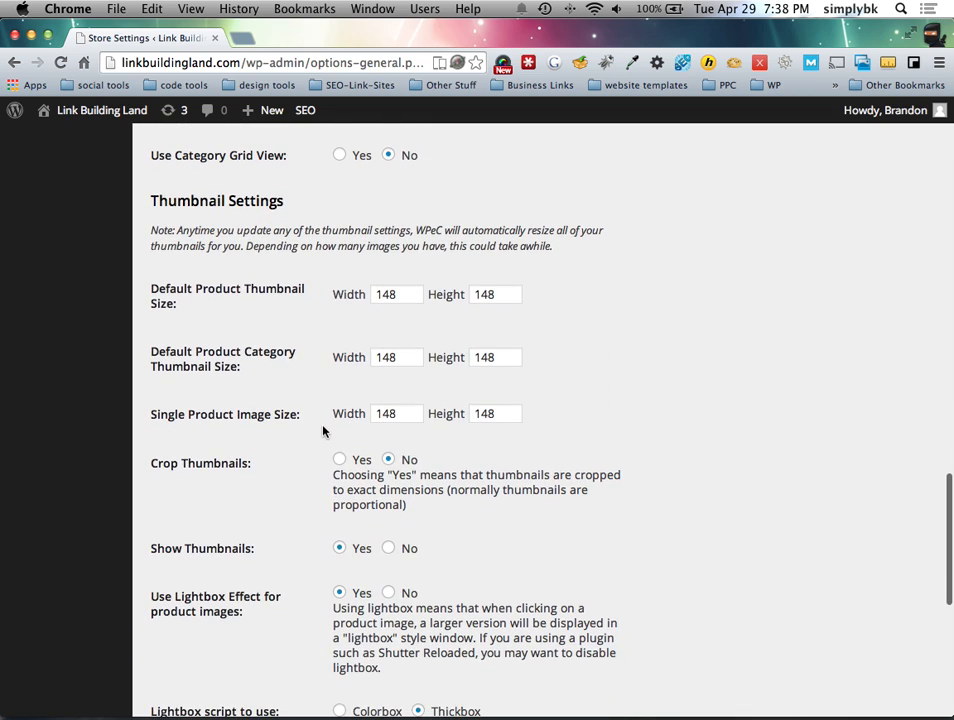
pyautogui.scroll(-3, 320, 430)
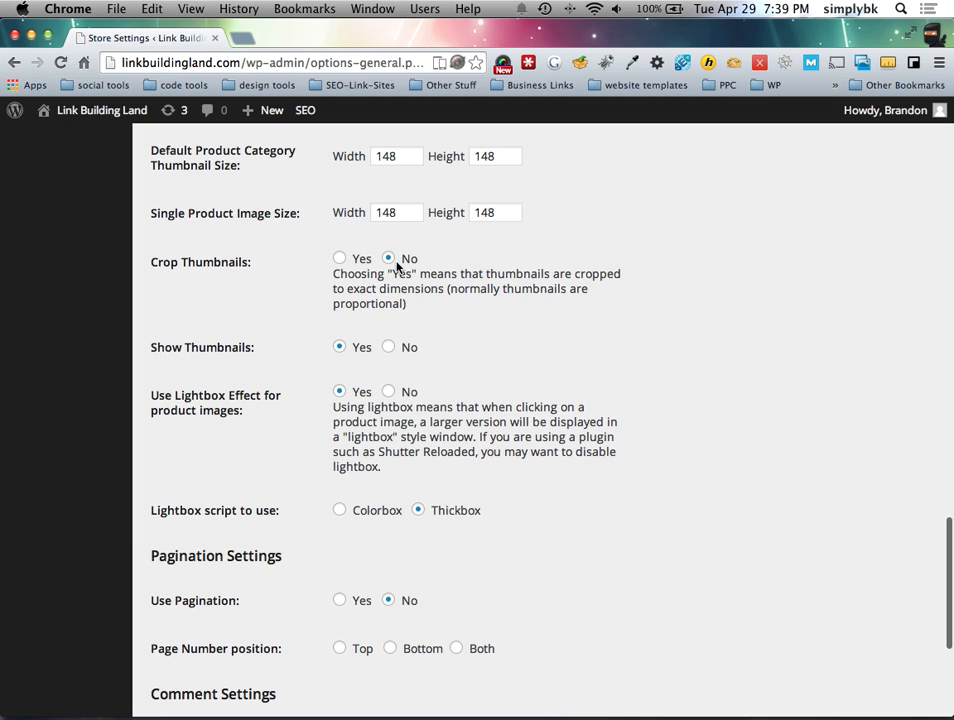
pyautogui.scroll(-1, 322, 376)
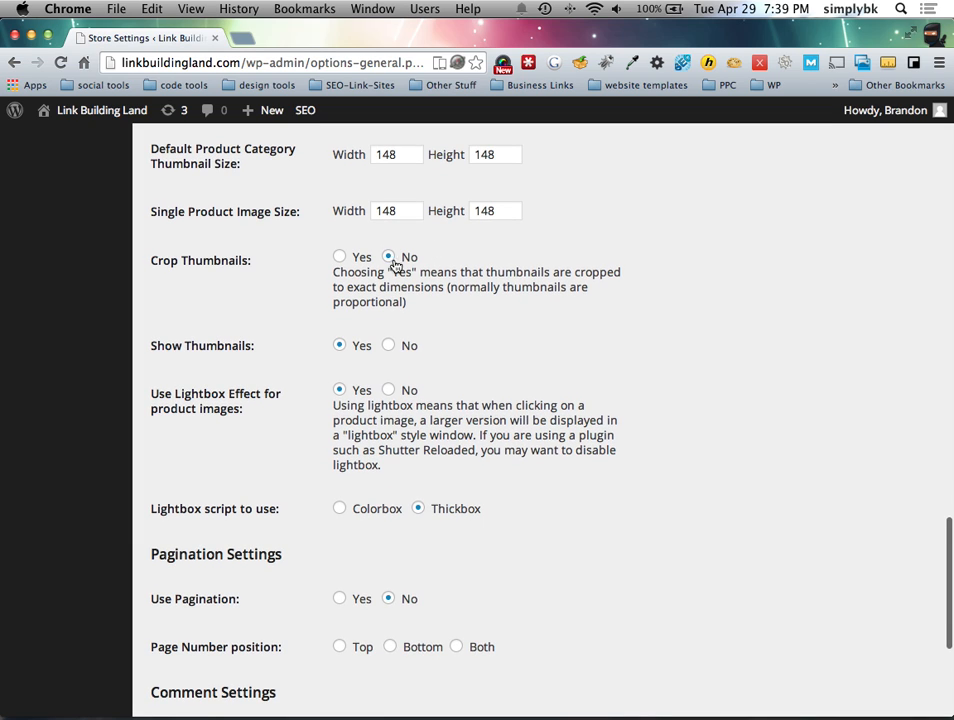
pyautogui.scroll(-2, 300, 342)
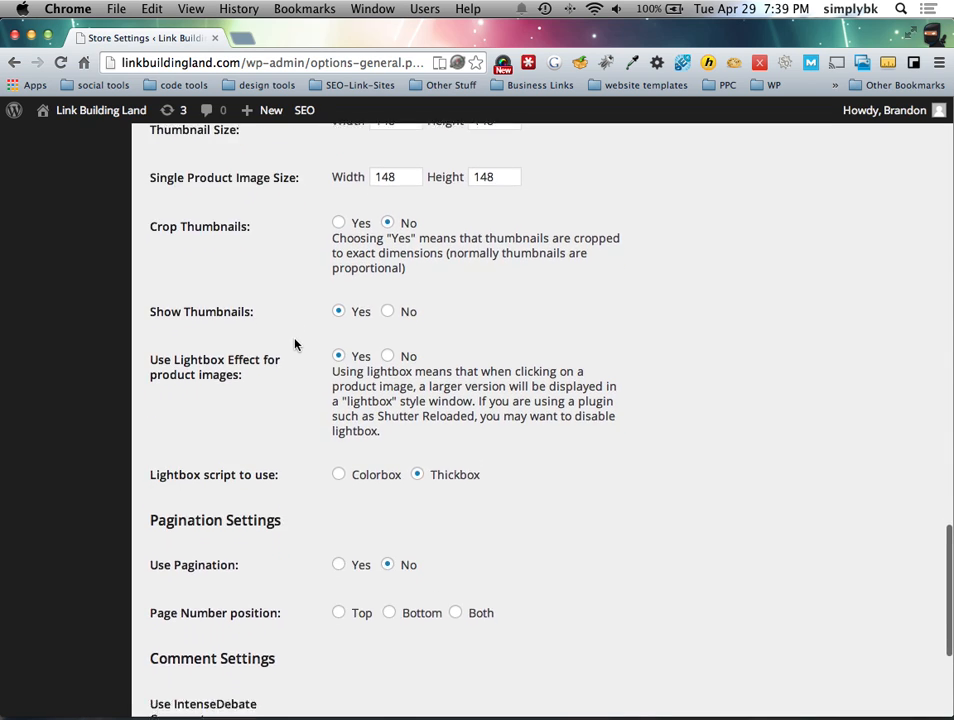
pyautogui.scroll(-3, 306, 342)
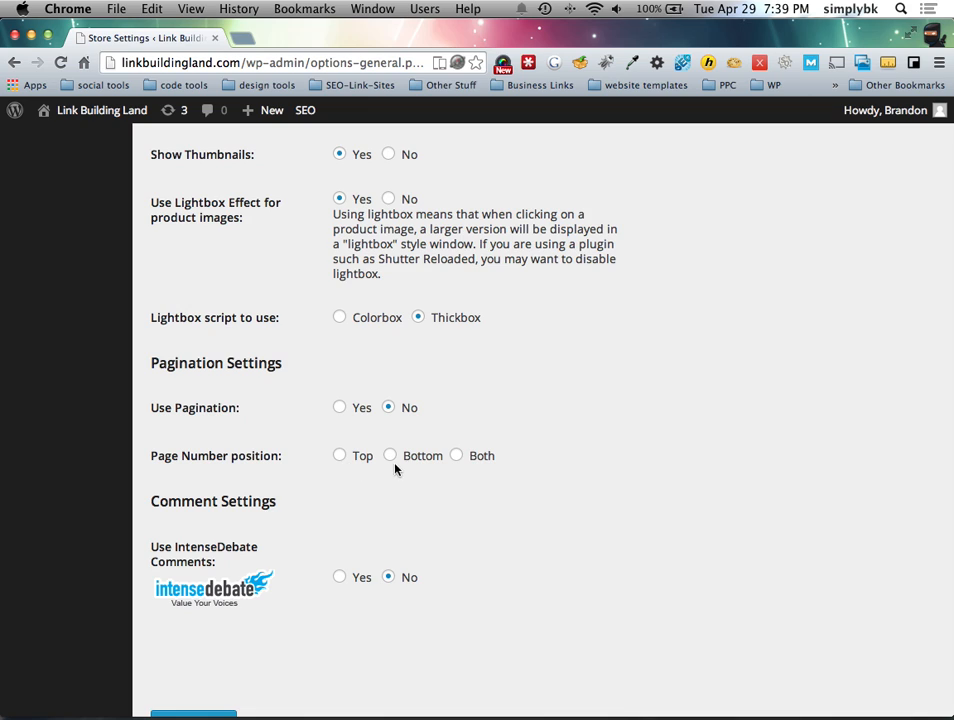
pyautogui.scroll(-3, 316, 538)
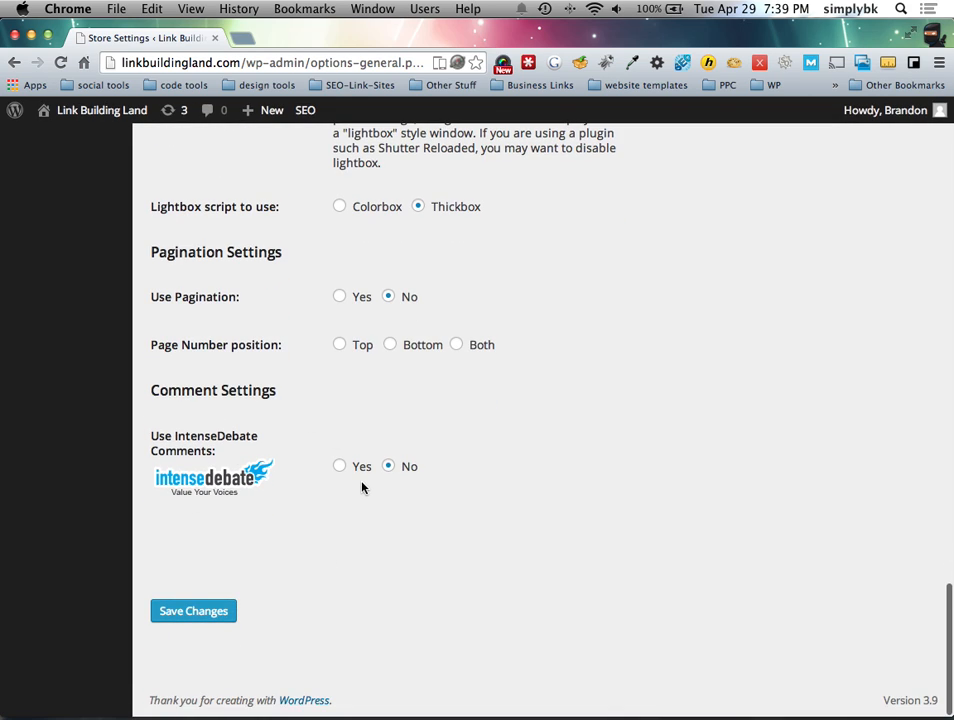
# Step: Save the Presentation tab settings and confirm the 'Settings saved.' notice appears
pyautogui.click(196, 613)
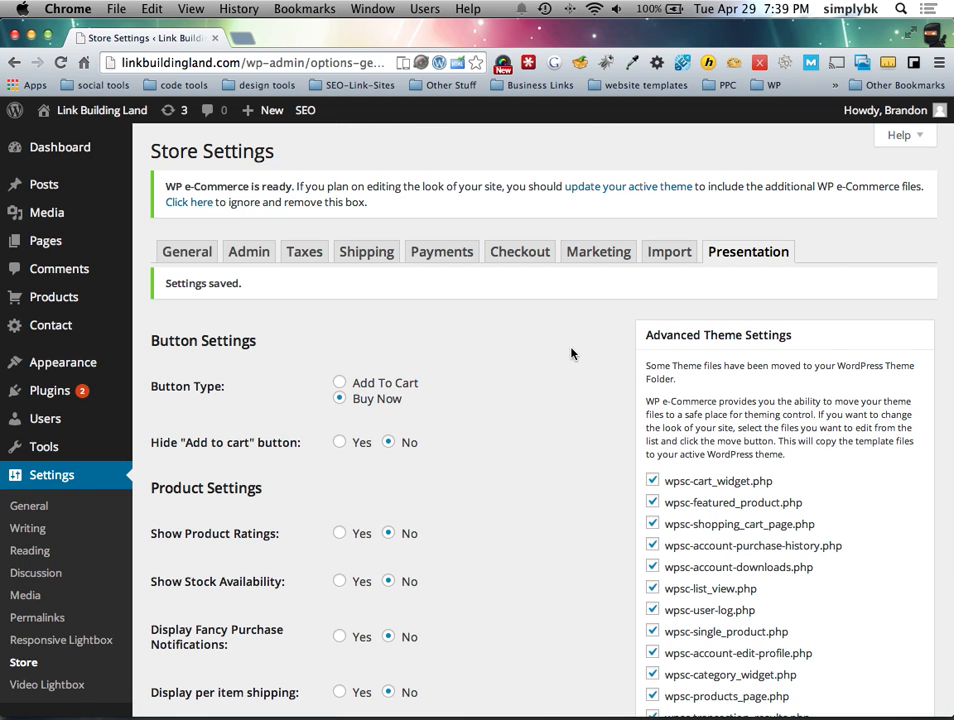
pyautogui.scroll(-5, 571, 353)
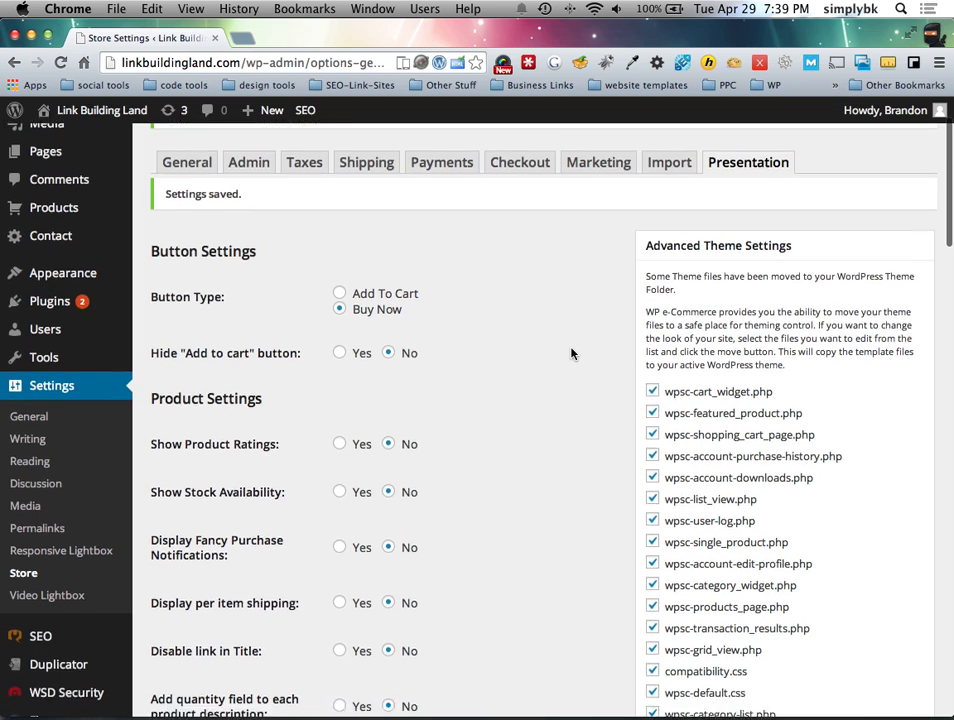
pyautogui.scroll(-1, 571, 353)
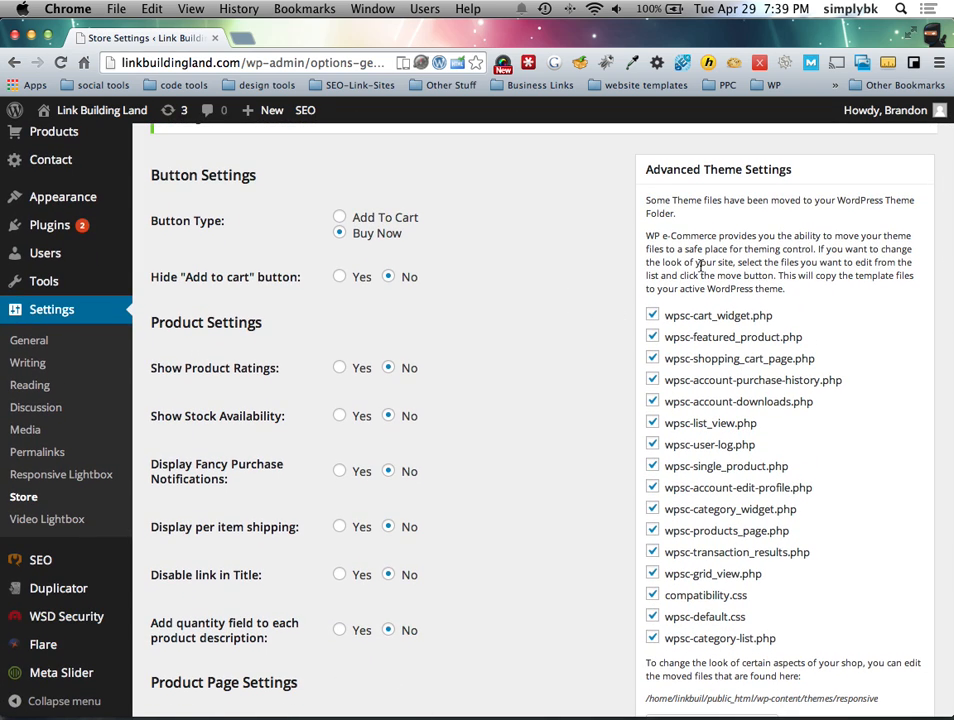
pyautogui.scroll(-4, 709, 245)
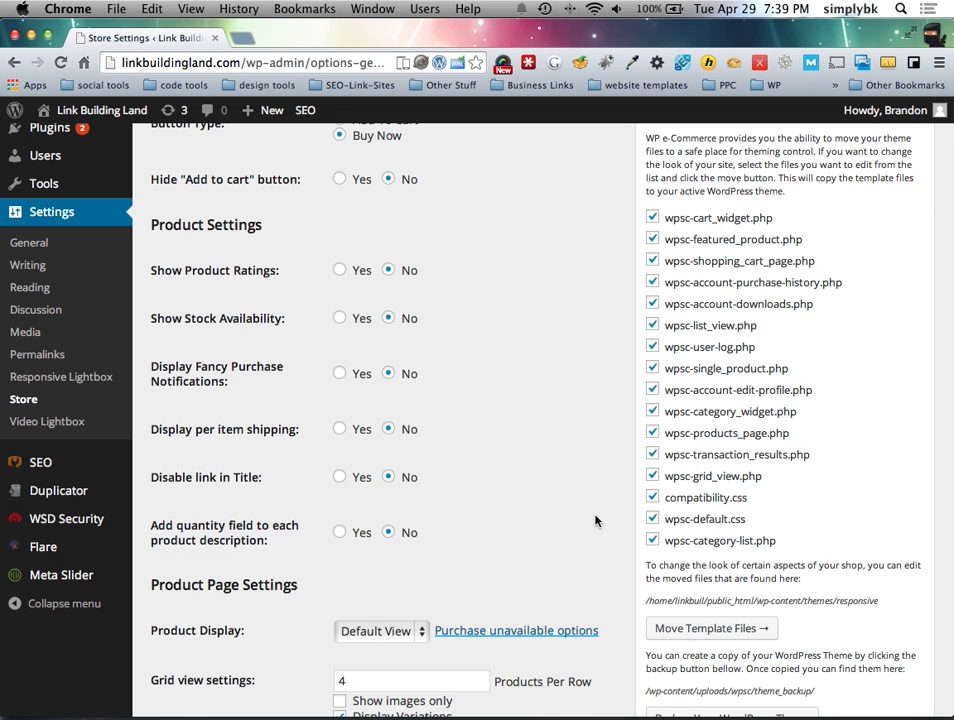
pyautogui.scroll(-5, 595, 520)
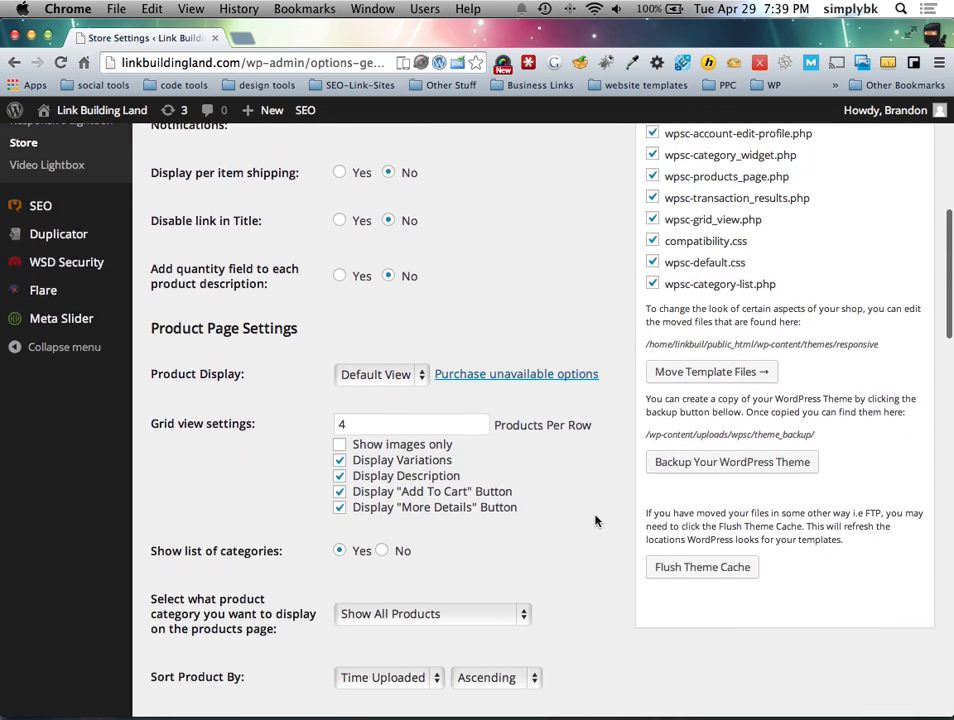
pyautogui.scroll(2, 595, 520)
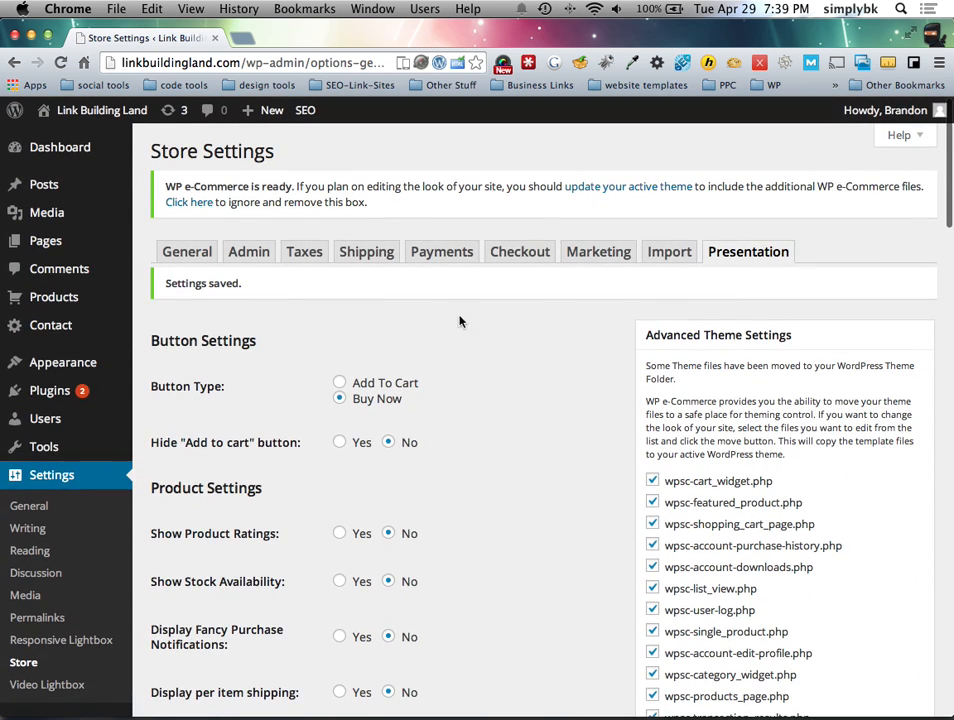
# Step: Find the Checkout page in the Pages list and open it in the page editor
pyautogui.click(47, 242)
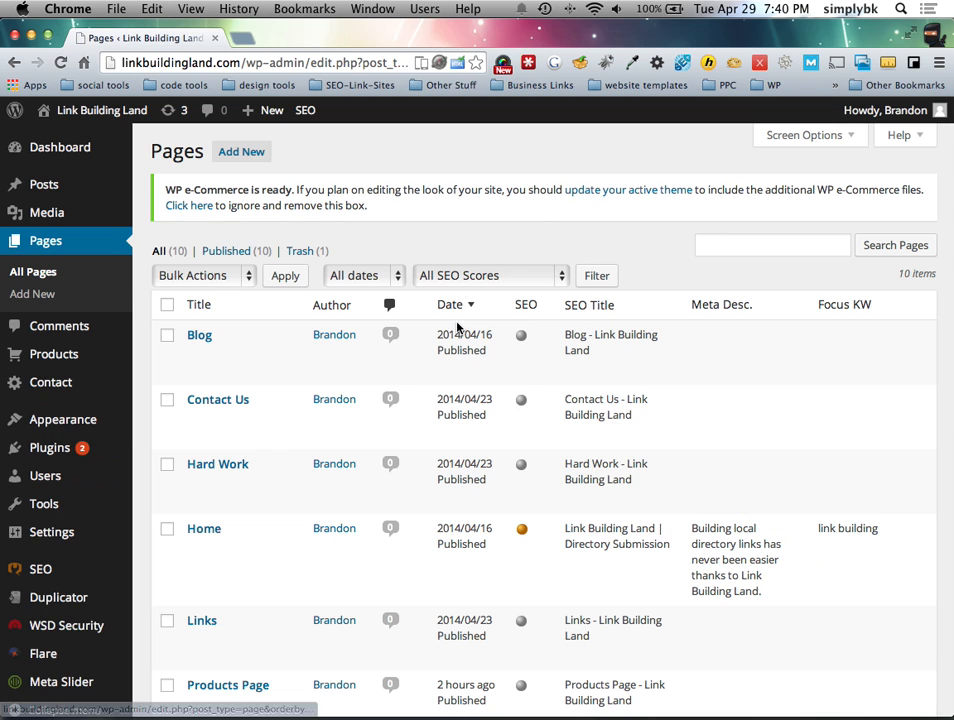
pyautogui.scroll(-5, 355, 413)
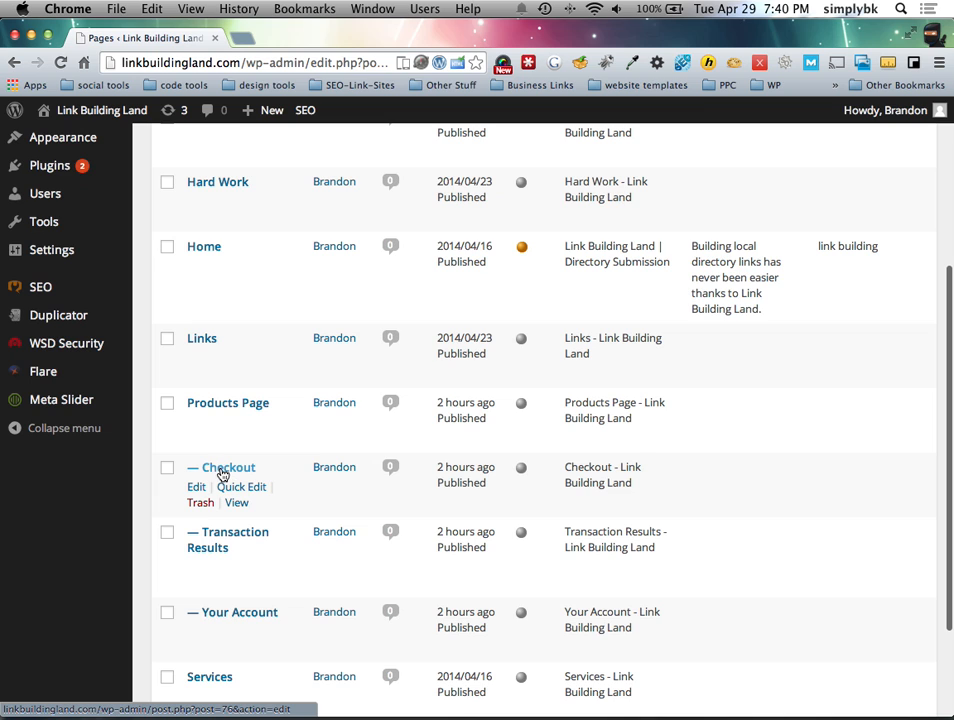
pyautogui.scroll(-1, 222, 475)
pyautogui.scroll(-1, 222, 477)
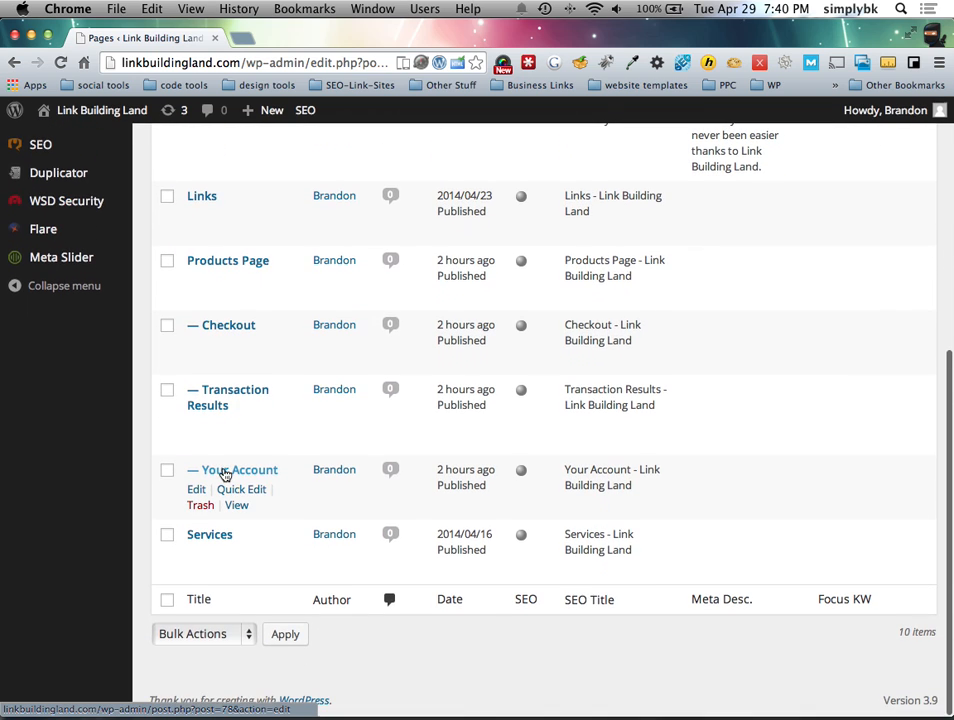
pyautogui.scroll(3, 226, 474)
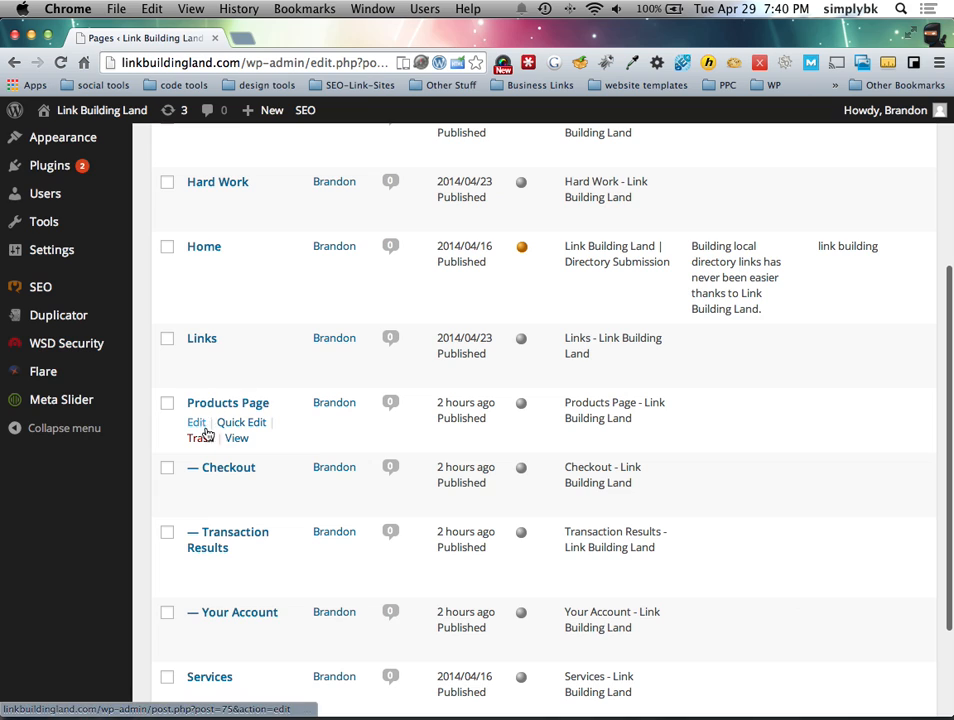
pyautogui.click(195, 487)
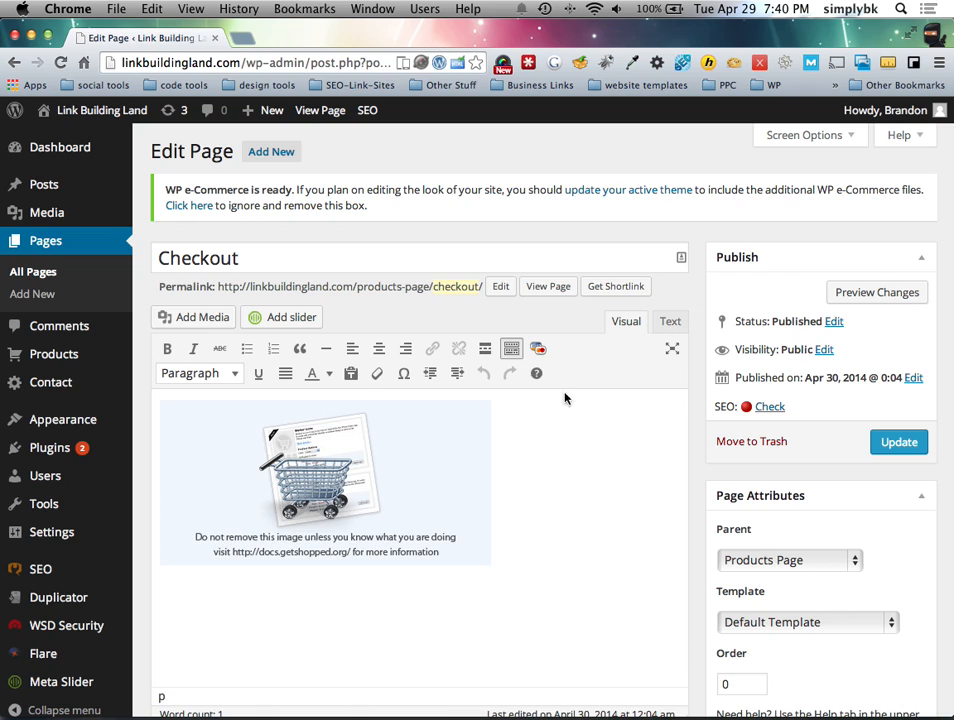
pyautogui.click(669, 322)
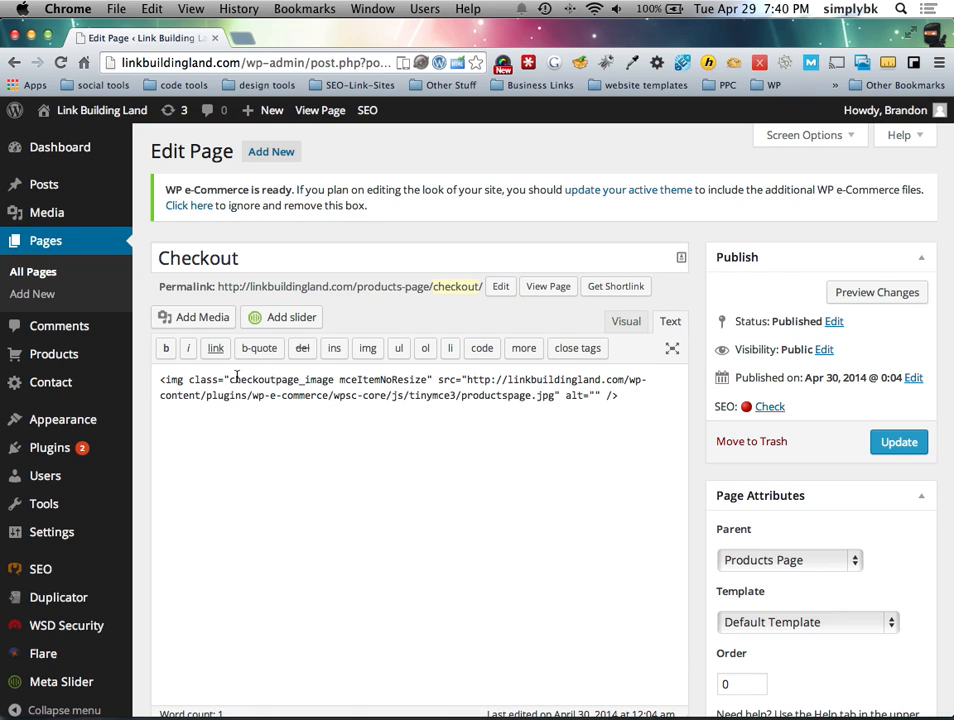
pyautogui.click(623, 322)
pyautogui.click(317, 511)
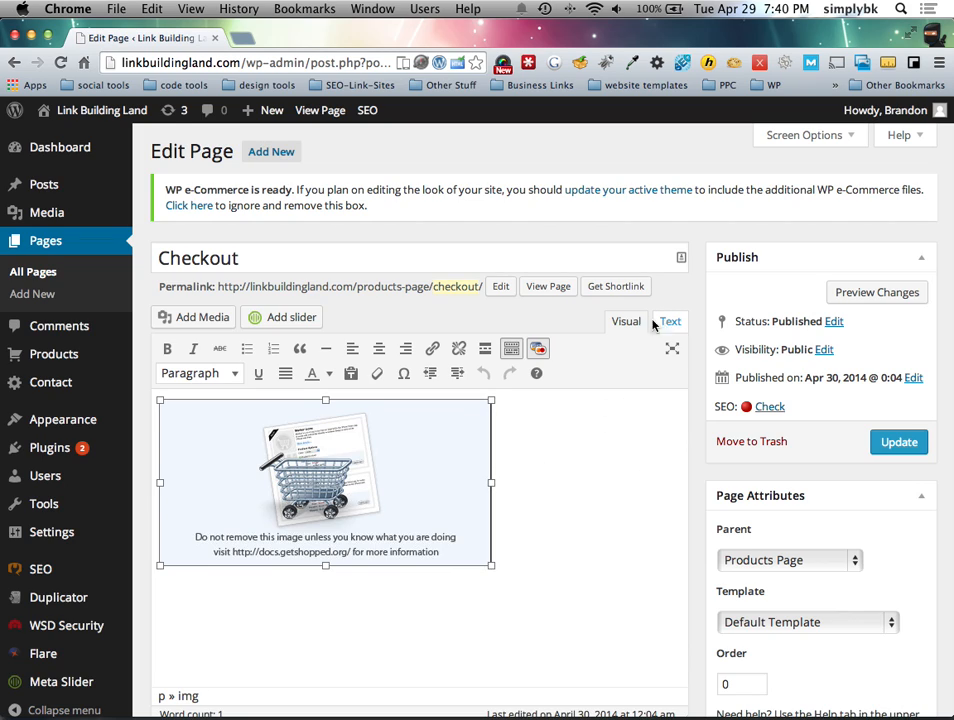
pyautogui.moveTo(358, 286); pyautogui.dragTo(485, 286)
pyautogui.click(468, 314)
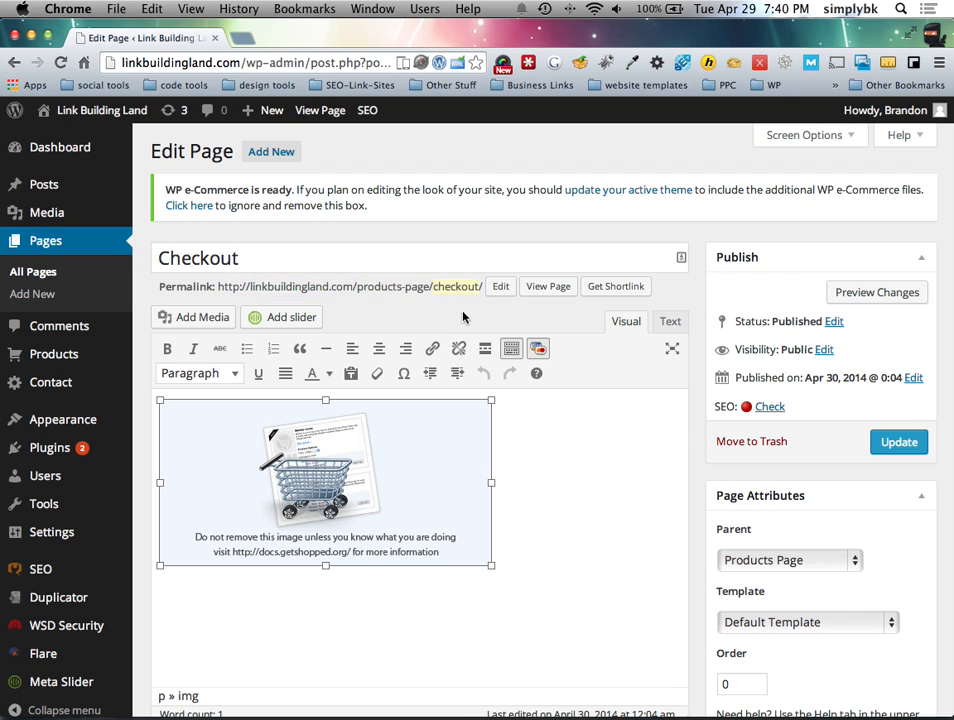
pyautogui.scroll(-10, 391, 504)
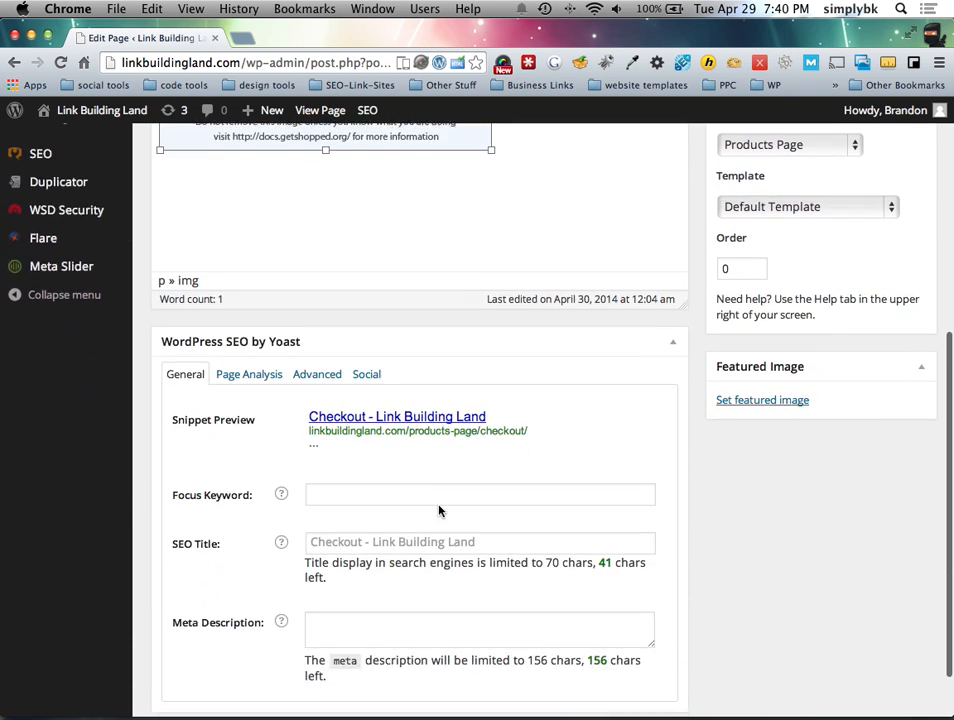
pyautogui.scroll(10, 531, 500)
pyautogui.scroll(-8, 545, 500)
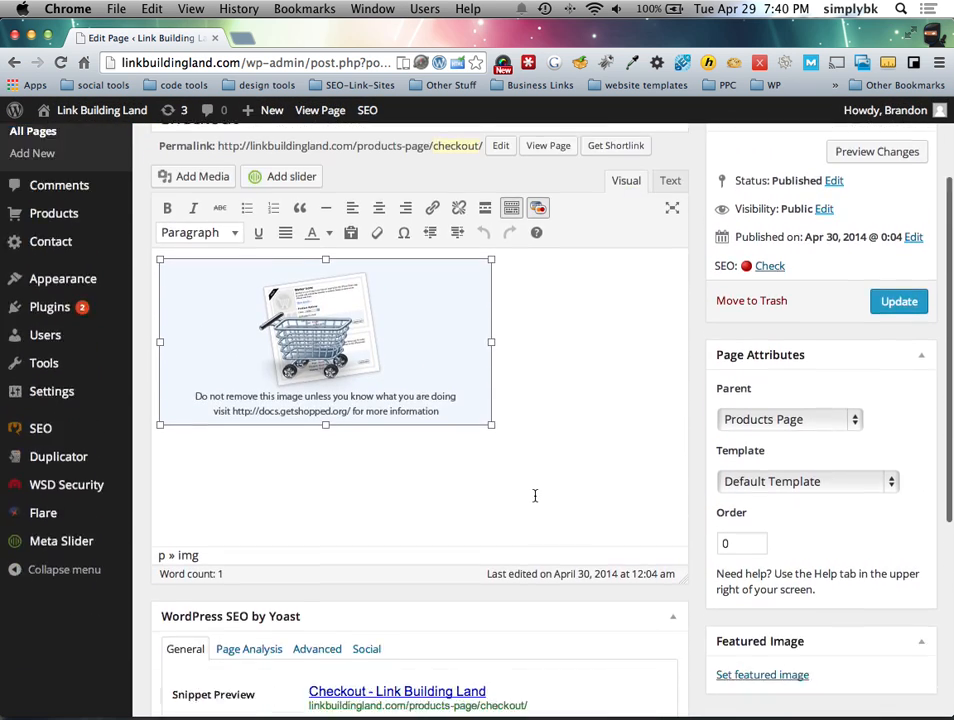
pyautogui.click(355, 528)
pyautogui.scroll(-5, 250, 525)
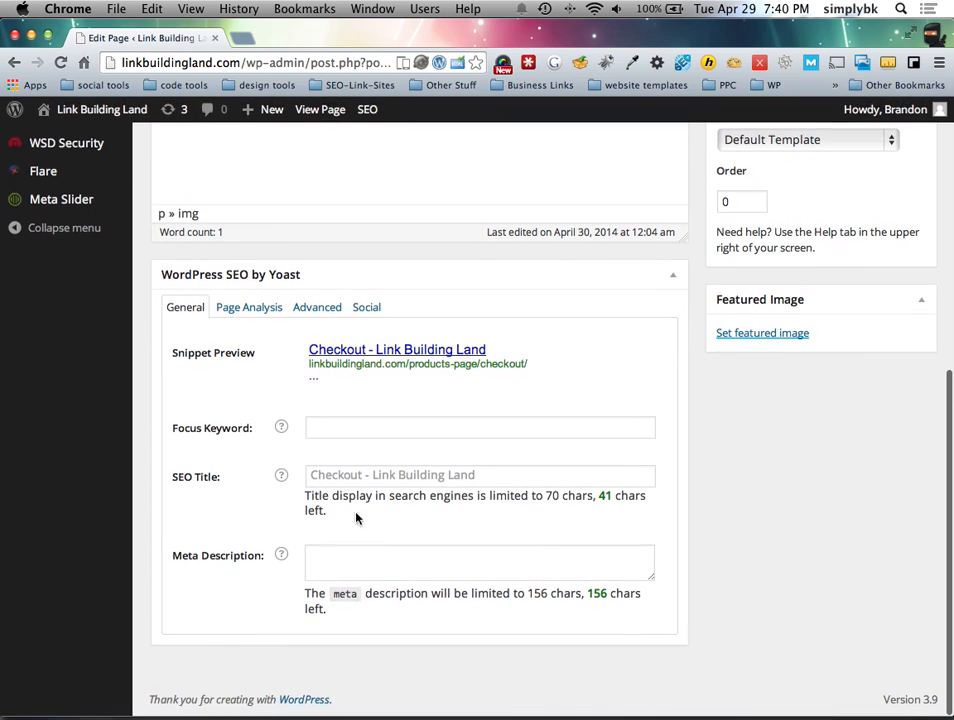
pyautogui.scroll(8, 302, 437)
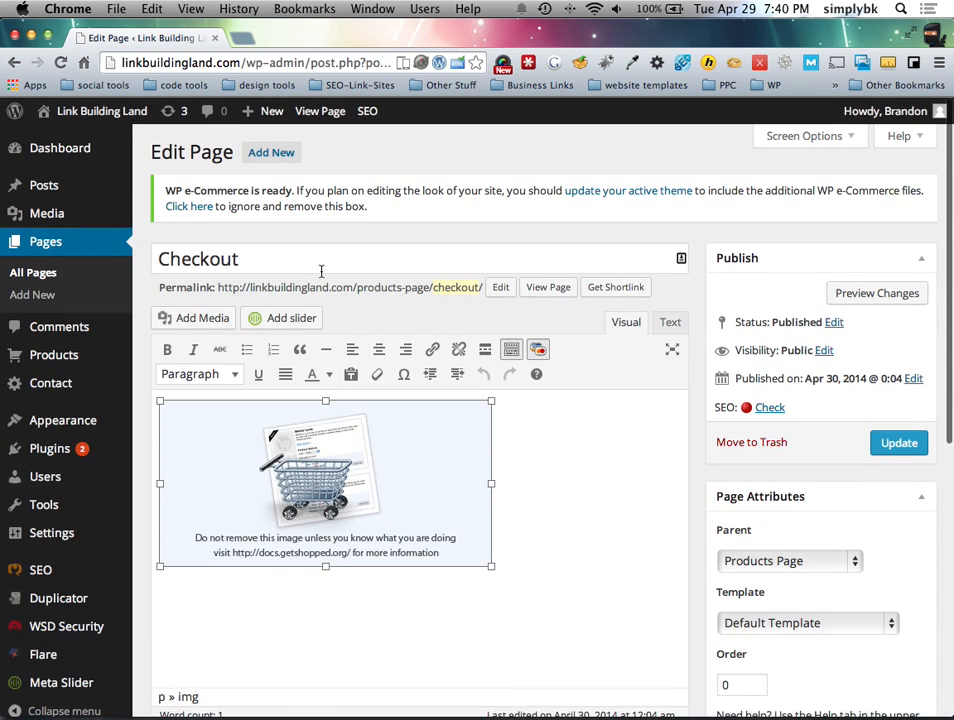
pyautogui.scroll(-1, 385, 342)
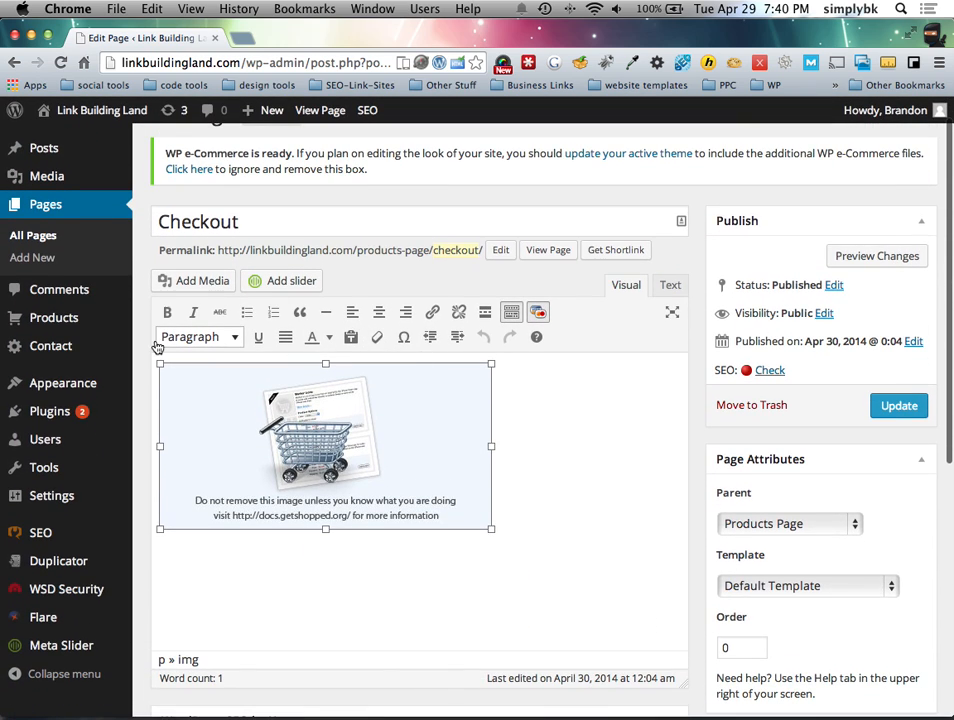
pyautogui.click(795, 530)
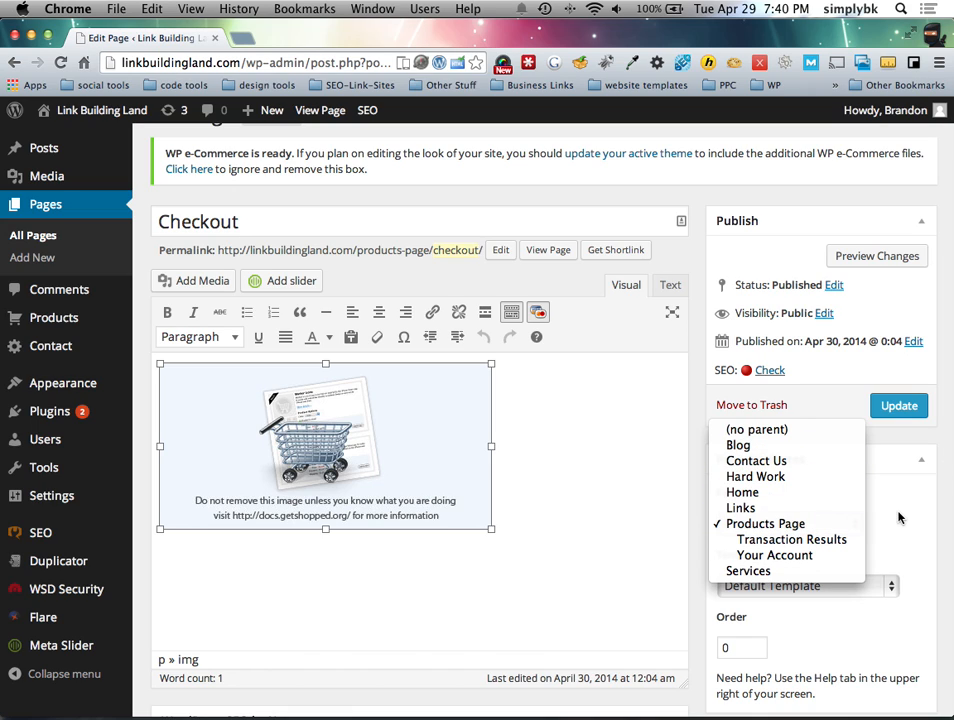
pyautogui.click(811, 524)
pyautogui.click(800, 524)
pyautogui.click(855, 524)
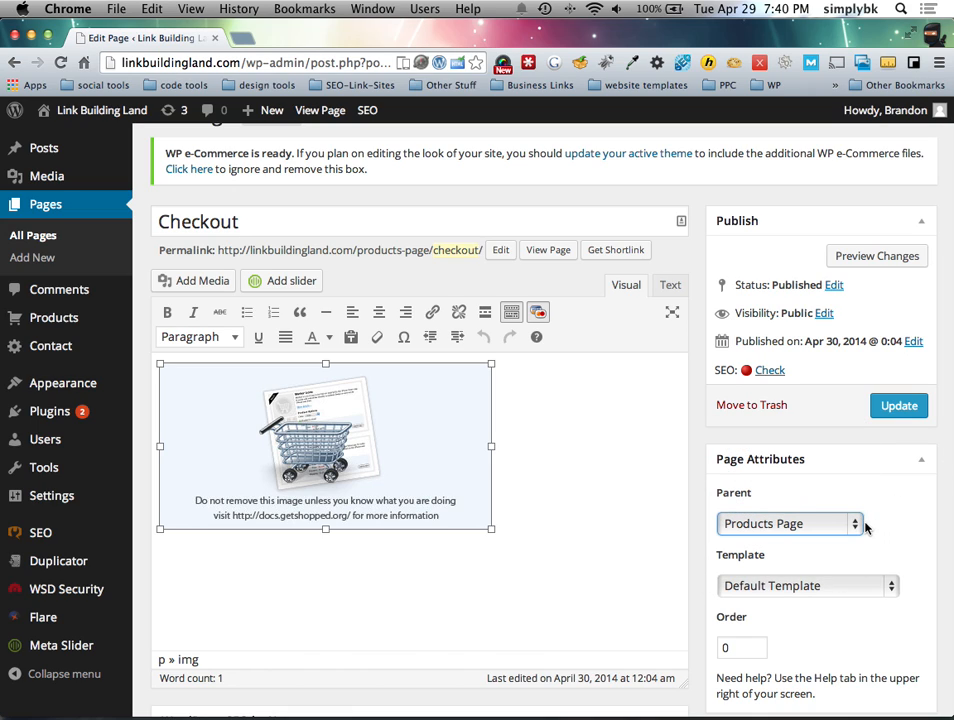
pyautogui.click(830, 585)
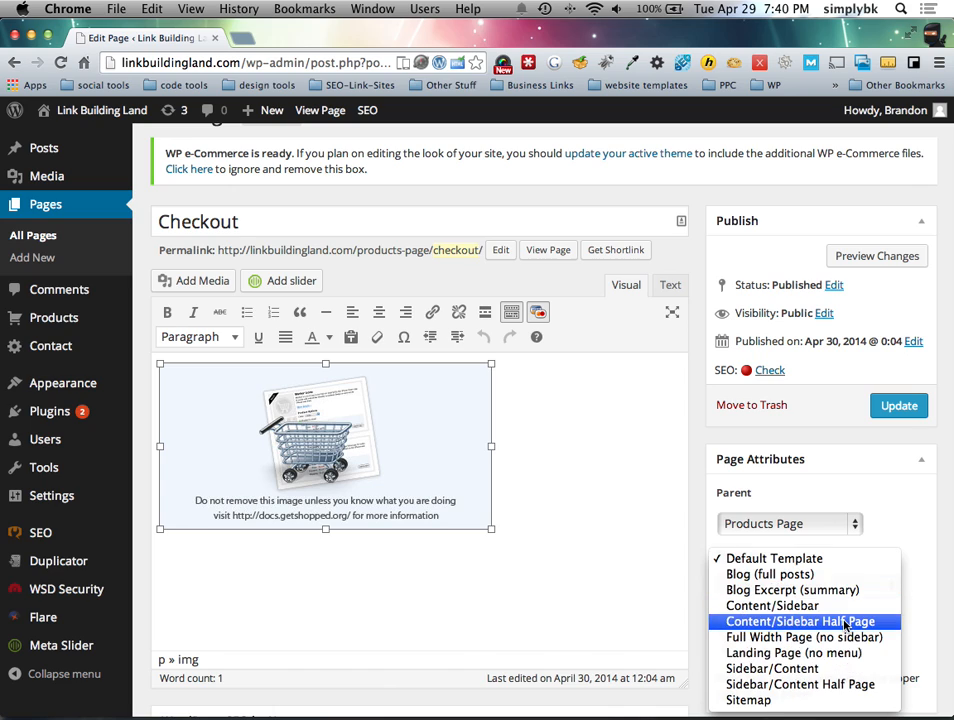
pyautogui.click(893, 525)
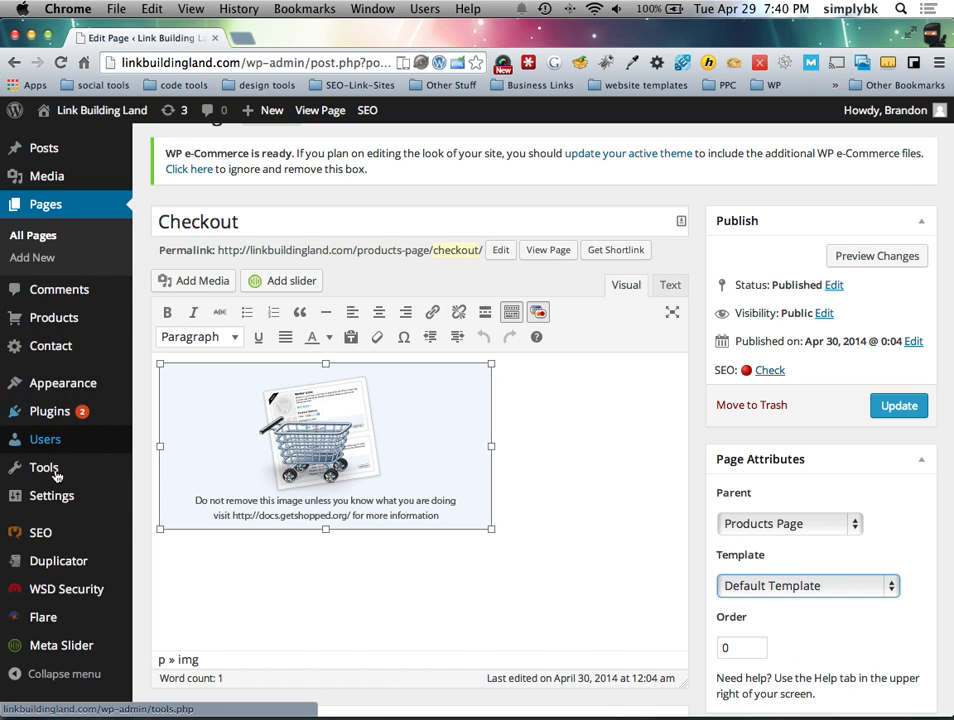
# Step: Open the live site from Visit Site in a new browser tab
pyautogui.moveTo(101, 119)
pyautogui.rightClick(80, 137)
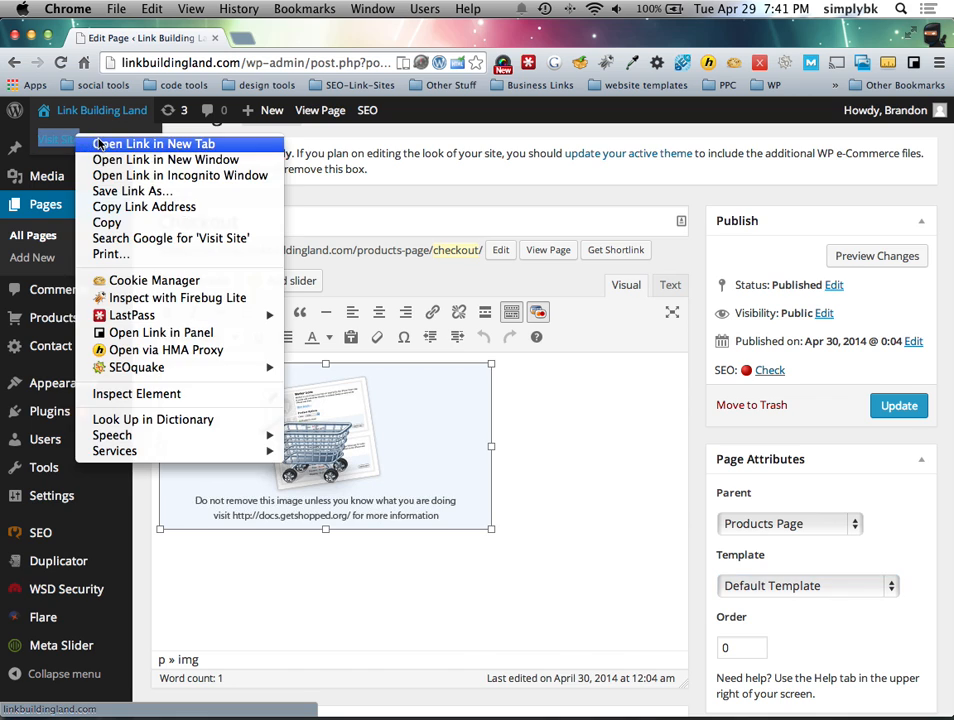
pyautogui.click(120, 145)
pyautogui.click(255, 38)
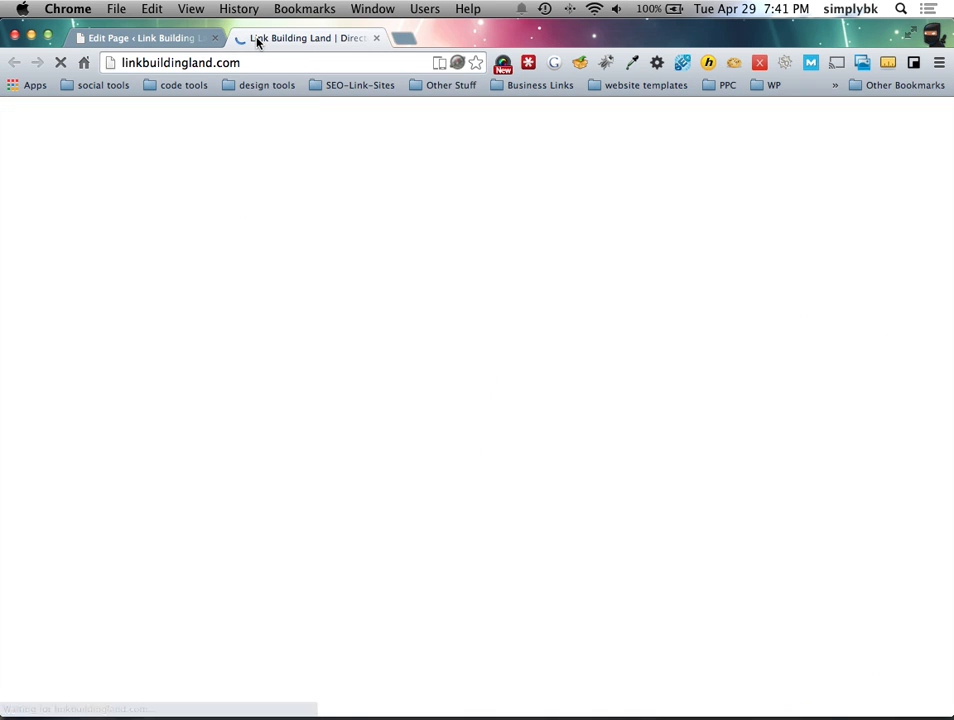
pyautogui.scroll(-1, 62, 233)
pyautogui.scroll(1, 54, 240)
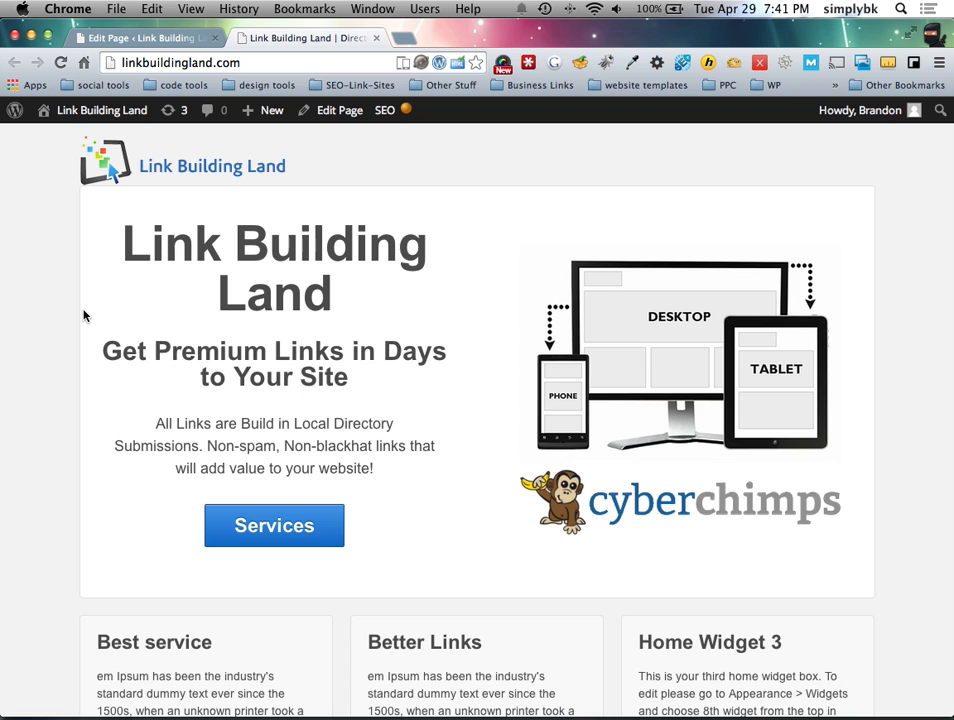
# Step: Open the live site's Services page, then return to the Checkout page editor
pyautogui.press('F12')
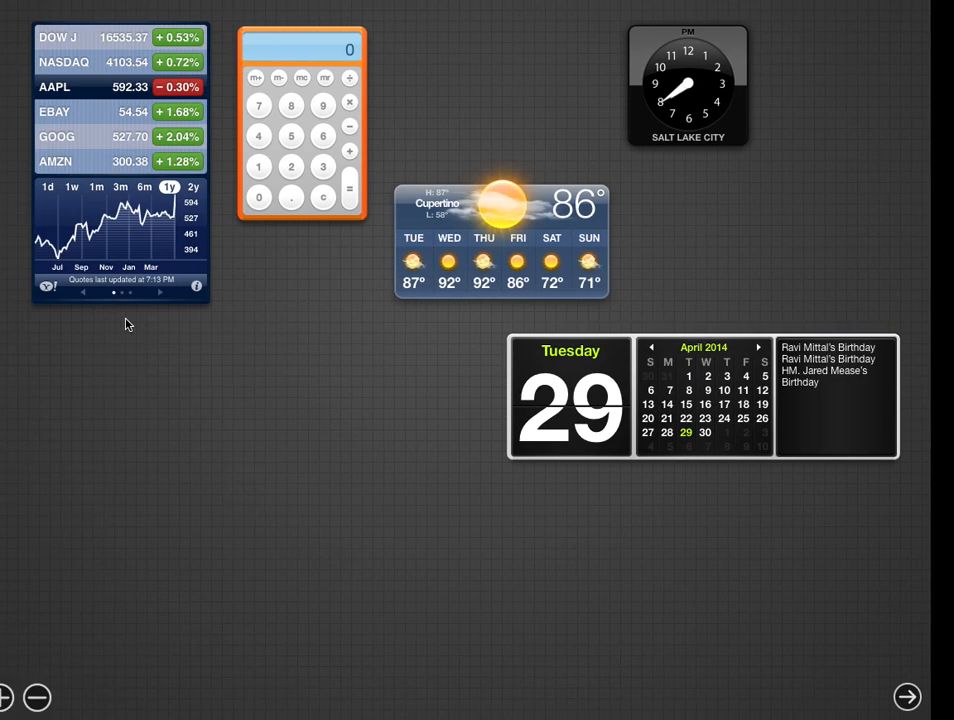
pyautogui.press('F12')
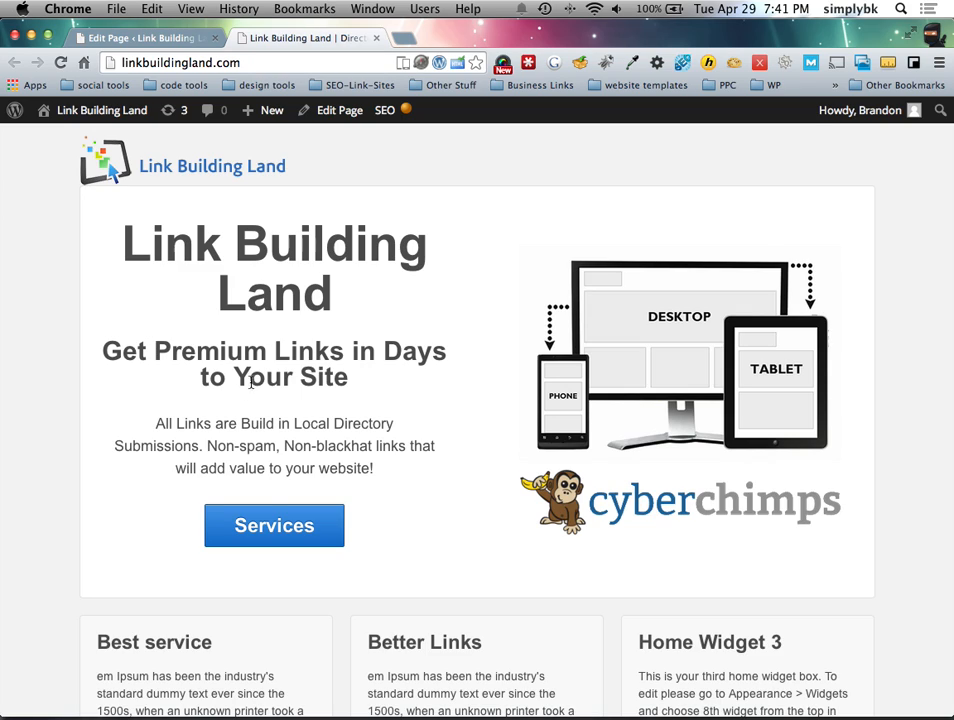
pyautogui.click(256, 524)
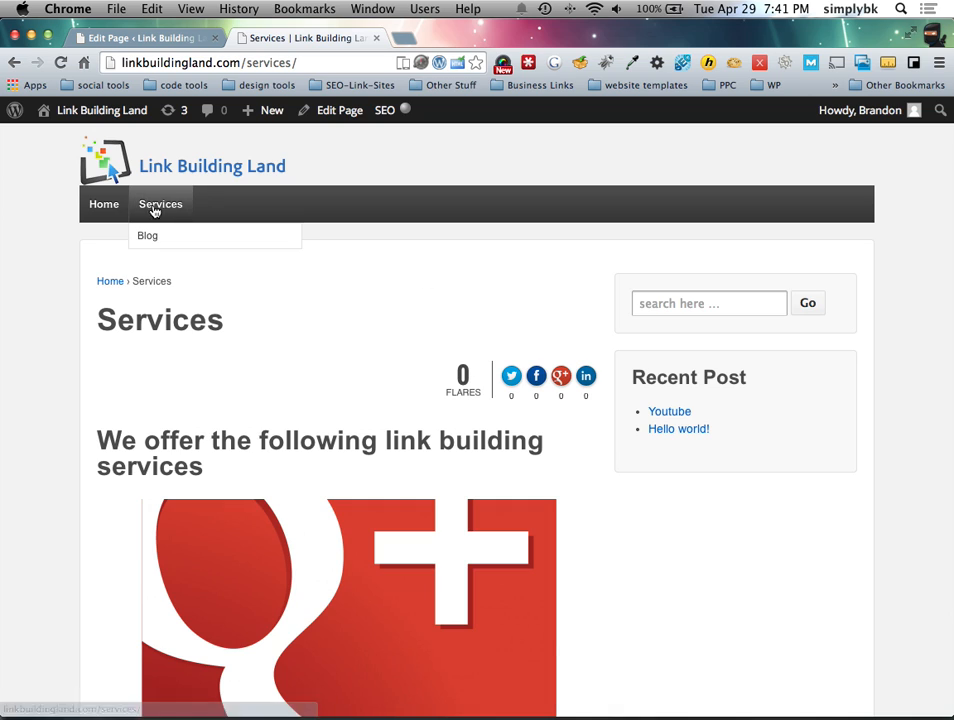
pyautogui.click(134, 38)
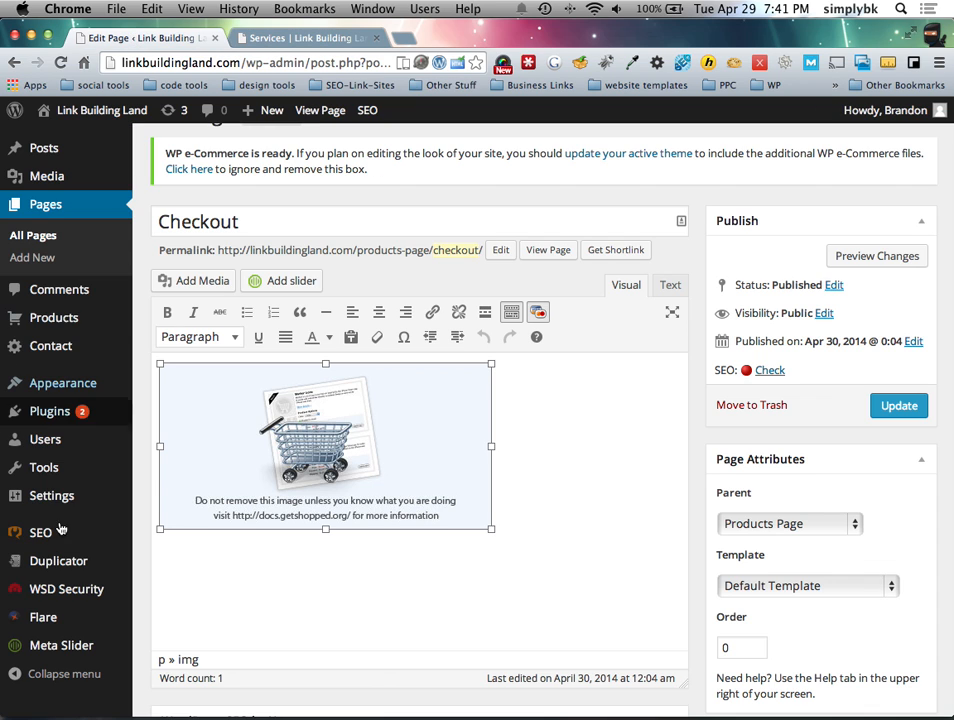
# Step: Add Products Page to the Main menu, save it, and reload the live Services page
pyautogui.moveTo(59, 470)
pyautogui.moveTo(70, 386)
pyautogui.click(162, 453)
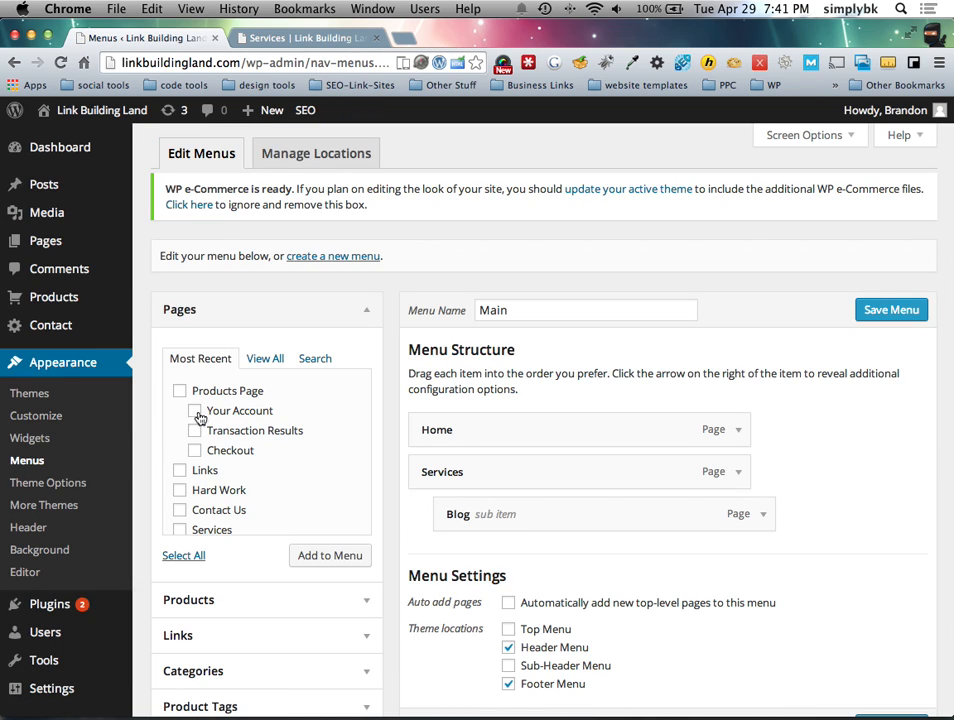
pyautogui.click(315, 556)
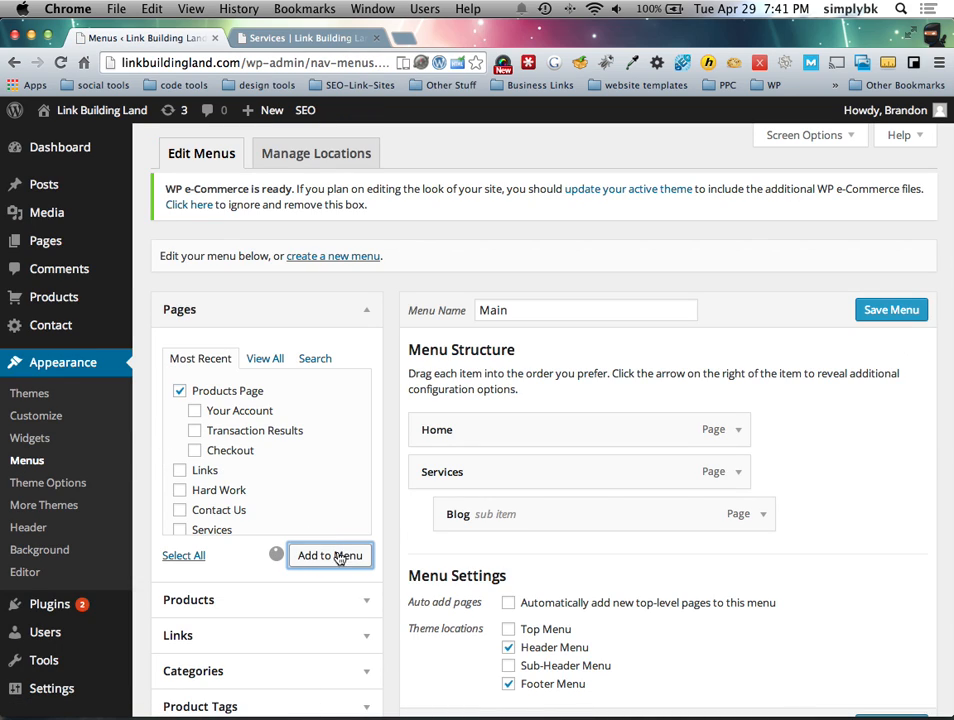
pyautogui.click(905, 312)
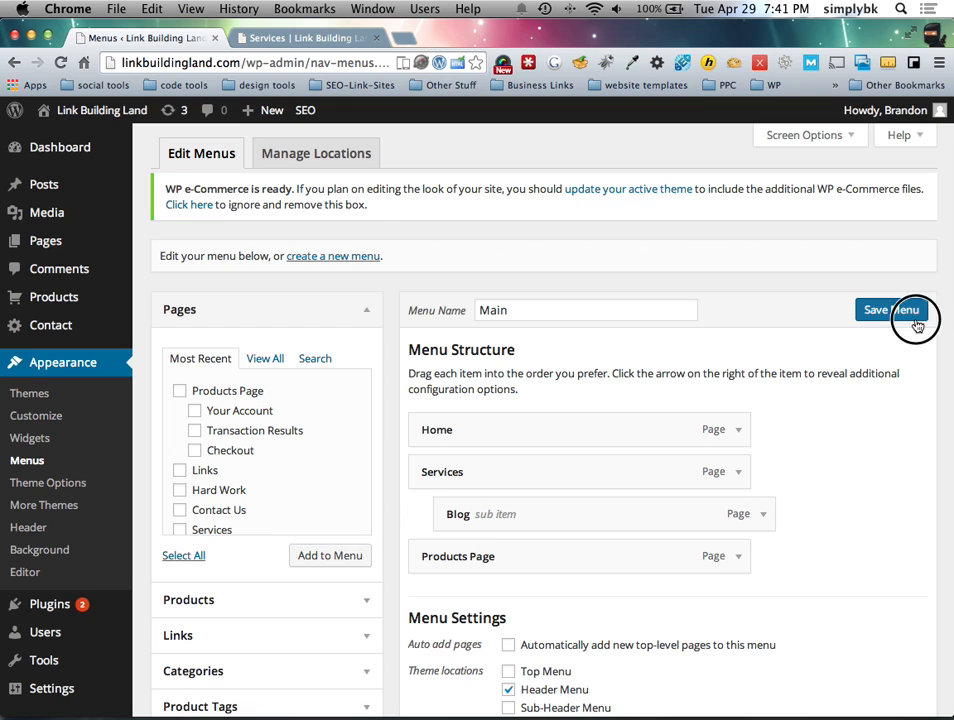
pyautogui.click(305, 40)
pyautogui.click(151, 204)
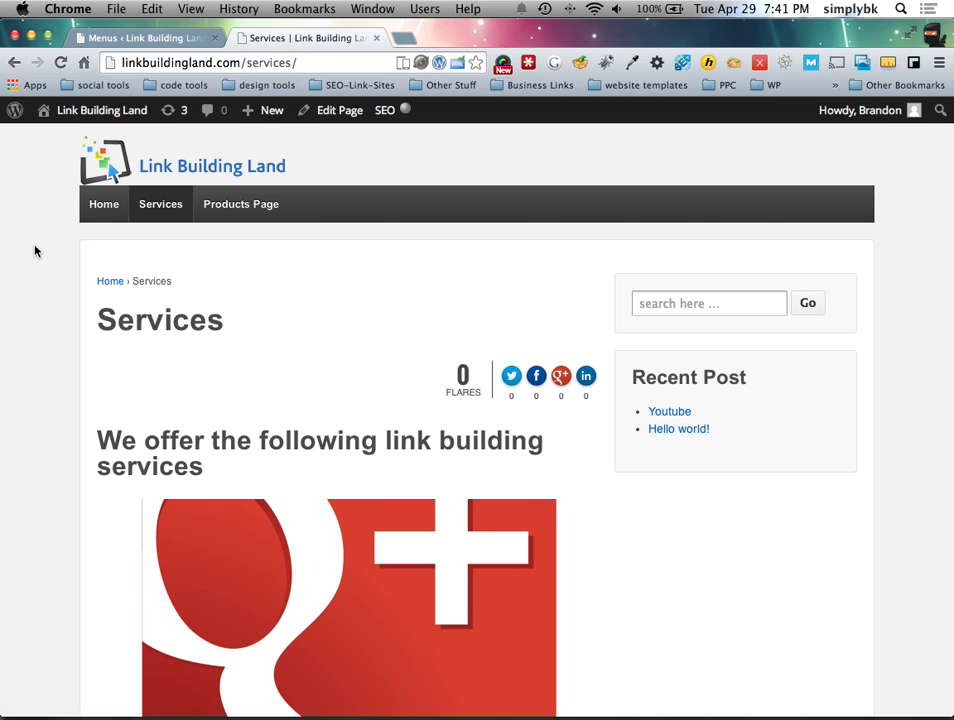
# Step: Open Products Page on the live site and remove 10 Links from the cart
pyautogui.click(254, 207)
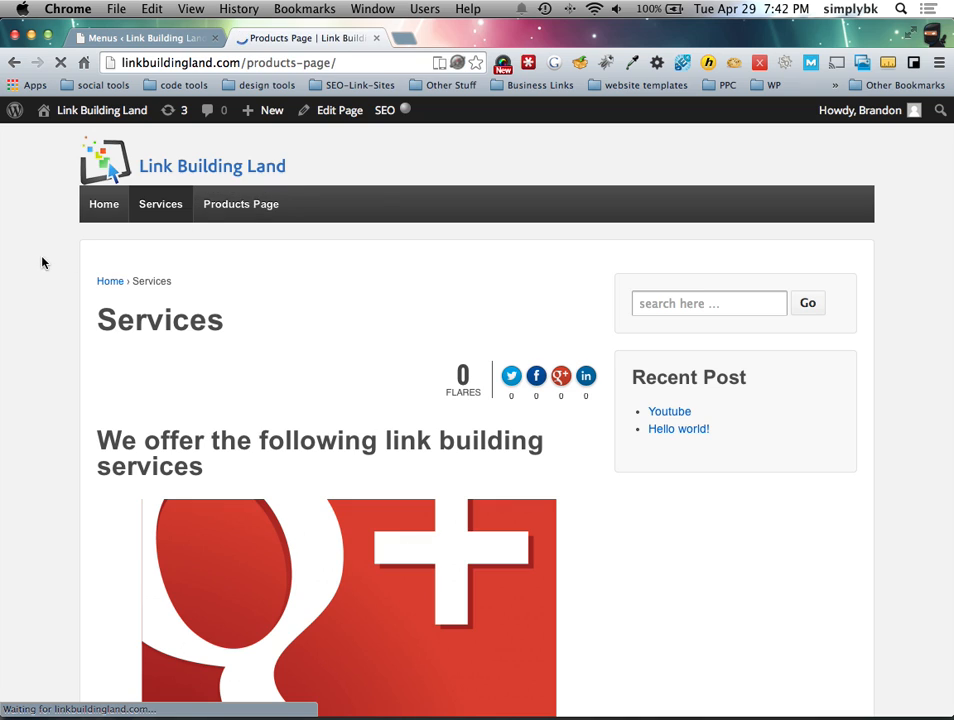
pyautogui.scroll(-1, 52, 273)
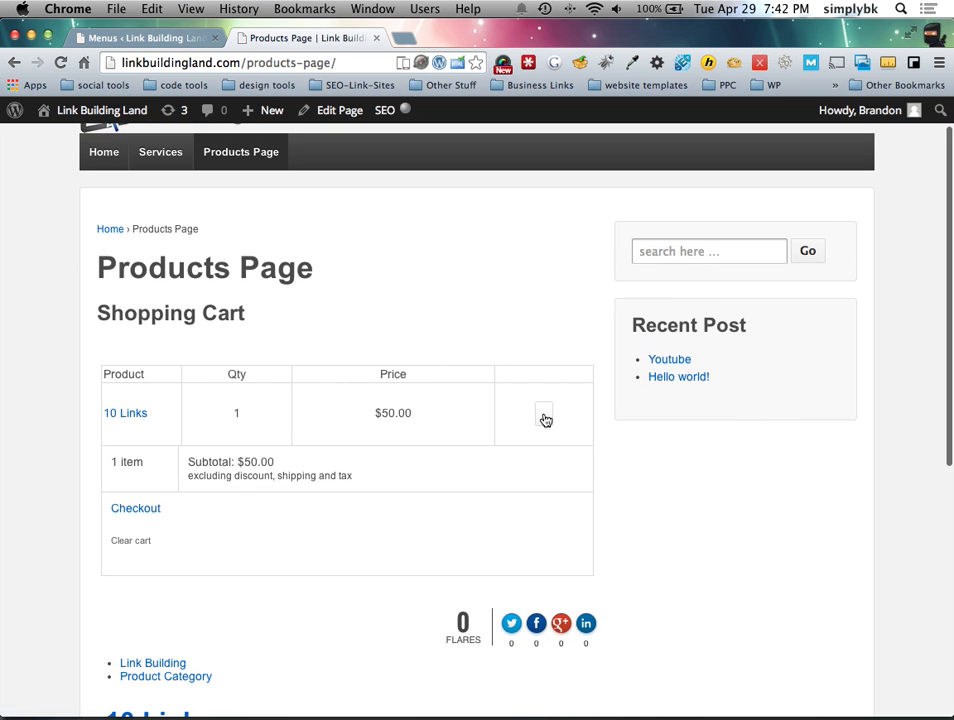
pyautogui.click(545, 413)
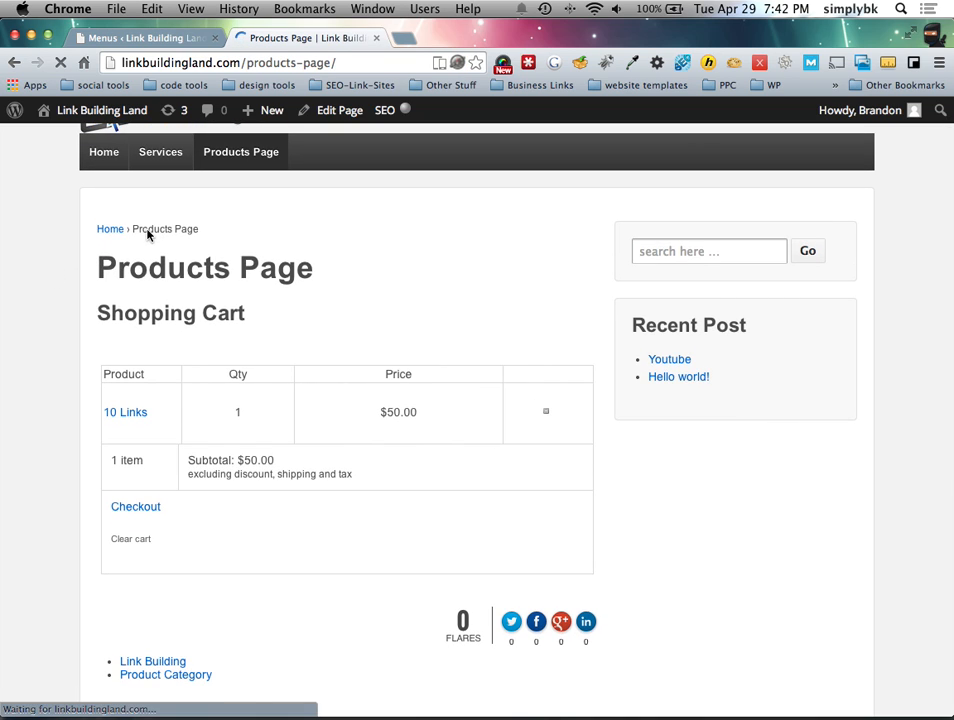
pyautogui.click(142, 415)
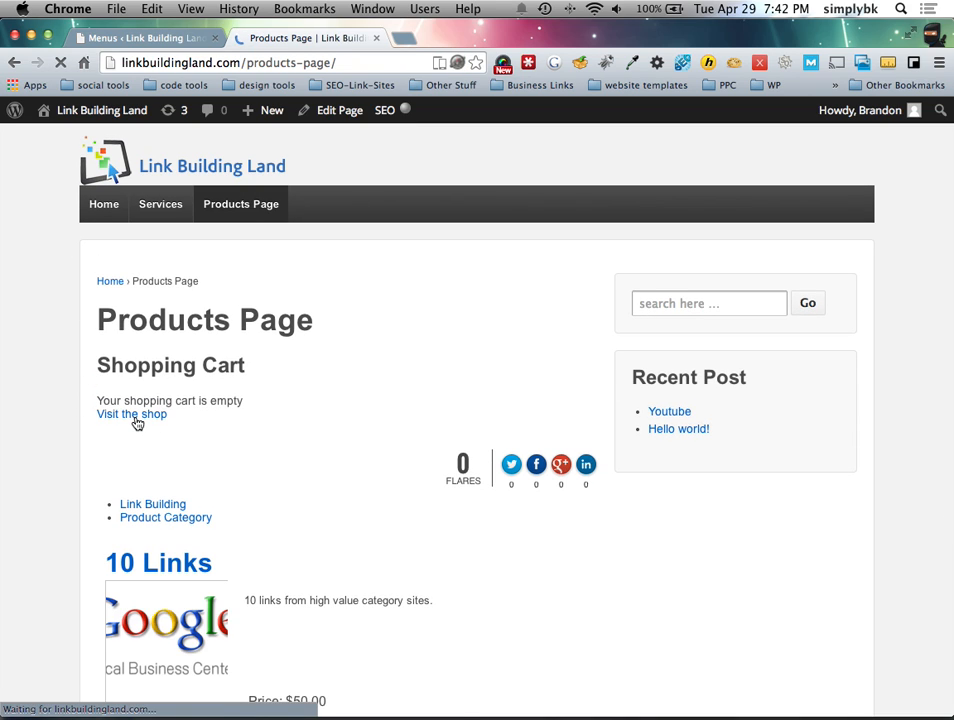
# Step: Browse the shop and Link Building category, then Buy Now on 10 Links via PayPal
pyautogui.scroll(-3, 137, 423)
pyautogui.scroll(2, 137, 423)
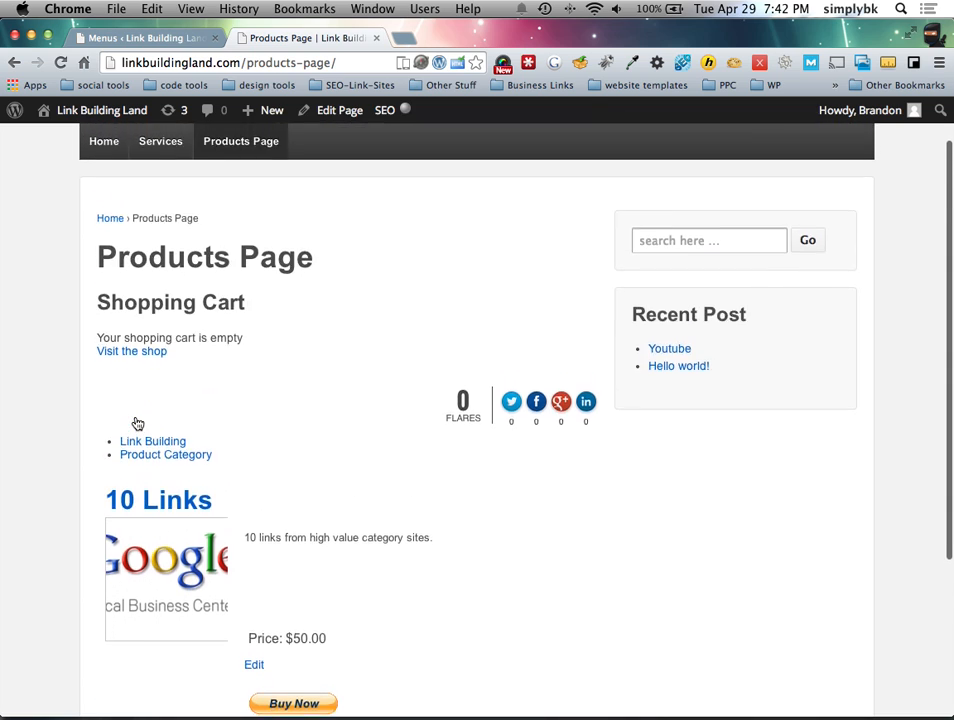
pyautogui.scroll(-1, 284, 477)
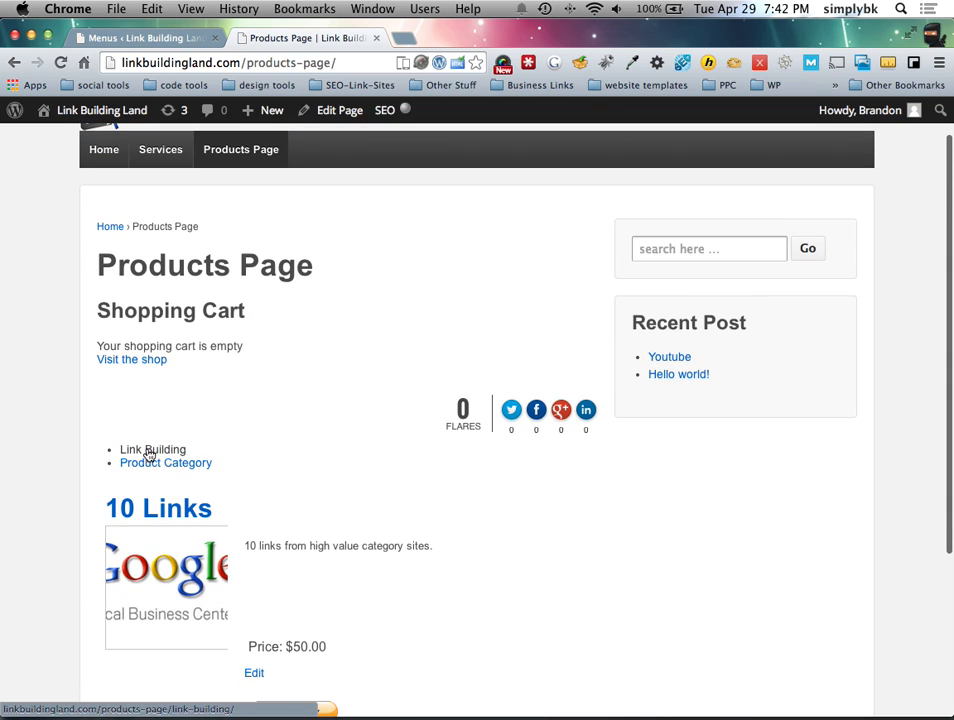
pyautogui.click(153, 452)
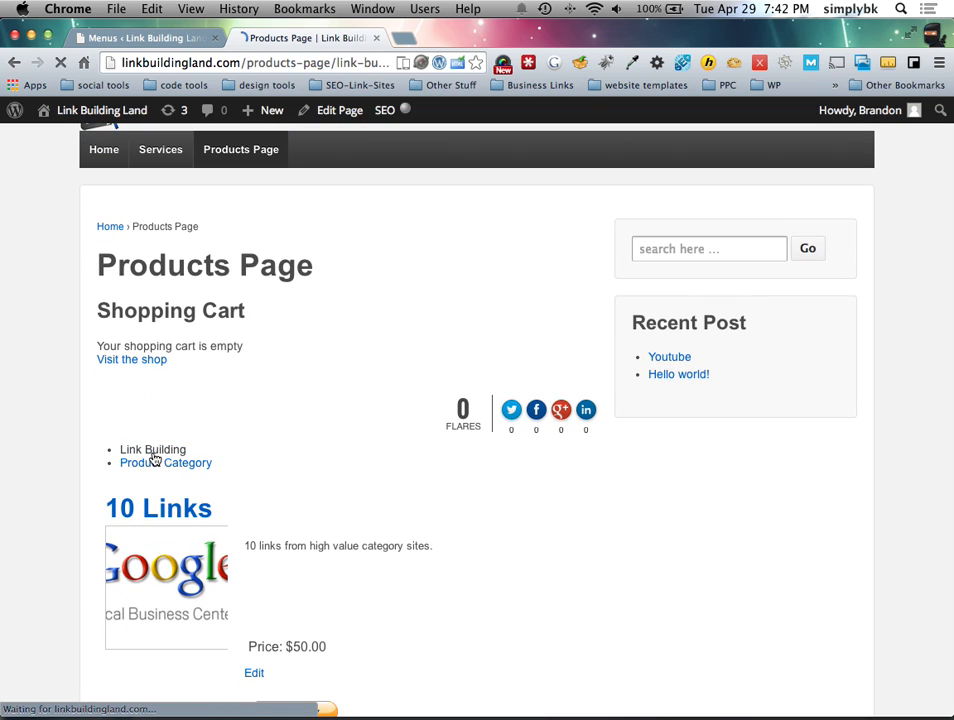
pyautogui.click(131, 415)
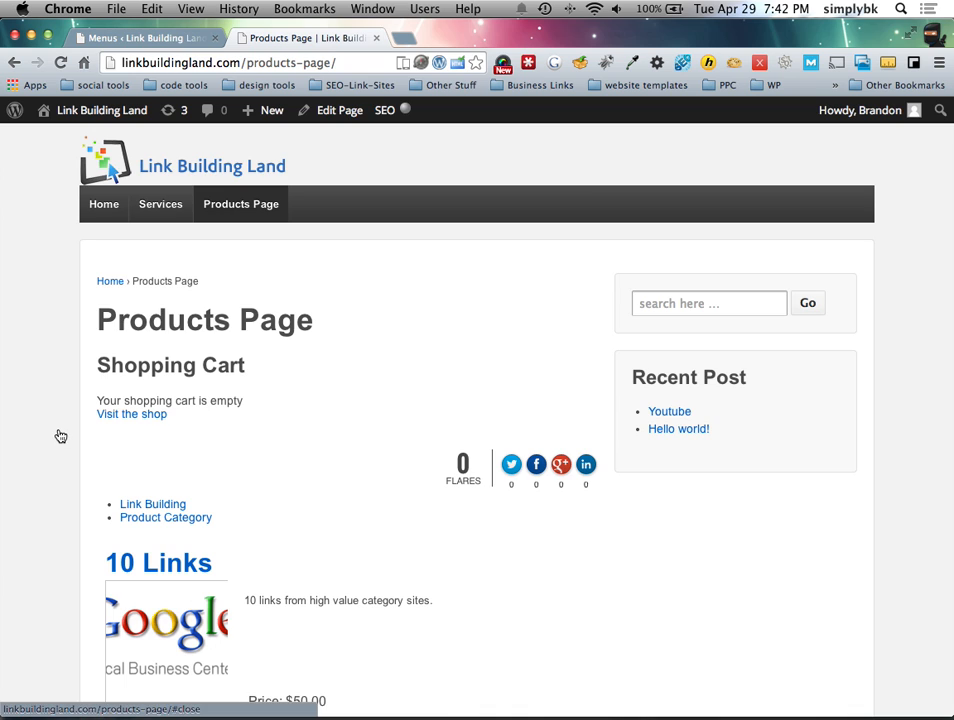
pyautogui.scroll(-5, 60, 436)
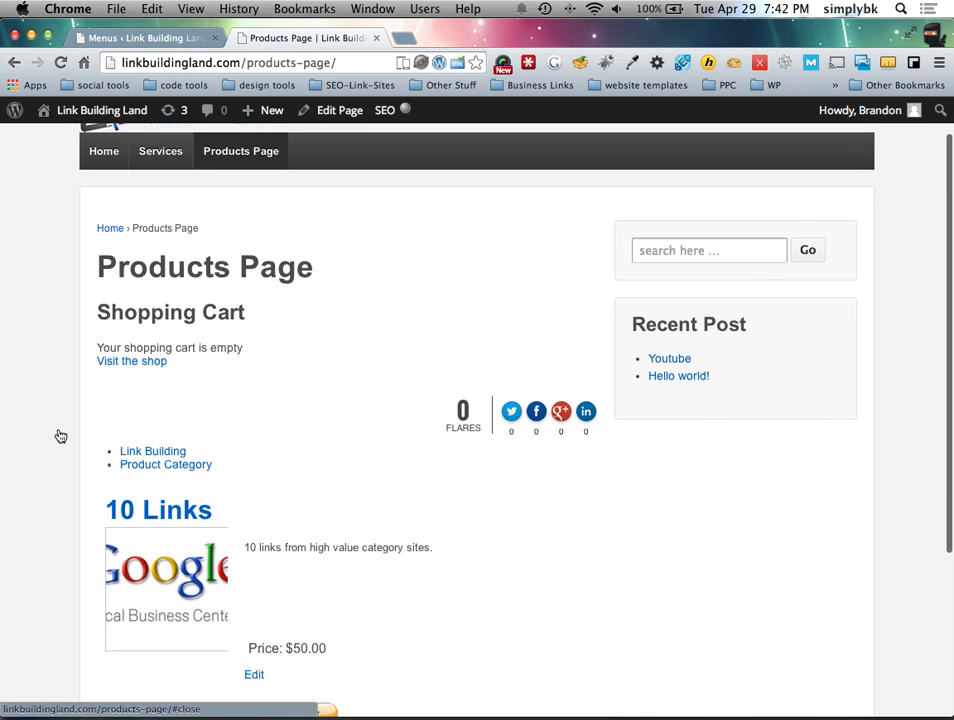
pyautogui.scroll(-3, 172, 445)
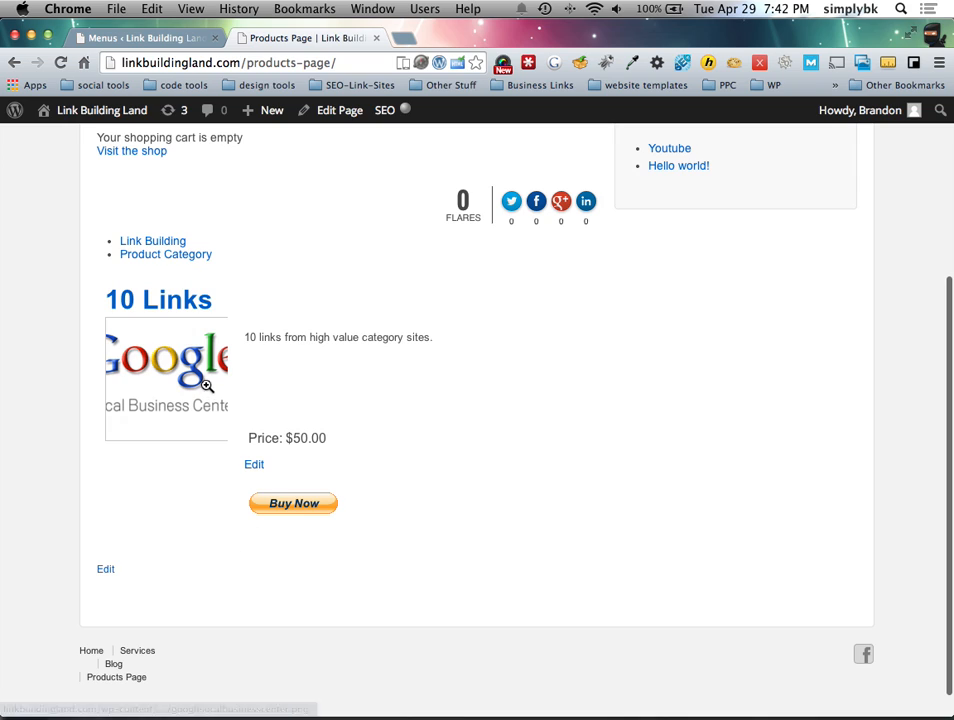
pyautogui.click(289, 507)
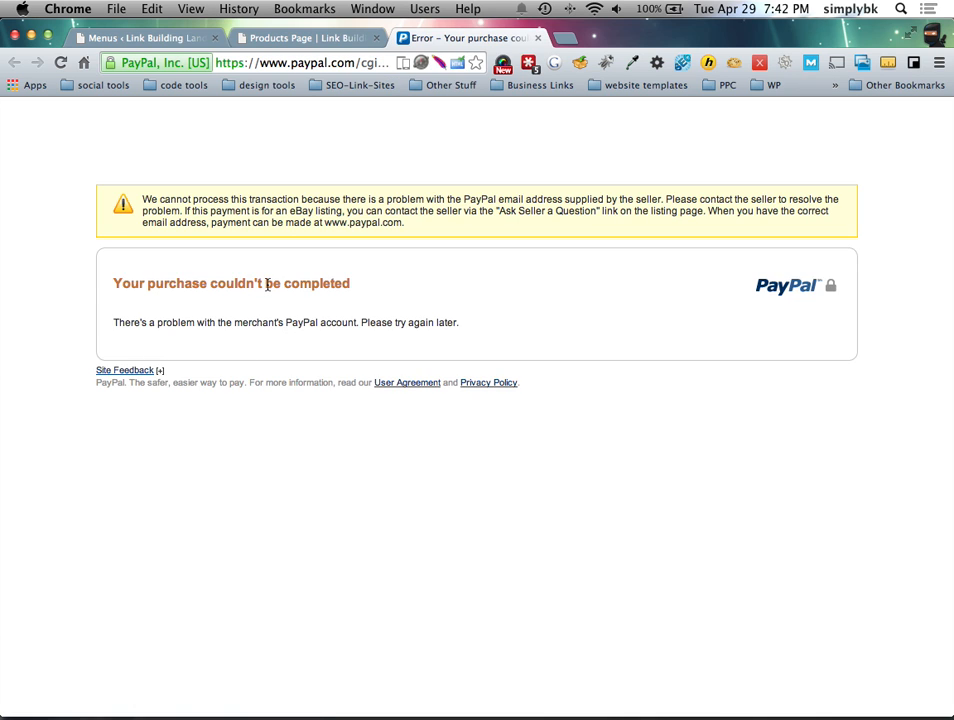
pyautogui.click(152, 37)
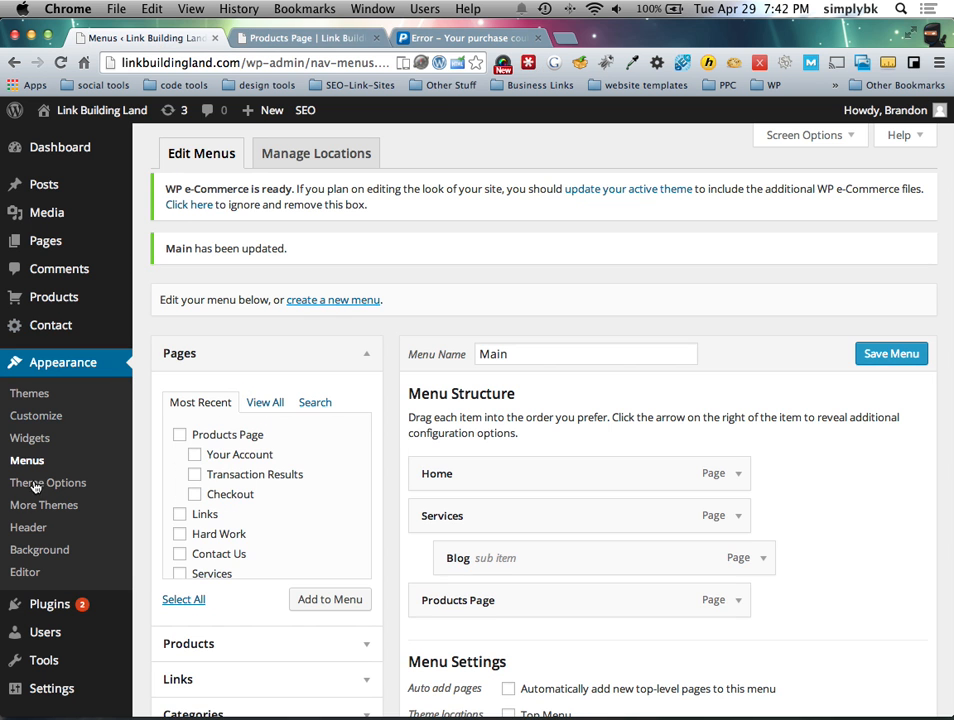
# Step: In PayPal Payments Standard settings, enter the PayPal account e-mail and choose Sandbox Account
pyautogui.scroll(-1, 60, 700)
pyautogui.click(181, 679)
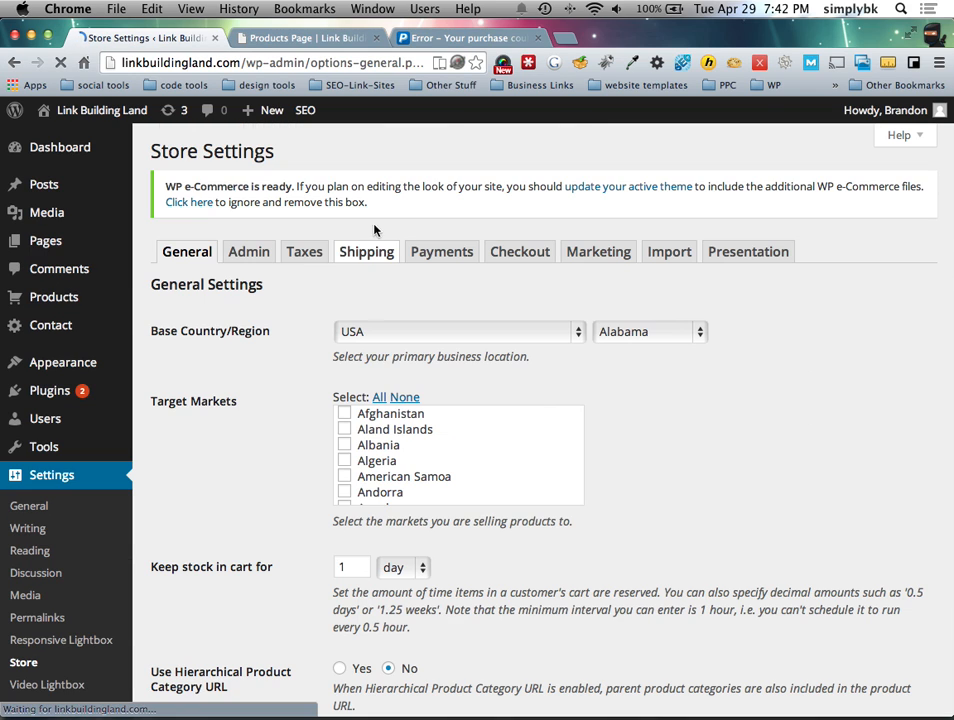
pyautogui.click(447, 254)
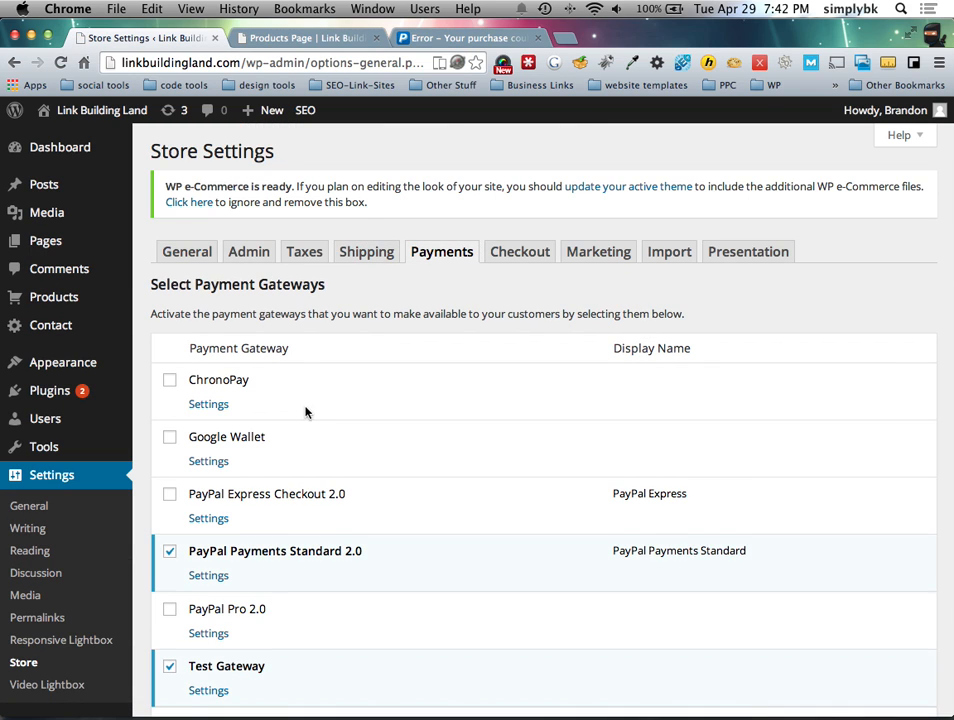
pyautogui.scroll(-4, 305, 390)
pyautogui.click(196, 449)
pyautogui.scroll(-2, 345, 413)
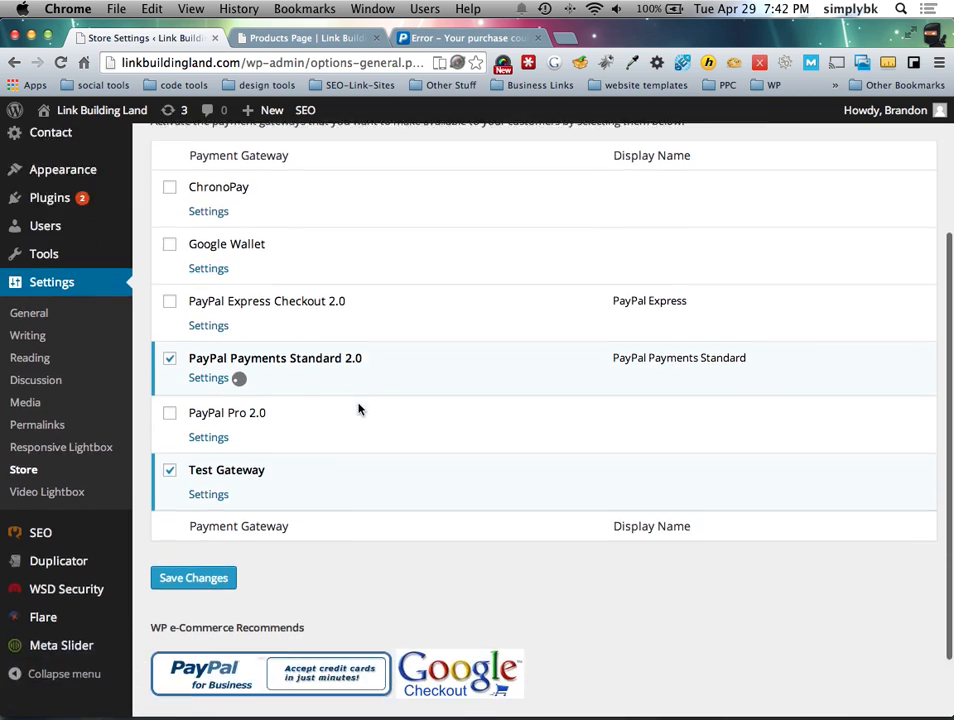
pyautogui.scroll(-3, 355, 400)
pyautogui.click(362, 378)
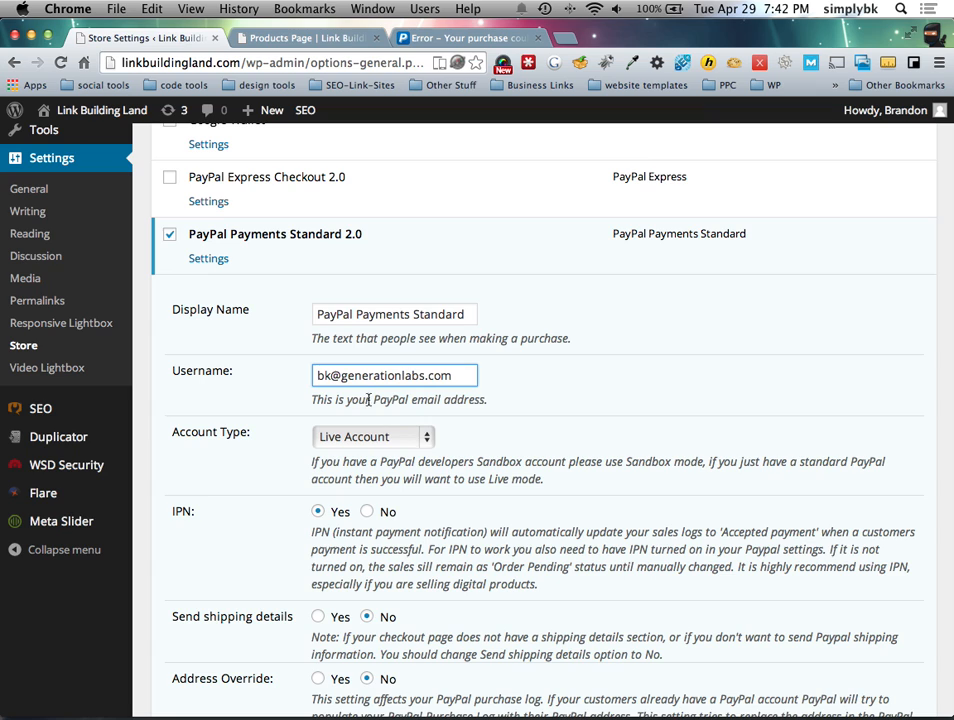
pyautogui.click(373, 436)
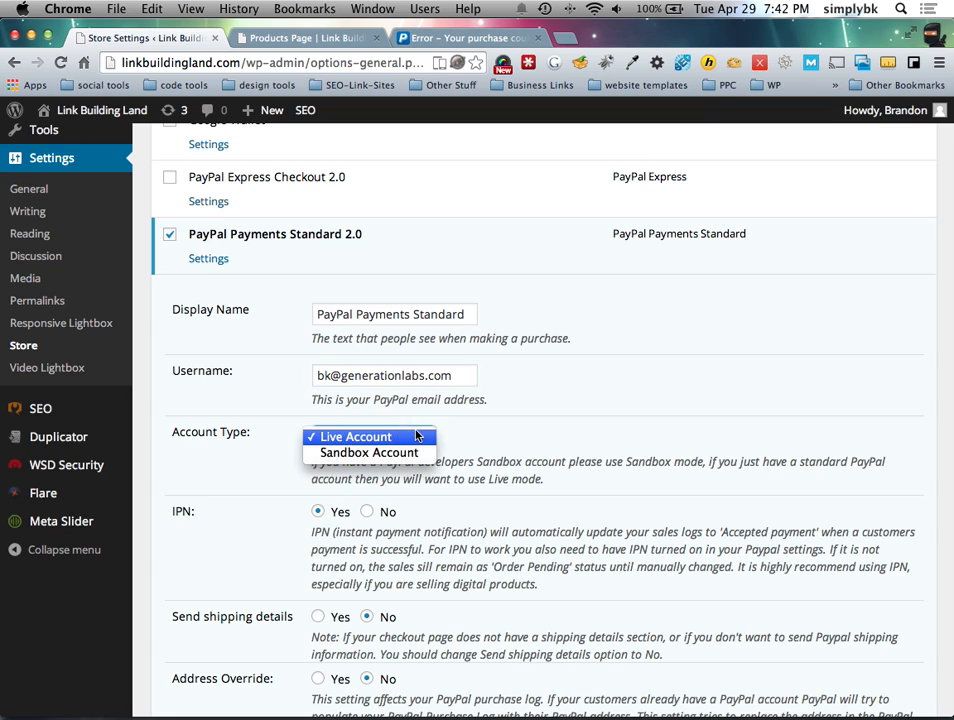
pyautogui.click(406, 453)
# Step: Review the form field mappings, keeping First Name, and Update the PayPal gateway settings
pyautogui.scroll(-3, 485, 442)
pyautogui.scroll(-3, 485, 442)
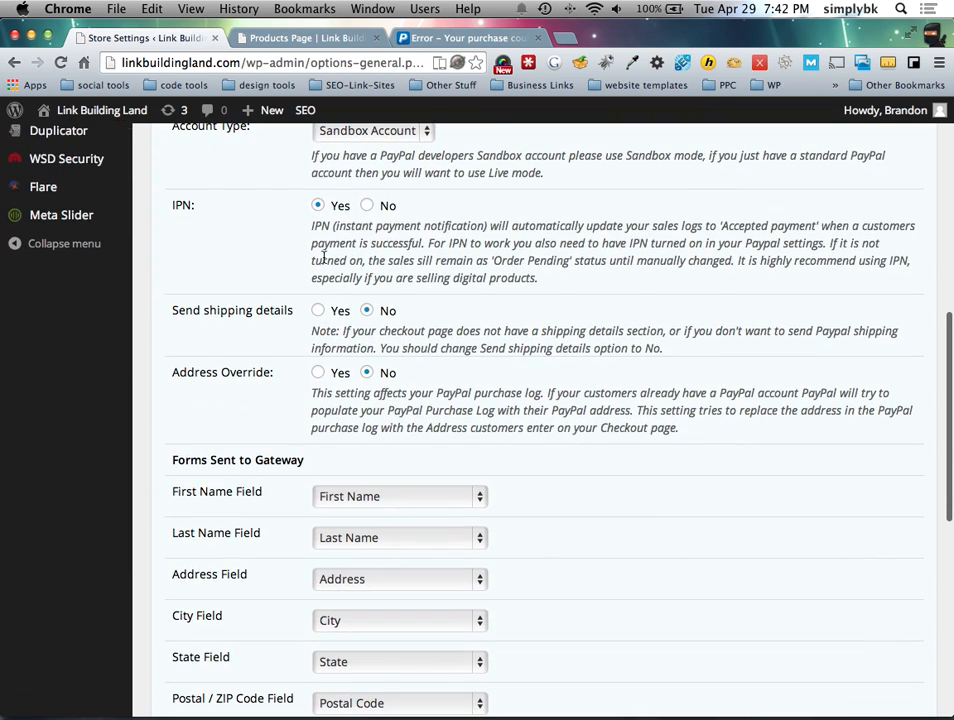
pyautogui.scroll(-5, 275, 415)
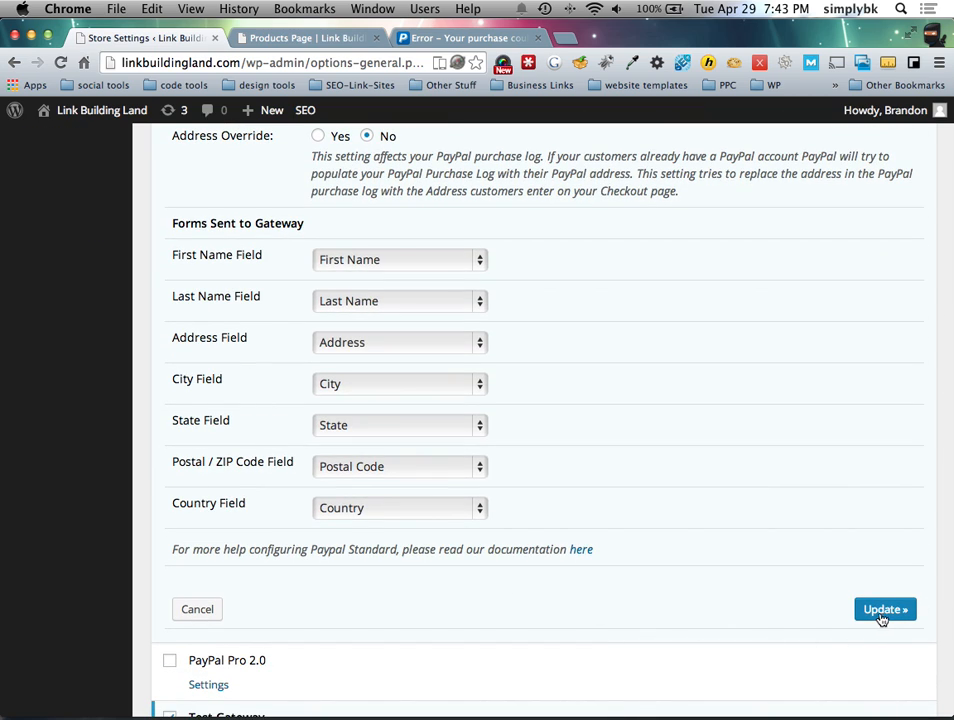
pyautogui.scroll(2, 515, 331)
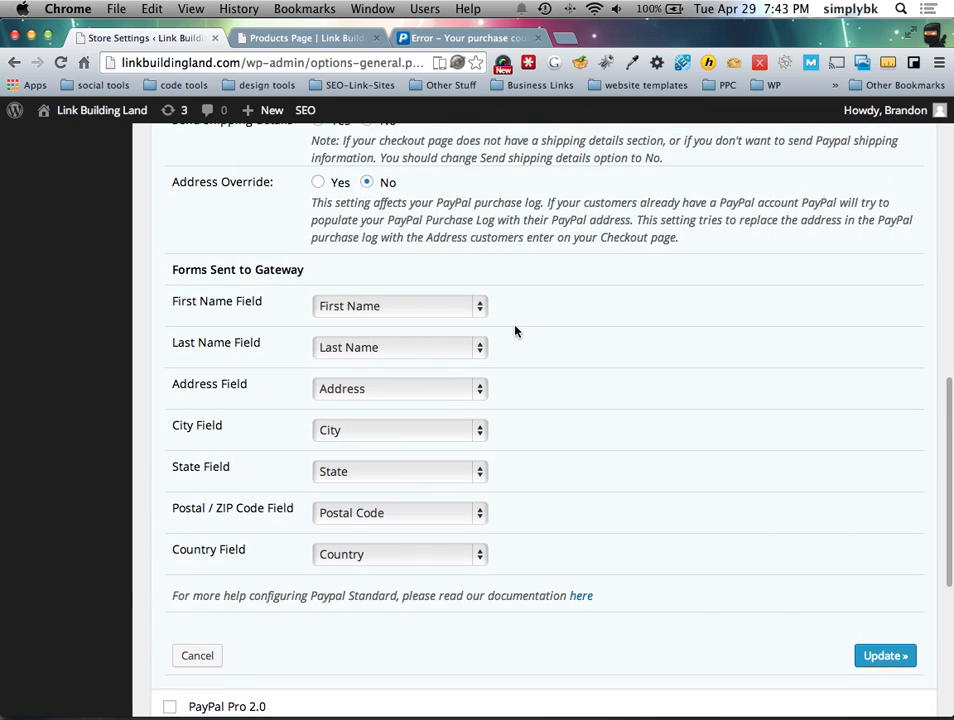
pyautogui.scroll(5, 515, 335)
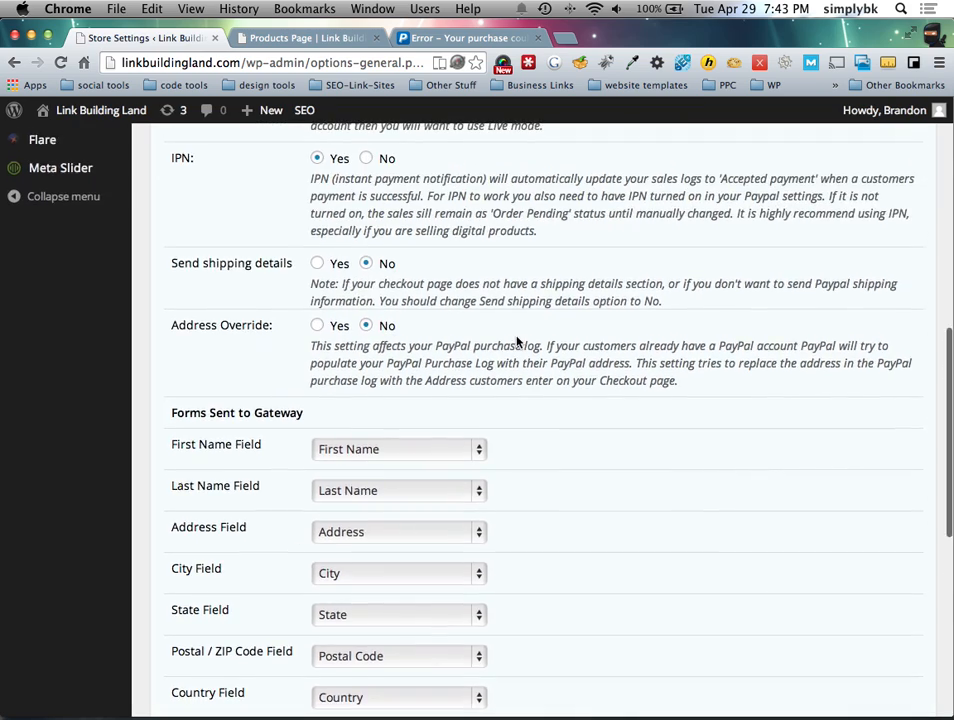
pyautogui.scroll(3, 517, 343)
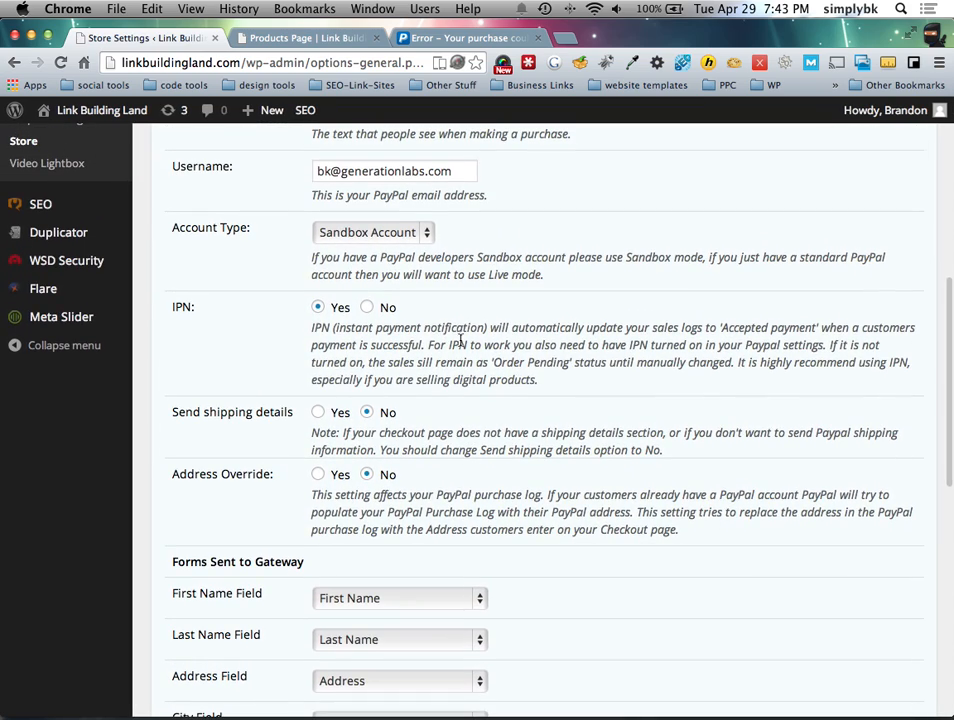
pyautogui.scroll(-4, 435, 365)
pyautogui.scroll(-12, 560, 360)
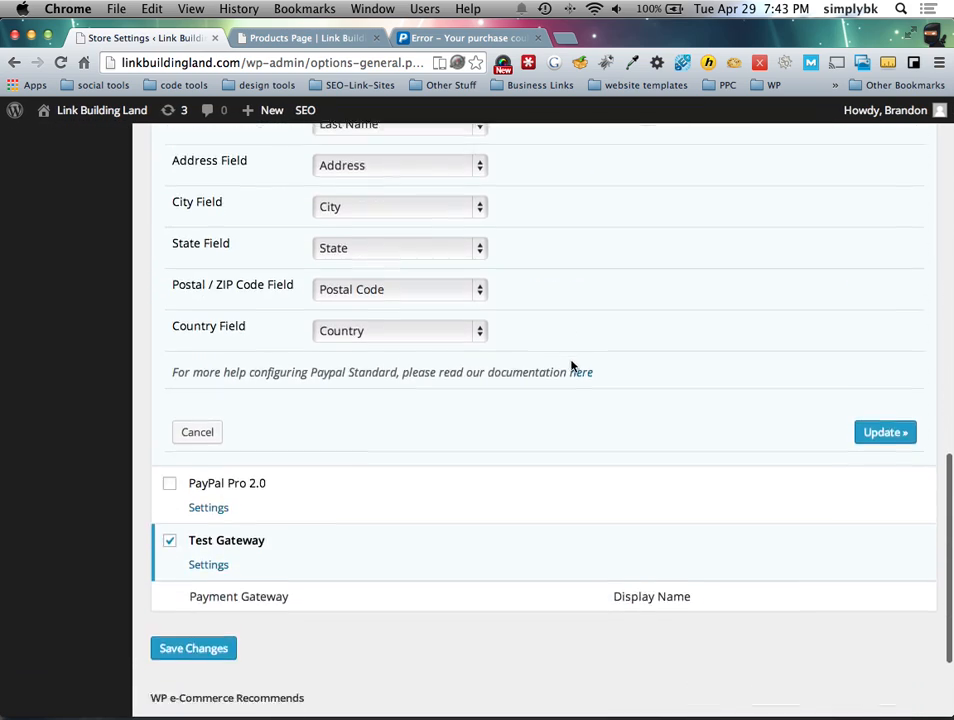
pyautogui.scroll(6, 563, 370)
pyautogui.scroll(2, 563, 370)
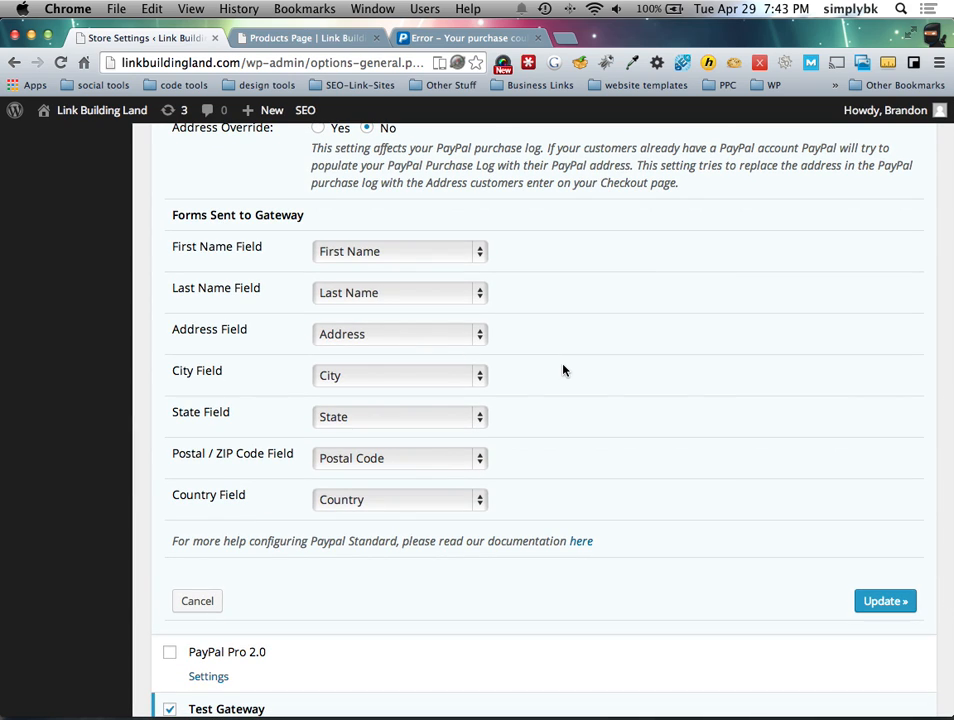
pyautogui.click(351, 256)
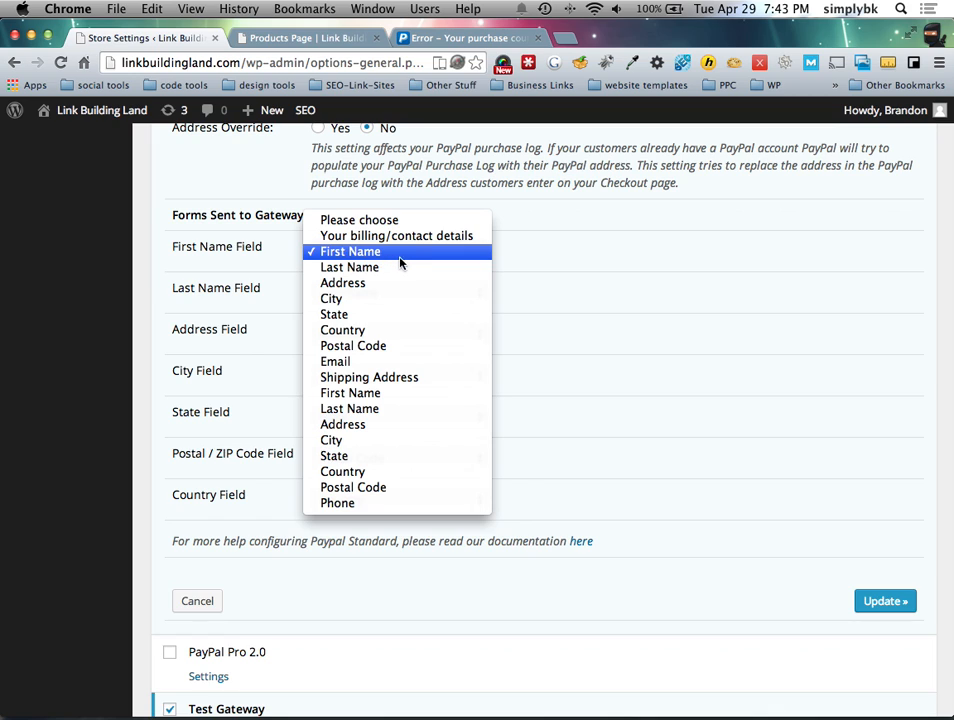
pyautogui.click(533, 307)
pyautogui.scroll(2, 534, 309)
pyautogui.click(535, 310)
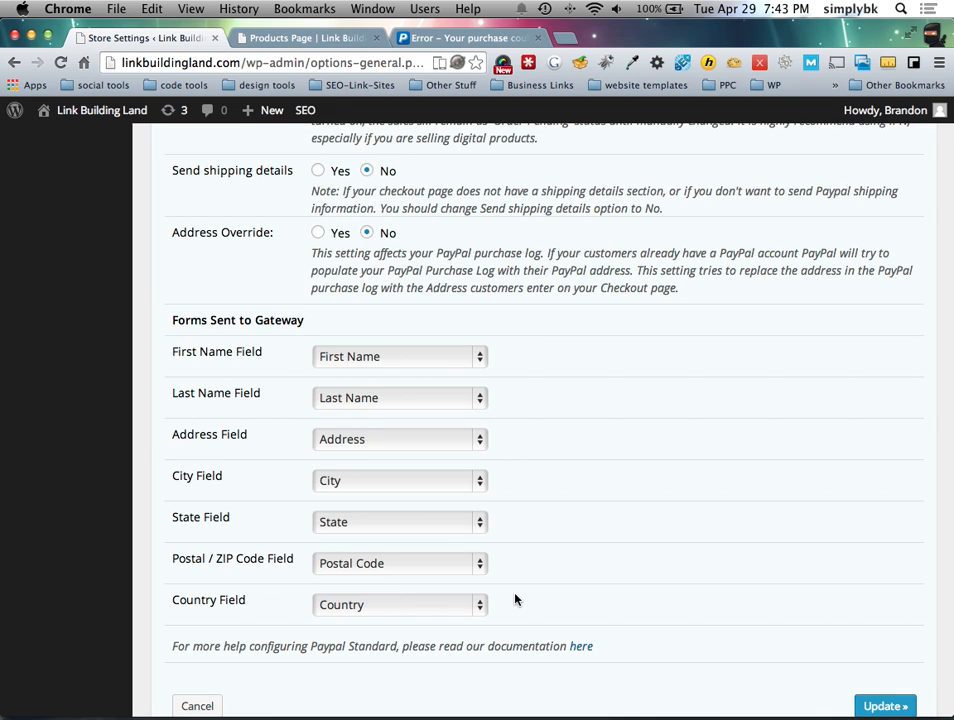
pyautogui.click(876, 705)
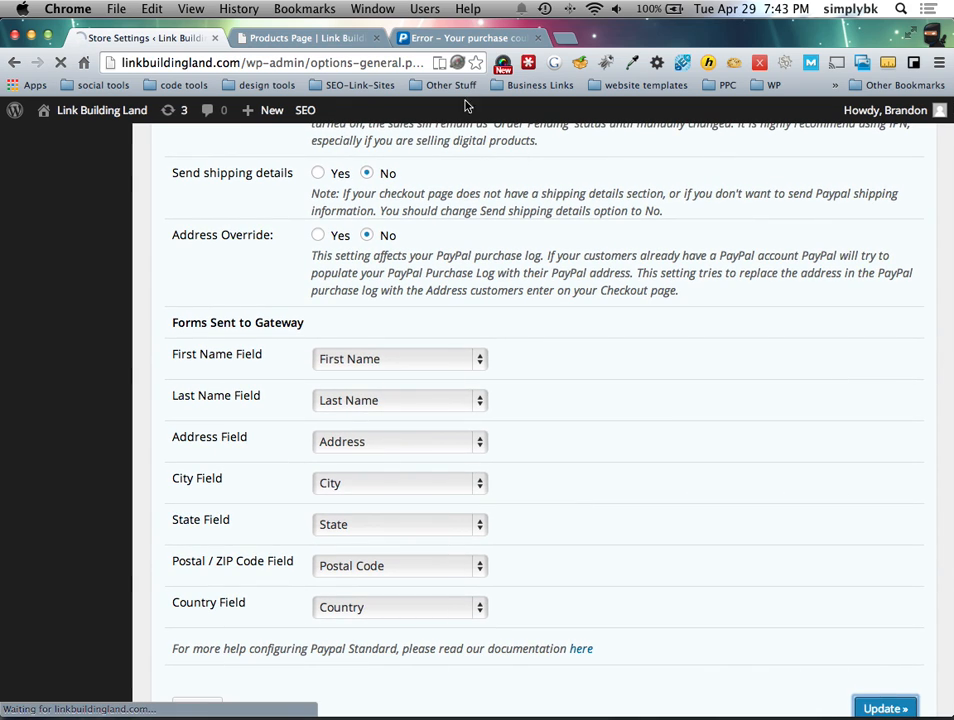
# Step: Reload Products Page, close the old error tab, and Buy Now on 10 Links
pyautogui.click(328, 39)
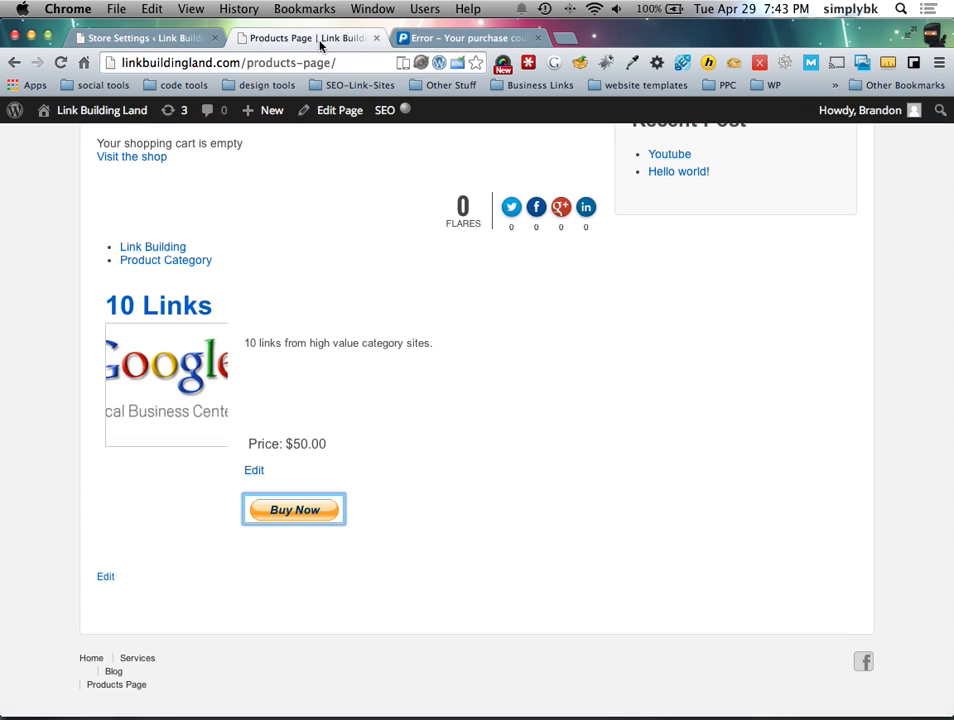
pyautogui.click(60, 62)
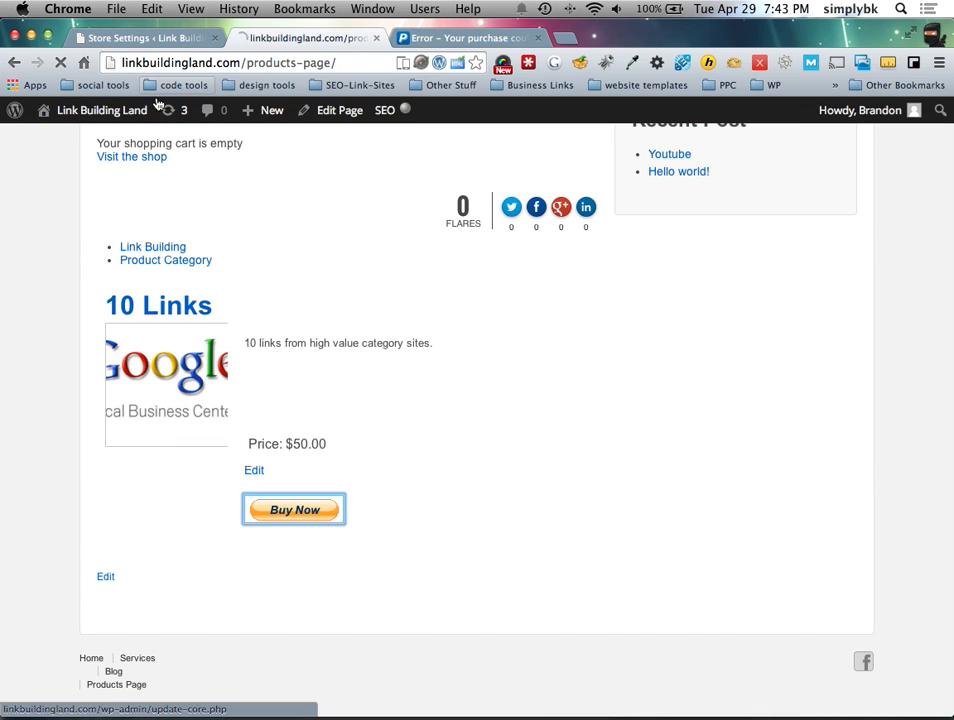
pyautogui.click(539, 38)
pyautogui.scroll(-5, 294, 398)
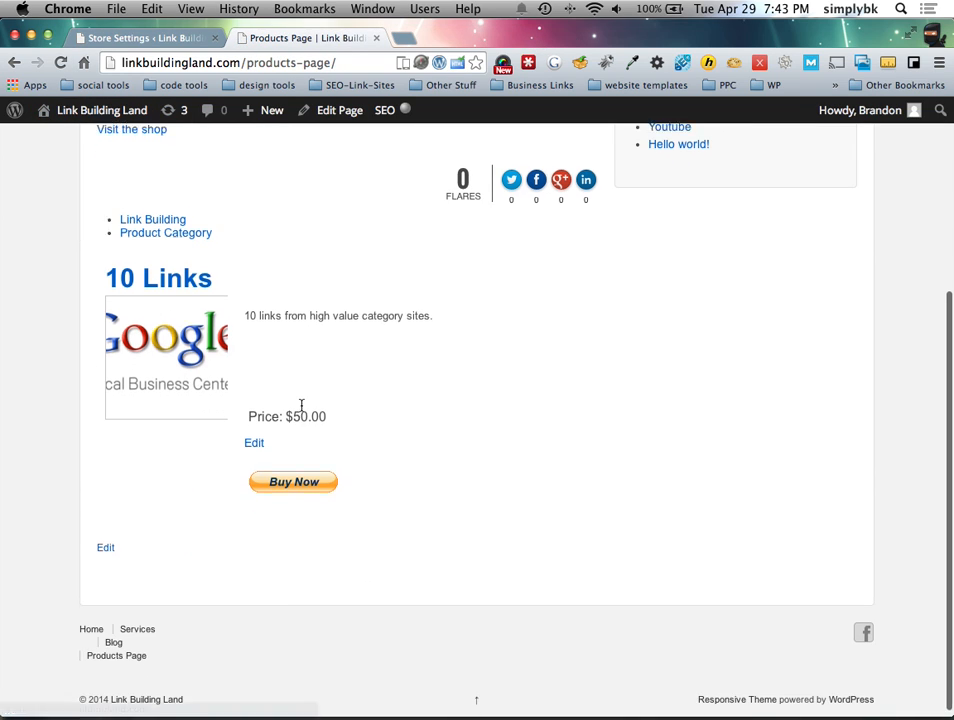
pyautogui.click(294, 476)
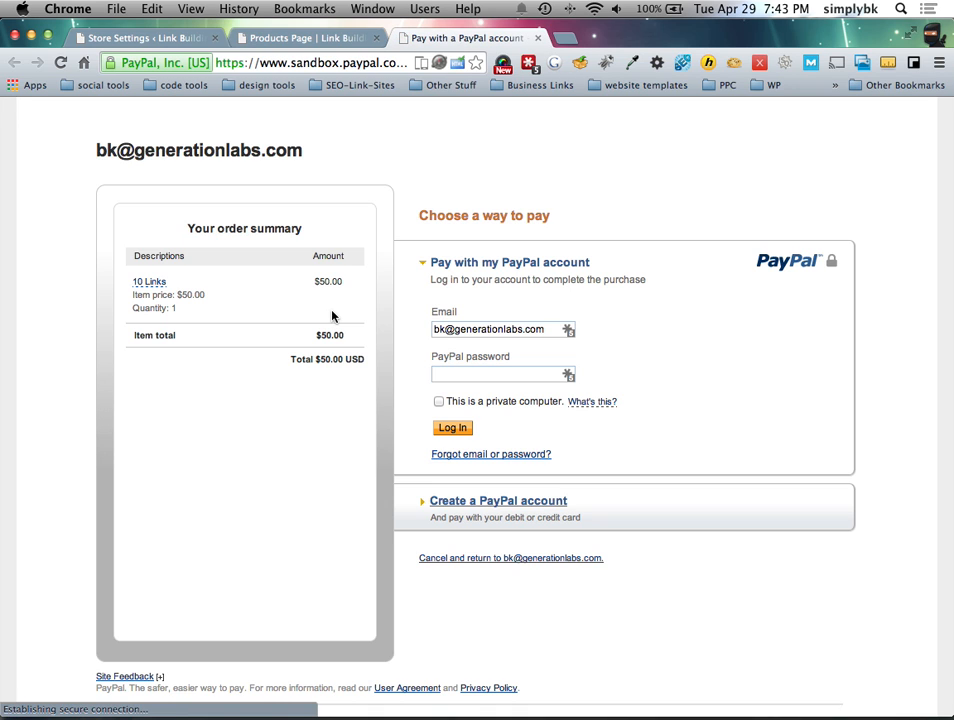
# Step: Highlight the quantity of 1 in the $50.00 USD PayPal sandbox order summary
pyautogui.moveTo(183, 310); pyautogui.dragTo(160, 308)
pyautogui.click(160, 308)
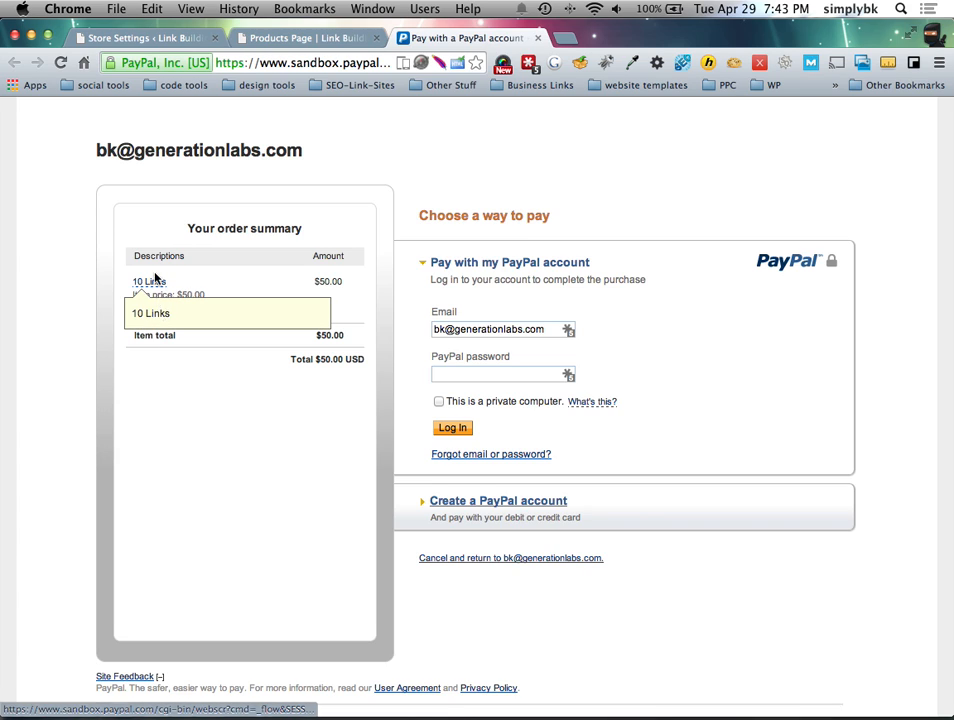
pyautogui.doubleClick(176, 308)
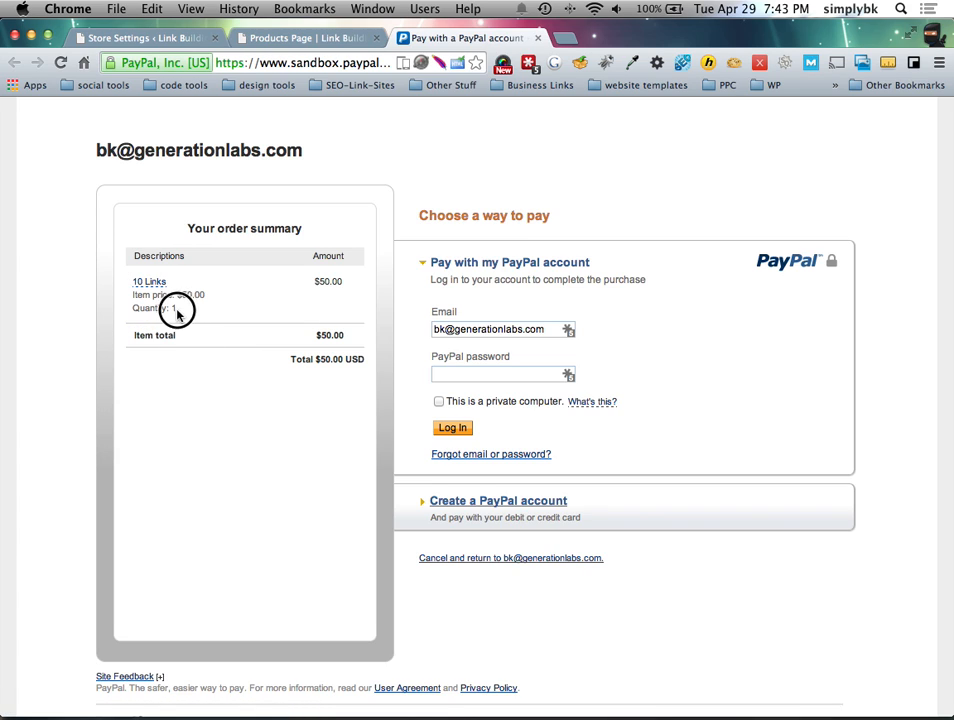
pyautogui.click(329, 40)
# Step: Set the Presentation Button Type to Add To Cart and save the settings
pyautogui.click(168, 38)
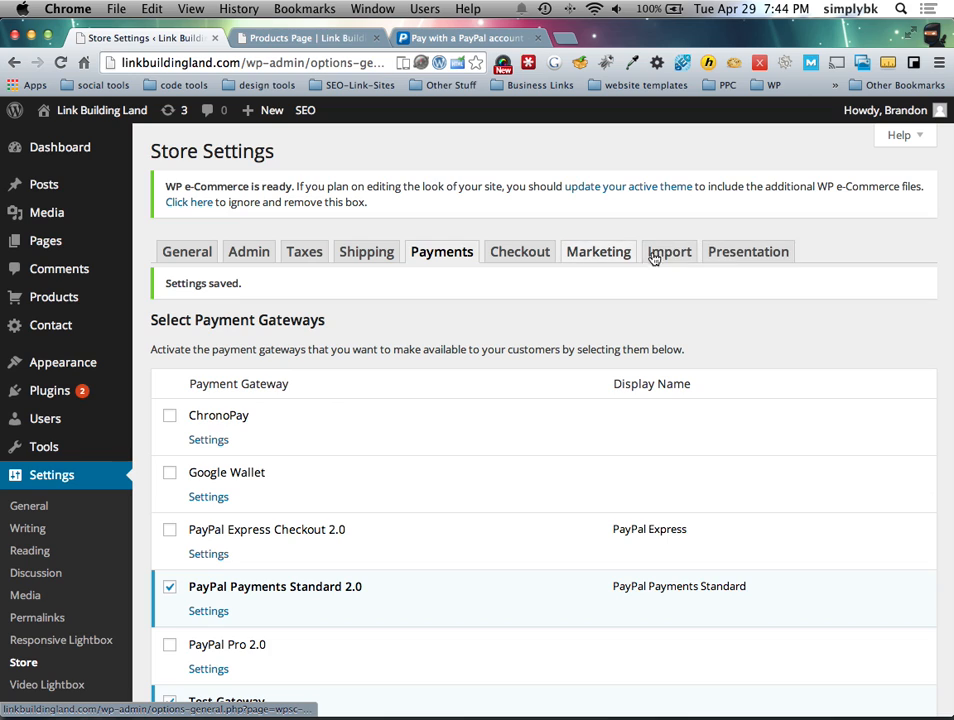
pyautogui.click(736, 255)
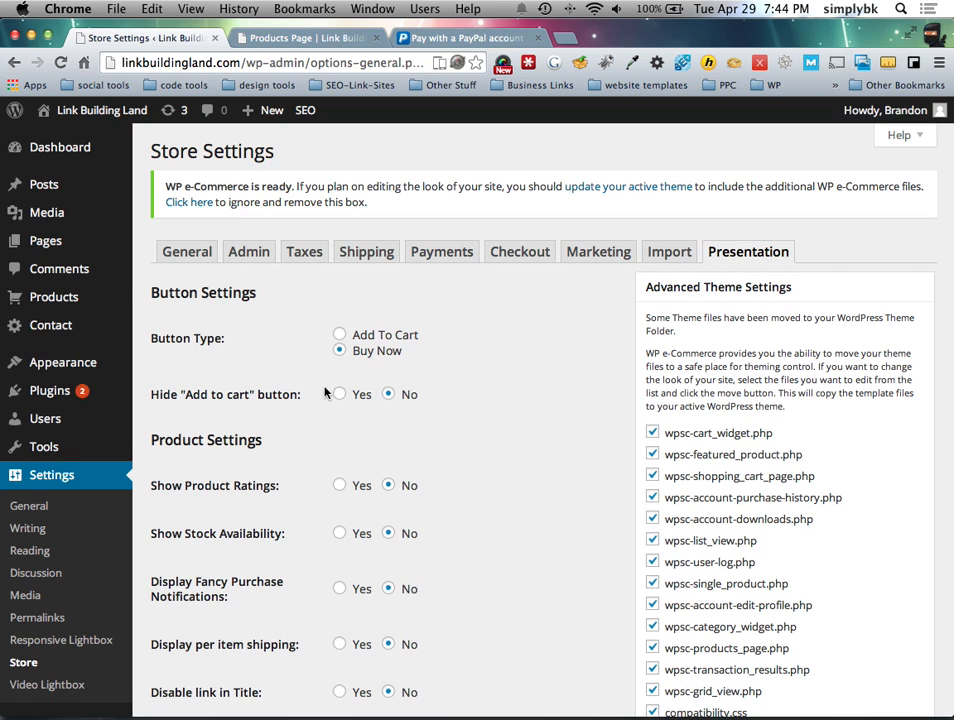
pyautogui.click(339, 335)
pyautogui.scroll(-15, 490, 440)
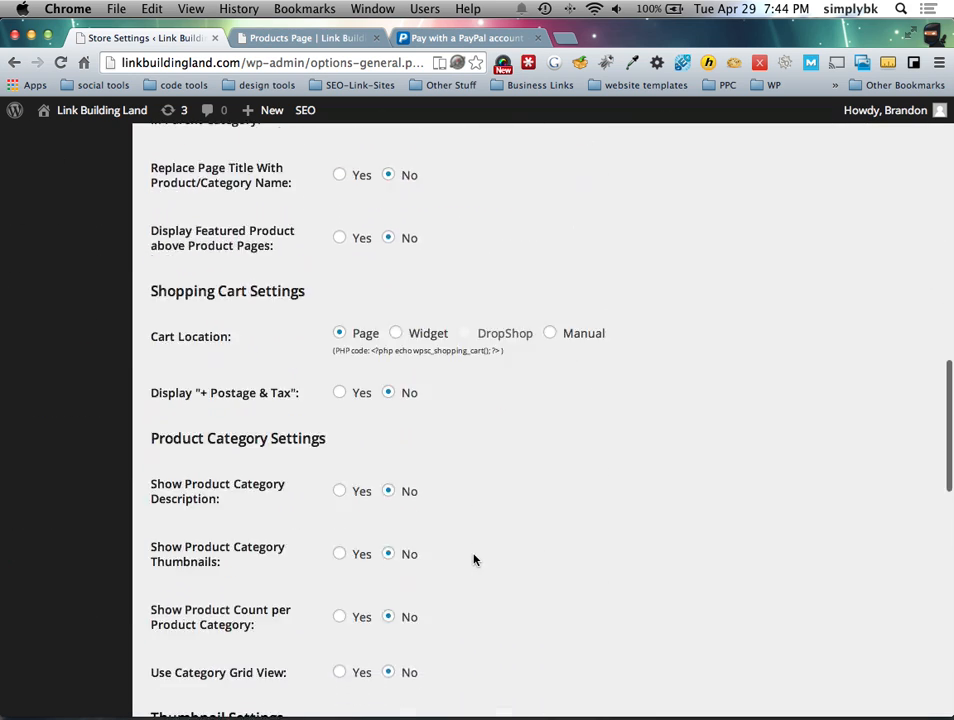
pyautogui.scroll(-10, 474, 560)
pyautogui.click(193, 611)
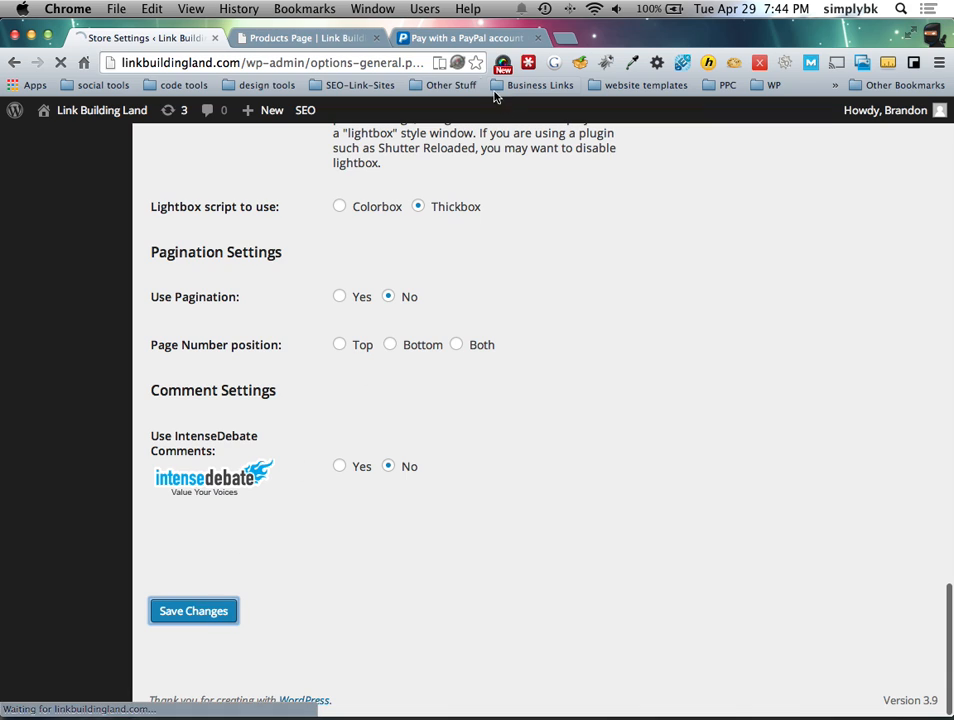
# Step: Reload the live Products Page and add one 10 Links item to the cart
pyautogui.click(315, 38)
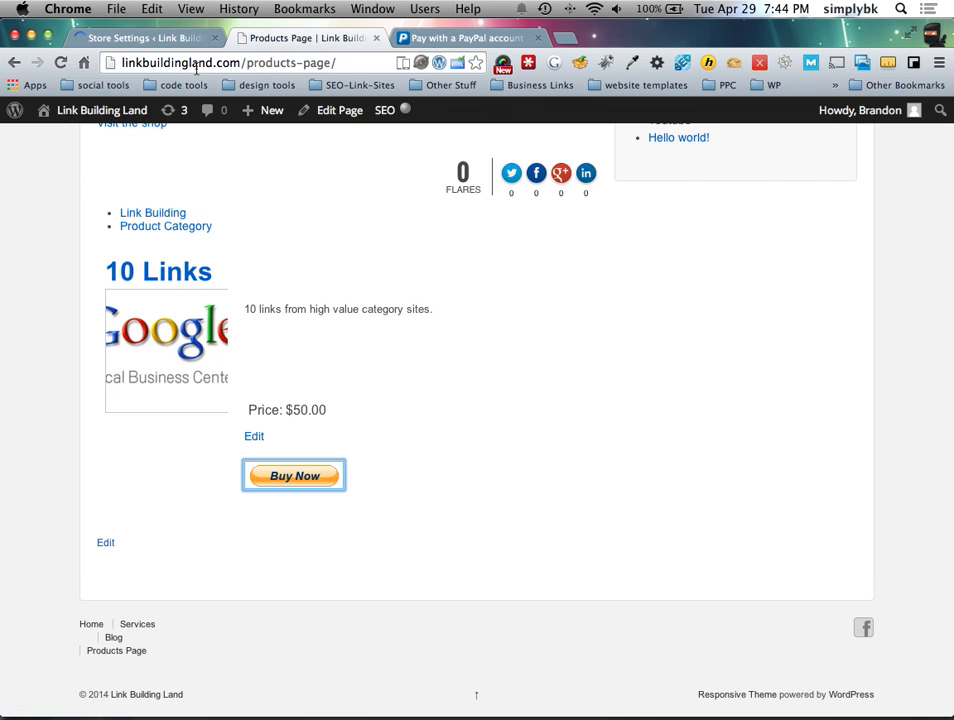
pyautogui.click(60, 62)
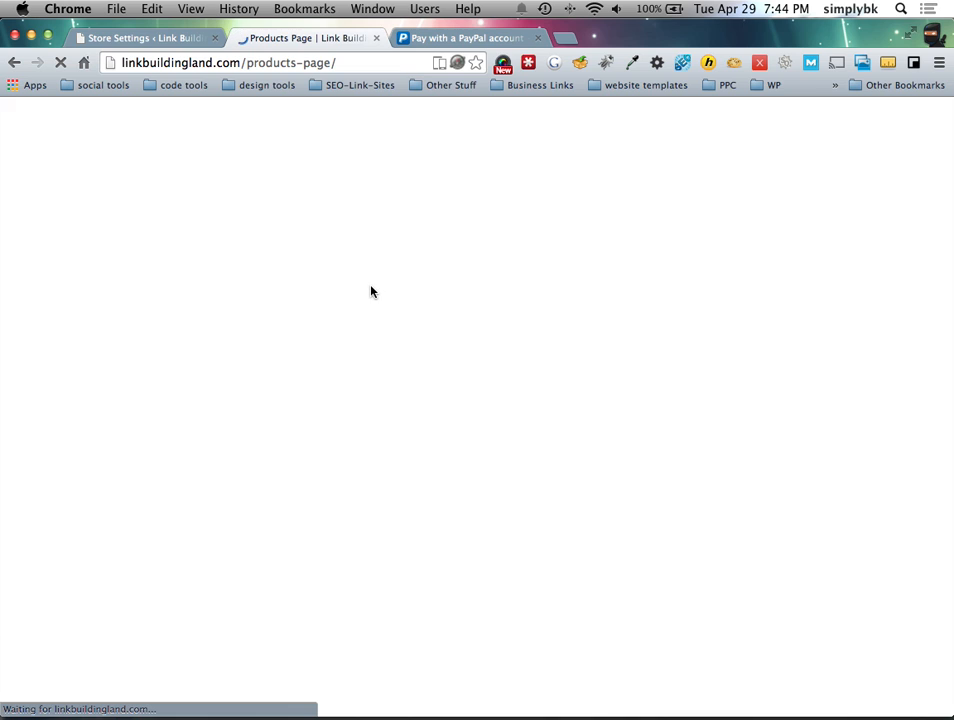
pyautogui.scroll(-4, 371, 286)
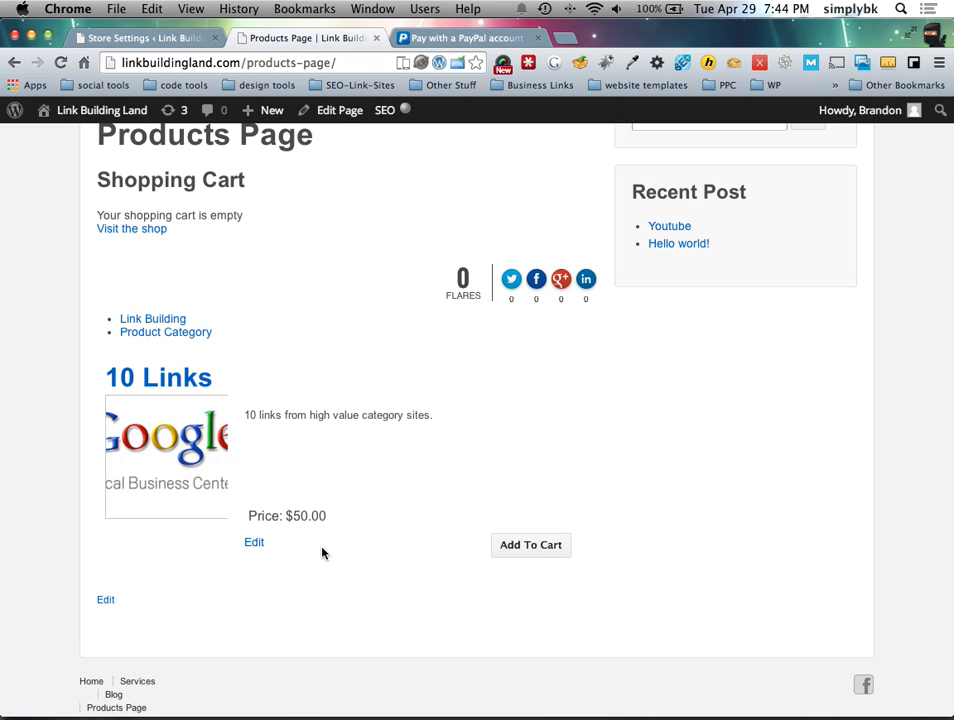
pyautogui.click(517, 559)
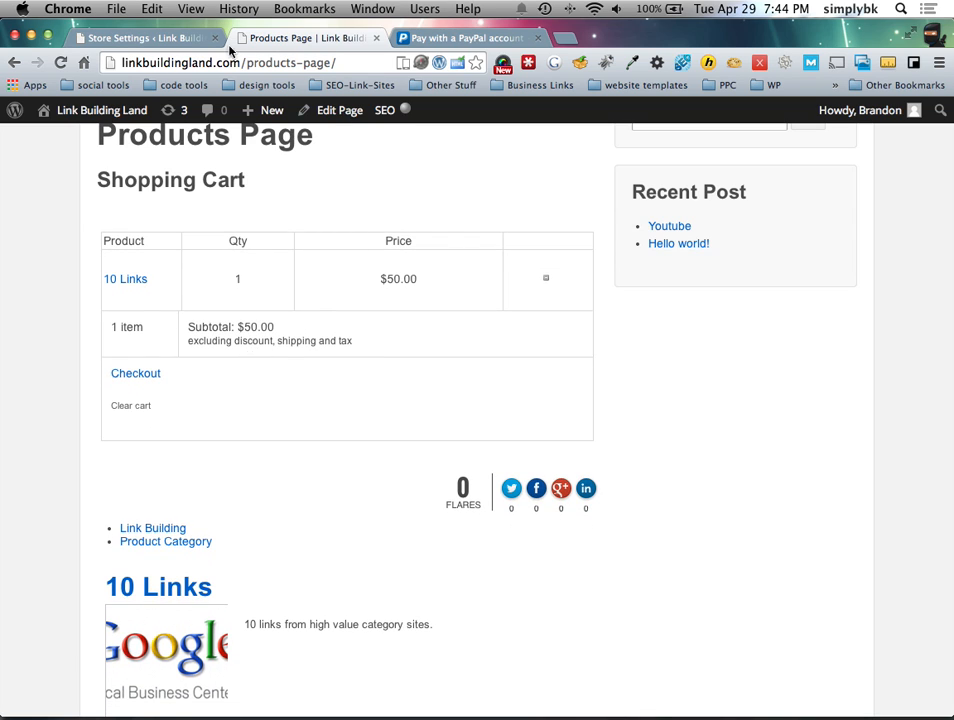
pyautogui.click(160, 40)
pyautogui.click(55, 300)
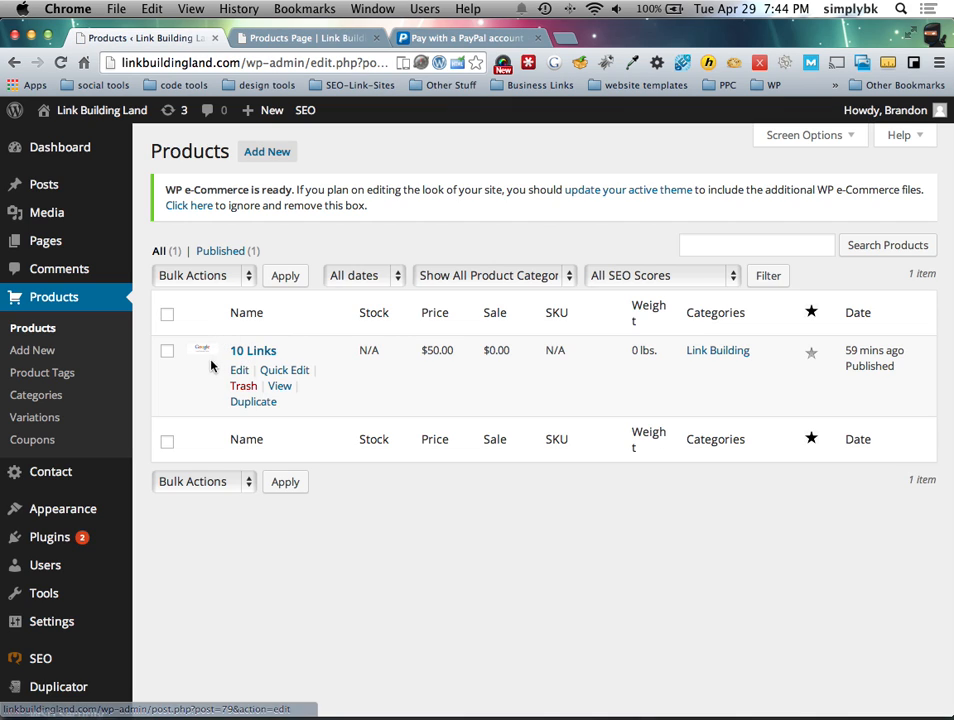
# Step: Open the 10 Links product for editing and look through its settings
pyautogui.click(243, 371)
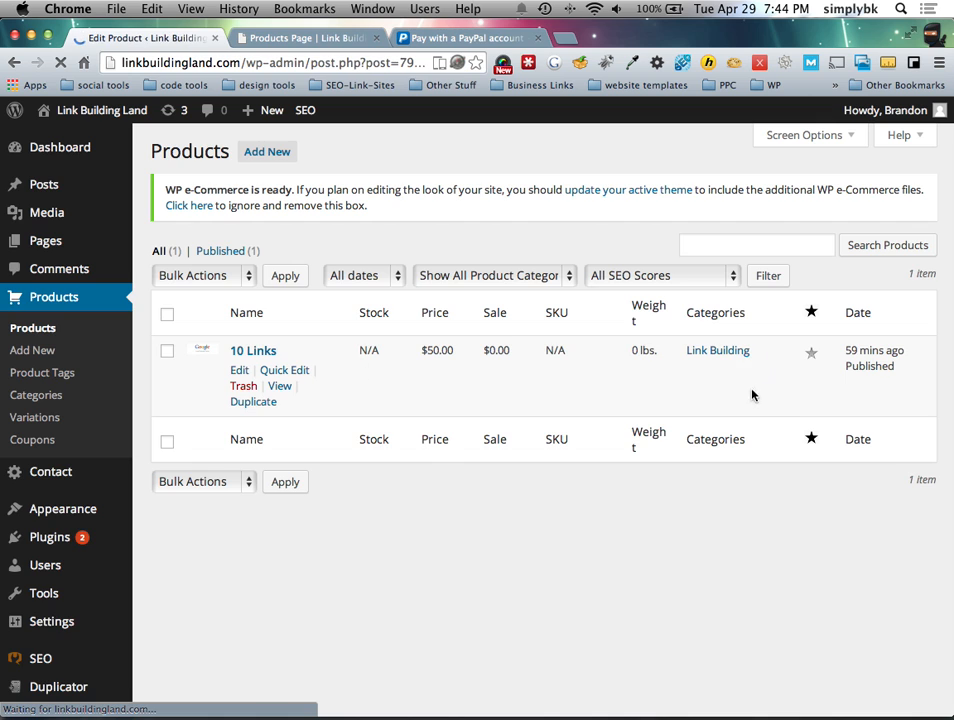
pyautogui.scroll(-15, 699, 507)
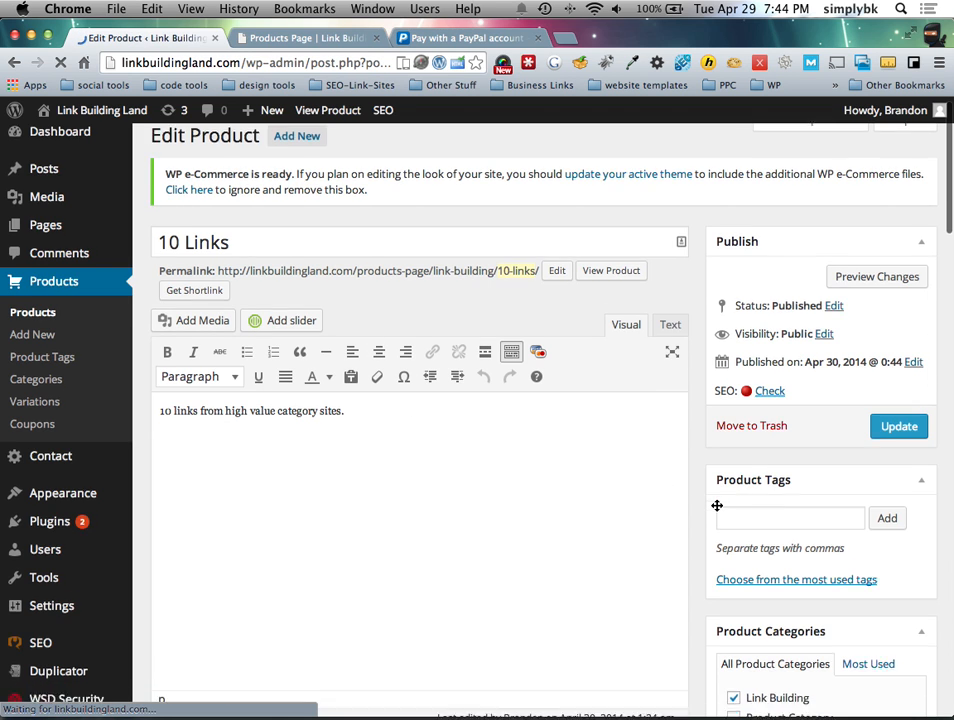
pyautogui.scroll(-5, 699, 510)
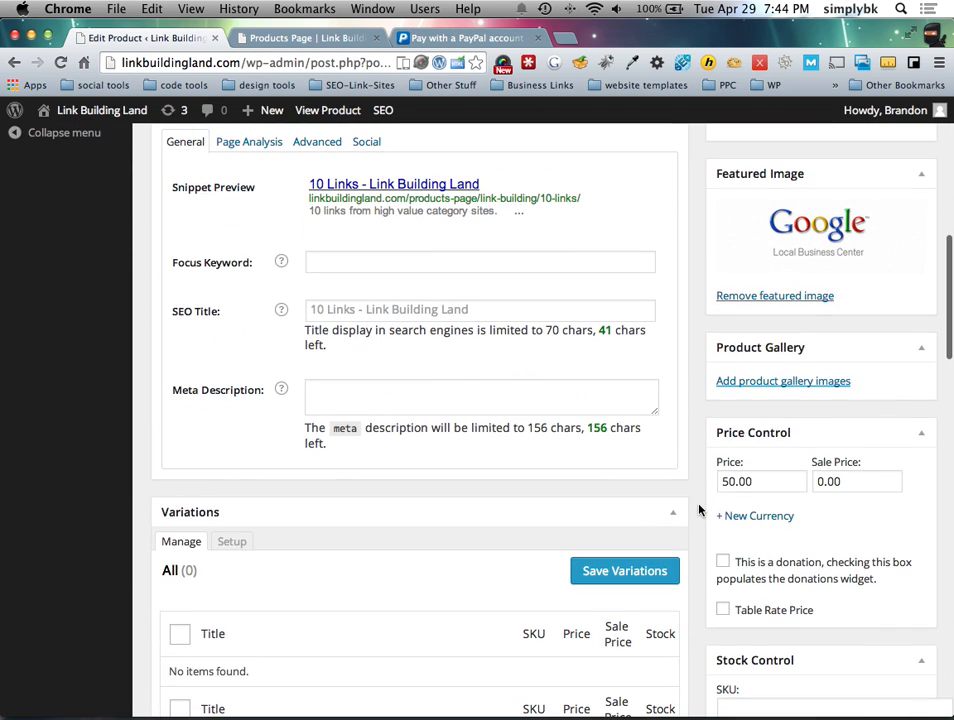
pyautogui.scroll(-5, 699, 510)
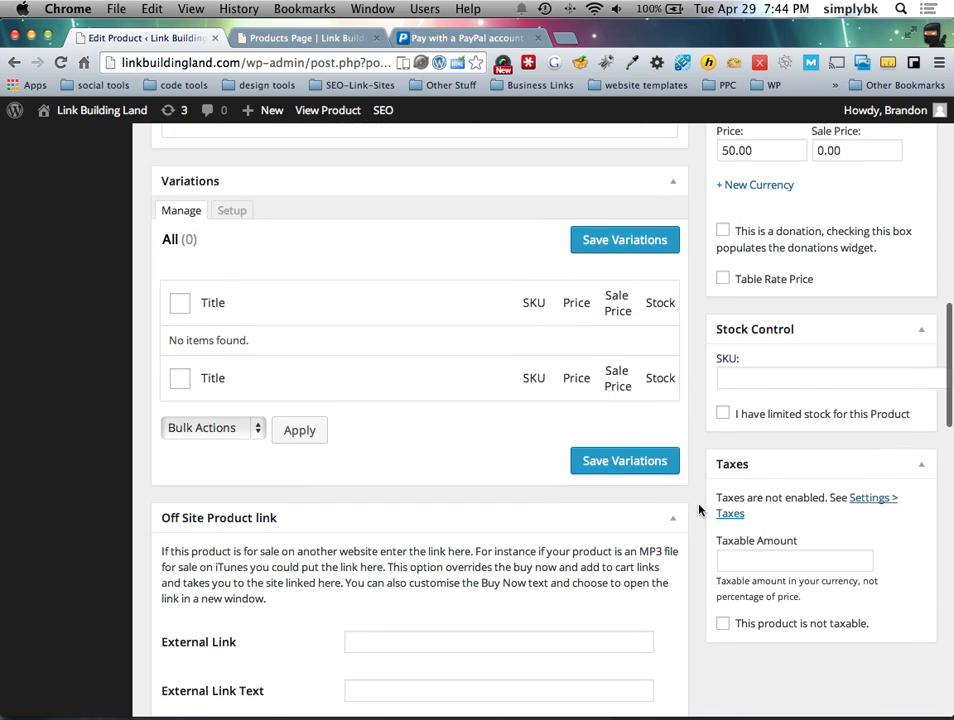
pyautogui.scroll(-5, 699, 510)
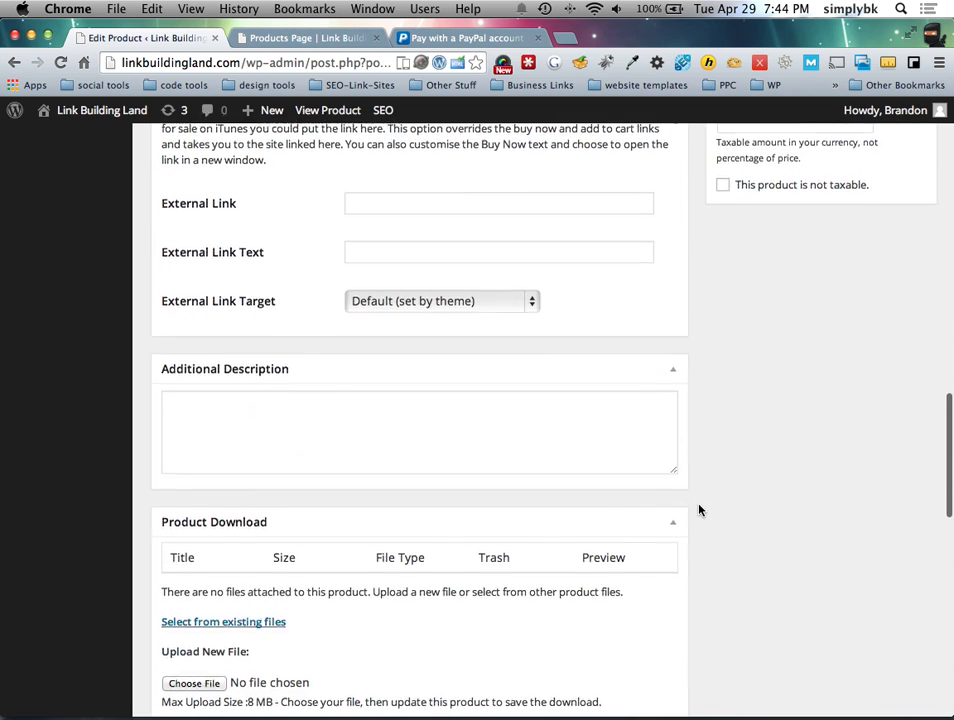
pyautogui.scroll(-5, 699, 510)
pyautogui.scroll(-5, 699, 510)
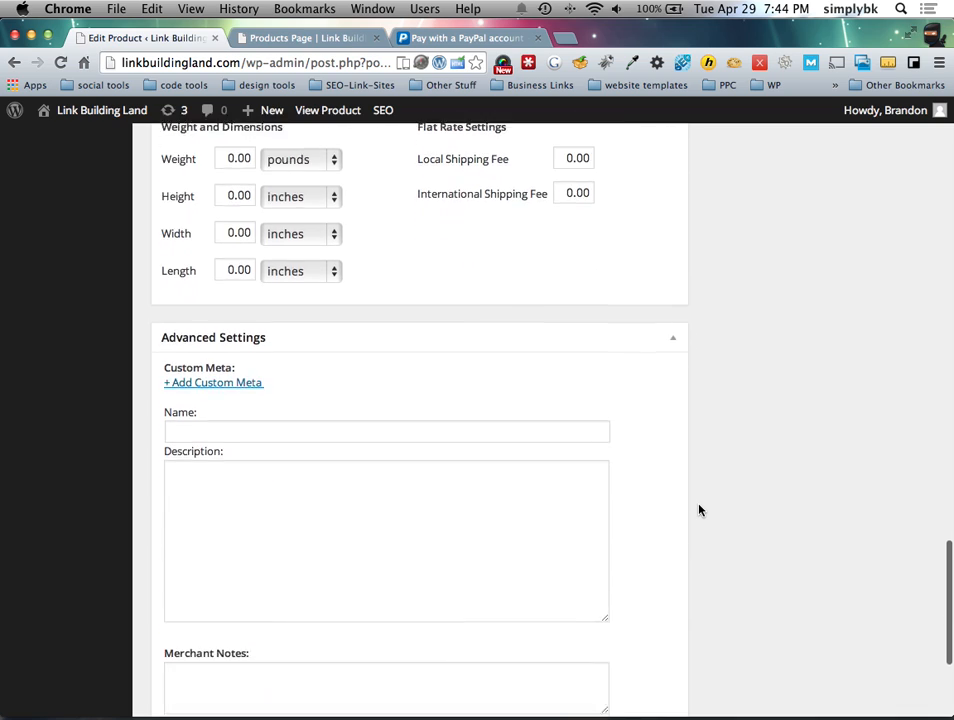
pyautogui.scroll(15, 699, 510)
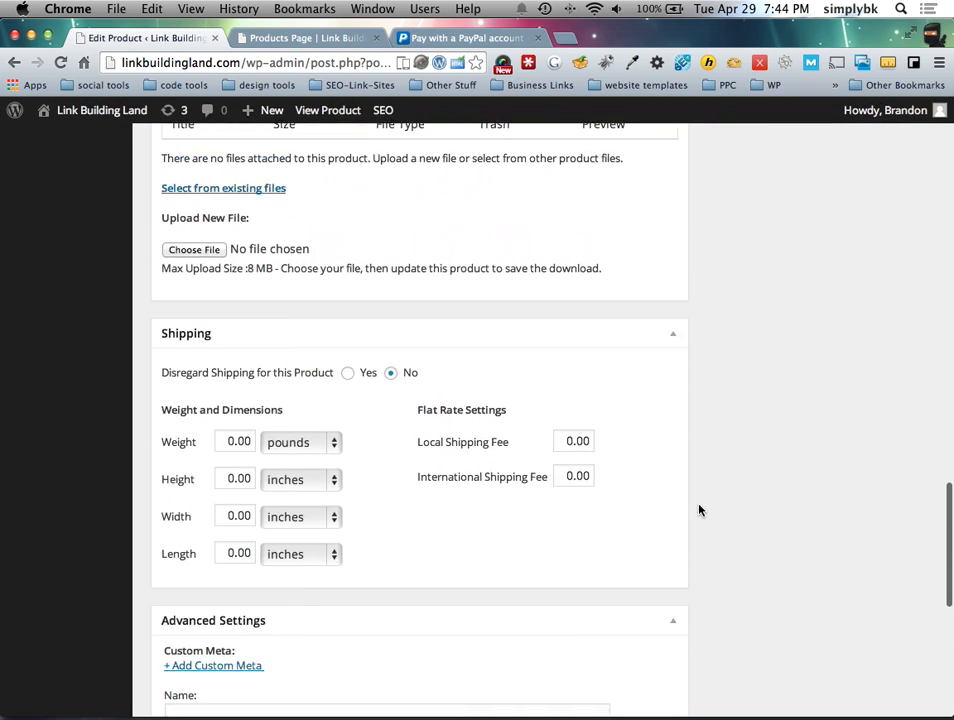
pyautogui.scroll(3, 699, 507)
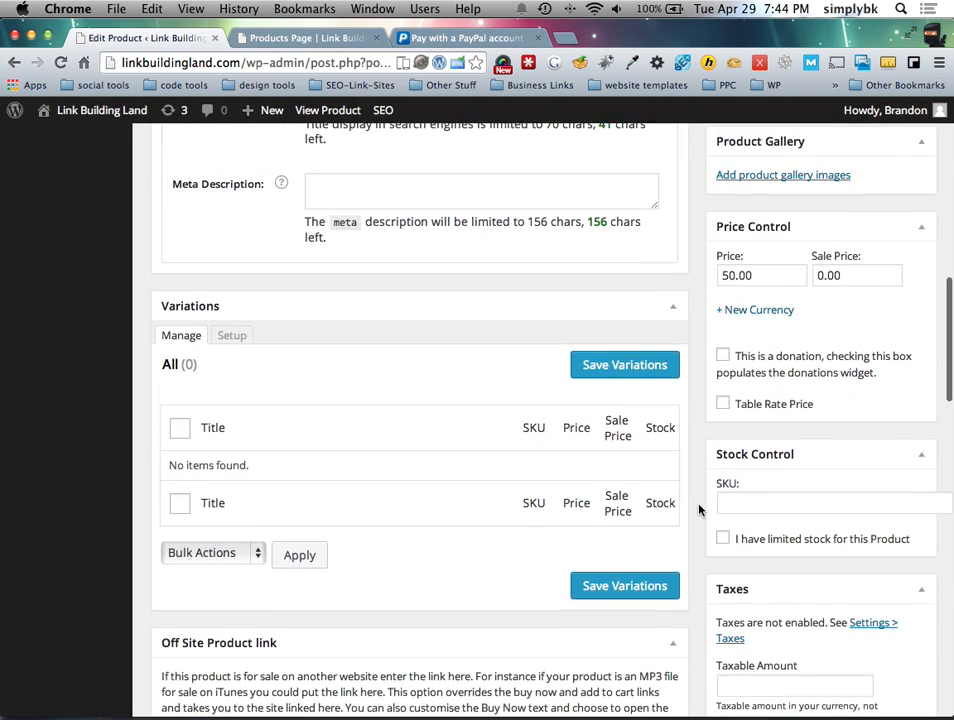
pyautogui.scroll(-2, 699, 510)
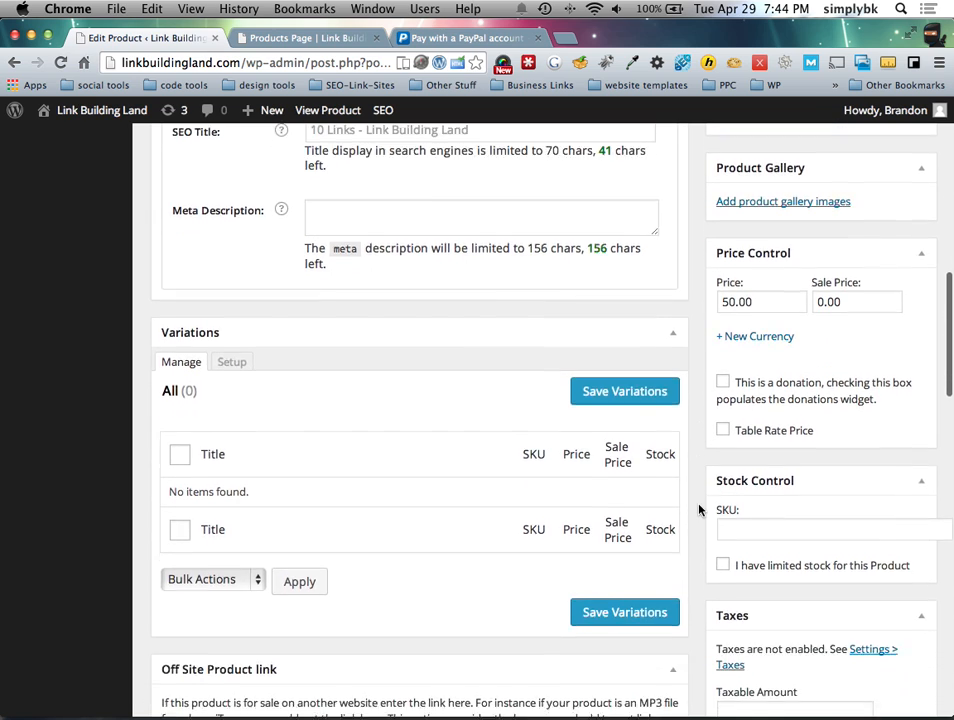
# Step: Tick then untick 'I have limited stock' so nothing changes, then return to the Products Page cart
pyautogui.click(723, 528)
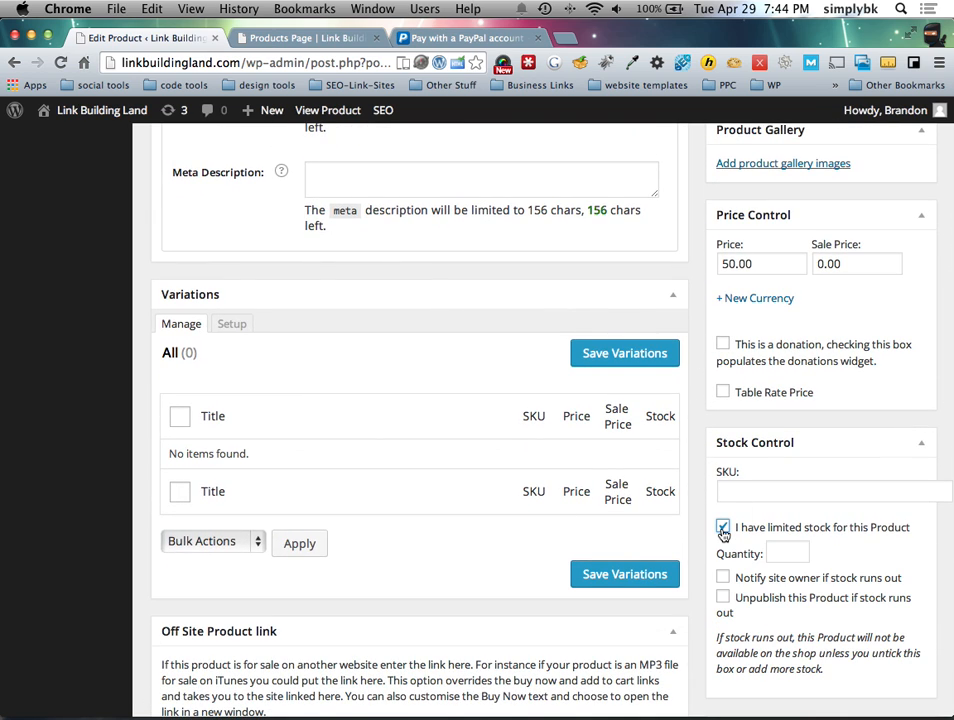
pyautogui.scroll(-1, 722, 533)
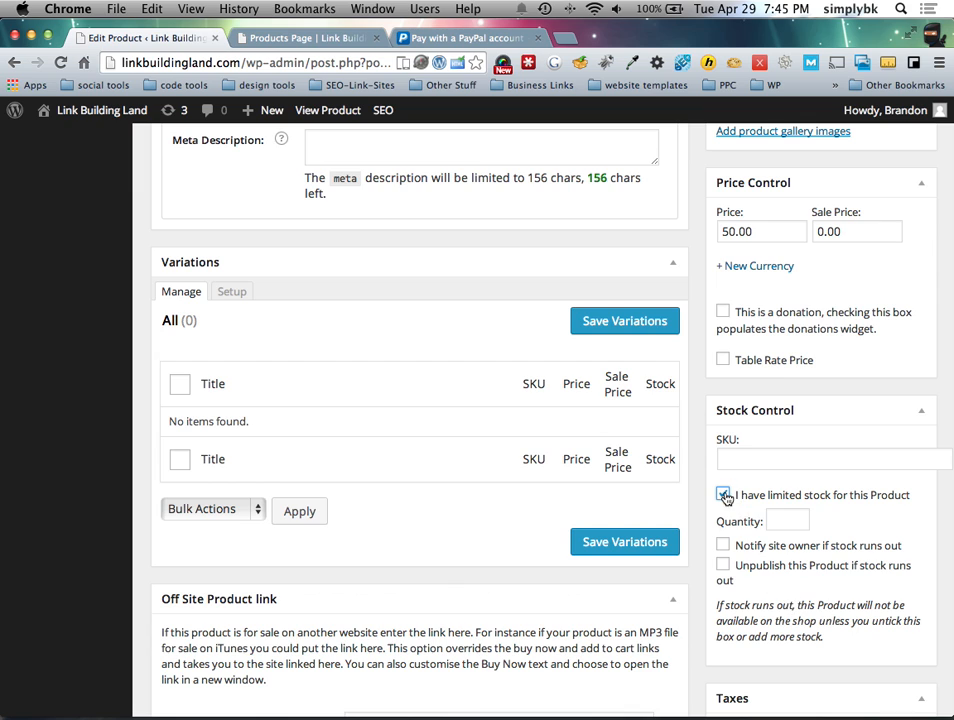
pyautogui.click(723, 495)
pyautogui.scroll(5, 716, 496)
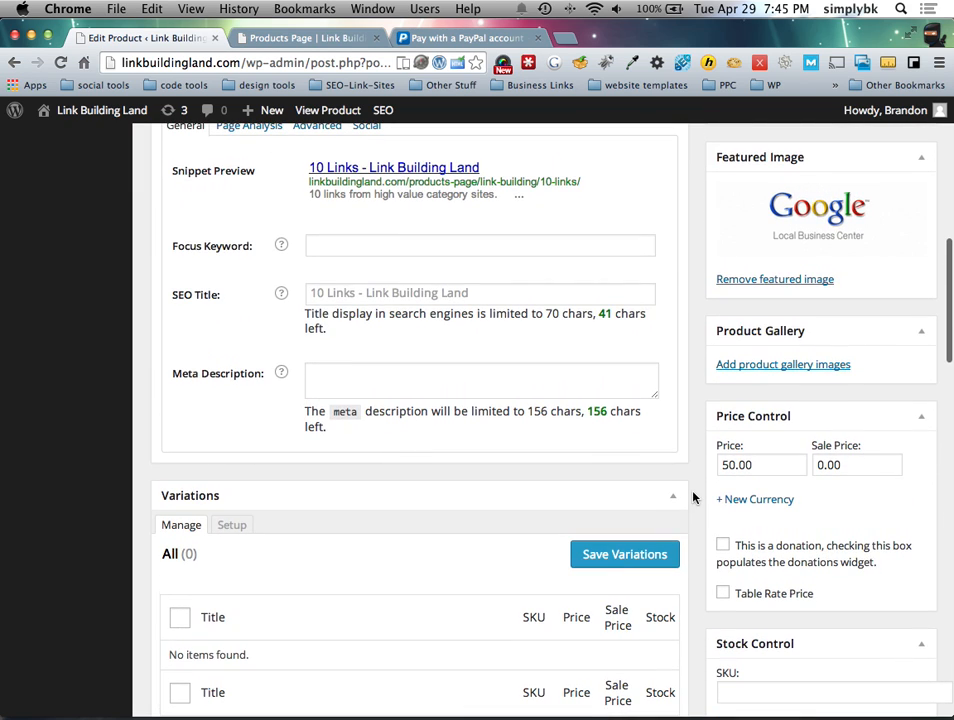
pyautogui.scroll(5, 693, 497)
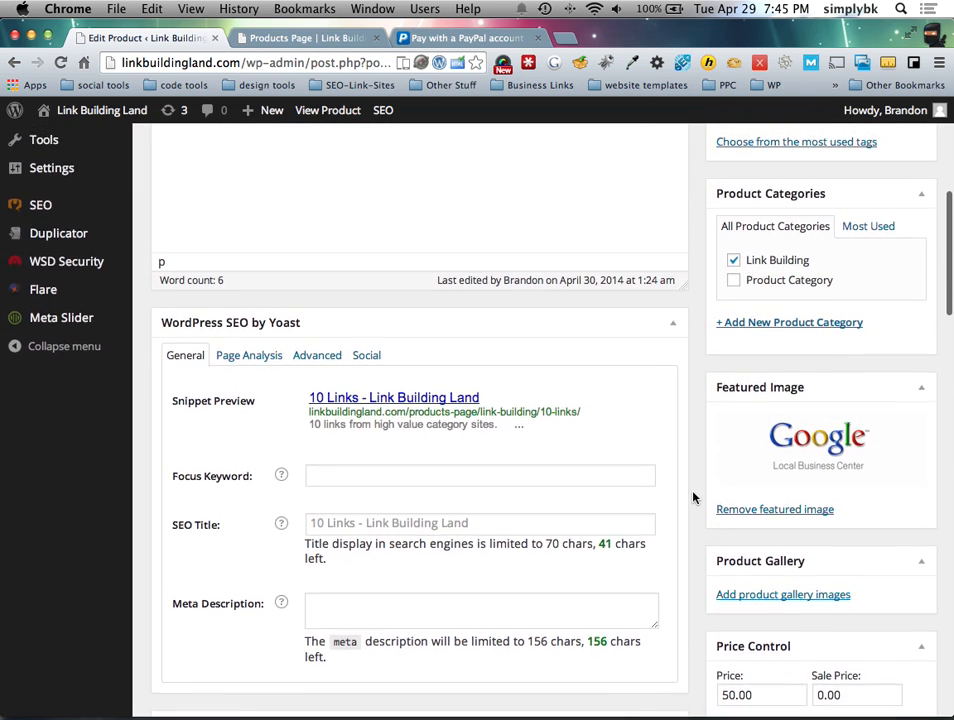
pyautogui.scroll(10, 693, 497)
pyautogui.click(305, 37)
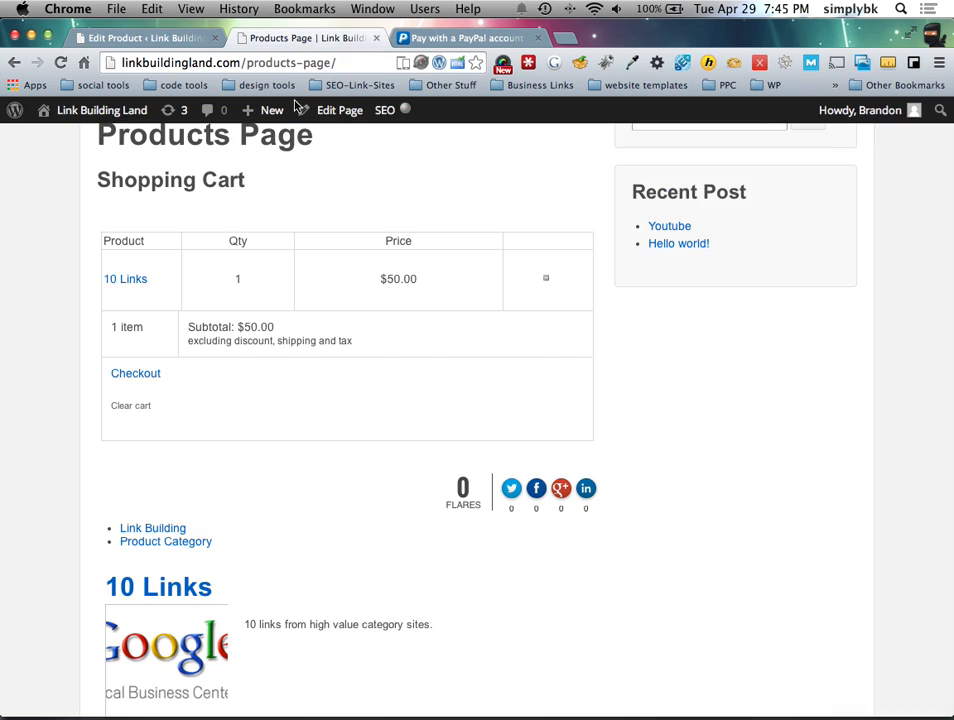
pyautogui.doubleClick(252, 280)
pyautogui.click(321, 297)
pyautogui.click(130, 284)
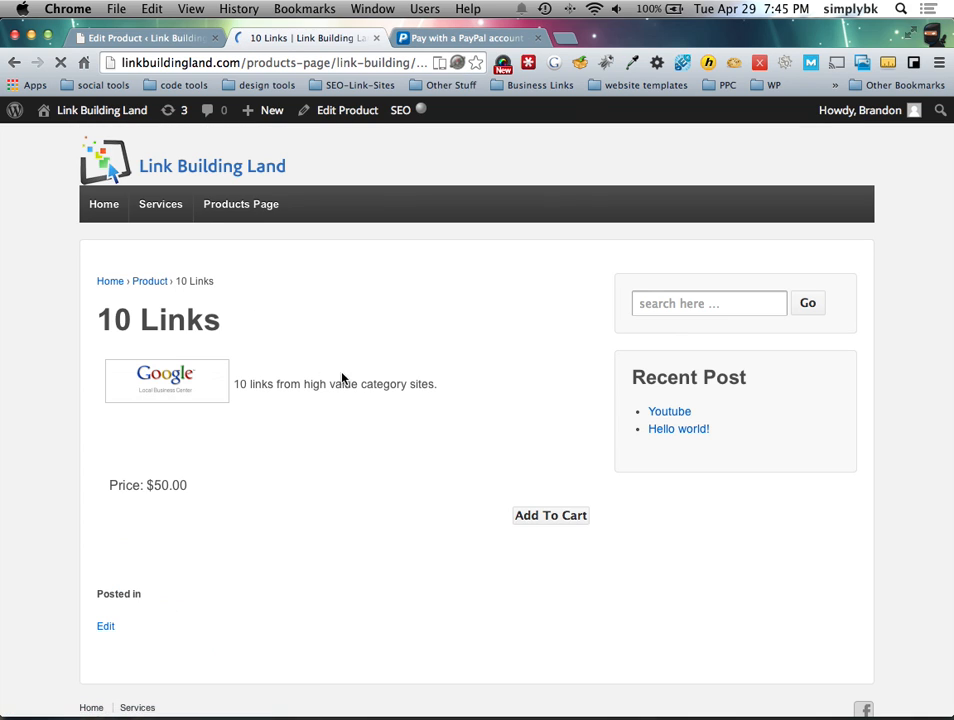
pyautogui.scroll(-2, 360, 395)
pyautogui.click(548, 462)
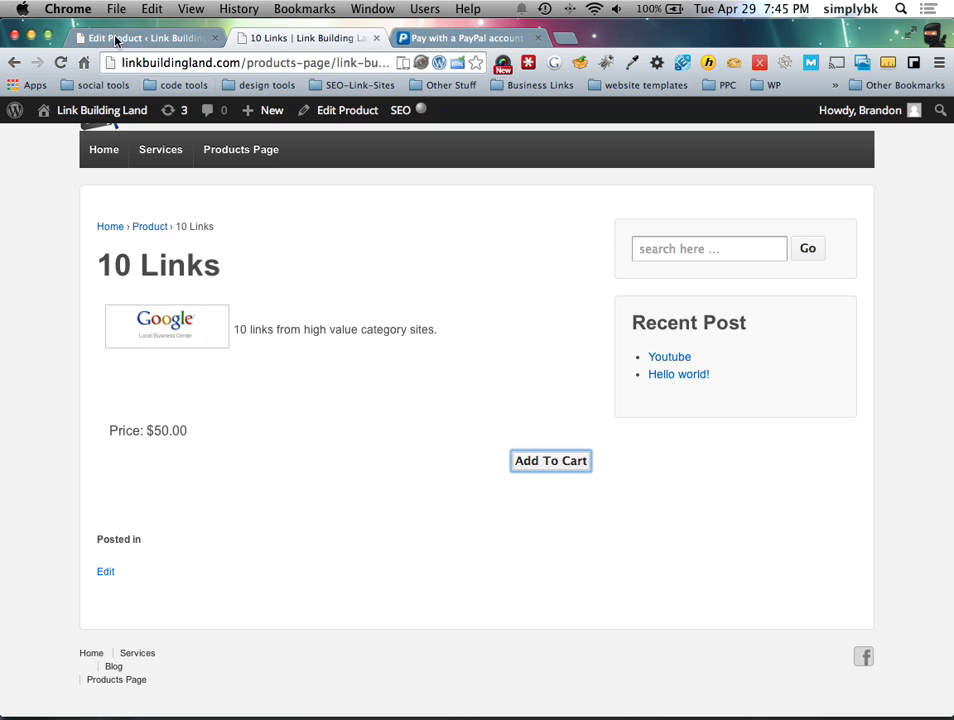
pyautogui.click(14, 64)
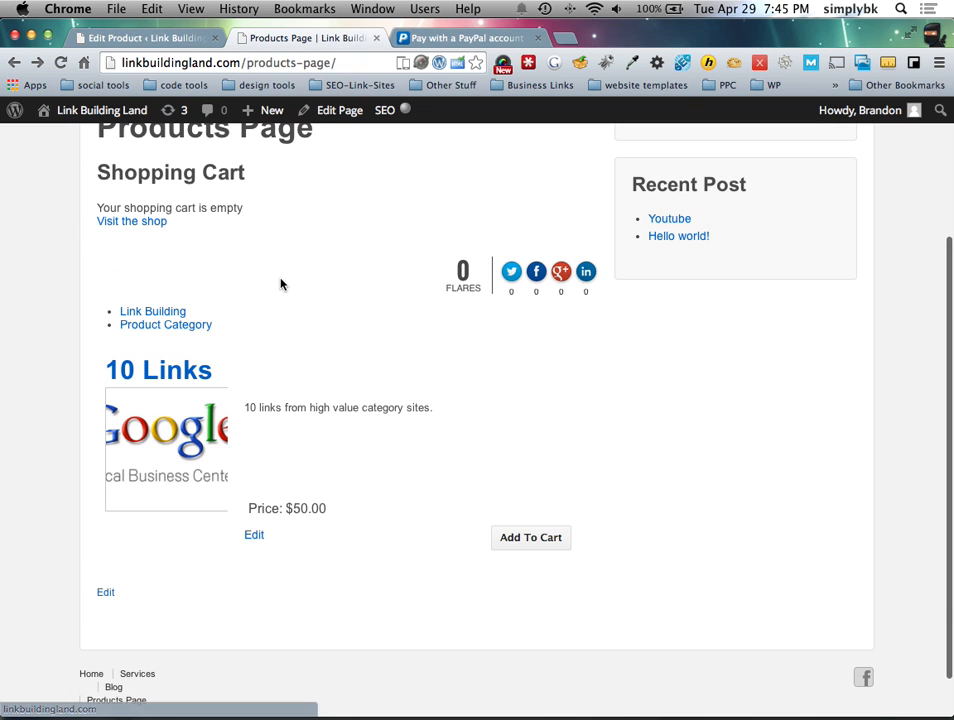
pyautogui.click(556, 545)
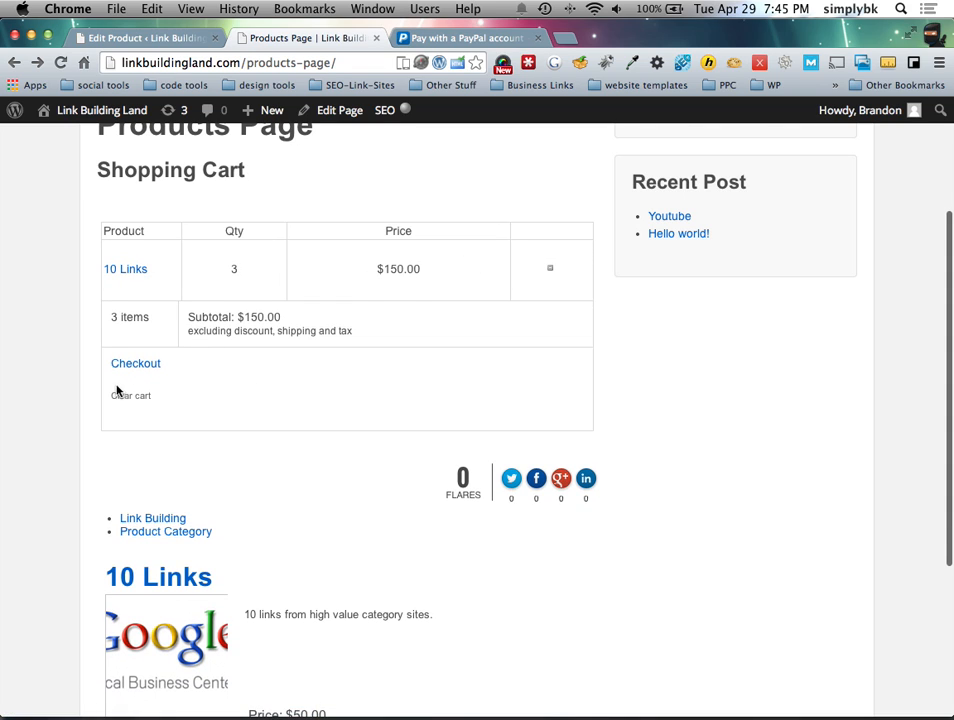
pyautogui.click(131, 397)
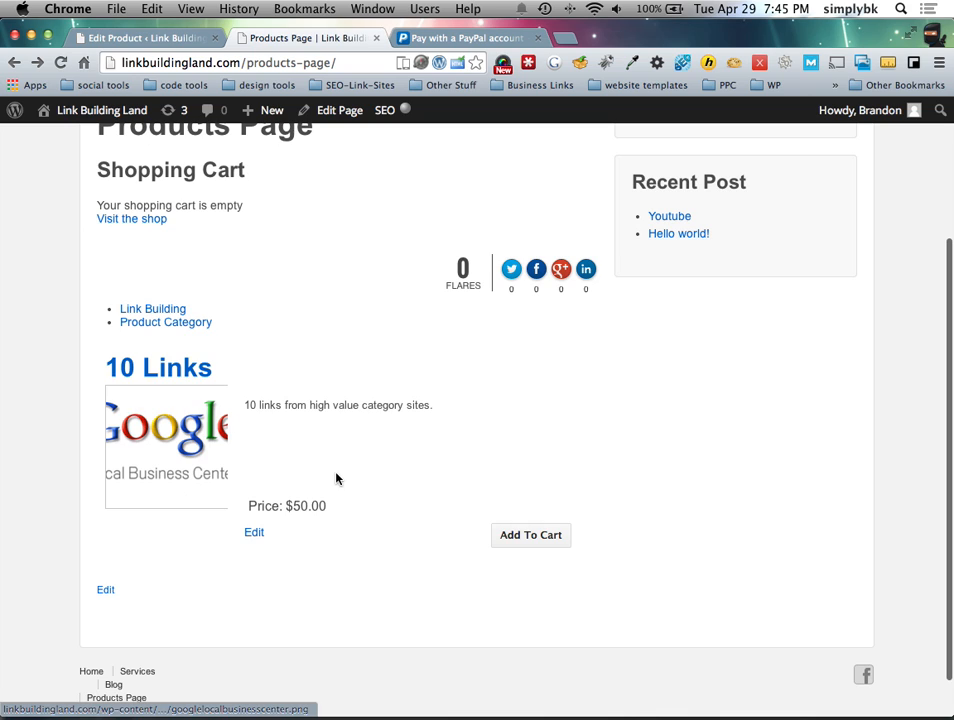
pyautogui.click(505, 536)
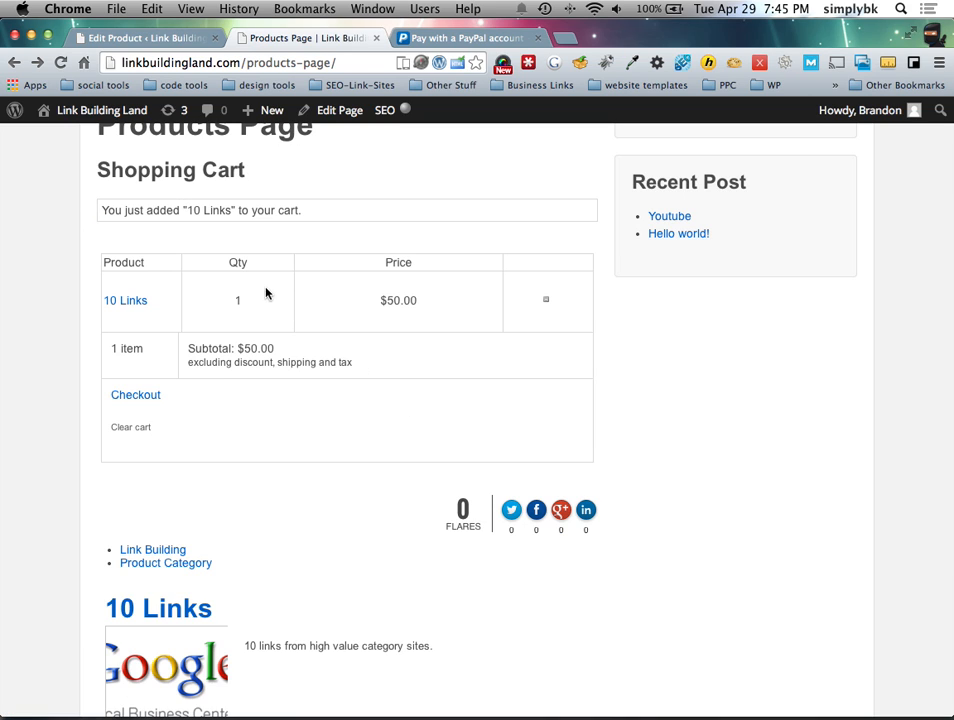
pyautogui.click(250, 297)
pyautogui.scroll(3, 253, 341)
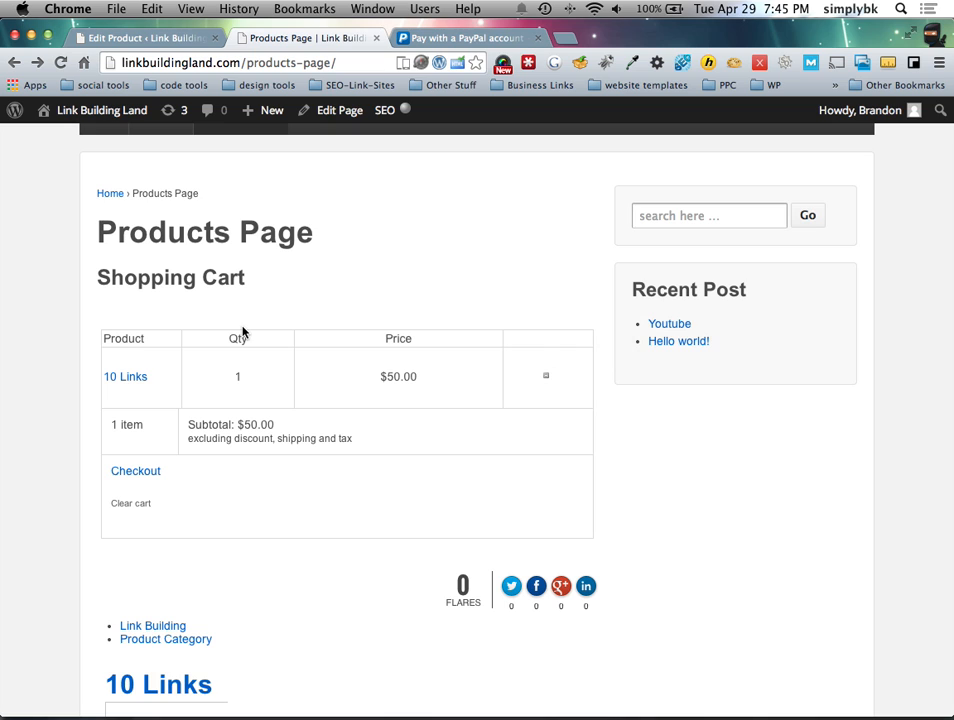
pyautogui.scroll(1, 245, 330)
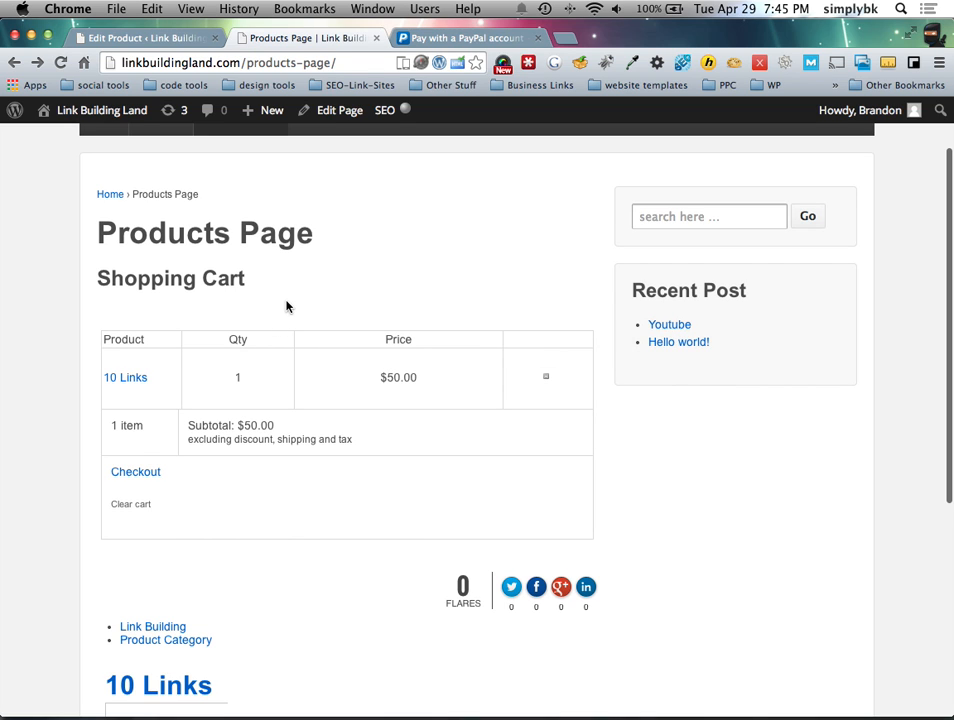
pyautogui.scroll(-3, 266, 385)
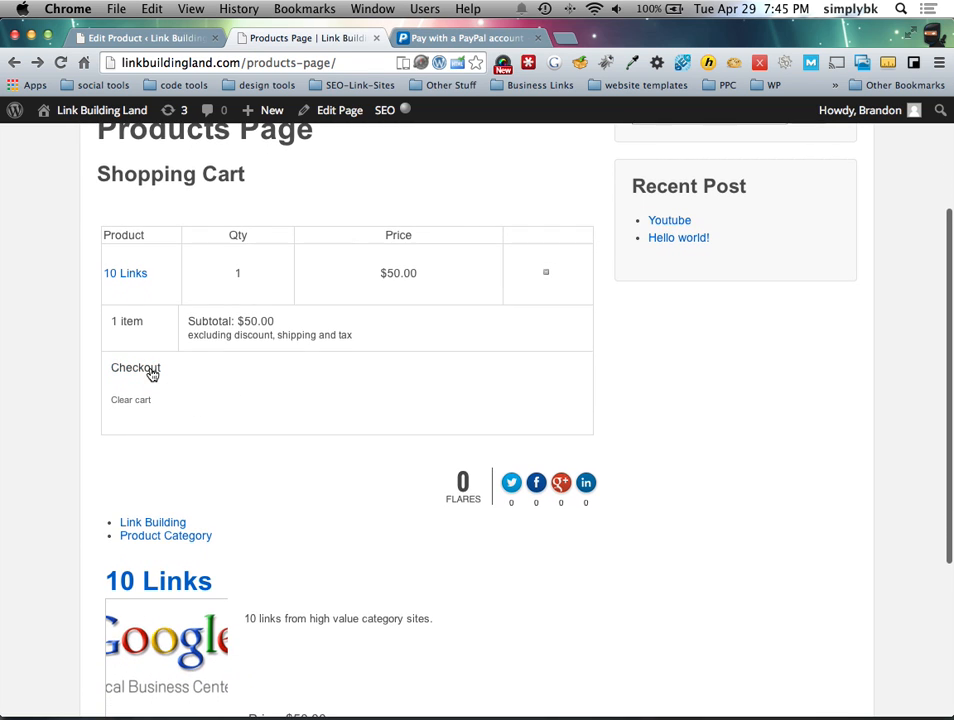
# Step: At checkout, update the 10 Links quantity to 2 for a $100.00 subtotal
pyautogui.click(148, 369)
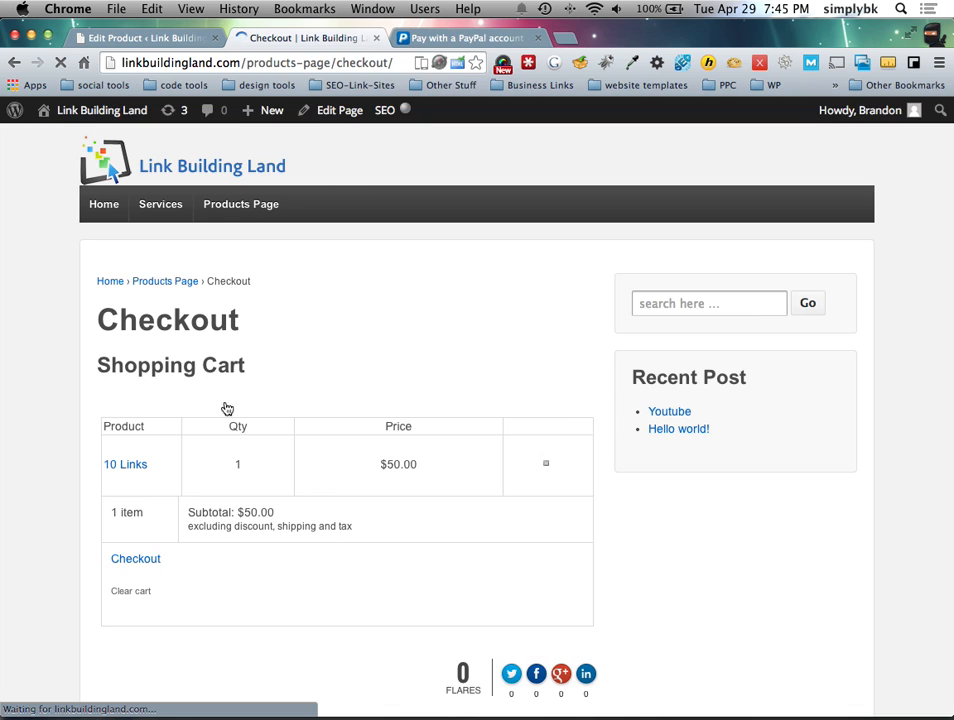
pyautogui.scroll(-10, 234, 415)
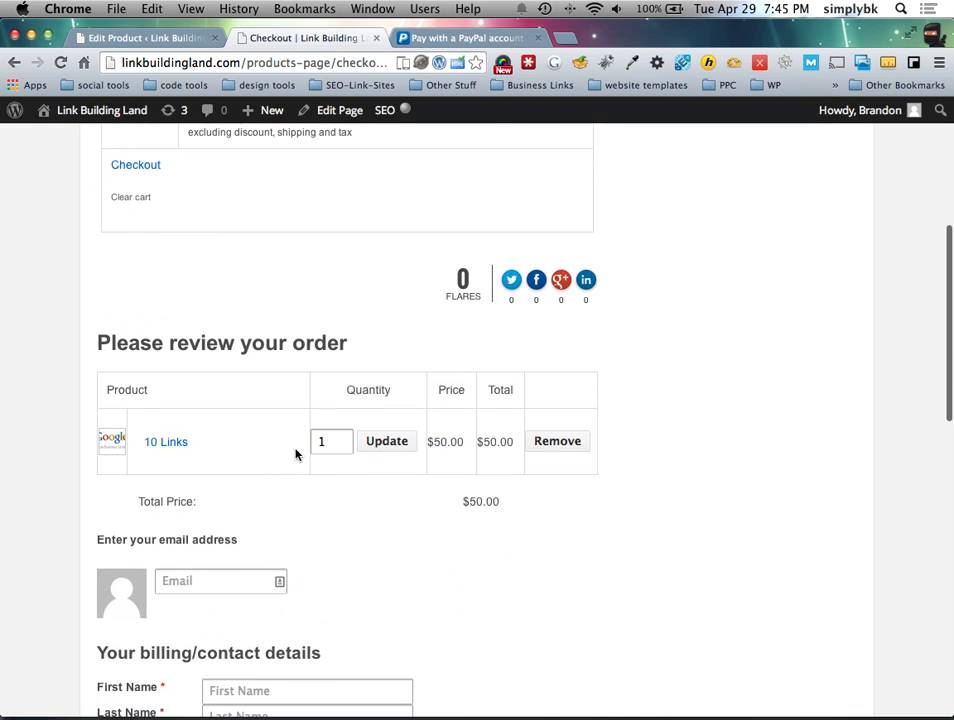
pyautogui.scroll(1, 295, 455)
pyautogui.doubleClick(334, 473)
pyautogui.scroll(-4, 300, 476)
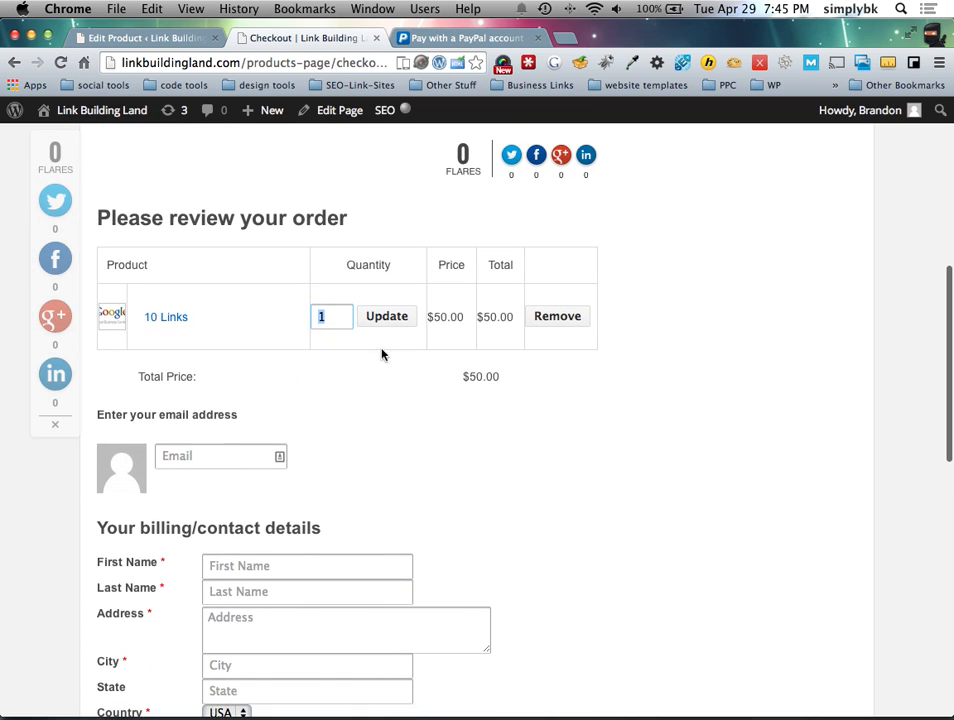
pyautogui.write('2')
pyautogui.click(380, 320)
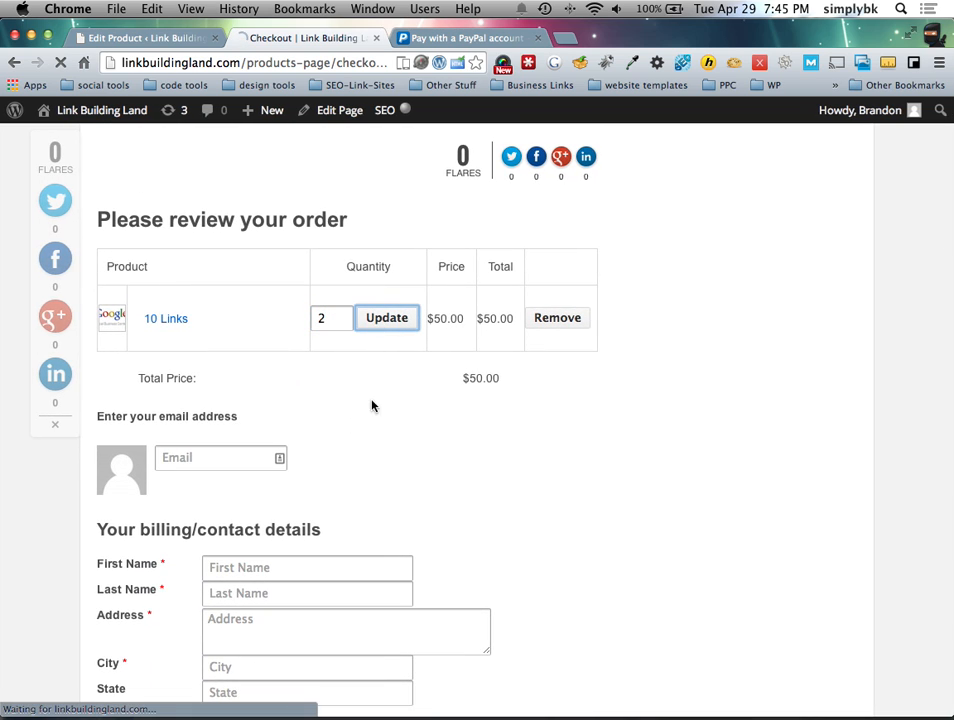
# Step: Choose Credit Card payment, accept the Terms and Conditions, and submit the purchase
pyautogui.scroll(-10, 362, 419)
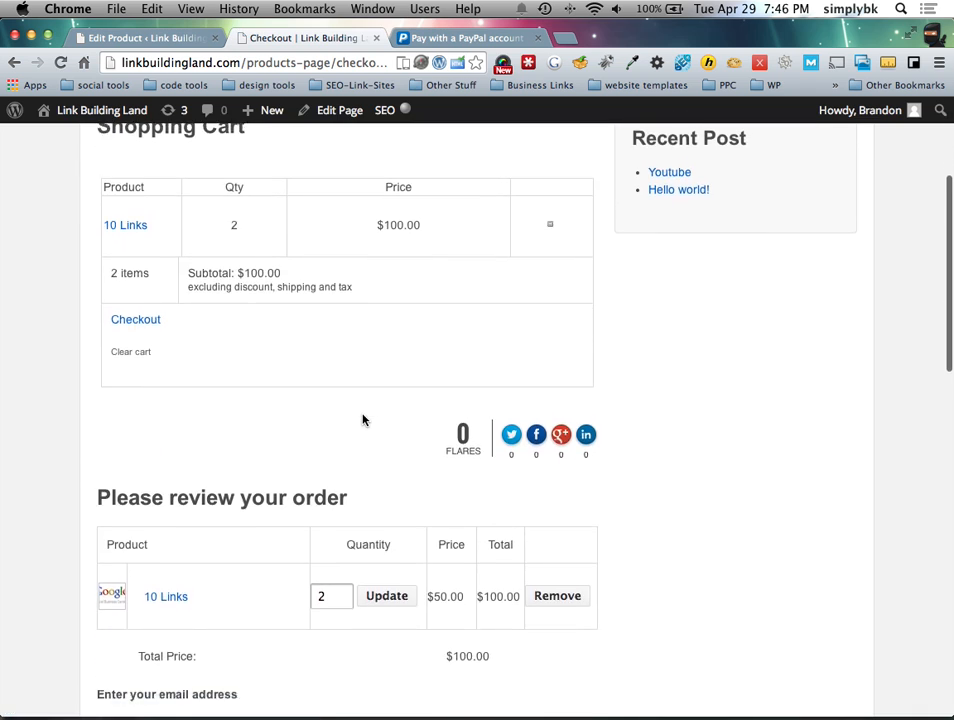
pyautogui.scroll(-10, 183, 444)
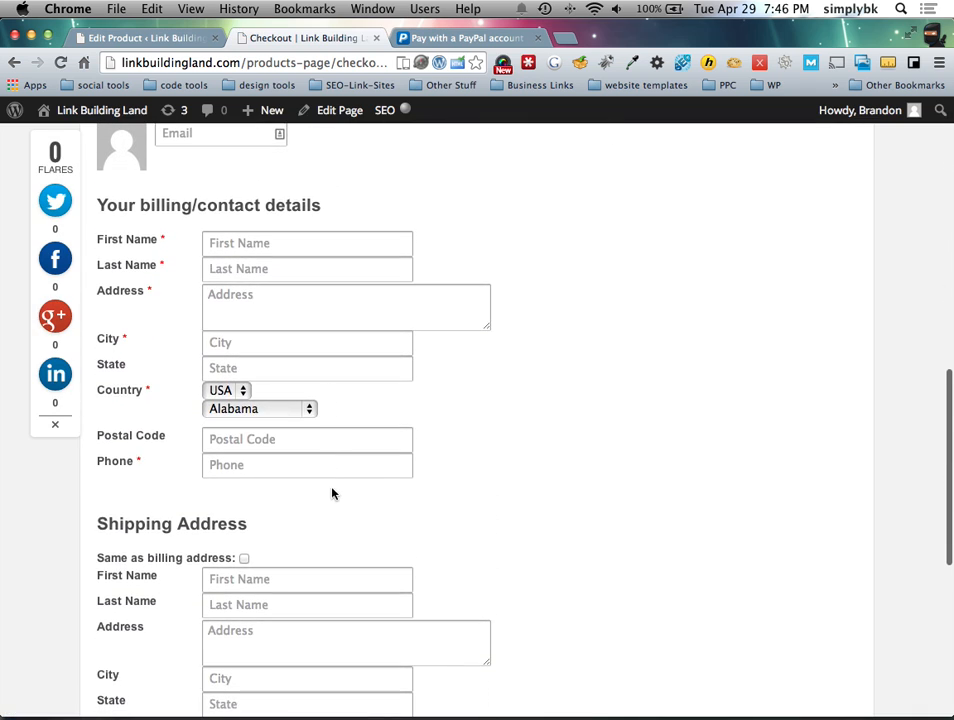
pyautogui.scroll(-2, 260, 495)
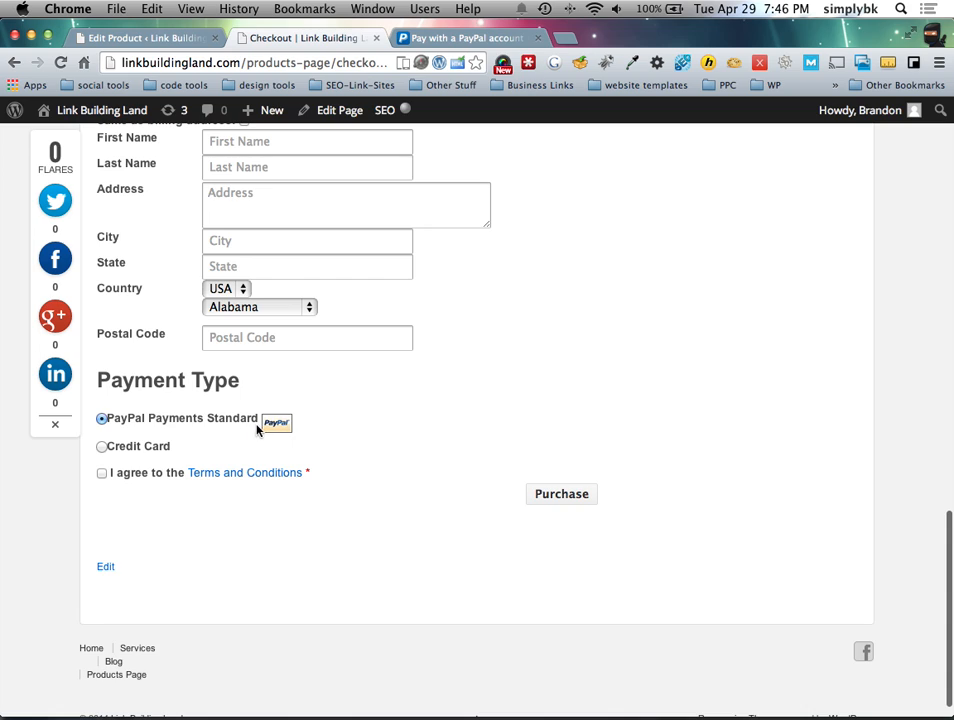
pyautogui.click(102, 447)
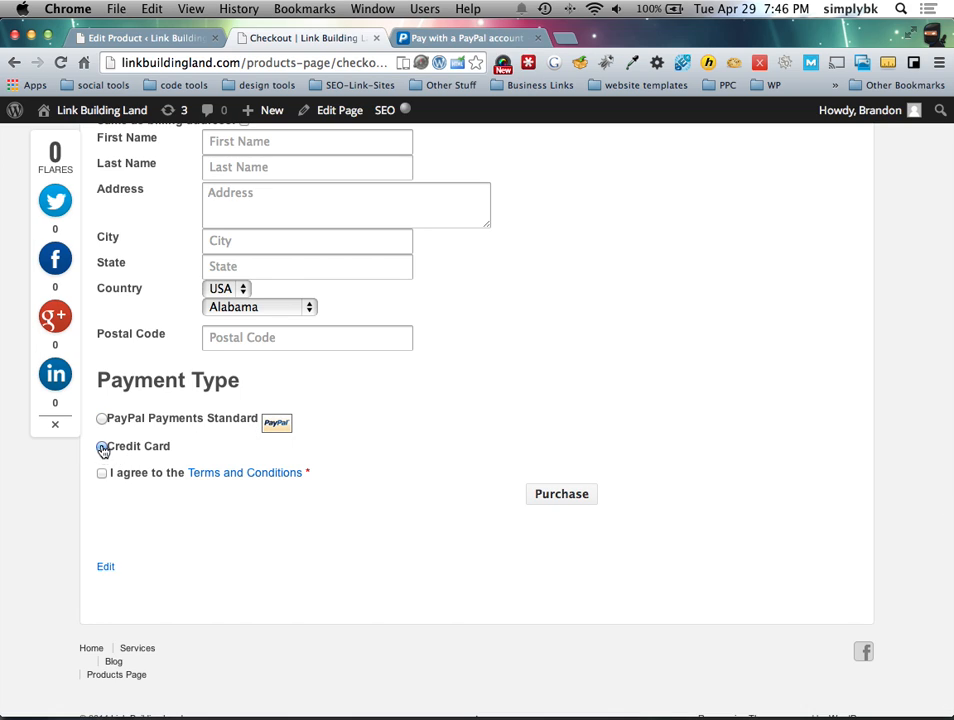
pyautogui.click(103, 475)
pyautogui.click(578, 496)
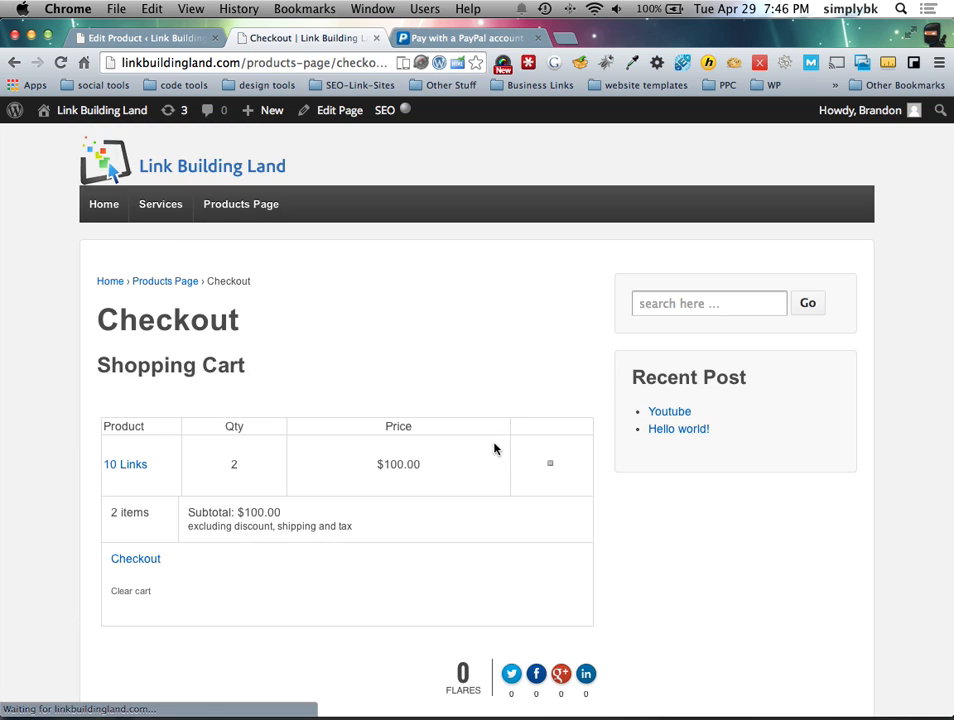
# Step: Fill in the billing e-mail, first and last name, and address details
pyautogui.scroll(-10, 494, 447)
pyautogui.scroll(-3, 474, 456)
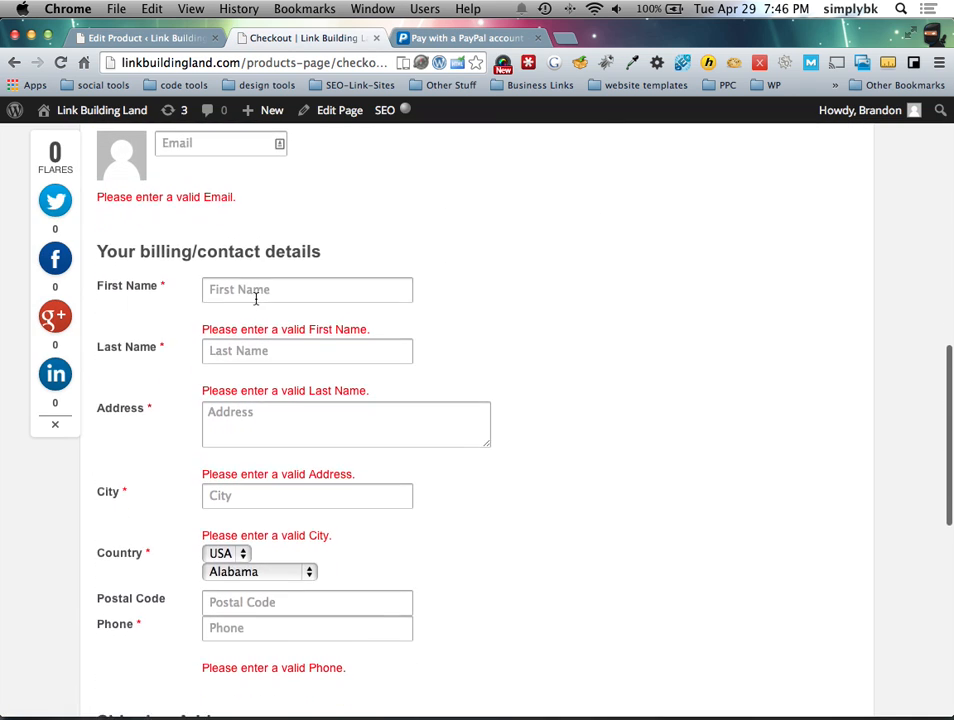
pyautogui.scroll(1, 253, 290)
pyautogui.write('b@')
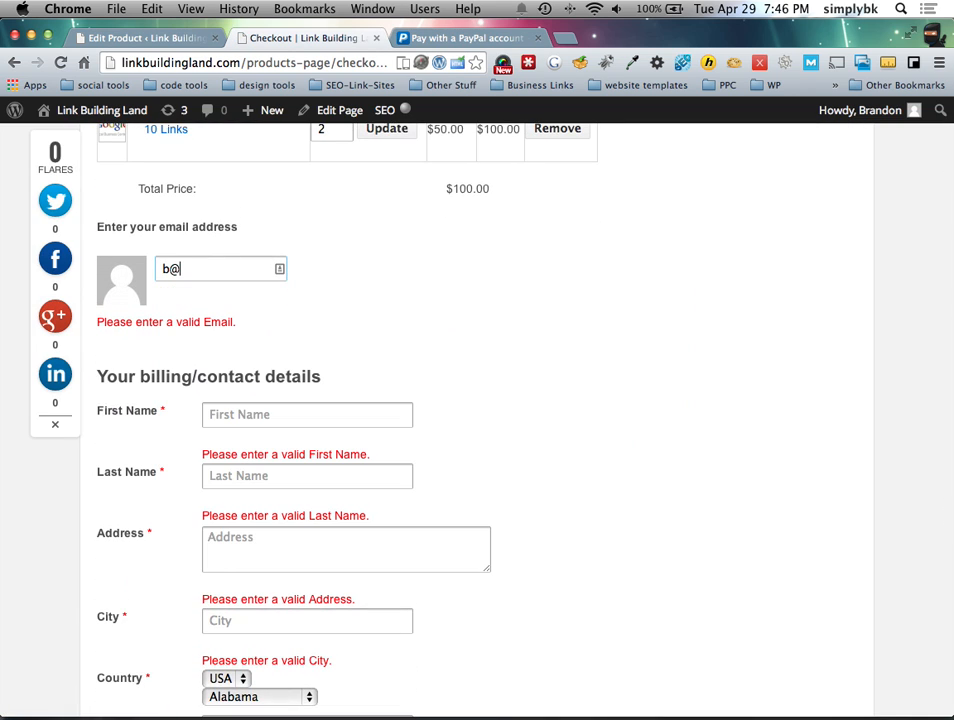
pyautogui.write('g.com')
pyautogui.press('Tab')
pyautogui.write('bk')
pyautogui.press('Tab')
pyautogui.write('bk')
pyautogui.press('Tab')
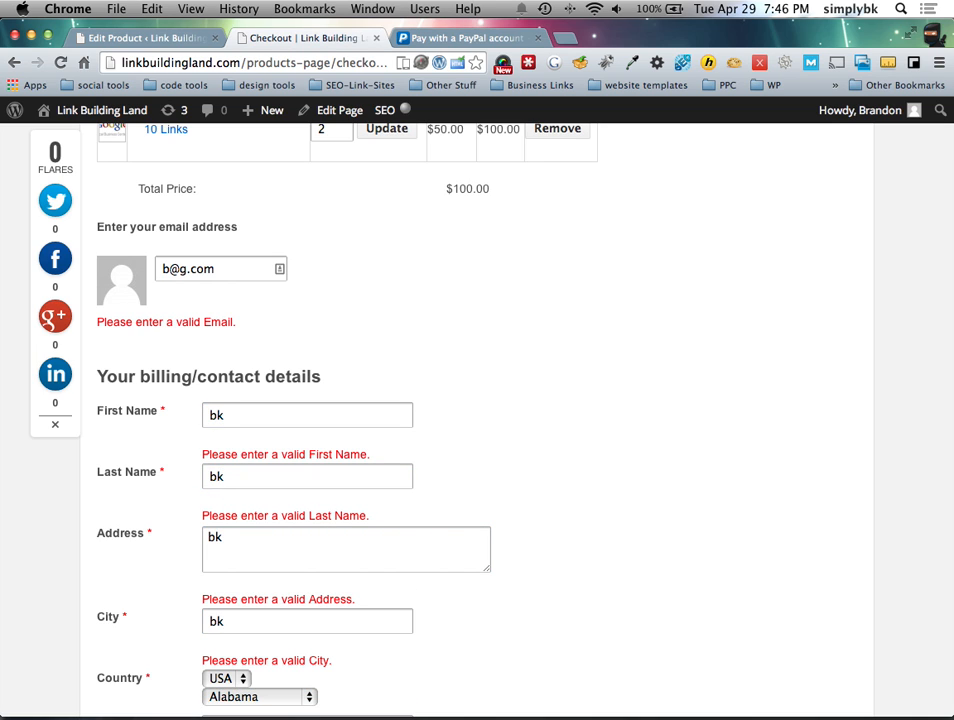
pyautogui.scroll(-6, 329, 279)
pyautogui.scroll(1, 328, 272)
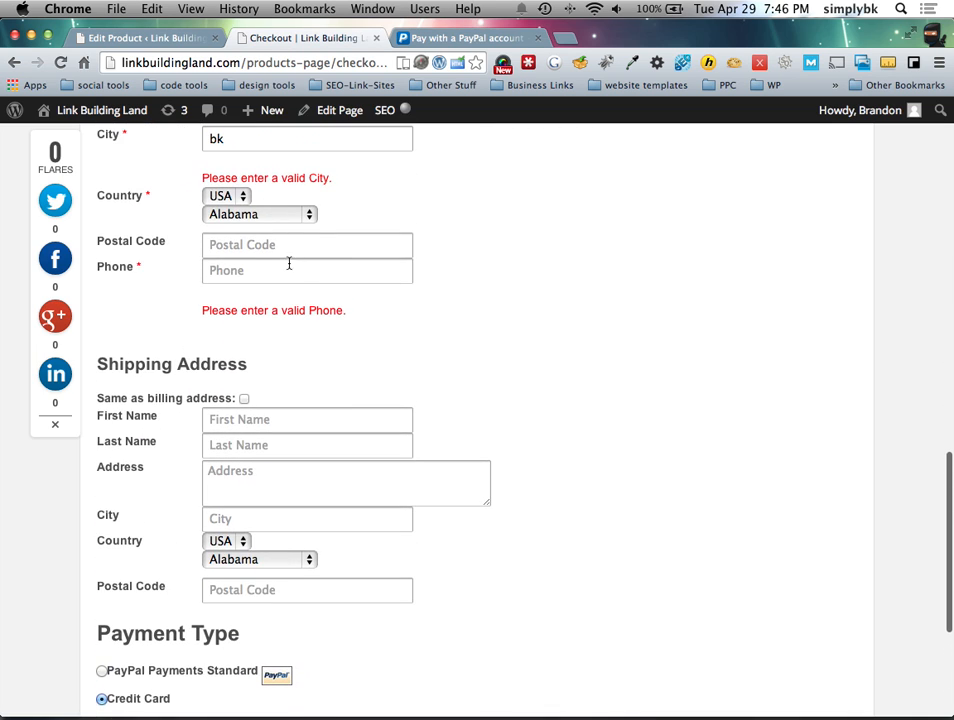
pyautogui.write('84780')
pyautogui.press('Tab')
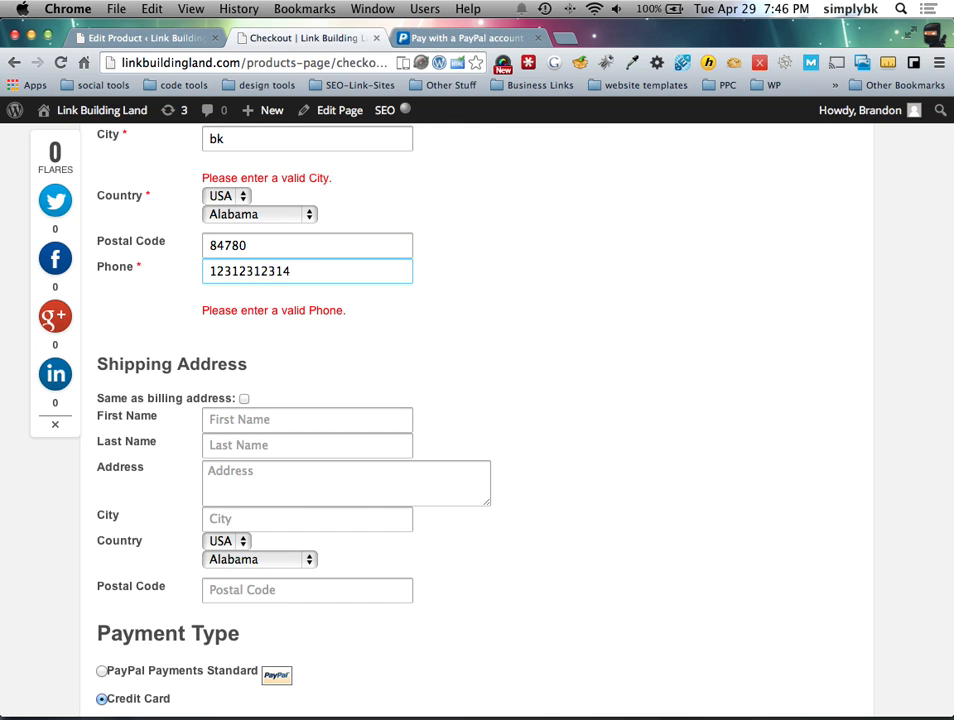
# Step: Ship to the billing address, accept the terms, submit the order, and review the Transaction Results page
pyautogui.scroll(-4, 290, 285)
pyautogui.click(244, 195)
pyautogui.scroll(2, 246, 197)
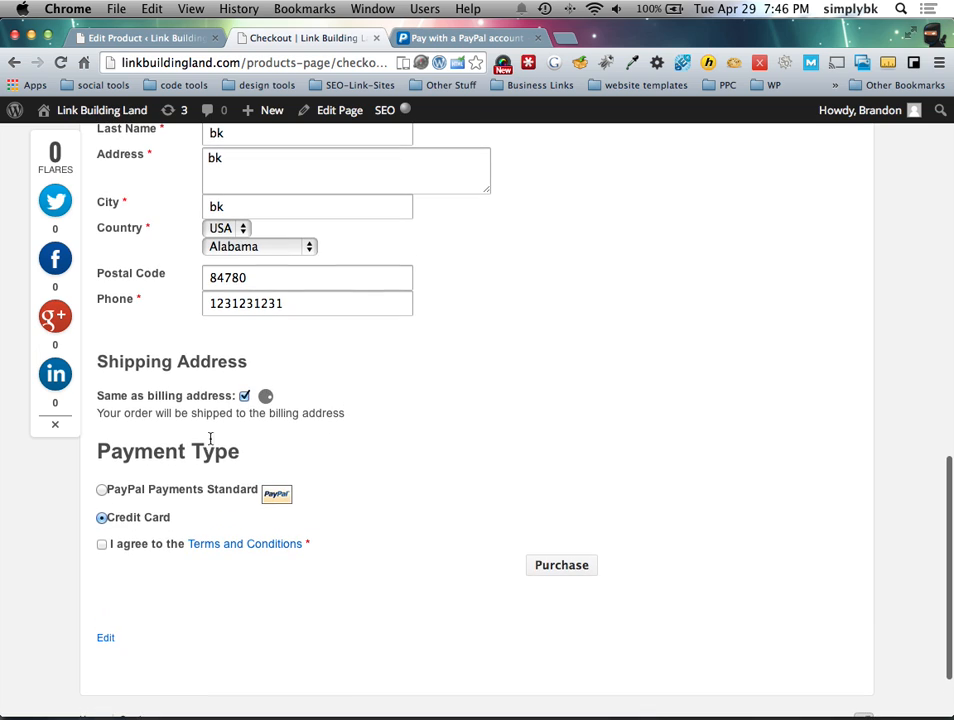
pyautogui.click(101, 544)
pyautogui.click(563, 566)
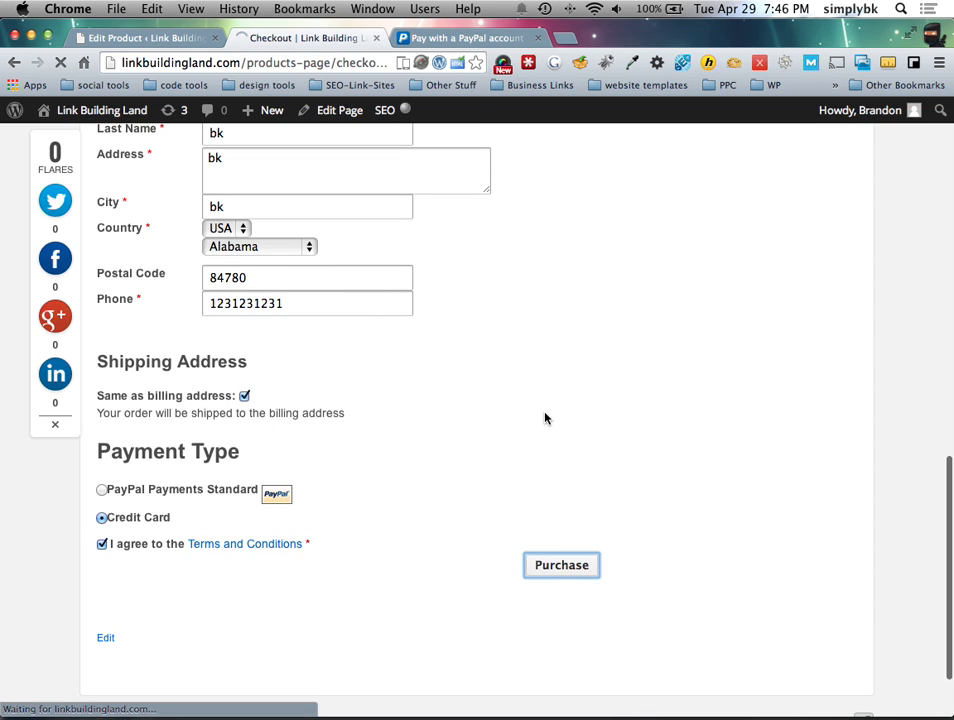
pyautogui.scroll(3, 541, 419)
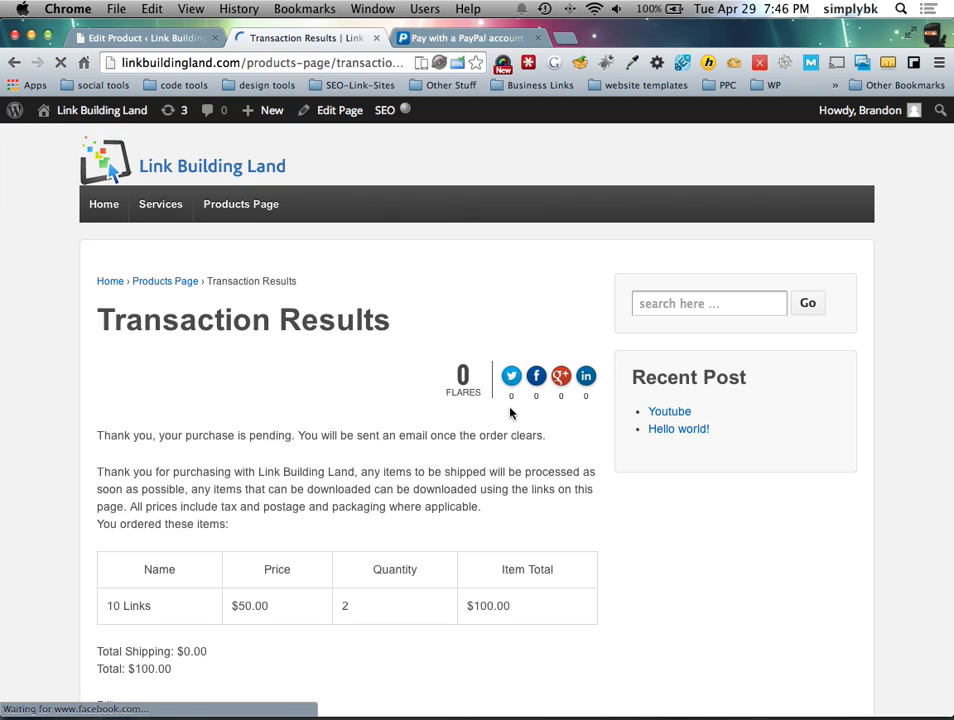
pyautogui.scroll(-4, 277, 402)
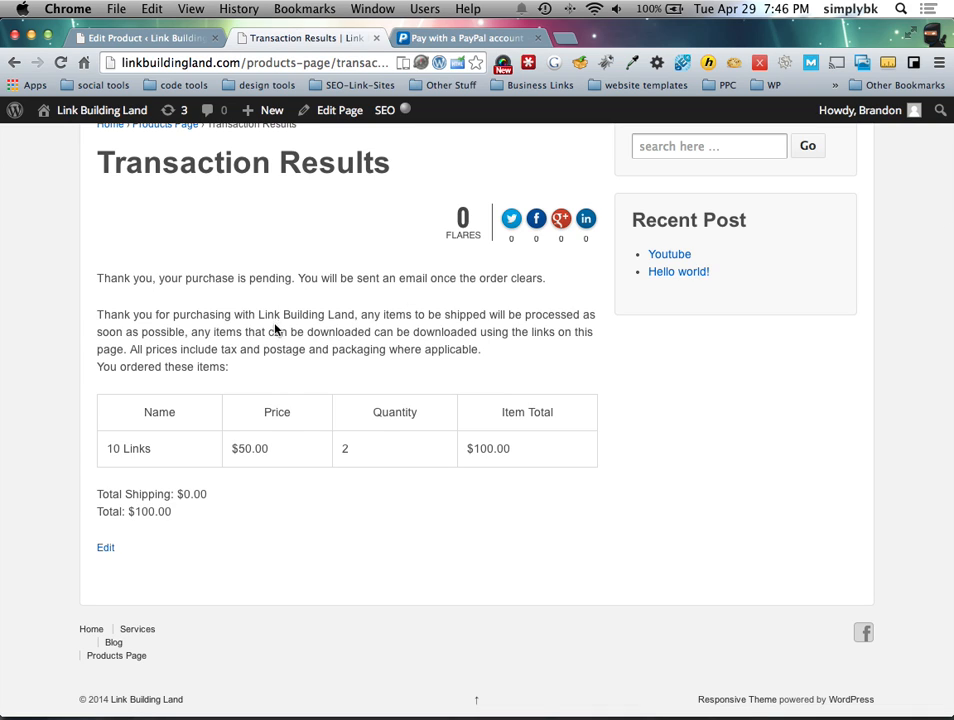
pyautogui.scroll(3, 204, 364)
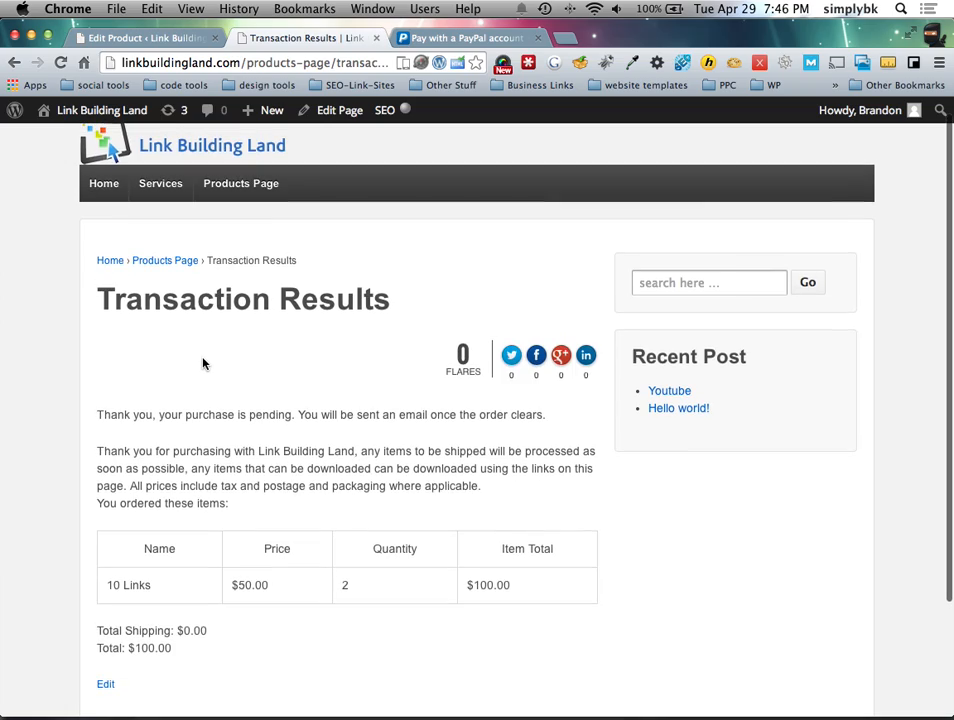
pyautogui.press('super+Tab')
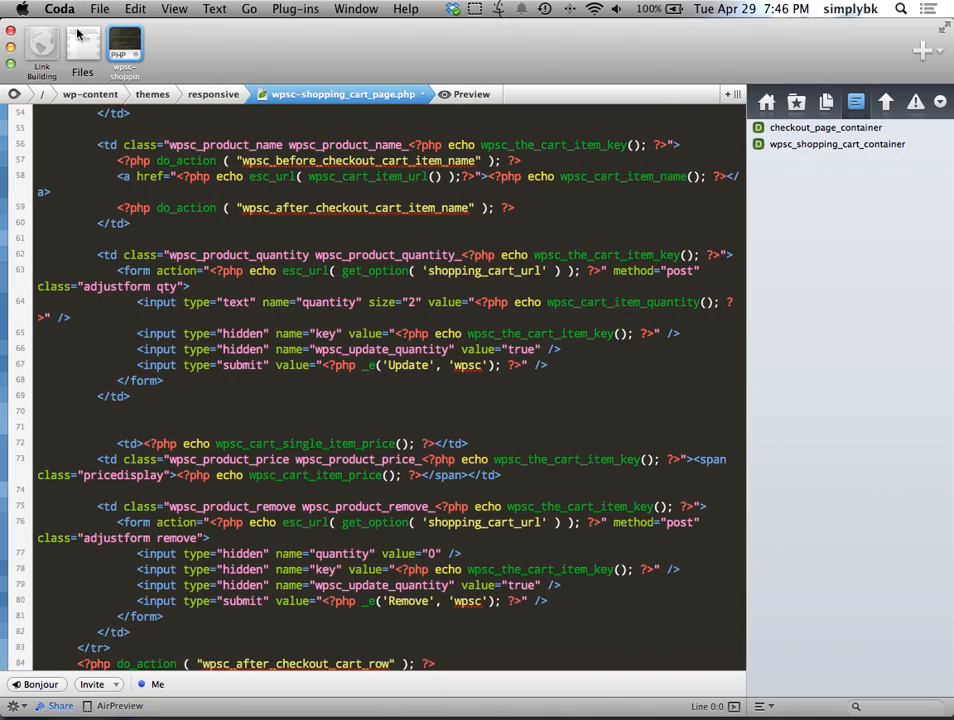
# Step: Browse Coda's Files view to the root '/' server folder, then return to the browser's Edit Product page
pyautogui.click(83, 45)
pyautogui.scroll(10, 211, 272)
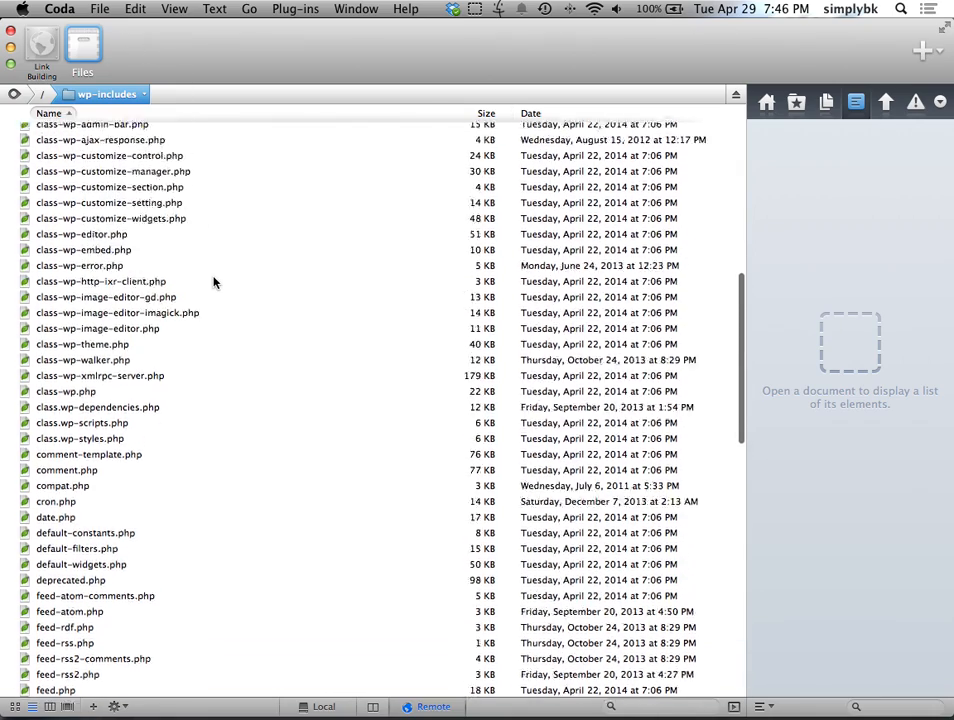
pyautogui.click(42, 94)
pyautogui.click(270, 472)
pyautogui.click(110, 533)
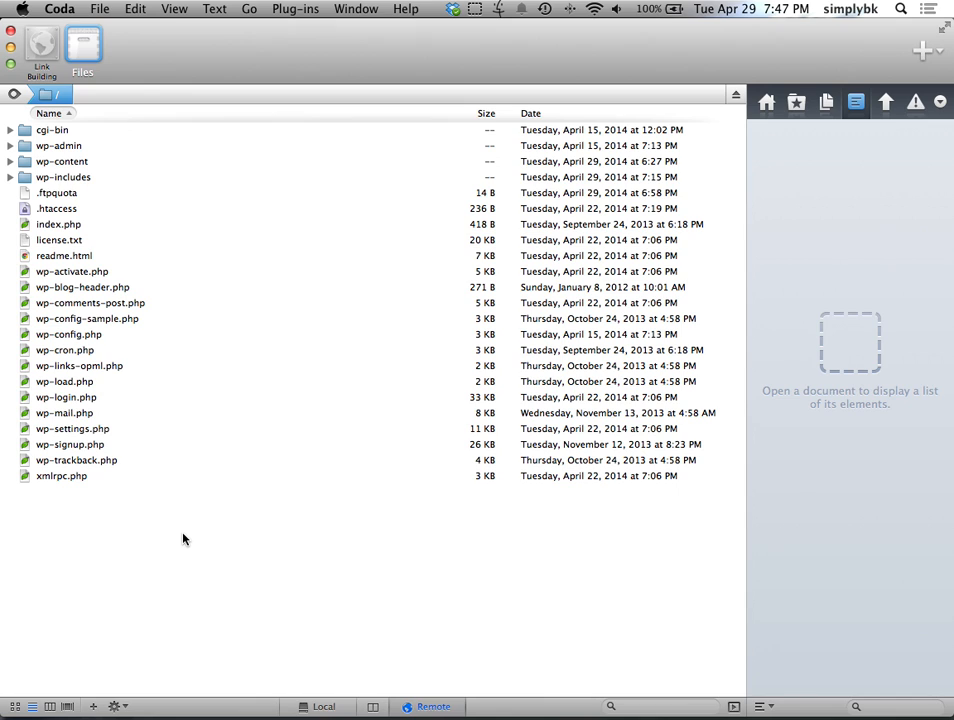
pyautogui.hotkey('ctrl', 'Left')
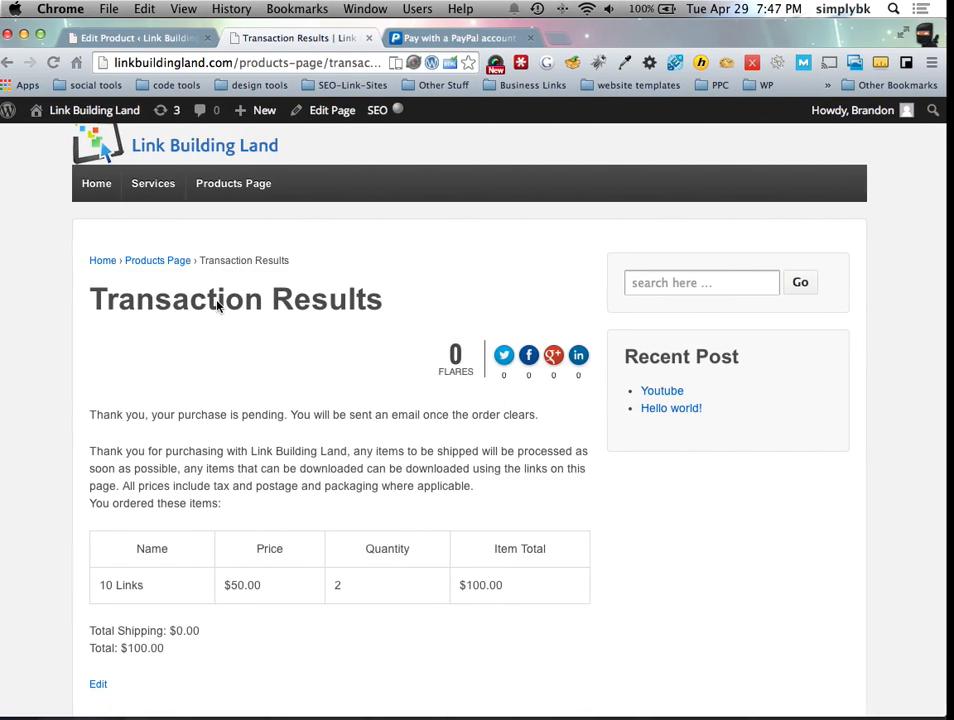
pyautogui.click(150, 38)
# Step: Open the Responsive theme's file editor via Appearance > Editor
pyautogui.moveTo(55, 511)
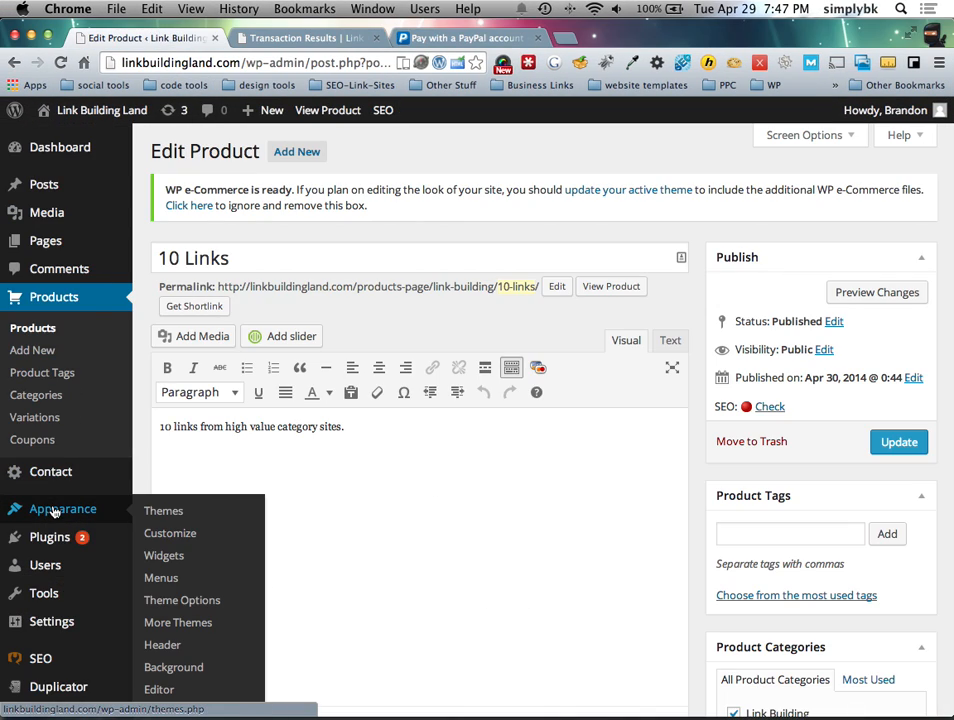
pyautogui.scroll(-1, 55, 512)
pyautogui.click(177, 666)
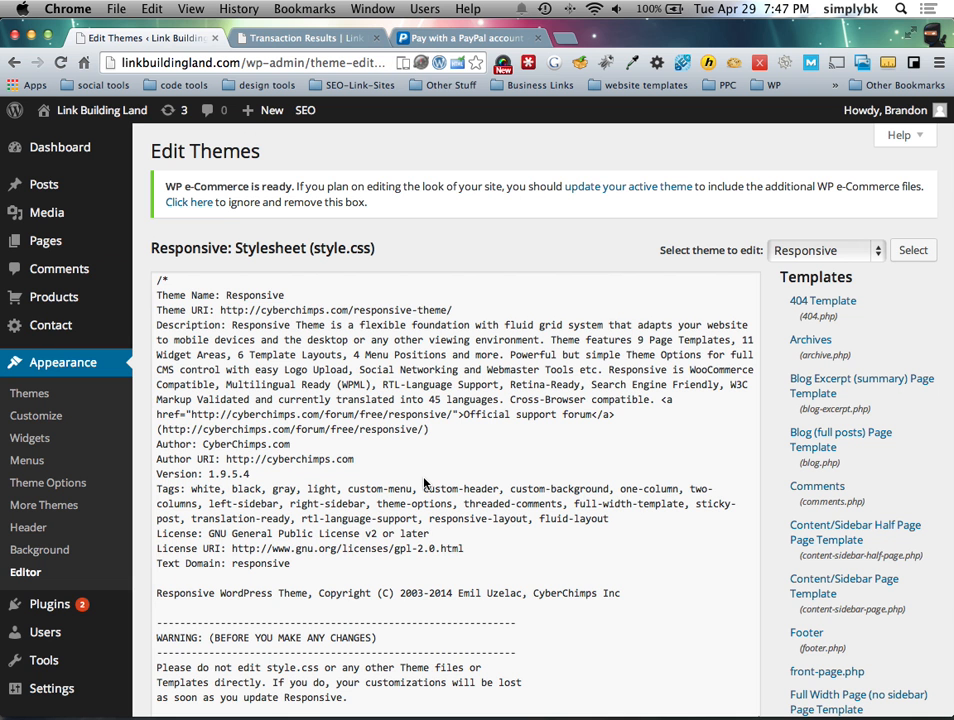
pyautogui.scroll(-10, 812, 314)
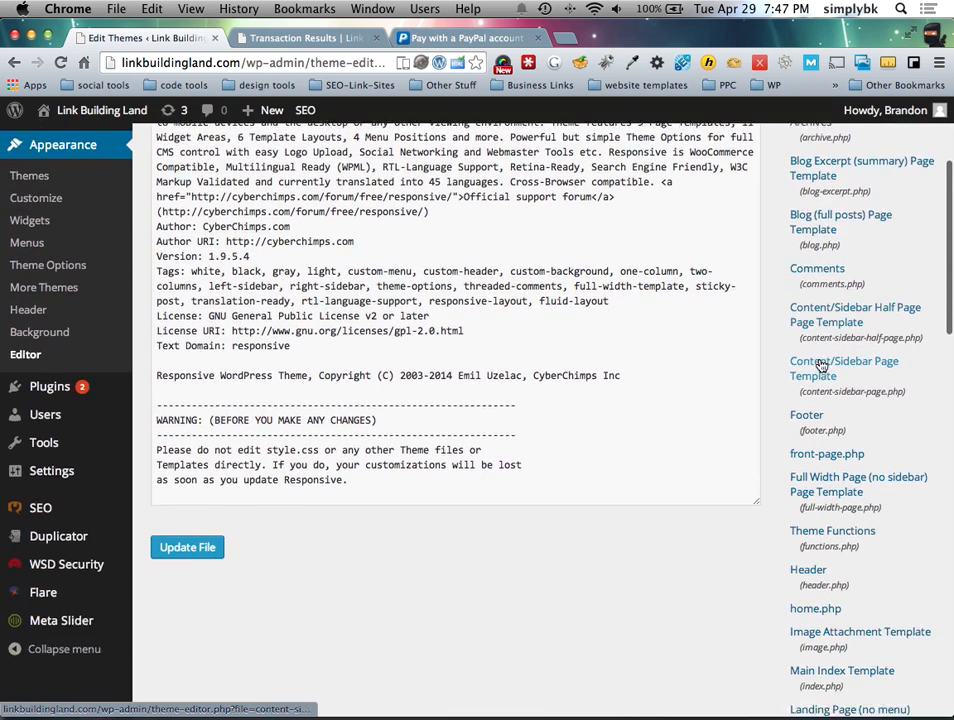
pyautogui.scroll(-8, 815, 372)
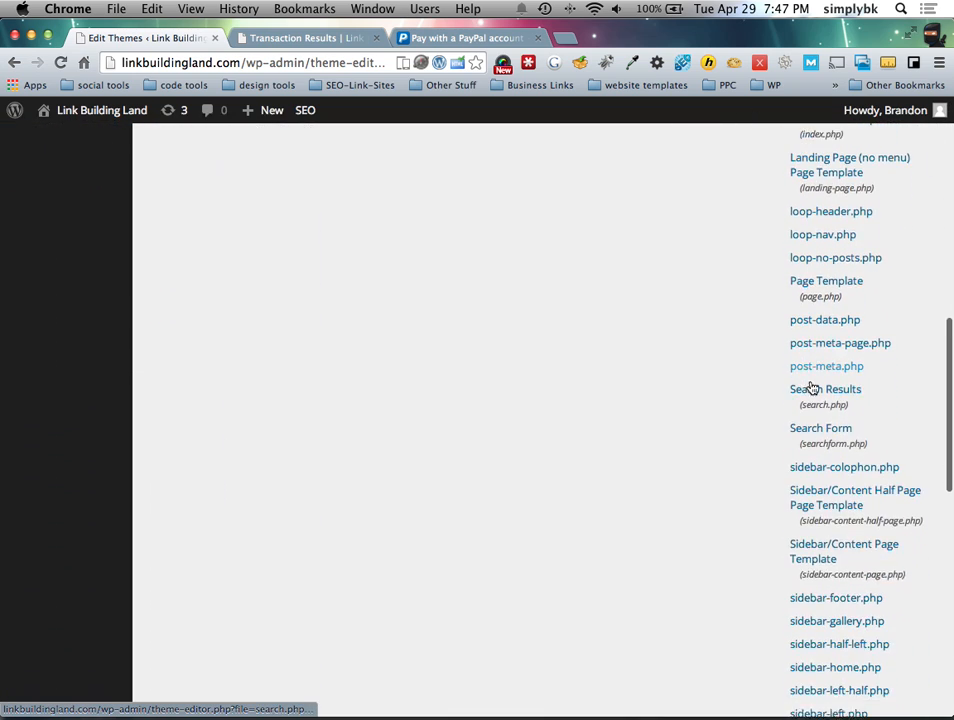
pyautogui.scroll(-5, 758, 437)
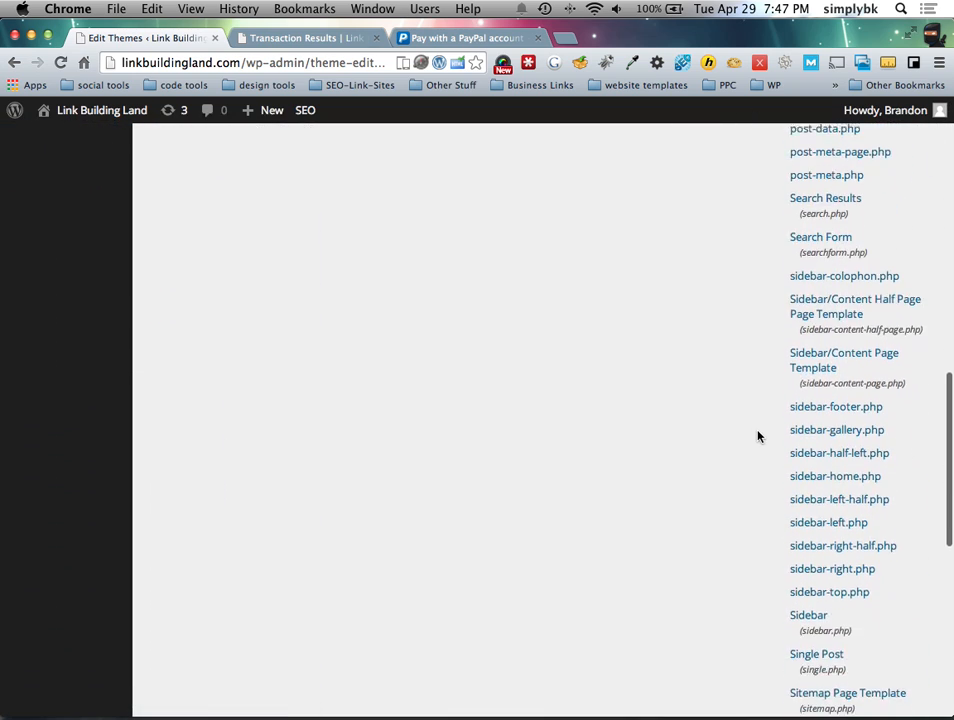
pyautogui.scroll(6, 758, 445)
pyautogui.scroll(6, 758, 453)
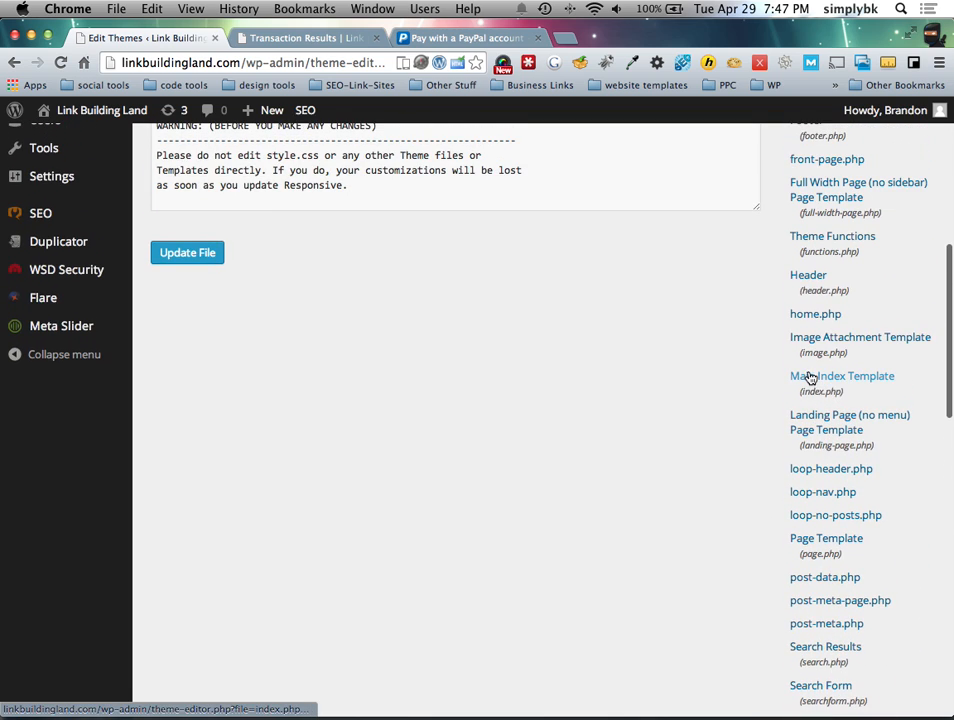
pyautogui.scroll(2, 810, 377)
# Step: View the Header (header.php) template's code, then open wp-content in Coda
pyautogui.click(810, 341)
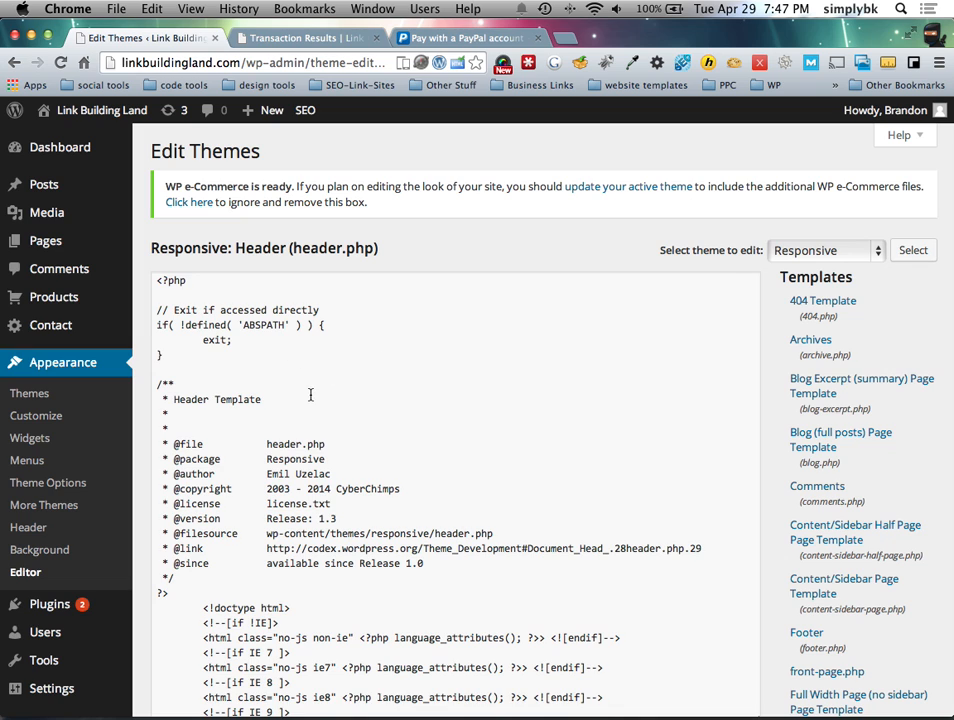
pyautogui.scroll(-15, 310, 395)
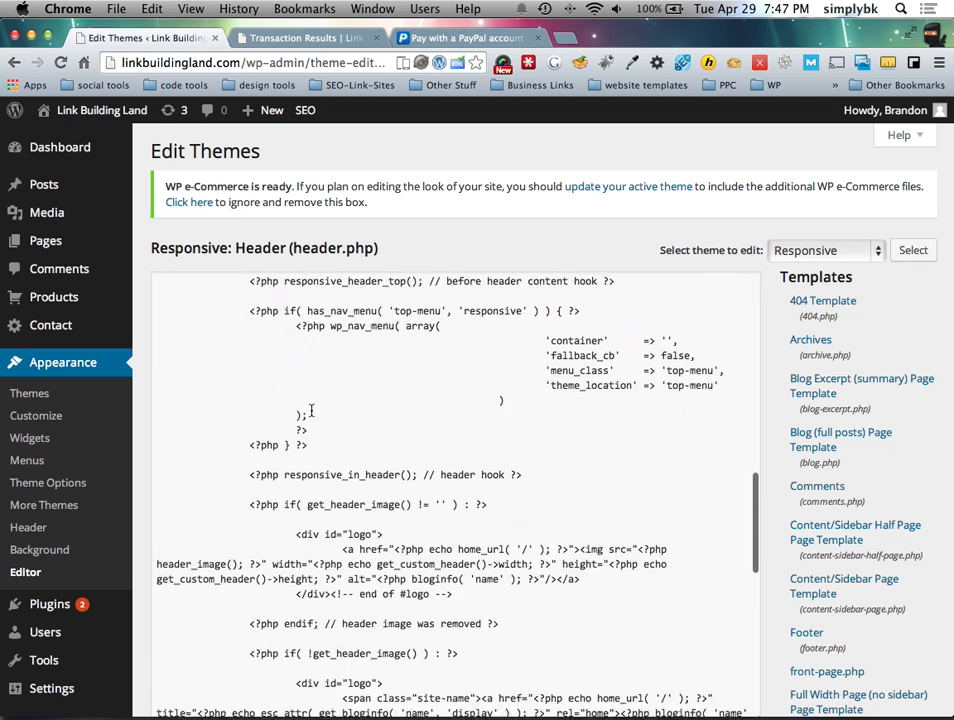
pyautogui.scroll(-8, 311, 410)
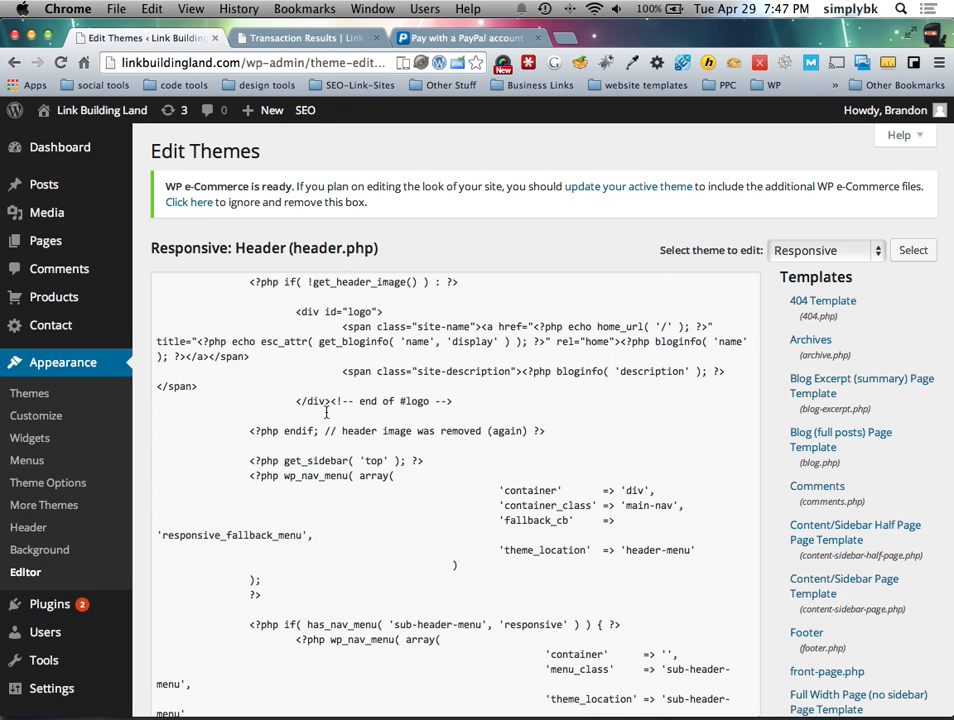
pyautogui.hotkey('ctrl', 'Right')
pyautogui.doubleClick(36, 161)
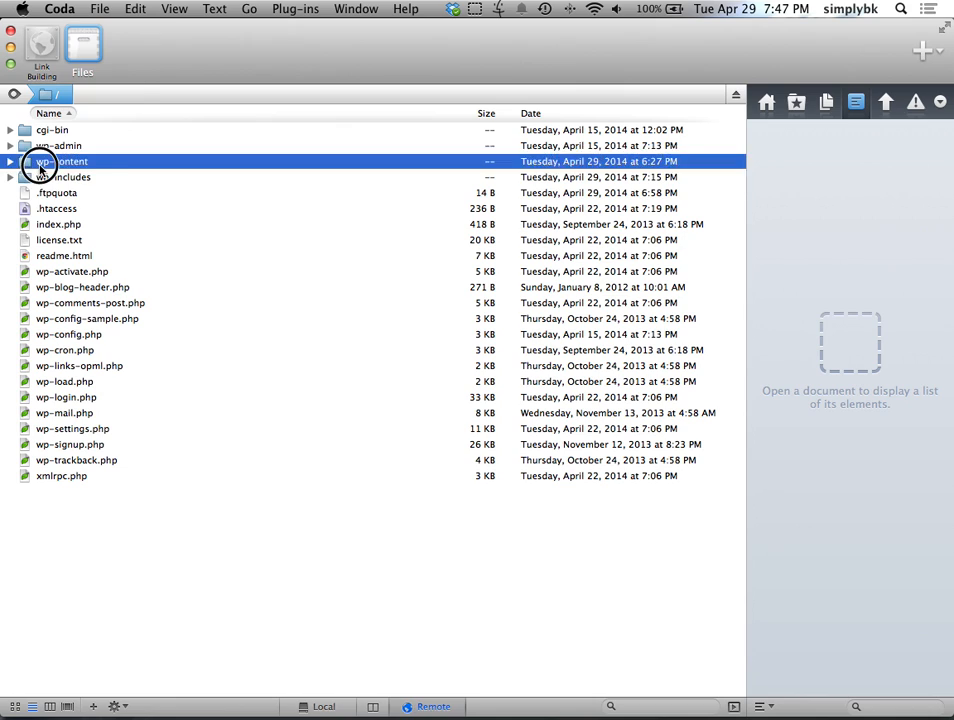
# Step: Navigate to wp-content/themes/responsive and open header.php in a Coda editor tab
pyautogui.doubleClick(42, 145)
pyautogui.doubleClick(60, 131)
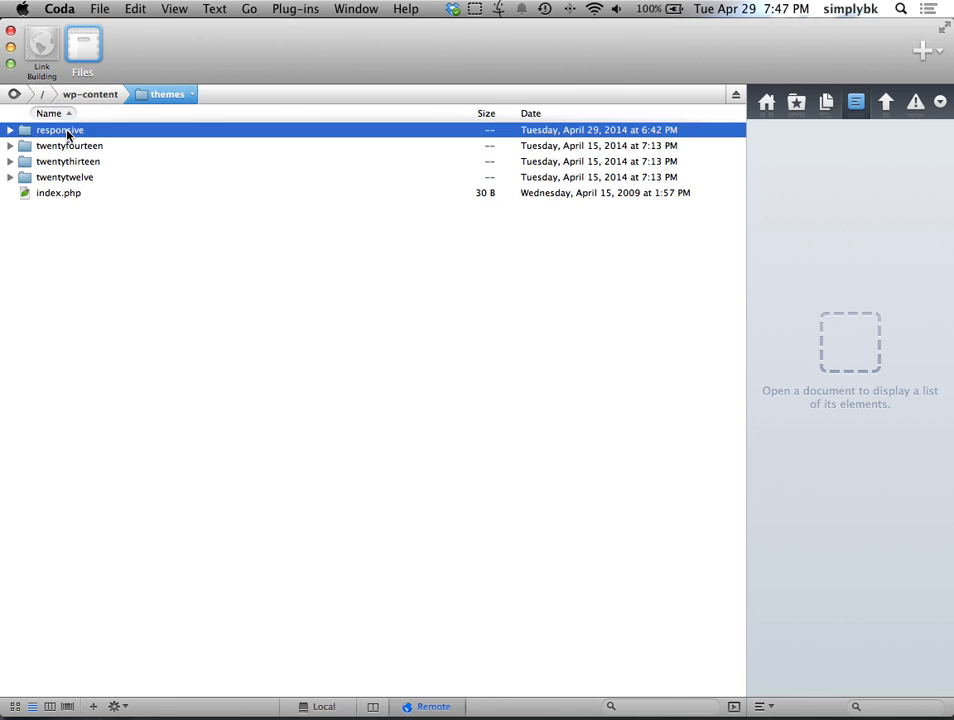
pyautogui.click(100, 95)
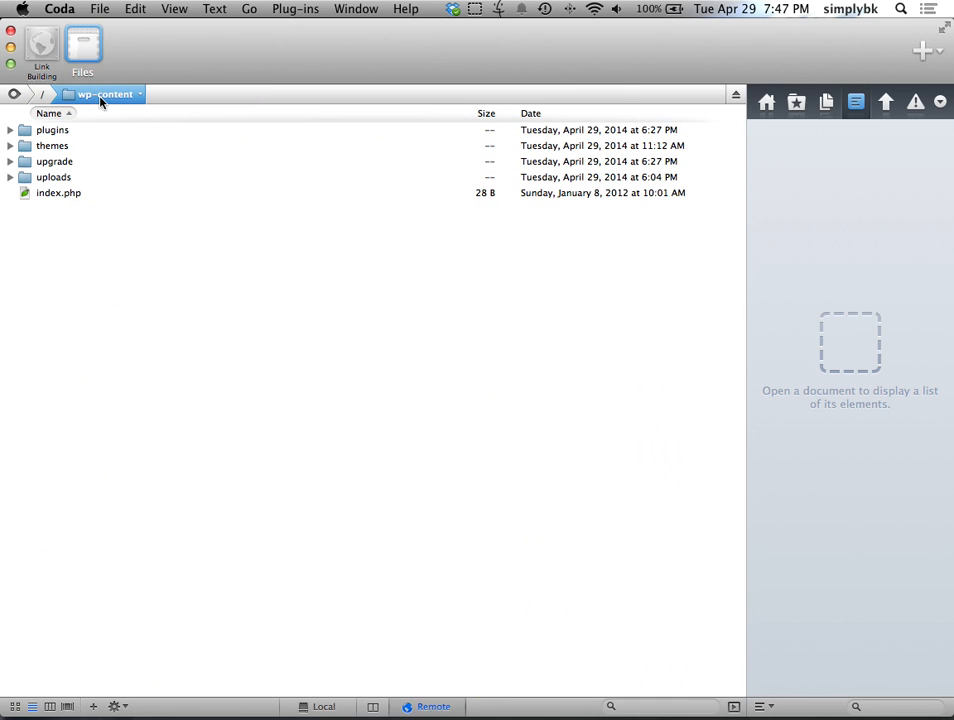
pyautogui.doubleClick(72, 148)
pyautogui.doubleClick(75, 130)
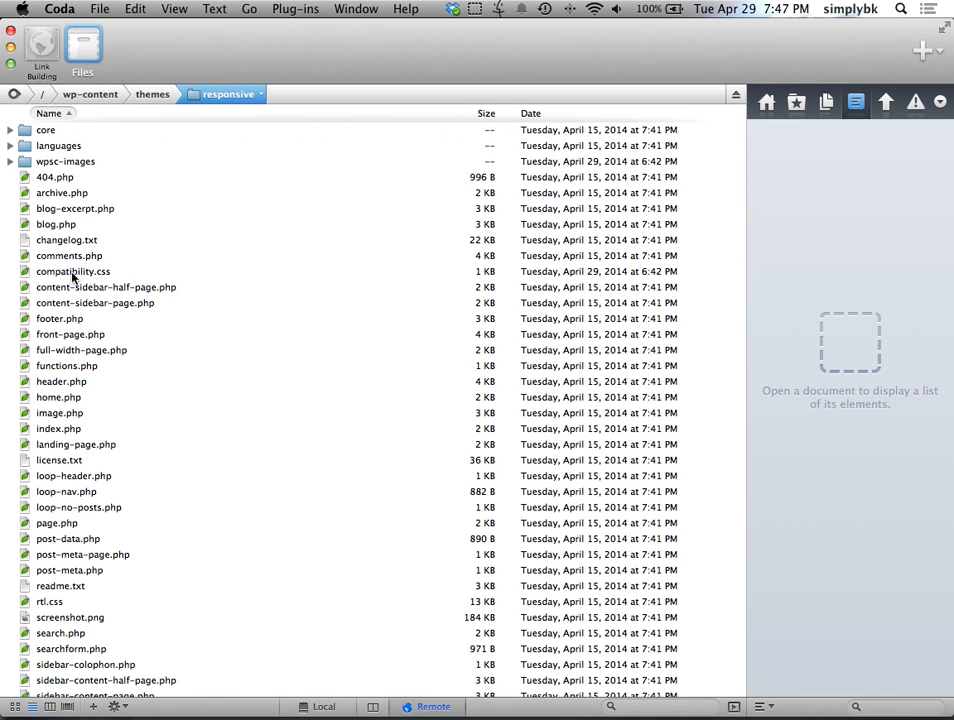
pyautogui.click(88, 386)
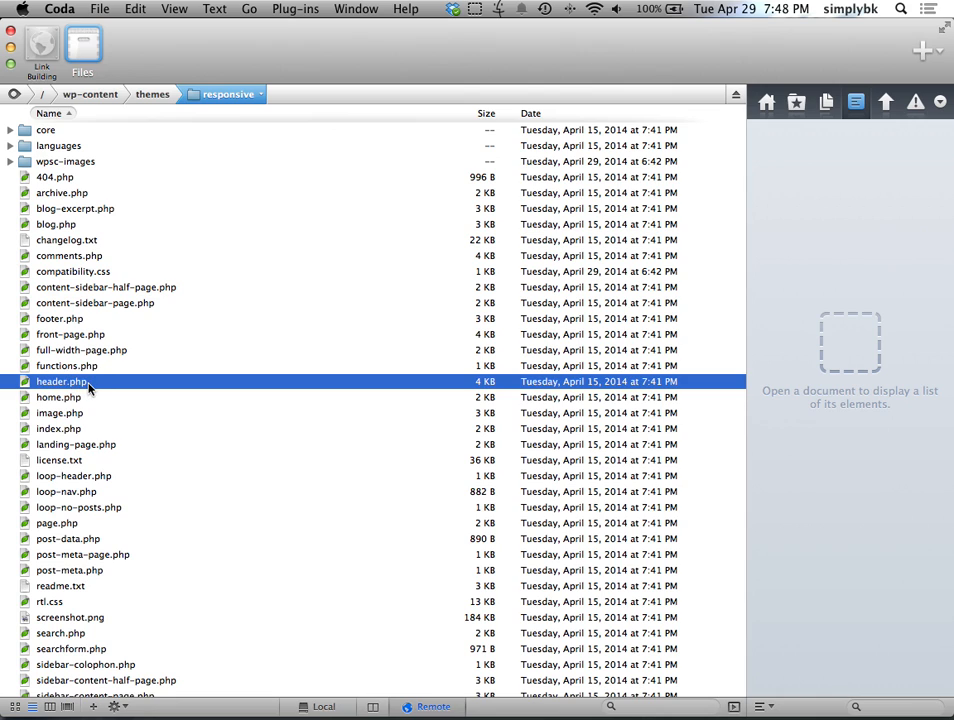
pyautogui.doubleClick(88, 386)
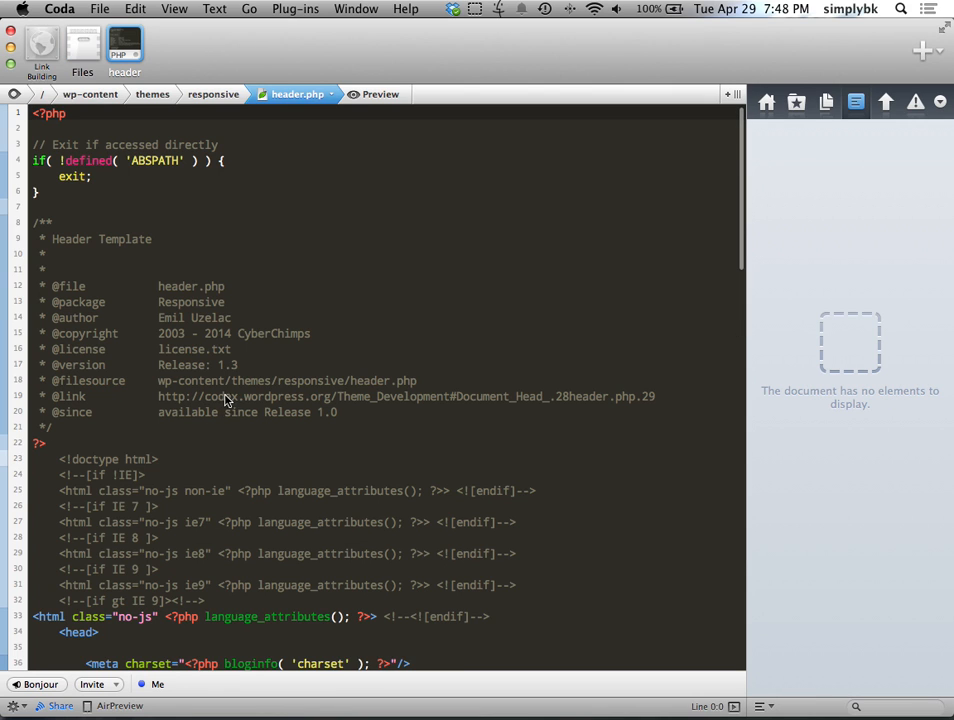
# Step: Switch back to Chrome and bring up the empty new tab
pyautogui.hotkey('ctrl', 'Right')
pyautogui.click(153, 40)
pyautogui.click(260, 38)
# Step: Load linkbuildingland.com from the 'link' address-bar suggestion and open its Services page
pyautogui.write('link')
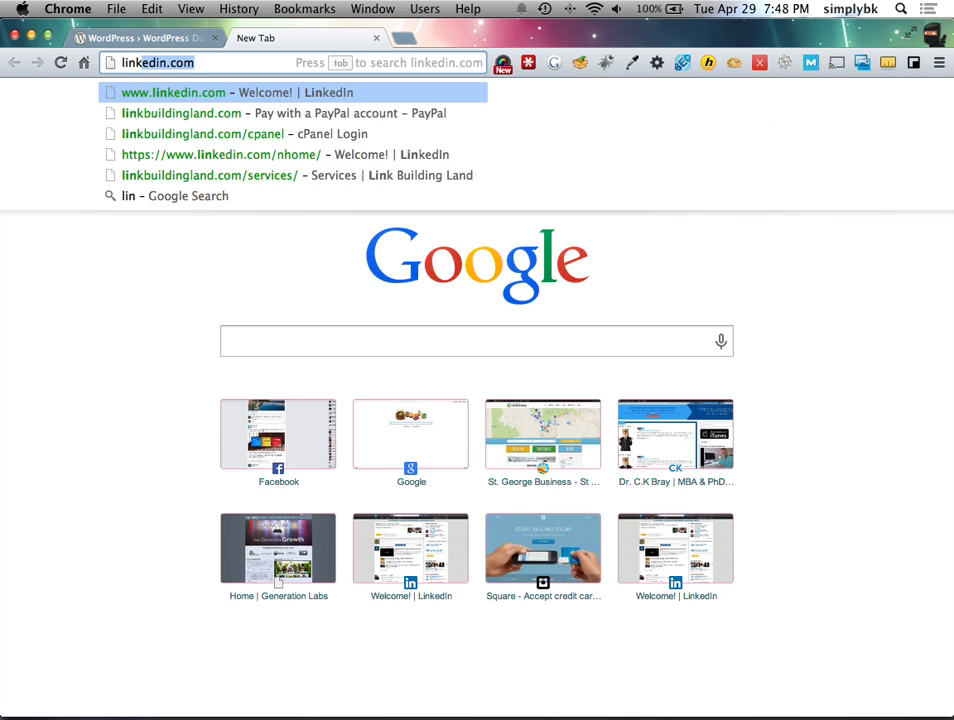
pyautogui.press('Down')
pyautogui.press('Return')
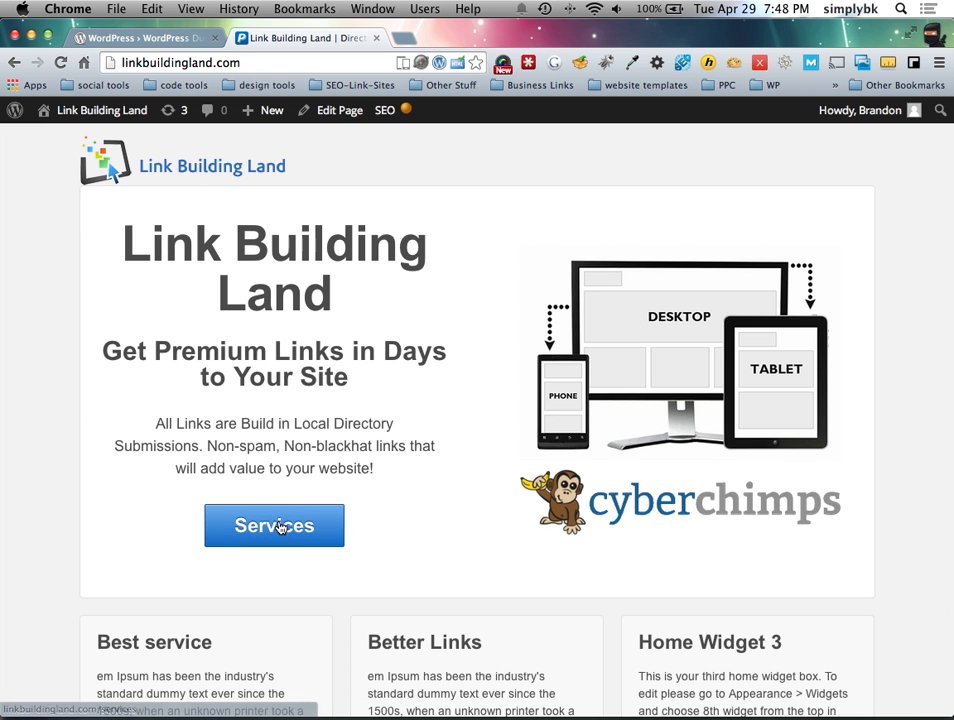
pyautogui.click(278, 527)
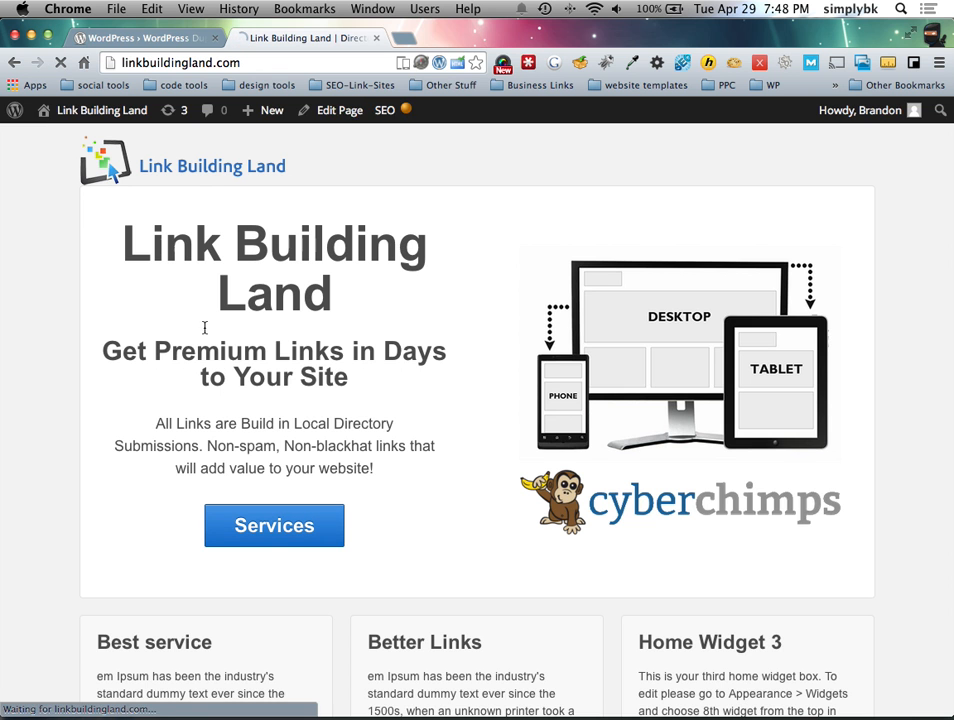
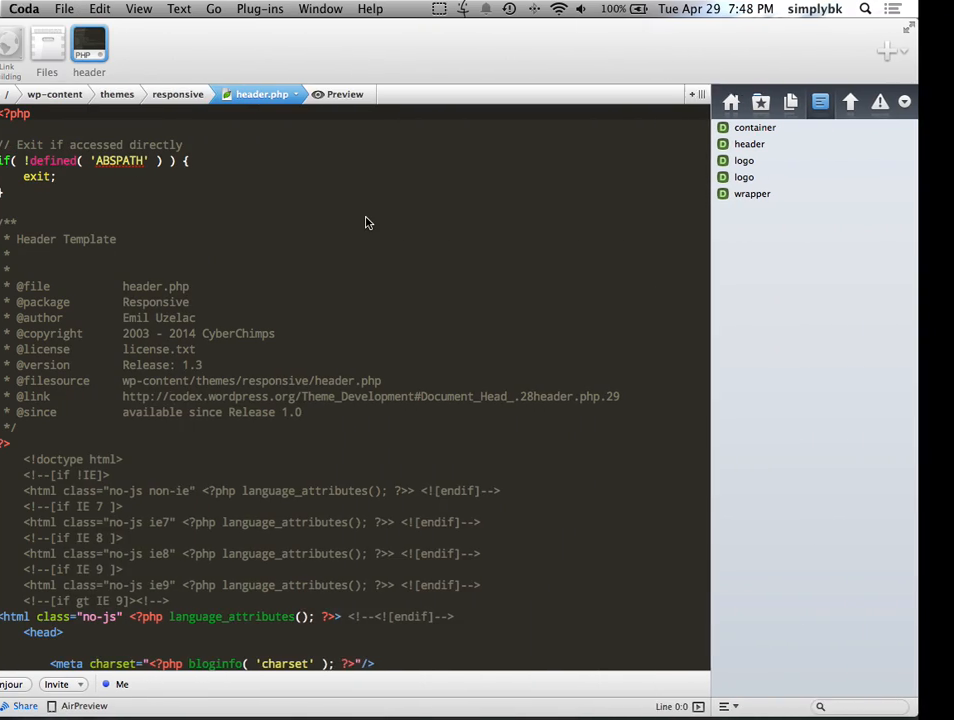
# Step: Scroll through header.php and highlight the second logo div's opening tag to review it
pyautogui.scroll(-7, 249, 310)
pyautogui.scroll(-8, 249, 312)
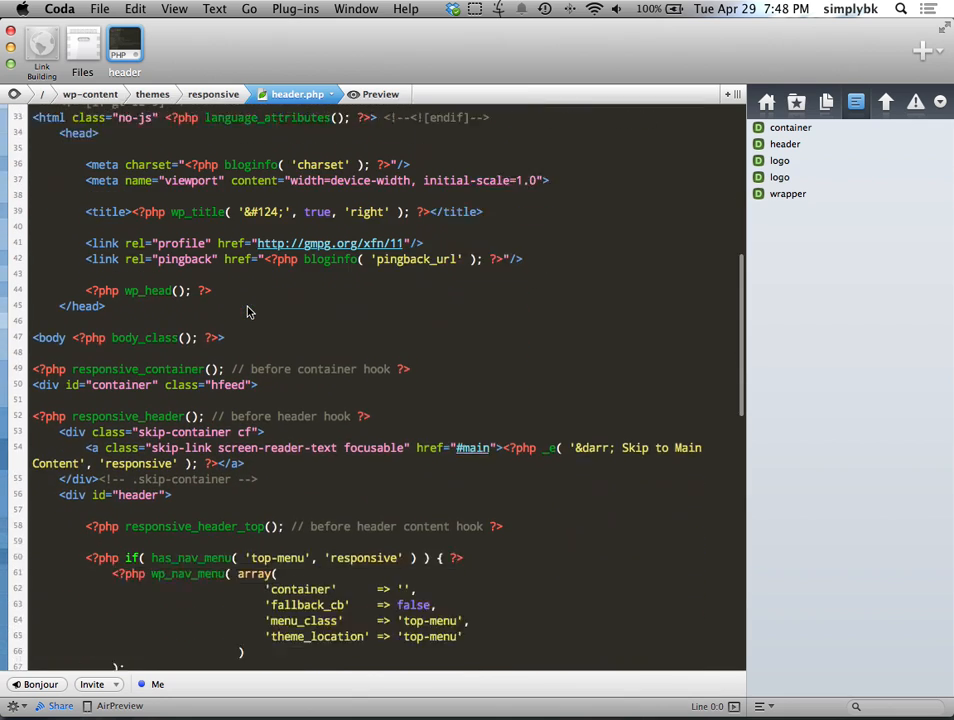
pyautogui.scroll(-2, 250, 312)
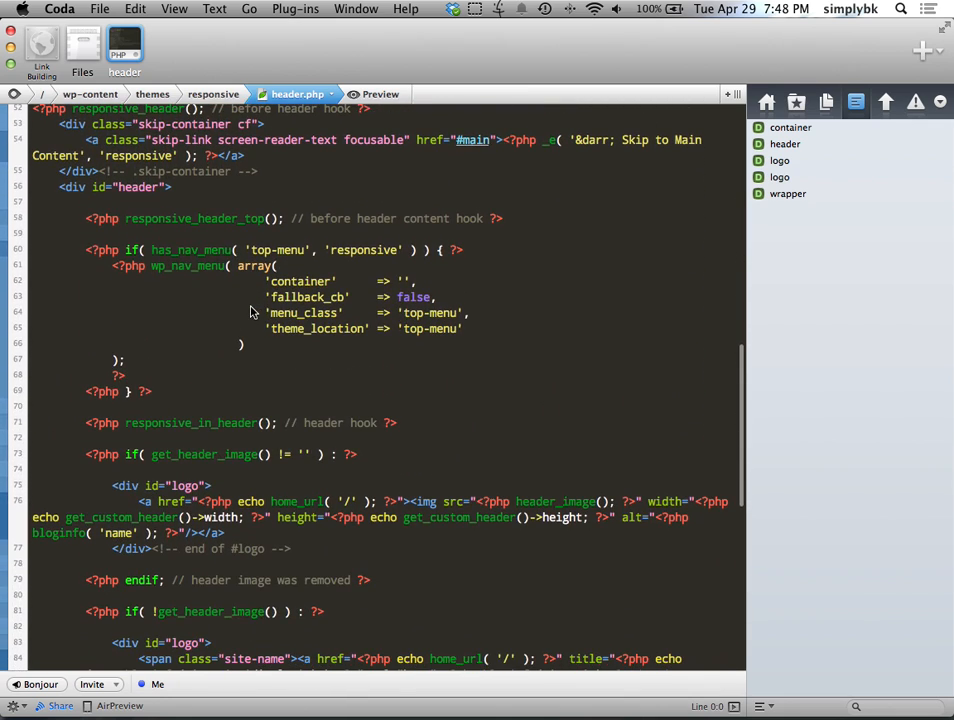
pyautogui.scroll(-1, 170, 320)
pyautogui.moveTo(77, 375)
pyautogui.mouseDown()
pyautogui.moveTo(488, 368)
pyautogui.moveTo(85, 374)
pyautogui.mouseUp()
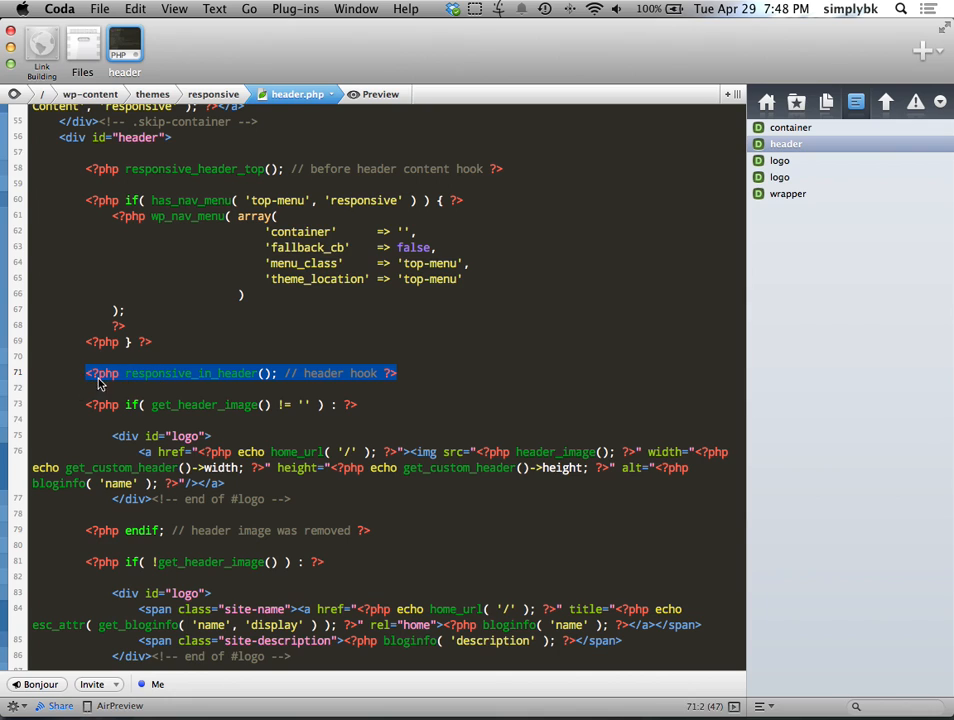
pyautogui.scroll(-1, 345, 385)
pyautogui.scroll(-5, 345, 385)
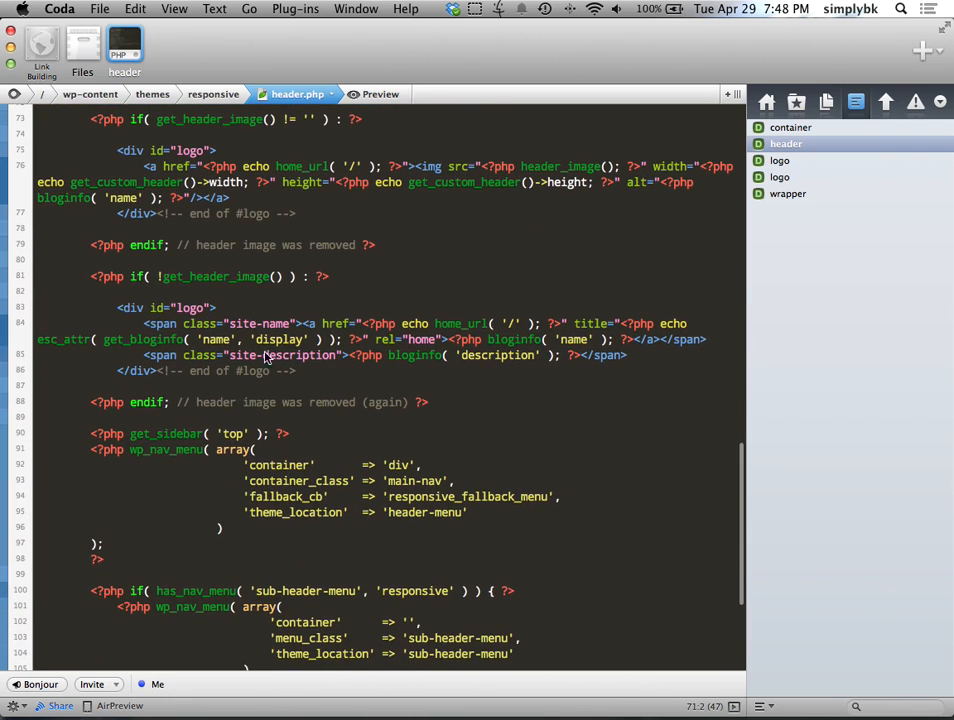
pyautogui.moveTo(118, 308); pyautogui.dragTo(216, 308)
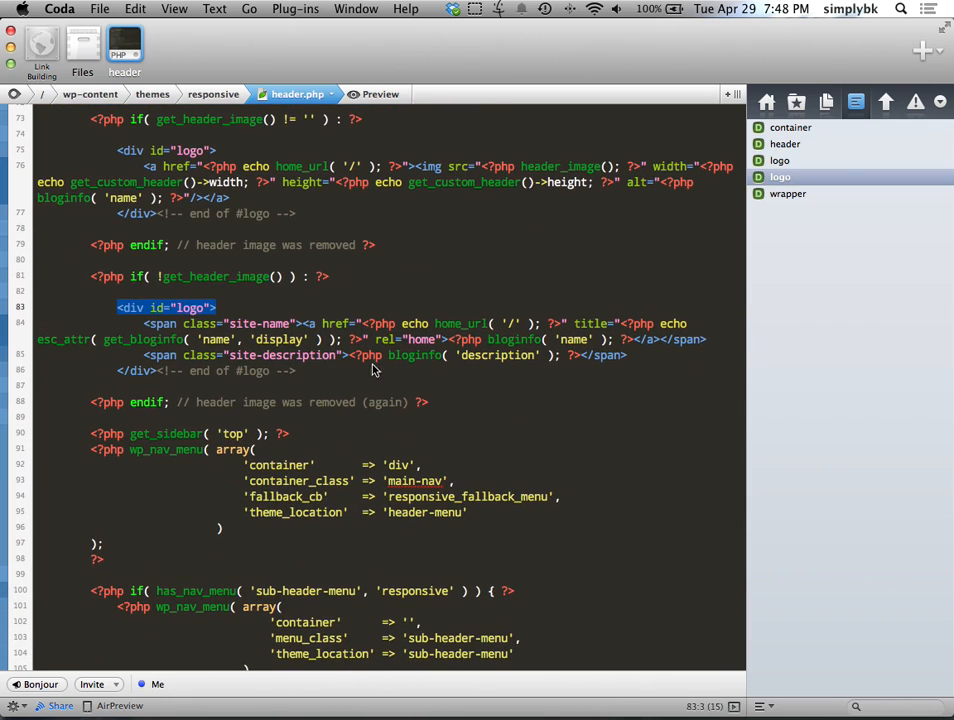
pyautogui.click(238, 340)
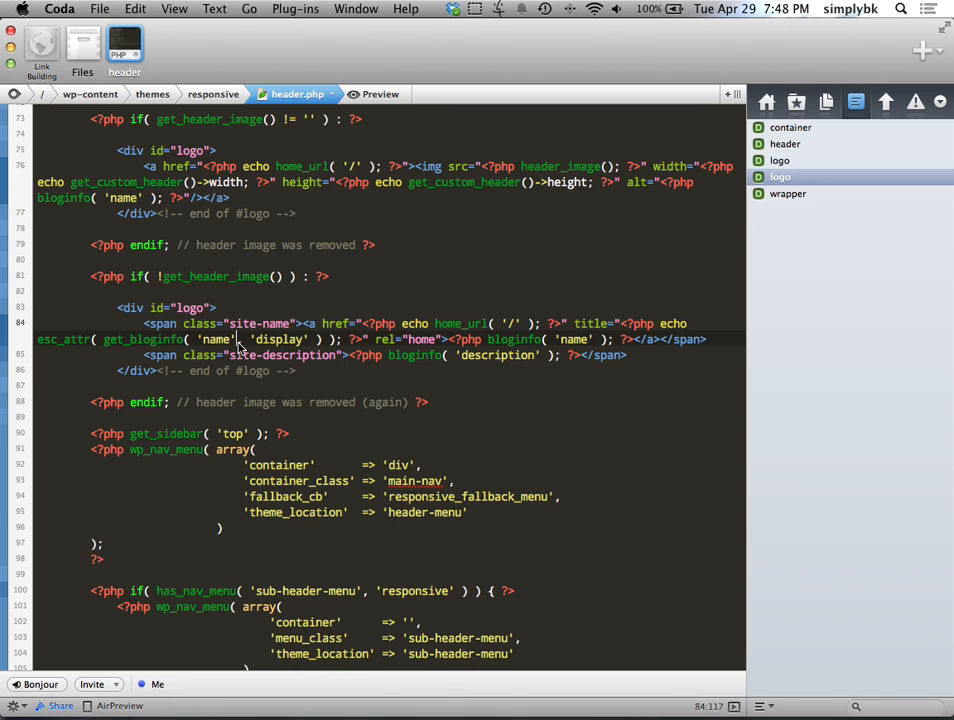
# Step: Review the navigation menu code on lines 90–108, then switch to the Services page in Chrome
pyautogui.scroll(-3, 340, 375)
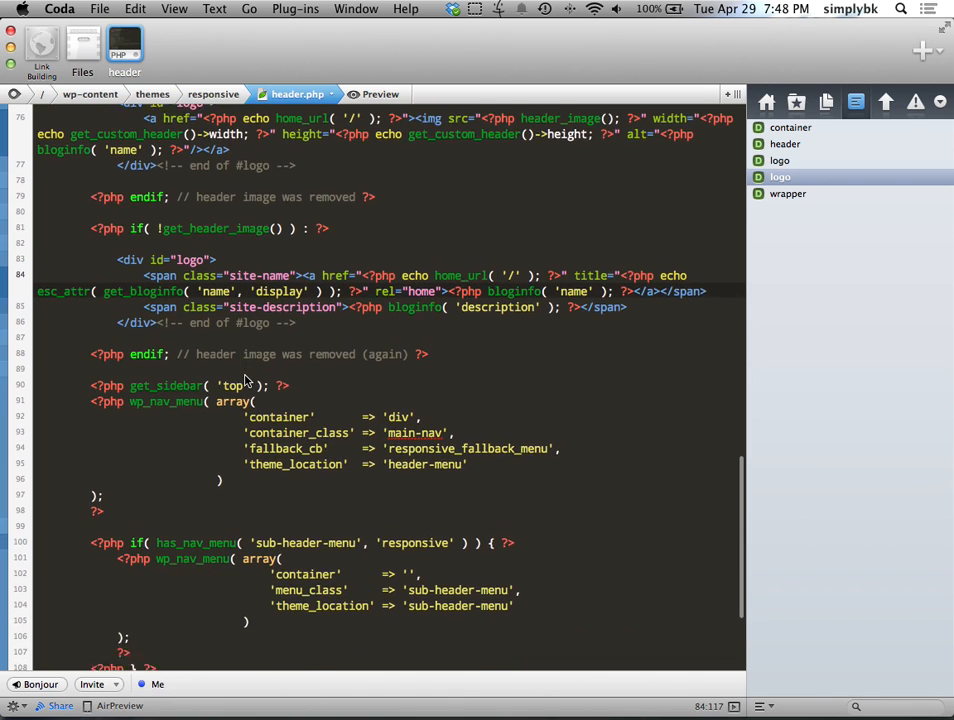
pyautogui.scroll(-3, 245, 380)
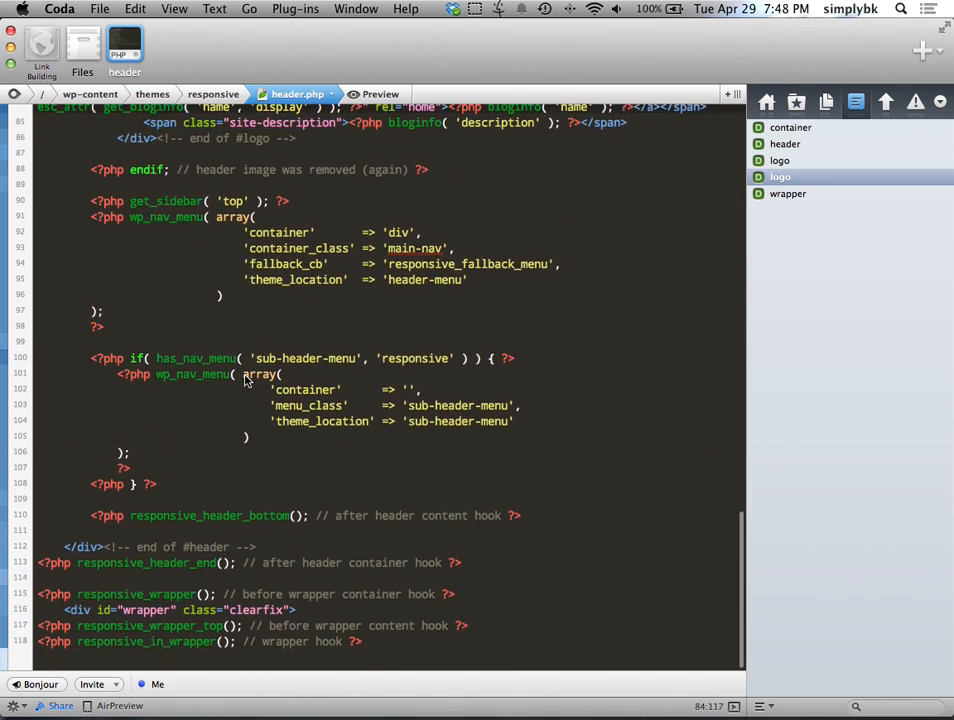
pyautogui.moveTo(84, 211); pyautogui.dragTo(277, 494)
pyautogui.click(296, 502)
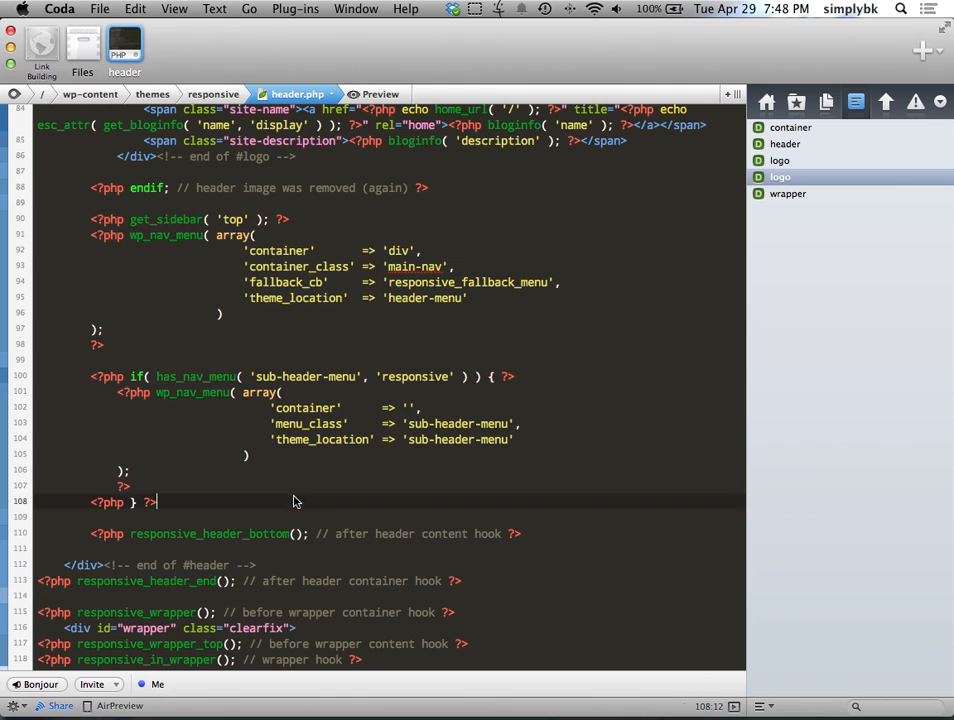
pyautogui.press('super+Tab')
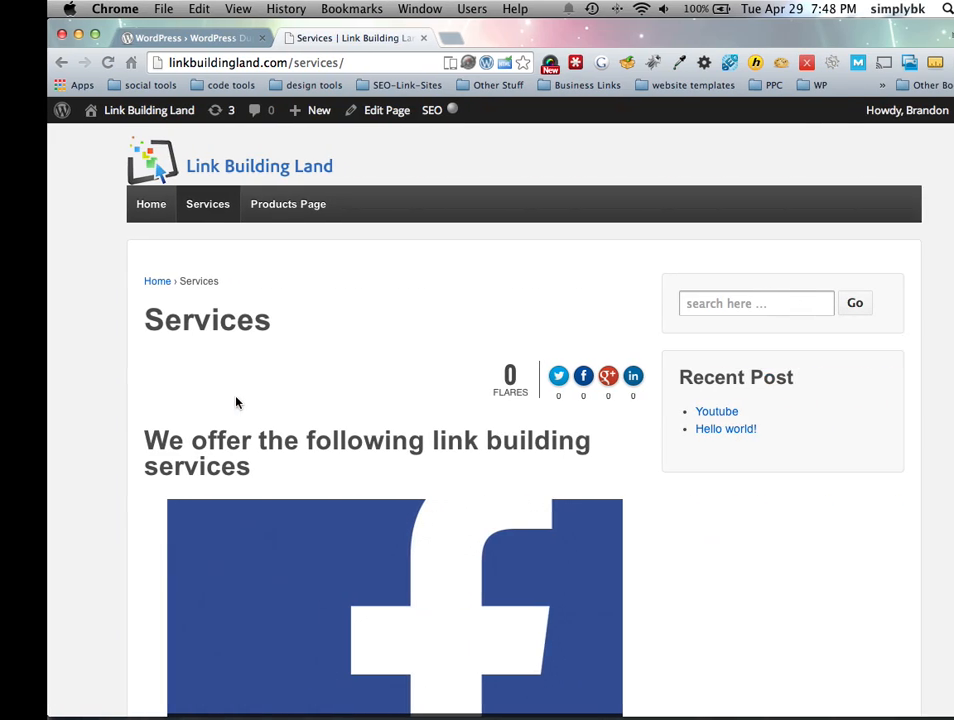
# Step: Back in header.php, examine the image logo block (lines 73–79) and text-only logo block (lines 81–88)
pyautogui.press('super+Tab')
pyautogui.scroll(3, 337, 375)
pyautogui.click(340, 303)
pyautogui.click(300, 284)
pyautogui.click(450, 286)
pyautogui.scroll(1, 300, 275)
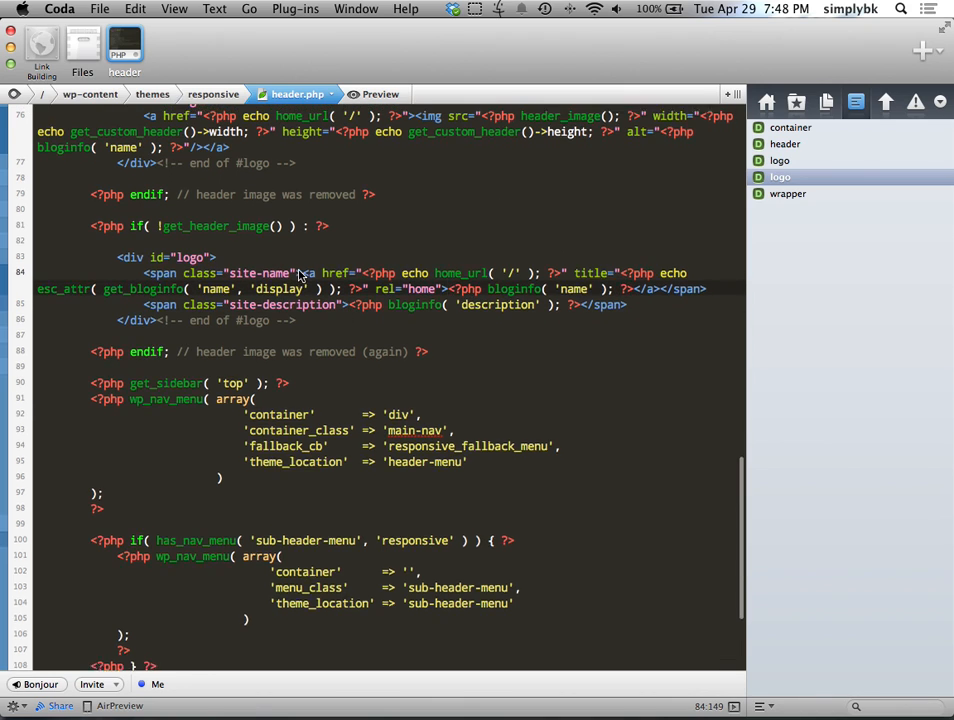
pyautogui.scroll(2, 295, 273)
pyautogui.click(388, 225)
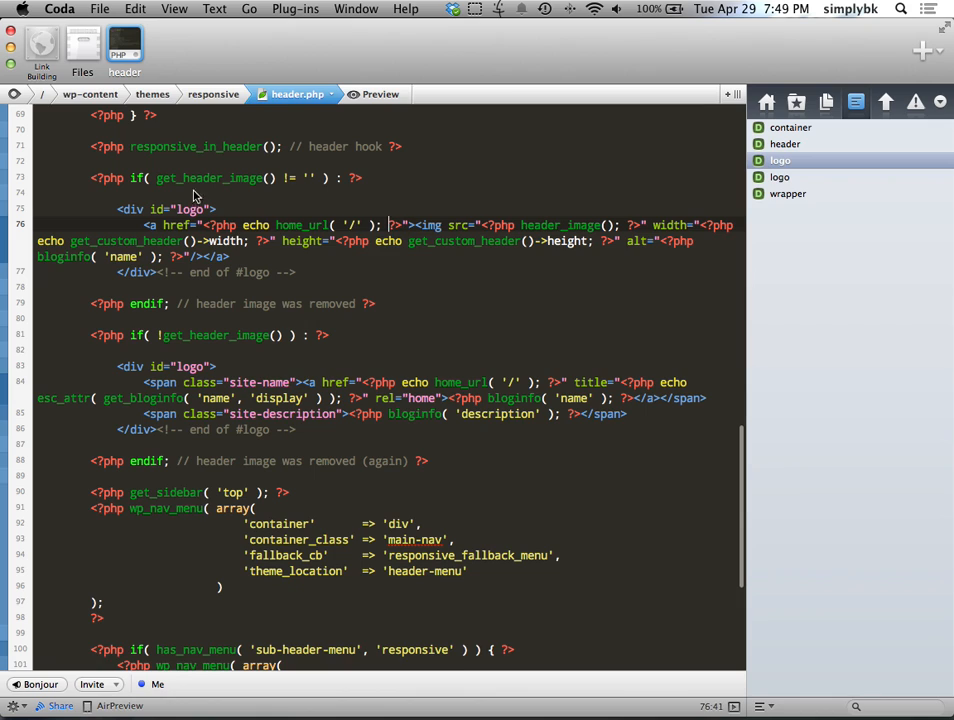
pyautogui.moveTo(75, 176); pyautogui.dragTo(450, 306)
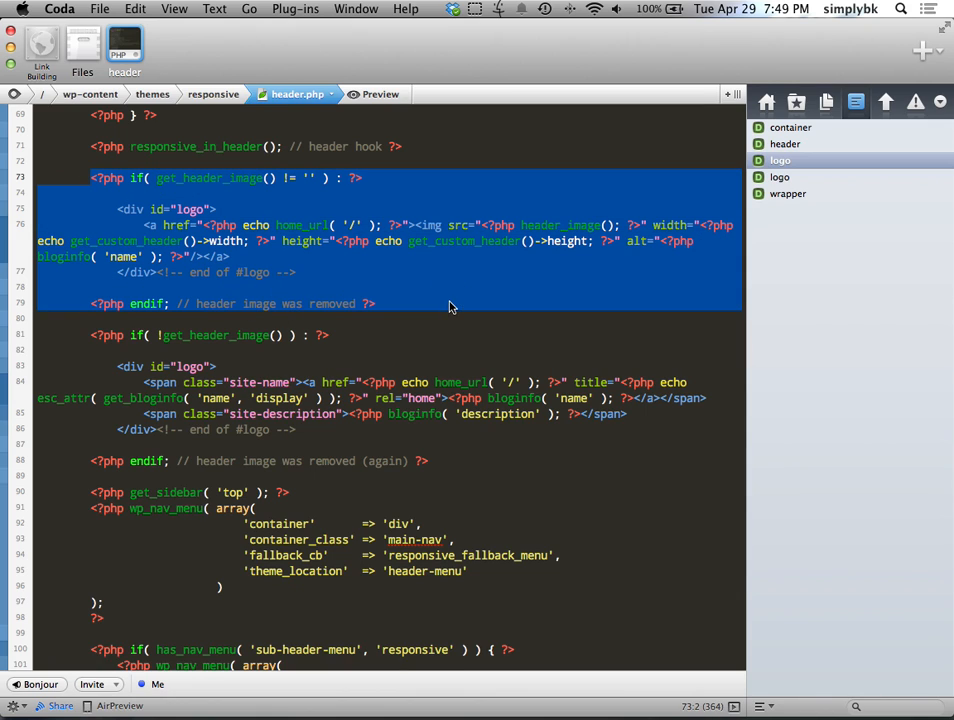
pyautogui.moveTo(92, 338); pyautogui.dragTo(496, 458)
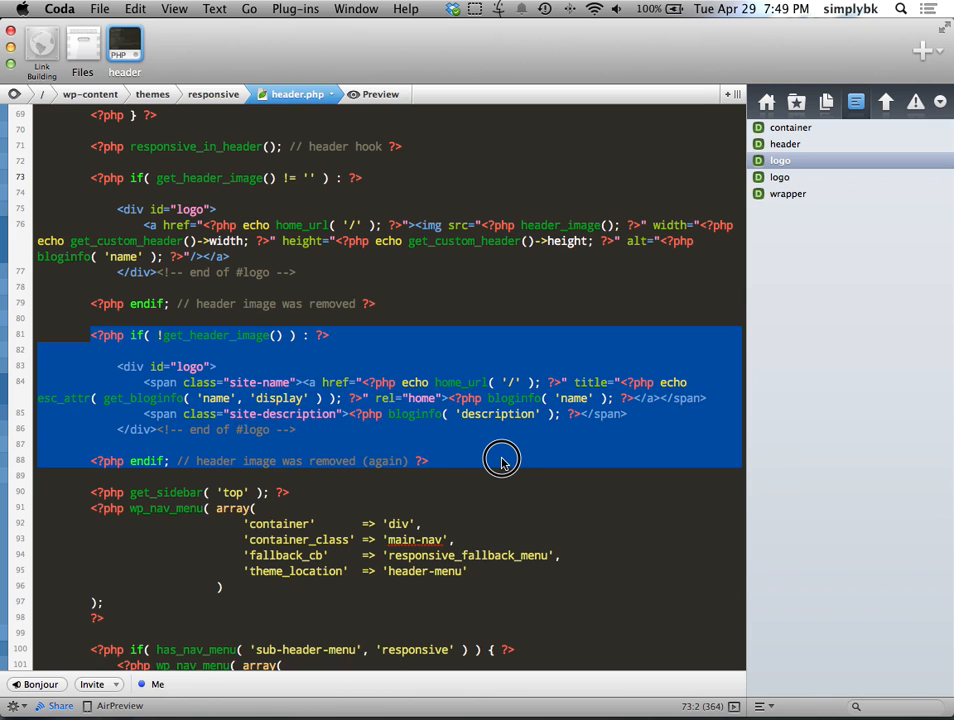
pyautogui.click(488, 449)
# Step: Type 'Test' on line 76 right after the logo image, before </a>
pyautogui.click(257, 241)
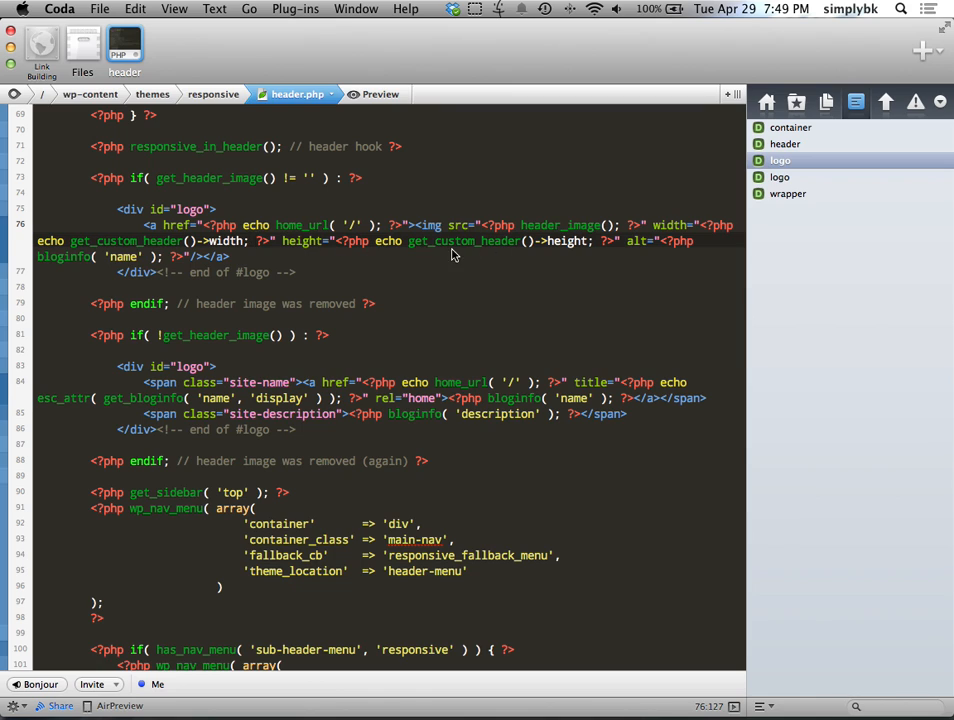
pyautogui.click(203, 257)
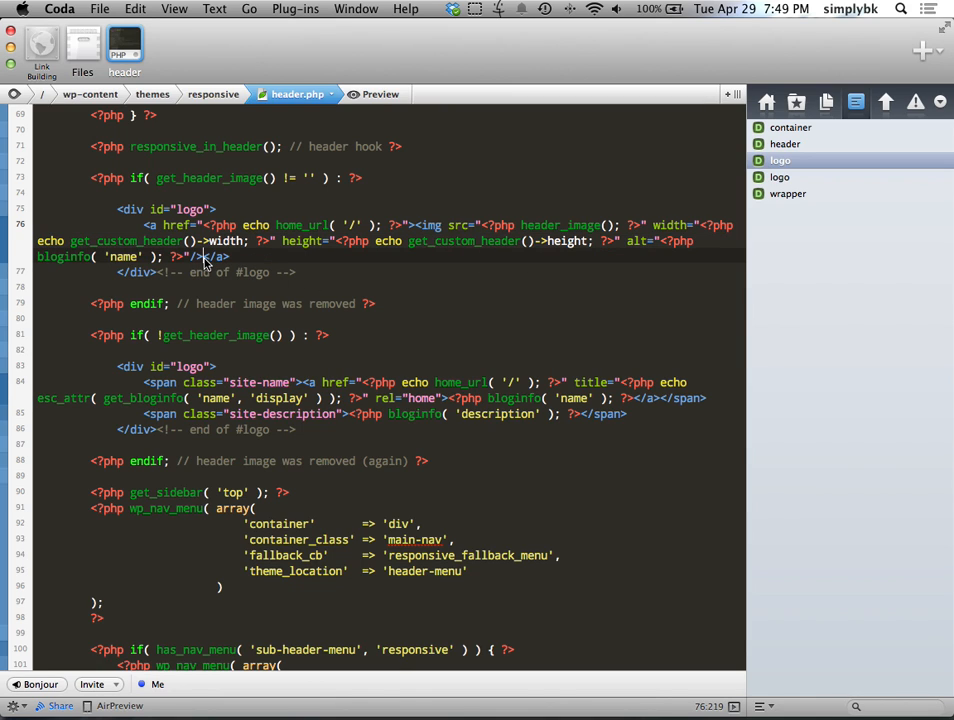
pyautogui.write('Test')
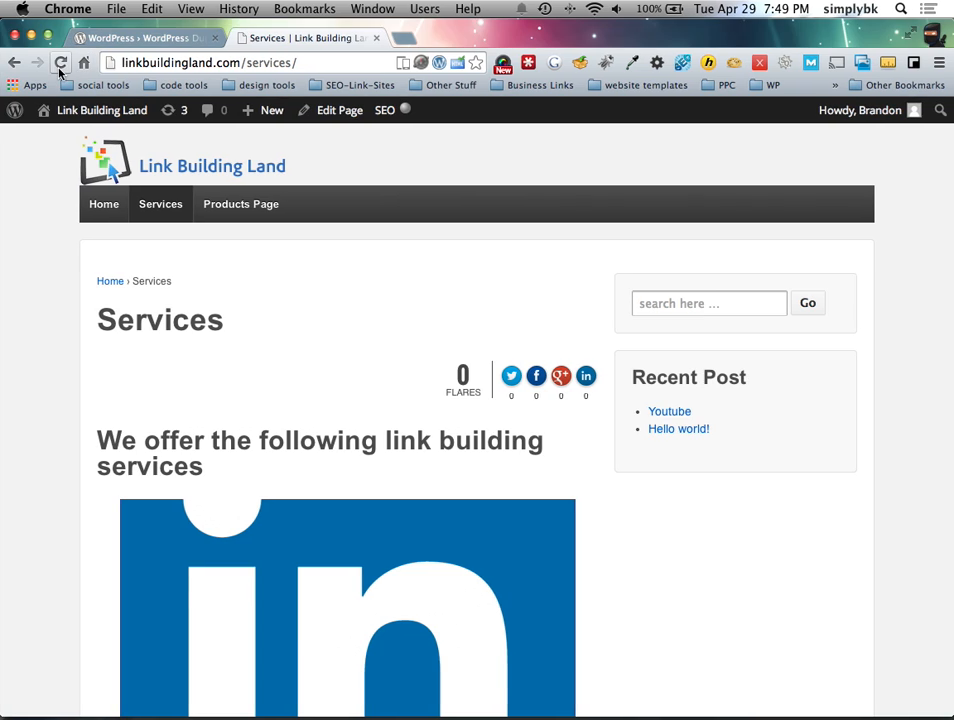
# Step: Reload the Services page to see Test beside the logo, then delete Test from header.php
pyautogui.press('super+r')
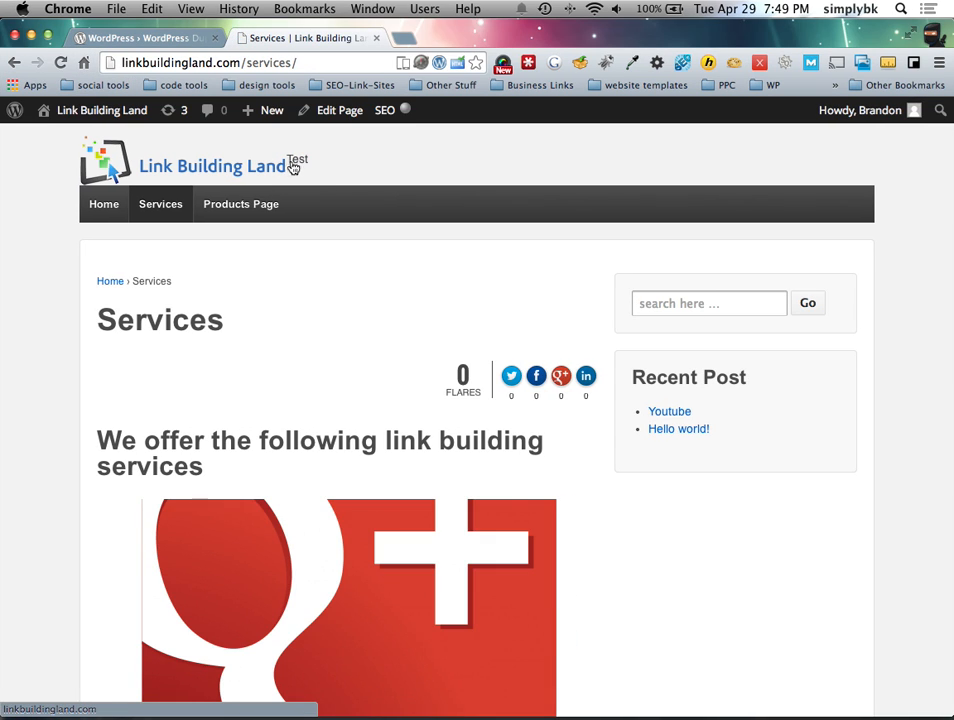
pyautogui.hotkey('ctrl', 'Left')
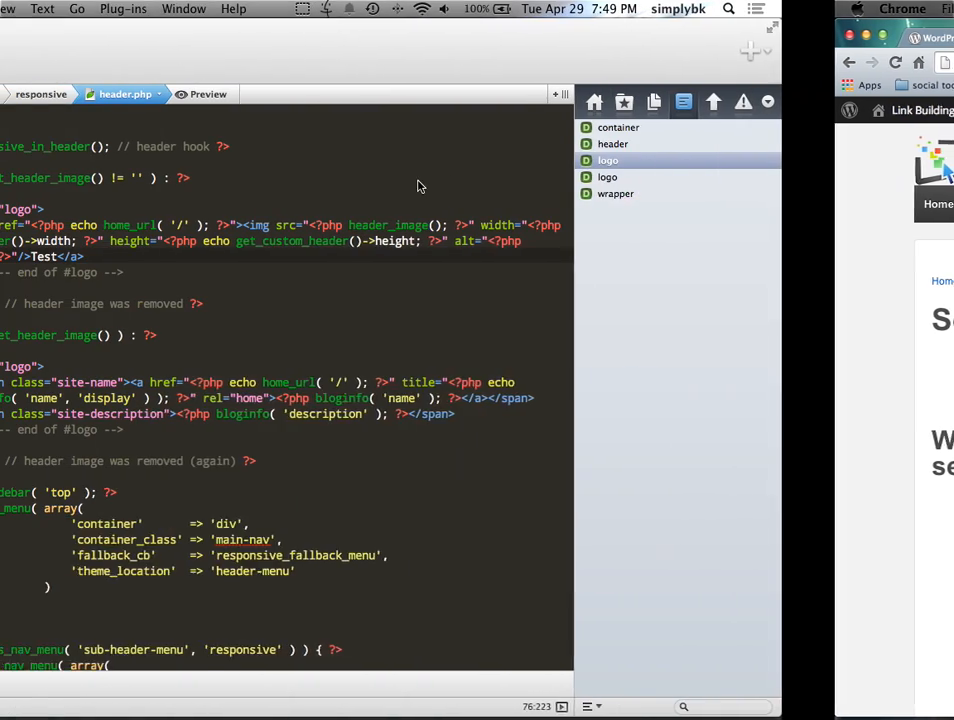
pyautogui.press('BackSpace')
pyautogui.press('BackSpace')
pyautogui.press('BackSpace')
pyautogui.press('BackSpace')
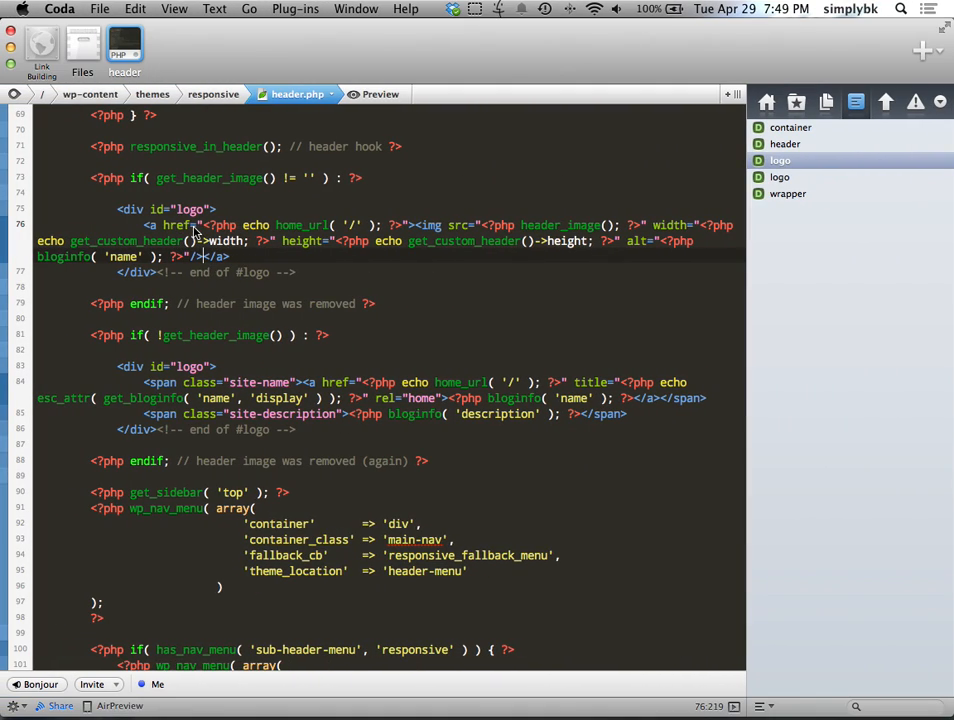
# Step: Reload the Services page again and bring up the logo's context menu
pyautogui.hotkey('ctrl', 'Right')
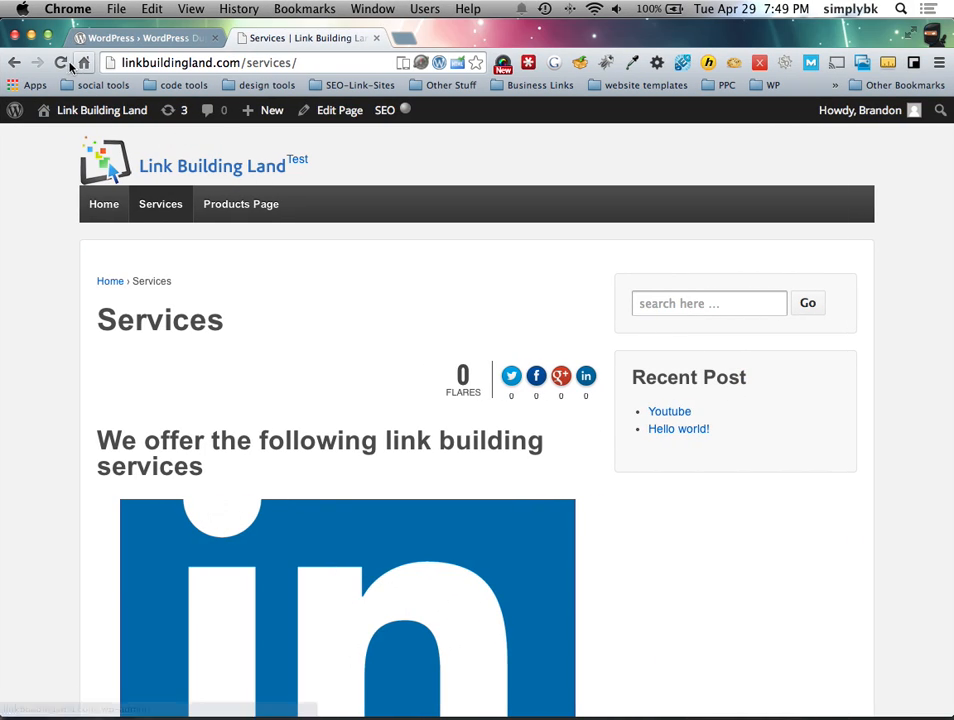
pyautogui.press('super+r')
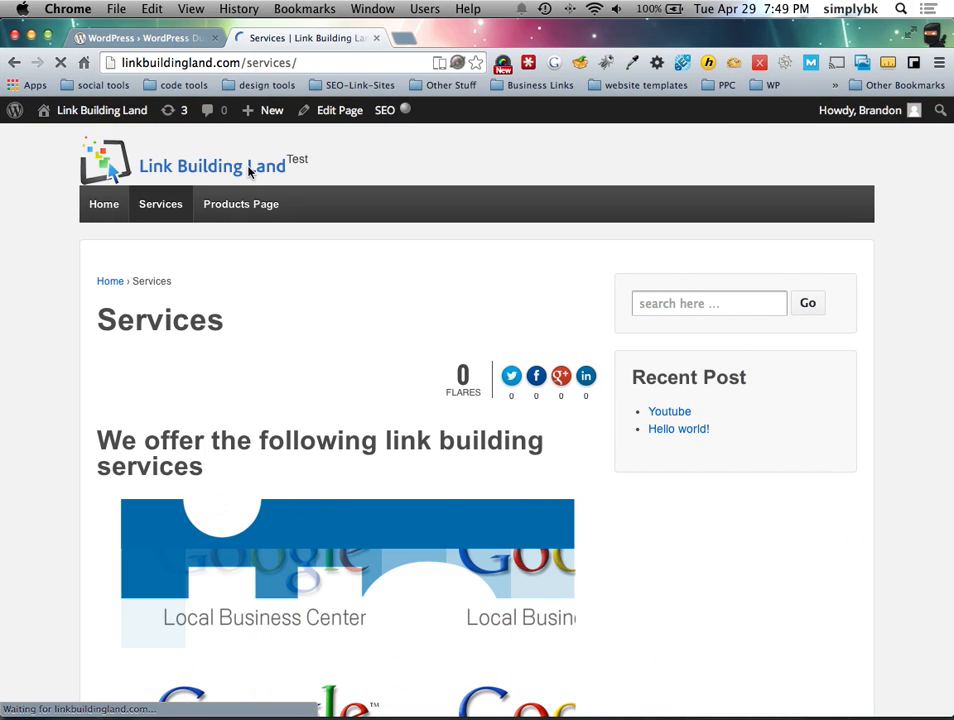
pyautogui.rightClick(250, 166)
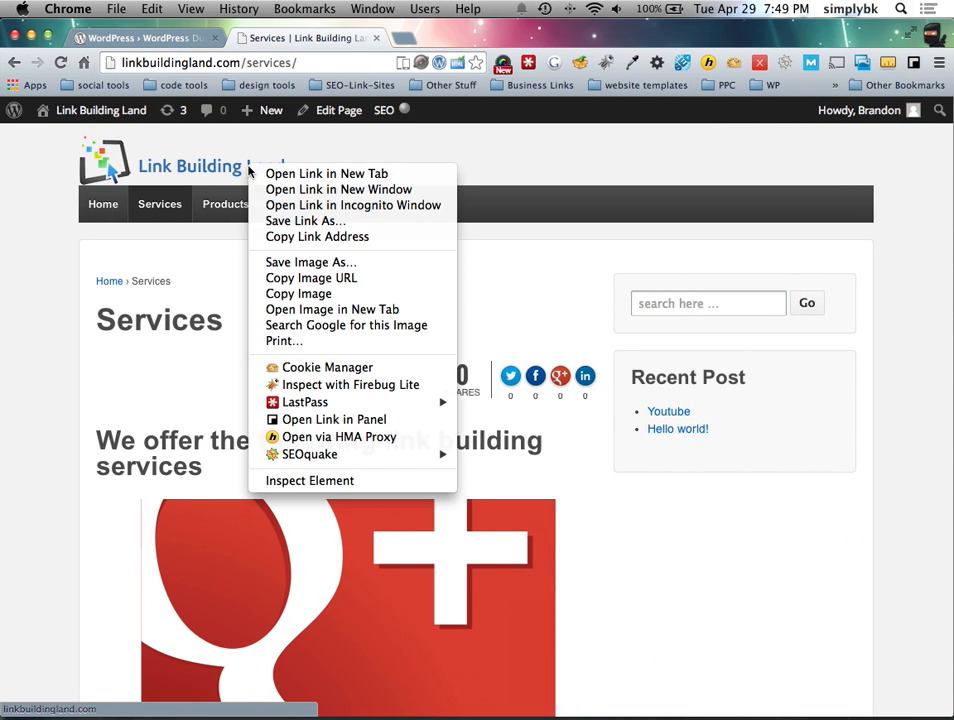
# Step: Inspect the logo as cropped-logo.png in div#logo, then review the matching logo div lines 75–77 in header.php
pyautogui.click(286, 482)
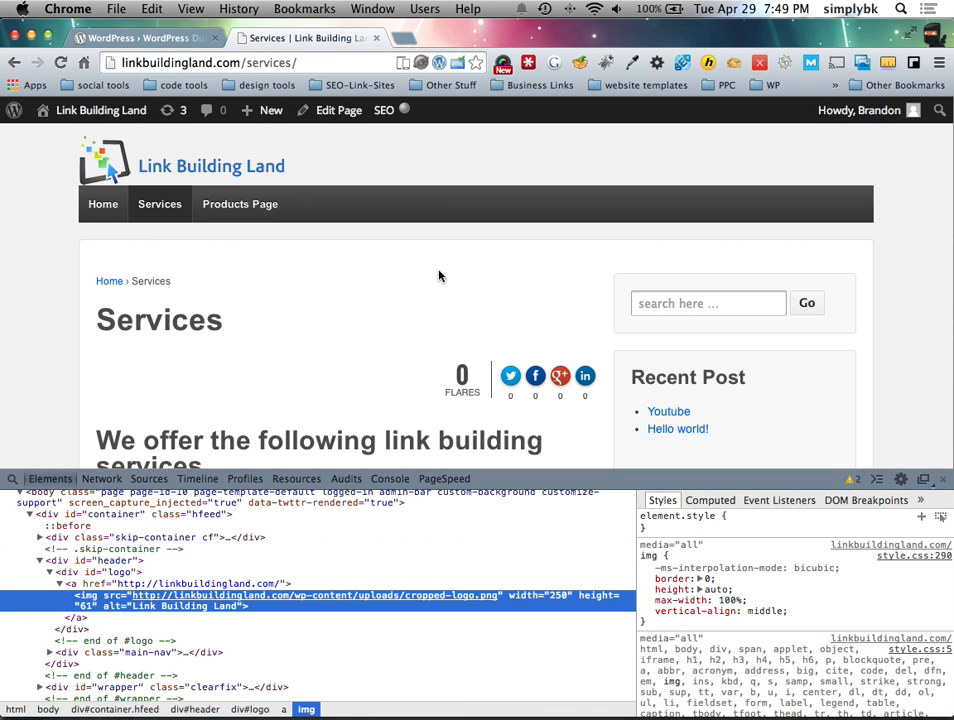
pyautogui.hotkey('ctrl', 'Left')
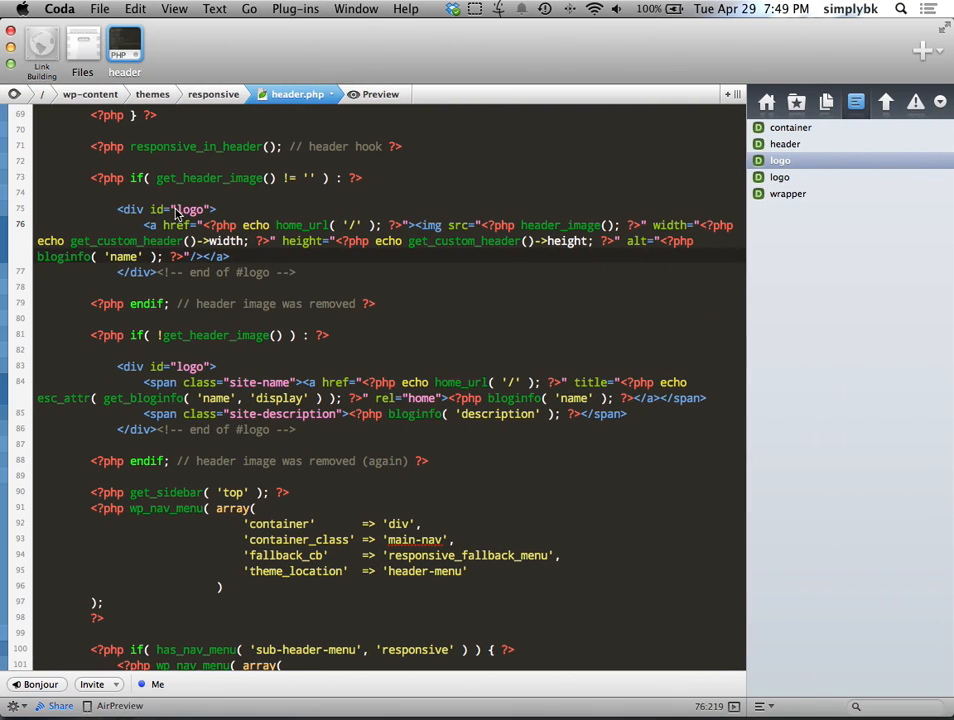
pyautogui.click(213, 228)
pyautogui.moveTo(116, 208); pyautogui.dragTo(300, 270)
pyautogui.click(312, 278)
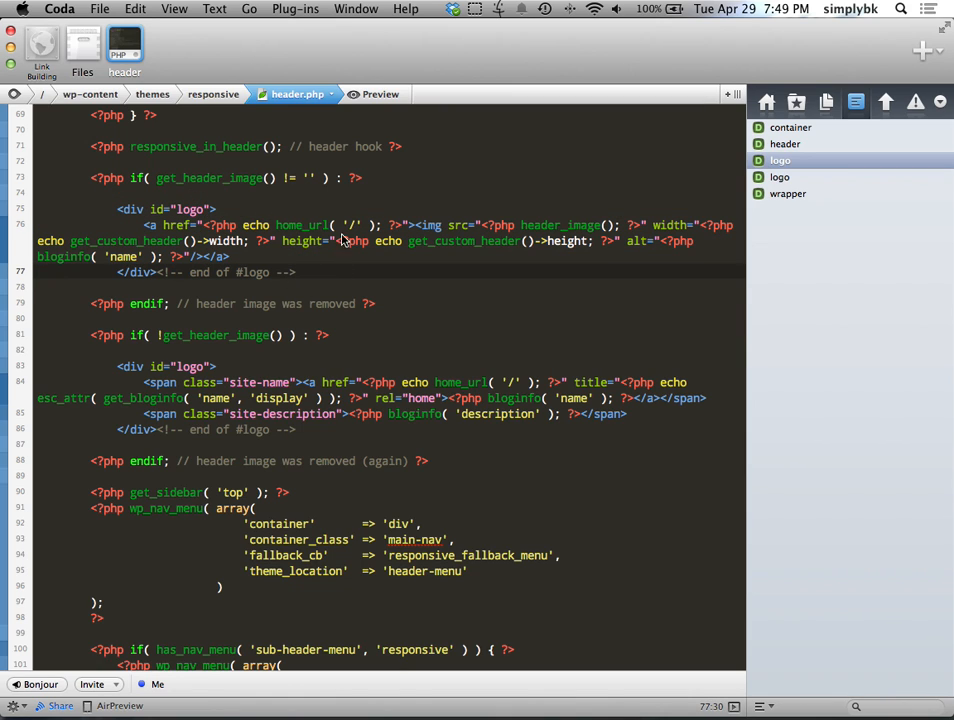
# Step: Browse the responsive theme's file list in Coda and locate footer.php
pyautogui.click(82, 45)
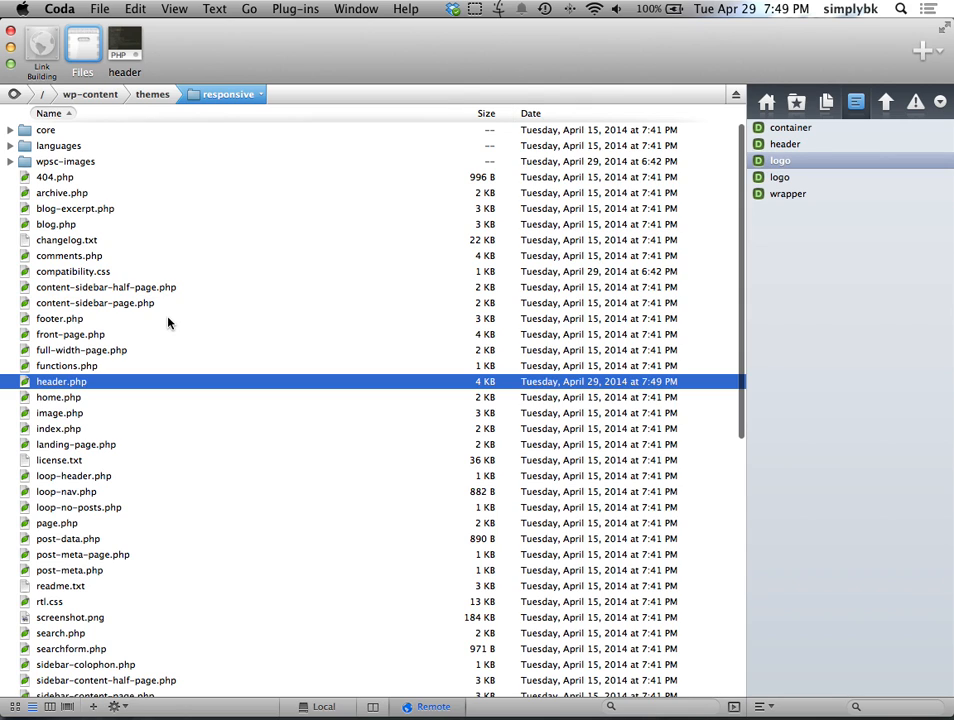
pyautogui.scroll(-2, 160, 326)
pyautogui.scroll(-2, 160, 328)
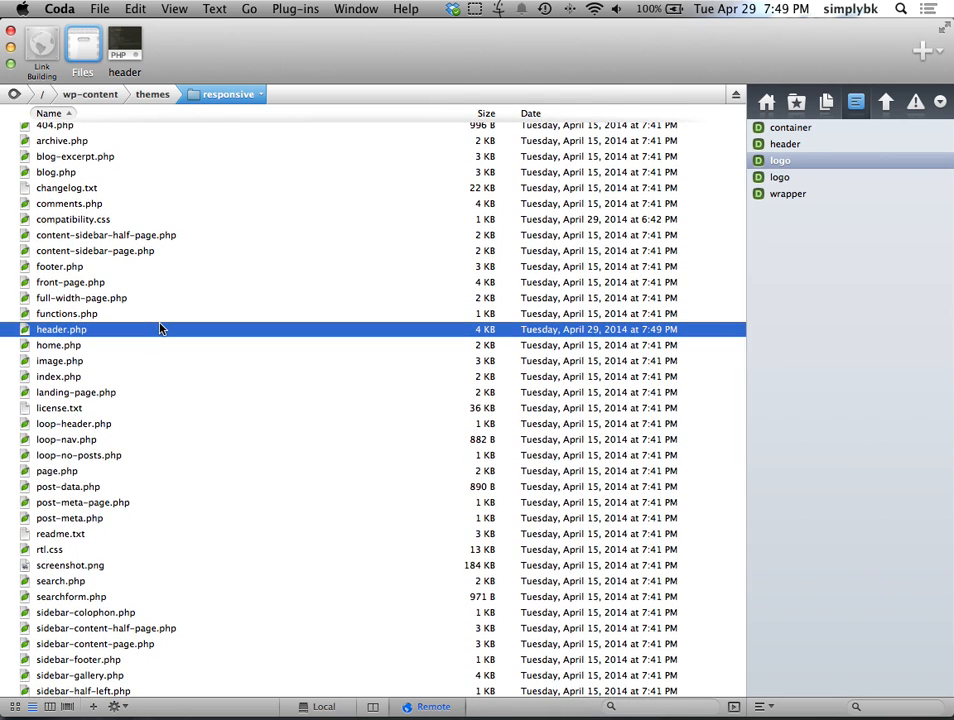
pyautogui.scroll(1, 160, 328)
pyautogui.scroll(-2, 160, 328)
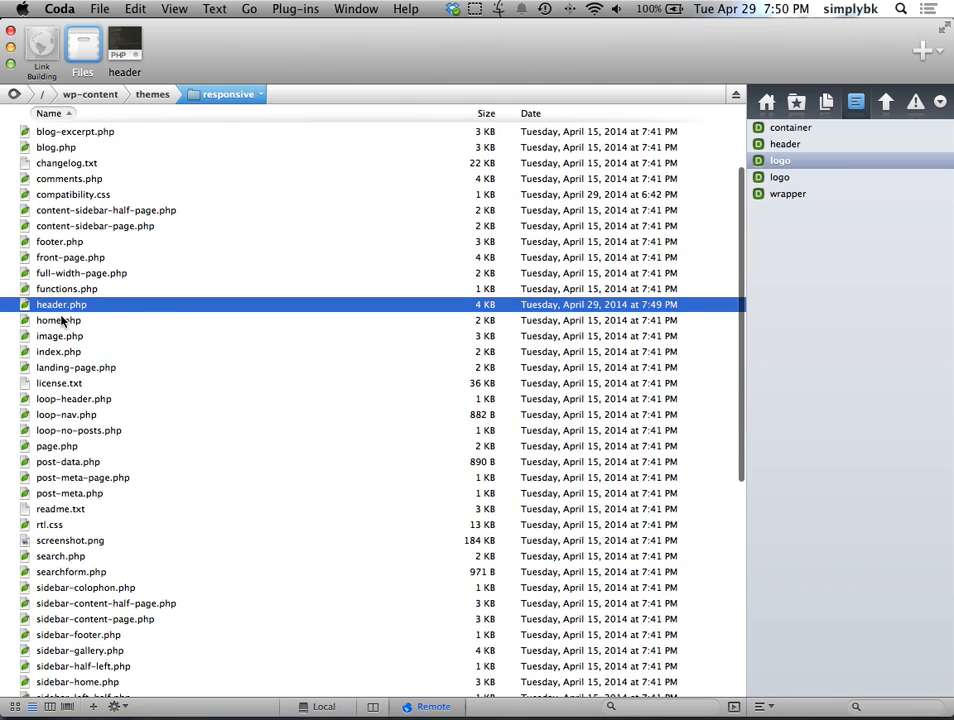
pyautogui.click(55, 276)
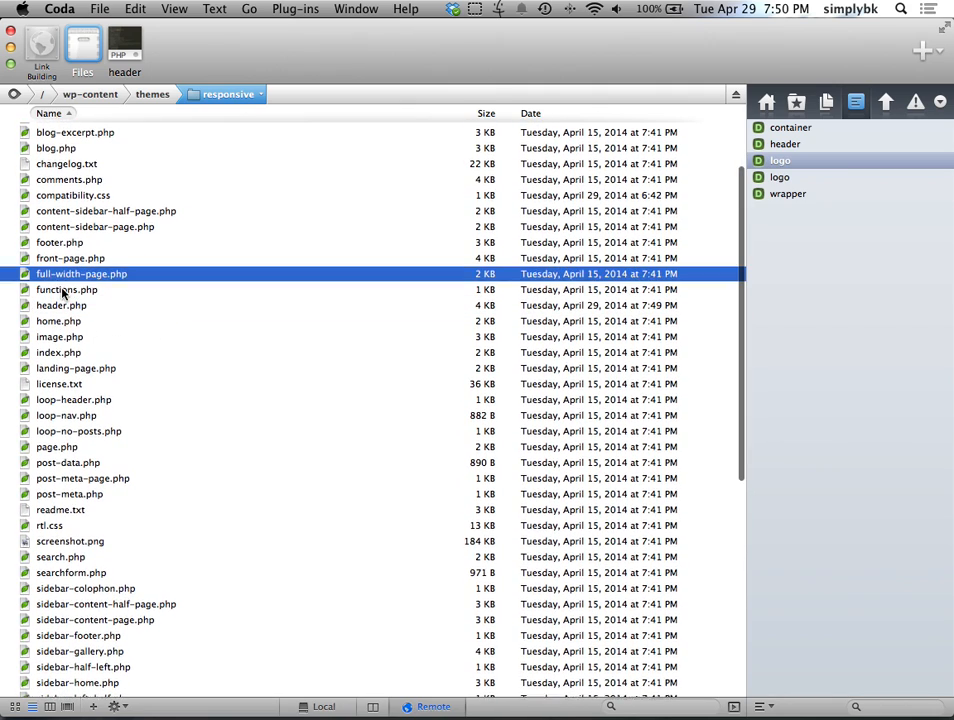
pyautogui.scroll(2, 70, 300)
pyautogui.click(70, 289)
pyautogui.scroll(2, 71, 300)
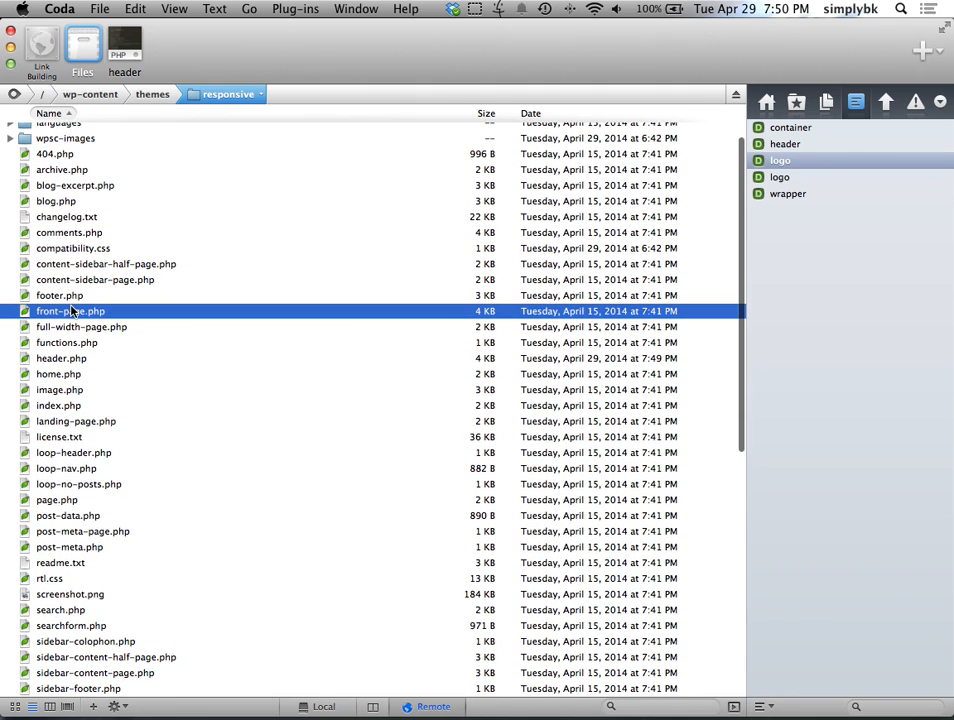
pyautogui.click(56, 297)
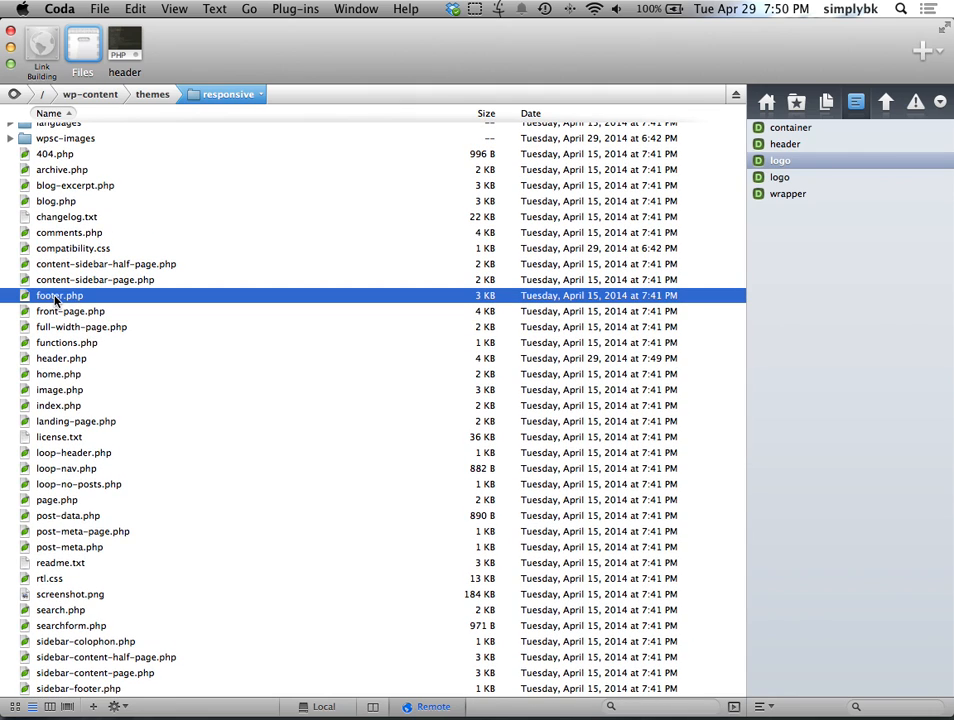
# Step: Check the 'Responsive Theme powered by WordPress' footer credit in Chrome with DevTools closed, then return to Coda
pyautogui.hotkey('ctrl', 'Right')
pyautogui.scroll(-10, 150, 336)
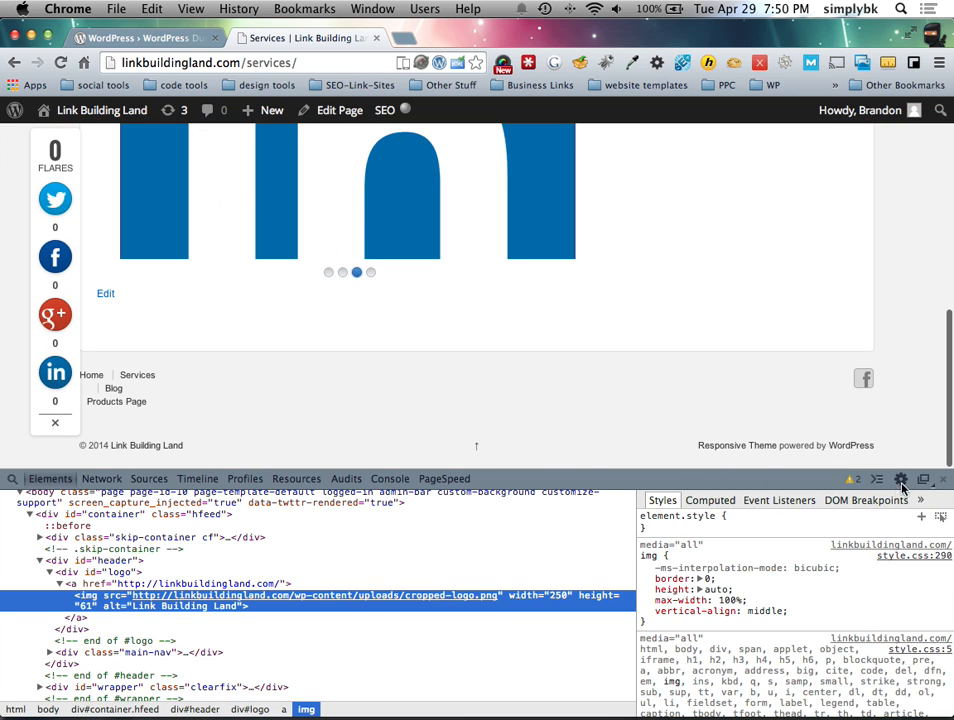
pyautogui.click(941, 480)
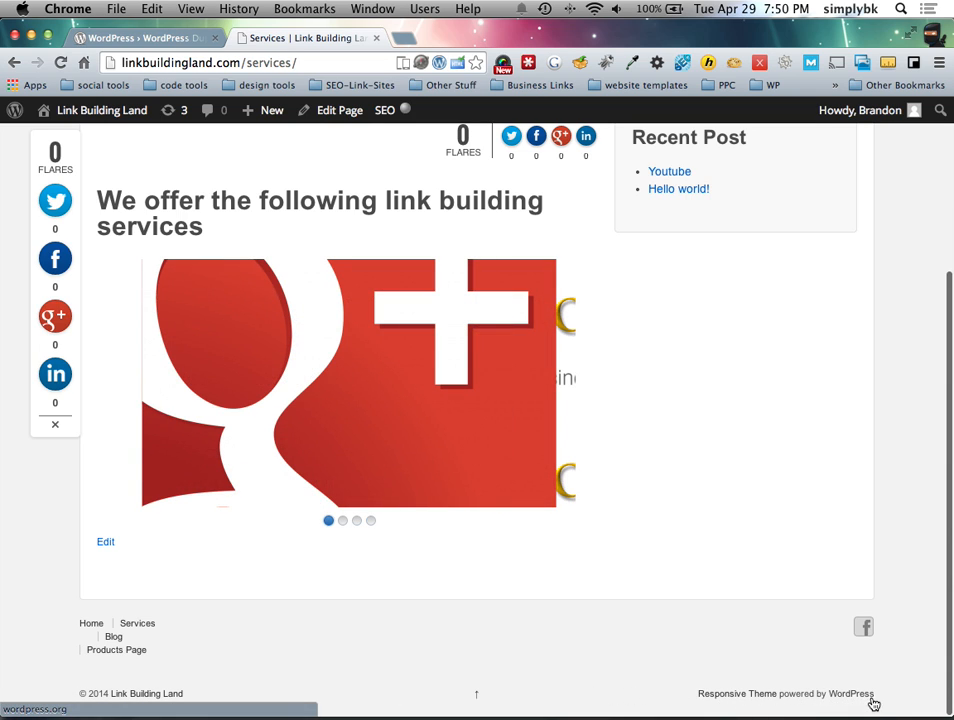
pyautogui.hotkey('ctrl', 'Left')
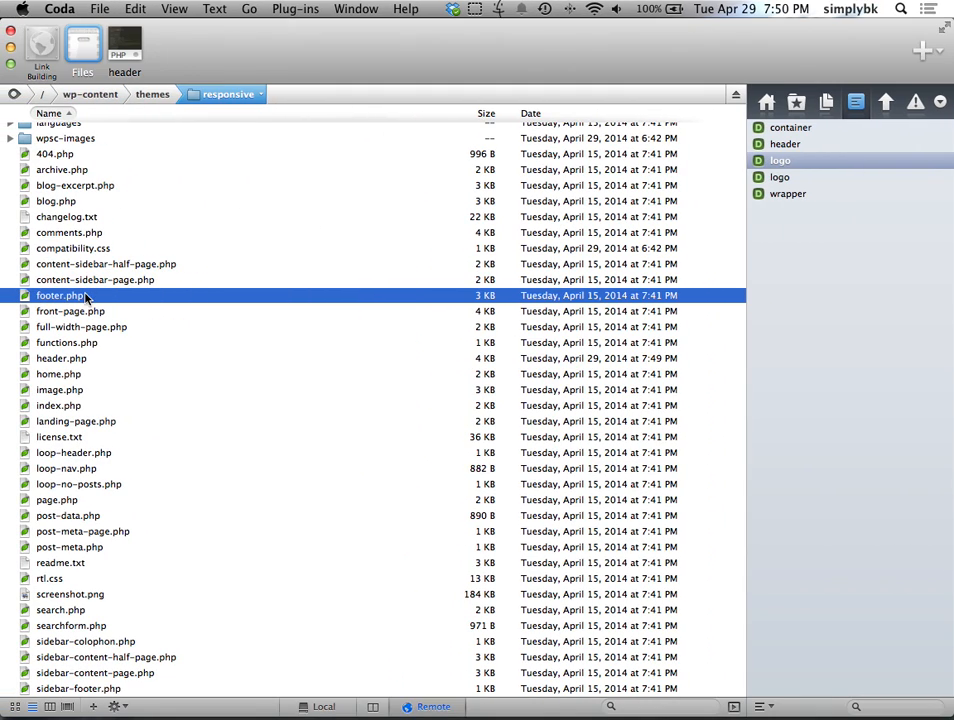
# Step: In footer.php, replace lines 77–80 with 'Theme Created by' and a Generation Labs link to generationlabs.com, target _blank
pyautogui.doubleClick(96, 297)
pyautogui.scroll(-7, 300, 300)
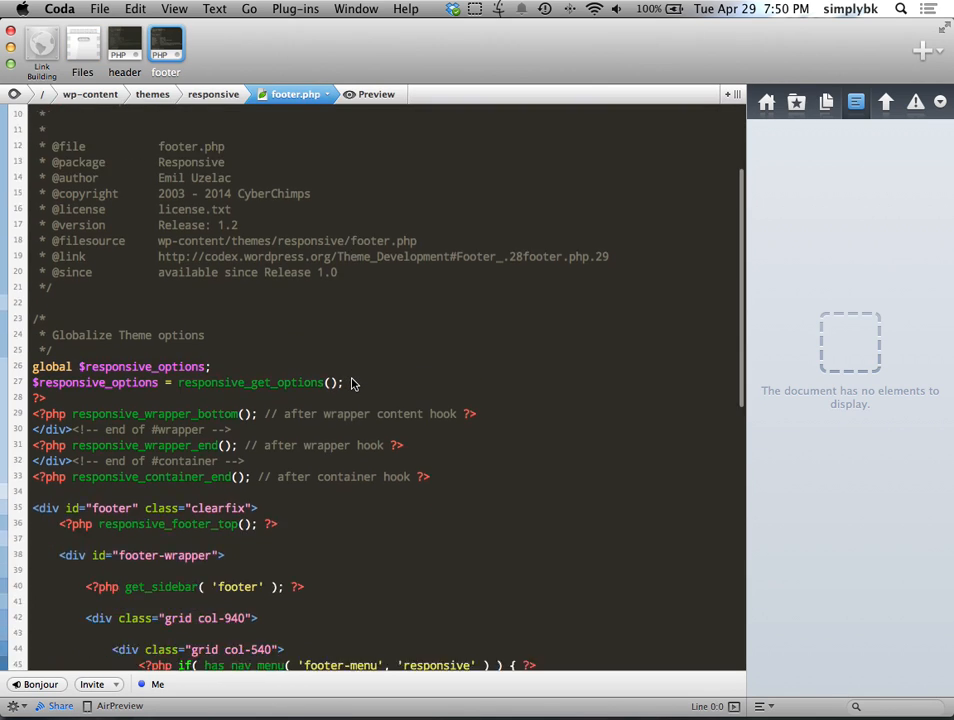
pyautogui.scroll(-14, 325, 384)
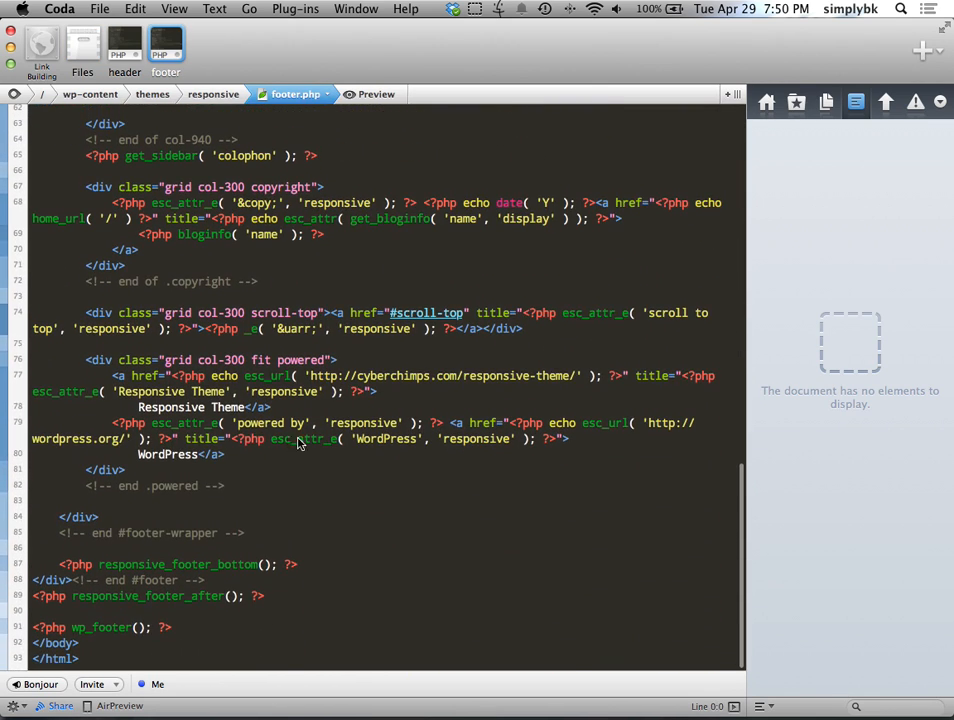
pyautogui.moveTo(226, 456); pyautogui.dragTo(112, 378)
pyautogui.scroll(1, 267, 474)
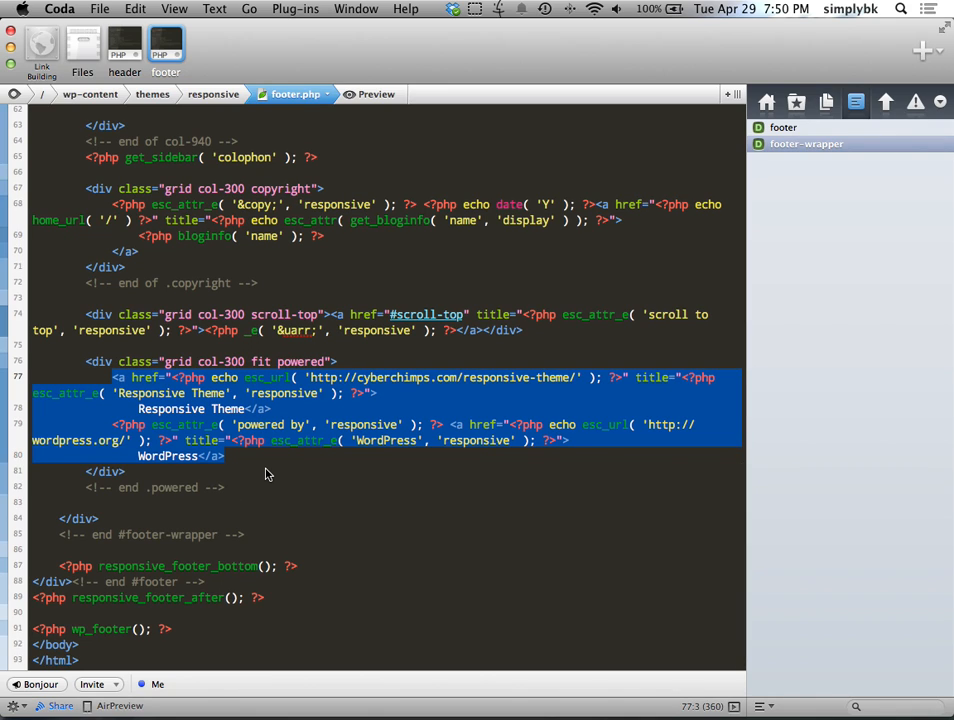
pyautogui.write('Theme')
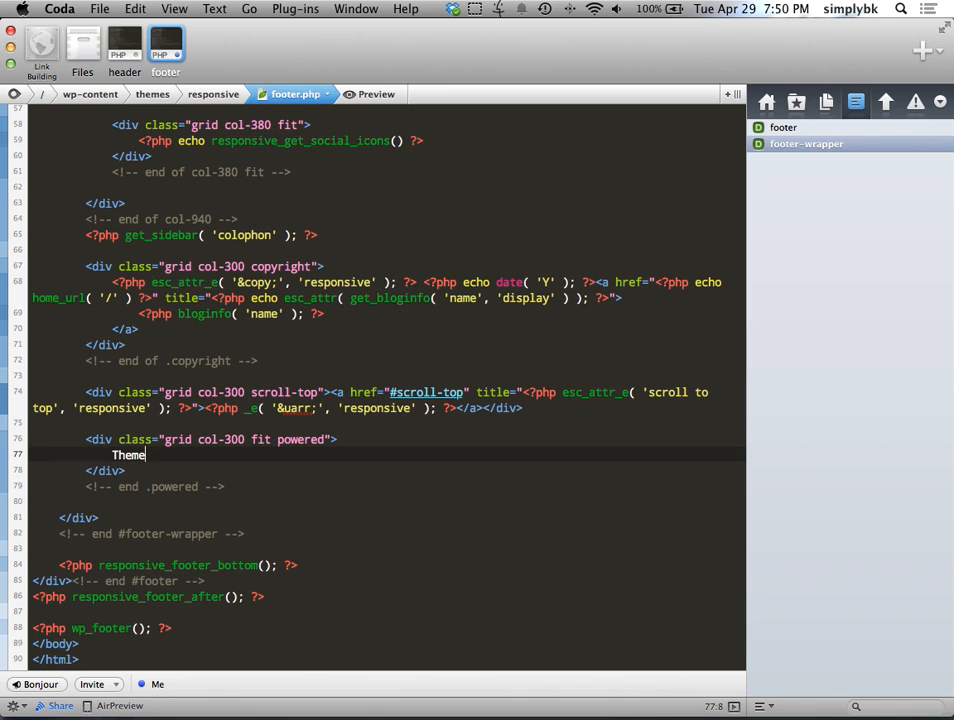
pyautogui.write(' Created by <ah')
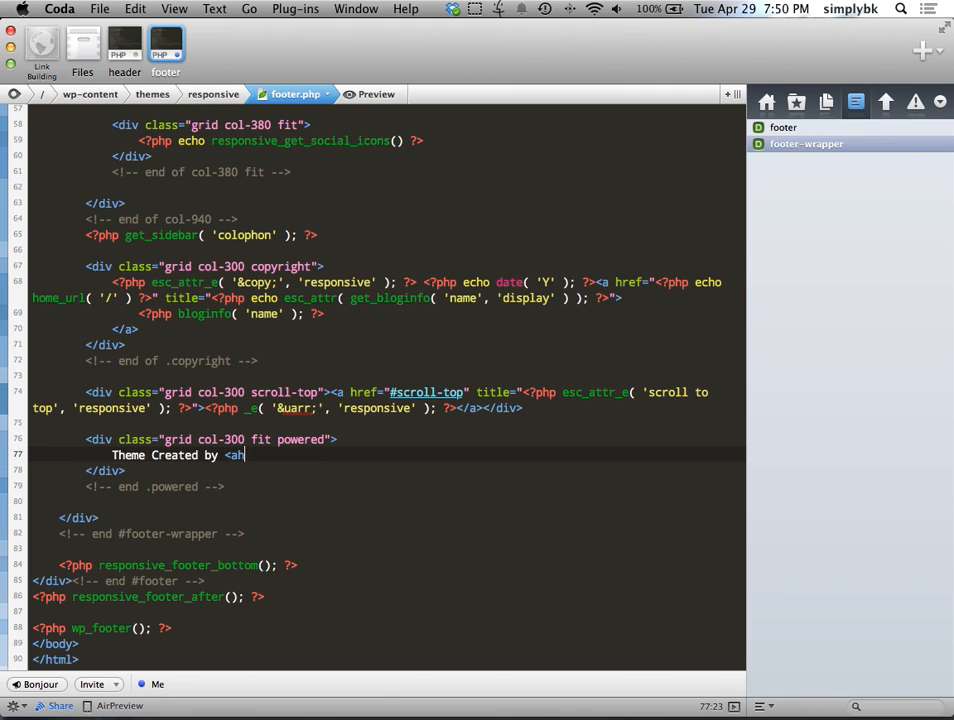
pyautogui.press('BackSpace')
pyautogui.write('href="')
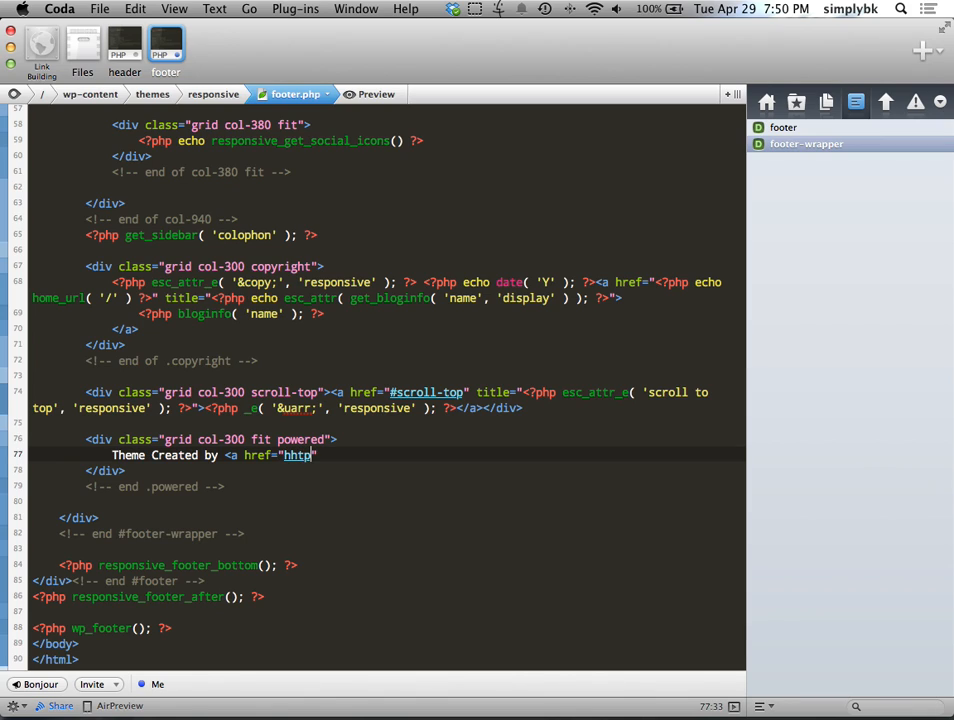
pyautogui.write('http://generationlabs.com"')
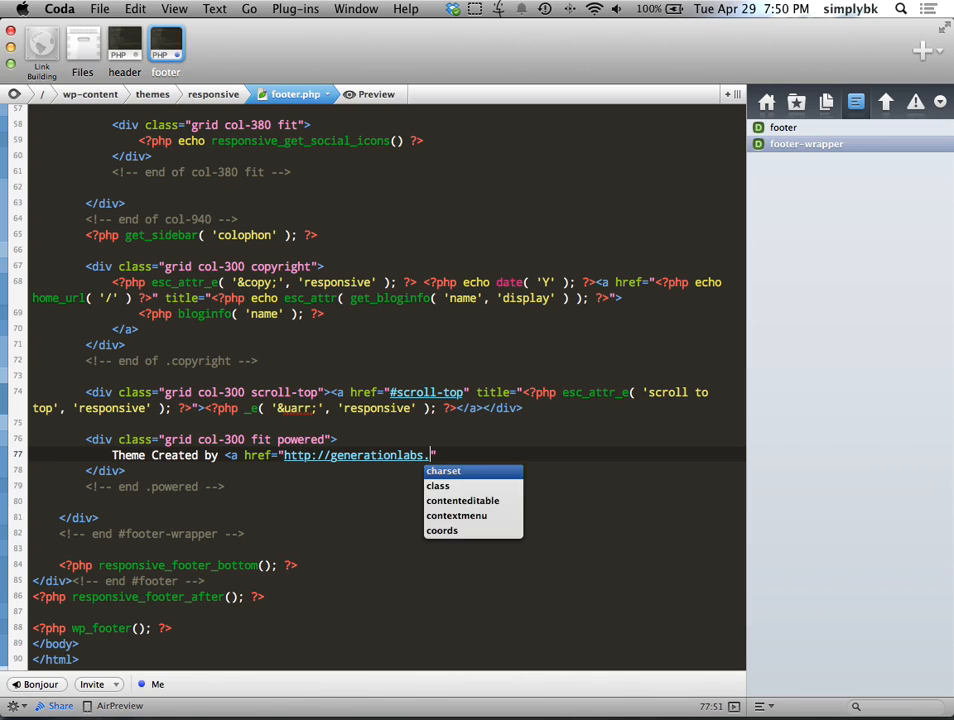
pyautogui.write(' target="')
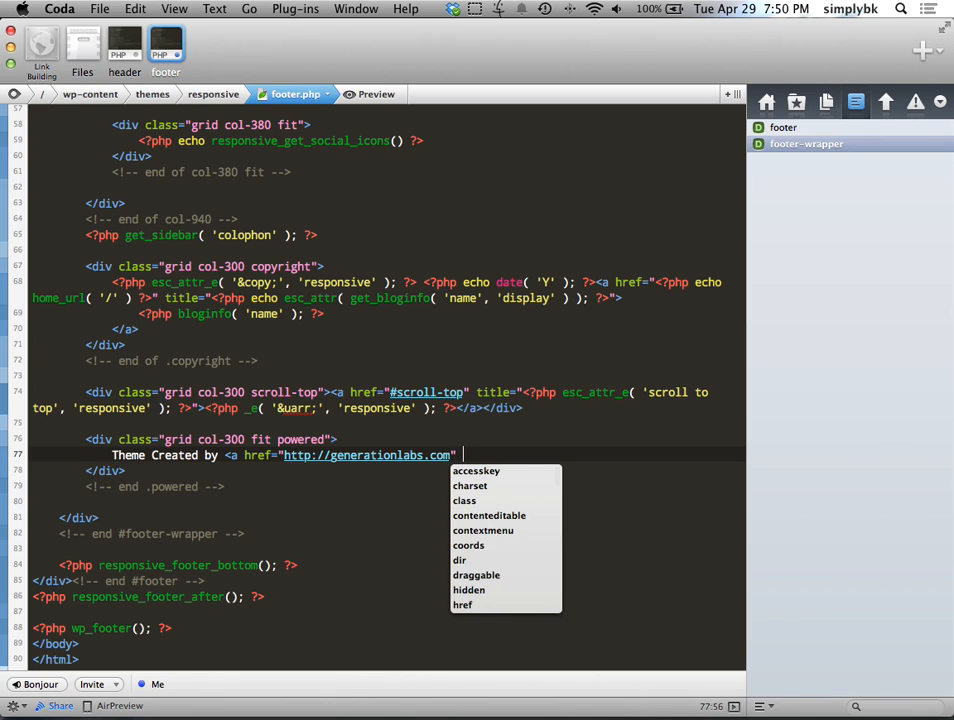
pyautogui.press('Return')
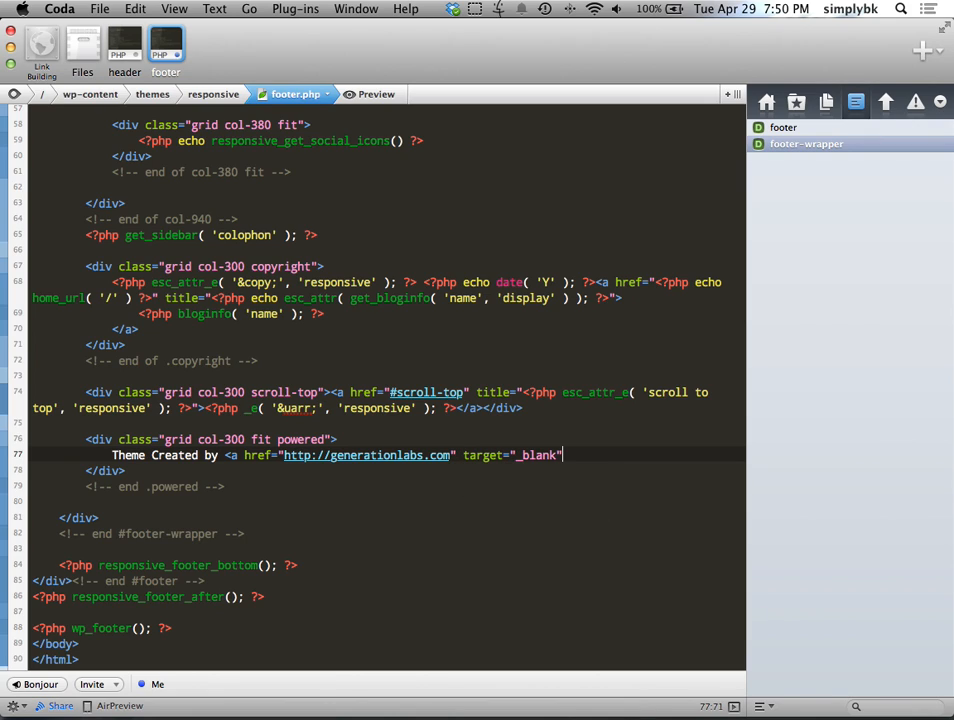
pyautogui.write('></a>')
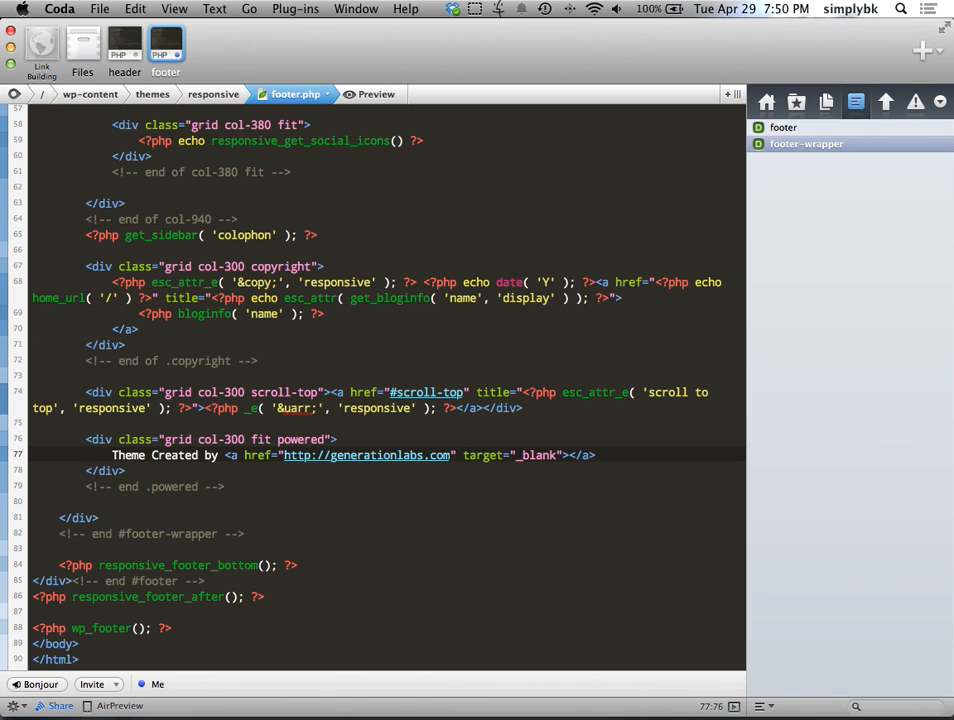
pyautogui.write('Generation Labs')
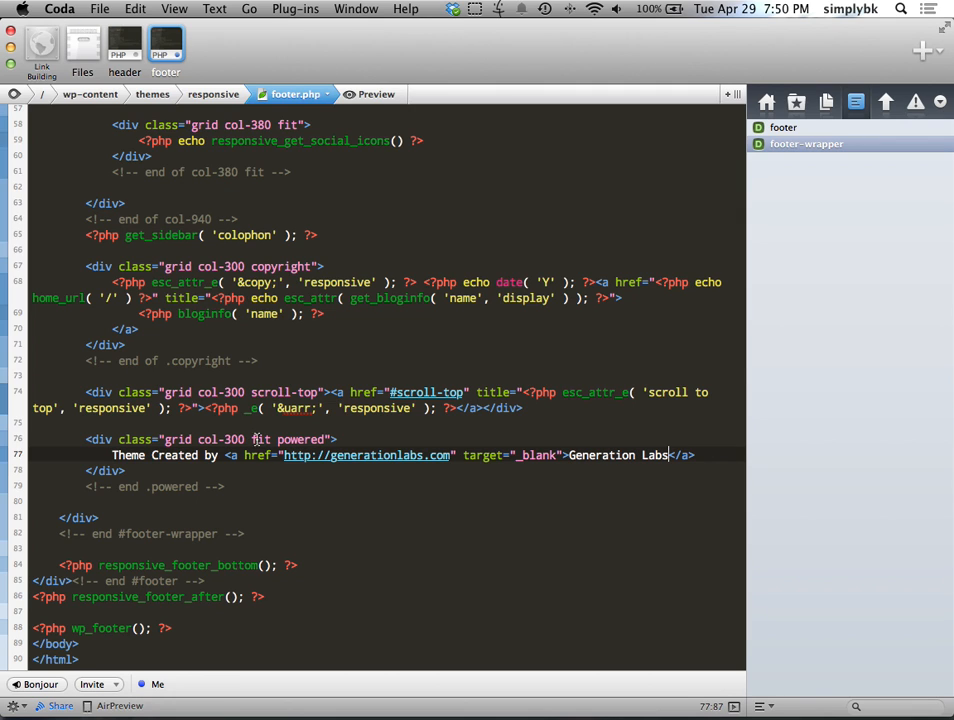
pyautogui.hotkey('ctrl', 'Right')
# Step: Reload the Services page, verify the 'Theme Created by Generation Labs' footer, and test its new-tab link
pyautogui.click(70, 61)
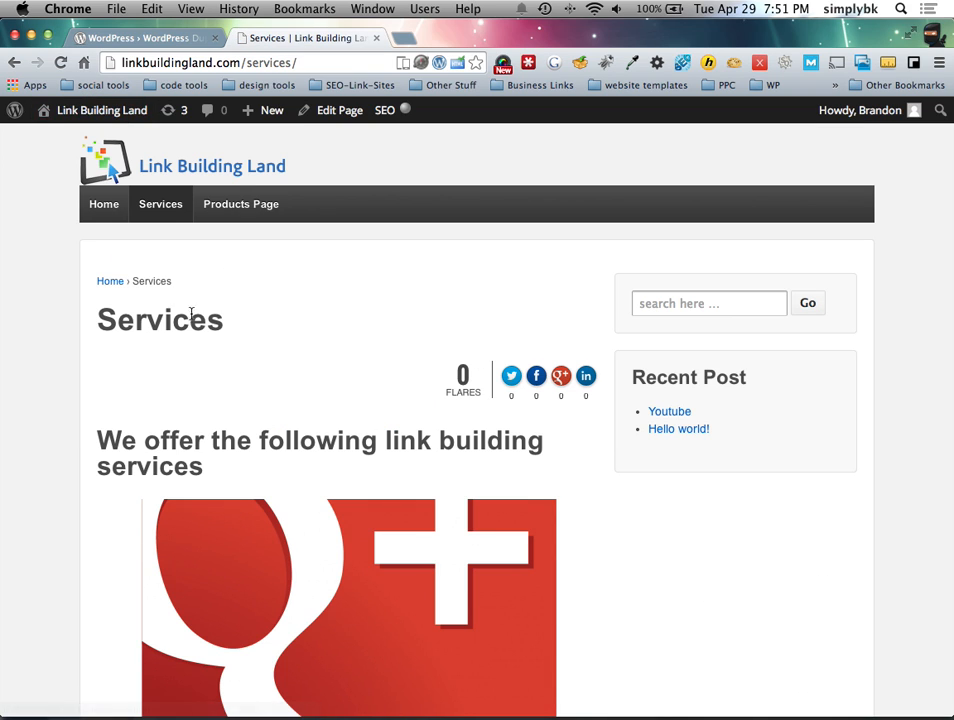
pyautogui.click(60, 62)
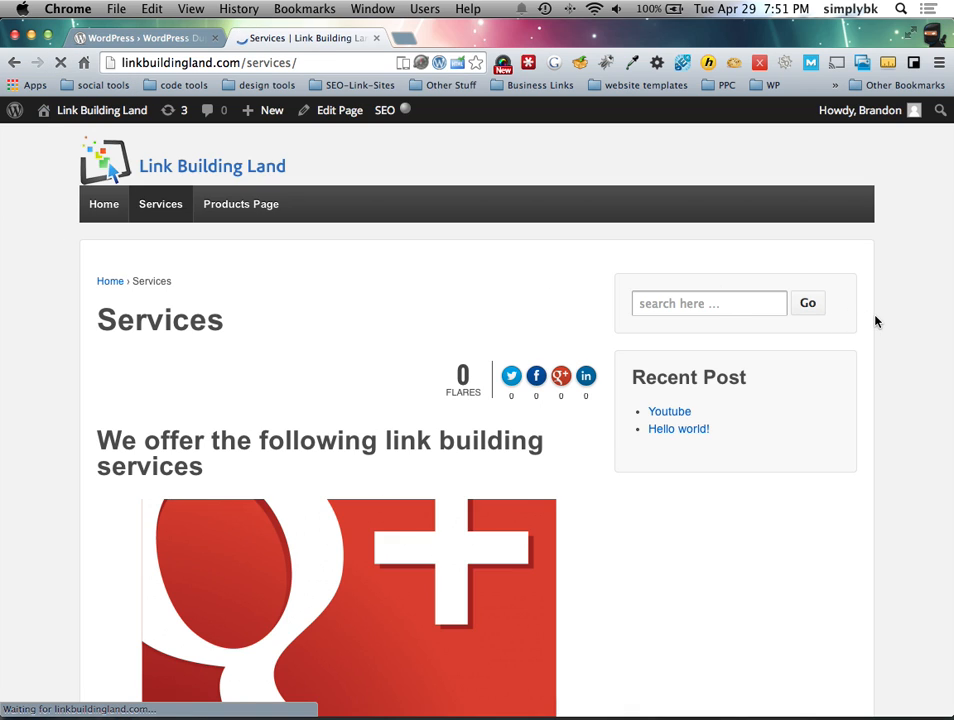
pyautogui.scroll(-5, 873, 322)
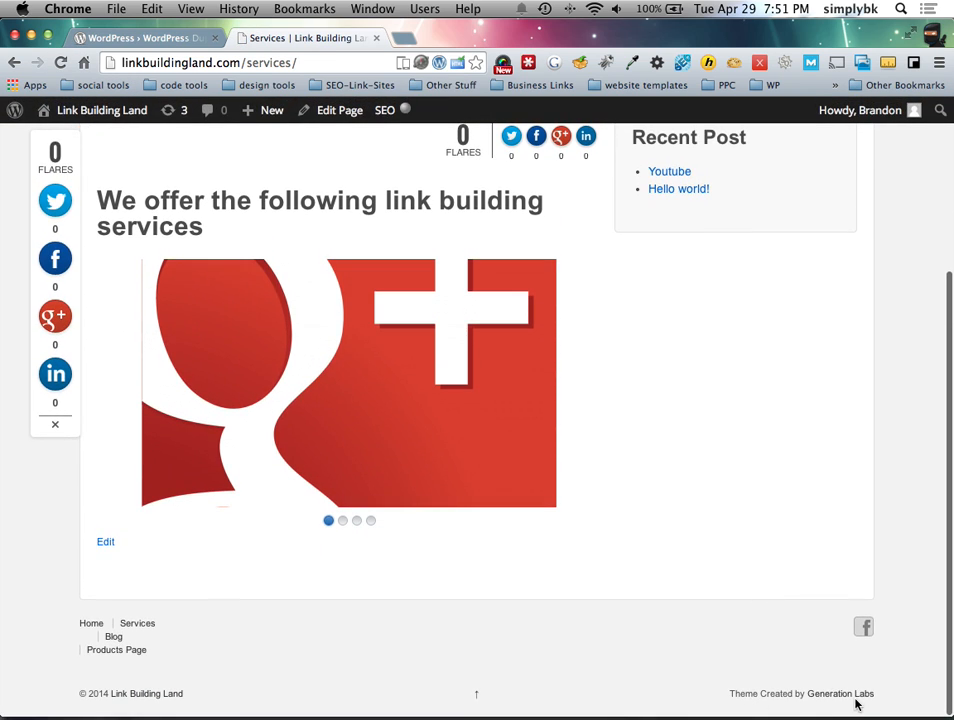
pyautogui.click(853, 699)
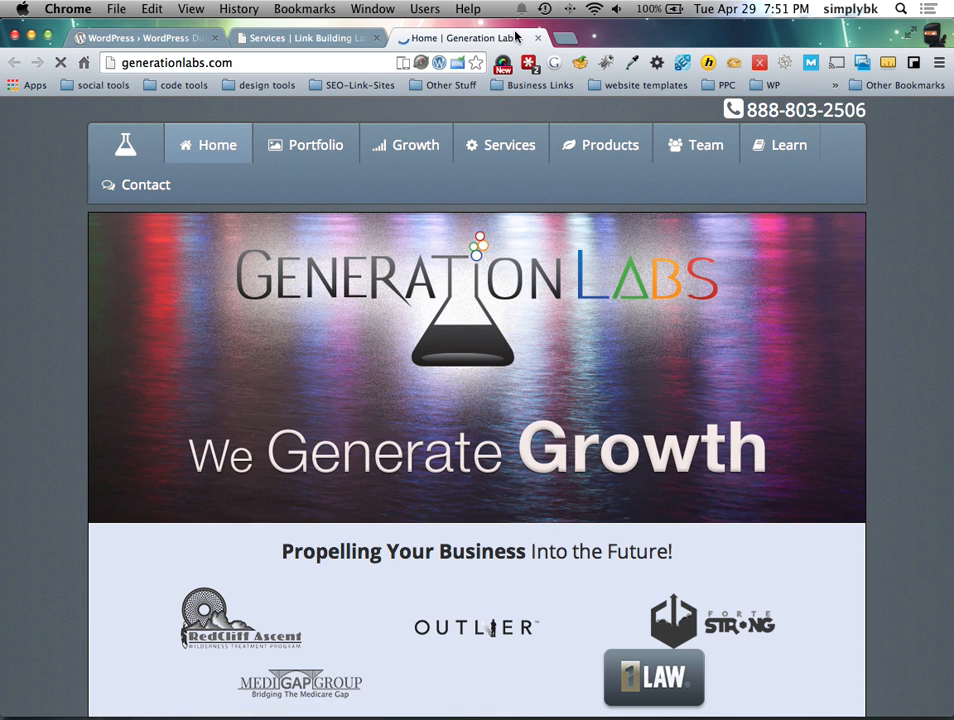
pyautogui.click(536, 38)
pyautogui.scroll(5, 617, 330)
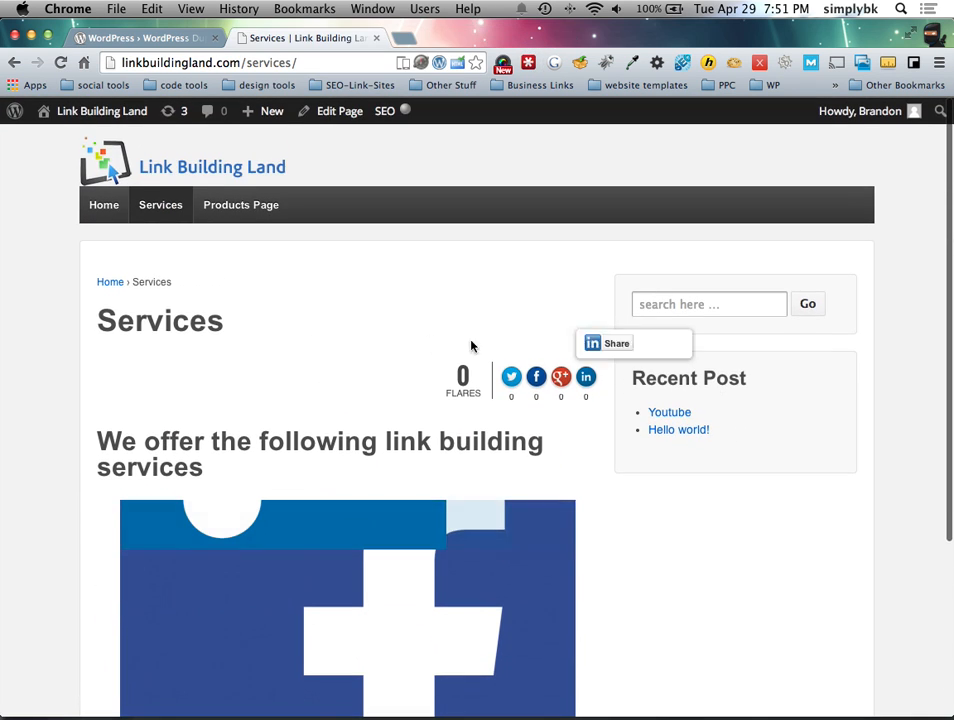
pyautogui.scroll(-5, 407, 313)
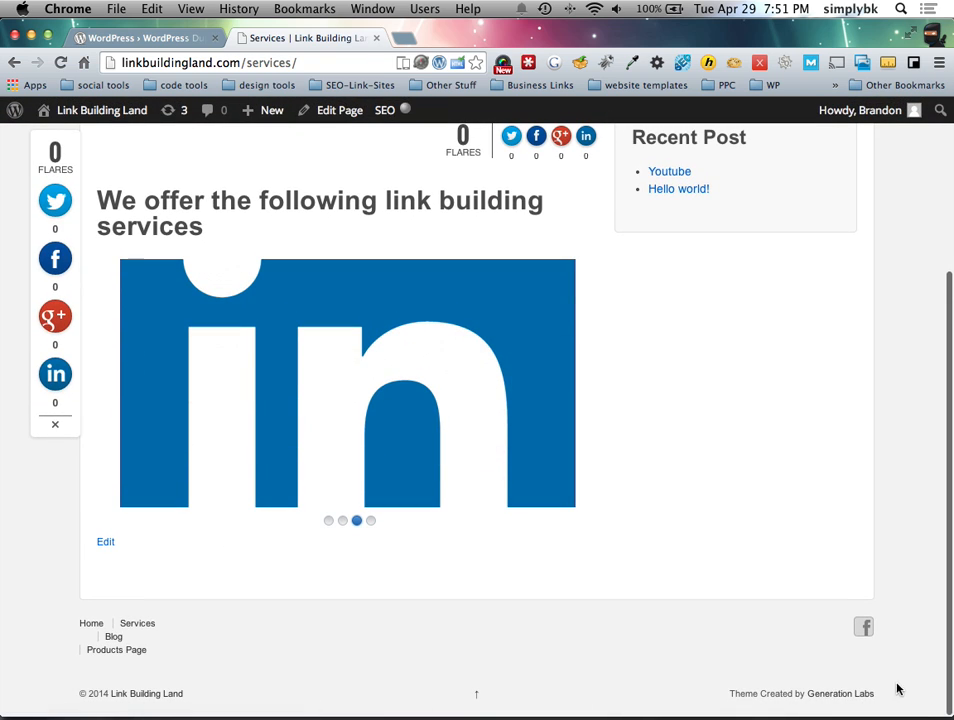
pyautogui.scroll(5, 700, 400)
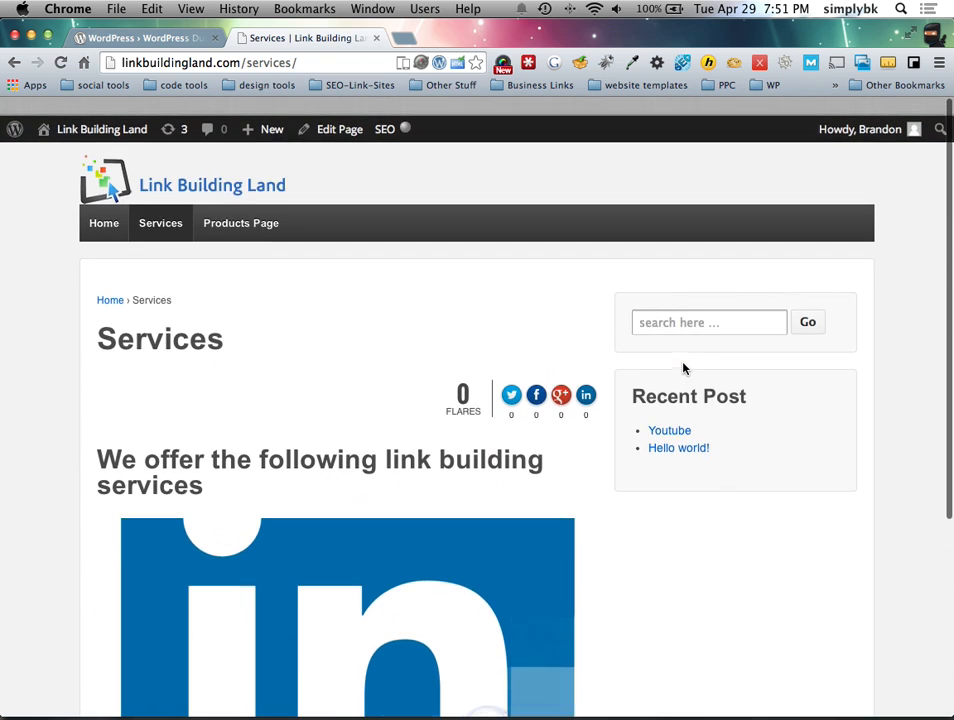
pyautogui.scroll(-5, 517, 381)
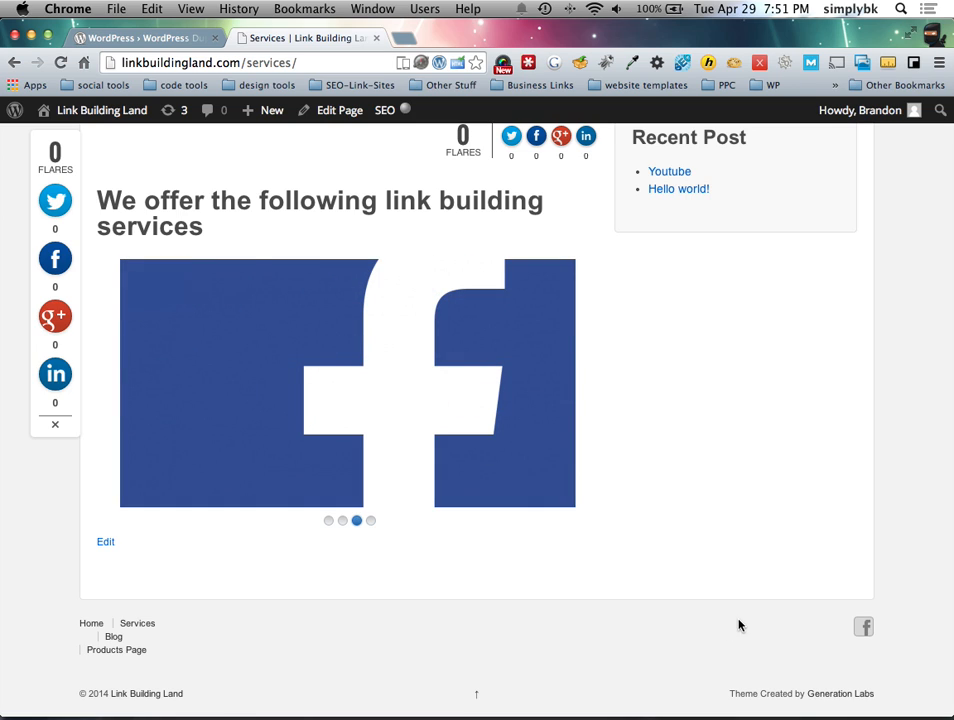
pyautogui.hotkey('ctrl', 'Left')
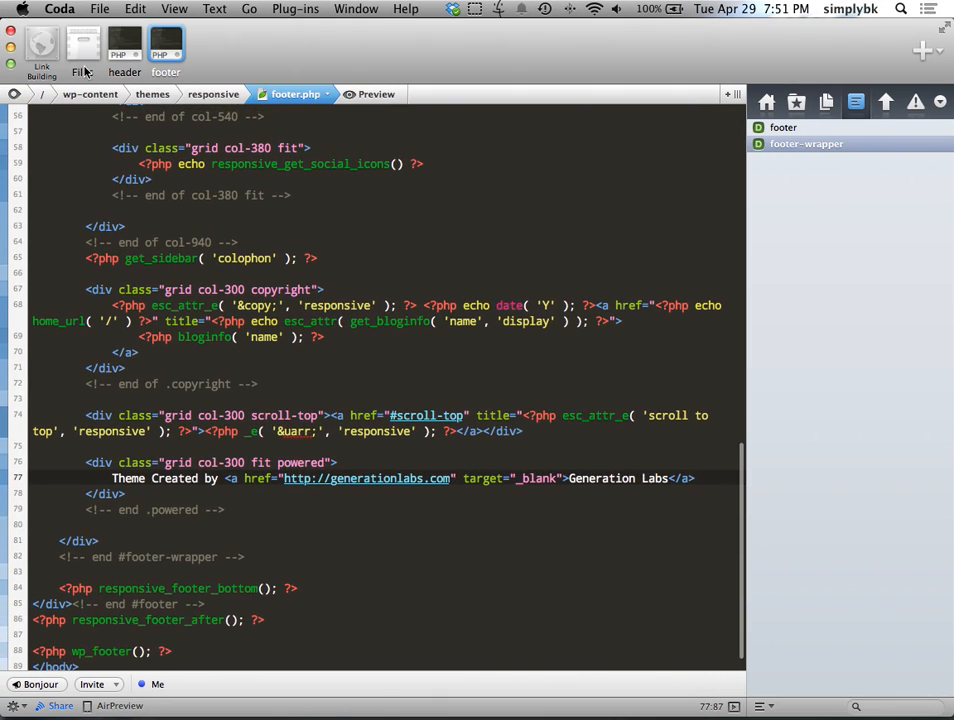
pyautogui.click(213, 94)
pyautogui.hotkey('ctrl', 'Right')
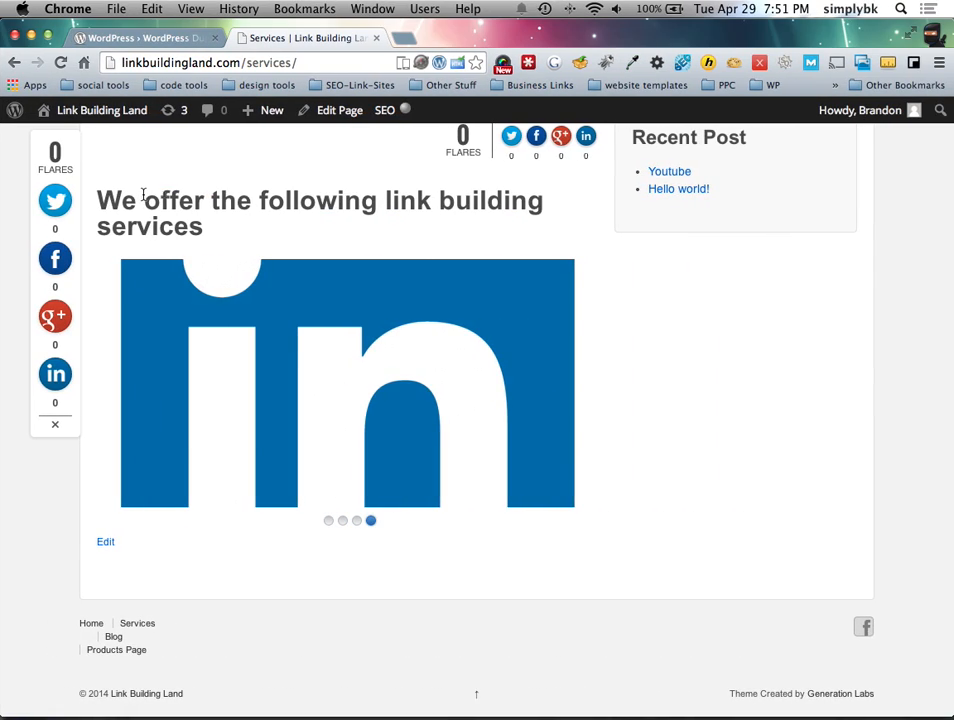
pyautogui.click(152, 38)
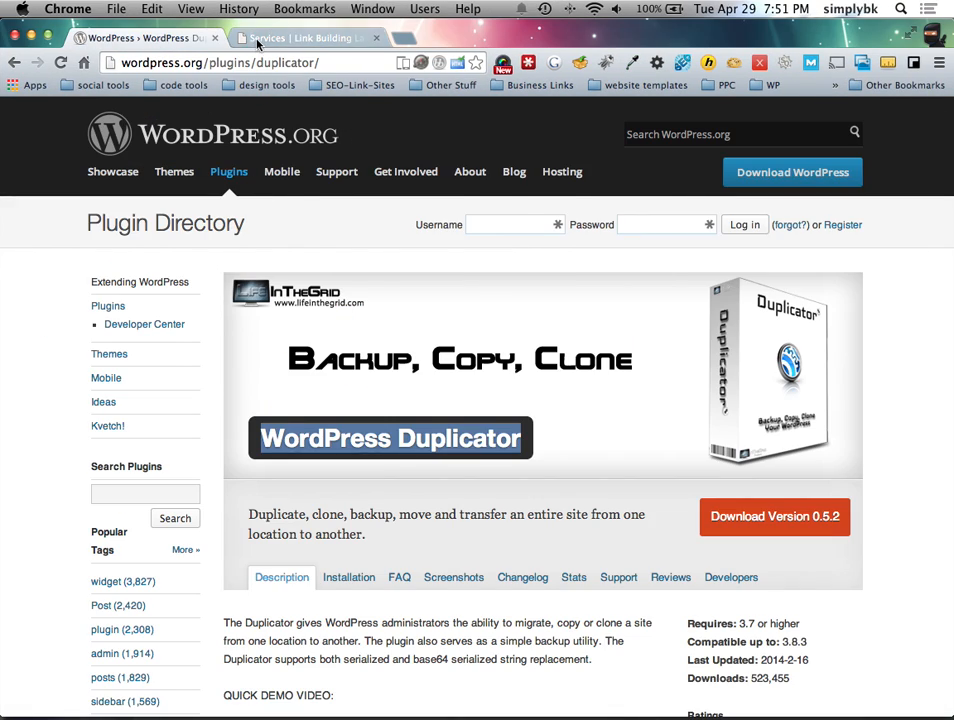
pyautogui.click(300, 38)
pyautogui.scroll(5, 241, 273)
pyautogui.moveTo(148, 207)
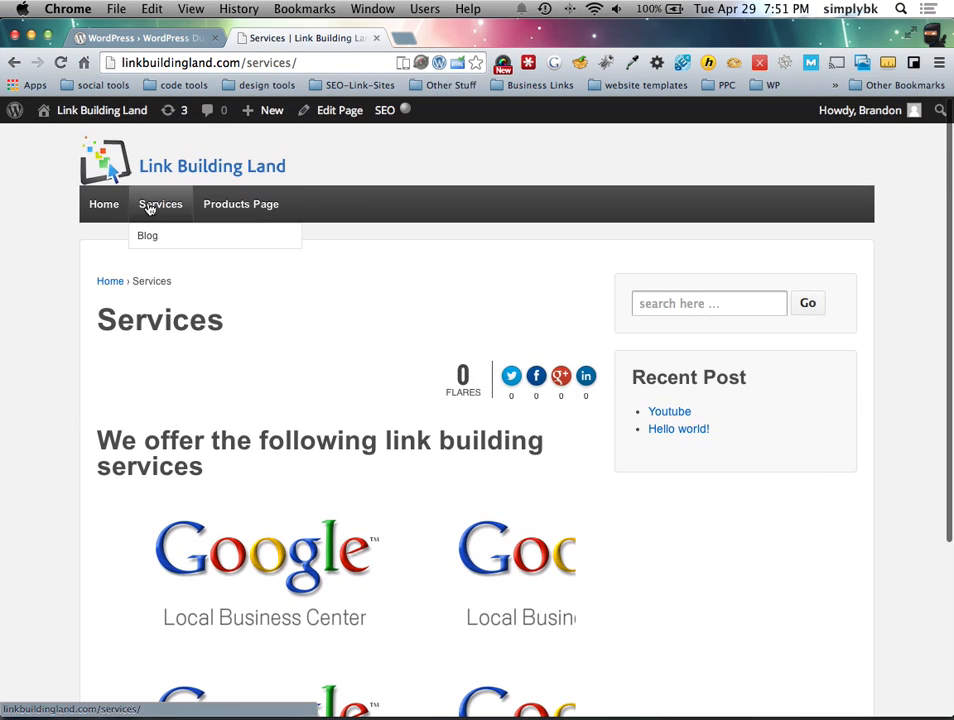
pyautogui.click(250, 207)
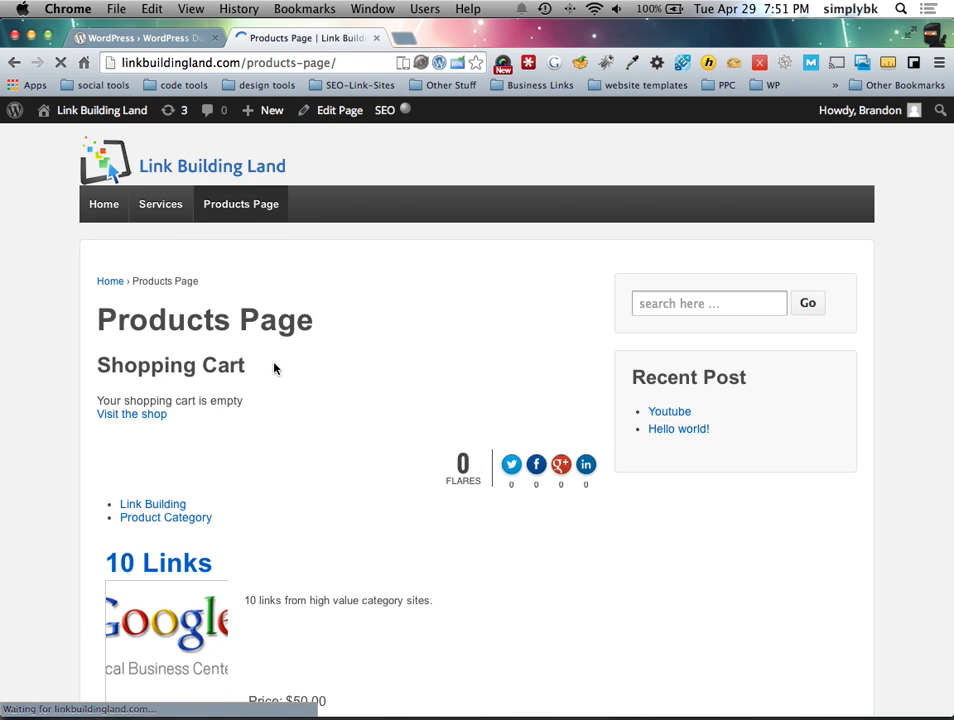
pyautogui.scroll(-5, 196, 347)
pyautogui.scroll(3, 351, 324)
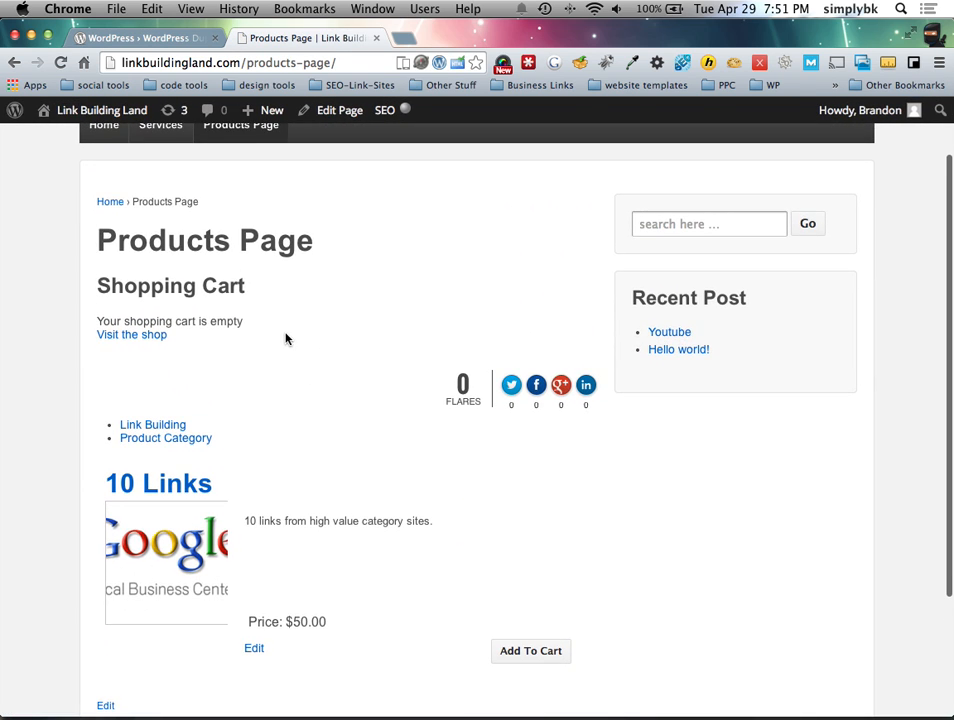
pyautogui.scroll(-2, 264, 449)
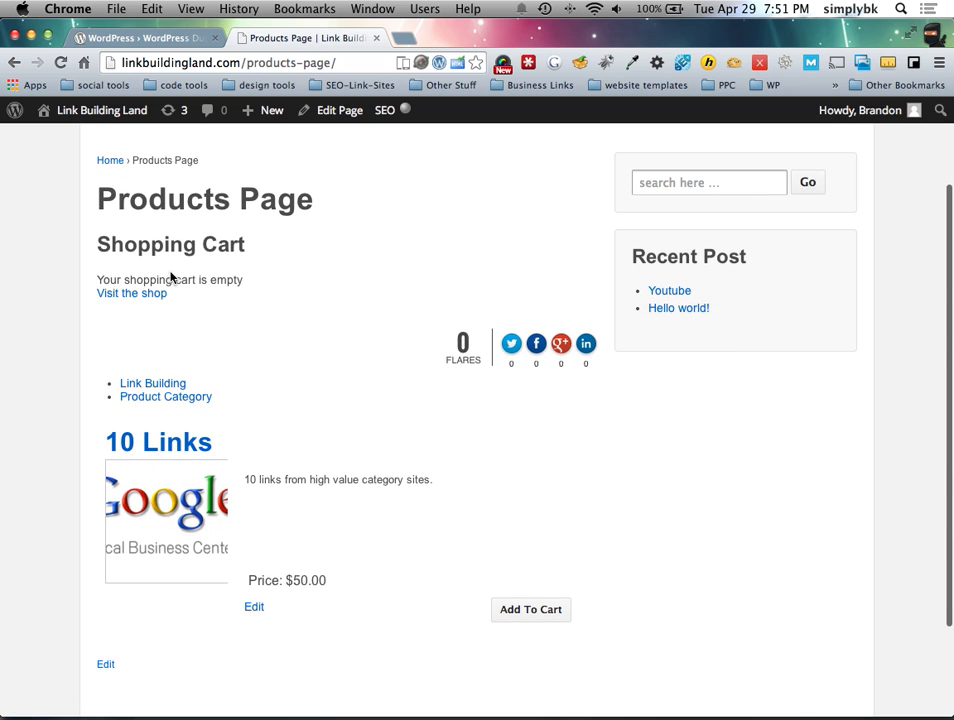
pyautogui.scroll(2, 190, 310)
pyautogui.scroll(1, 211, 345)
pyautogui.moveTo(95, 309); pyautogui.dragTo(323, 420)
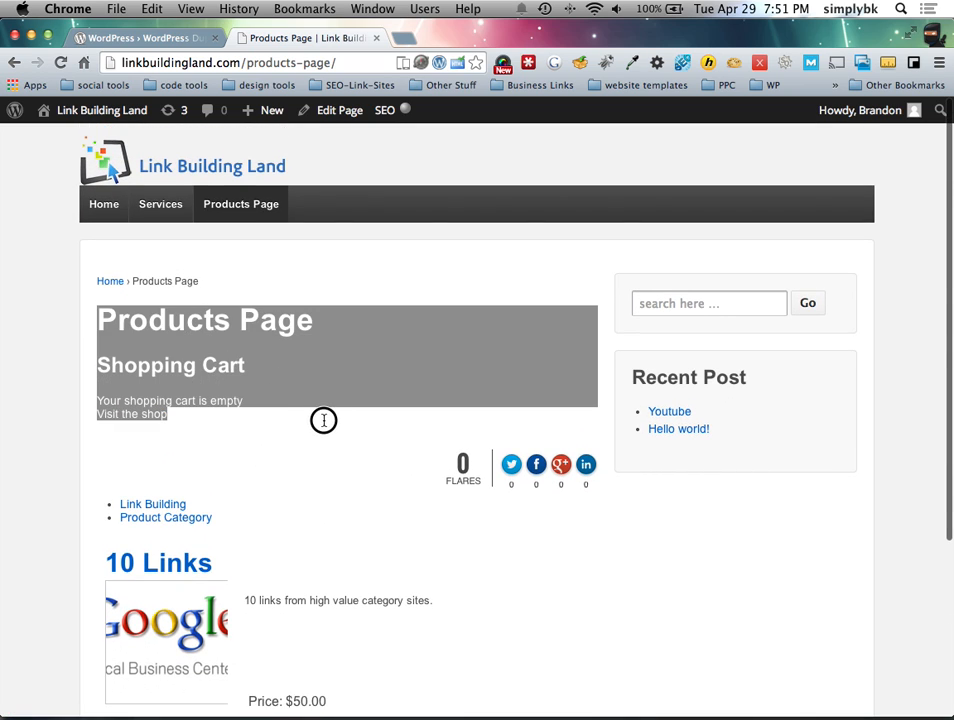
pyautogui.moveTo(211, 418); pyautogui.dragTo(55, 305)
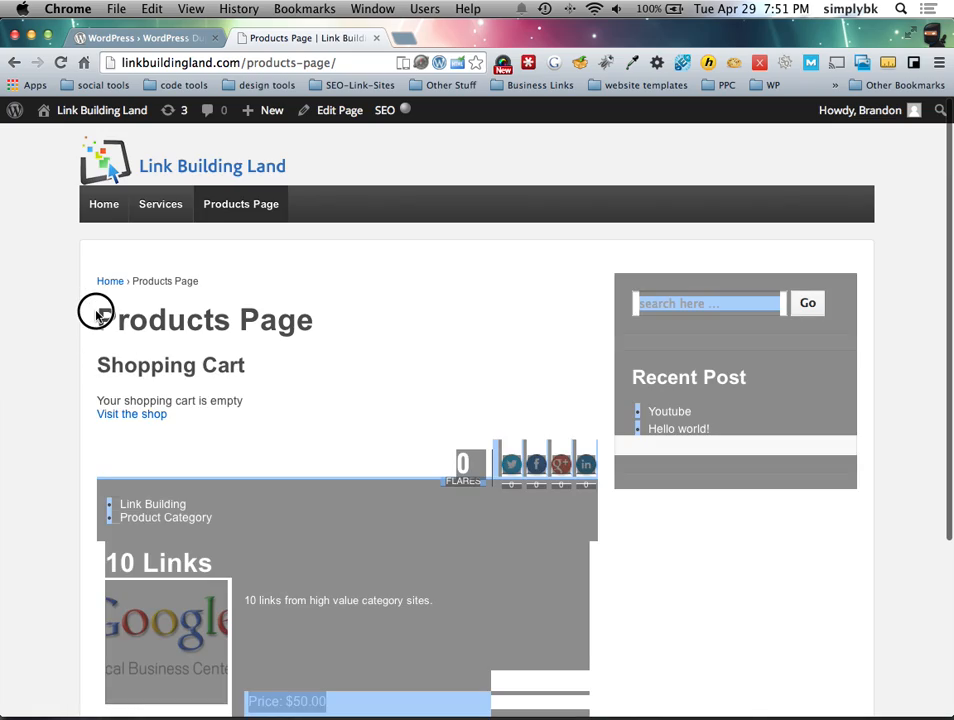
pyautogui.click(187, 343)
# Step: Open wpsc-products_page.php from the responsive theme files and scroll through its product loop and thumbnail code
pyautogui.hotkey('ctrl', 'Left')
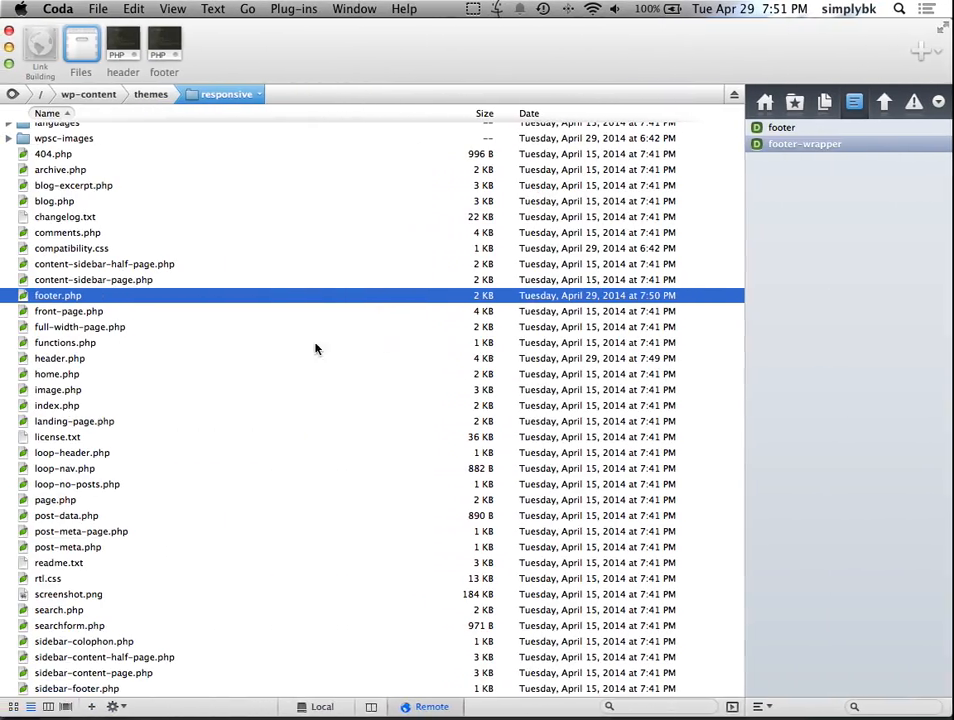
pyautogui.scroll(-1, 98, 391)
pyautogui.scroll(-15, 99, 391)
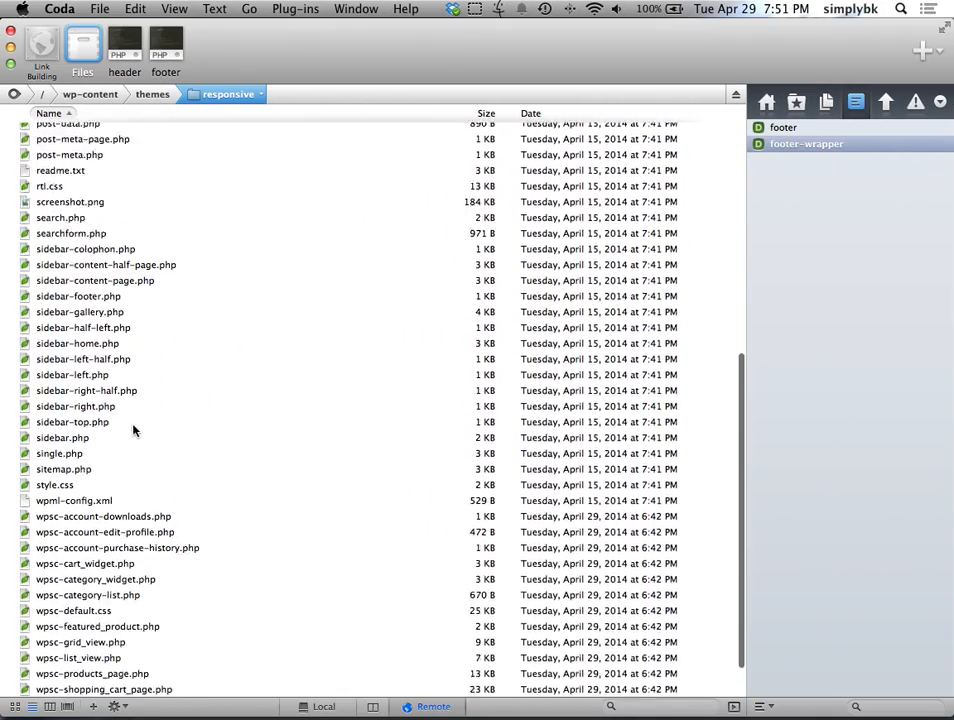
pyautogui.click(44, 637)
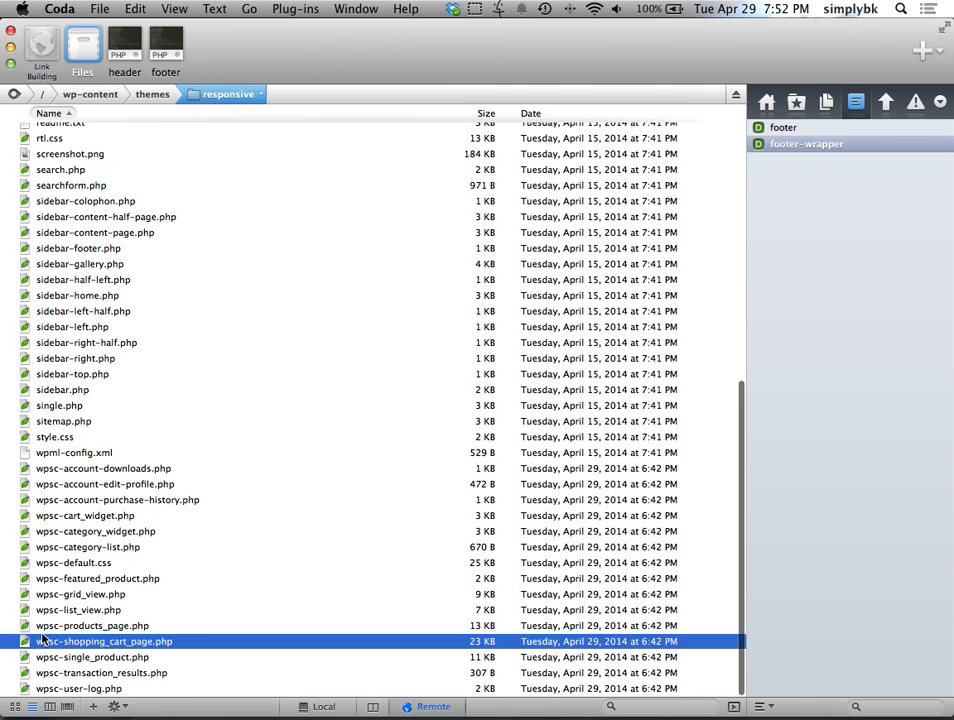
pyautogui.click(60, 627)
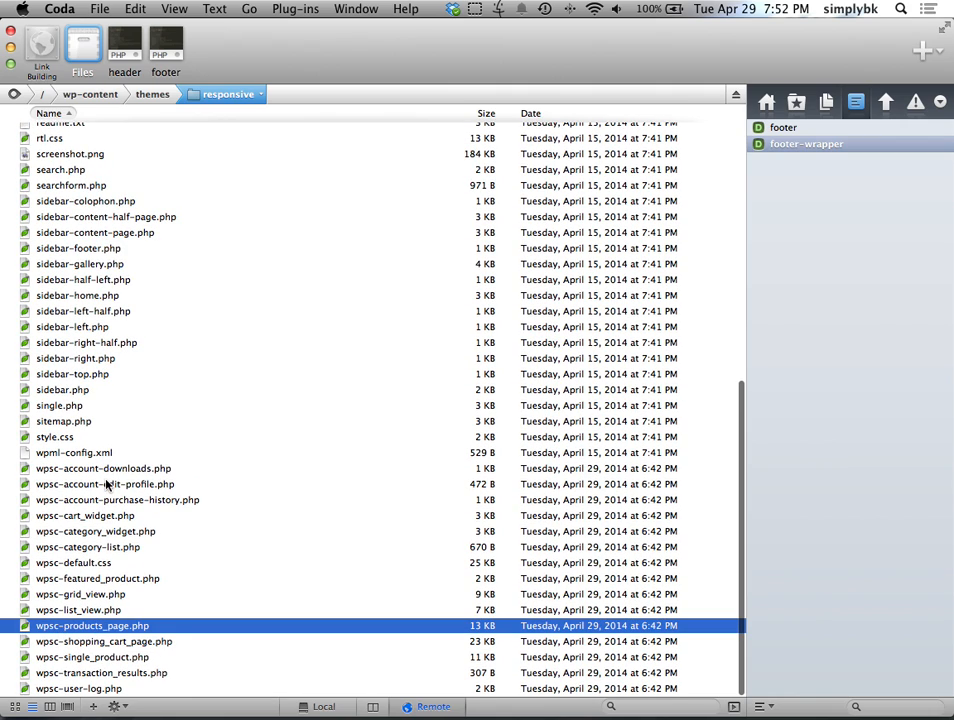
pyautogui.doubleClick(113, 631)
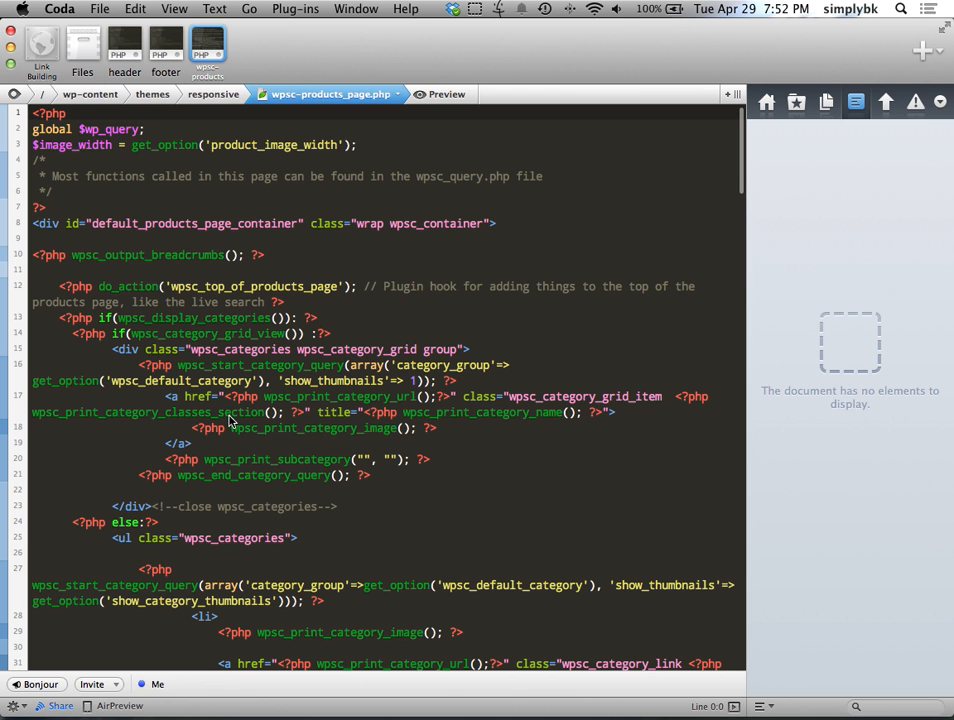
pyautogui.scroll(-20, 229, 420)
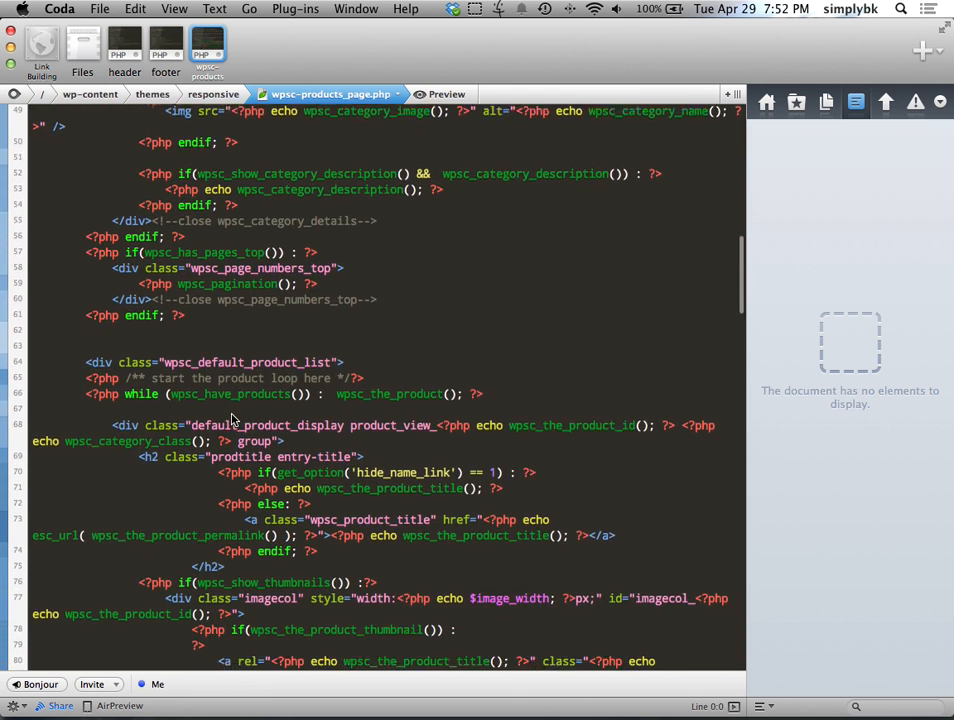
pyautogui.scroll(-6, 229, 420)
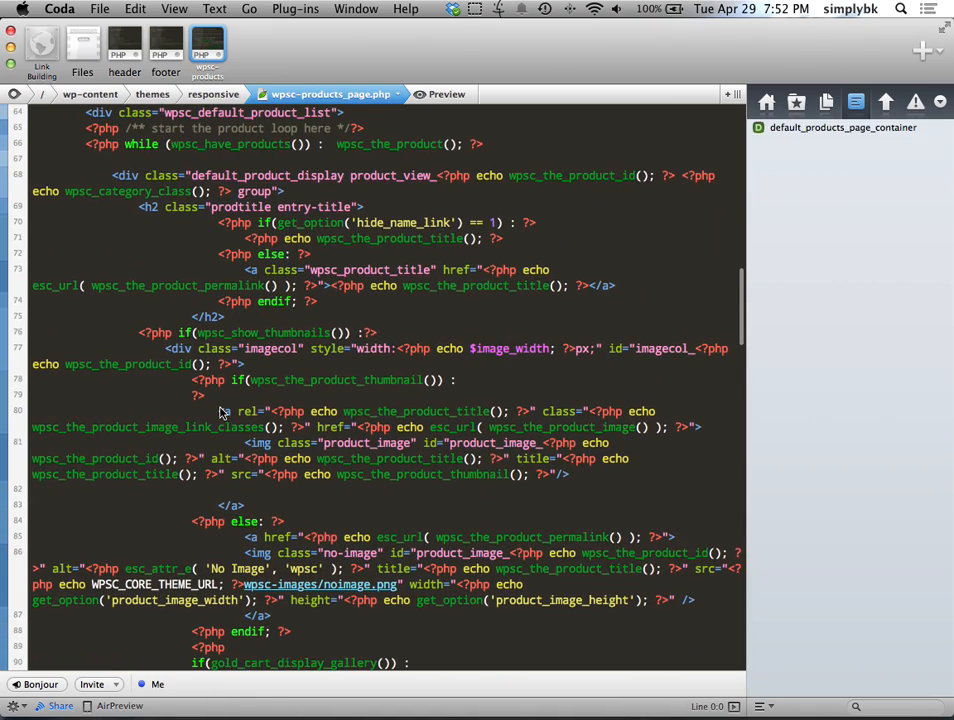
pyautogui.scroll(-7, 241, 420)
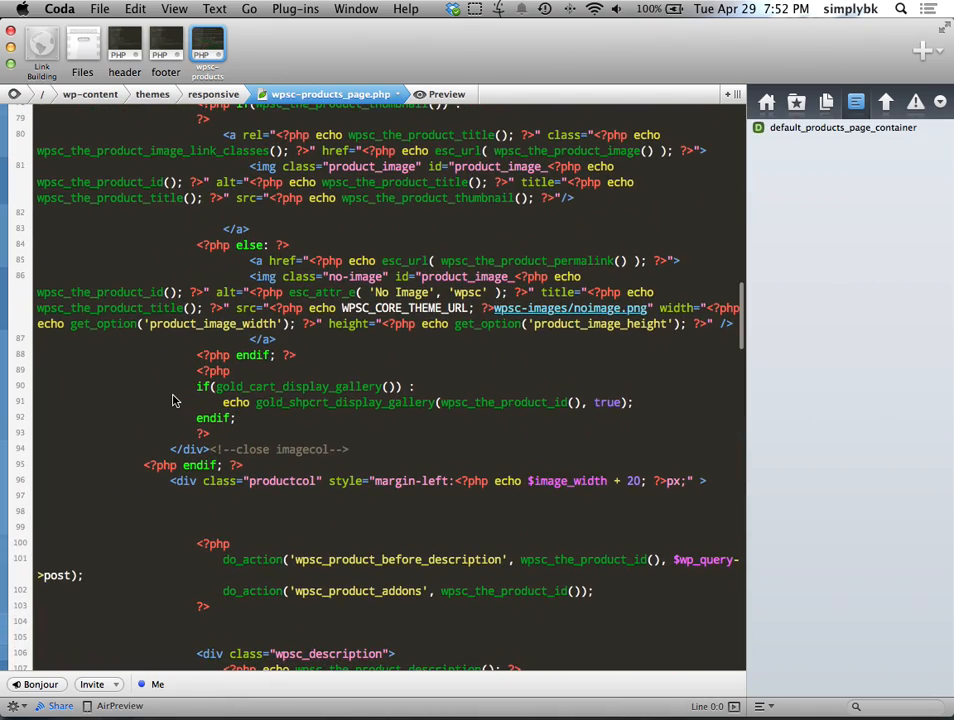
pyautogui.scroll(-10, 172, 400)
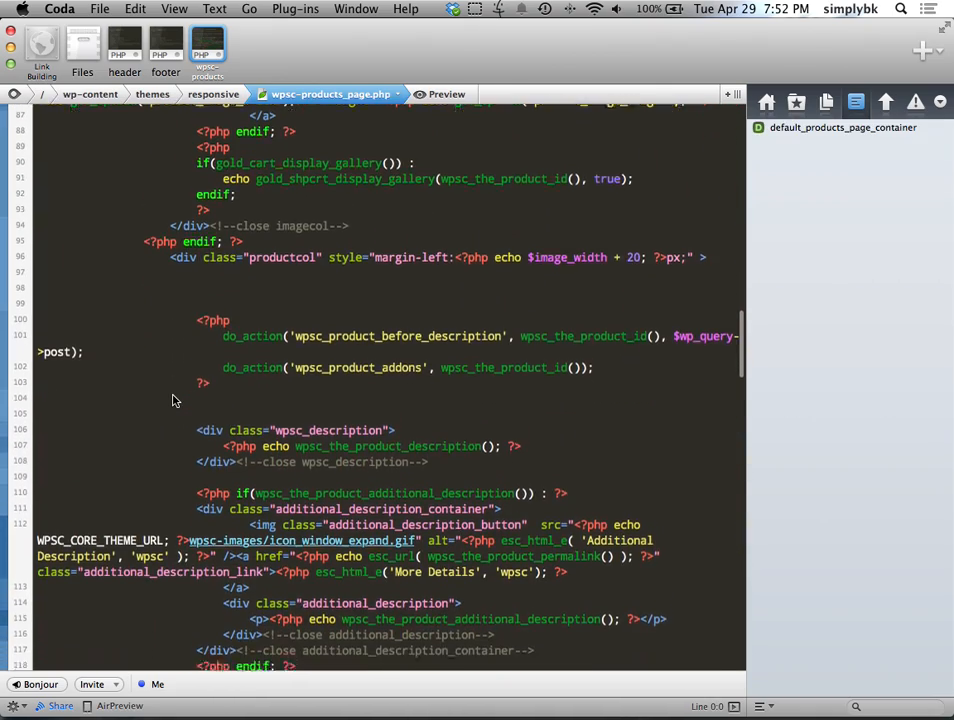
pyautogui.scroll(10, 180, 398)
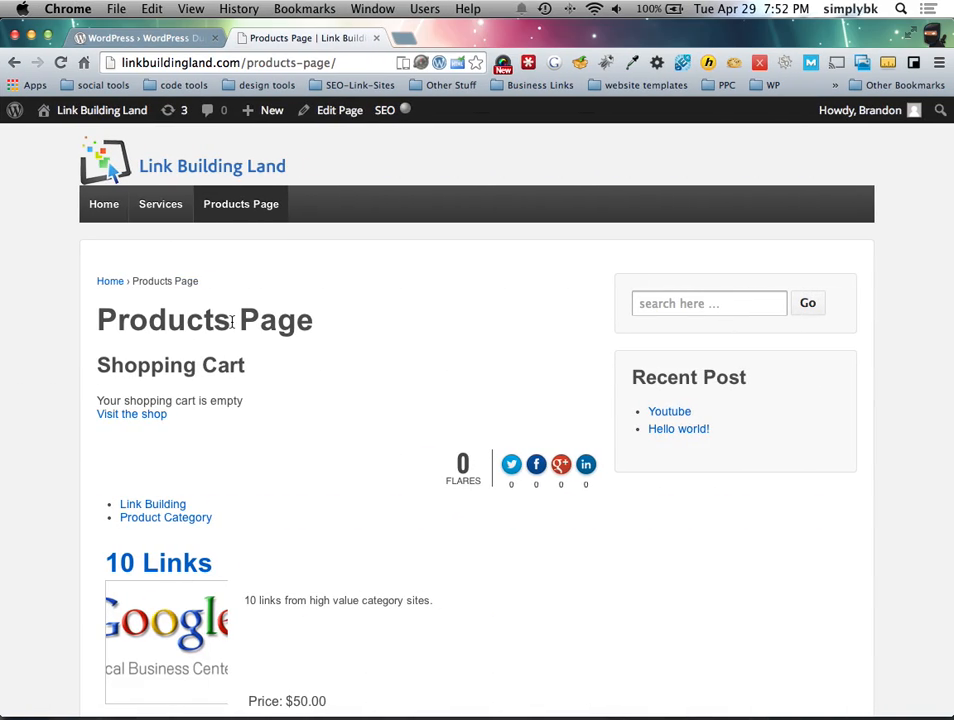
# Step: Inspect the Products Page heading, revealing h1.entry-title.post-title, then return to wpsc-products_page.php
pyautogui.rightClick(308, 319)
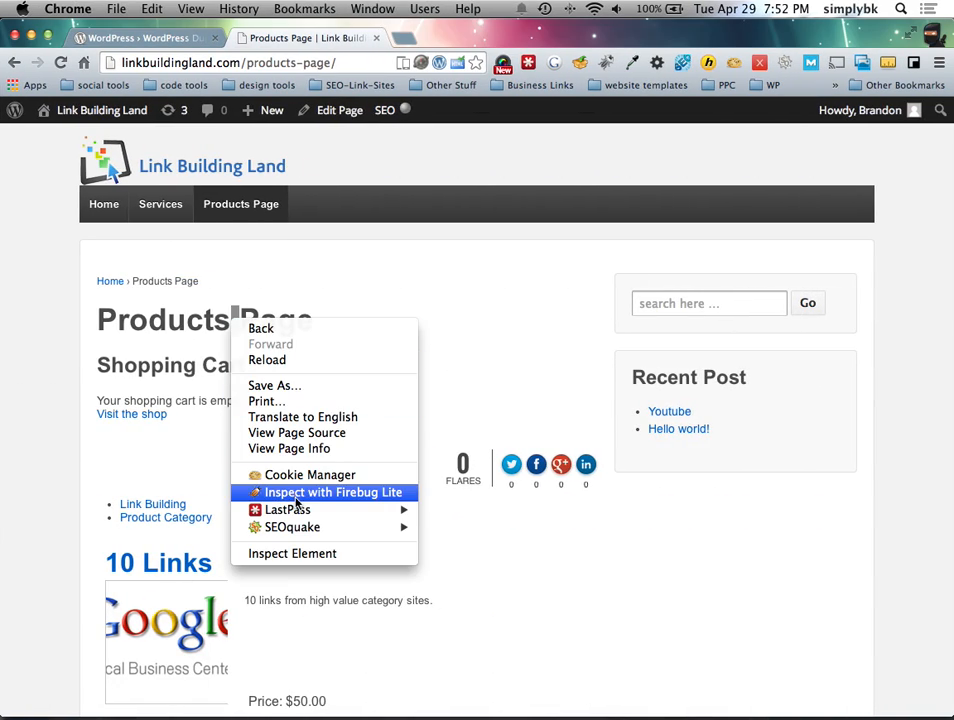
pyautogui.click(301, 556)
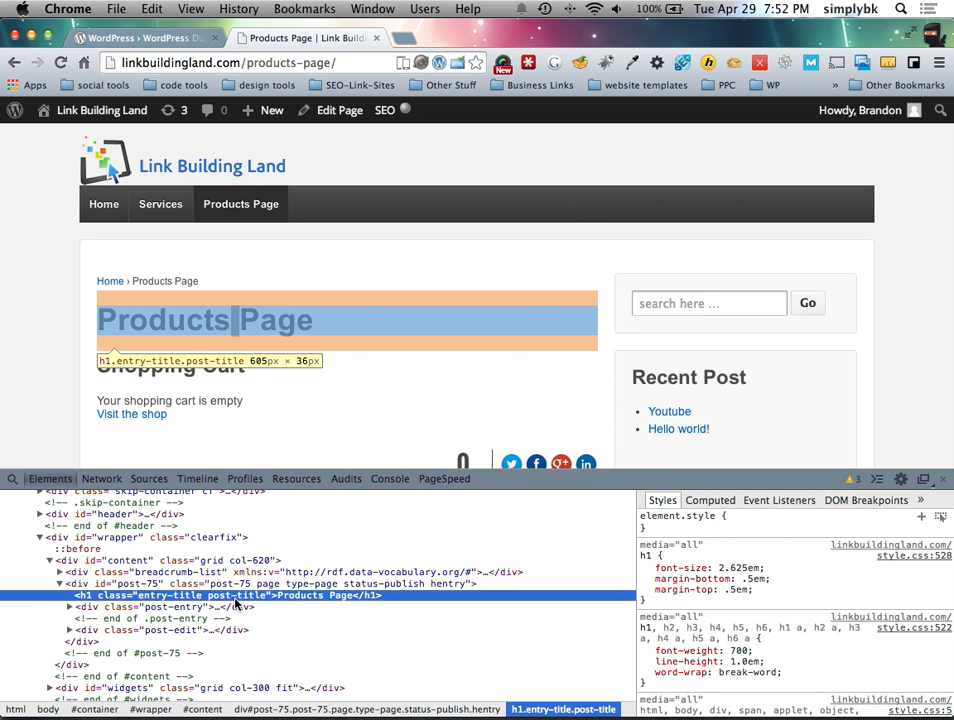
pyautogui.hotkey('ctrl', 'Left')
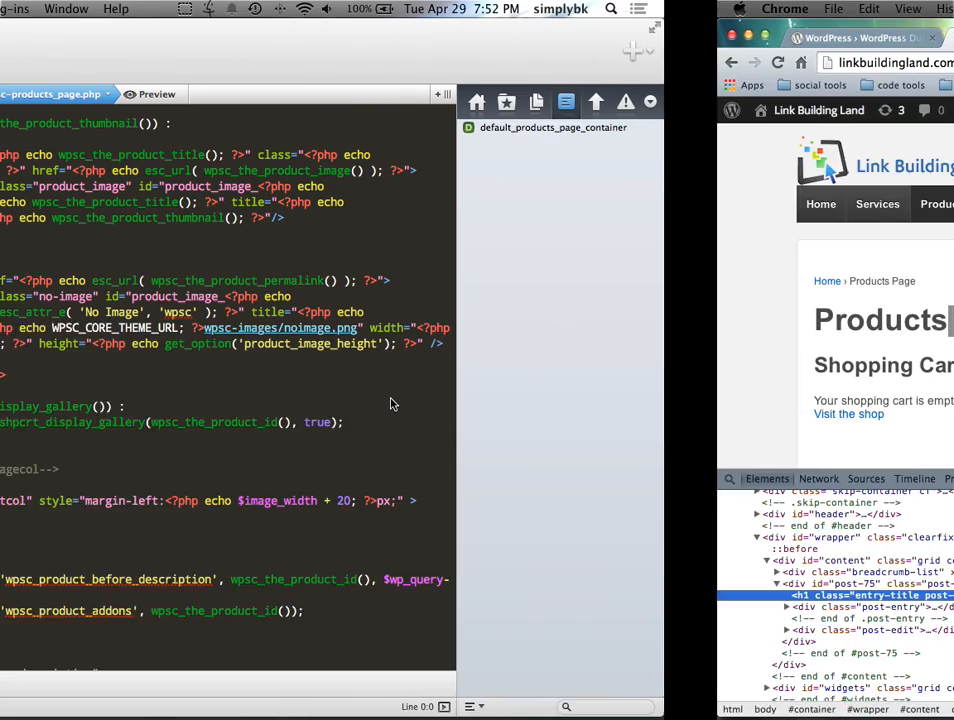
pyautogui.scroll(10, 368, 387)
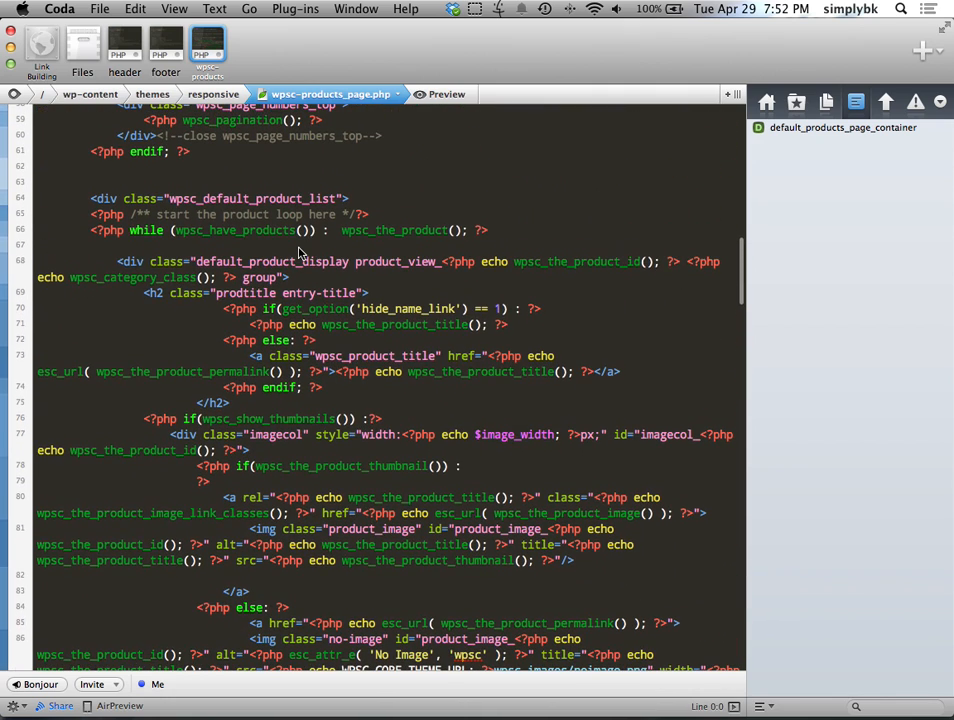
pyautogui.press('super+f')
pyautogui.write('title')
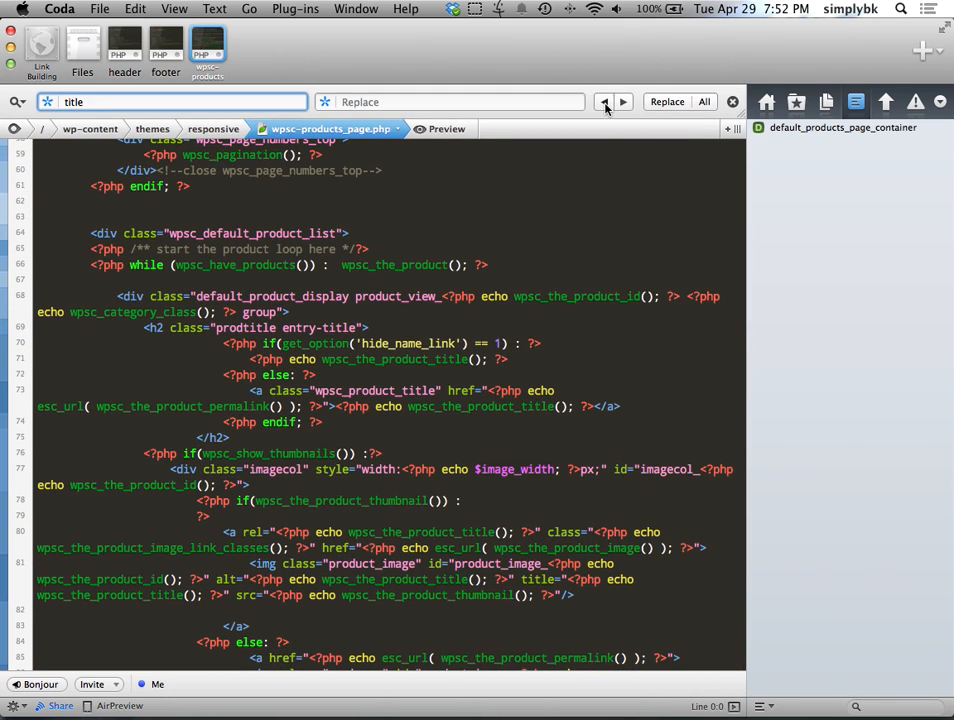
pyautogui.click(604, 102)
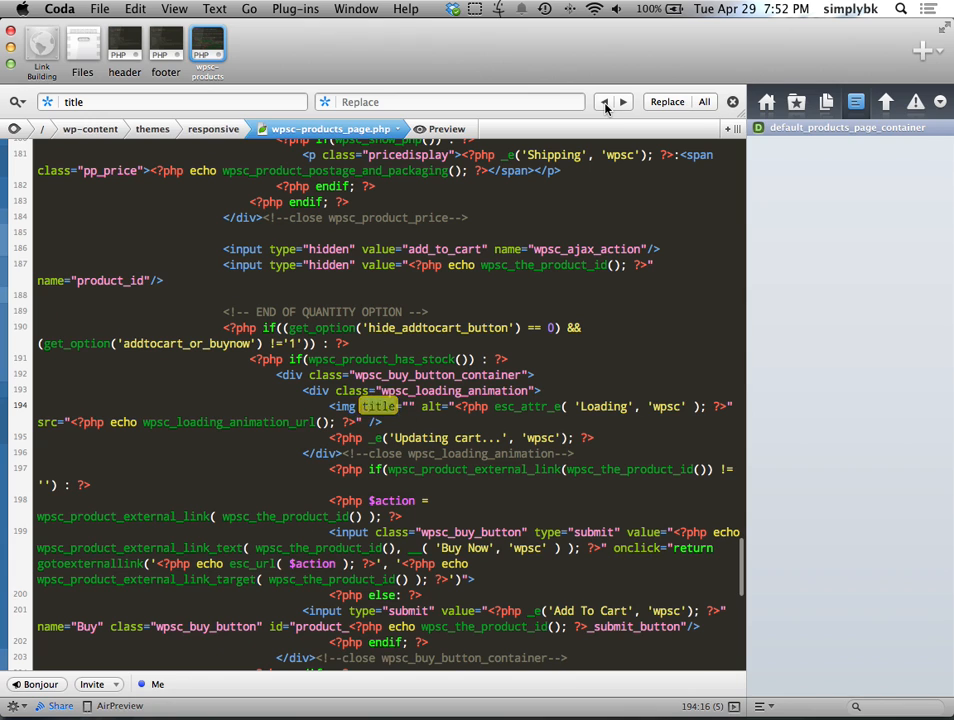
pyautogui.click(391, 407)
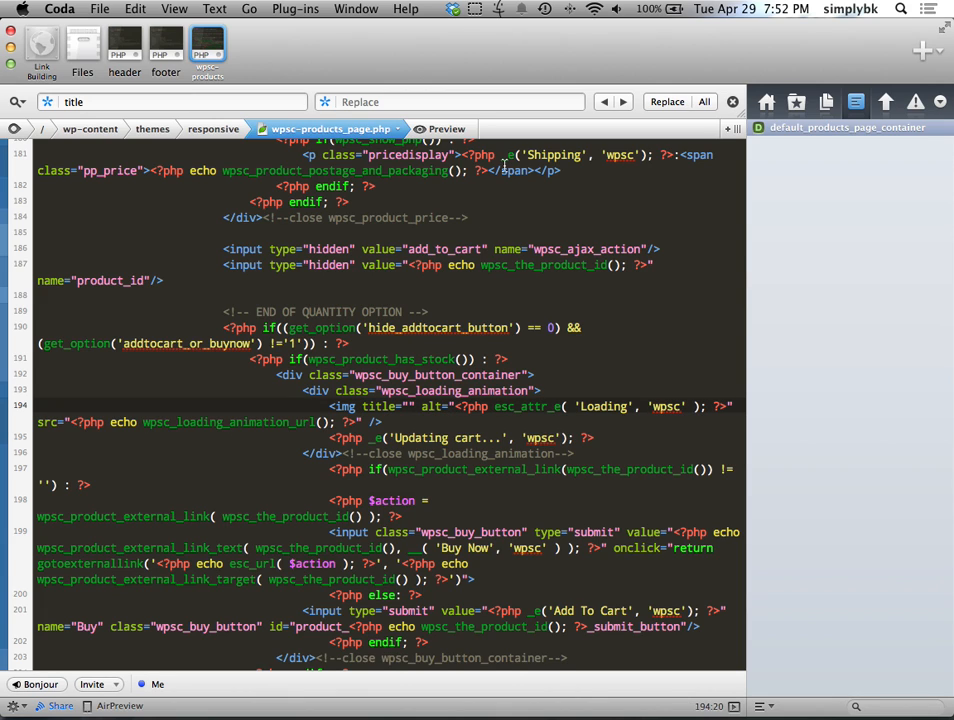
pyautogui.click(604, 102)
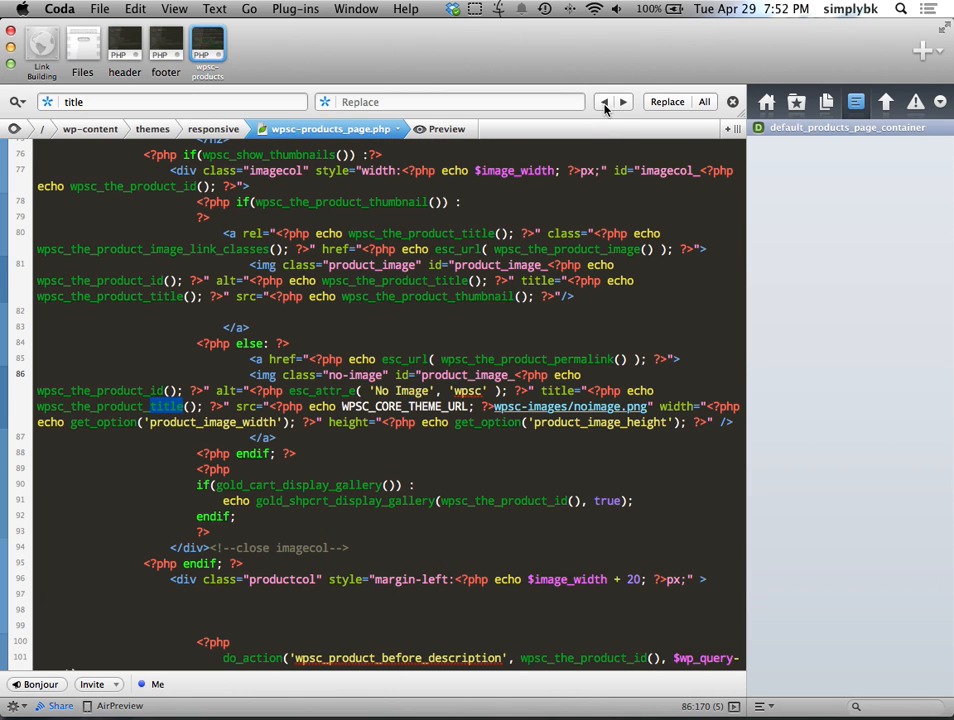
pyautogui.click(155, 408)
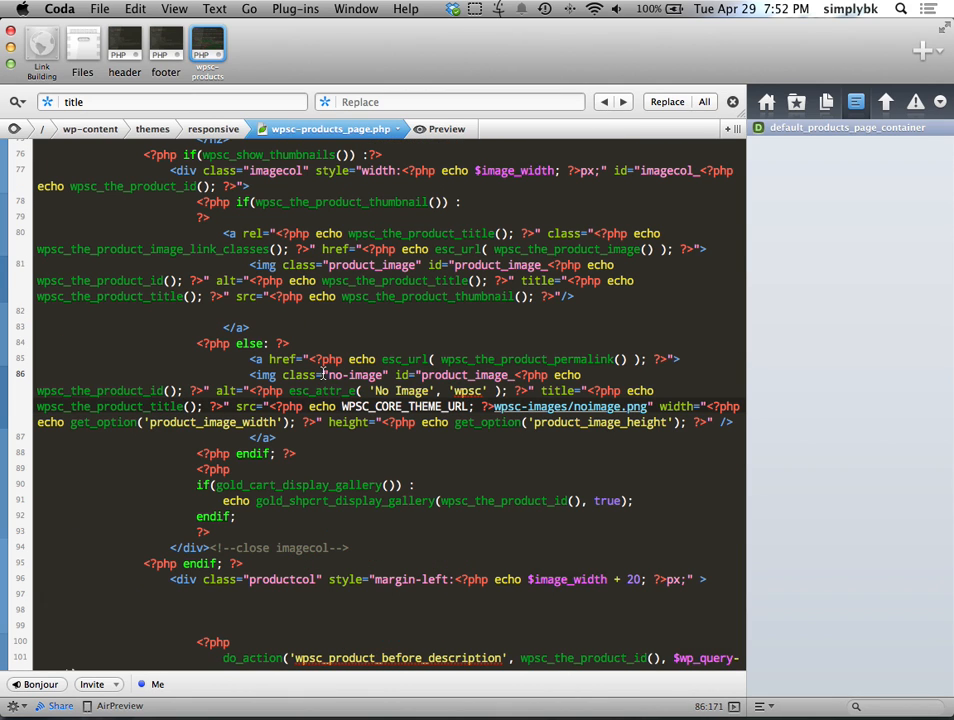
pyautogui.hotkey('ctrl', 'Right')
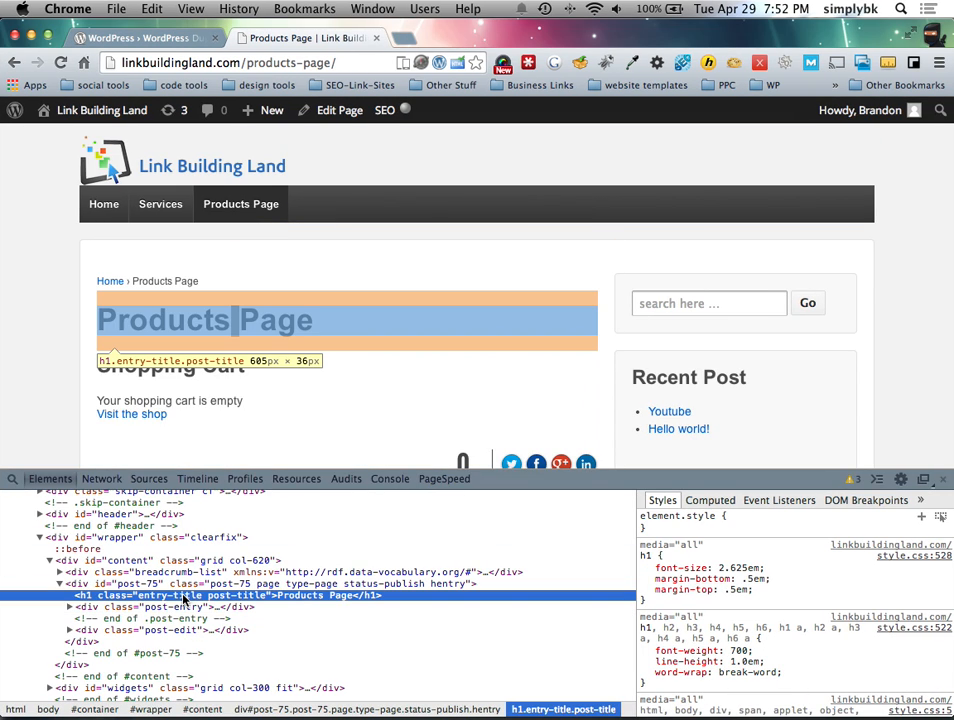
pyautogui.scroll(-10, 330, 385)
pyautogui.scroll(3, 326, 385)
pyautogui.hotkey('ctrl', 'Left')
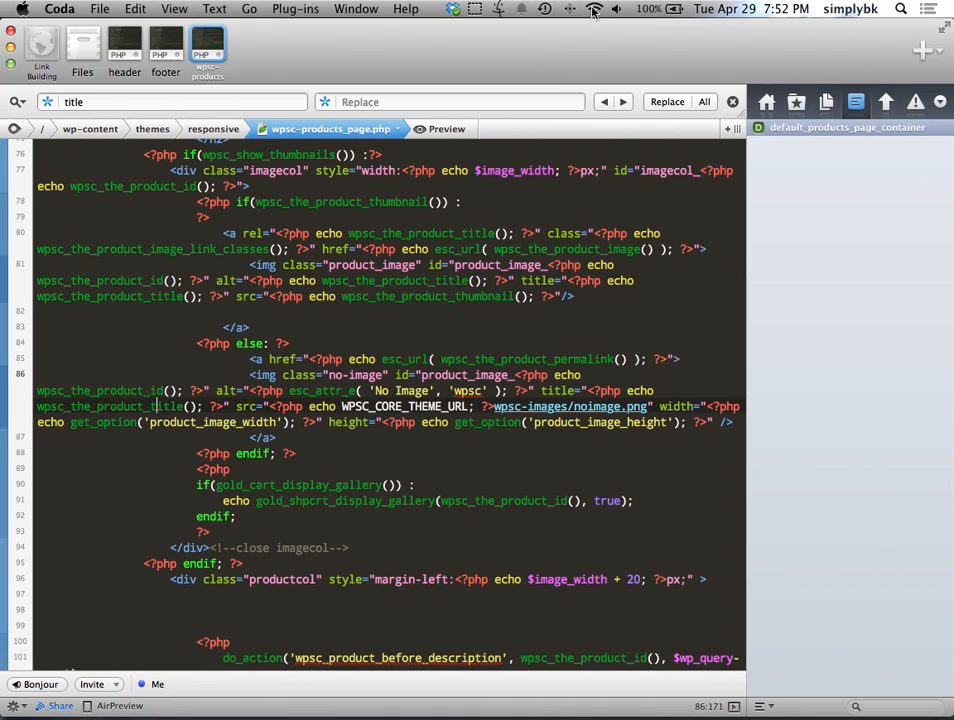
pyautogui.click(605, 103)
pyautogui.click(605, 103)
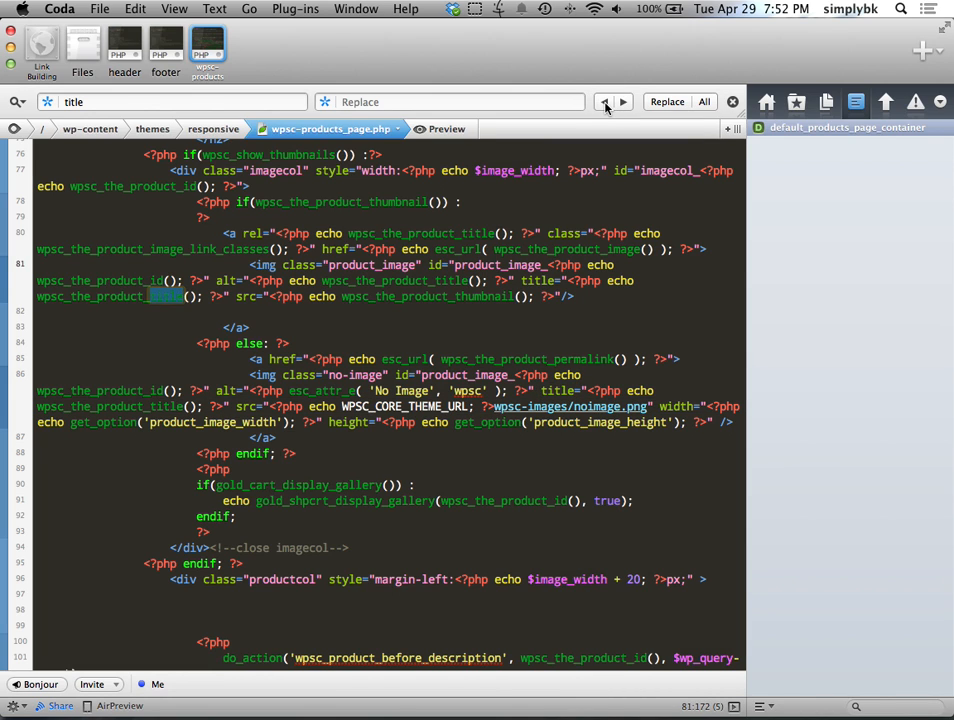
pyautogui.scroll(6, 505, 231)
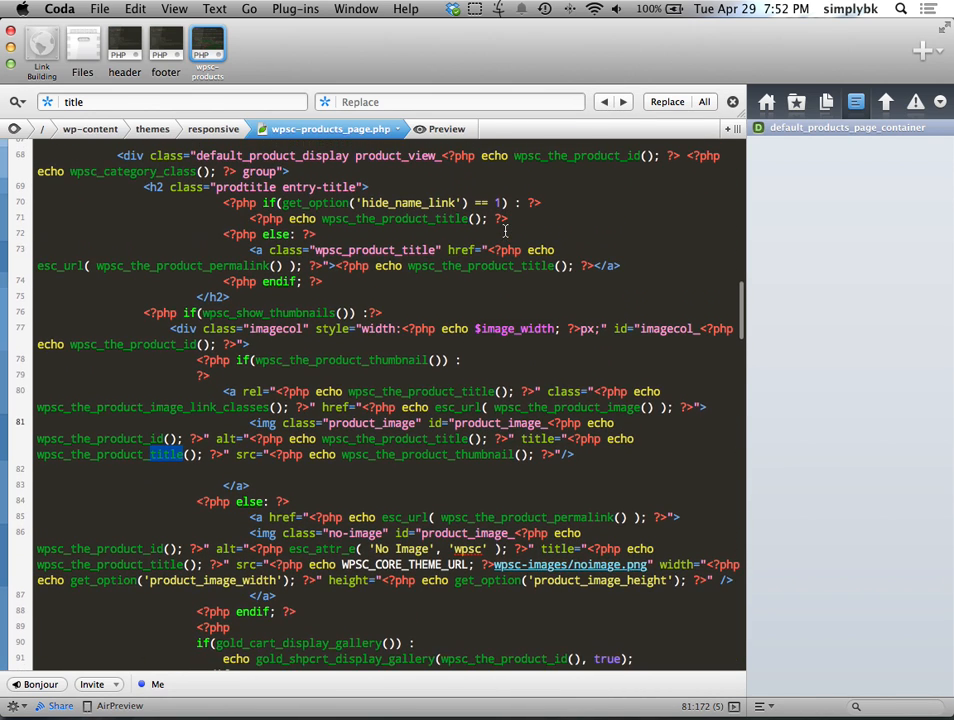
pyautogui.scroll(4, 505, 231)
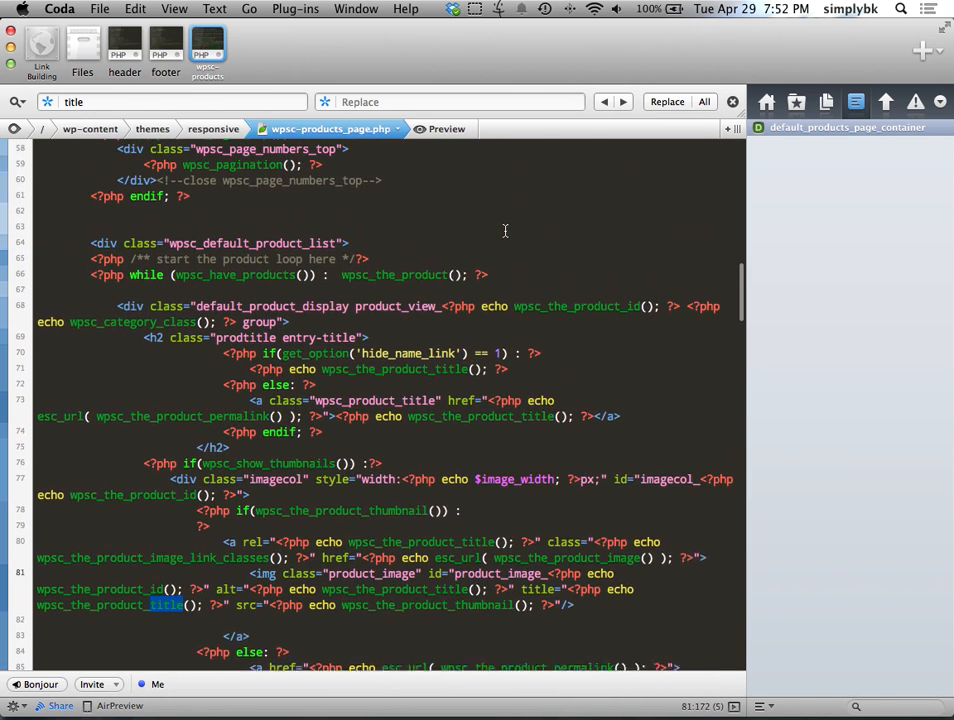
pyautogui.scroll(6, 505, 231)
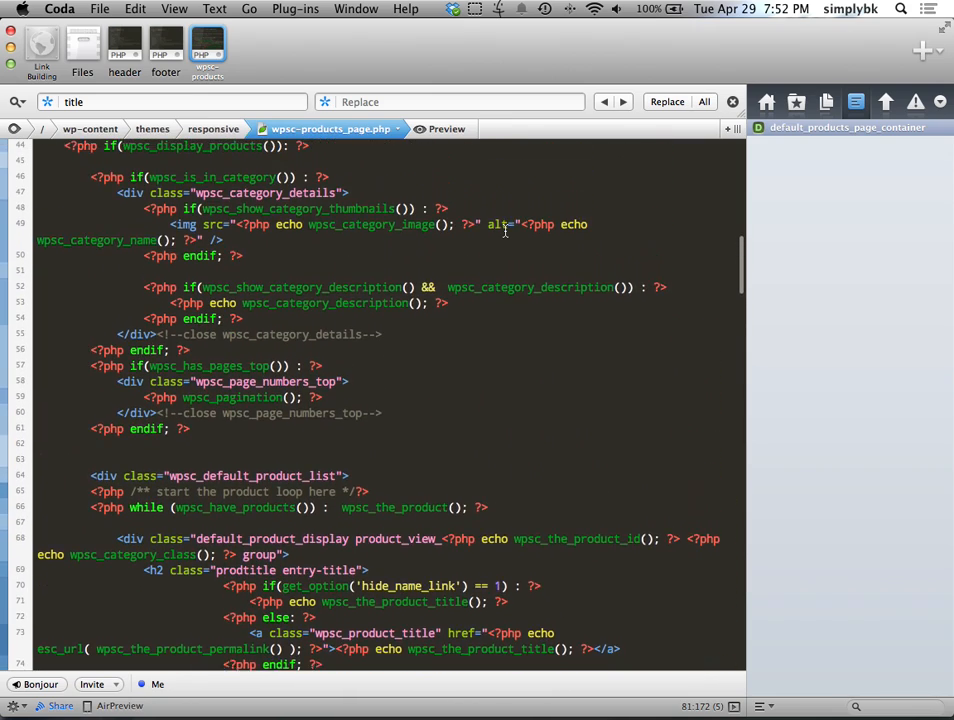
pyautogui.scroll(5, 505, 231)
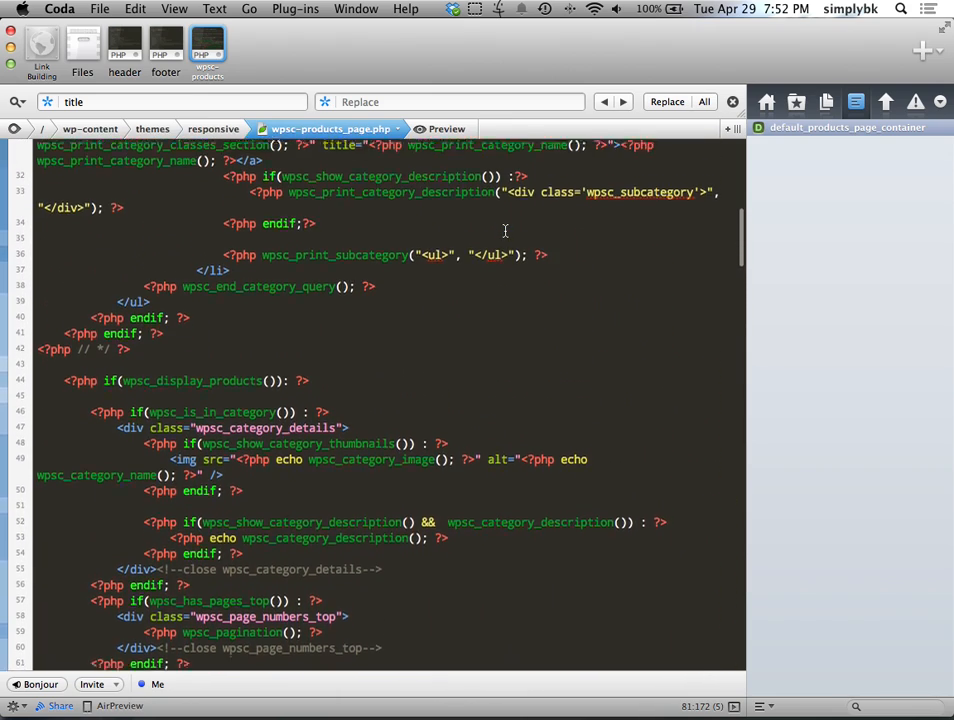
pyautogui.scroll(6, 505, 231)
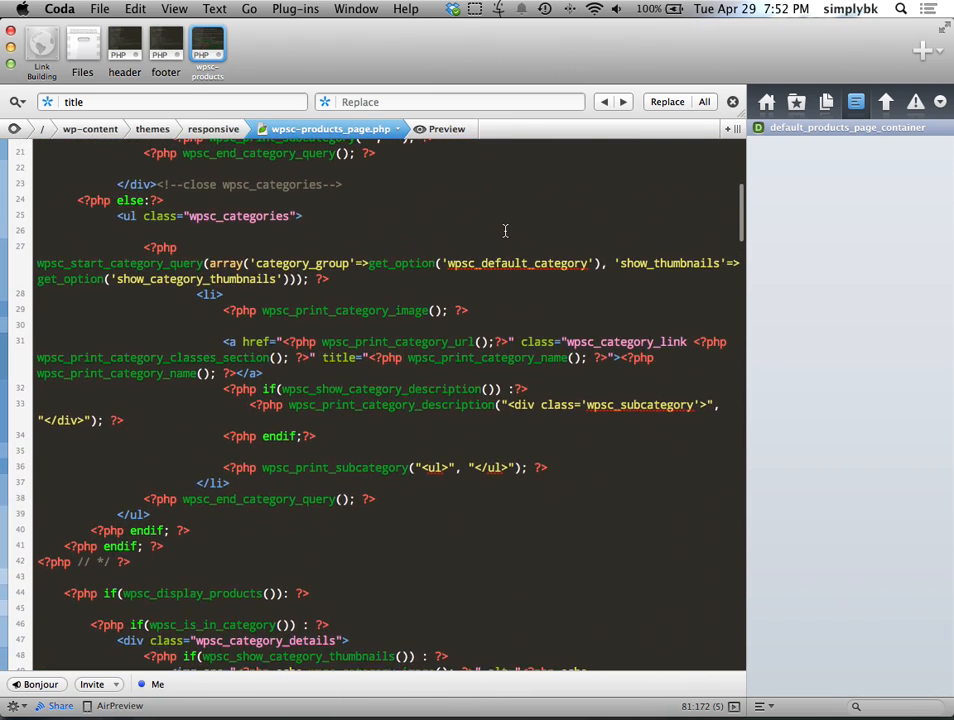
pyautogui.scroll(4, 505, 231)
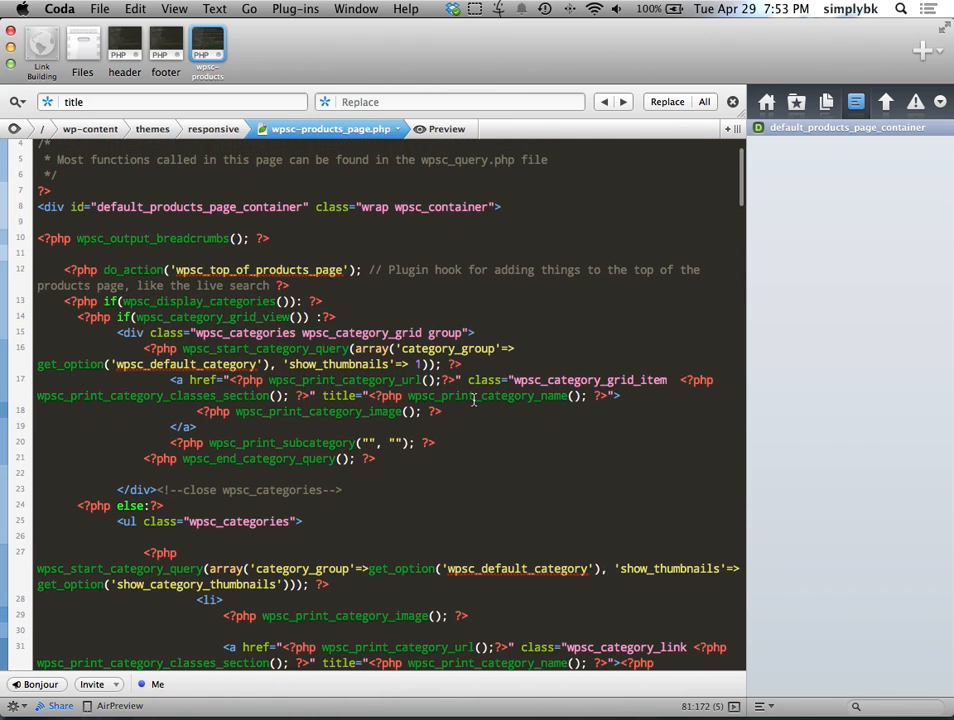
# Step: Glance at the live products page, then select the grid-view category block in wpsc-products_page.php
pyautogui.hotkey('ctrl', 'Right')
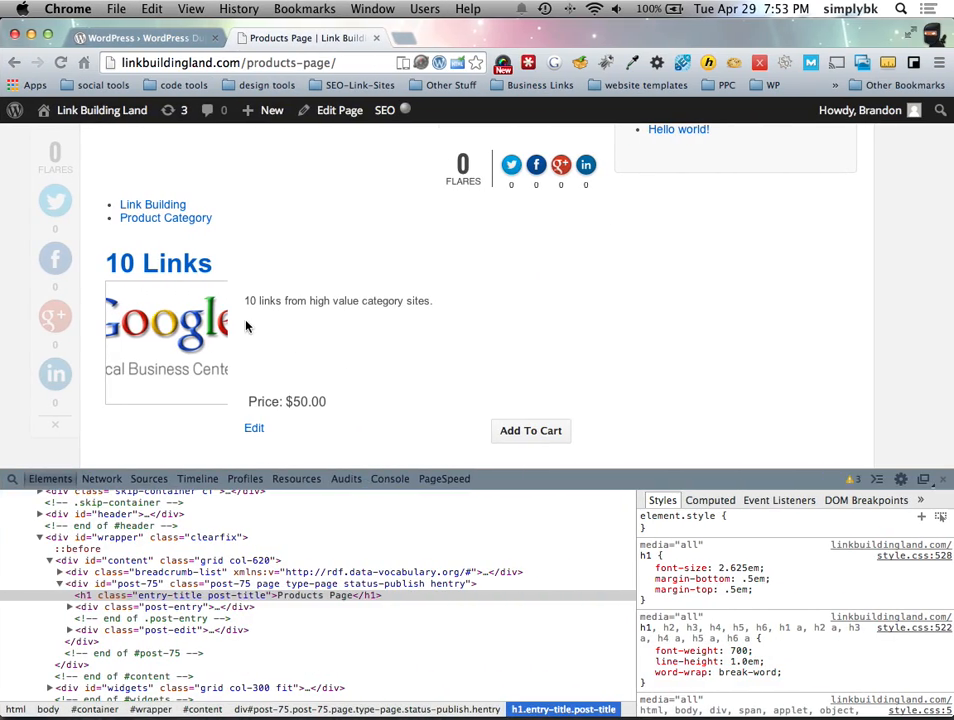
pyautogui.scroll(5, 263, 318)
pyautogui.hotkey('ctrl', 'Left')
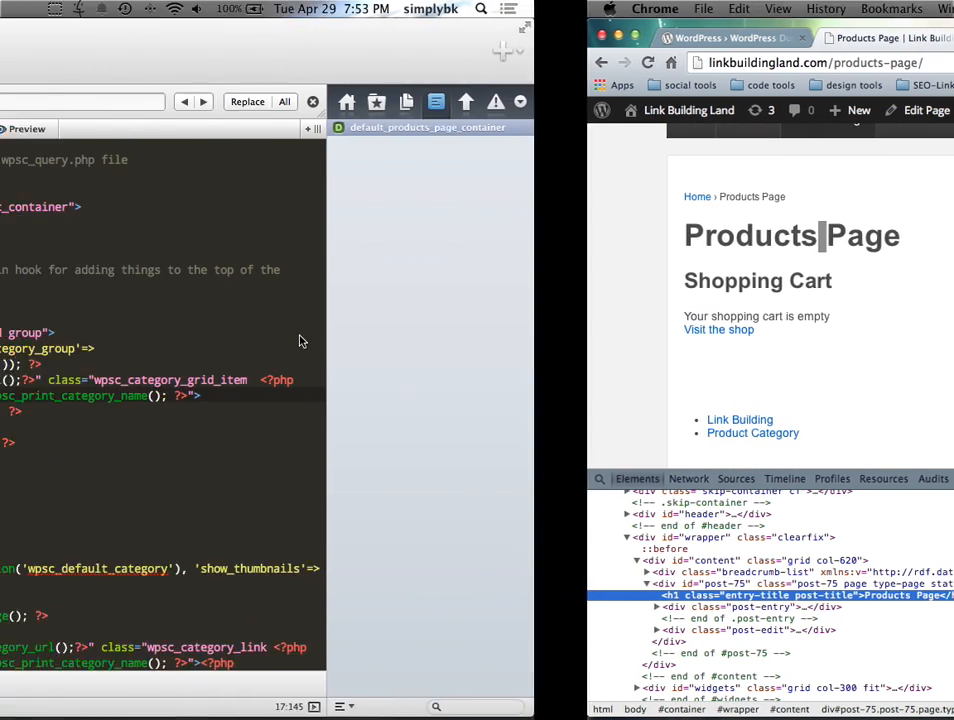
pyautogui.click(509, 427)
pyautogui.scroll(-2, 85, 271)
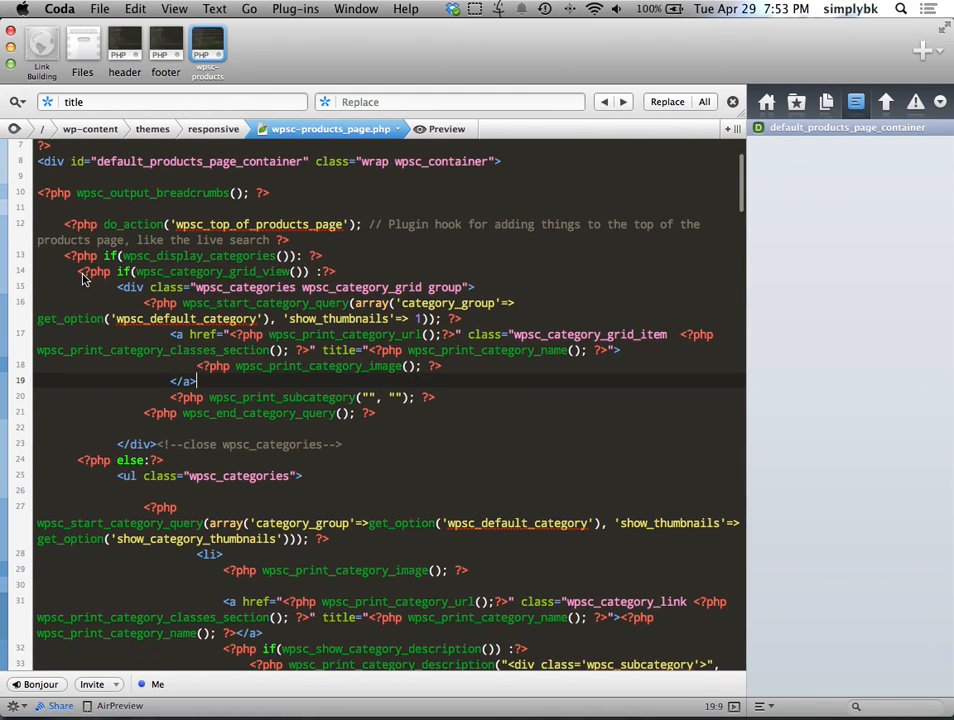
pyautogui.moveTo(355, 224); pyautogui.dragTo(178, 228)
pyautogui.click(78, 241)
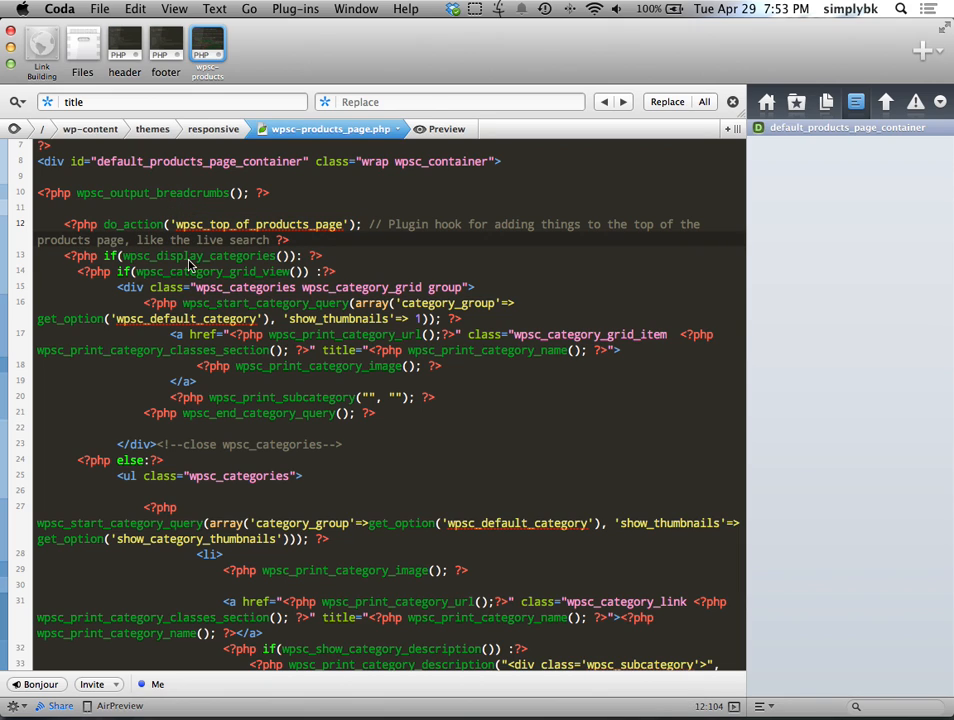
pyautogui.moveTo(63, 259); pyautogui.dragTo(117, 289)
pyautogui.click(340, 463)
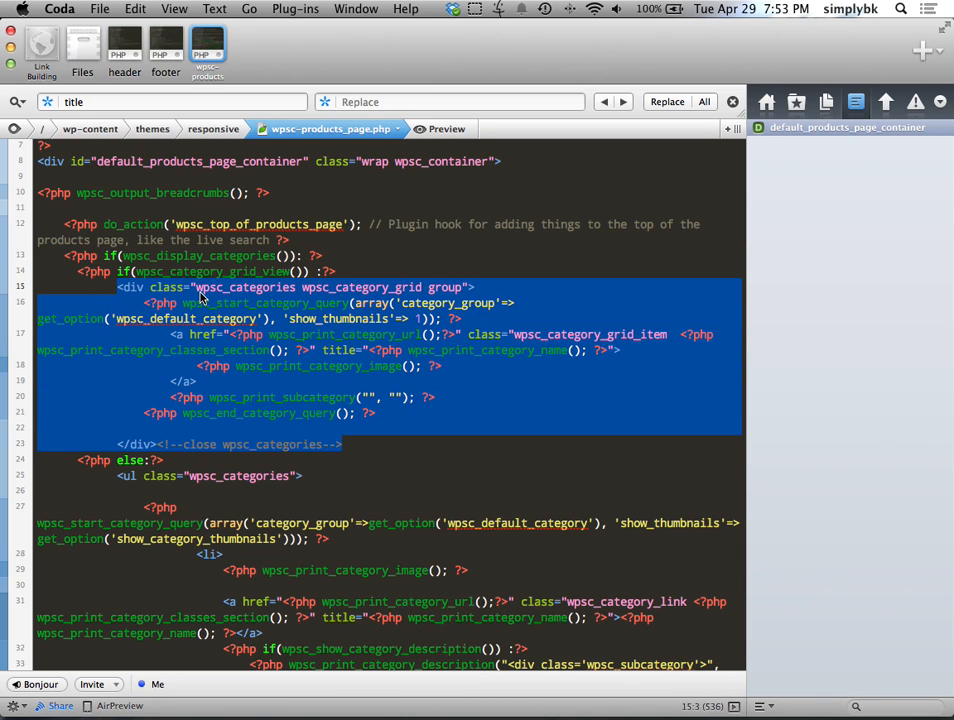
# Step: Delete the category-grid block and reload the Products Page in Chrome to check the result
pyautogui.press('BackSpace')
pyautogui.hotkey('ctrl', 'Right')
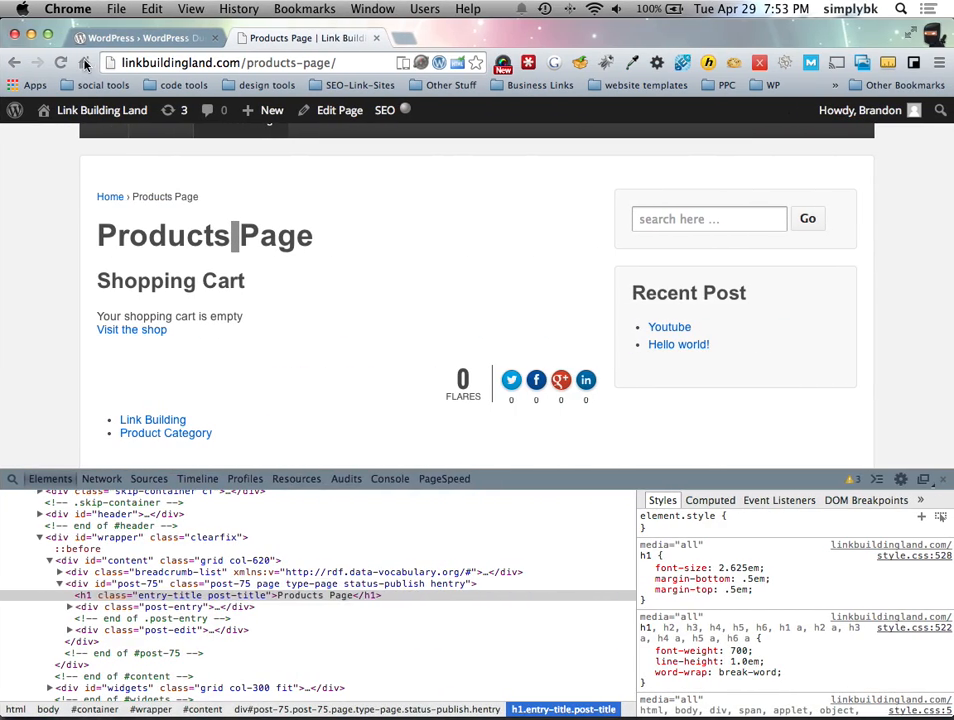
pyautogui.press('super+r')
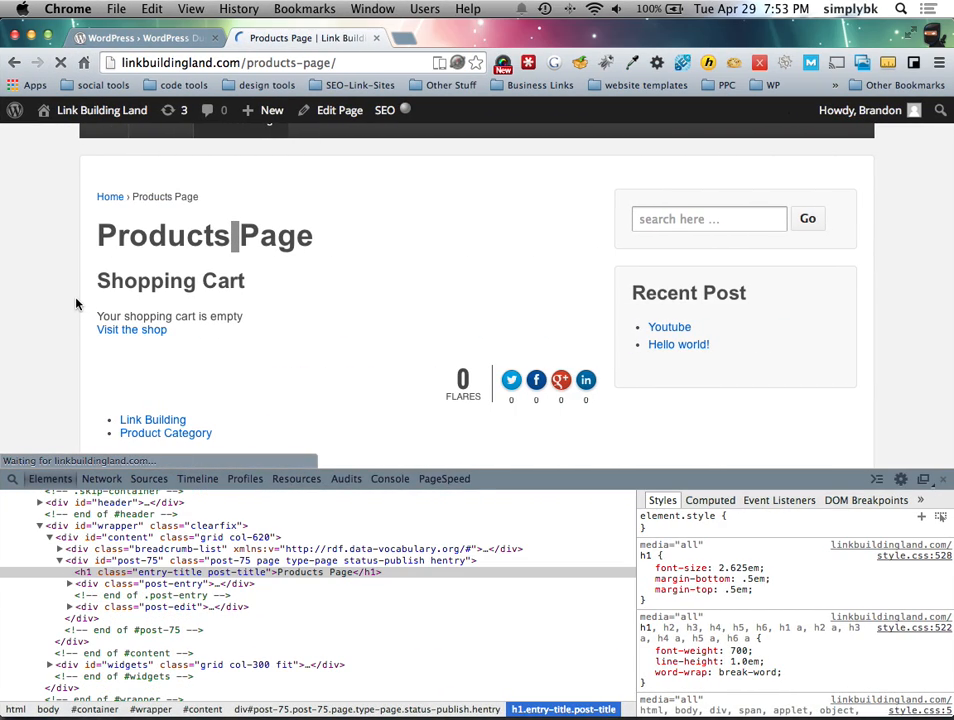
pyautogui.scroll(-5, 262, 298)
pyautogui.scroll(5, 262, 298)
# Step: Undo the deletion of the grid-view category block in wpsc-products_page.php
pyautogui.hotkey('ctrl', 'Left')
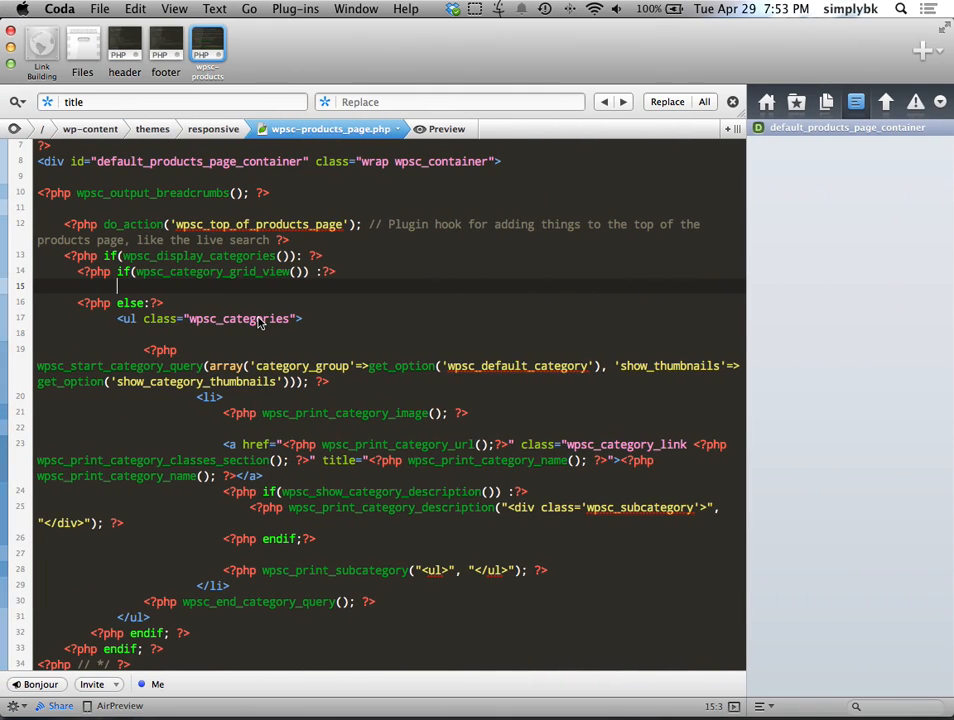
pyautogui.press('super+z')
pyautogui.scroll(-5, 258, 322)
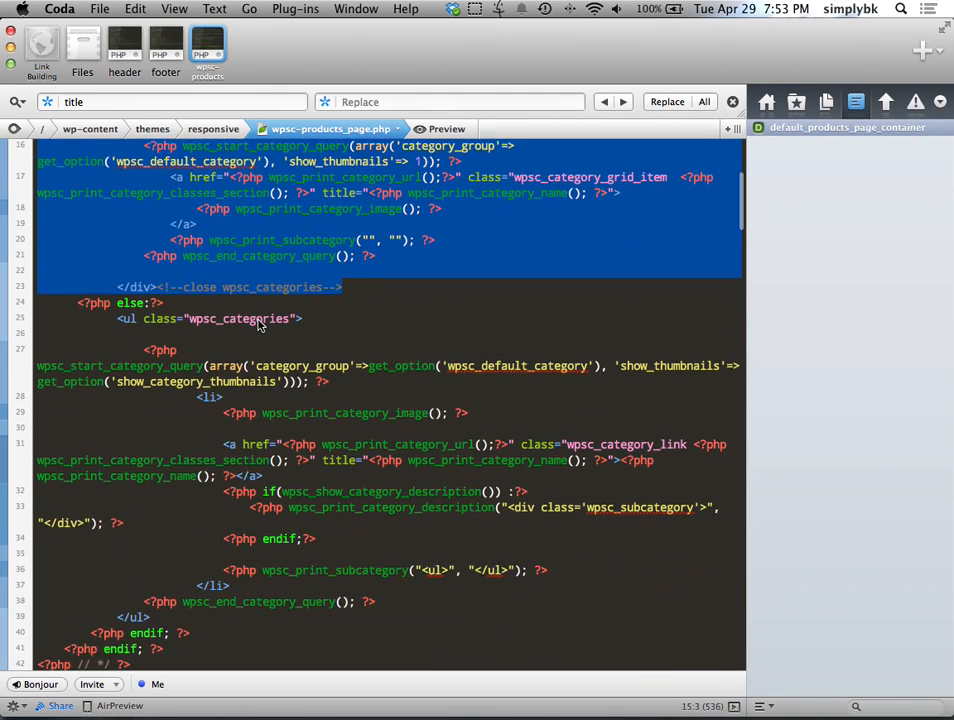
pyautogui.click(228, 440)
# Step: Delete the list category block (lines 25–39) and reload the products page in Chrome to test
pyautogui.moveTo(118, 267); pyautogui.dragTo(190, 567)
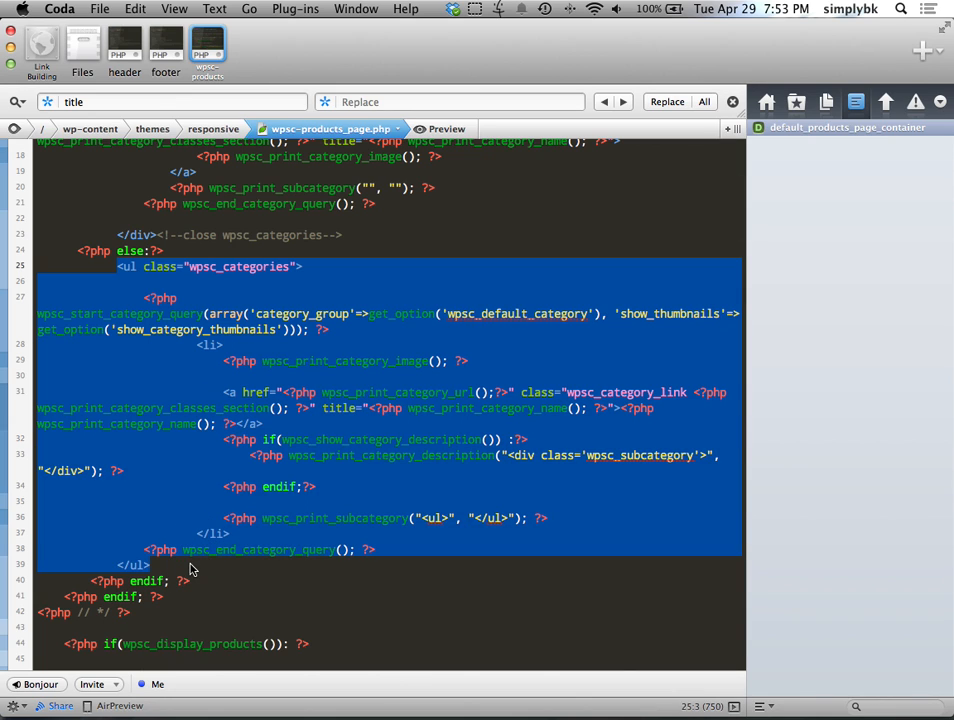
pyautogui.press('BackSpace')
pyautogui.hotkey('ctrl', 'Right')
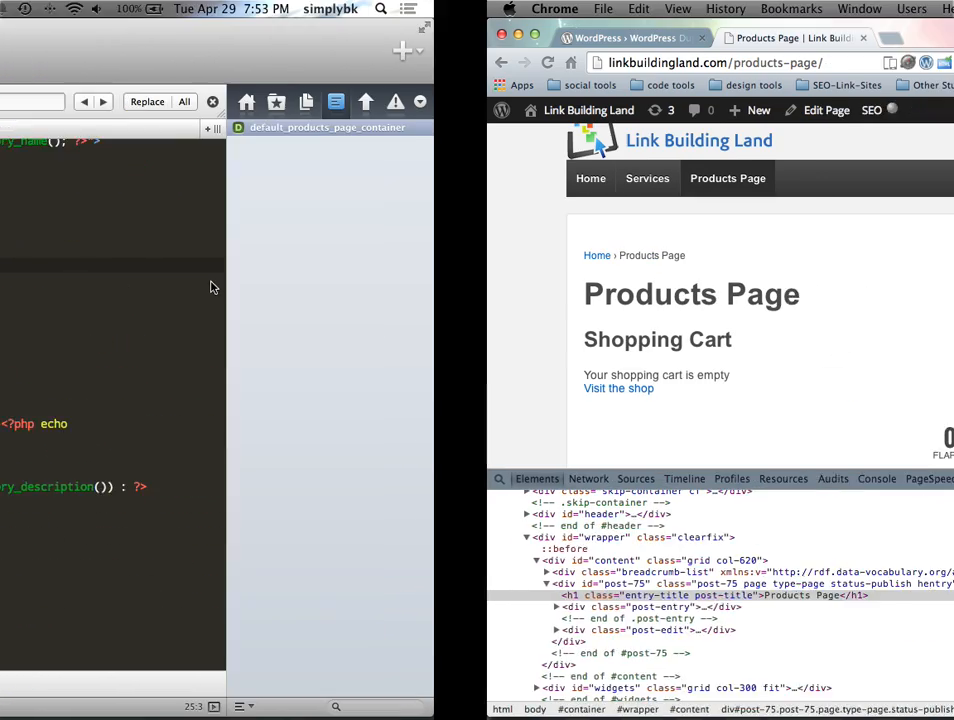
pyautogui.click(61, 63)
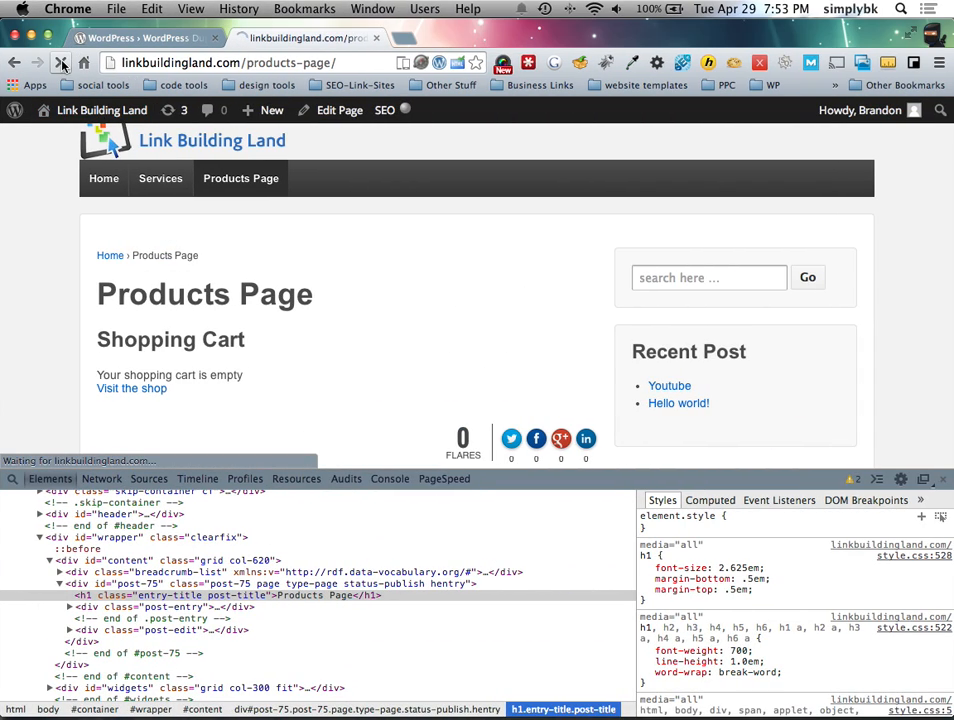
pyautogui.scroll(-3, 304, 312)
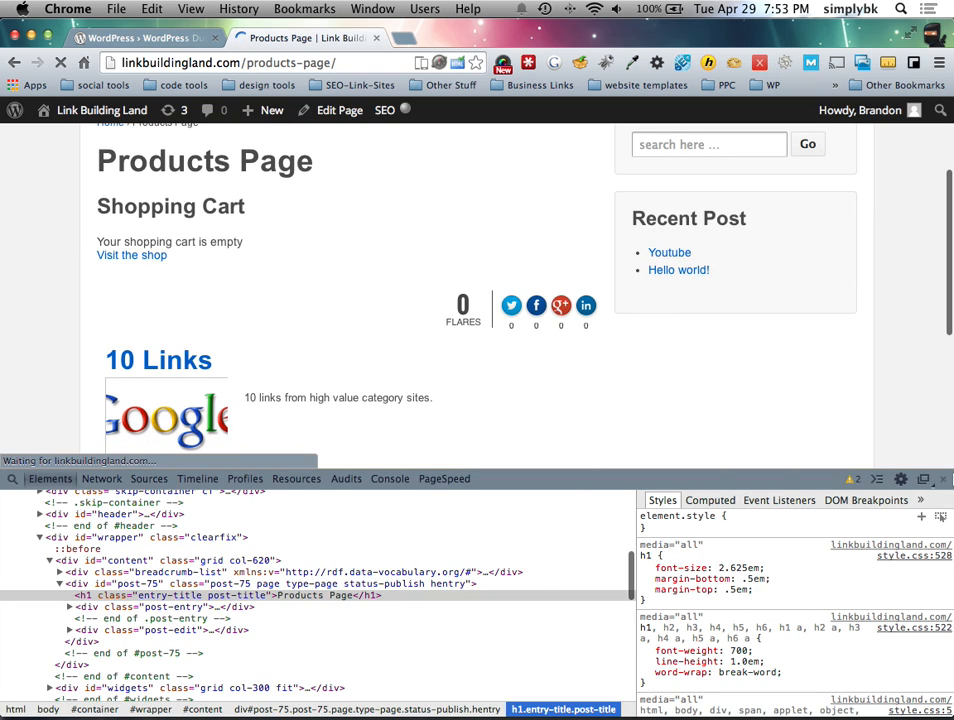
pyautogui.click(944, 480)
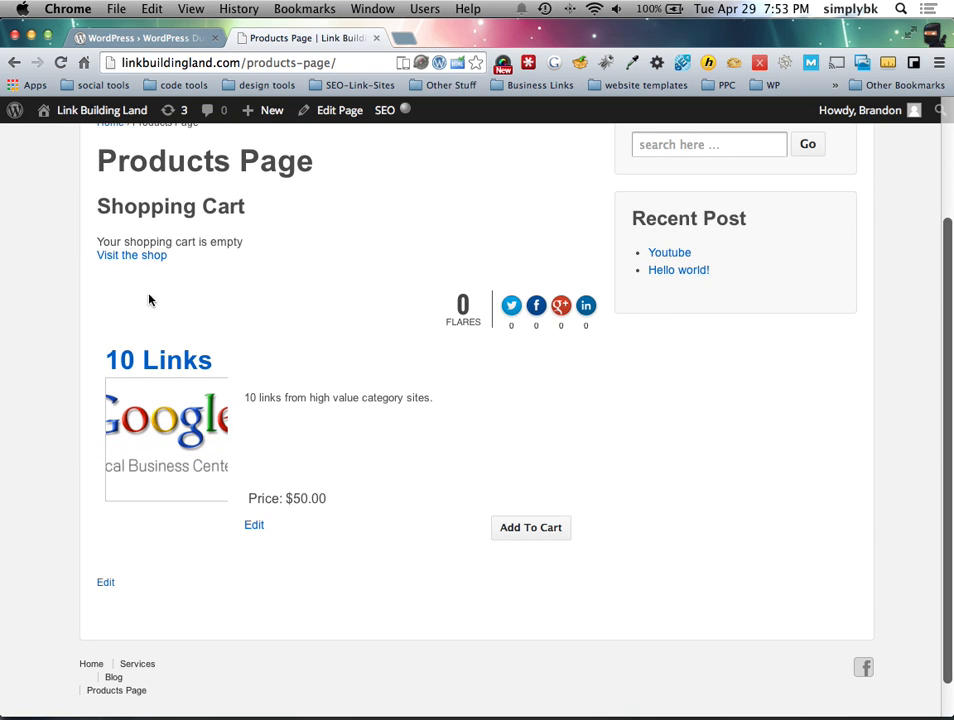
# Step: Undo the list category block deletion so both category blocks are back
pyautogui.hotkey('ctrl', 'Left')
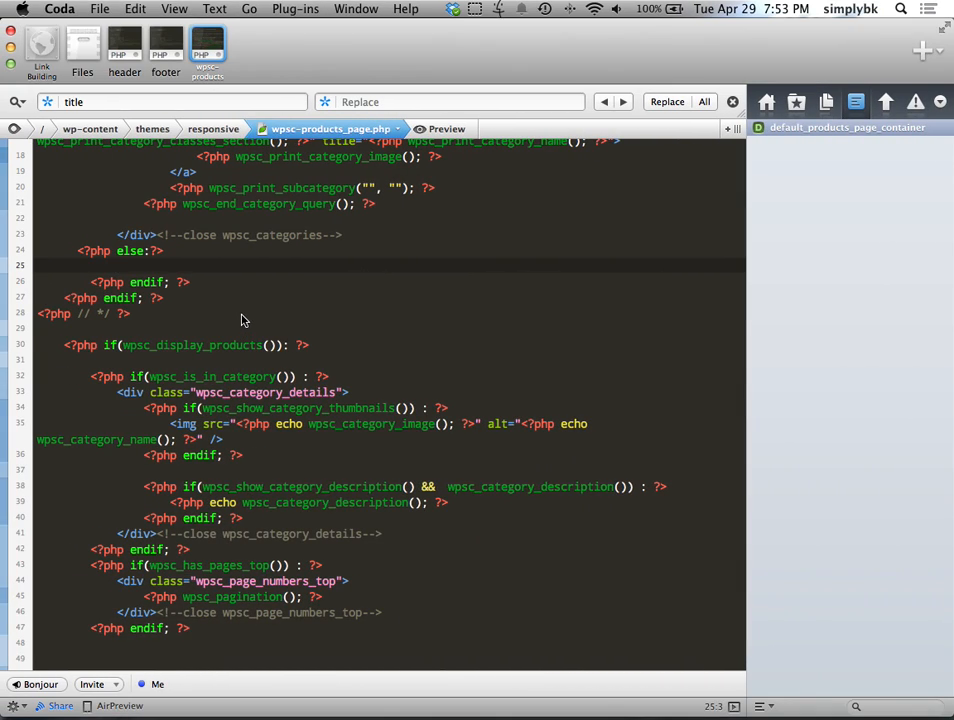
pyautogui.press('super+z')
pyautogui.click(258, 394)
pyautogui.scroll(-2, 146, 321)
pyautogui.scroll(1, 147, 322)
pyautogui.scroll(10, 146, 321)
pyautogui.click(111, 293)
pyautogui.click(234, 272)
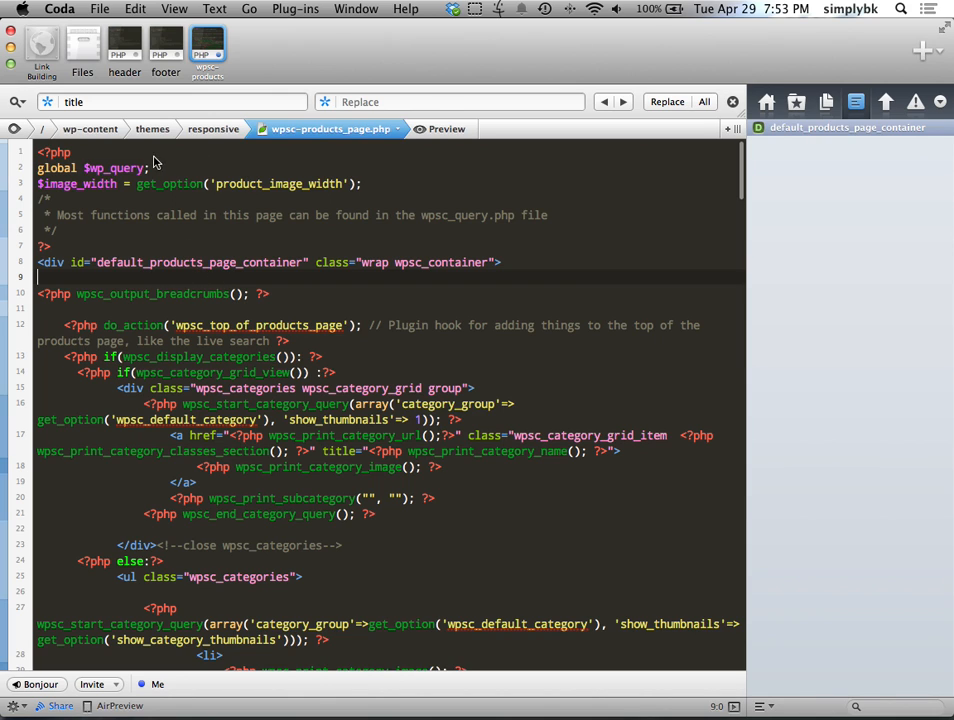
# Step: Browse the theme's file list, then return to the wpsc-products_page.php code
pyautogui.click(76, 55)
pyautogui.scroll(-1, 255, 420)
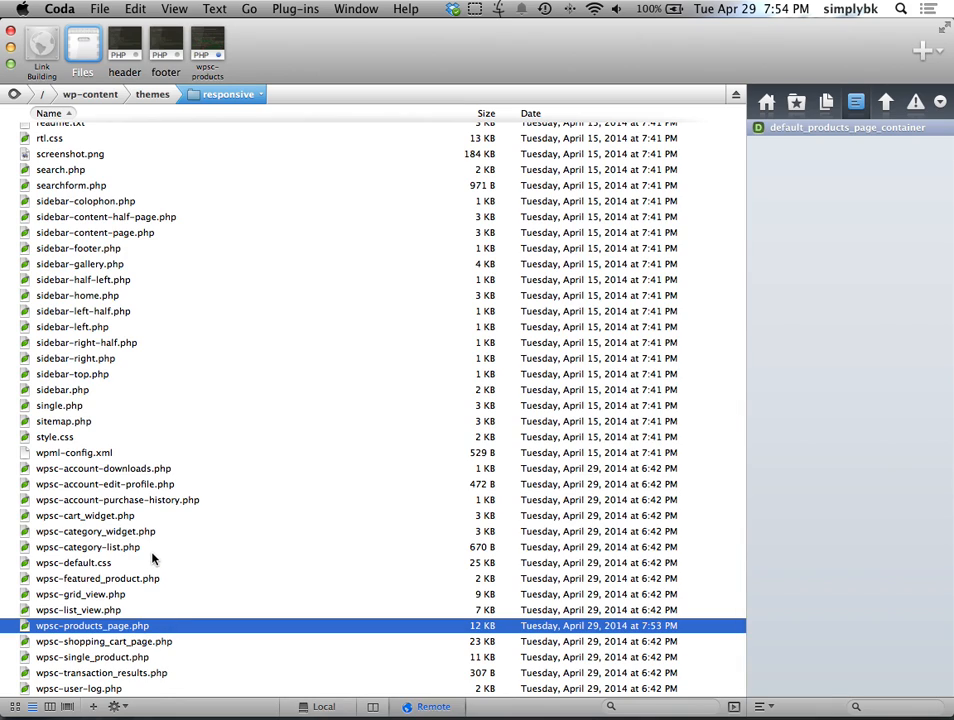
pyautogui.click(137, 626)
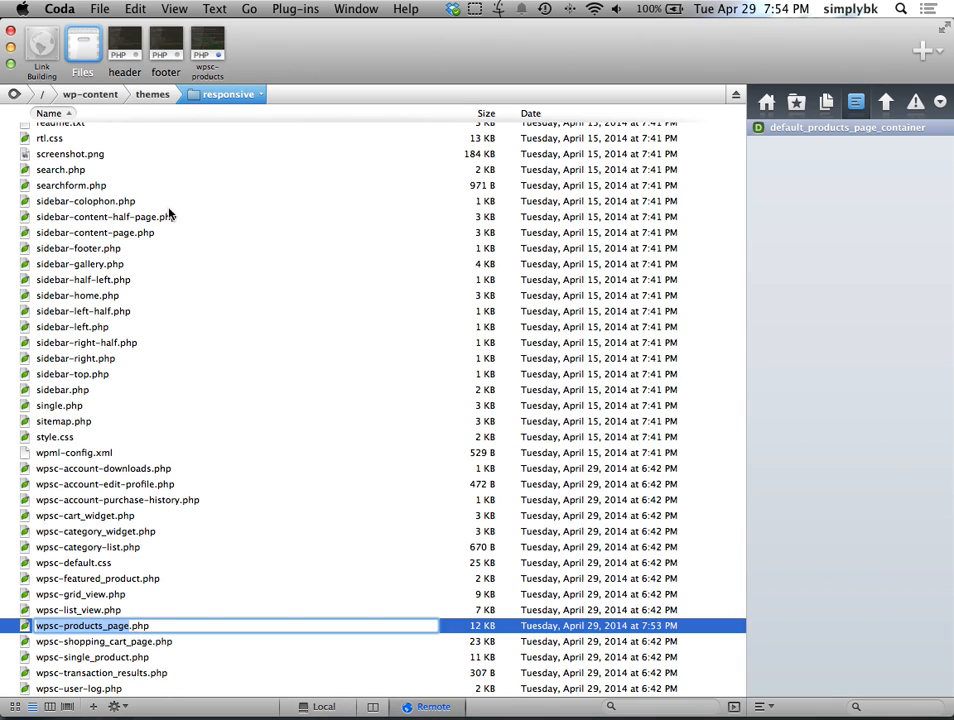
pyautogui.click(221, 55)
# Step: Add the 10 Links product to the cart on Chrome's Products Page, then show Coda's file list
pyautogui.hotkey('ctrl', 'Right')
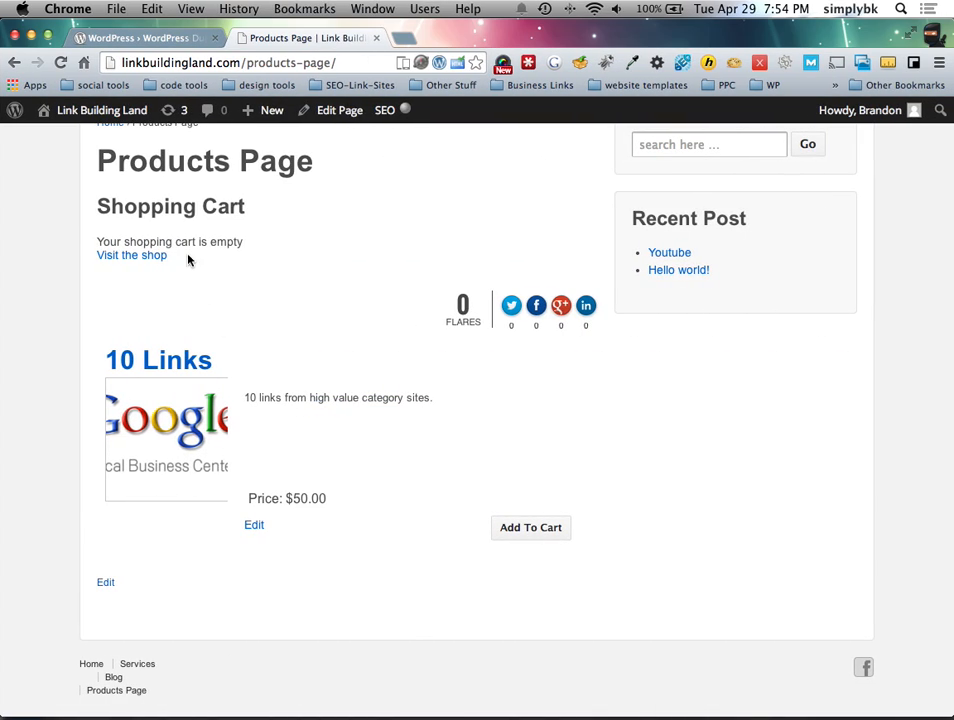
pyautogui.scroll(-2, 238, 290)
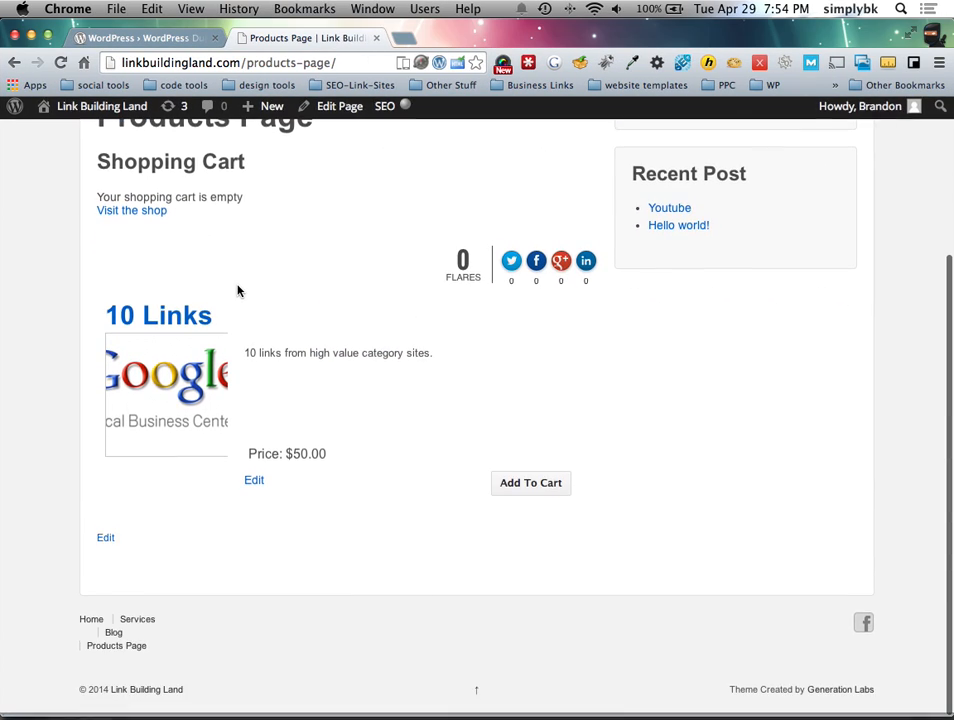
pyautogui.scroll(3, 231, 292)
pyautogui.scroll(2, 245, 385)
pyautogui.scroll(-3, 258, 370)
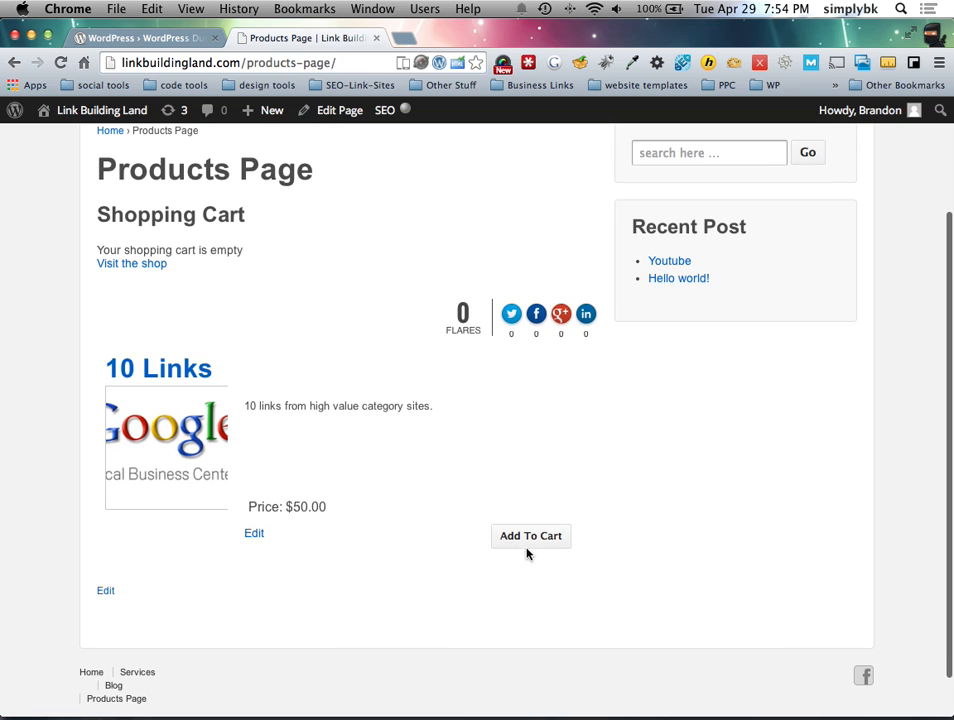
pyautogui.click(533, 540)
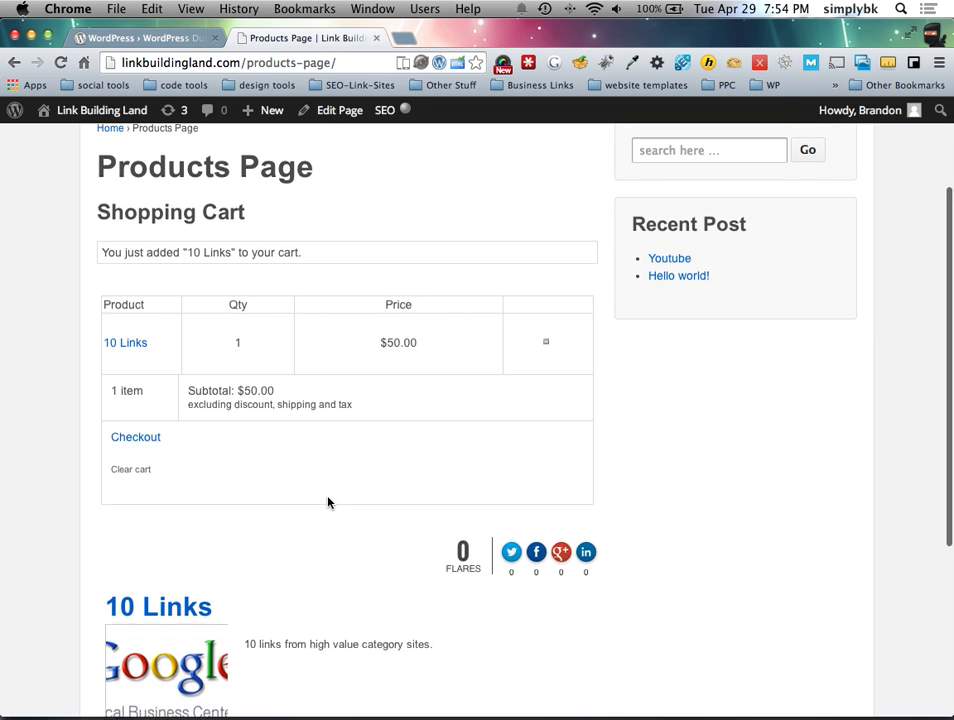
pyautogui.scroll(3, 330, 502)
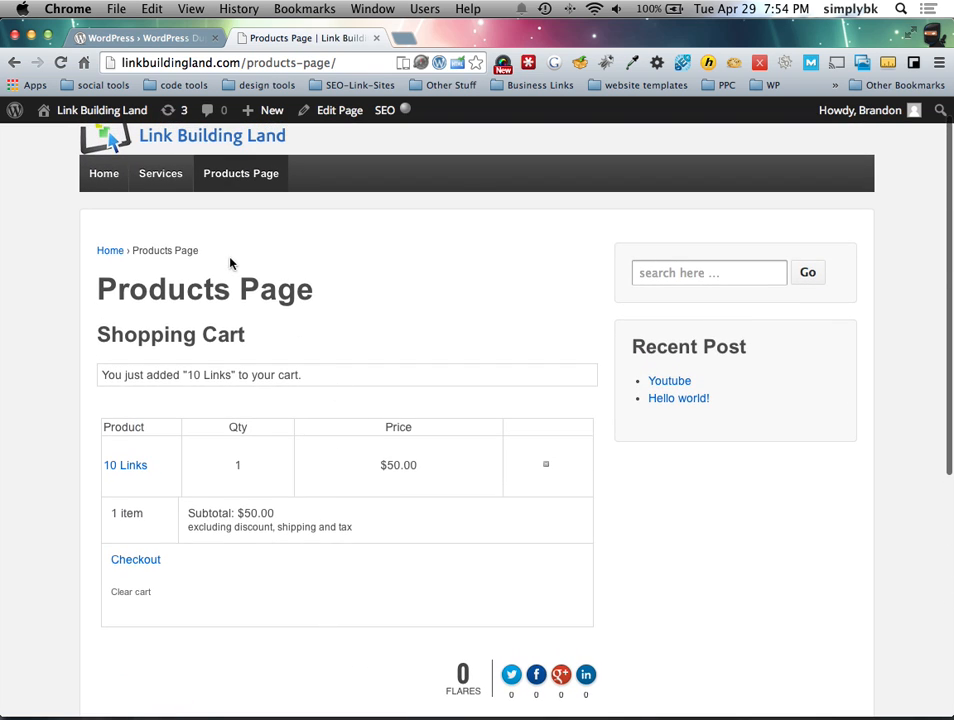
pyautogui.hotkey('ctrl', 'Left')
pyautogui.click(90, 60)
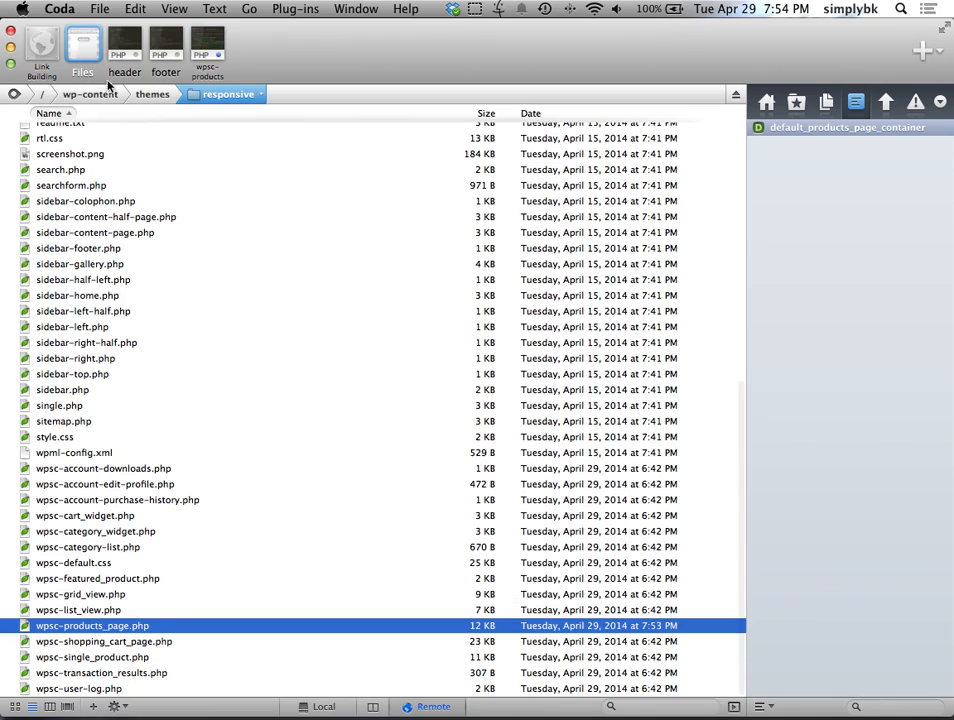
# Step: Open wpsc-shopping_cart_page.php and compare it against the Products Page in Chrome
pyautogui.doubleClick(175, 641)
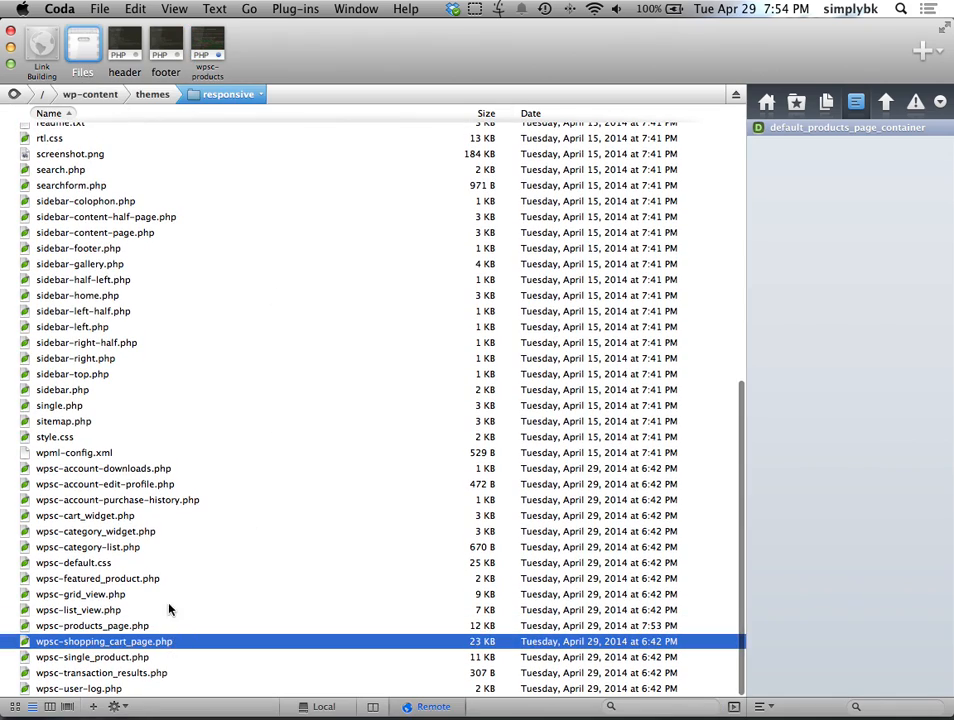
pyautogui.scroll(-3, 183, 360)
pyautogui.hotkey('ctrl', 'Right')
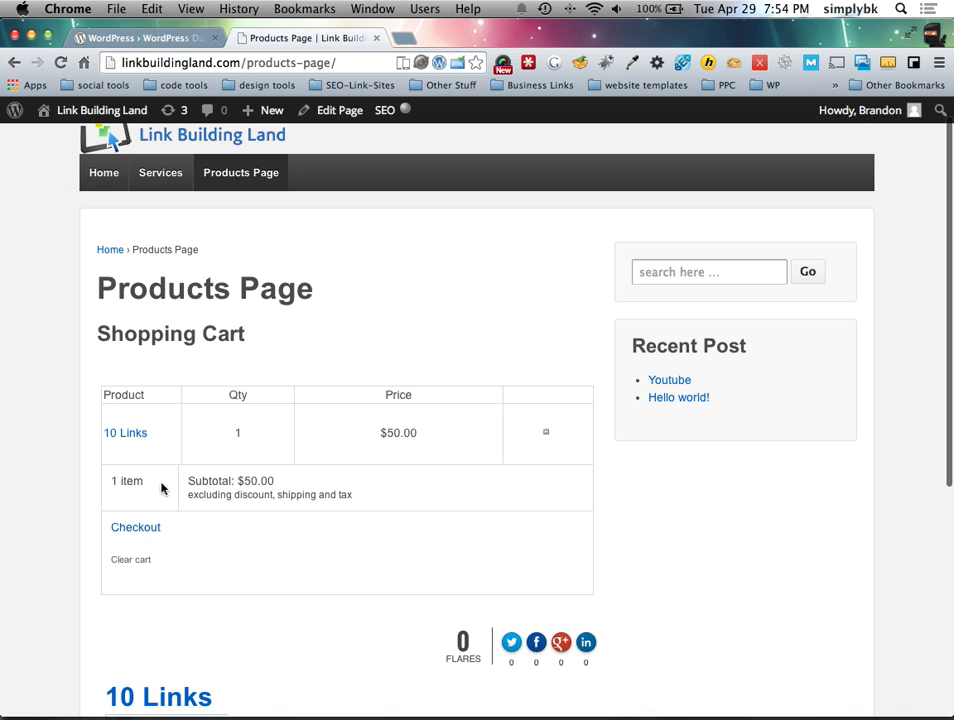
pyautogui.scroll(-5, 390, 454)
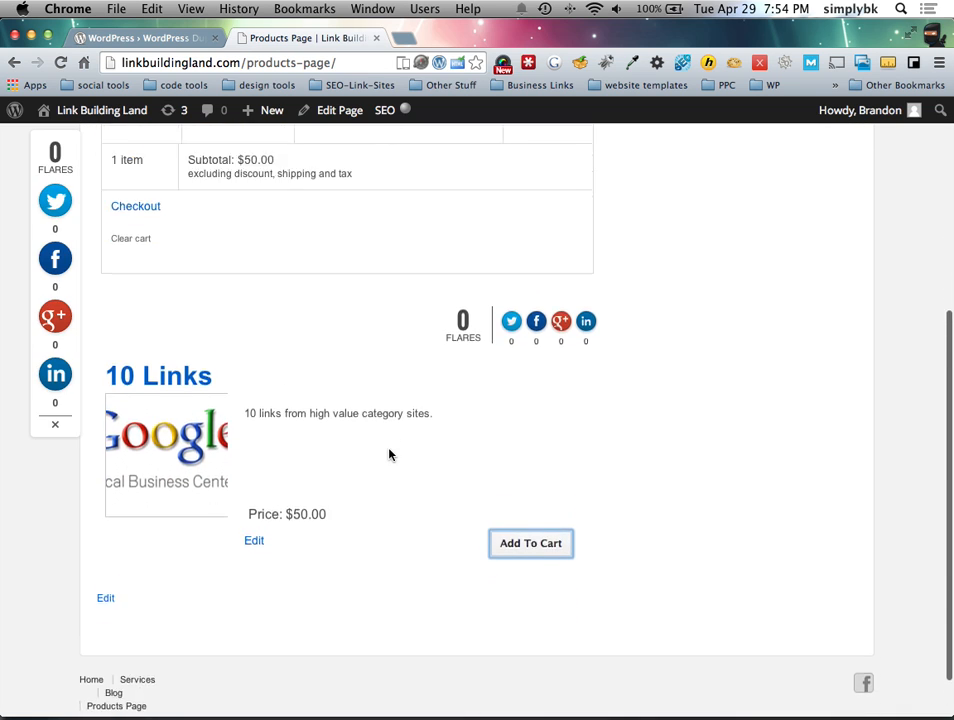
pyautogui.scroll(5, 390, 454)
pyautogui.scroll(-3, 391, 456)
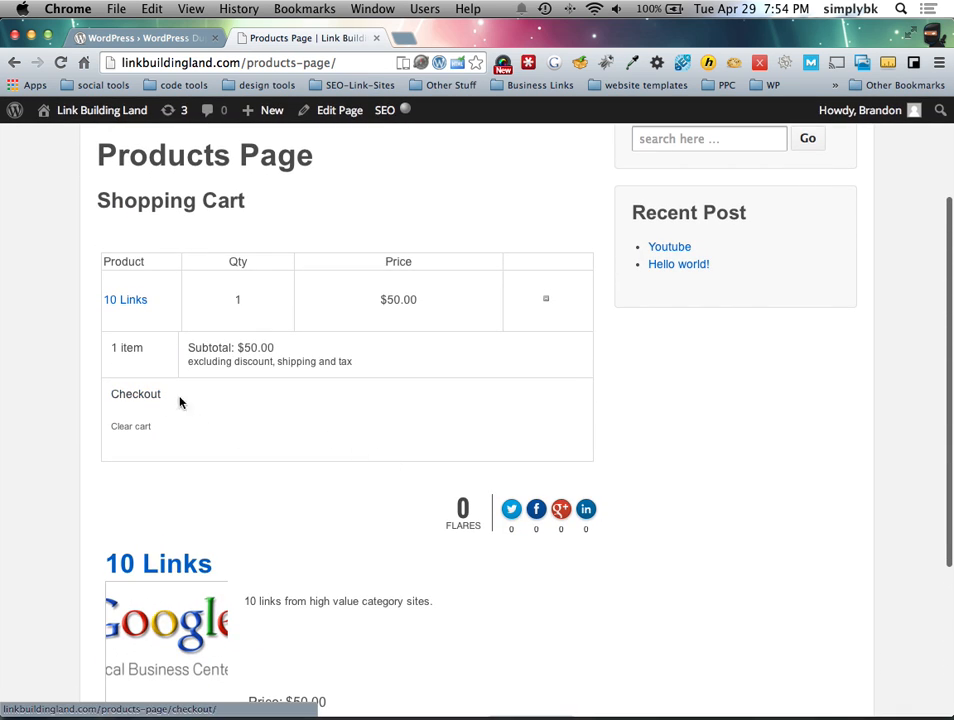
pyautogui.hotkey('ctrl', 'Left')
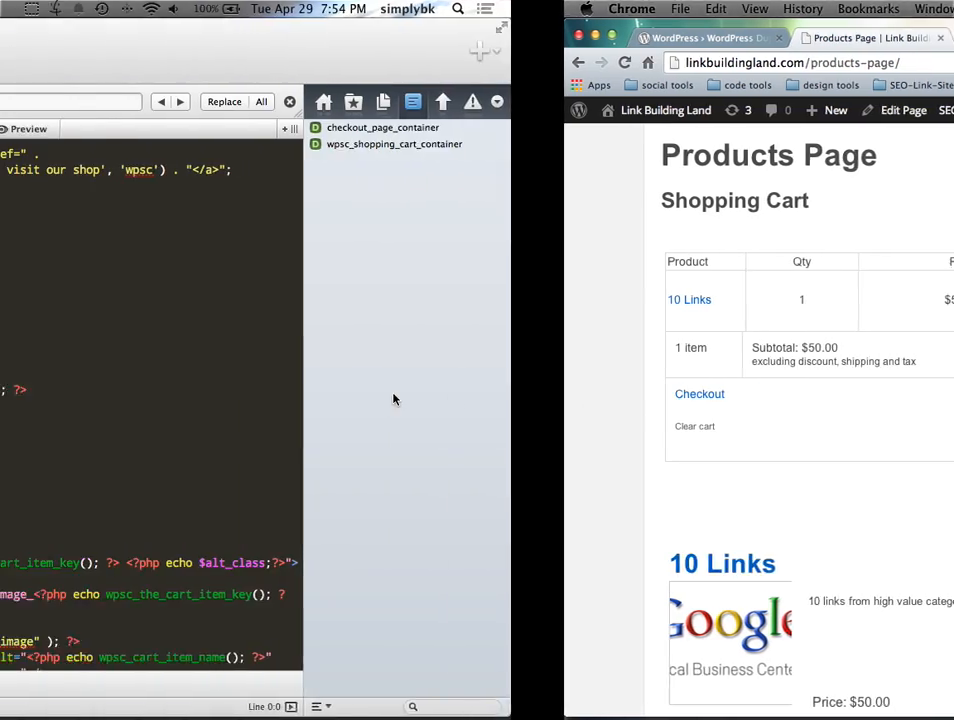
pyautogui.scroll(-10, 205, 467)
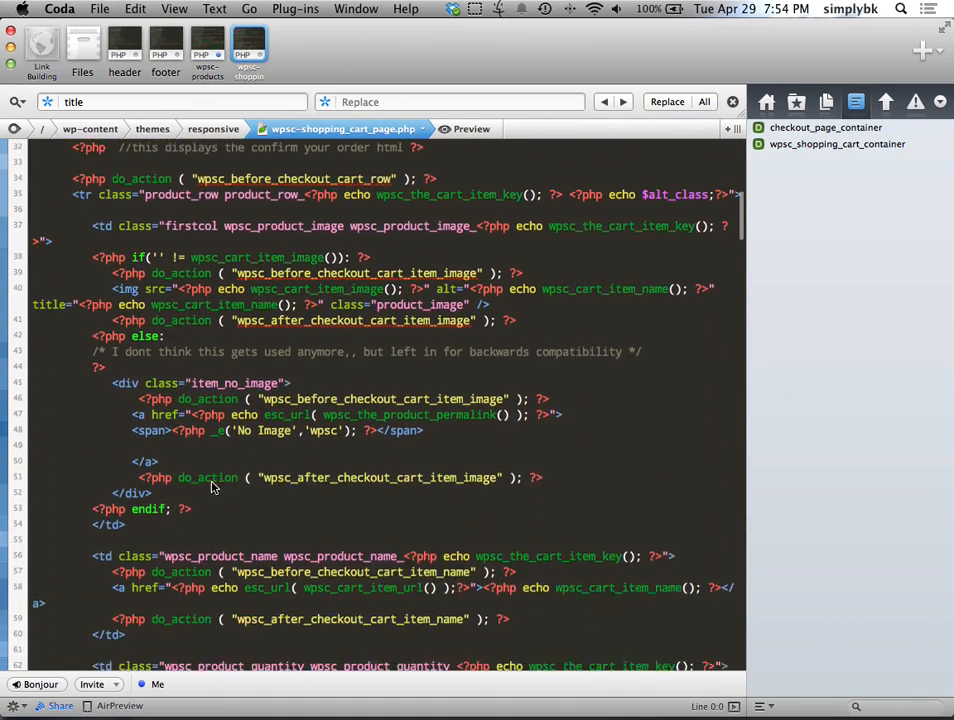
pyautogui.scroll(-2, 222, 457)
# Step: Inspect the Add To Cart button's class, then scroll the cart template to its quantity and price rows
pyautogui.hotkey('ctrl', 'Right')
pyautogui.scroll(-5, 569, 522)
pyautogui.rightClick(535, 464)
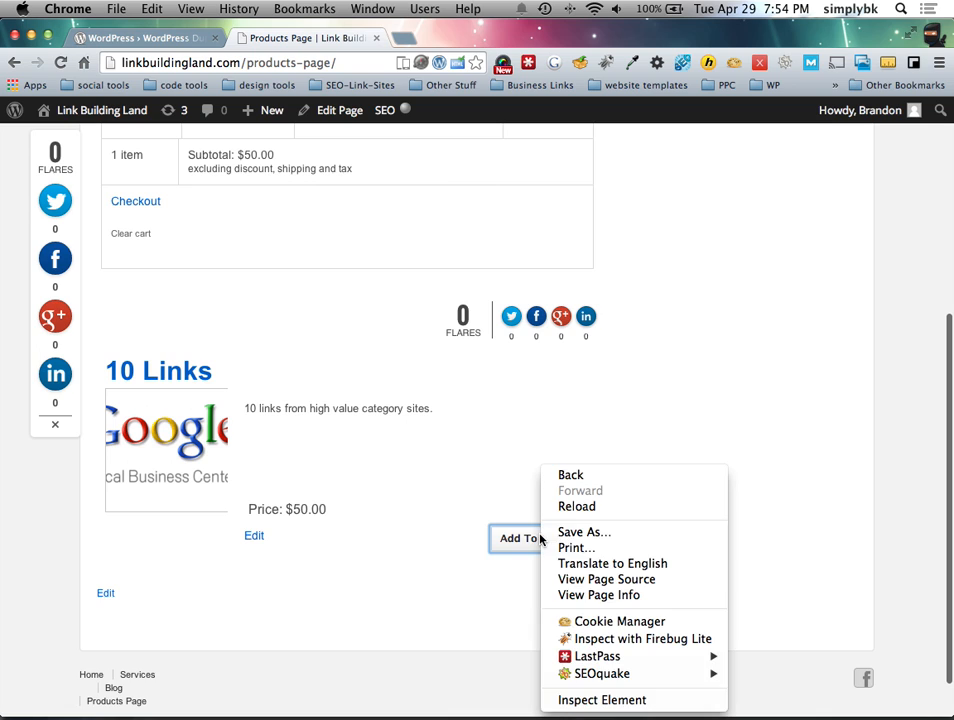
pyautogui.click(598, 699)
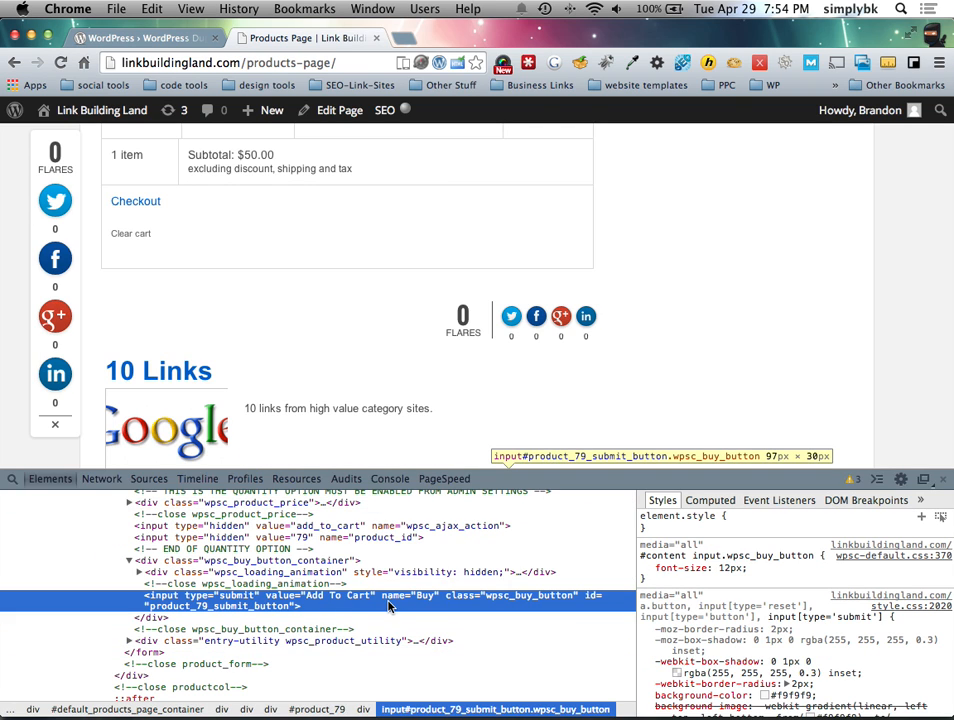
pyautogui.doubleClick(535, 599)
pyautogui.click(942, 479)
pyautogui.scroll(5, 289, 432)
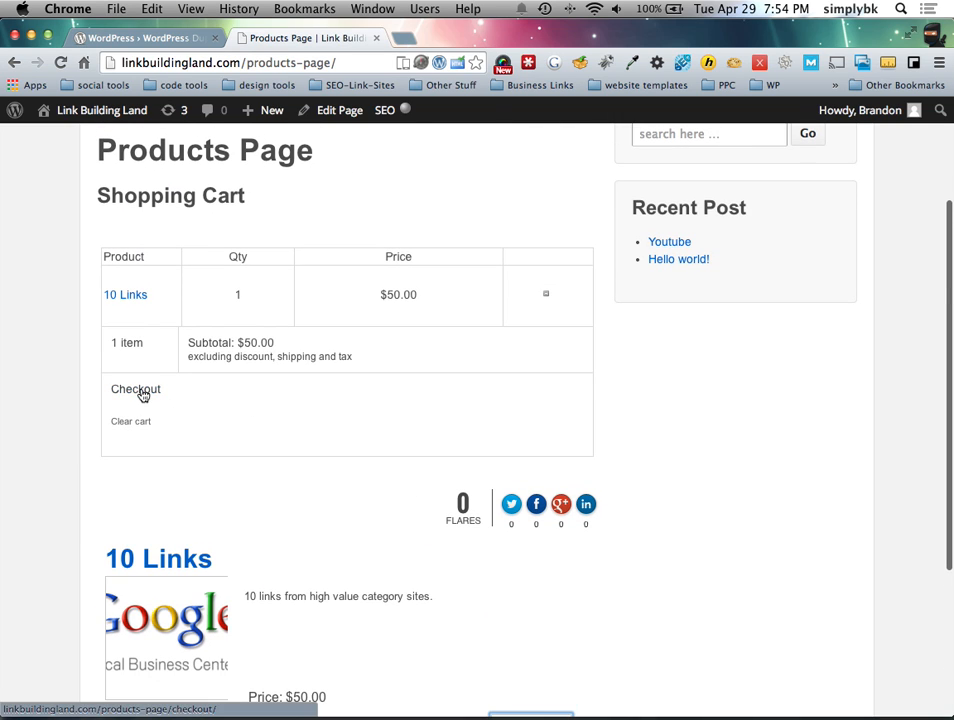
pyautogui.hotkey('ctrl', 'Left')
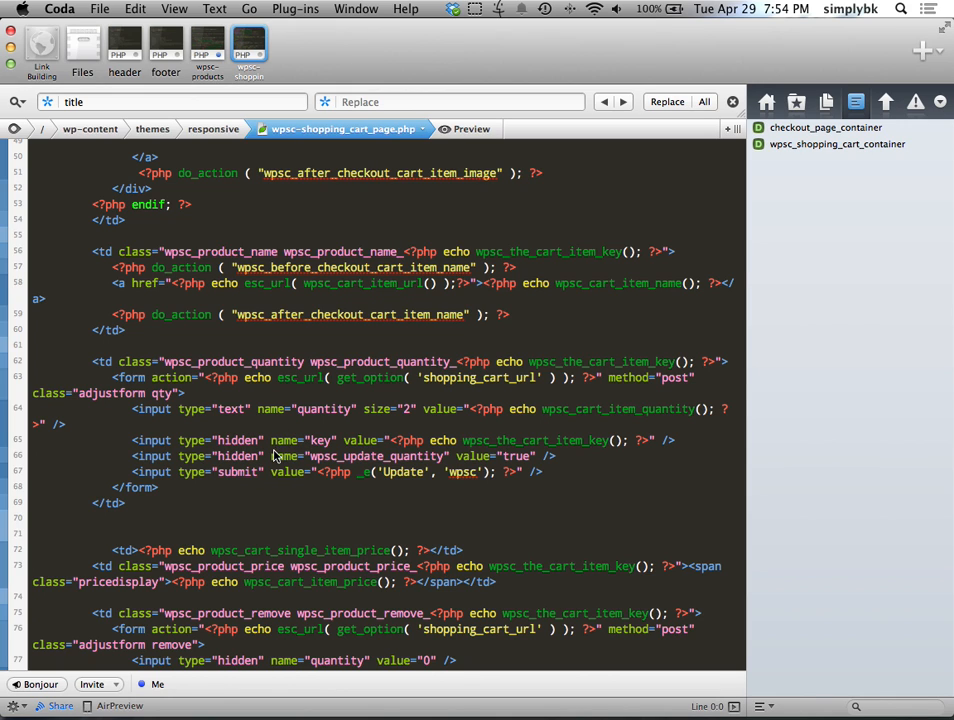
pyautogui.scroll(-5, 278, 455)
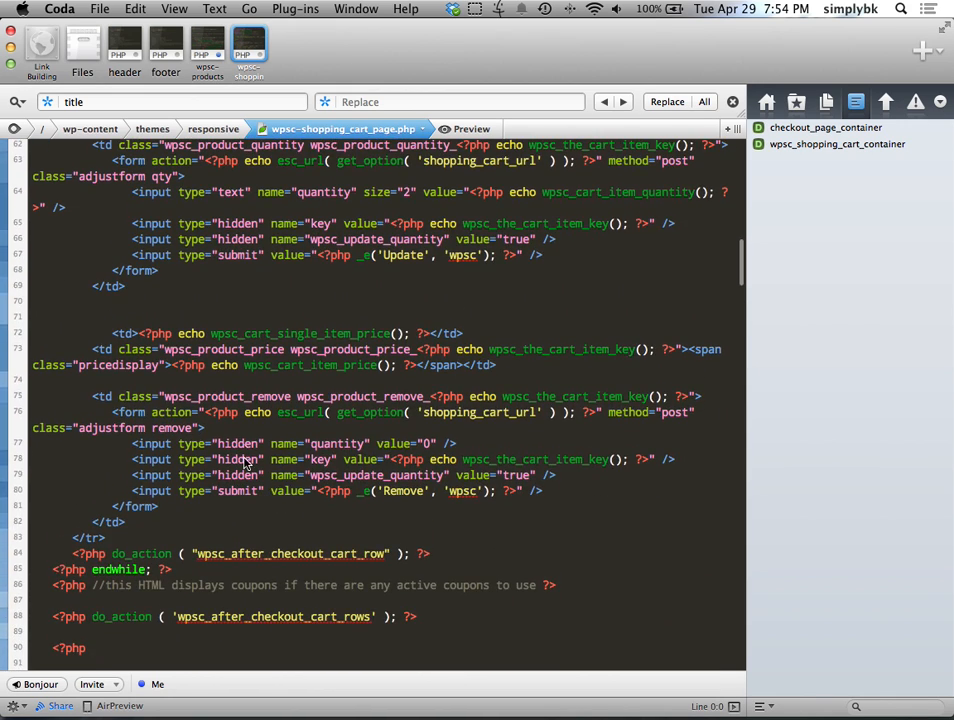
pyautogui.hotkey('ctrl', 'Right')
pyautogui.rightClick(138, 399)
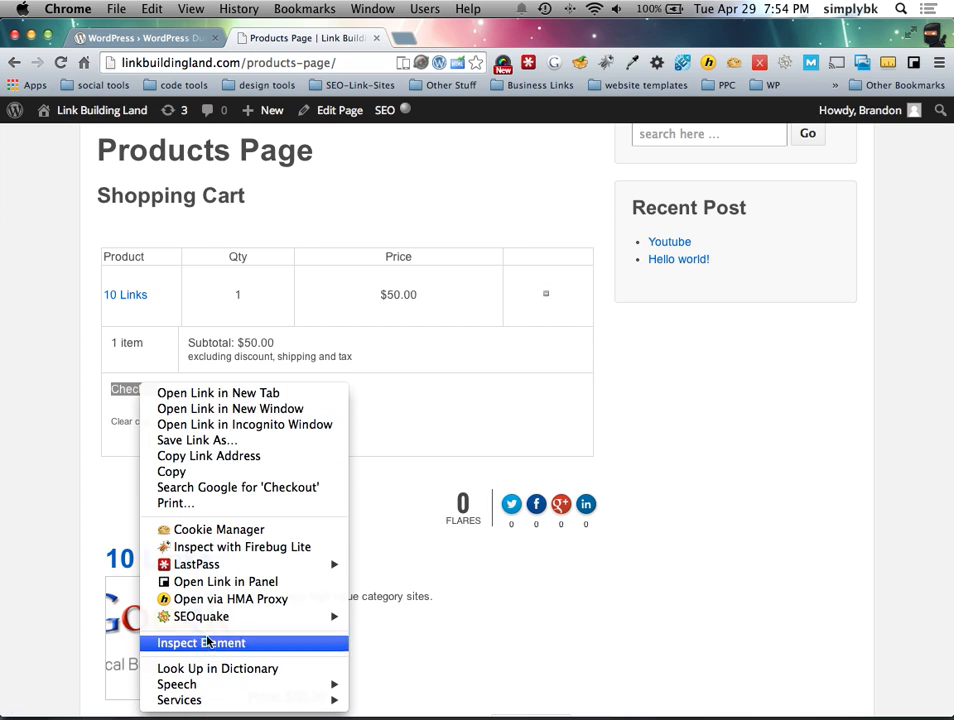
pyautogui.click(164, 643)
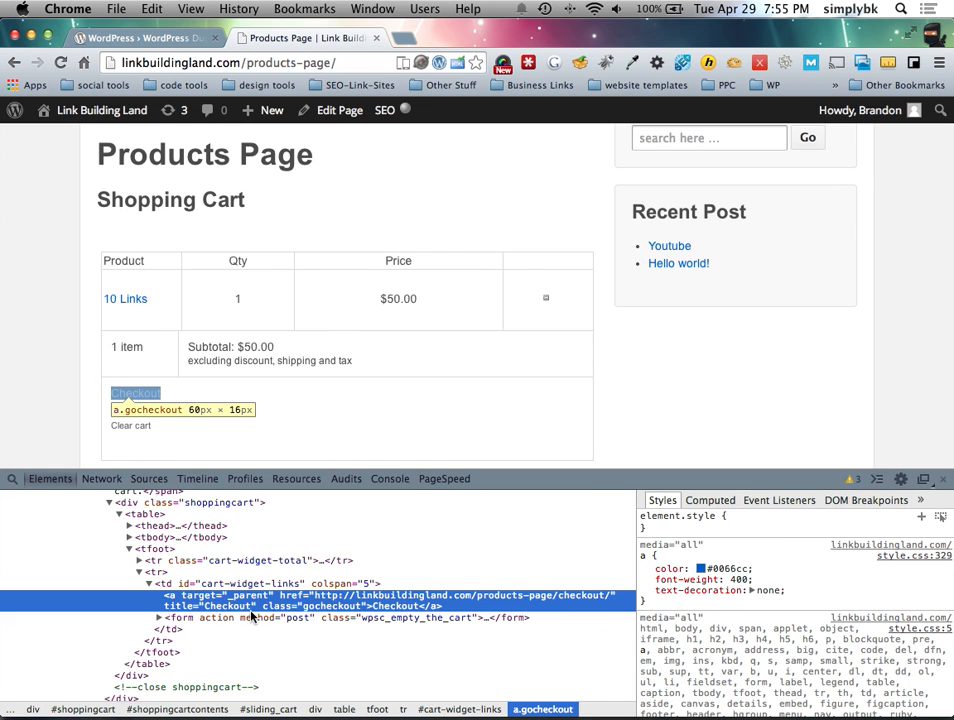
pyautogui.hotkey('ctrl', 'Left')
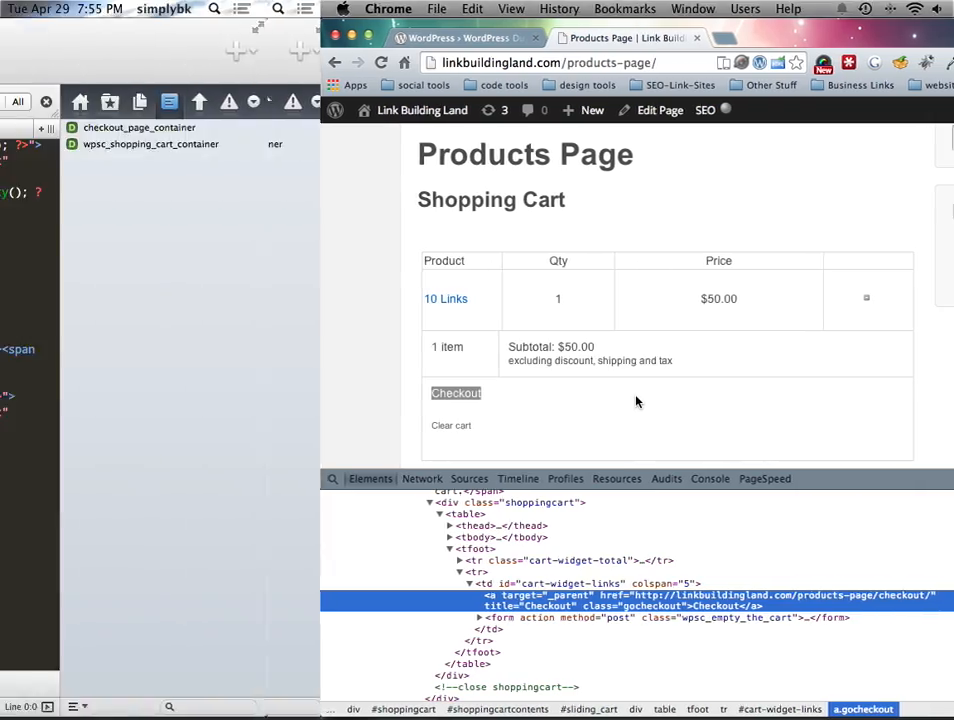
pyautogui.scroll(10, 277, 427)
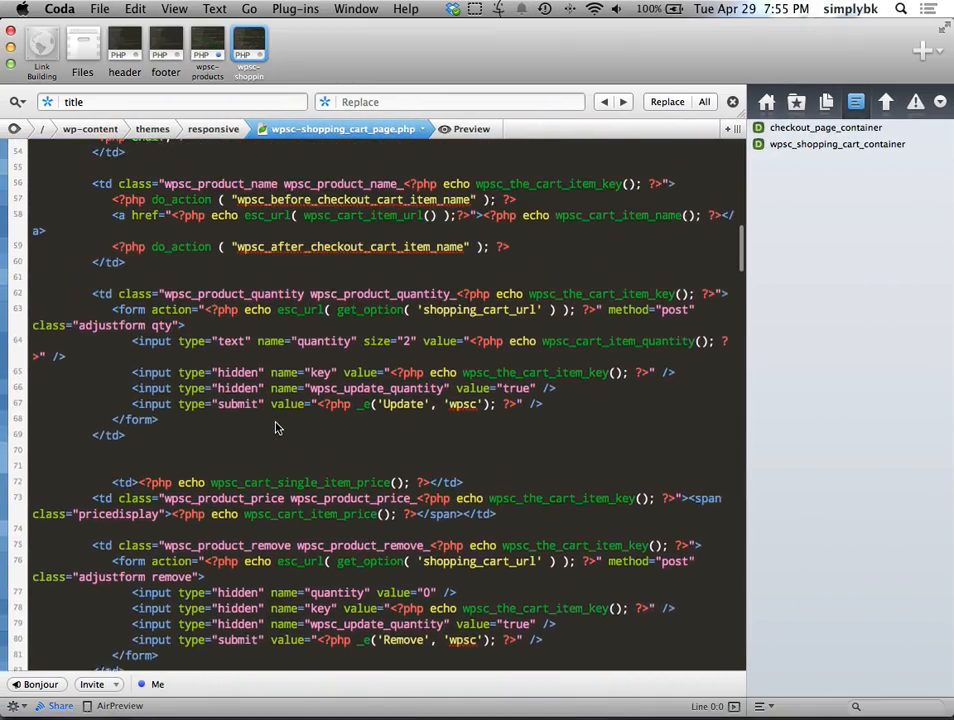
pyautogui.scroll(-15, 281, 437)
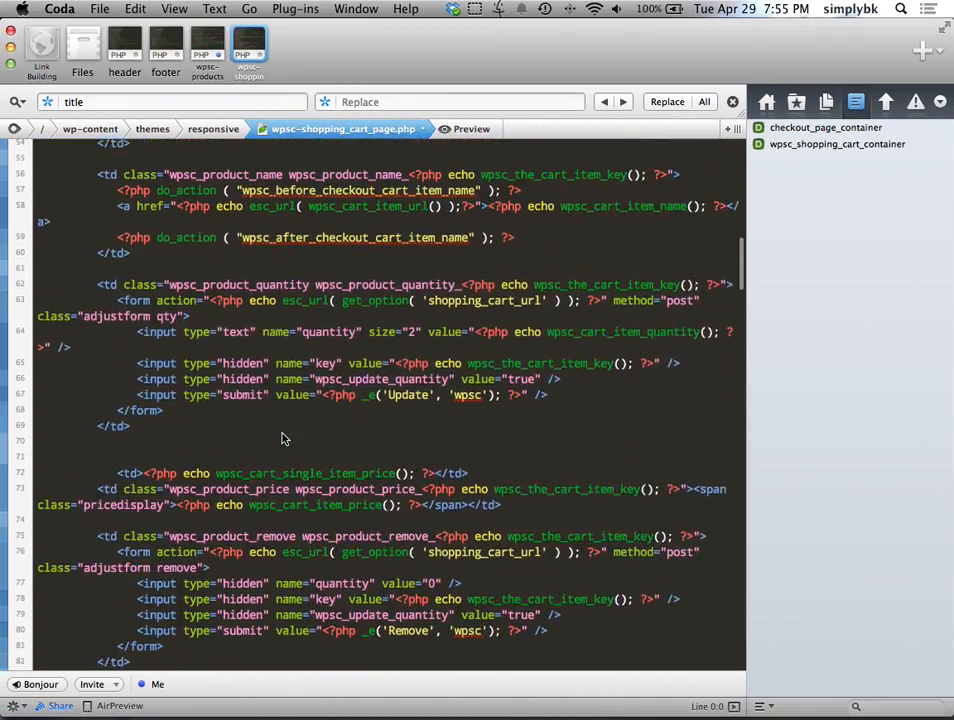
pyautogui.scroll(-8, 278, 490)
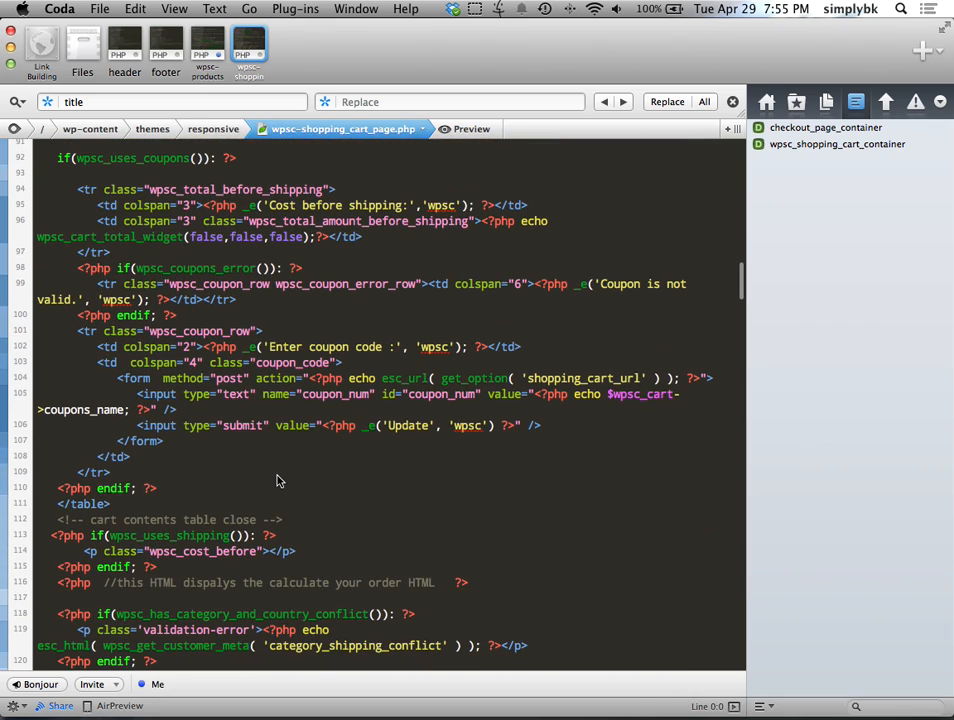
pyautogui.scroll(-10, 280, 481)
pyautogui.scroll(-15, 289, 481)
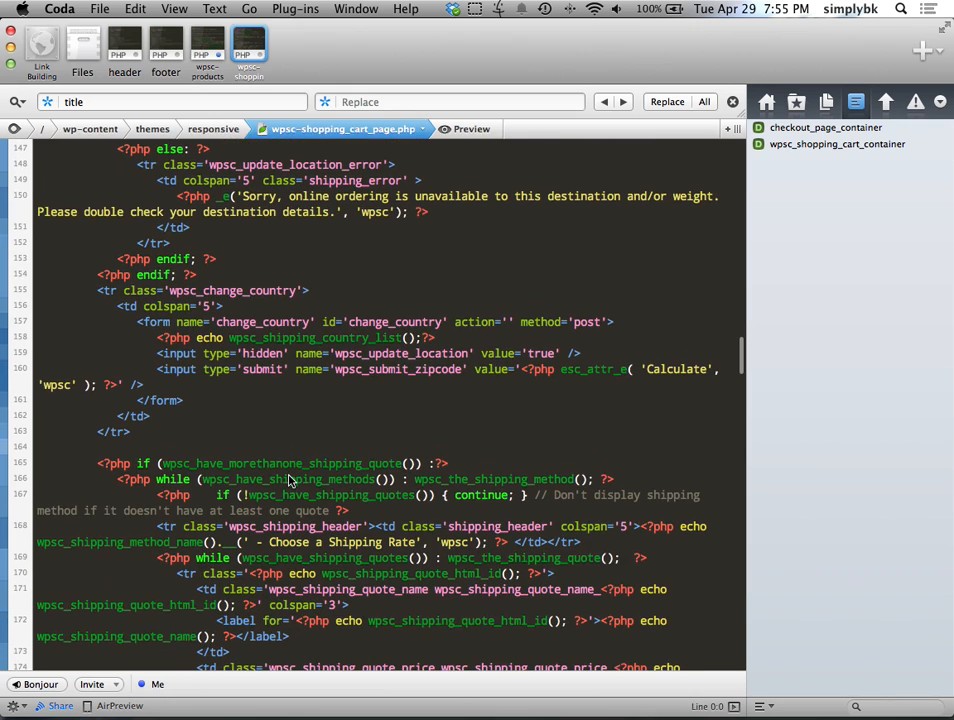
pyautogui.scroll(-4, 289, 481)
# Step: Search the cart template for 'gocheckout', narrowing the term down to 'go'
pyautogui.press('super+f')
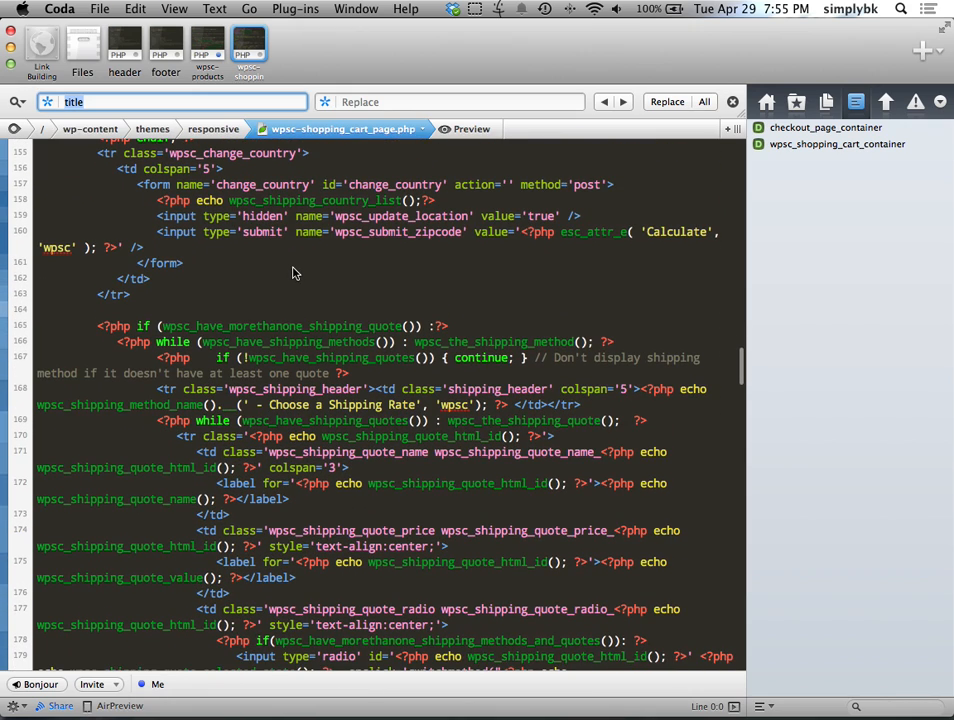
pyautogui.write('gocheckout')
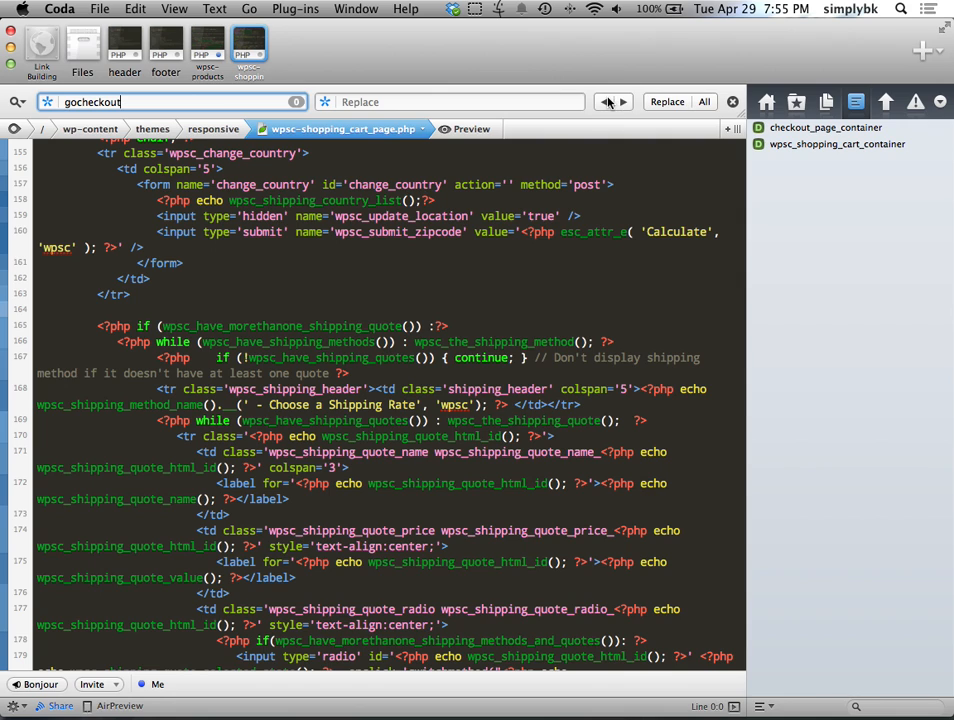
pyautogui.press('BackSpace')
pyautogui.press('BackSpace')
pyautogui.press('BackSpace')
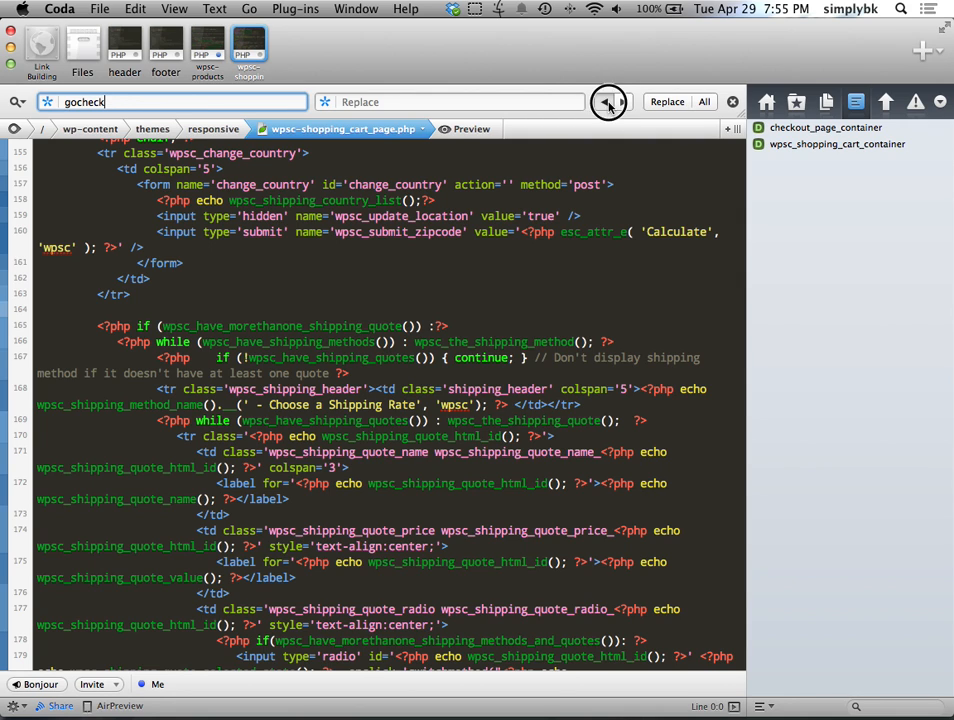
pyautogui.hotkey('ctrl', 'Right')
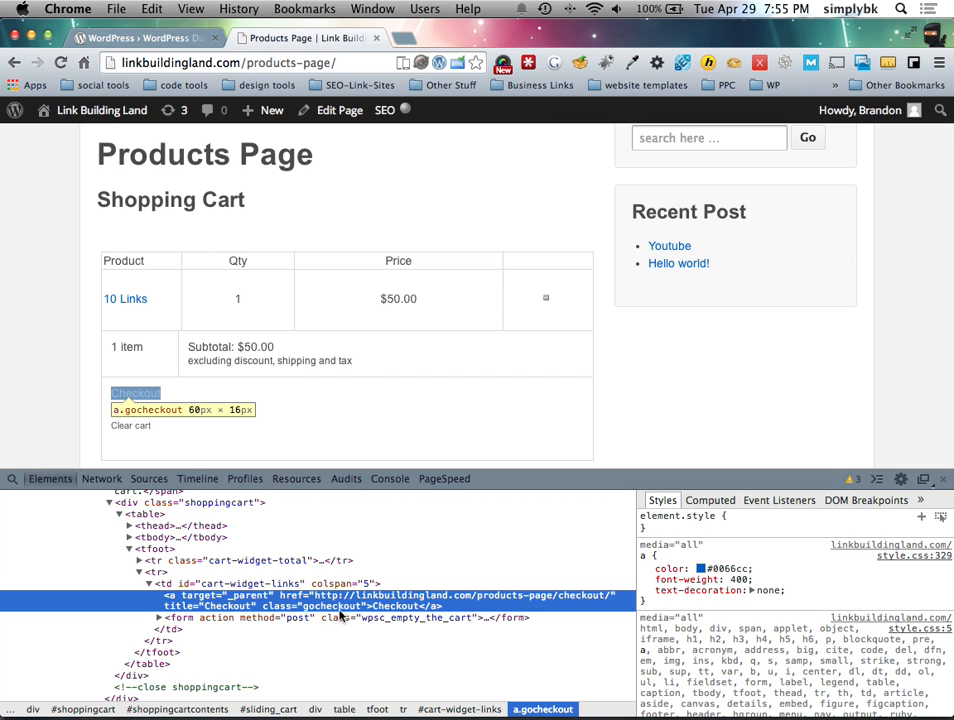
pyautogui.hotkey('ctrl', 'Left')
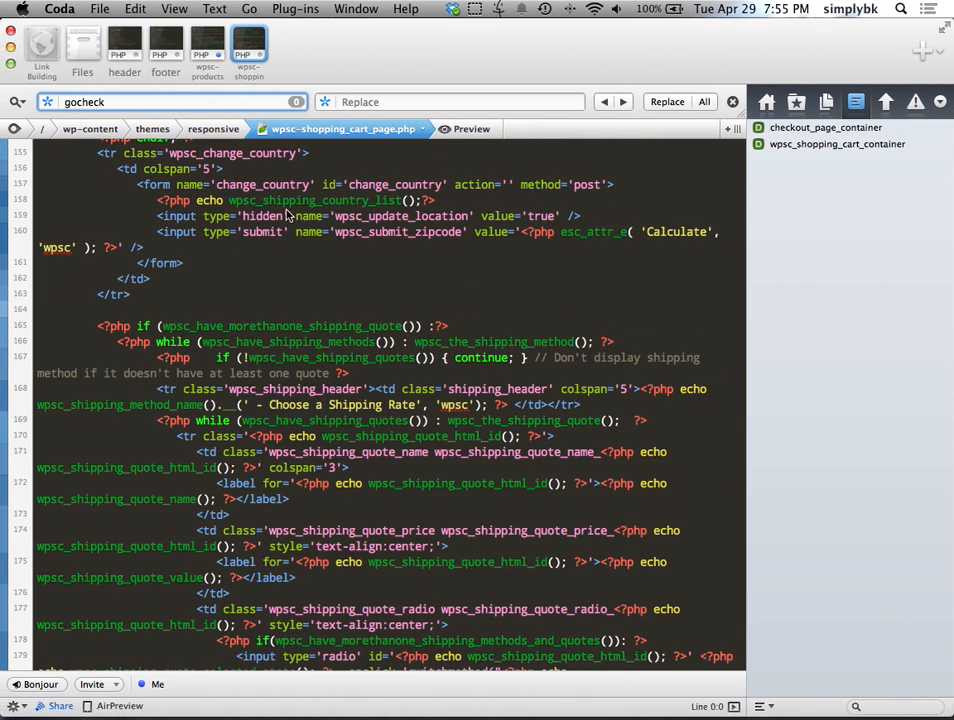
pyautogui.press('BackSpace')
pyautogui.press('BackSpace')
pyautogui.press('BackSpace')
pyautogui.press('BackSpace')
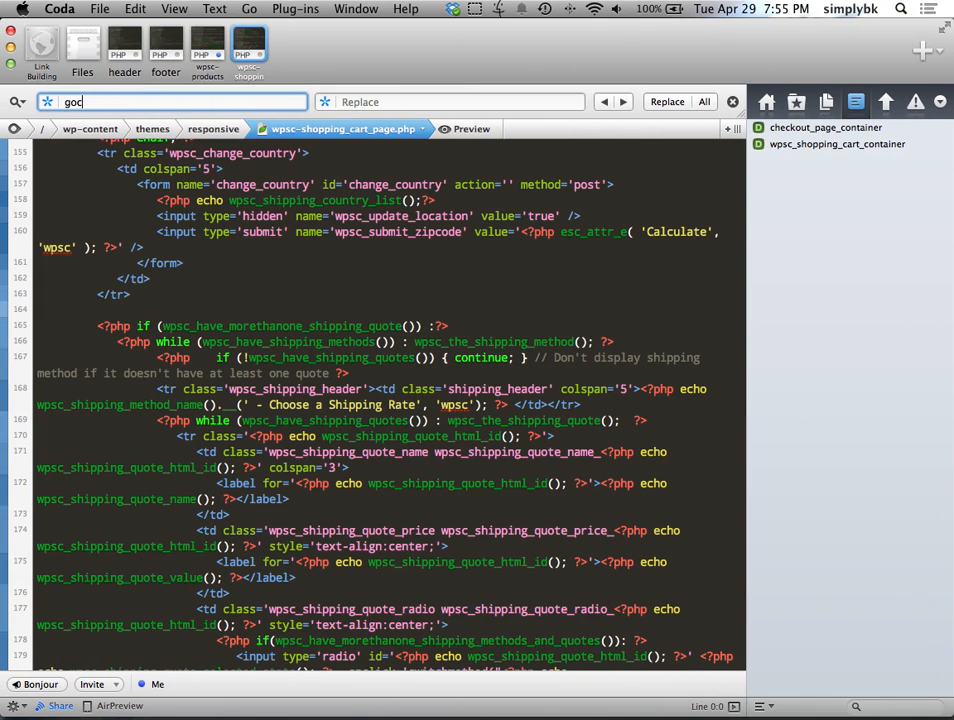
pyautogui.click(606, 101)
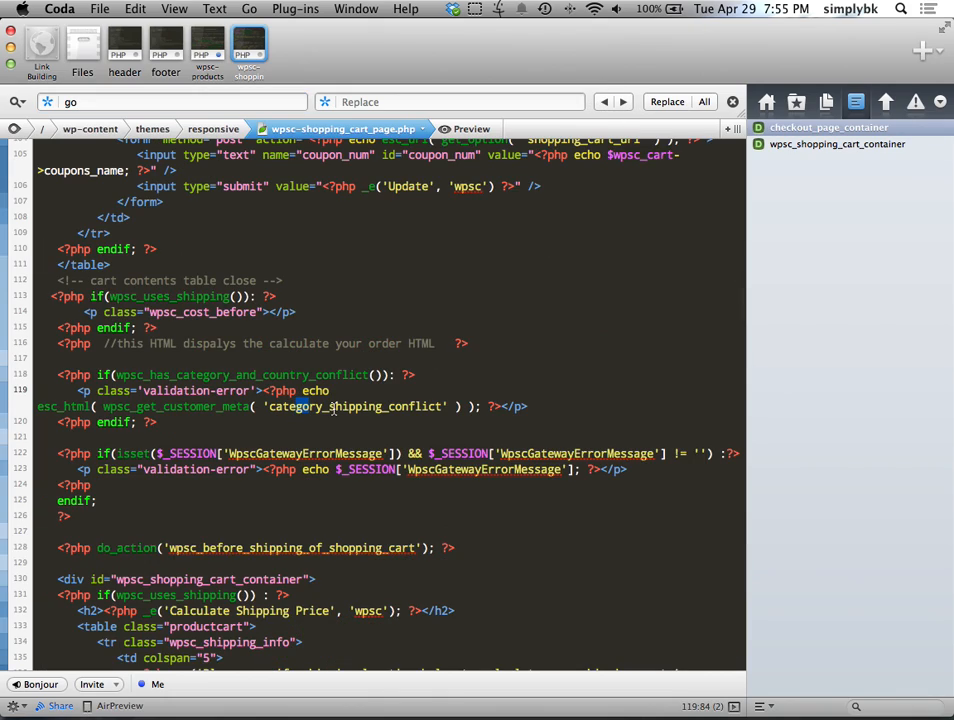
# Step: Scroll through the file to its Purchase button block, confirming gocheckout never appears
pyautogui.scroll(4, 345, 414)
pyautogui.scroll(-20, 341, 344)
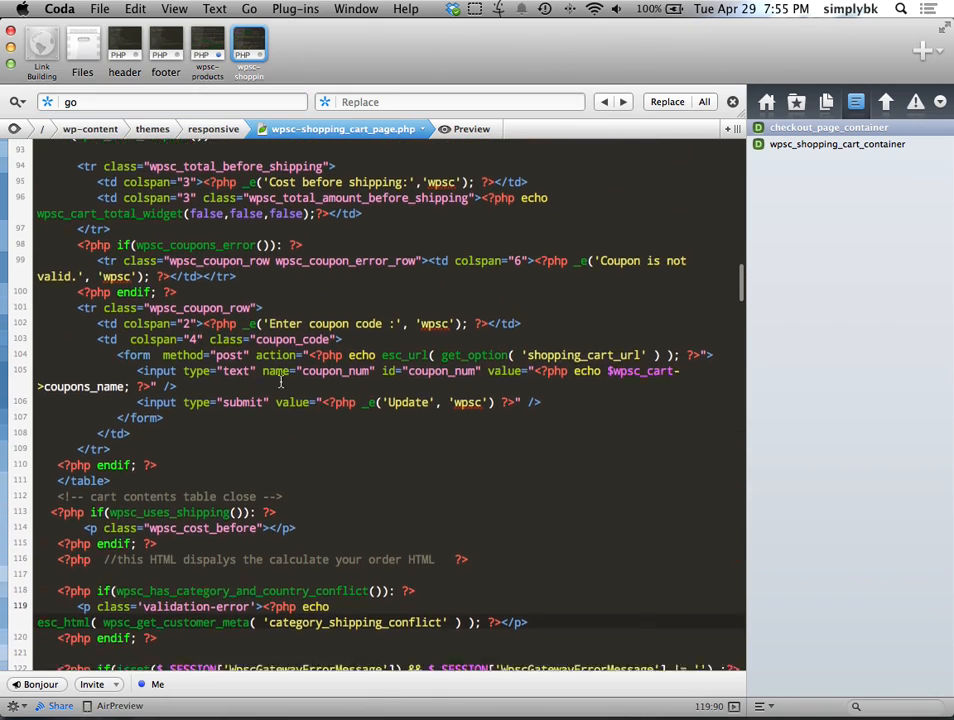
pyautogui.scroll(-10, 320, 395)
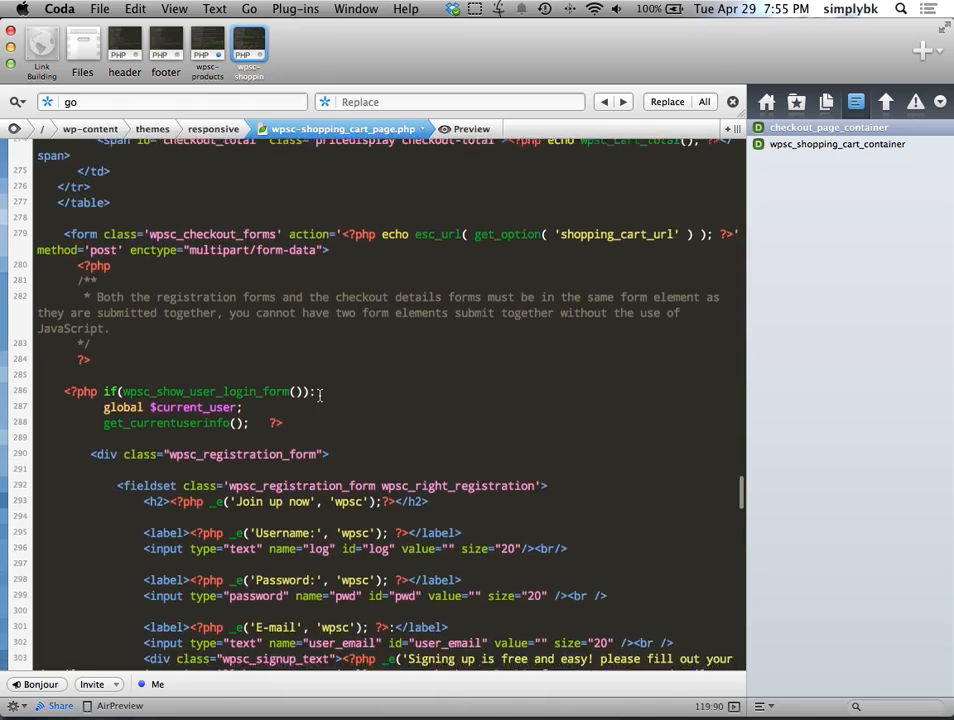
pyautogui.scroll(-15, 320, 395)
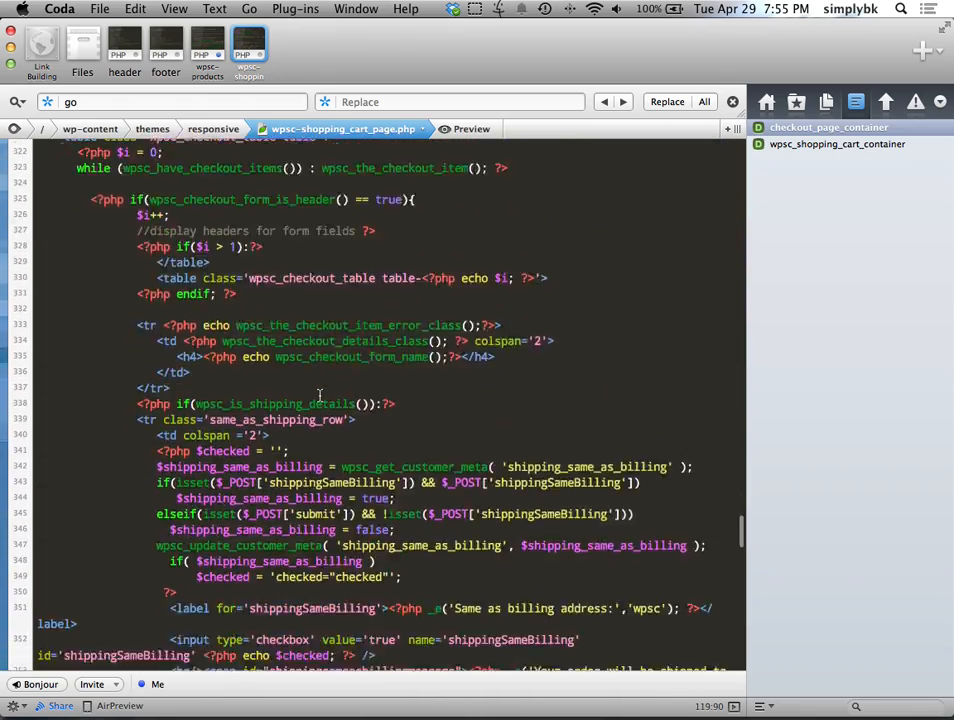
pyautogui.scroll(-15, 351, 428)
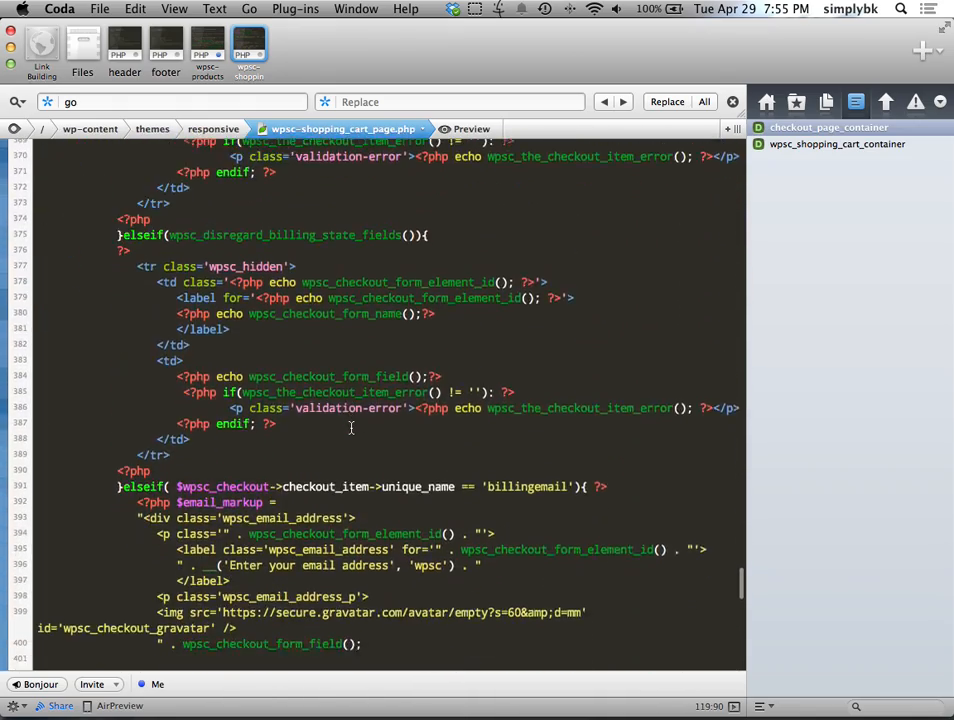
pyautogui.scroll(-5, 351, 428)
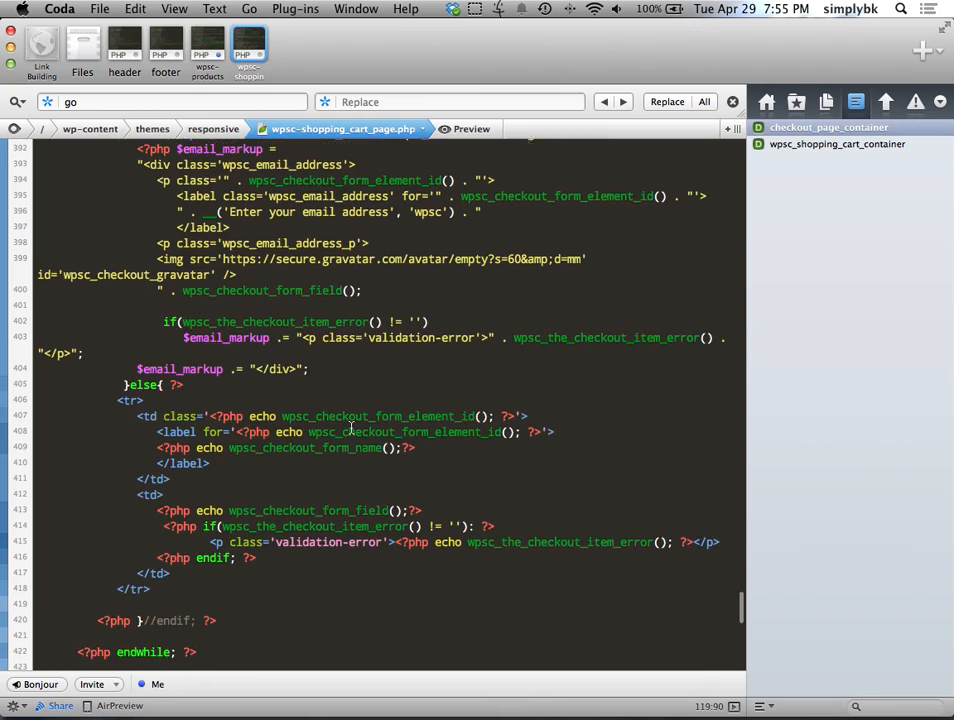
pyautogui.scroll(5, 351, 428)
pyautogui.scroll(2, 351, 428)
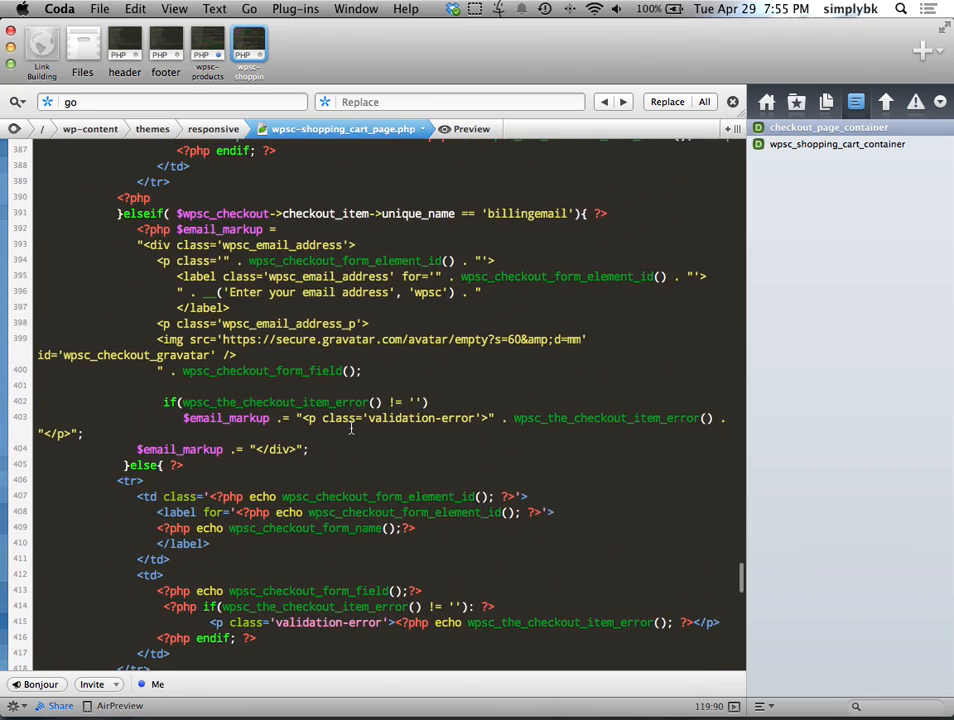
pyautogui.scroll(-12, 351, 428)
pyautogui.scroll(-15, 351, 428)
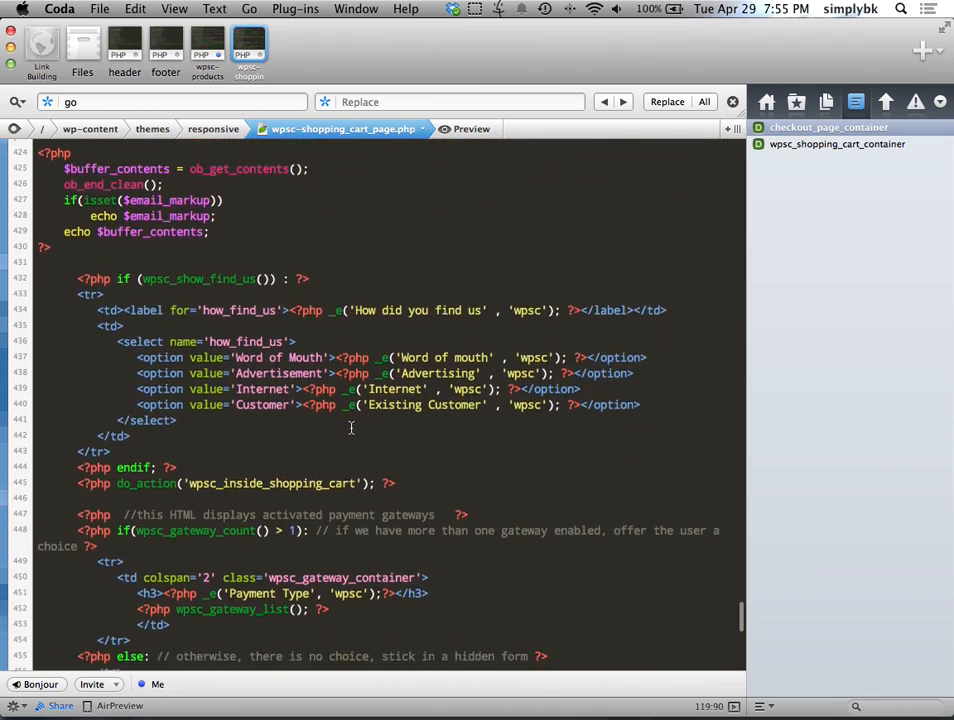
pyautogui.scroll(-10, 351, 428)
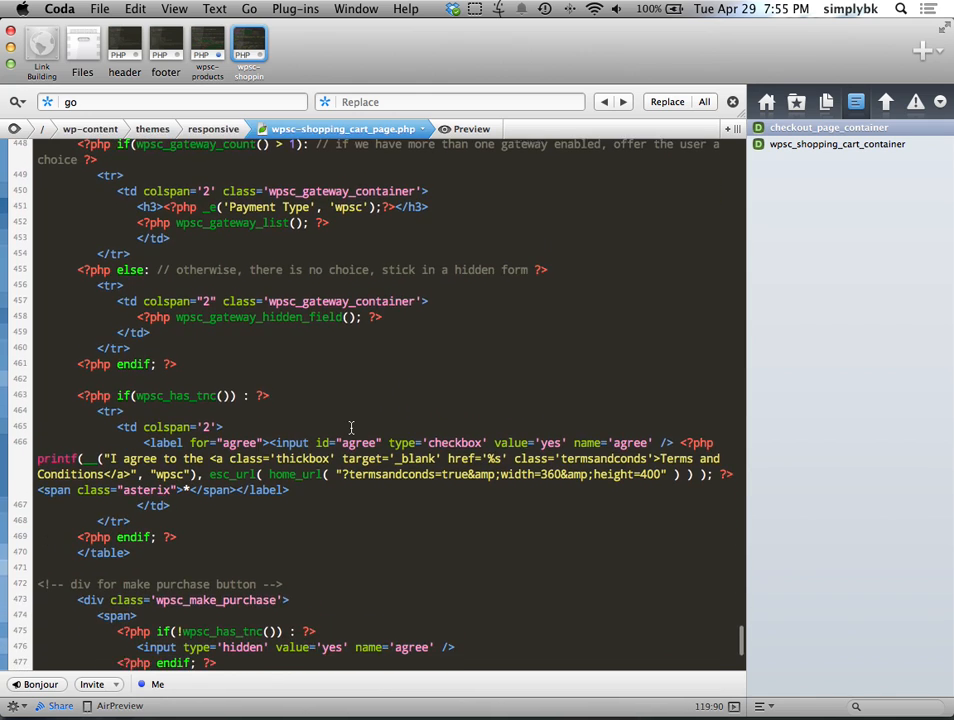
pyautogui.scroll(-2, 346, 439)
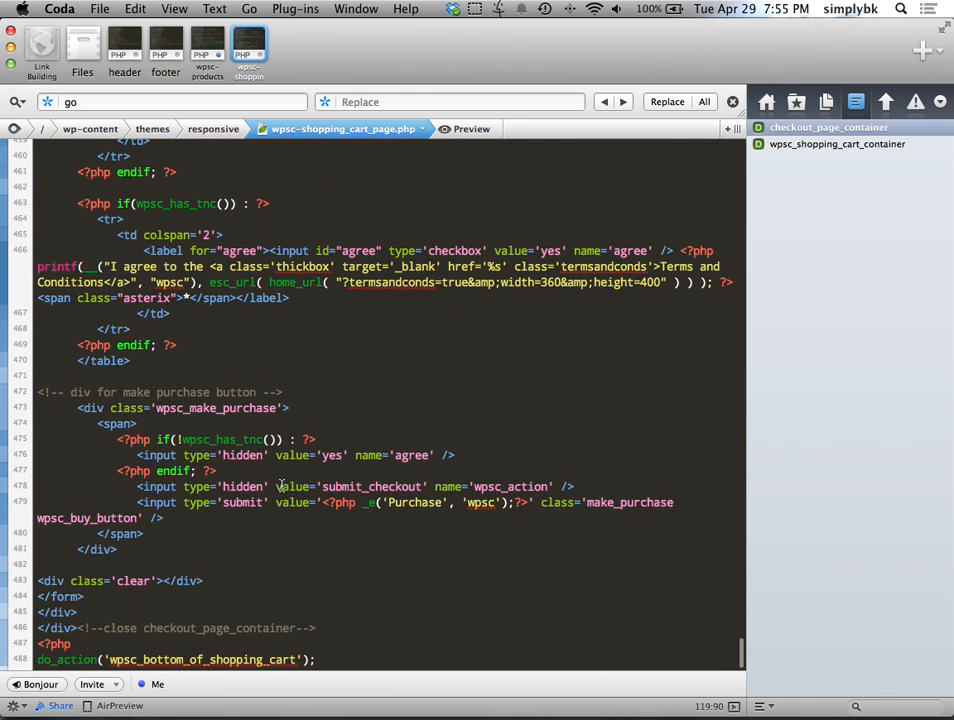
pyautogui.hotkey('ctrl', 'Right')
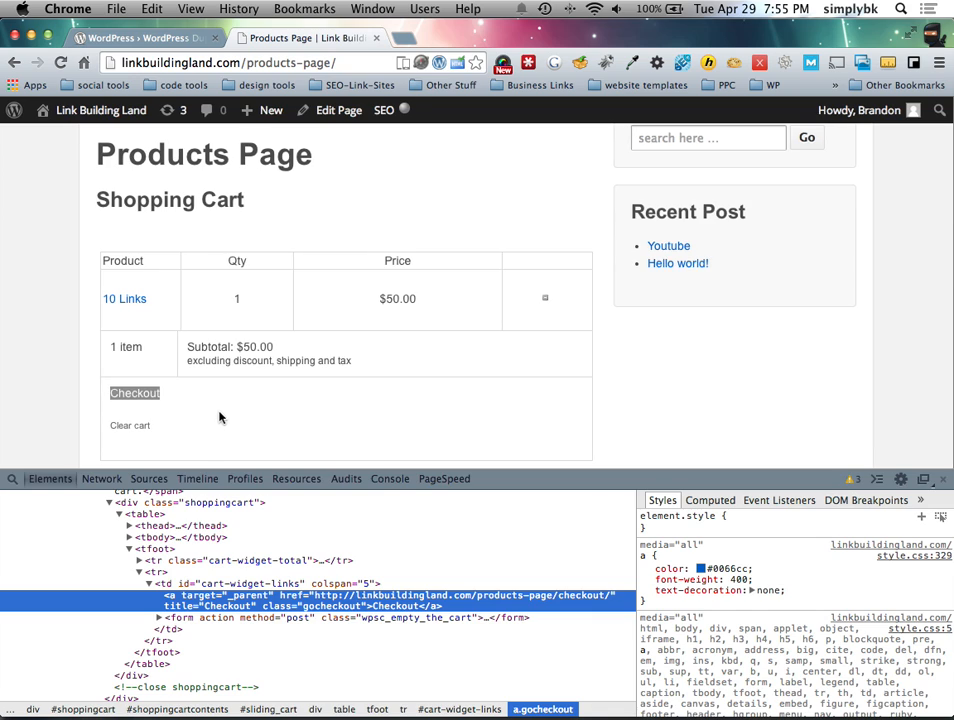
# Step: Close DevTools and view the Shopping Cart's 10 Links item at $50.00 with its Checkout link
pyautogui.scroll(1, 221, 419)
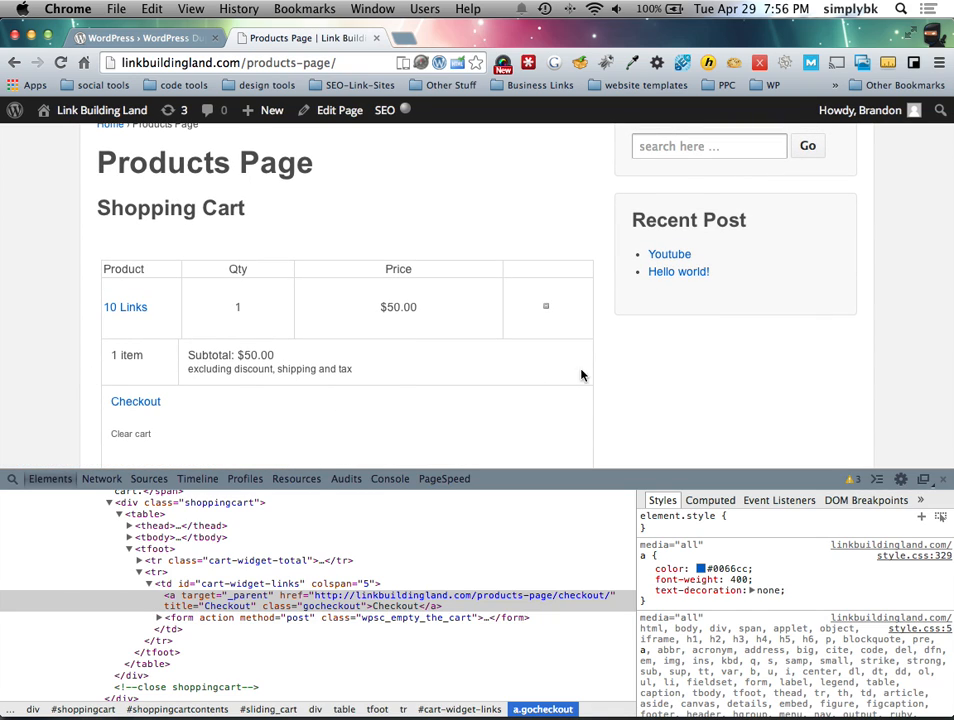
pyautogui.scroll(-4, 332, 286)
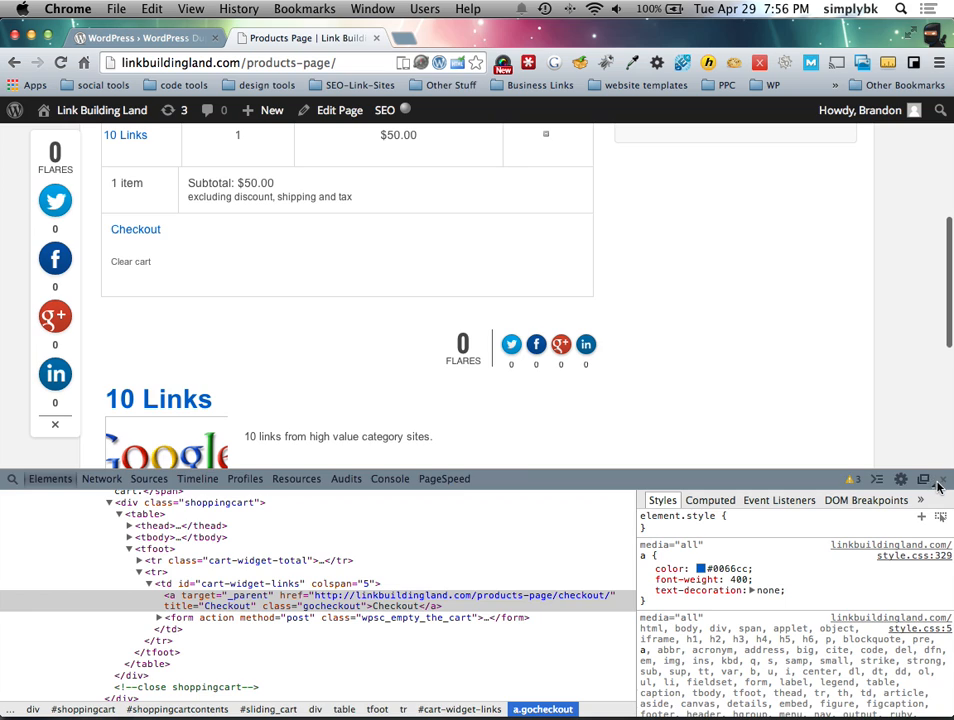
pyautogui.click(940, 482)
pyautogui.scroll(2, 356, 450)
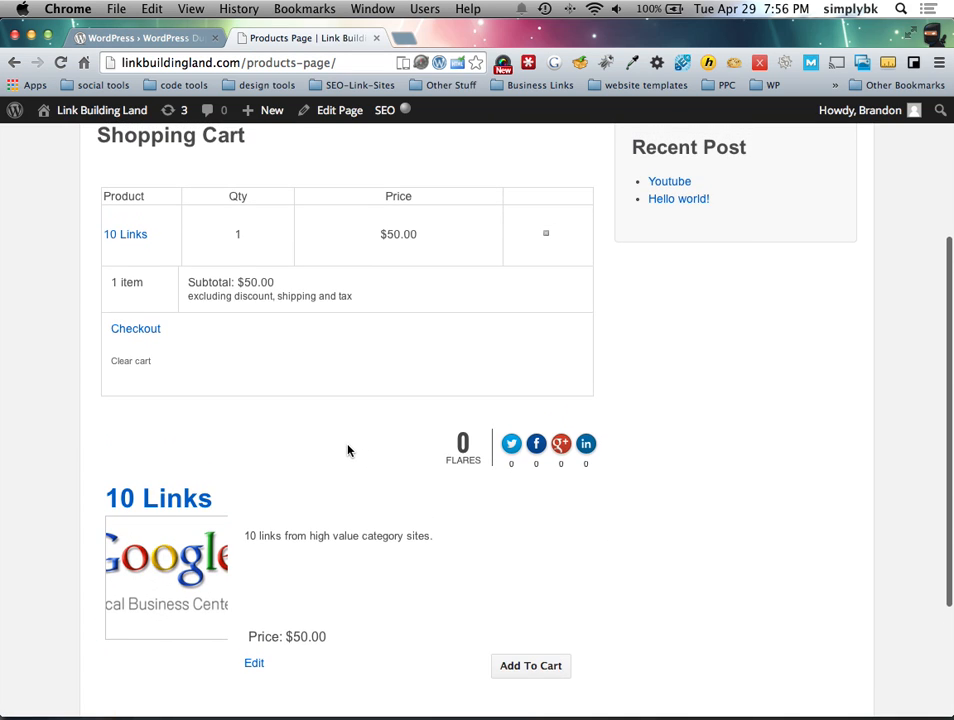
pyautogui.scroll(2, 330, 448)
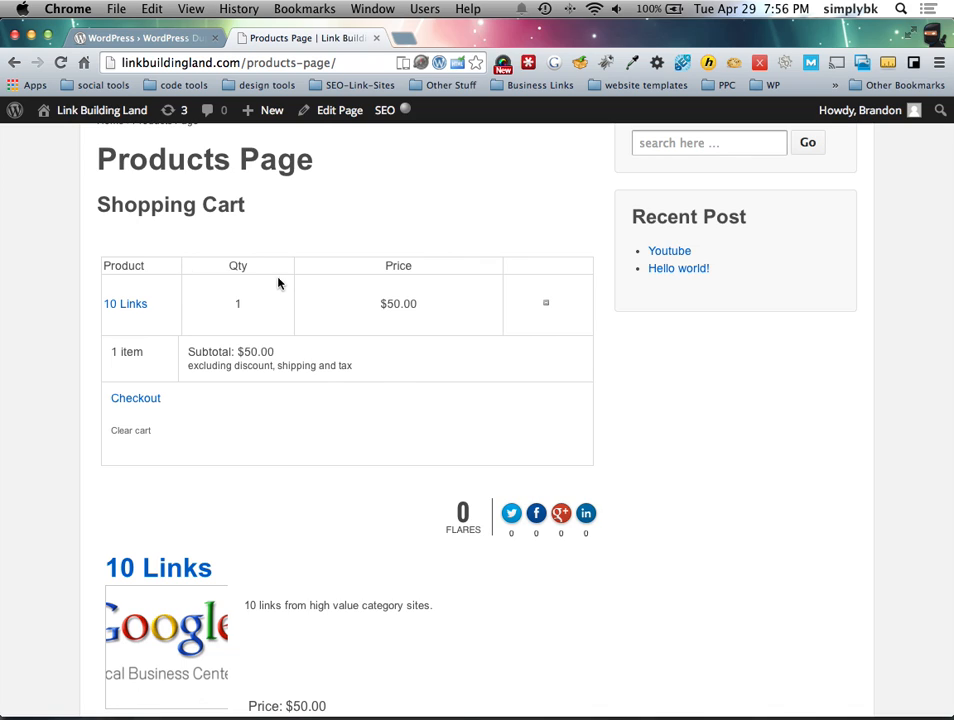
pyautogui.moveTo(105, 263); pyautogui.dragTo(219, 293)
pyautogui.click(278, 351)
pyautogui.scroll(-1, 337, 411)
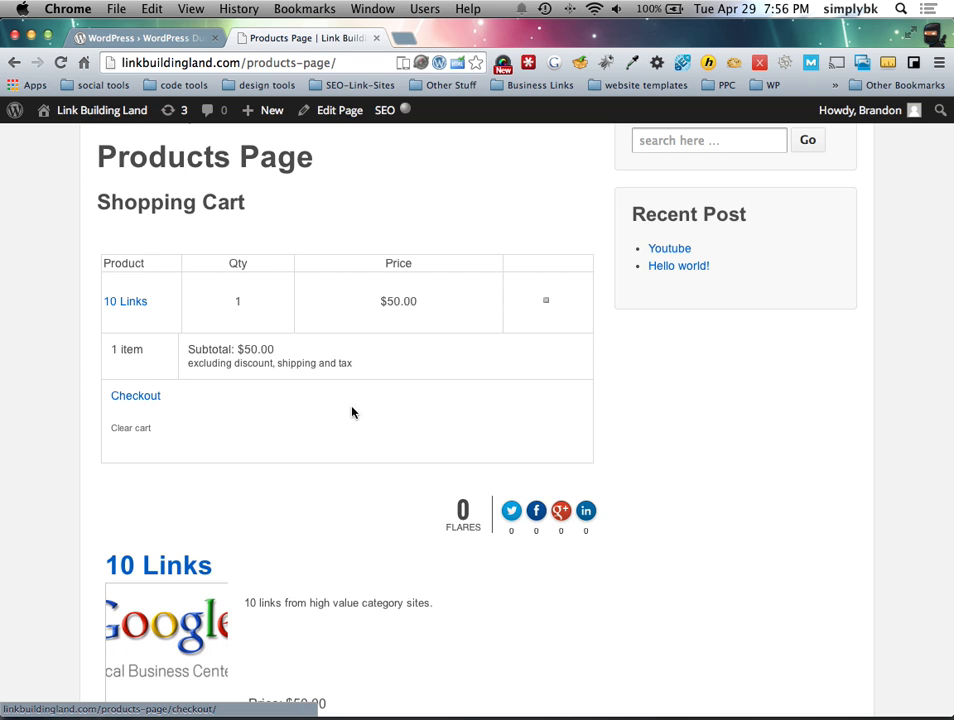
# Step: Inspect the Checkout link and search Coda's cart template for the copied 'cart-widget-links' id
pyautogui.hotkey('ctrl', 'Left')
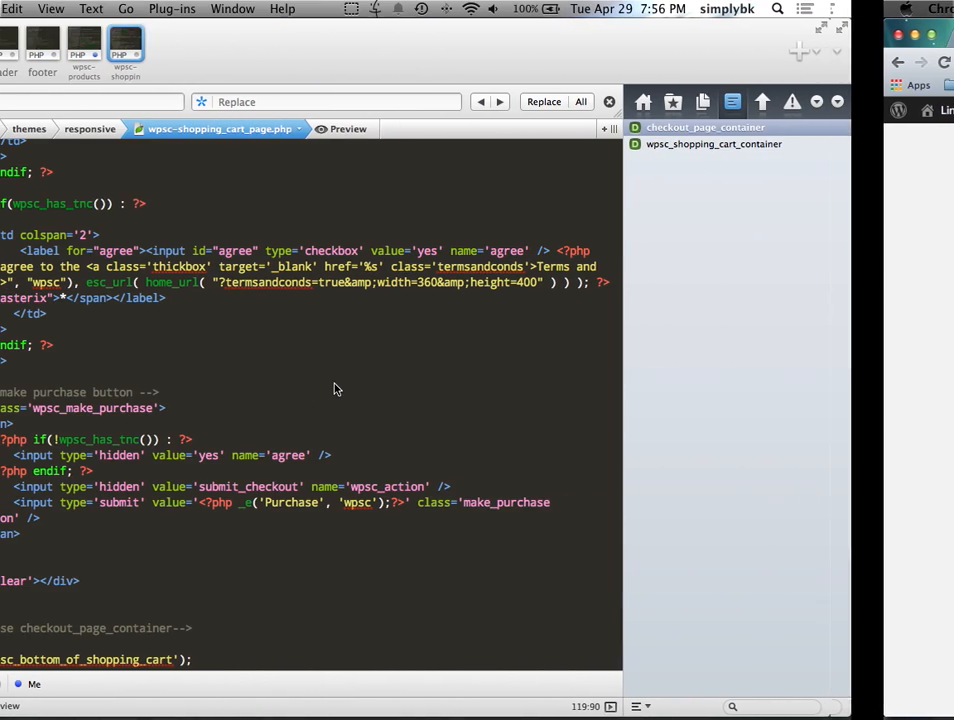
pyautogui.scroll(3, 218, 384)
pyautogui.scroll(2, 218, 383)
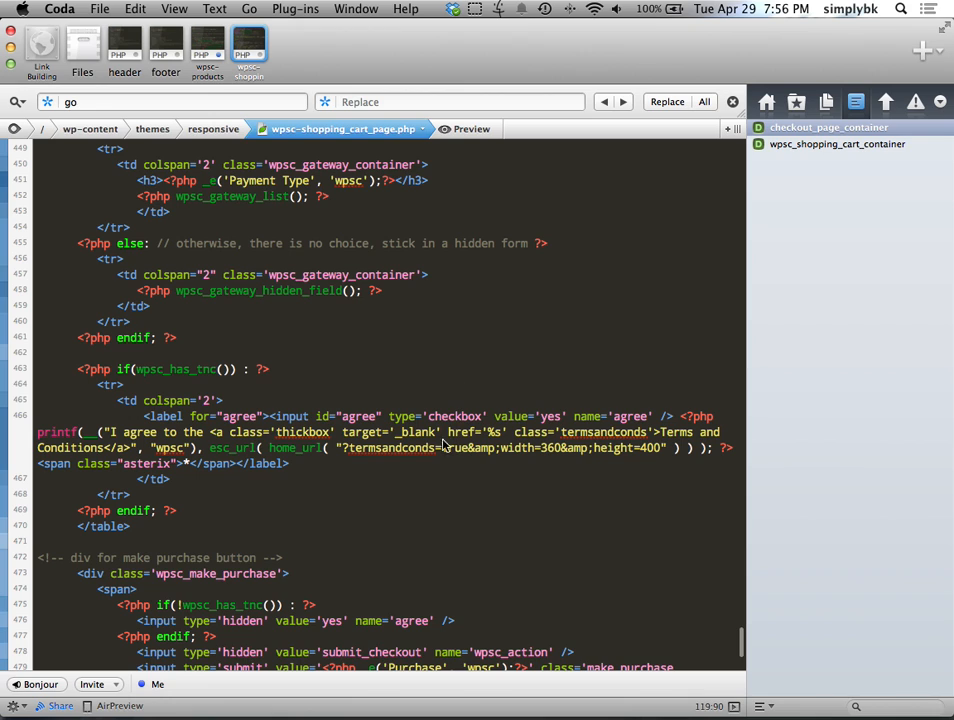
pyautogui.hotkey('ctrl', 'Right')
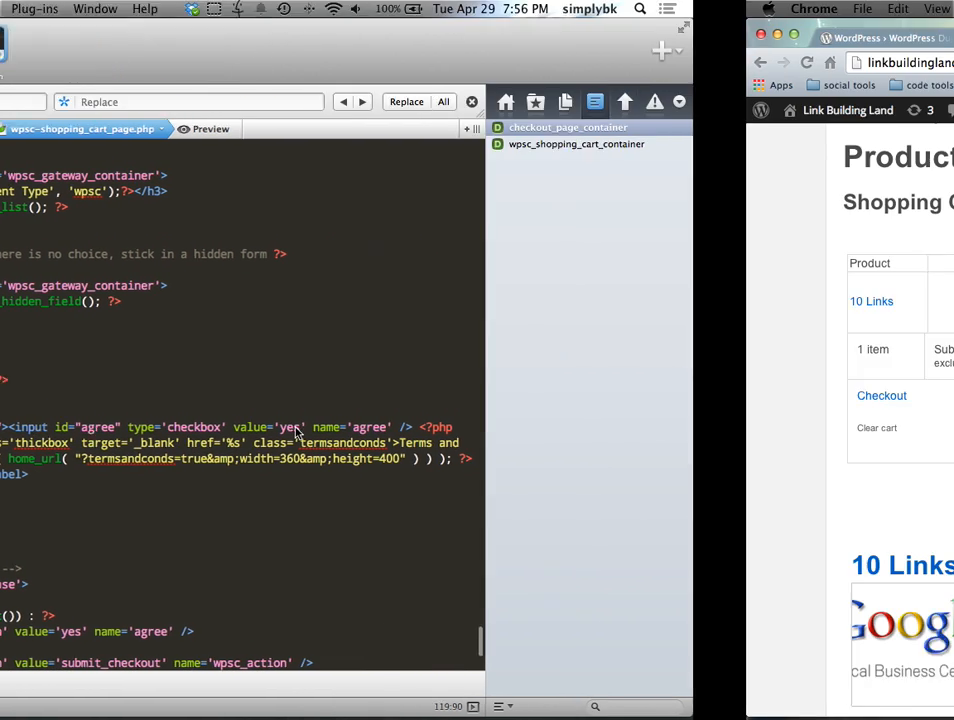
pyautogui.rightClick(153, 407)
pyautogui.rightClick(145, 393)
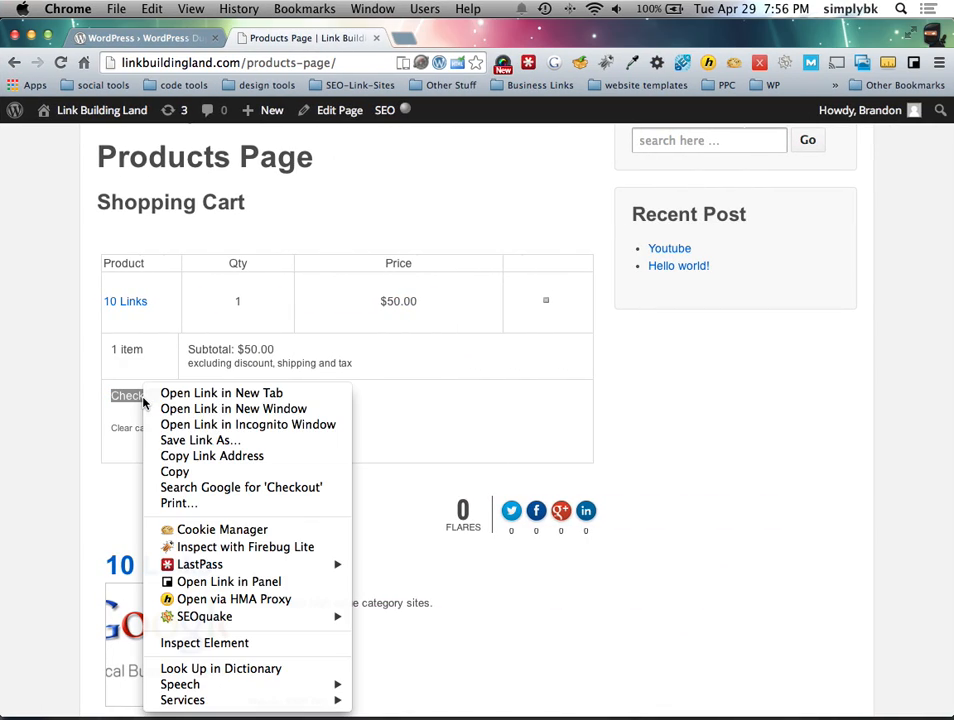
pyautogui.click(236, 643)
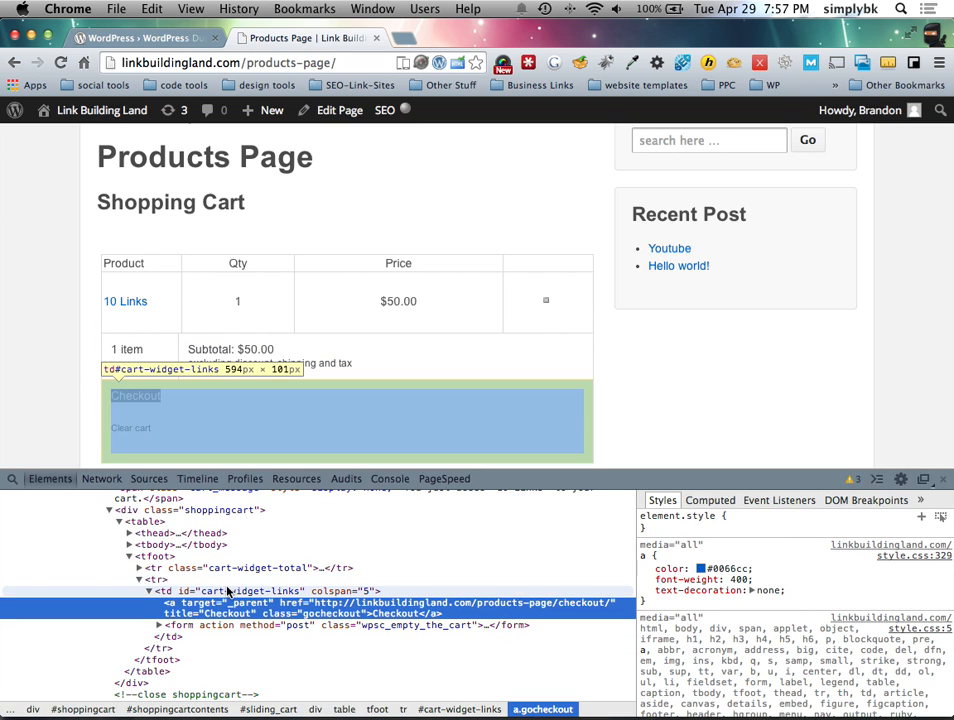
pyautogui.click(222, 594)
pyautogui.doubleClick(238, 591)
pyautogui.press('super+c')
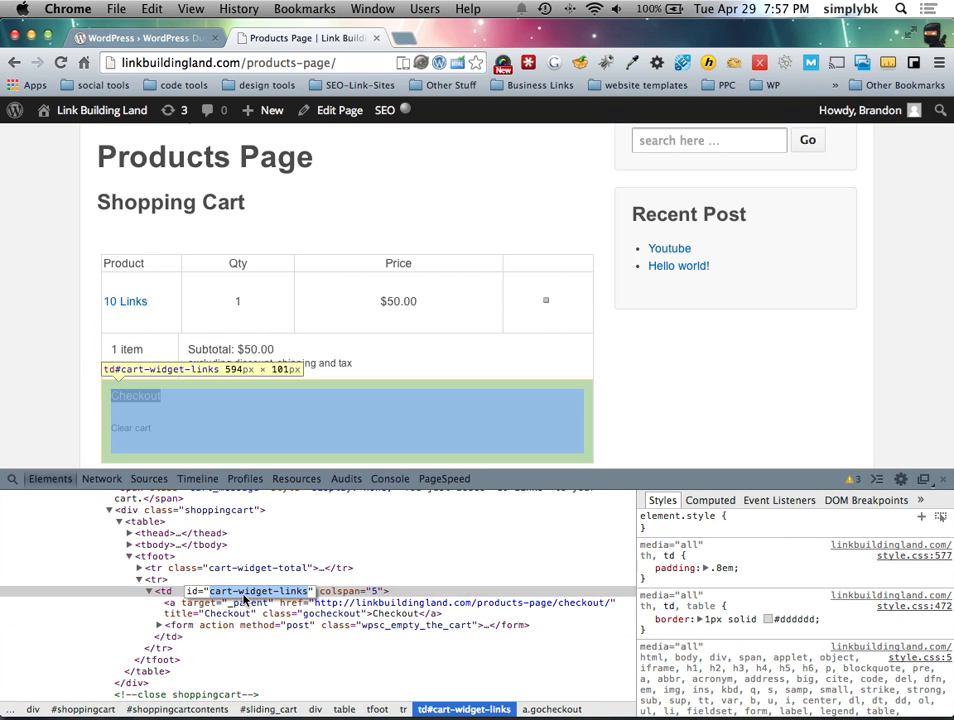
pyautogui.hotkey('ctrl', 'Left')
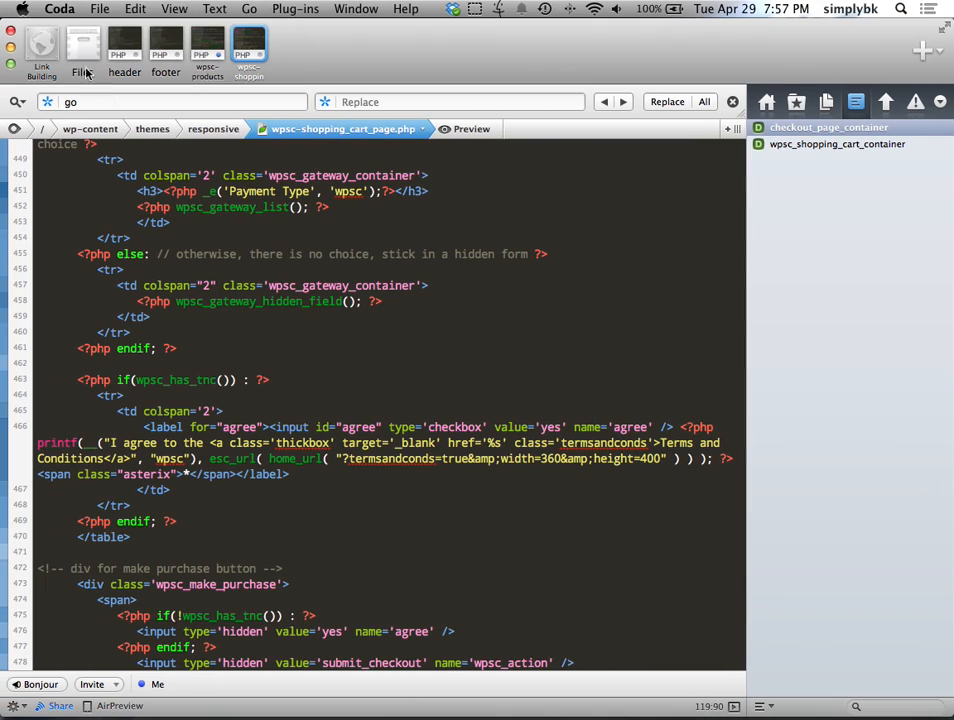
pyautogui.press('super+v')
pyautogui.click(604, 102)
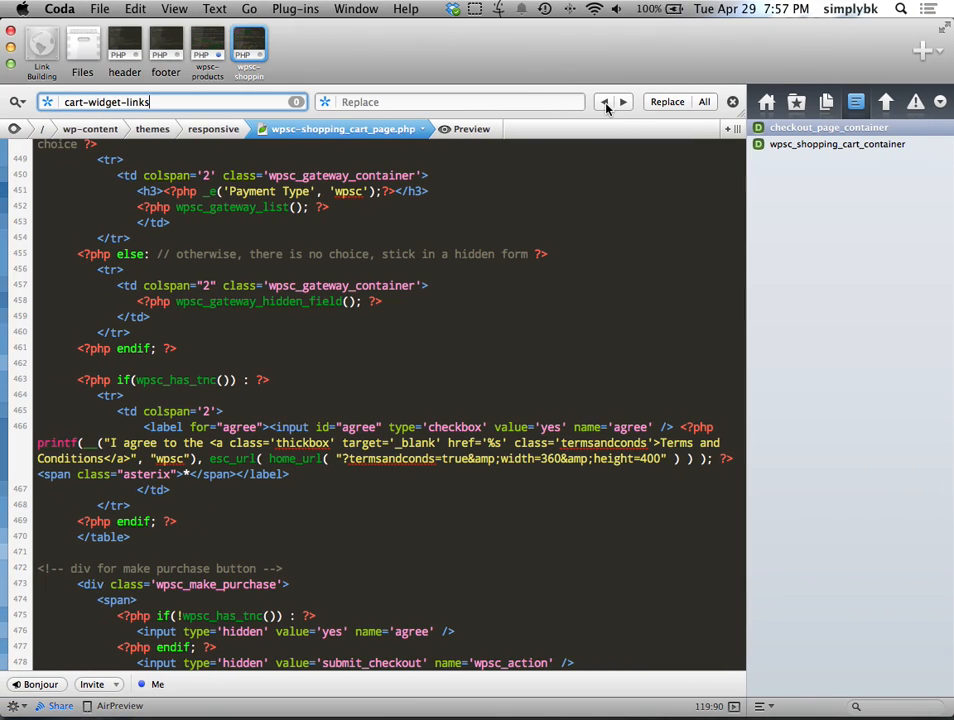
# Step: Copy the 'cart-widget-total' class and search for it in the cart and products page templates
pyautogui.hotkey('ctrl', 'Right')
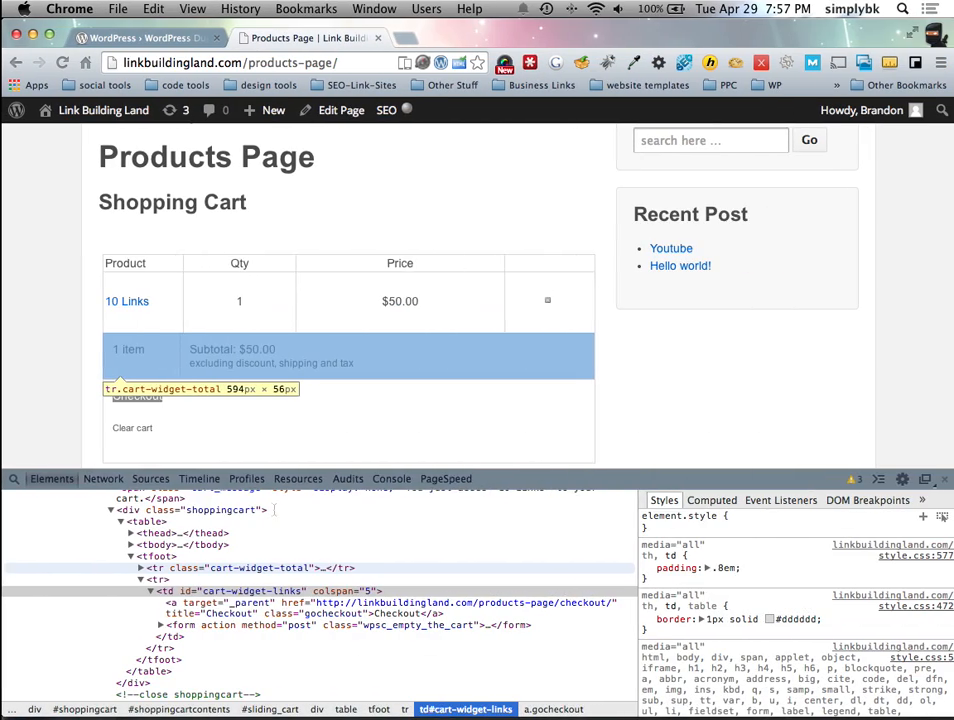
pyautogui.click(248, 550)
pyautogui.doubleClick(248, 550)
pyautogui.hotkey('ctrl', 'c')
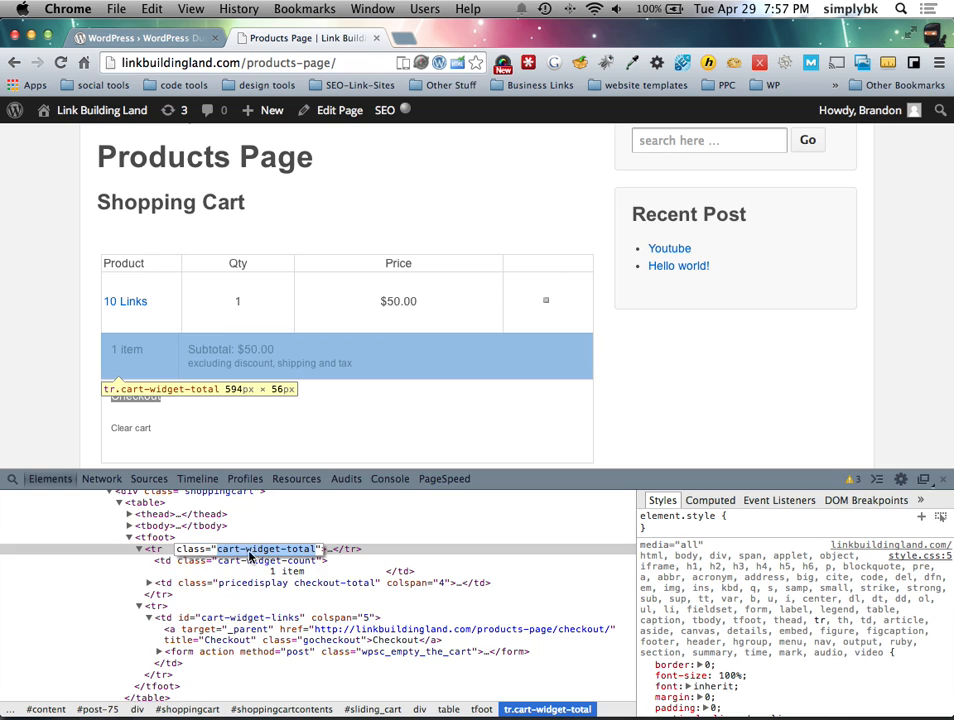
pyautogui.hotkey('ctrl', 'Left')
pyautogui.click(150, 102)
pyautogui.hotkey('ctrl', 'v')
pyautogui.click(17, 102)
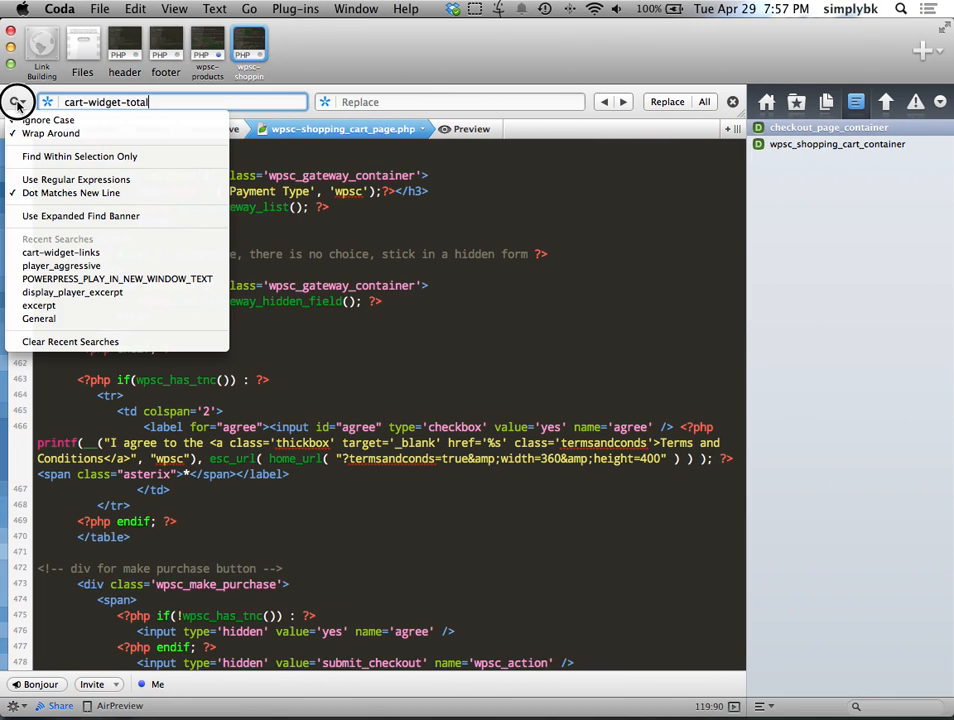
pyautogui.click(18, 102)
pyautogui.click(604, 102)
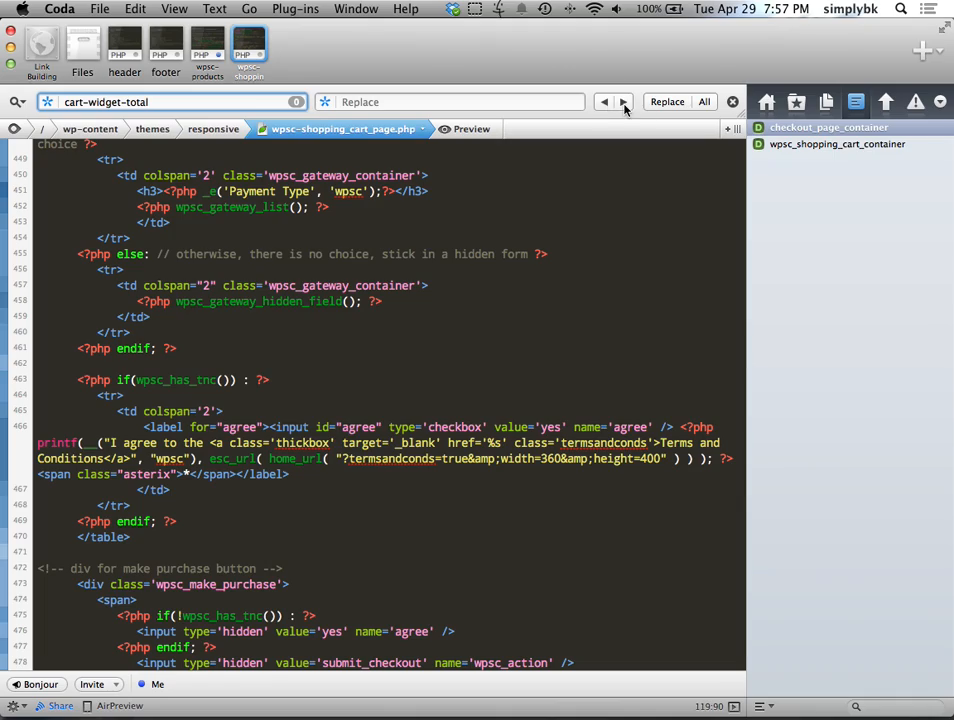
pyautogui.scroll(20, 433, 244)
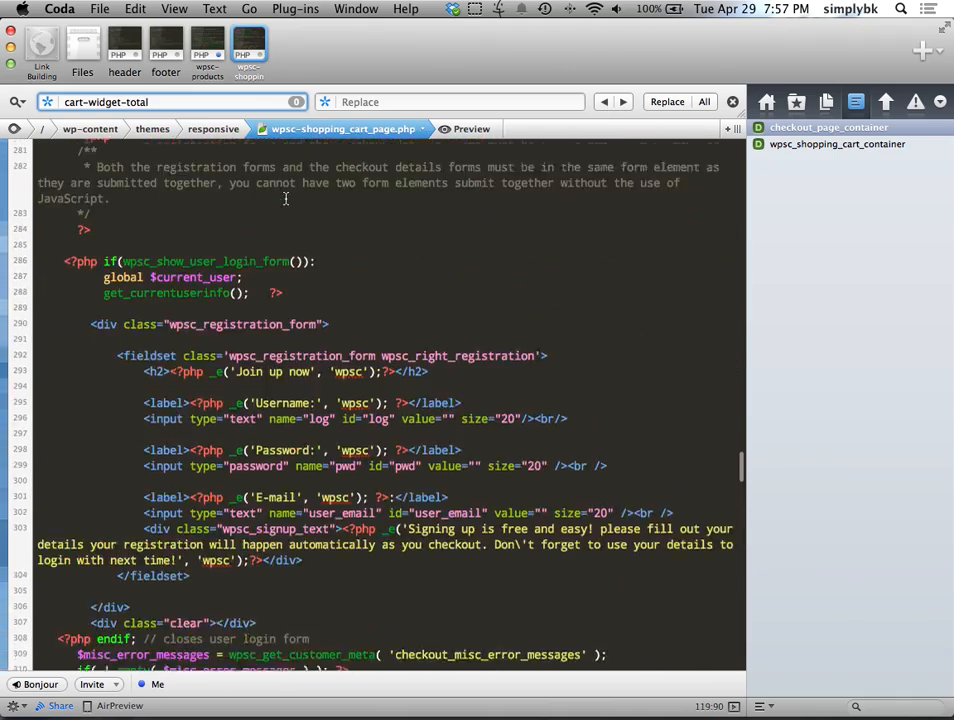
pyautogui.click(207, 58)
pyautogui.scroll(-3, 283, 402)
pyautogui.click(626, 102)
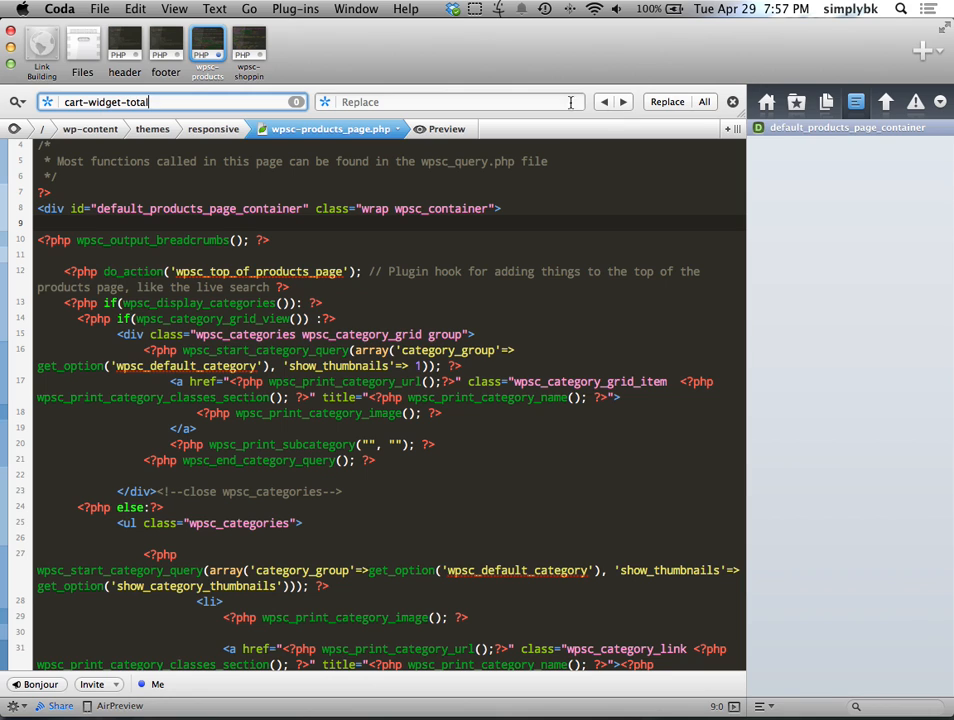
# Step: Open wpsc-cart_widget.php from the responsive theme's files
pyautogui.click(64, 52)
pyautogui.scroll(-1, 305, 505)
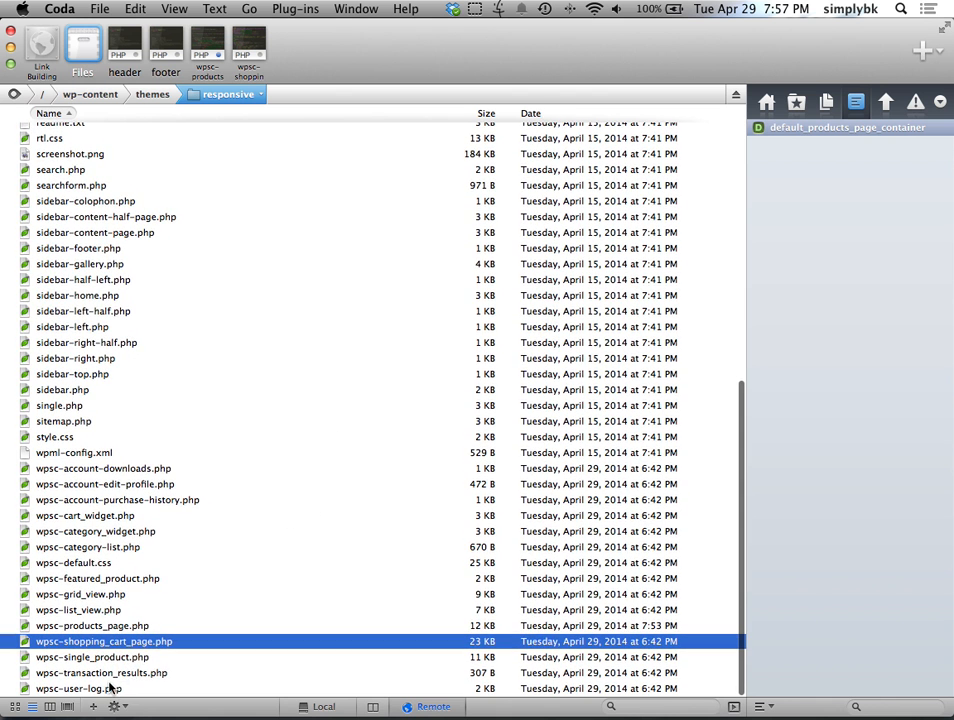
pyautogui.scroll(1, 113, 608)
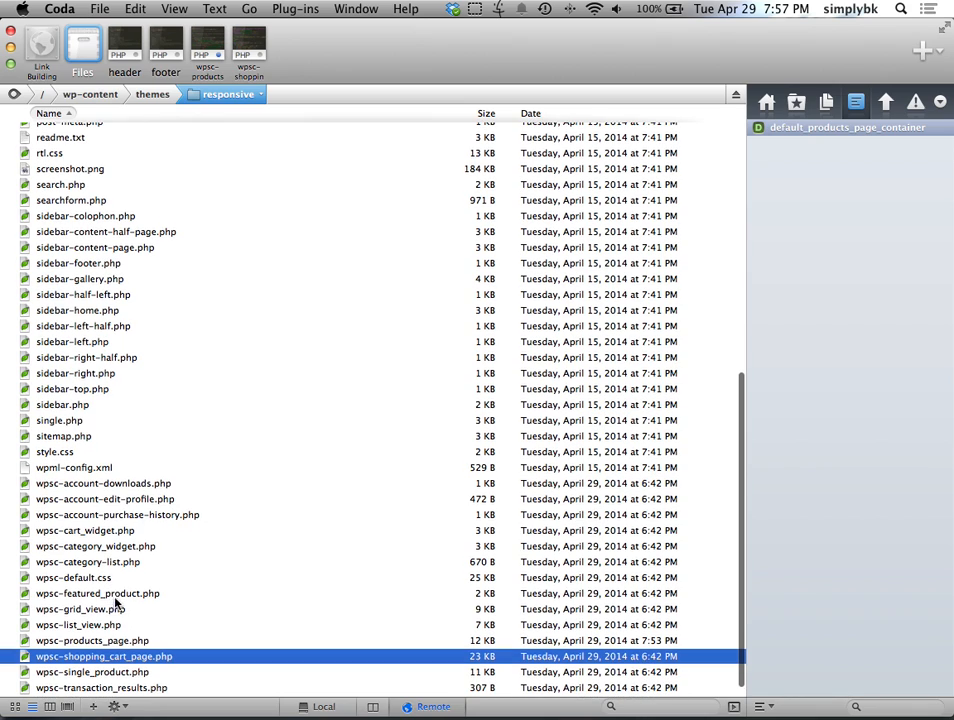
pyautogui.doubleClick(113, 532)
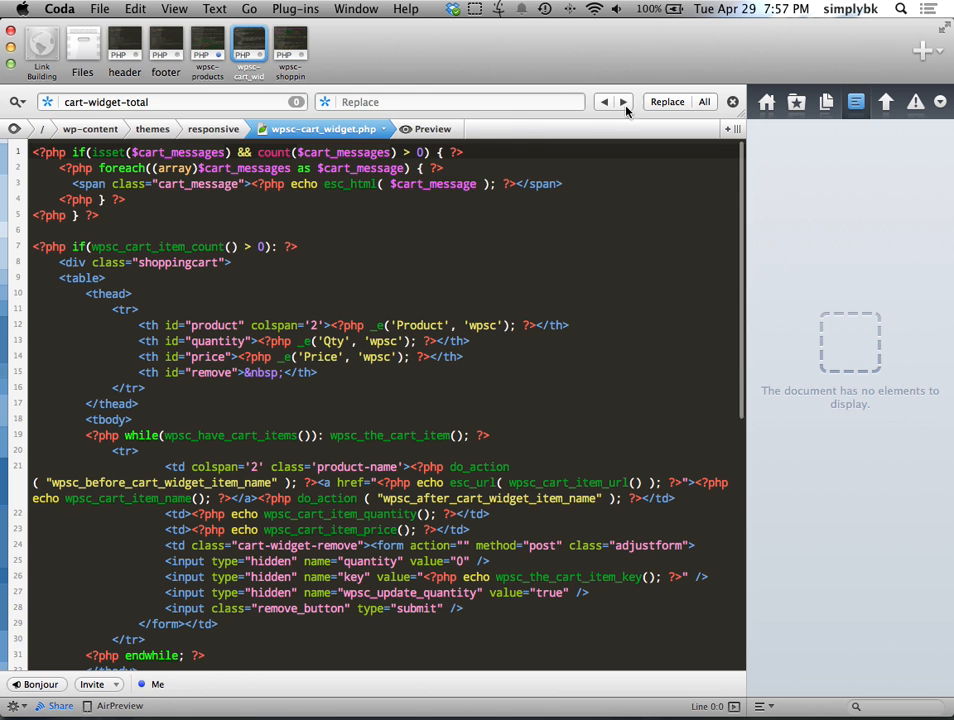
# Step: Locate cart-widget-total on line 34 and the Checkout link's gocheckout class on line 45
pyautogui.click(623, 101)
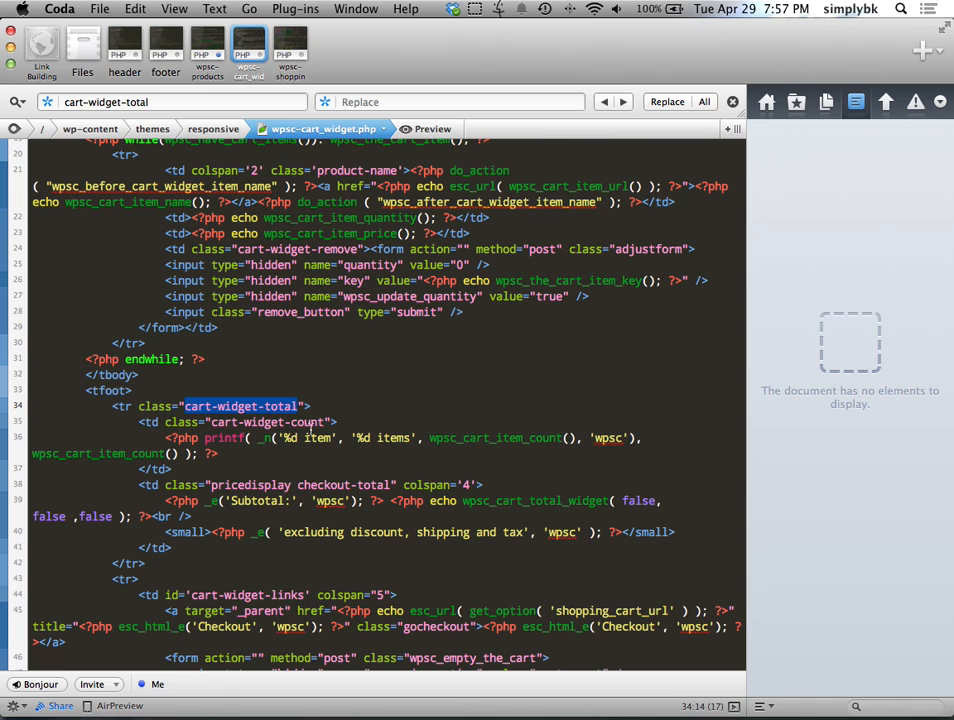
pyautogui.scroll(-3, 310, 428)
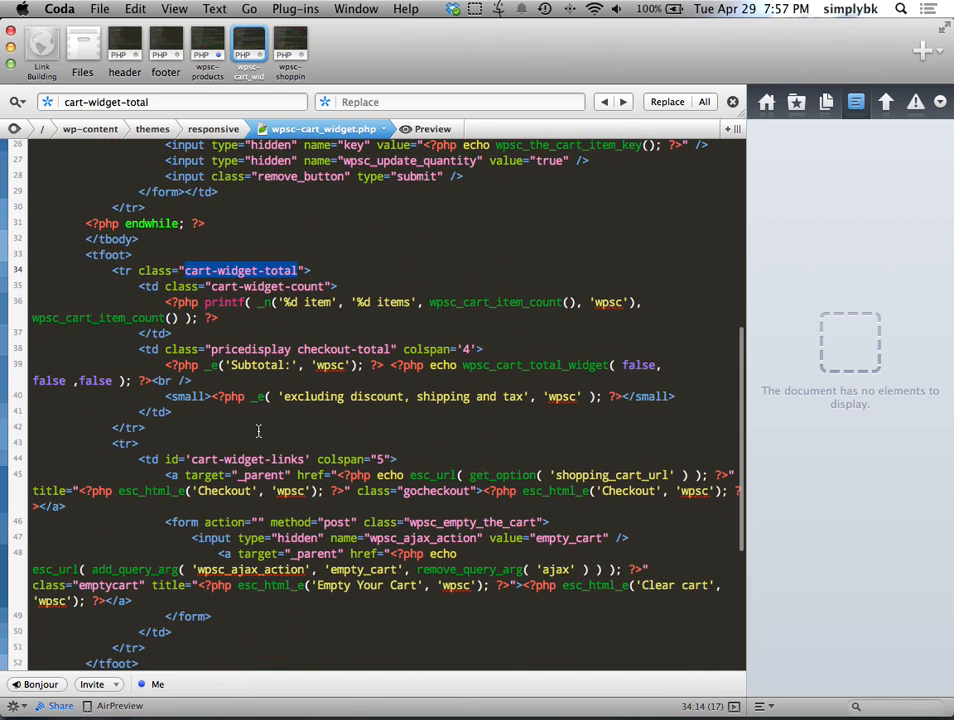
pyautogui.scroll(-2, 268, 441)
pyautogui.scroll(-2, 464, 513)
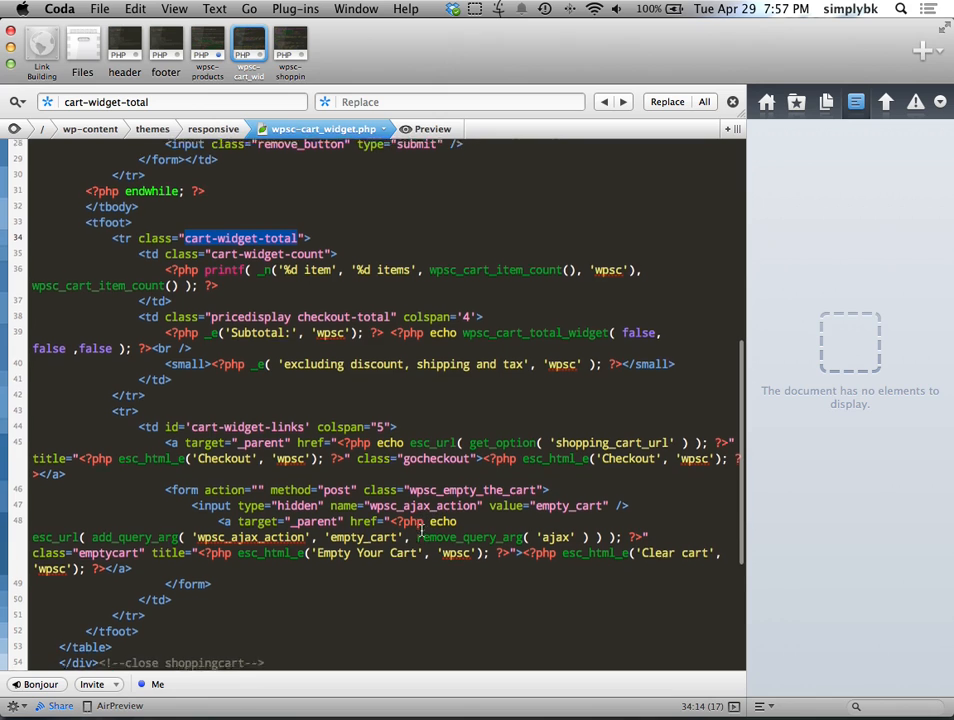
pyautogui.scroll(-2, 240, 527)
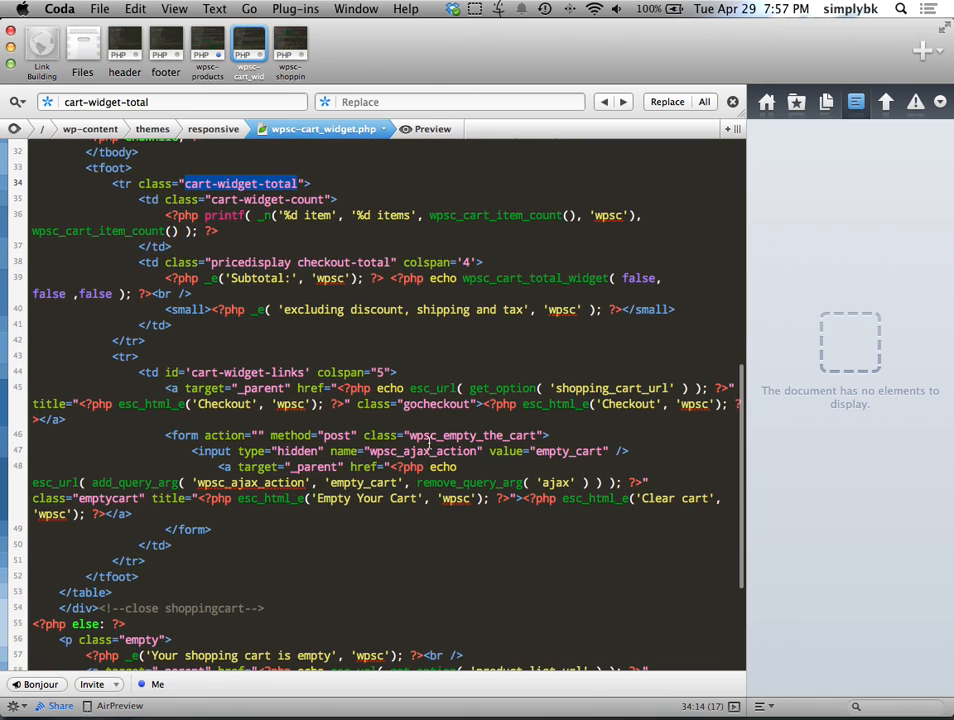
pyautogui.click(447, 404)
pyautogui.moveTo(409, 404); pyautogui.dragTo(416, 406)
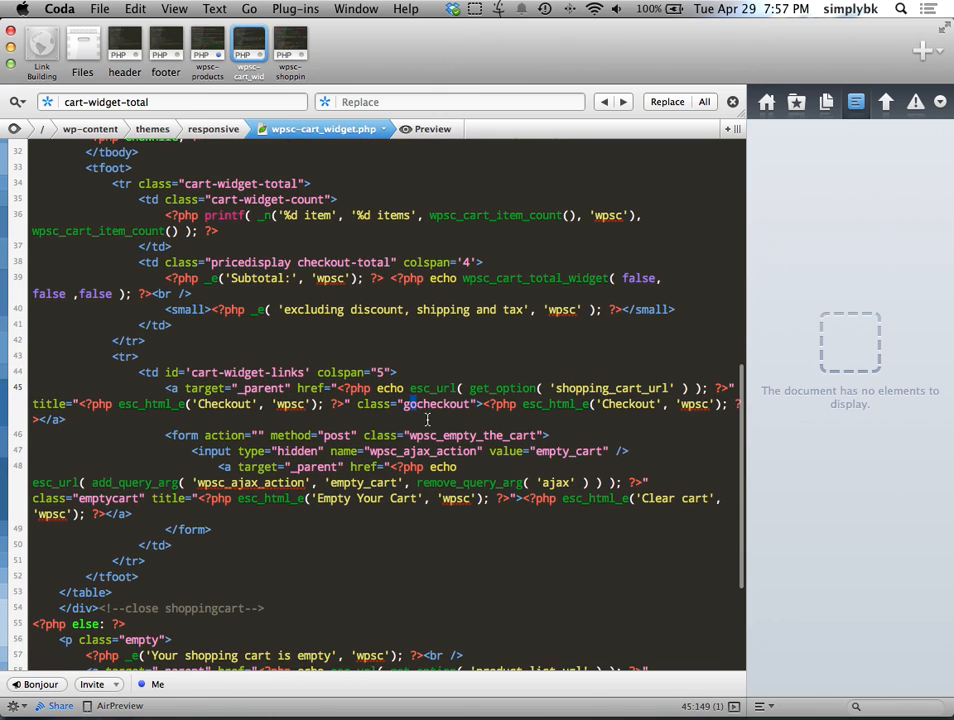
pyautogui.scroll(-3, 420, 460)
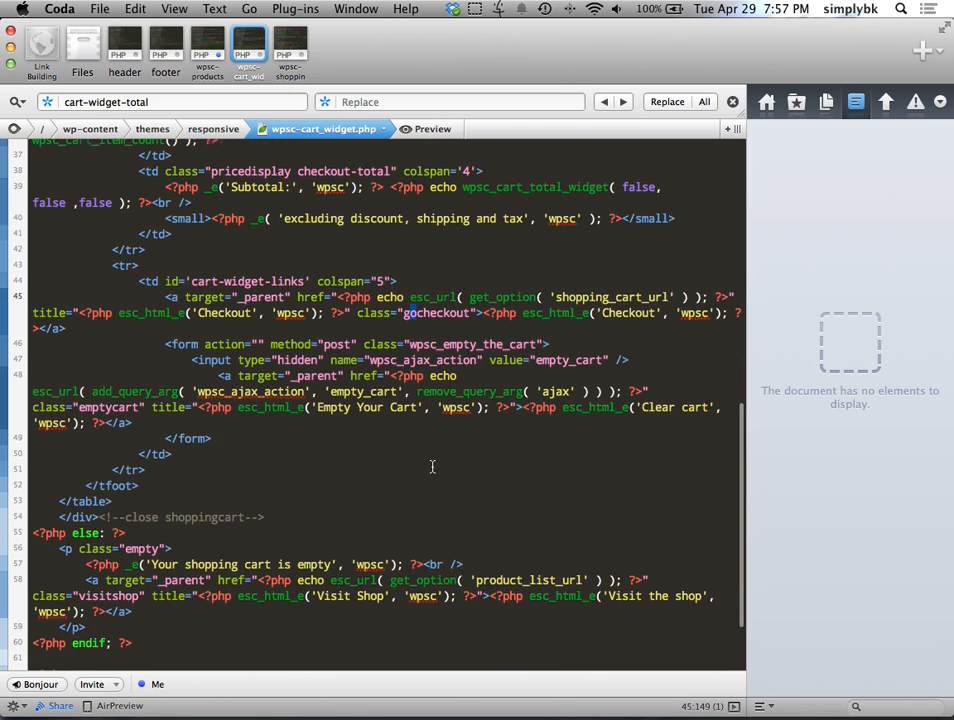
pyautogui.press('super+Tab')
pyautogui.scroll(-10, 522, 377)
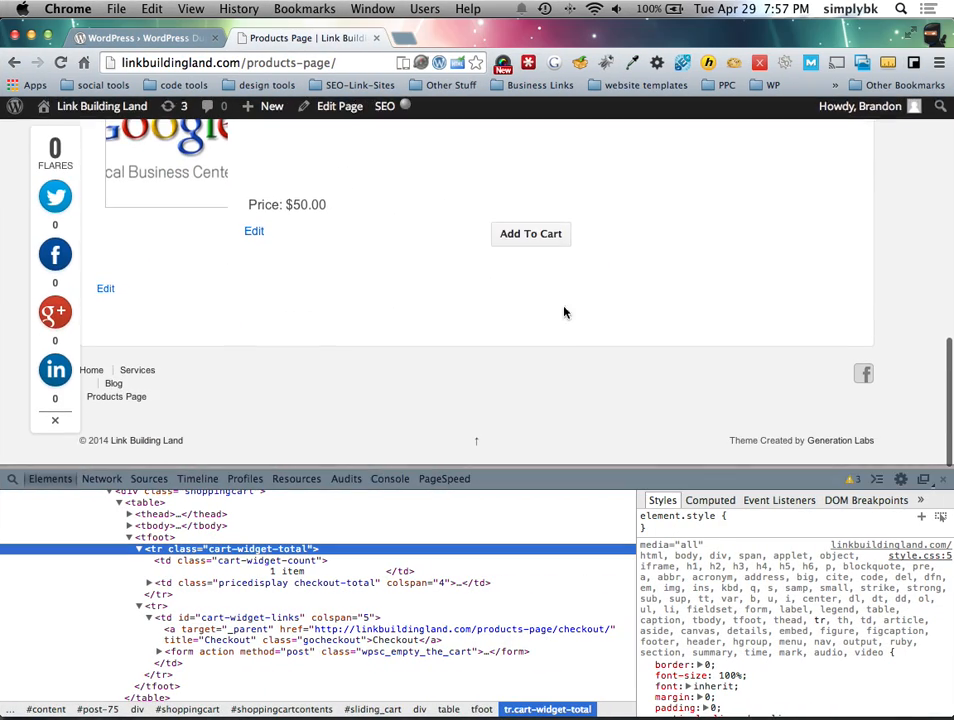
# Step: Copy the Add To Cart button's wpsc_buy_button class from Chrome's inspector
pyautogui.rightClick(540, 242)
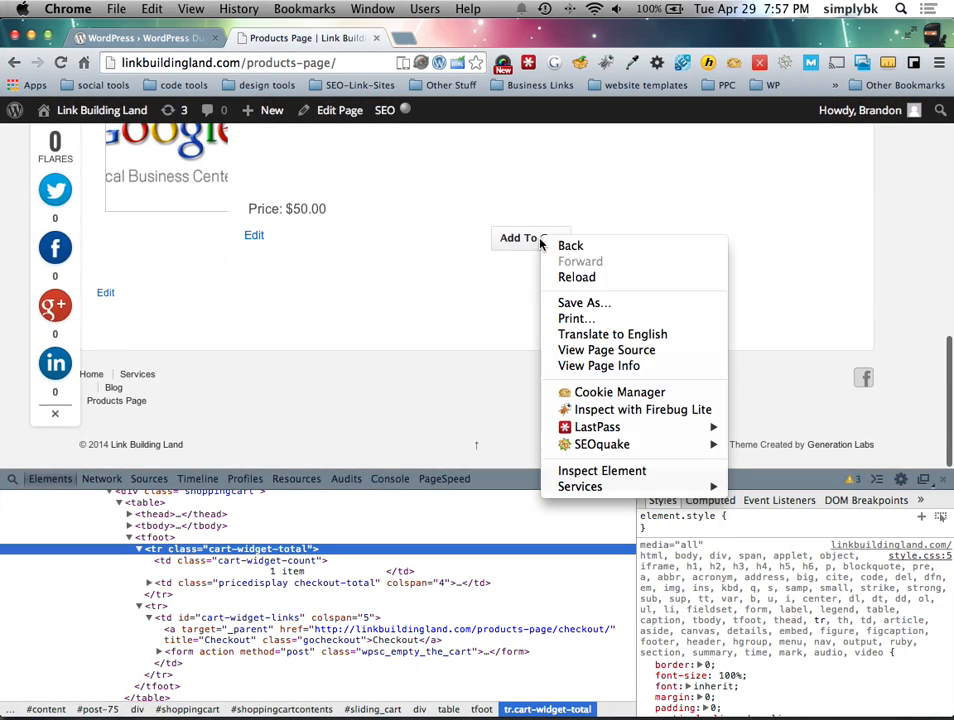
pyautogui.click(600, 470)
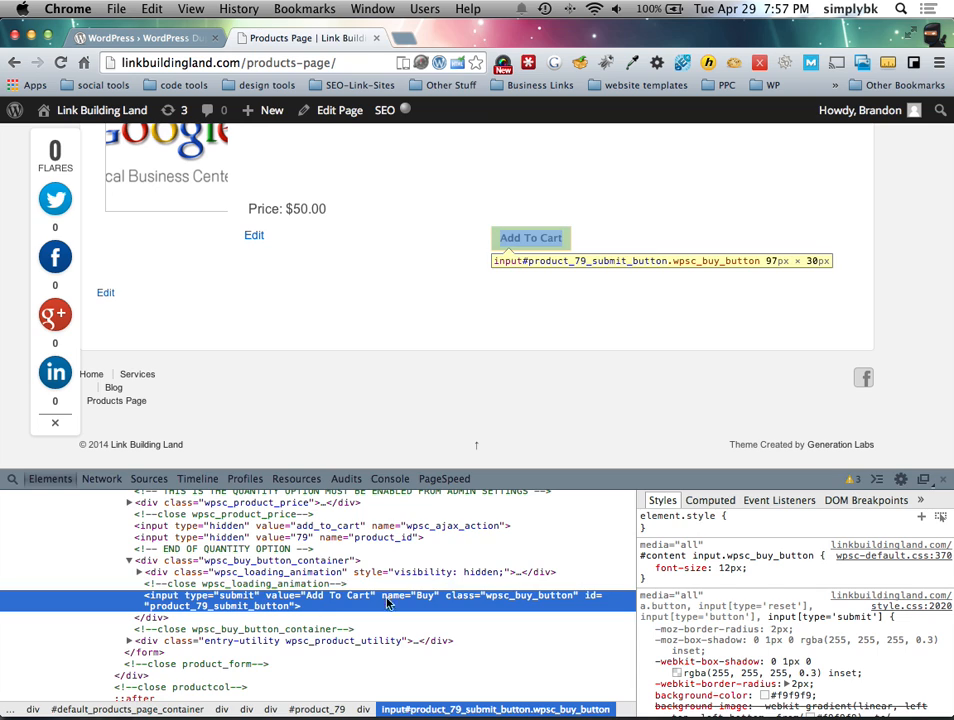
pyautogui.doubleClick(538, 597)
pyautogui.press('super+c')
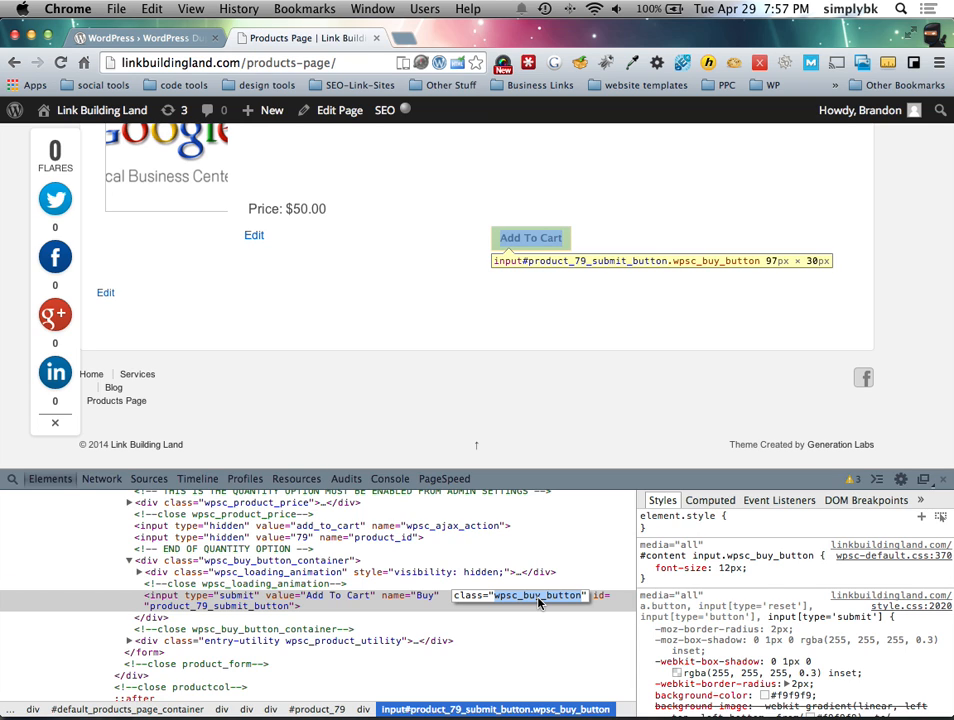
pyautogui.click(528, 335)
pyautogui.hotkey('ctrl', 'Left')
pyautogui.click(484, 390)
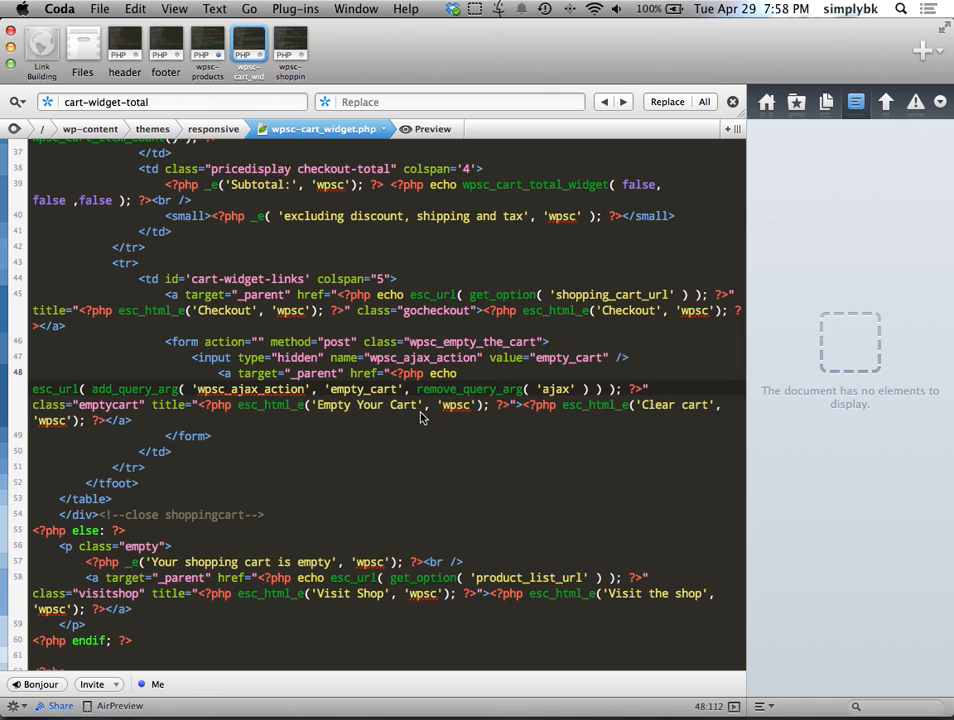
# Step: Append wpsc_buy_button after gocheckout in line 45's Checkout link class and save wpsc-cart_widget.php
pyautogui.scroll(2, 447, 445)
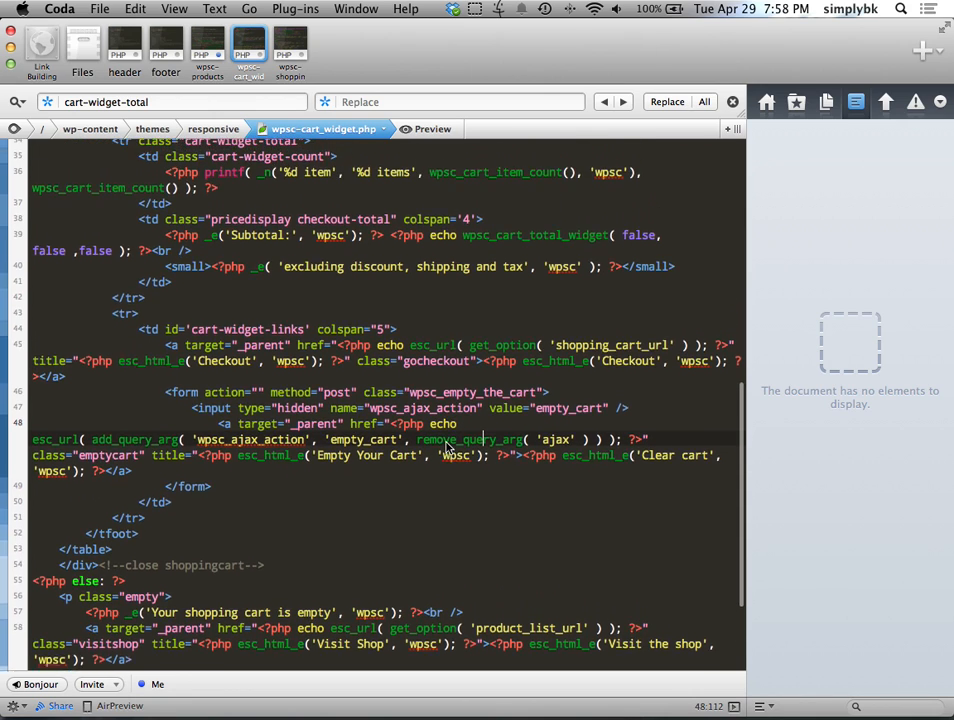
pyautogui.scroll(-5, 446, 440)
pyautogui.scroll(-1, 476, 493)
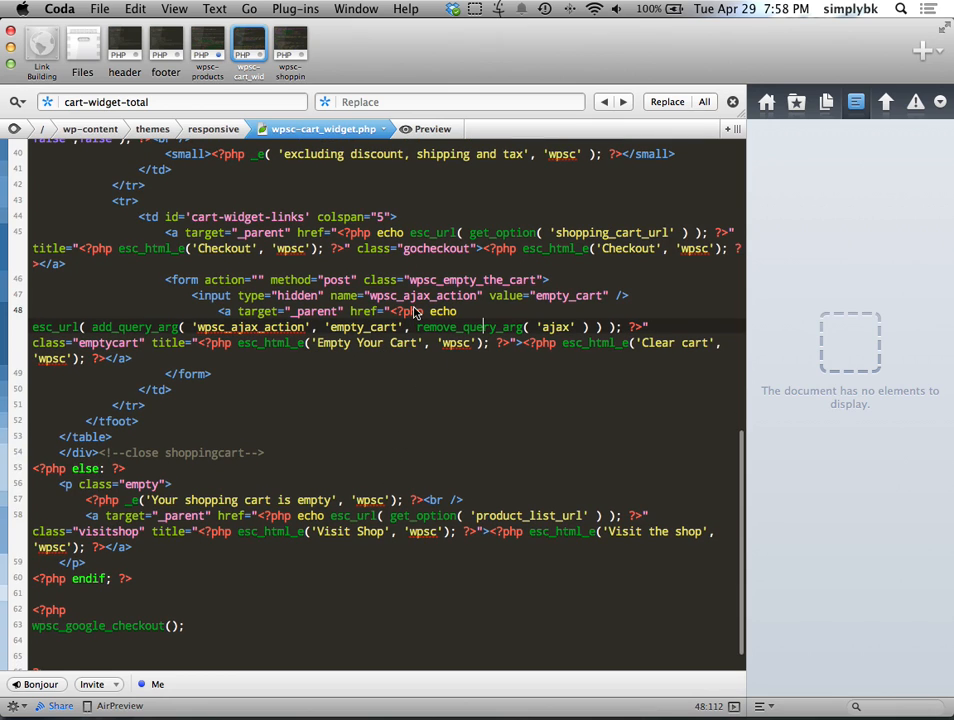
pyautogui.scroll(6, 397, 495)
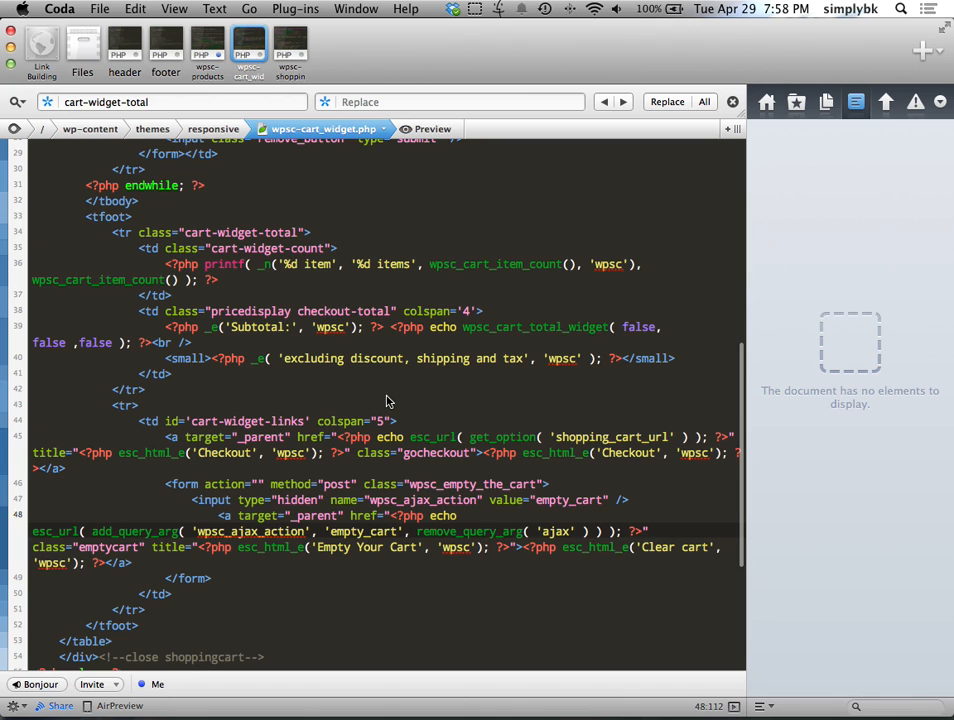
pyautogui.scroll(3, 392, 405)
pyautogui.scroll(-1, 395, 398)
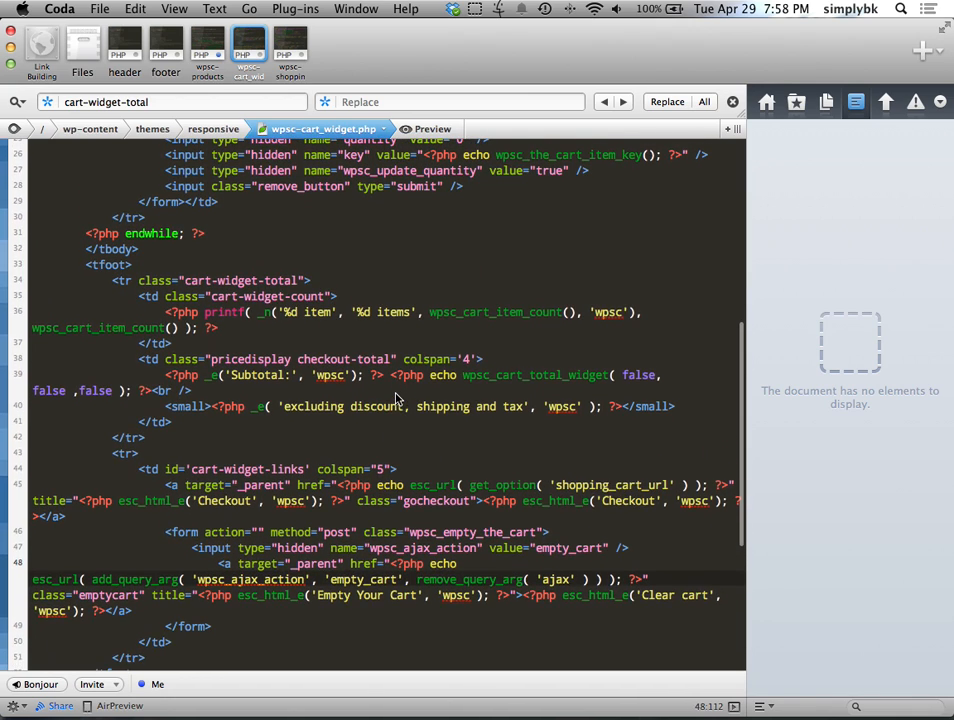
pyautogui.click(471, 501)
pyautogui.press('super+v')
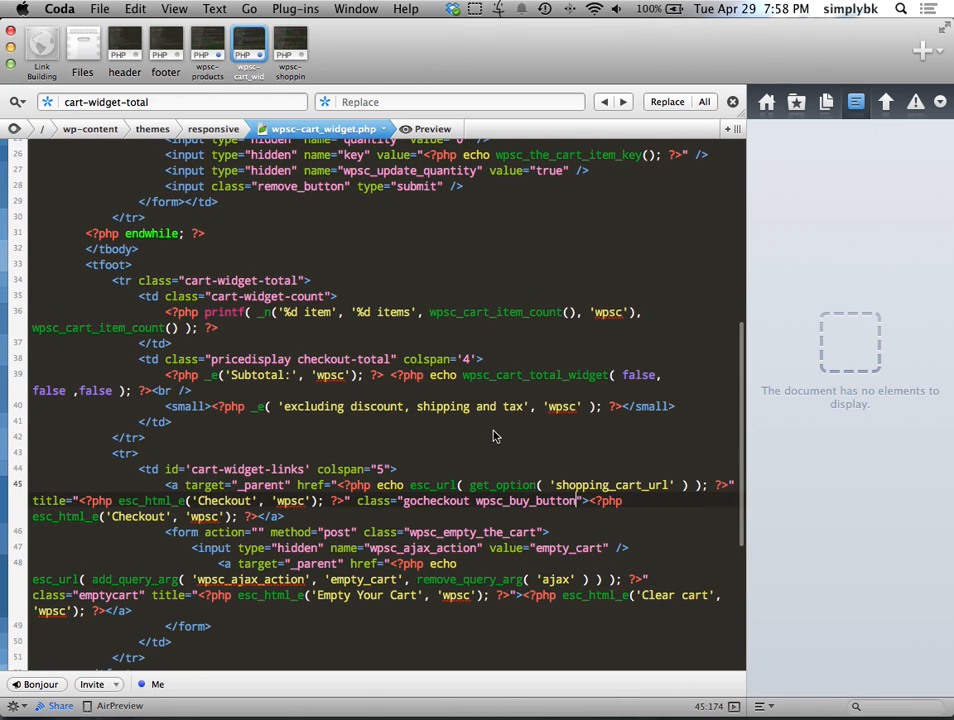
pyautogui.hotkey('ctrl', 'Right')
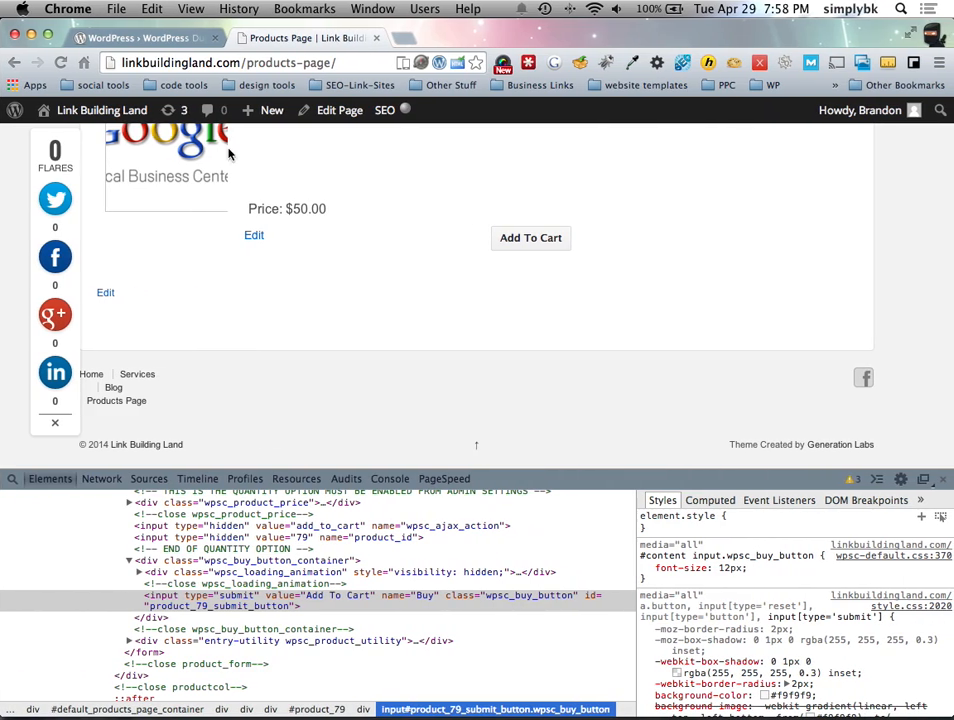
# Step: Refresh the Products Page with DevTools closed to view the restyled Checkout link, then return to Coda
pyautogui.press('super+r')
pyautogui.scroll(-1, 820, 449)
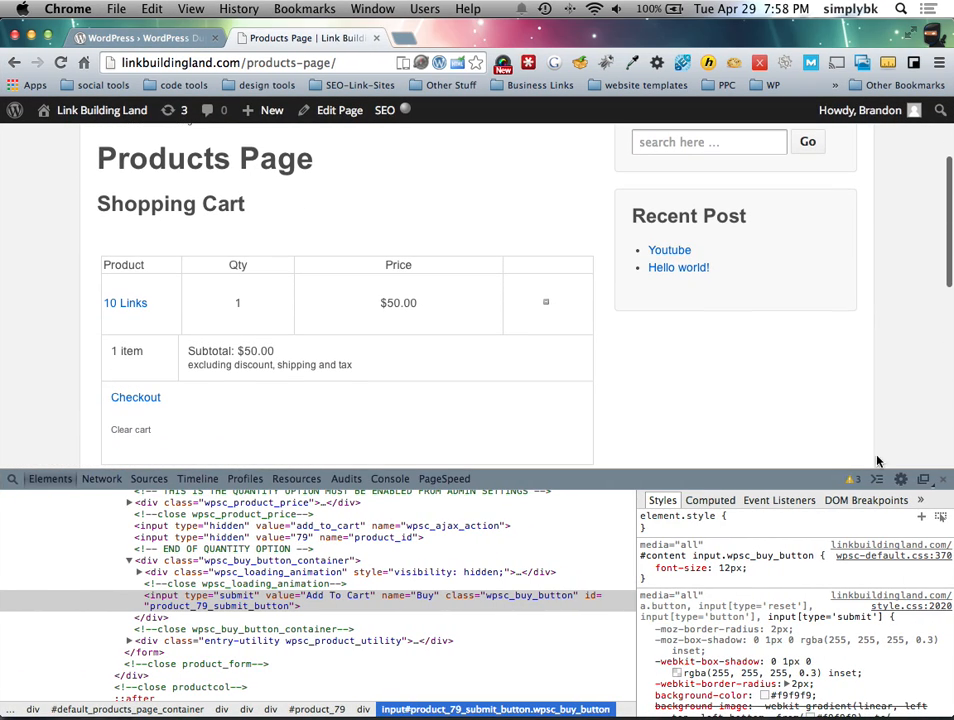
pyautogui.click(944, 481)
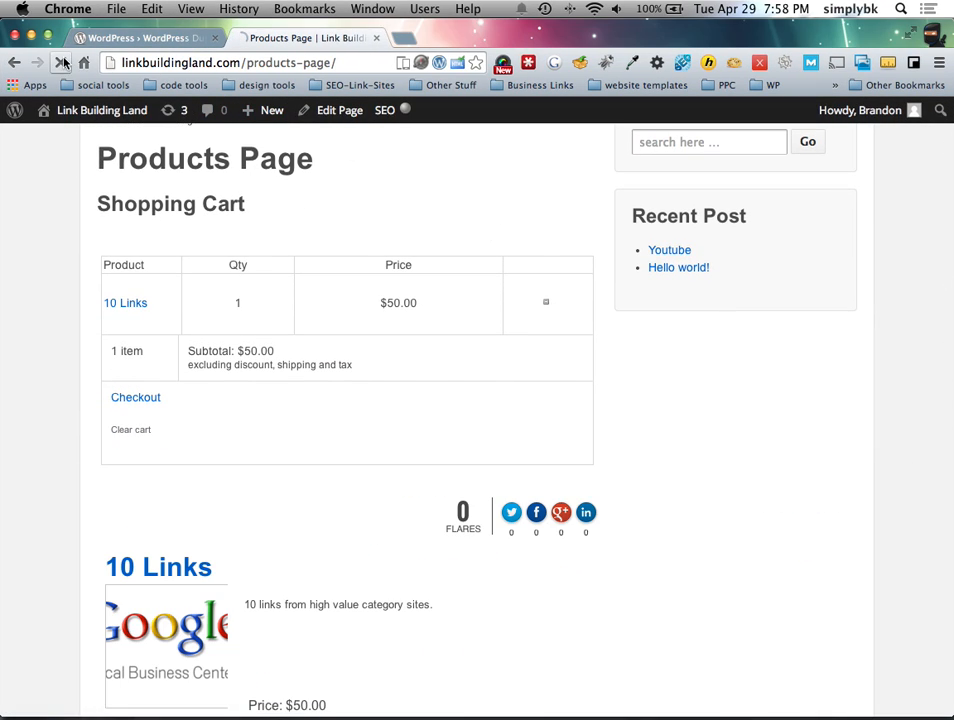
pyautogui.press('super+r')
pyautogui.hotkey('ctrl', 'Left')
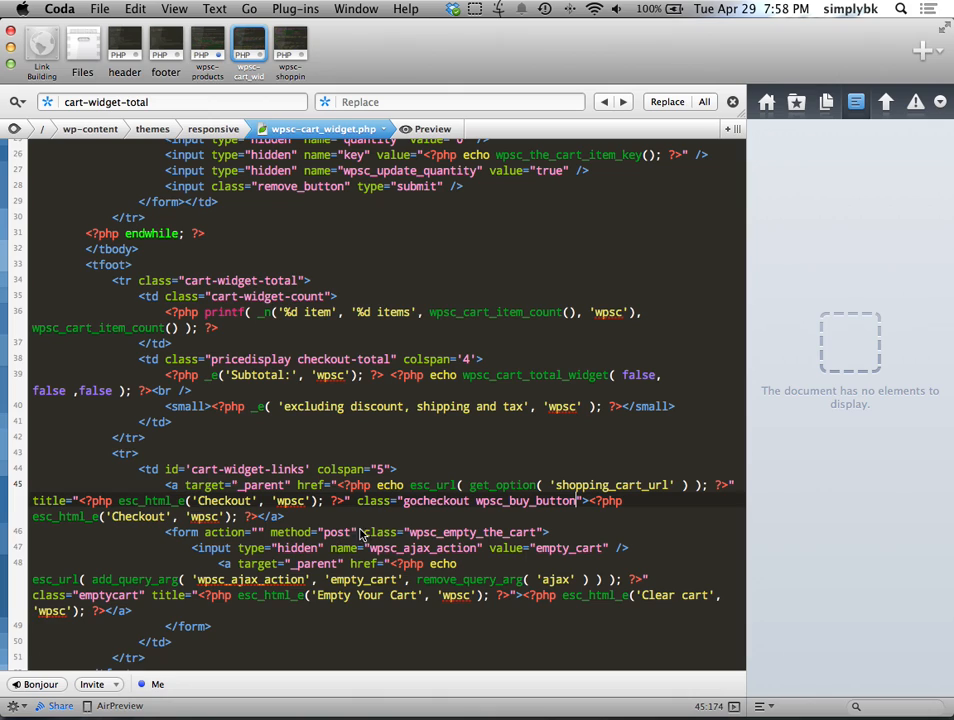
# Step: Select the gocheckout class name on line 45, then locate style.css in the theme's file list
pyautogui.click(550, 517)
pyautogui.doubleClick(410, 503)
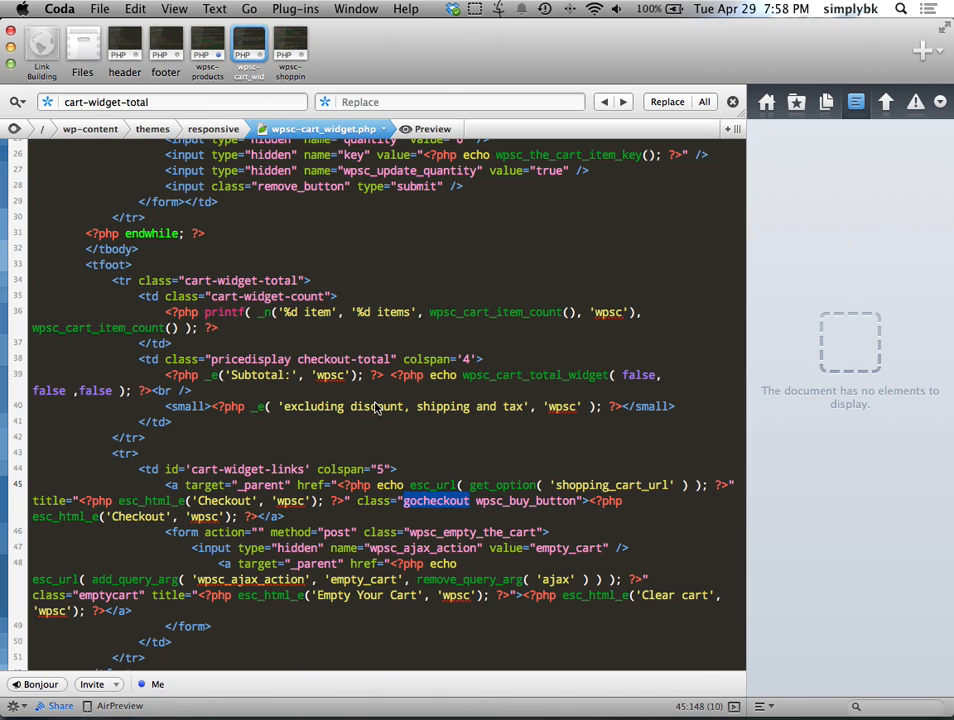
pyautogui.click(80, 50)
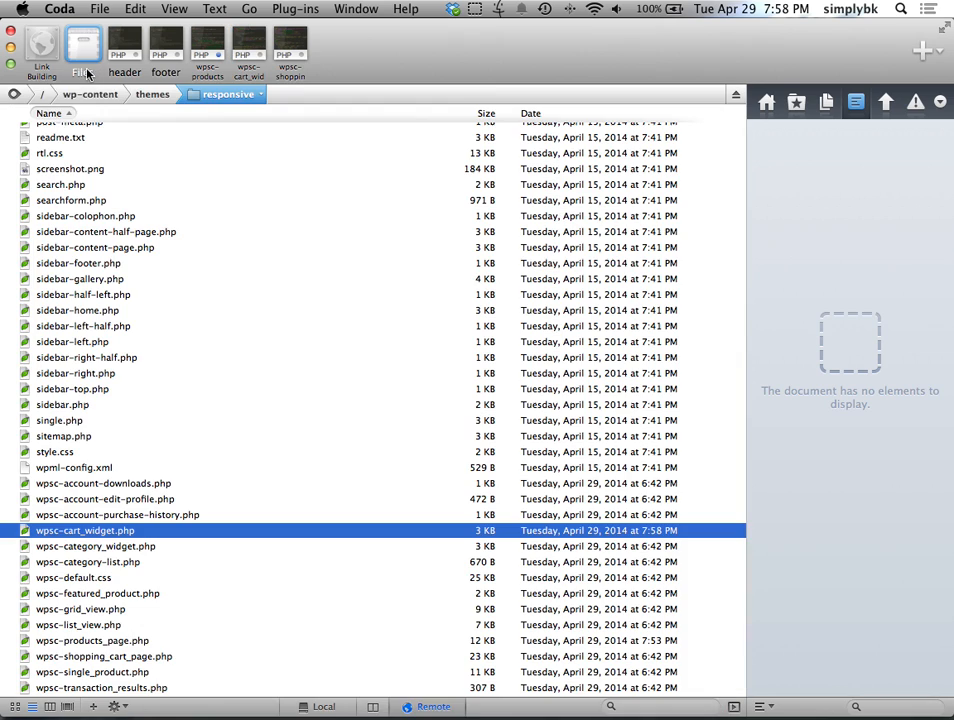
pyautogui.scroll(-1, 220, 305)
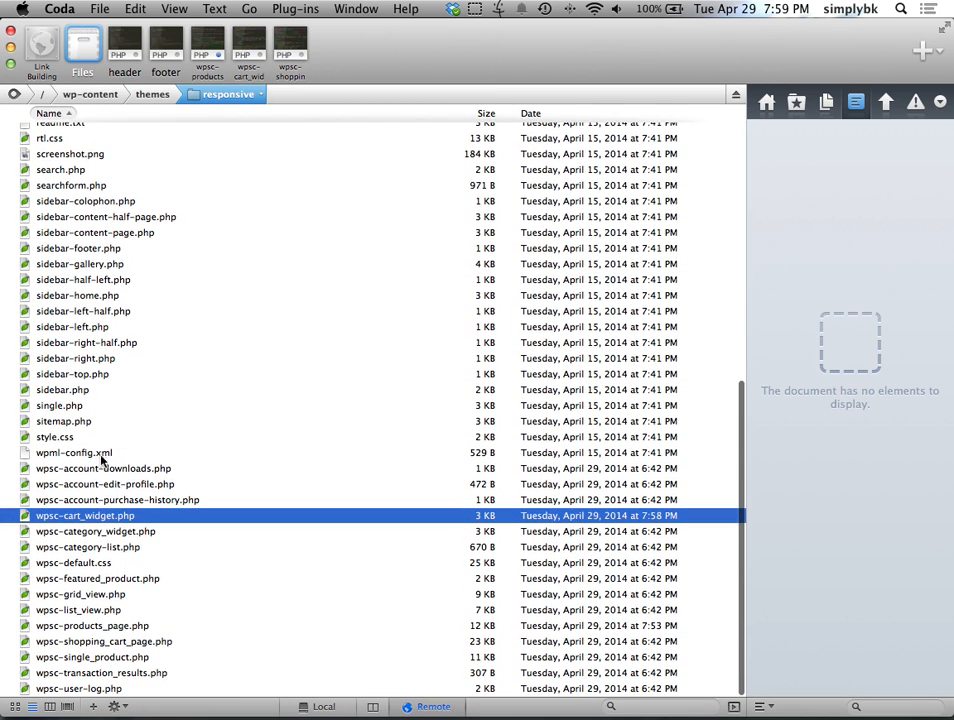
pyautogui.click(80, 437)
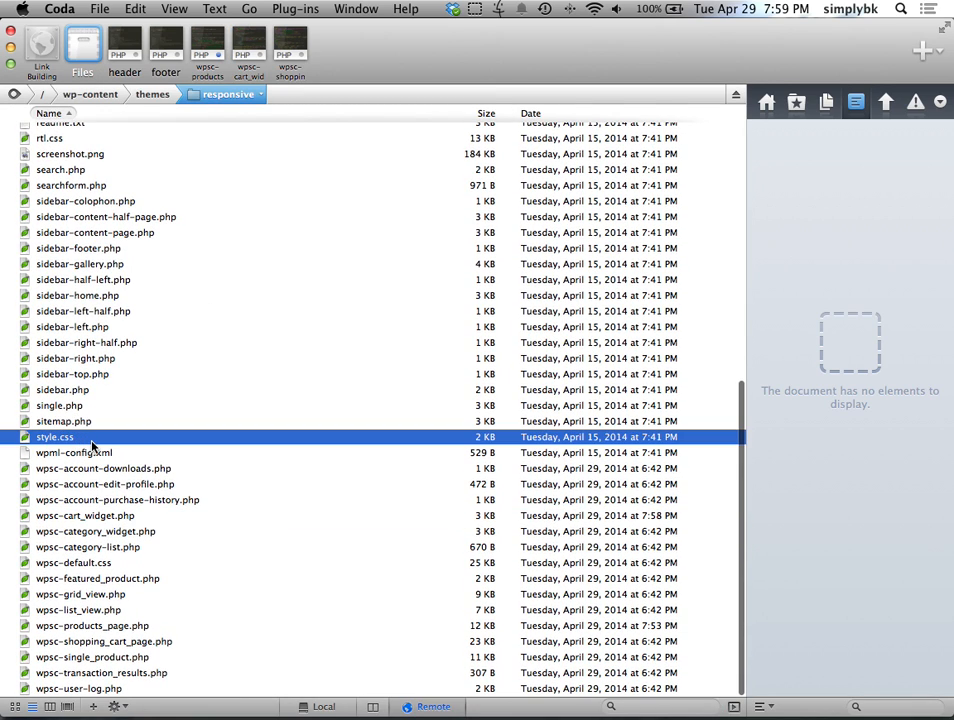
# Step: Open style.css and add a blank line below its header comment
pyautogui.doubleClick(95, 441)
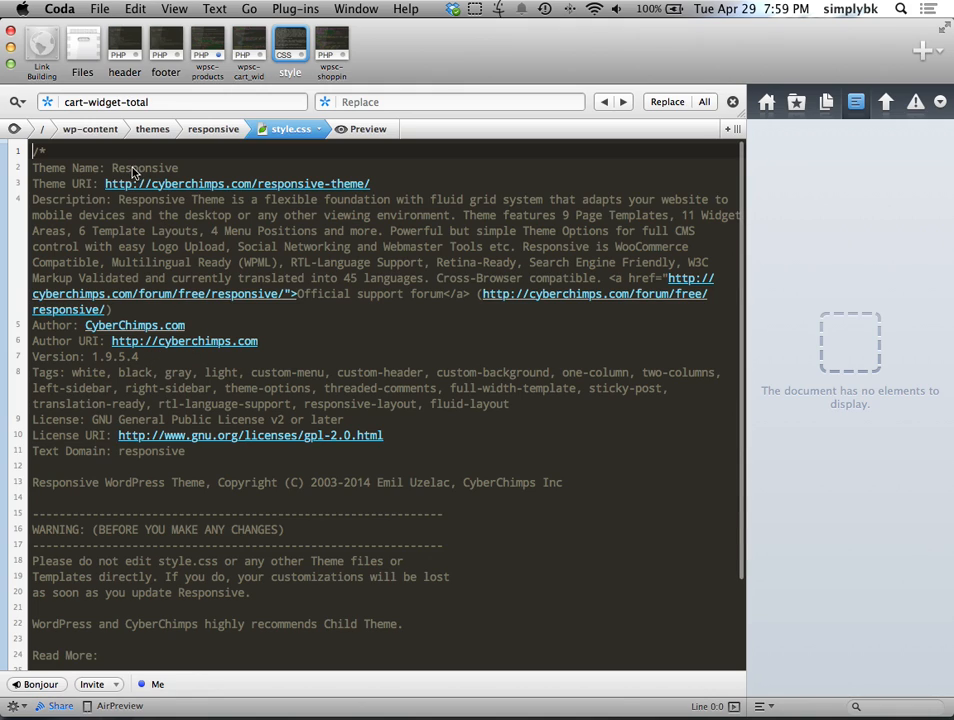
pyautogui.moveTo(112, 172); pyautogui.dragTo(181, 170)
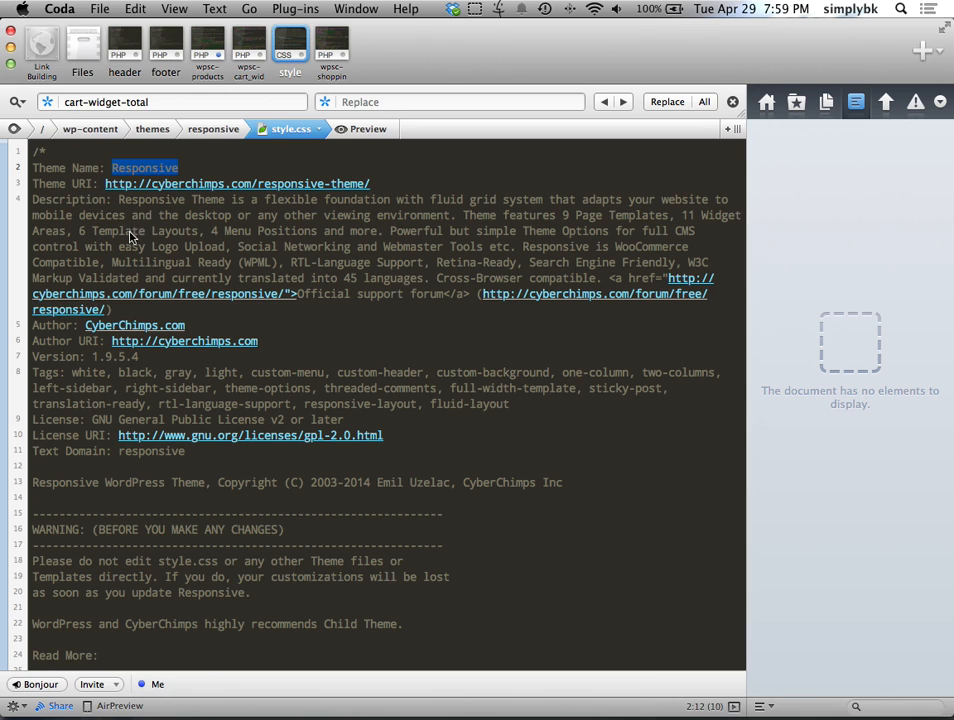
pyautogui.scroll(-5, 71, 197)
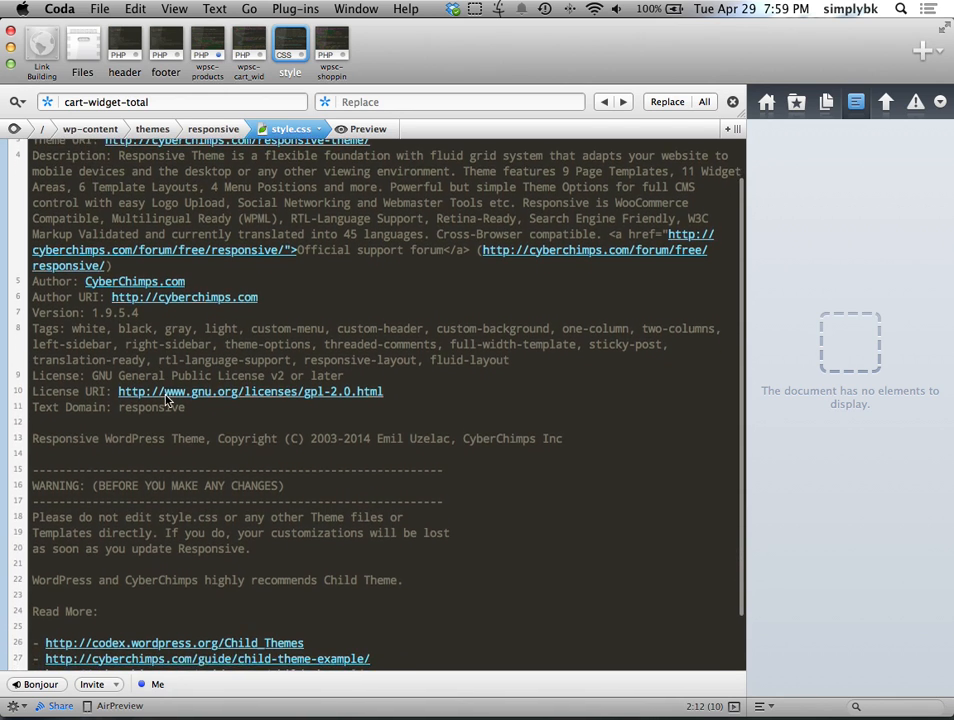
pyautogui.click(62, 645)
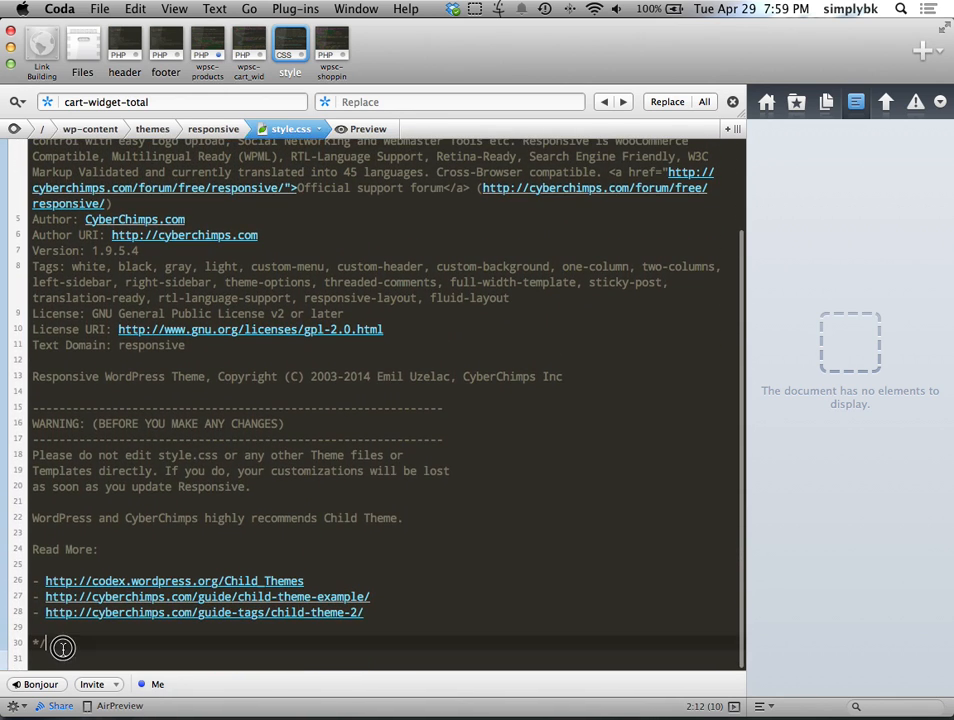
pyautogui.press('Return')
pyautogui.press('Return')
# Step: Start a .gocheckout rule with a gray background-color
pyautogui.write('.gocheckout{')
pyautogui.press('Return')
pyautogui.press('Return')
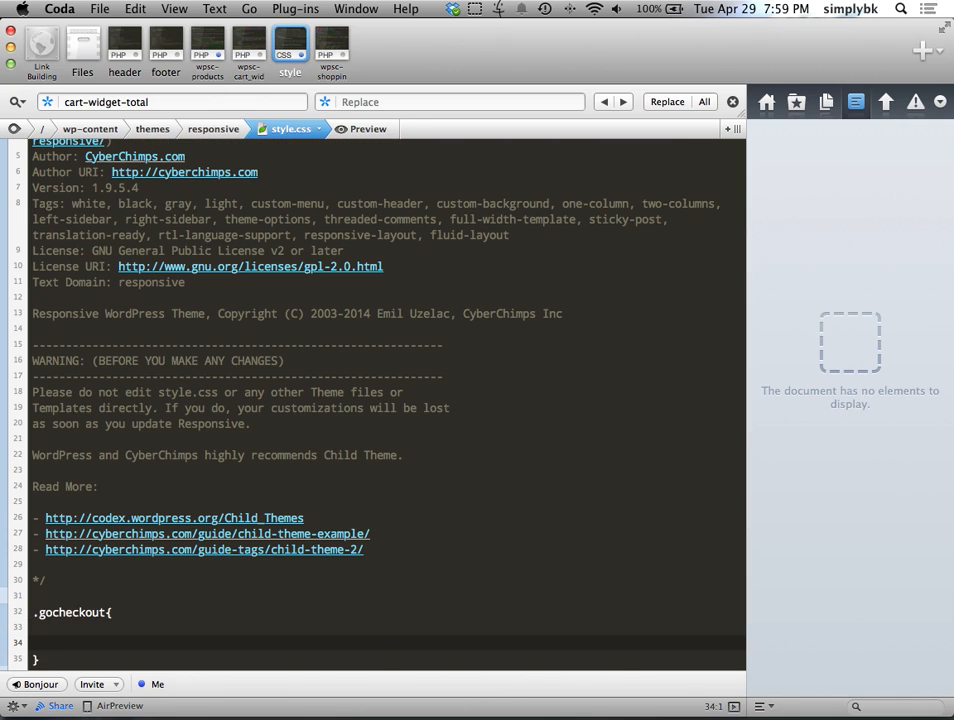
pyautogui.write('bac')
pyautogui.press('Down')
pyautogui.press('Down')
pyautogui.press('Down')
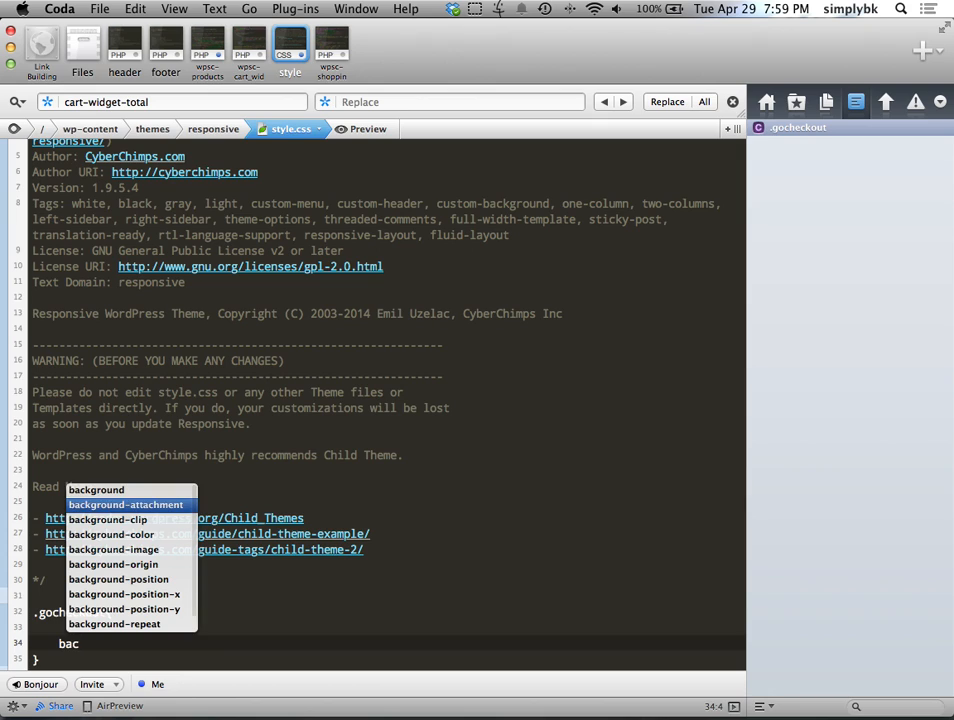
pyautogui.press('Return')
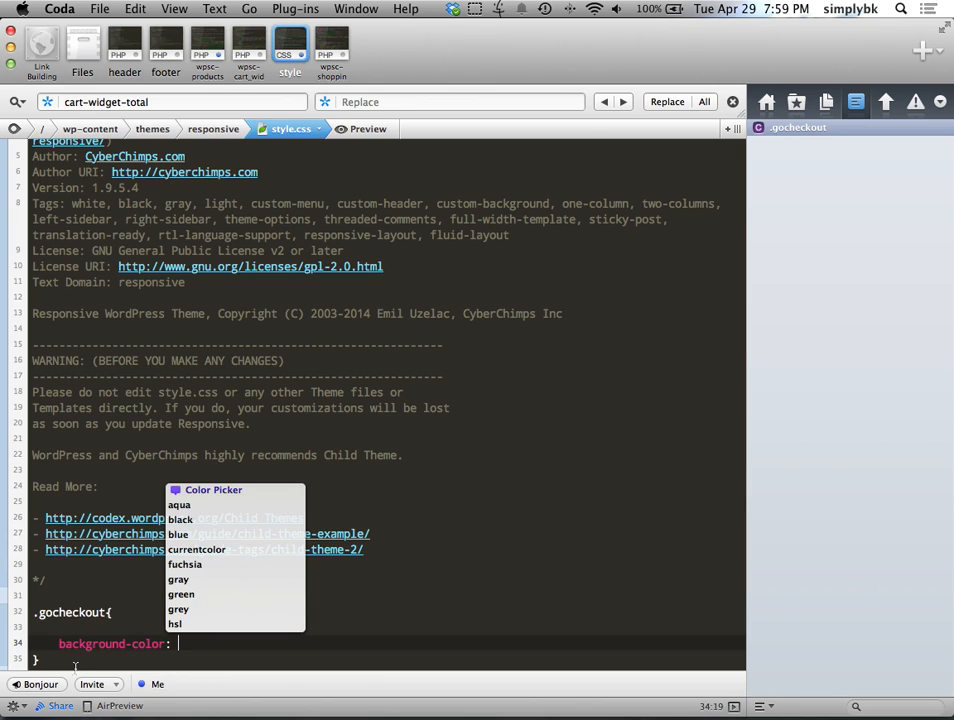
pyautogui.click(217, 580)
pyautogui.write(';')
pyautogui.press('Return')
# Step: Add a 1px solid black border to the .gocheckout rule
pyautogui.write('bor')
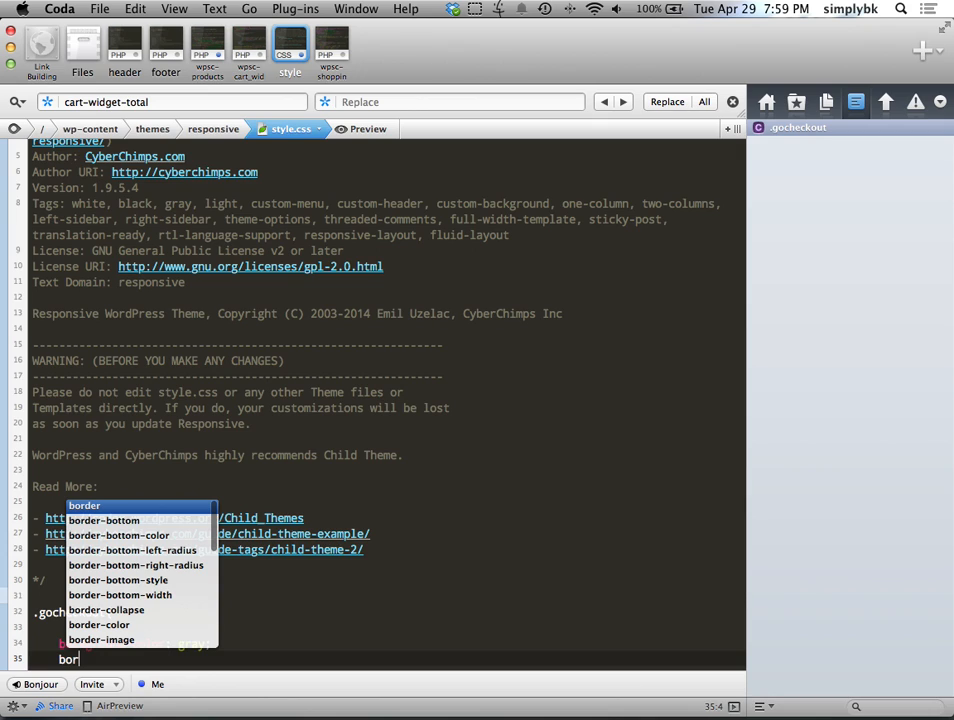
pyautogui.press('Return')
pyautogui.press('Down')
pyautogui.press('Down')
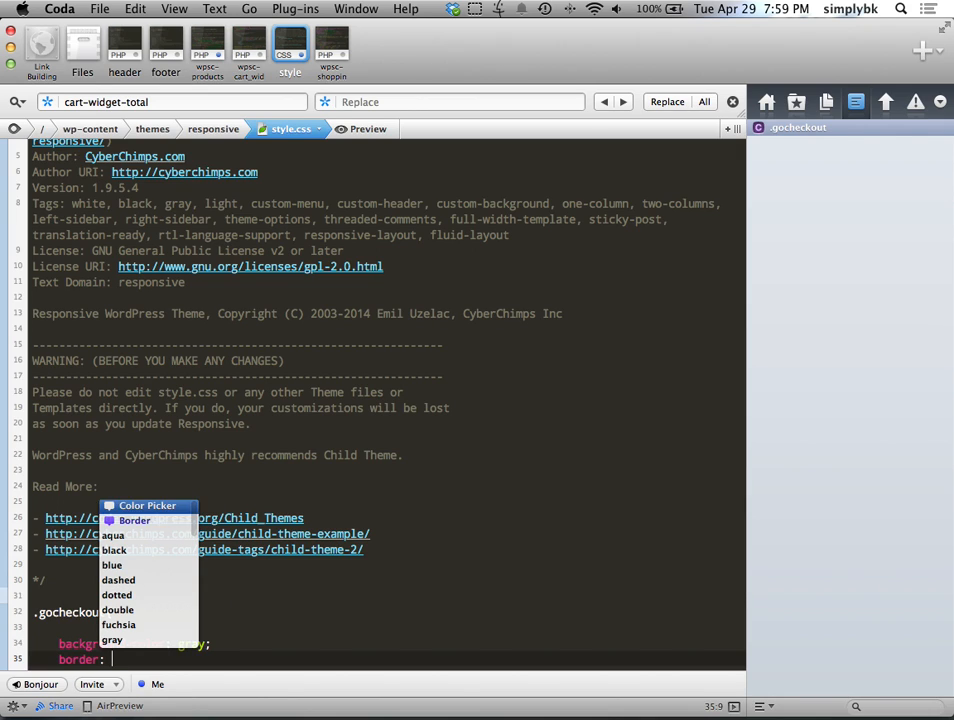
pyautogui.press('Return')
pyautogui.moveTo(62, 585); pyautogui.dragTo(72, 590)
pyautogui.click(300, 615)
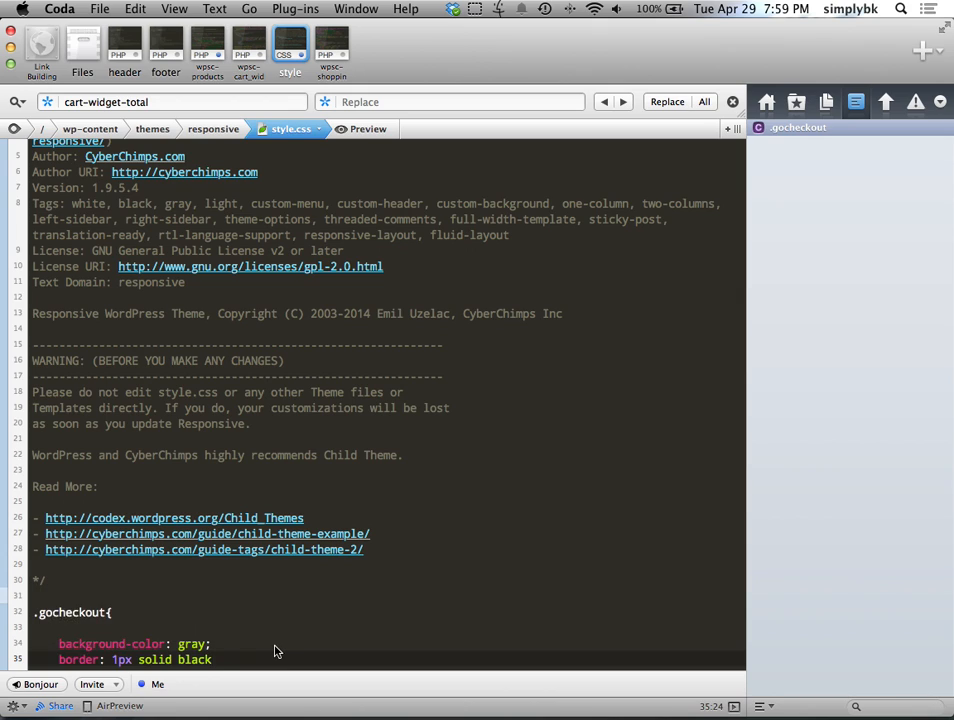
pyautogui.write(';')
pyautogui.press('Return')
# Step: Add 10px 5px padding to the rule and save style.css
pyautogui.write('pad')
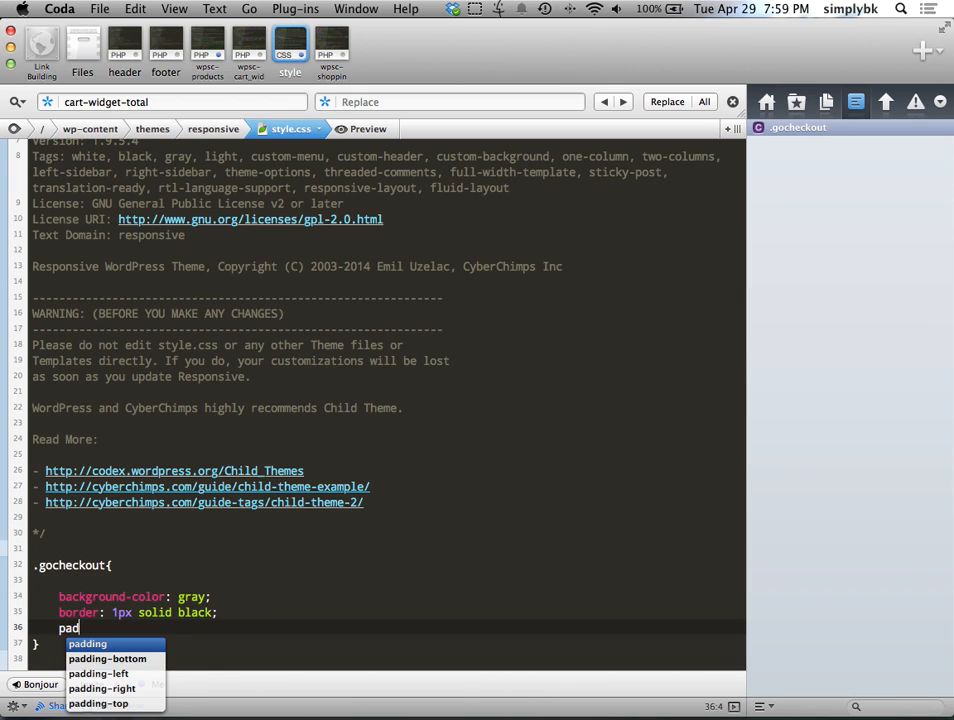
pyautogui.press('Return')
pyautogui.write('10px 5px;')
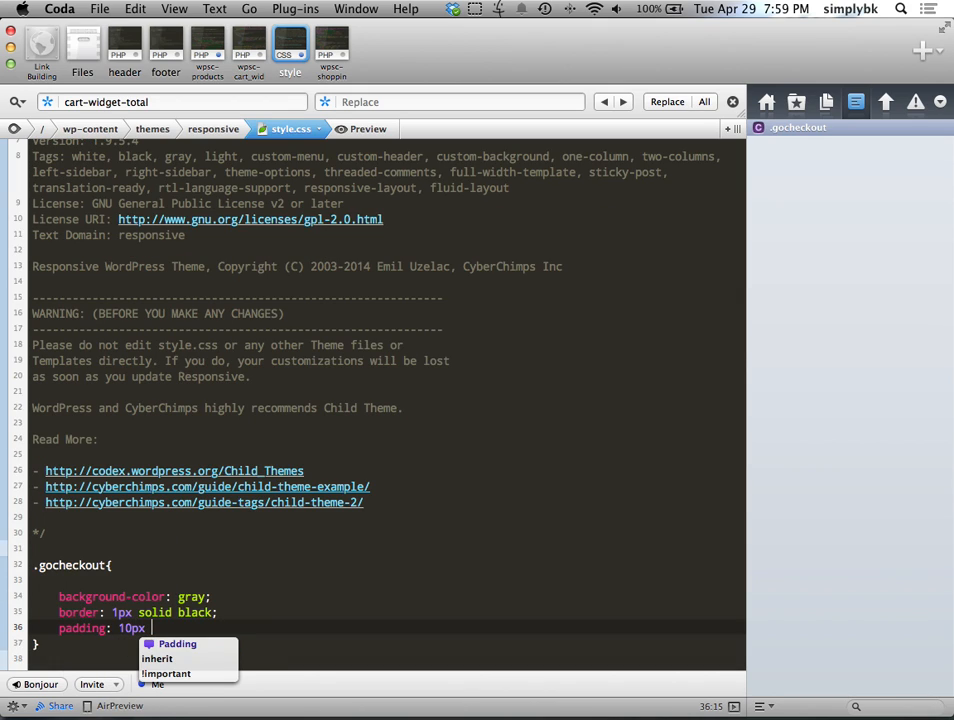
pyautogui.press('super+s')
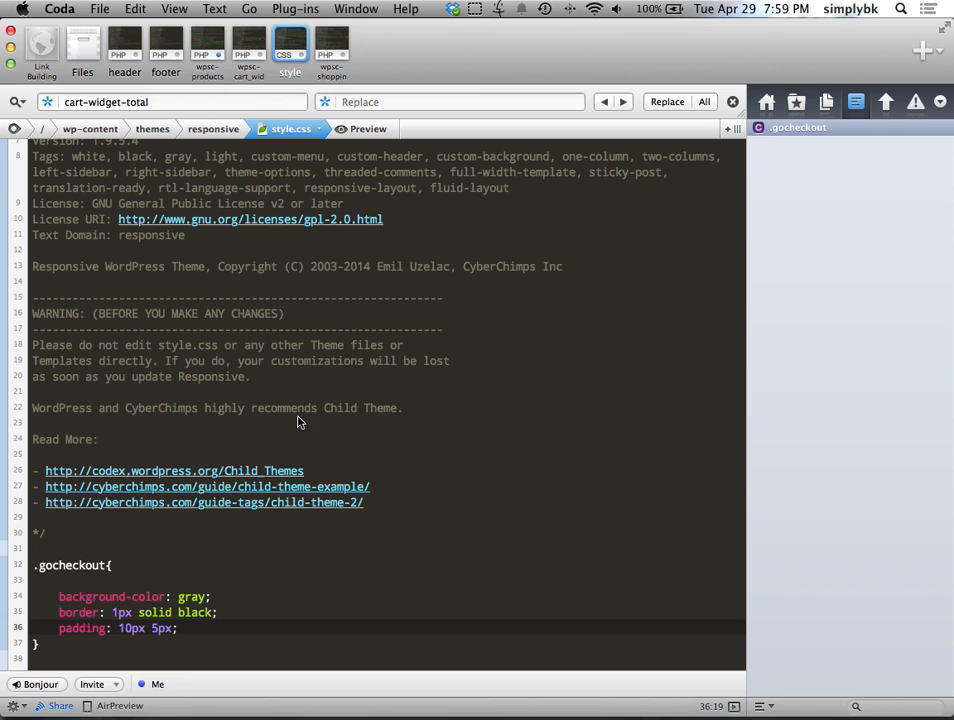
# Step: Reload the Products Page in the browser to preview the new styling
pyautogui.press('super+Tab')
pyautogui.click(60, 62)
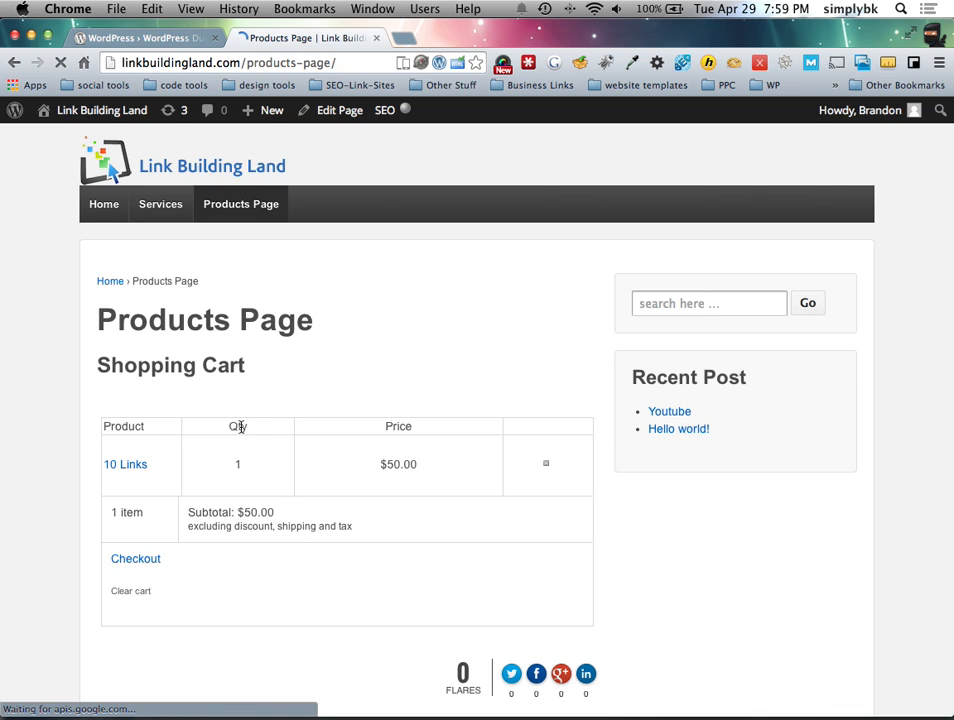
pyautogui.scroll(-3, 240, 425)
# Step: Add a space before the .gocheckout brace, remove the stray space after gray, and save
pyautogui.hotkey('ctrl', 'Left')
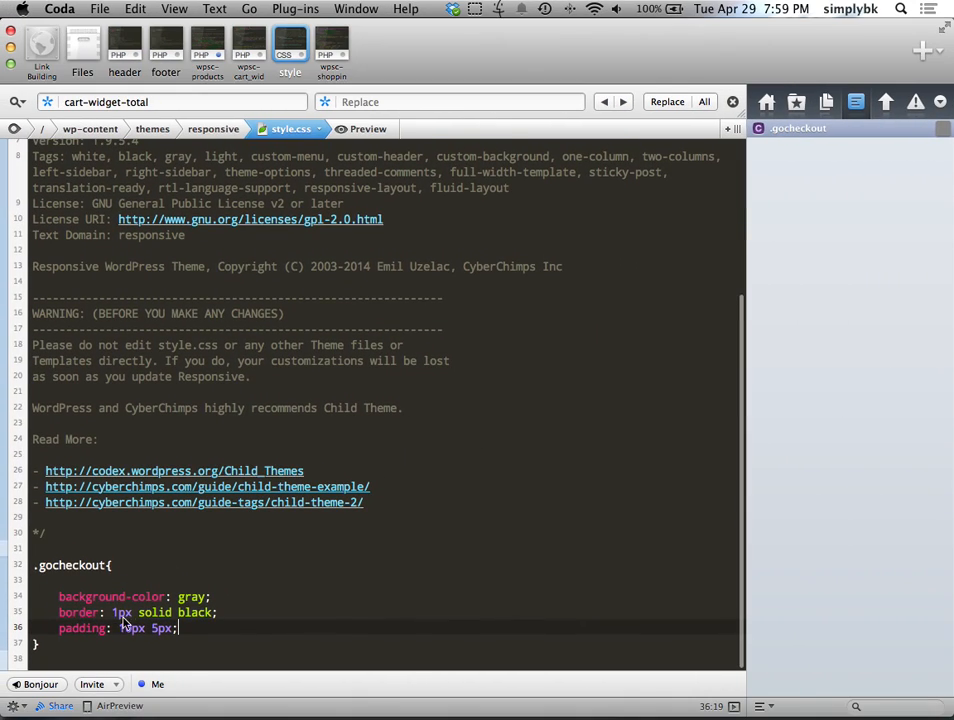
pyautogui.click(107, 565)
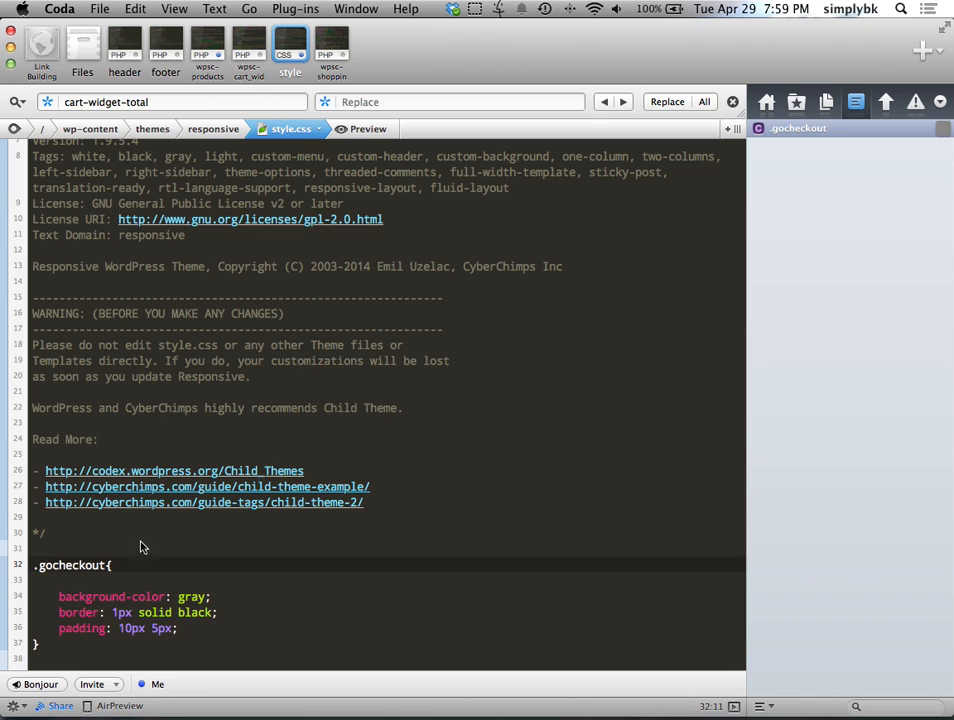
pyautogui.click(207, 596)
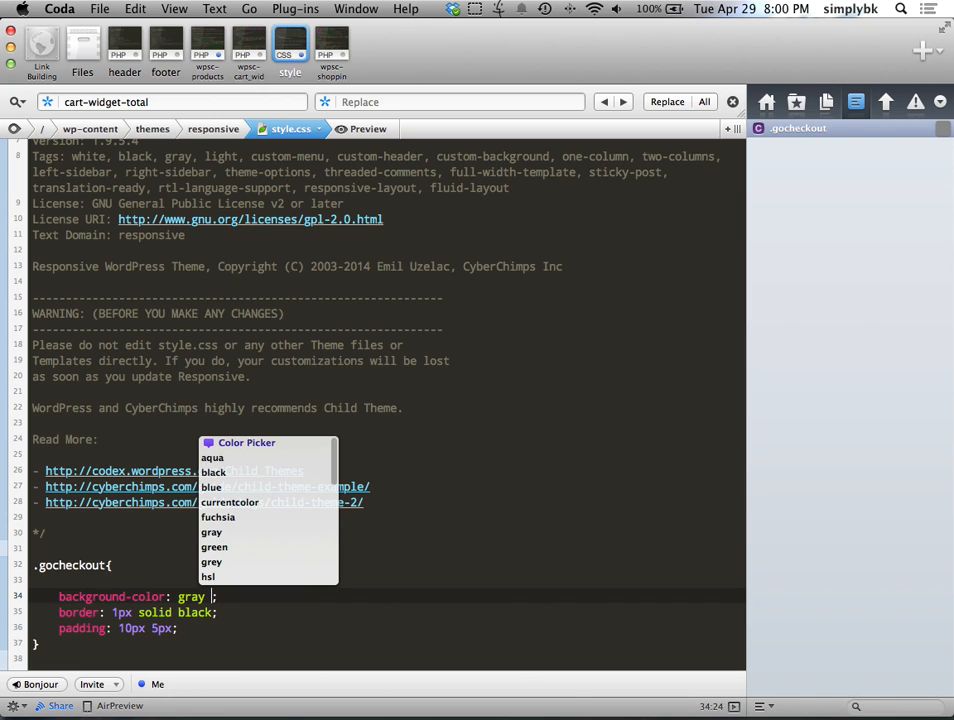
pyautogui.press('BackSpace')
pyautogui.press('super+s')
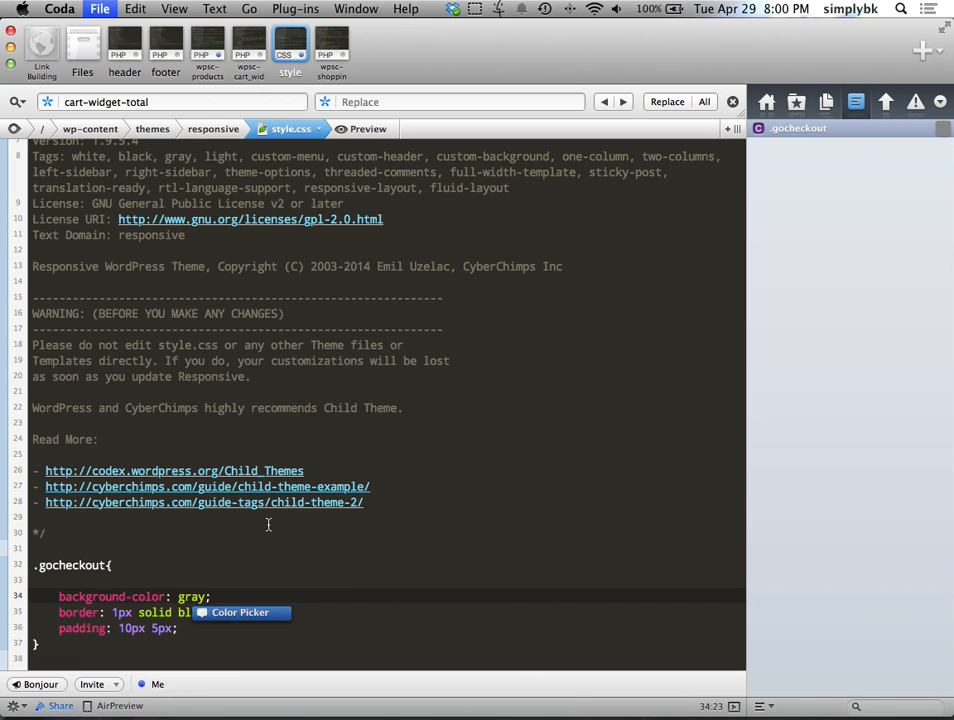
pyautogui.click(82, 50)
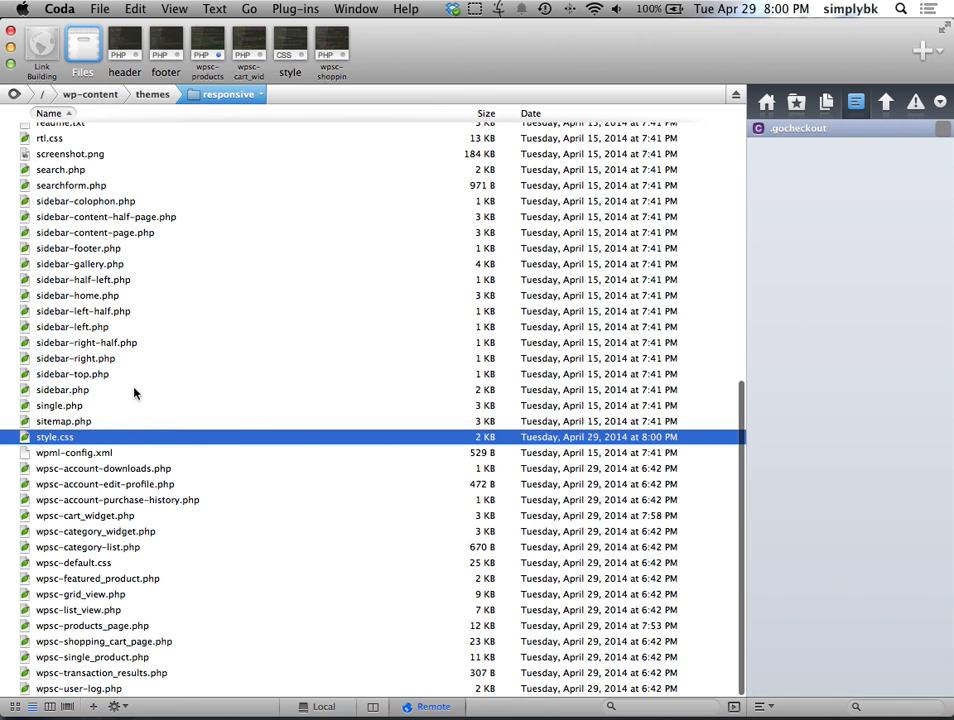
# Step: Reload the Products Page, then open and scroll through functions.php in Coda
pyautogui.hotkey('ctrl', 'Right')
pyautogui.click(61, 63)
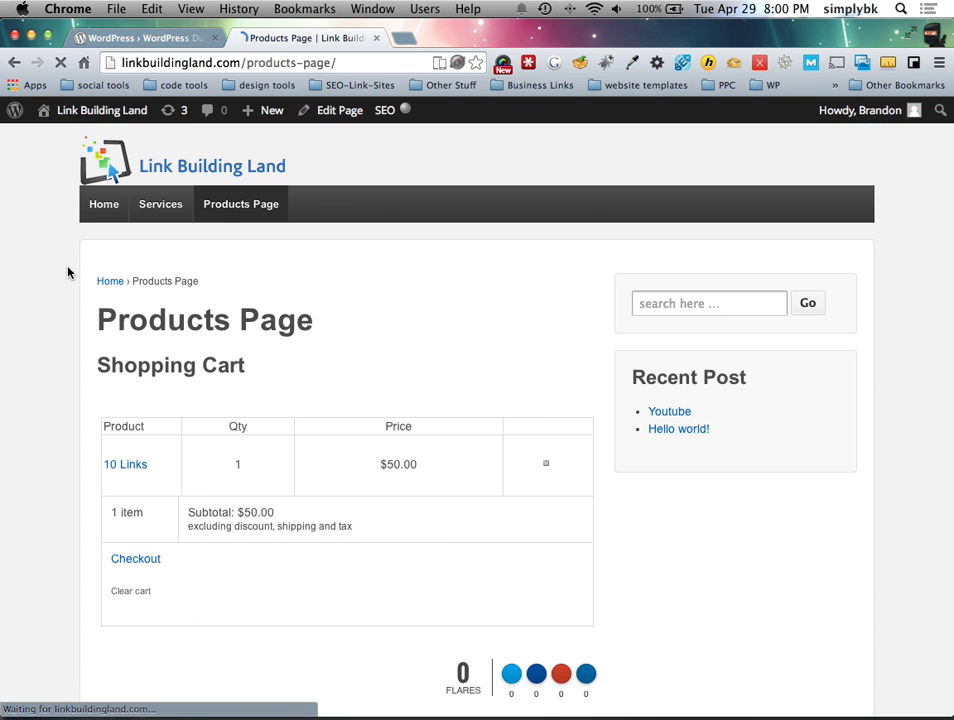
pyautogui.hotkey('ctrl', 'Left')
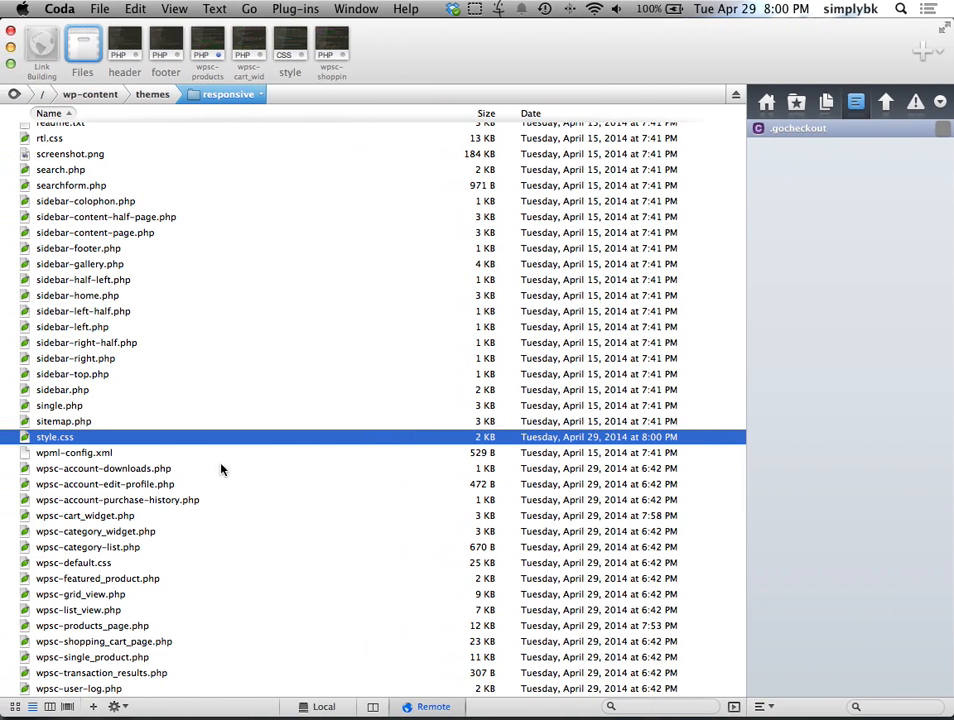
pyautogui.scroll(1, 103, 428)
pyautogui.scroll(8, 103, 428)
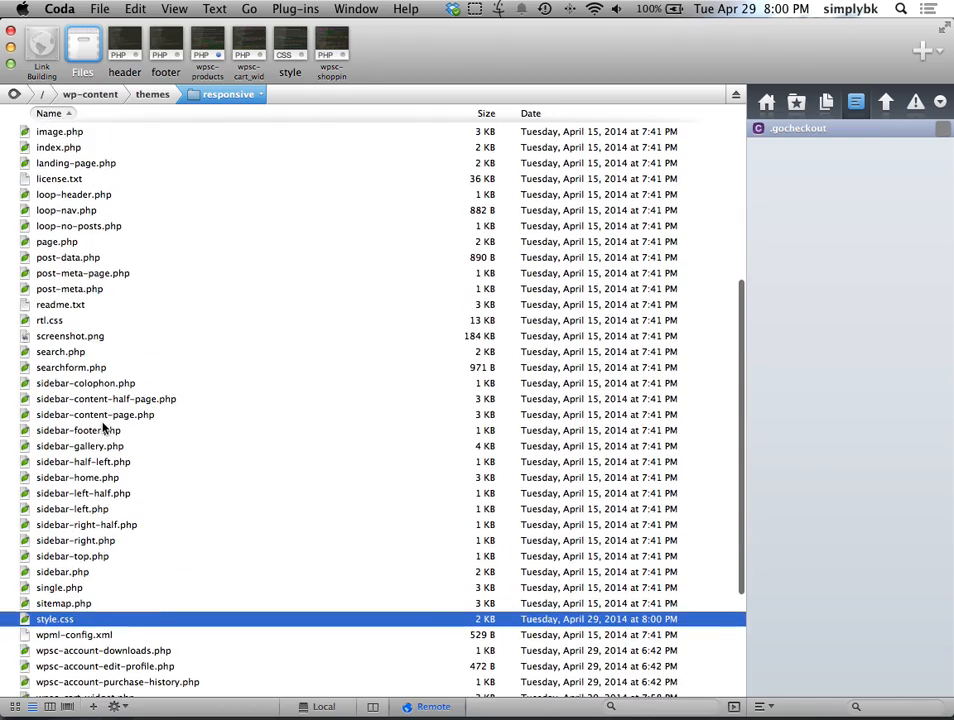
pyautogui.scroll(2, 103, 428)
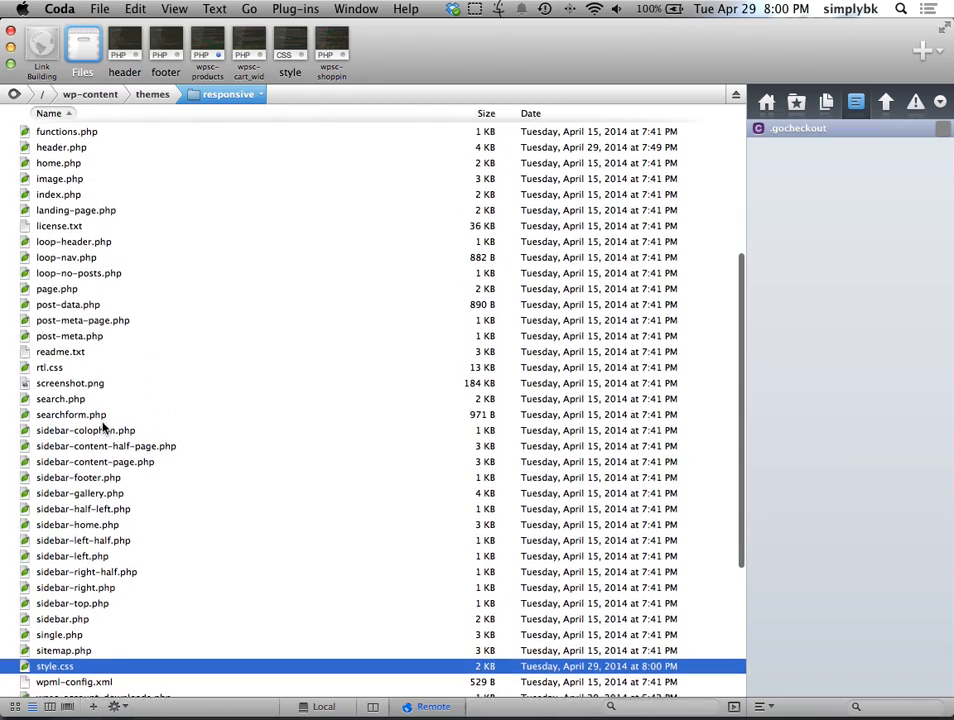
pyautogui.scroll(5, 103, 428)
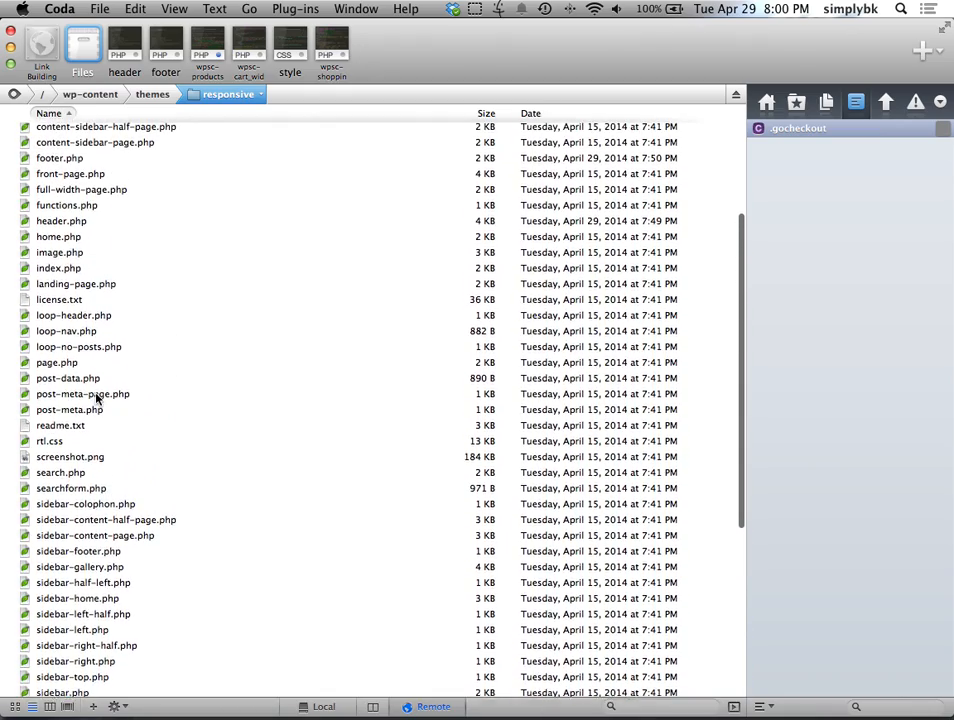
pyautogui.scroll(1, 98, 398)
pyautogui.doubleClick(89, 264)
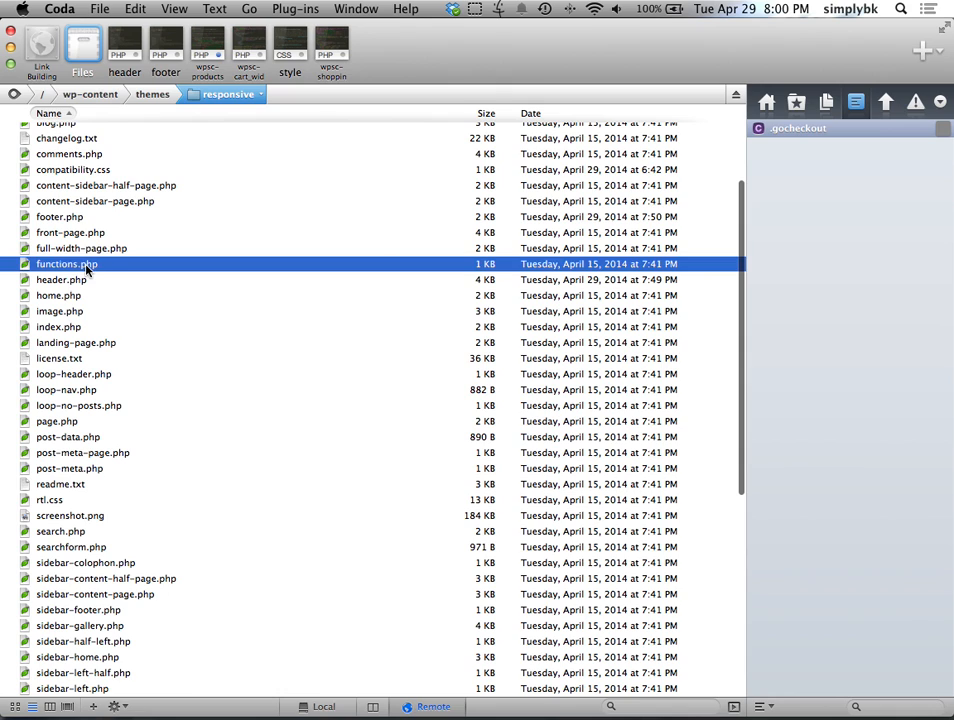
pyautogui.scroll(-3, 270, 335)
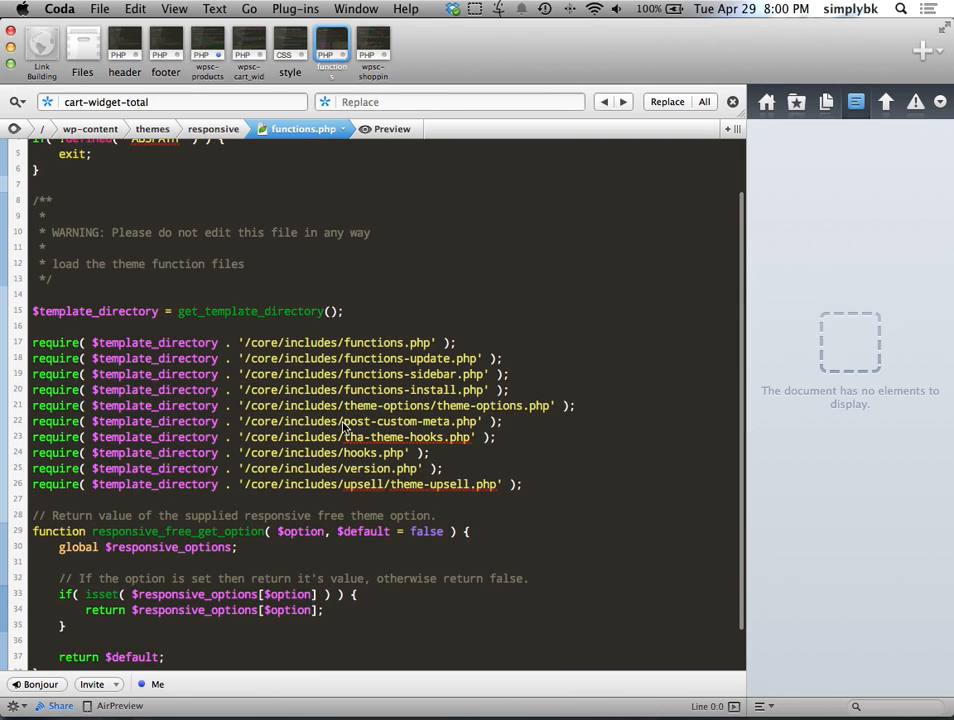
pyautogui.scroll(-3, 343, 425)
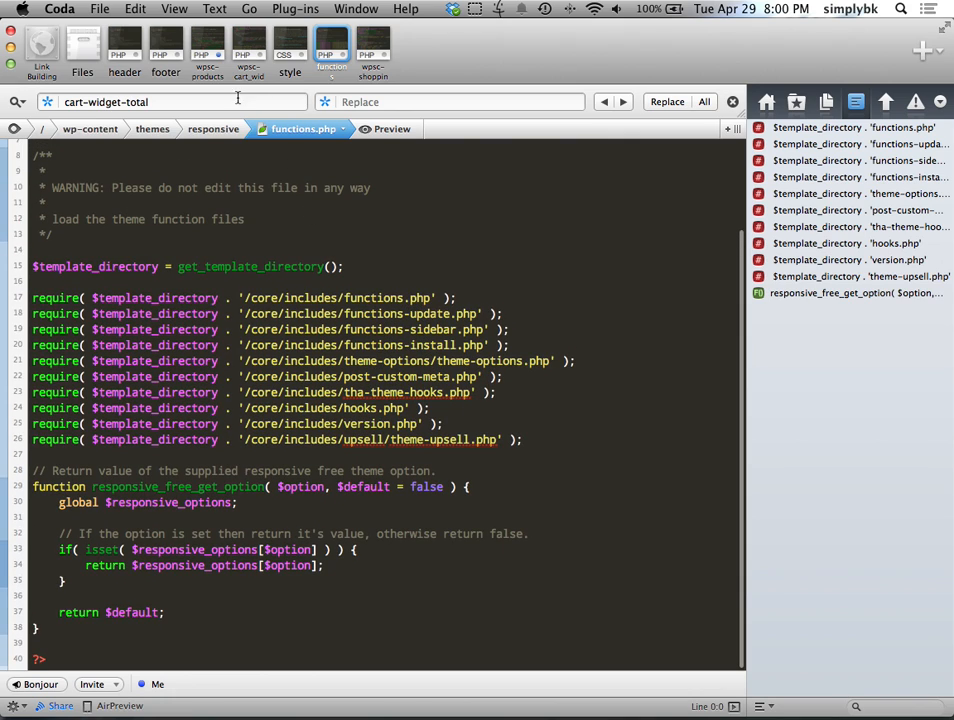
# Step: Review header.php, then return to functions.php and the browser
pyautogui.click(76, 45)
pyautogui.click(117, 58)
pyautogui.scroll(15, 205, 345)
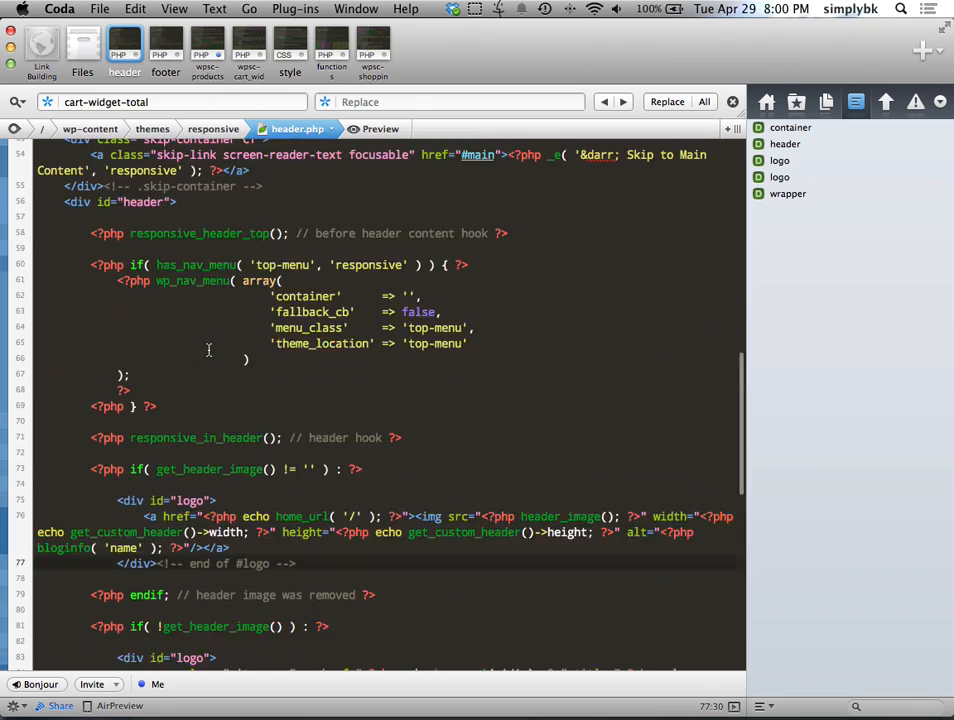
pyautogui.scroll(-10, 208, 348)
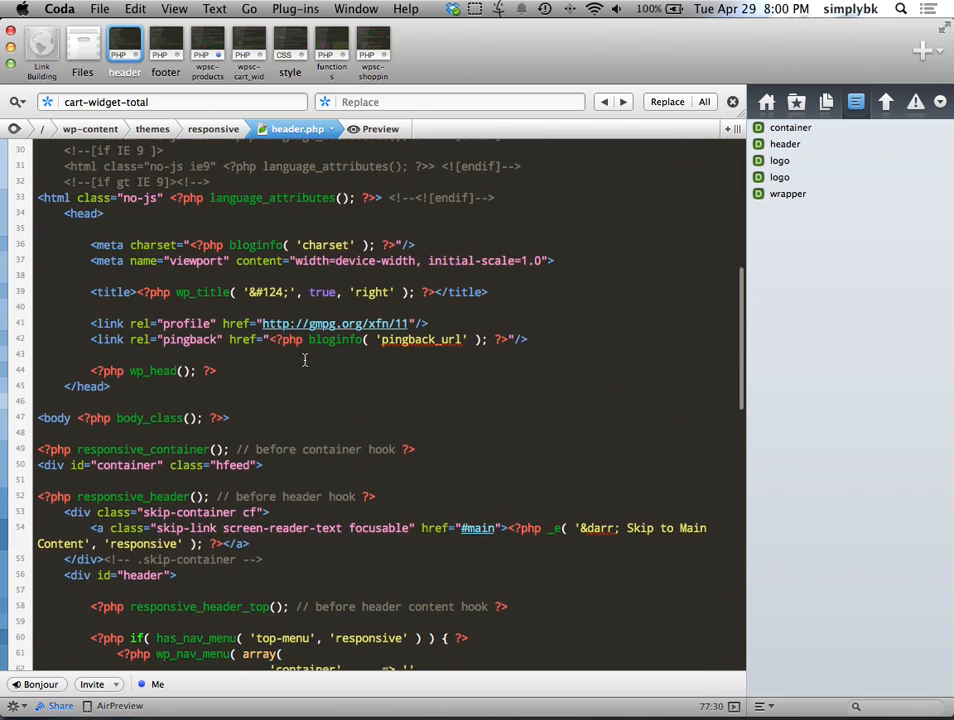
pyautogui.scroll(-3, 504, 383)
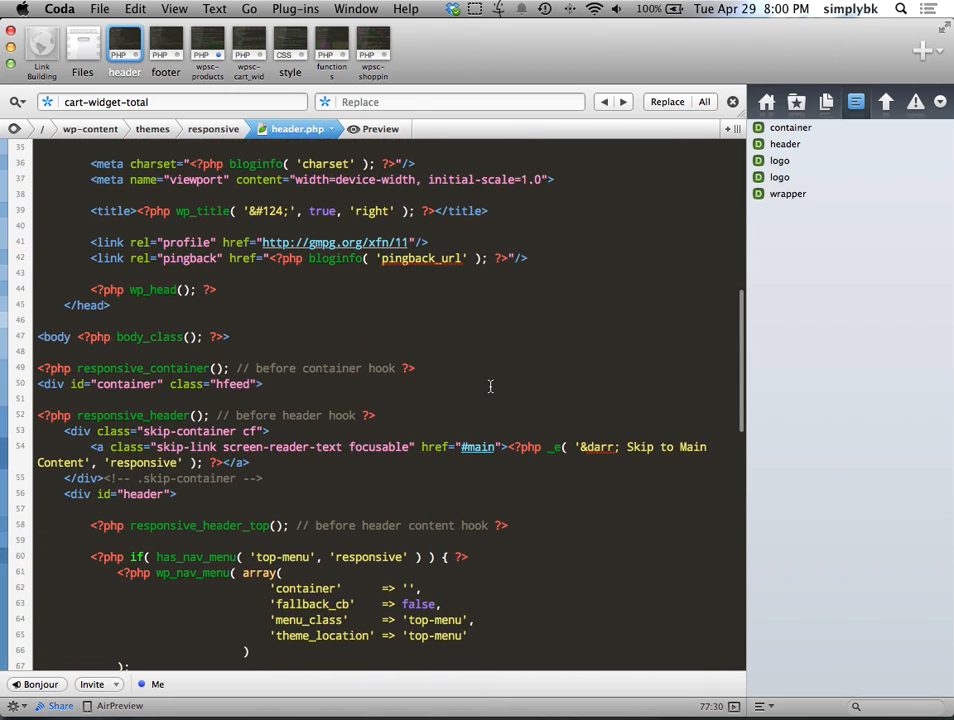
pyautogui.scroll(-3, 490, 385)
pyautogui.scroll(8, 481, 375)
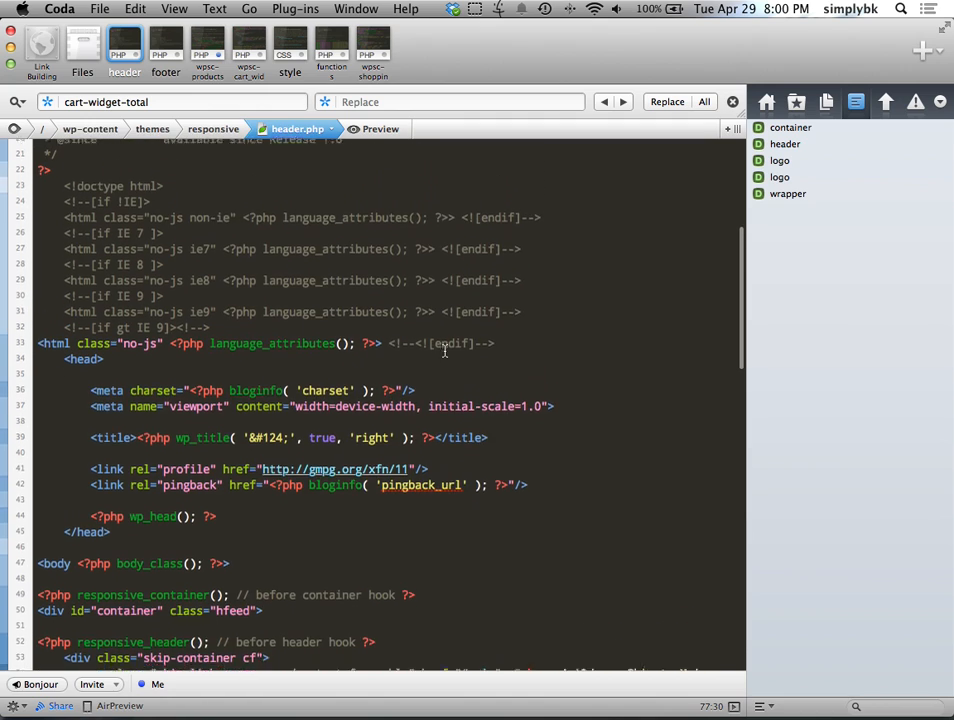
pyautogui.scroll(1, 438, 360)
pyautogui.scroll(-3, 462, 488)
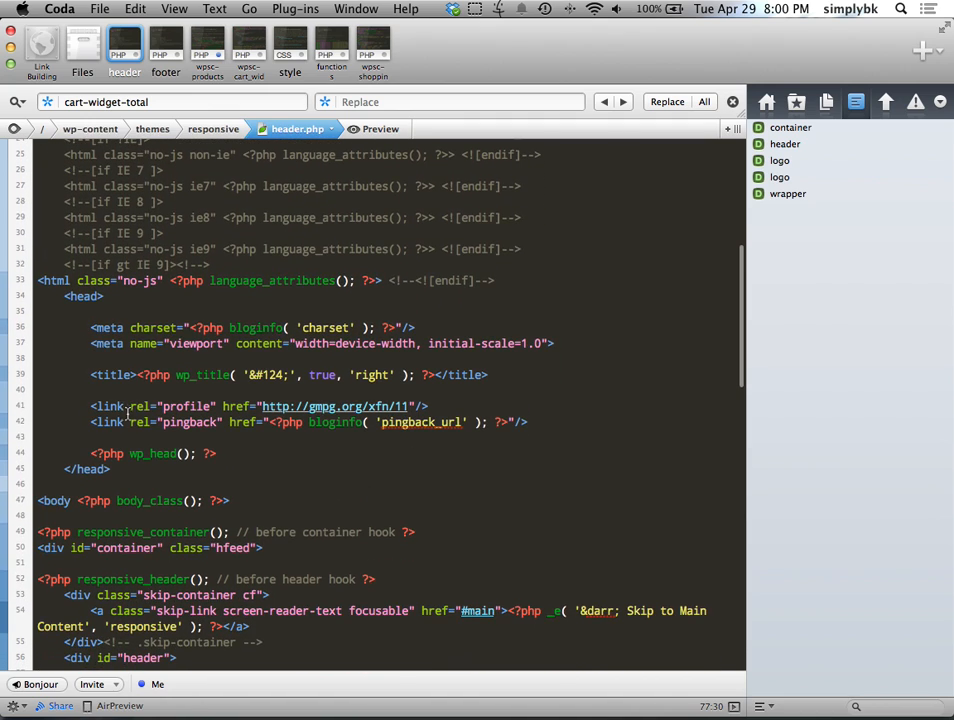
pyautogui.scroll(-4, 127, 413)
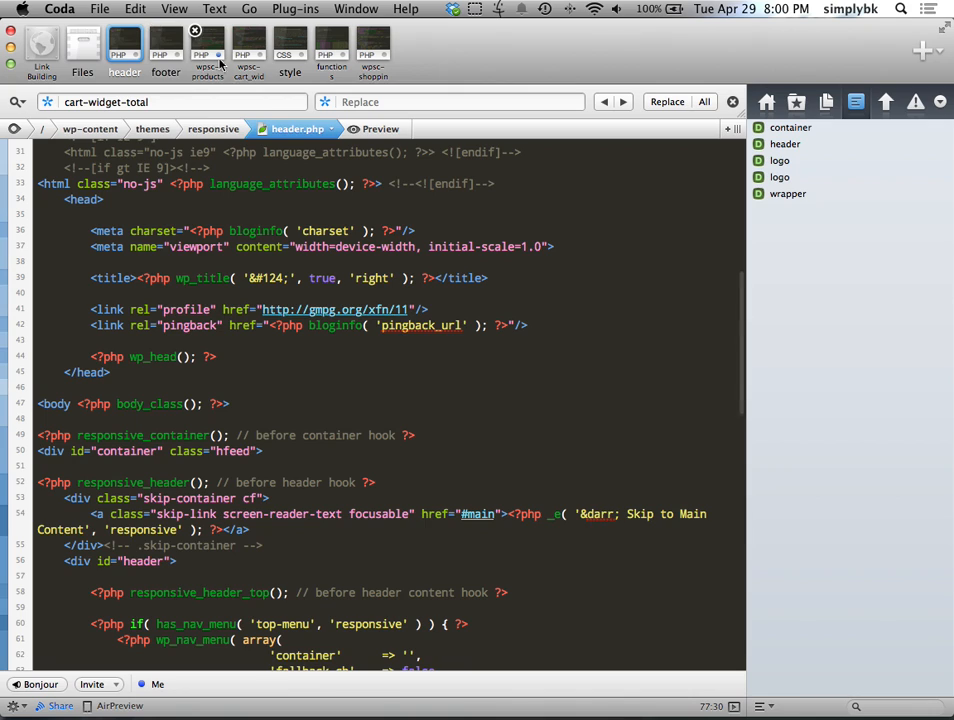
pyautogui.click(332, 45)
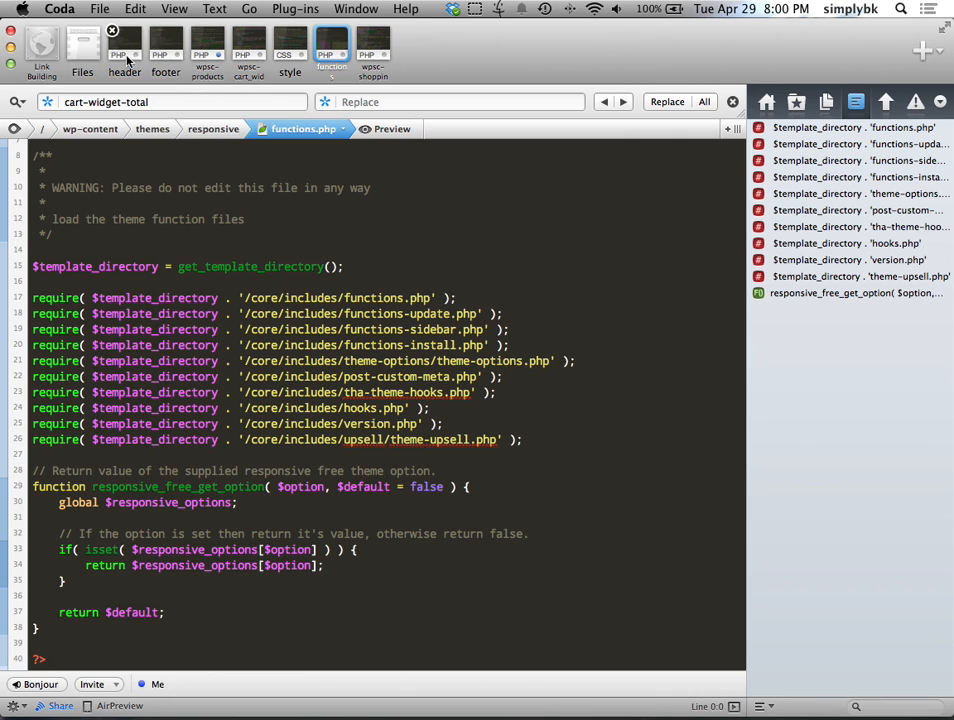
pyautogui.hotkey('ctrl', 'Right')
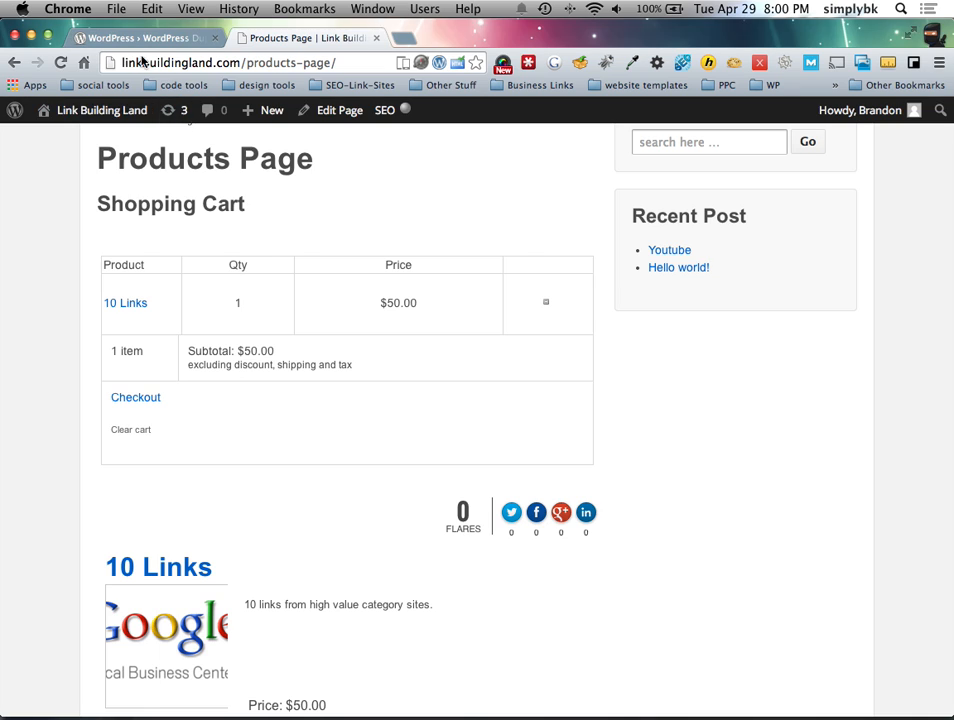
# Step: Open the Responsive theme options' CSS Styles section and focus the custom CSS box
pyautogui.click(142, 37)
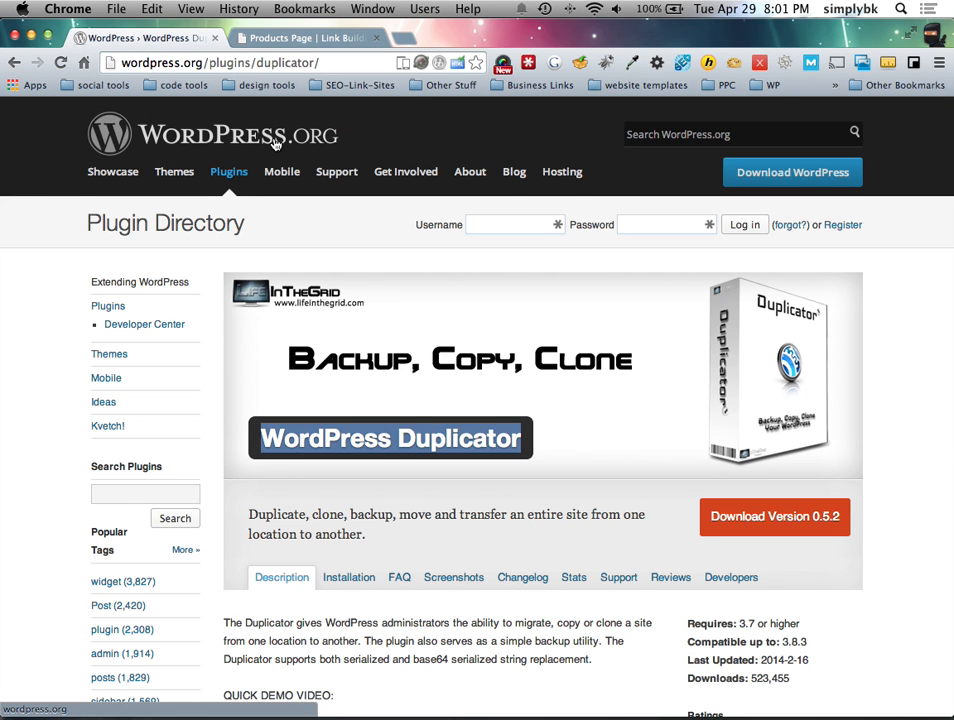
pyautogui.hotkey('ctrl', 'Left')
pyautogui.hotkey('ctrl', 'Left')
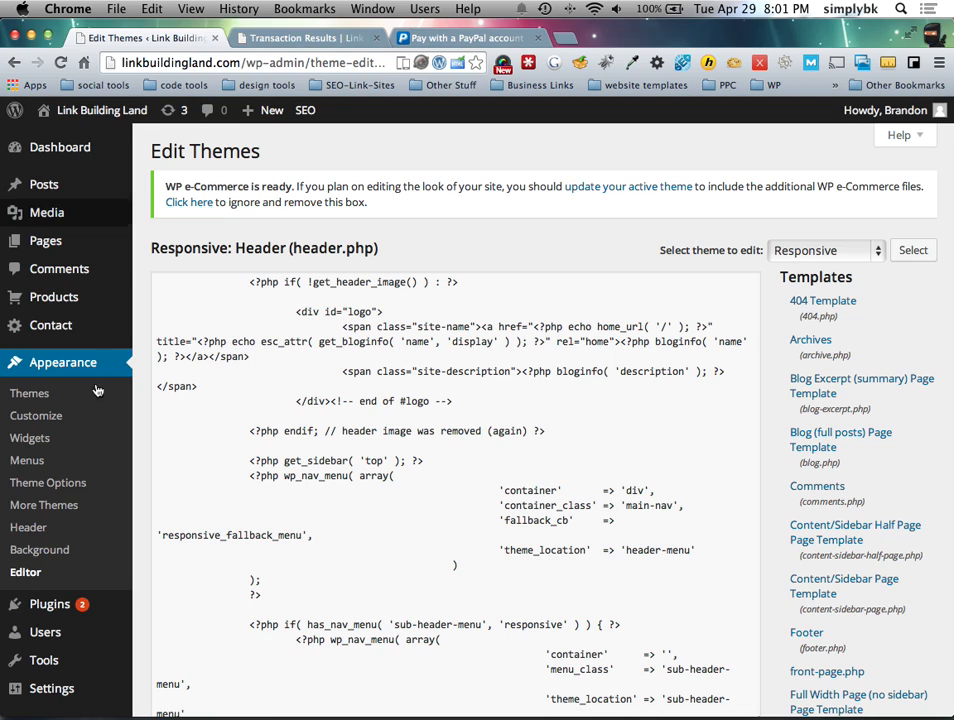
pyautogui.click(51, 487)
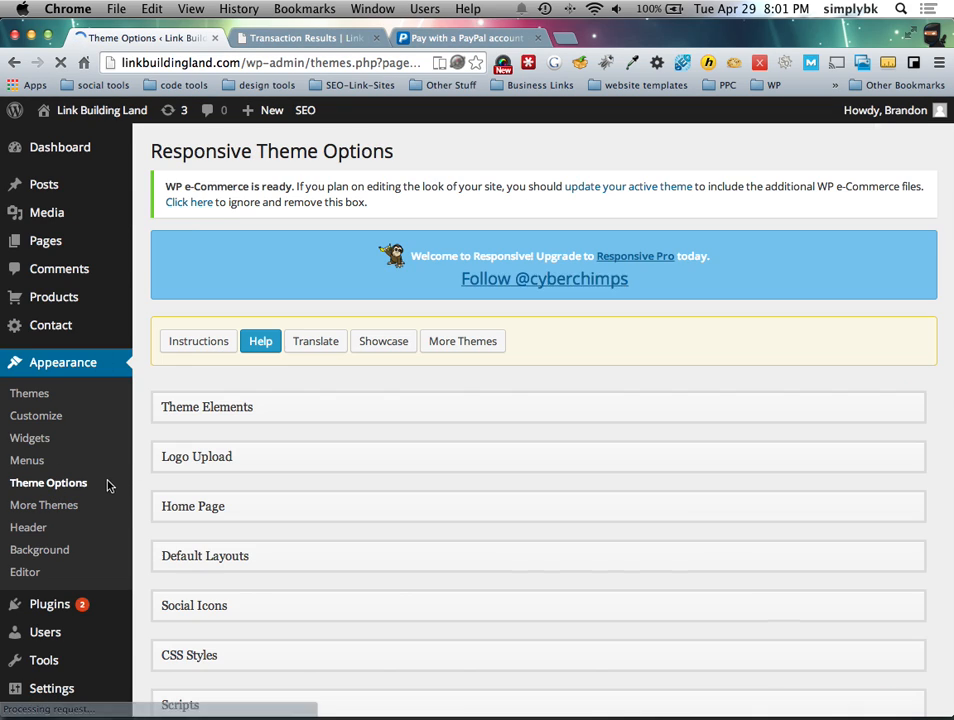
pyautogui.scroll(-3, 334, 400)
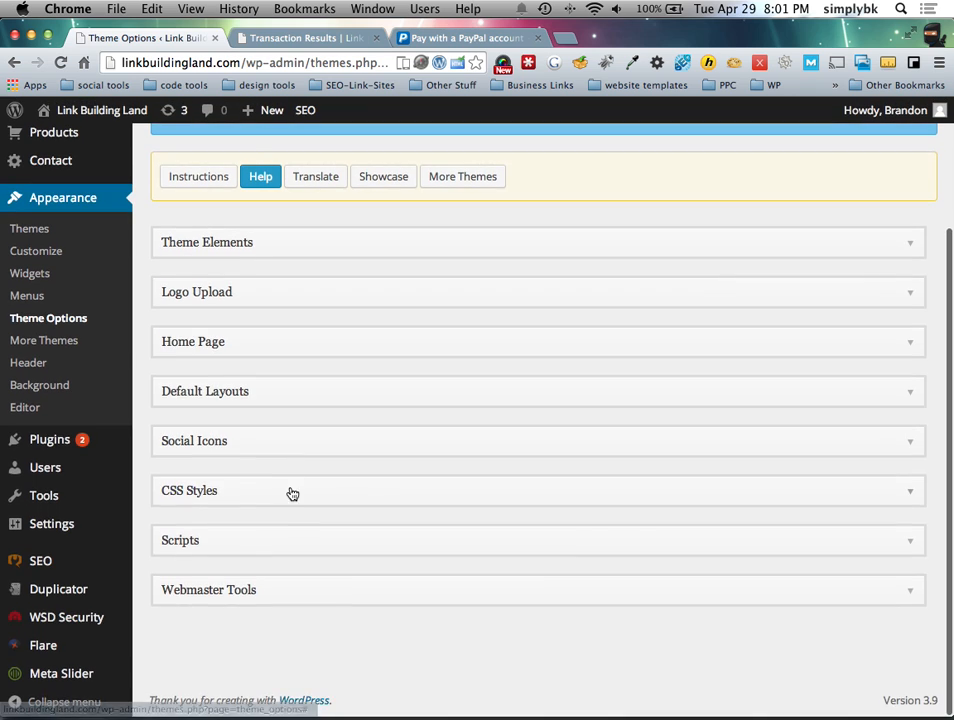
pyautogui.click(292, 492)
pyautogui.scroll(-5, 315, 494)
pyautogui.click(500, 387)
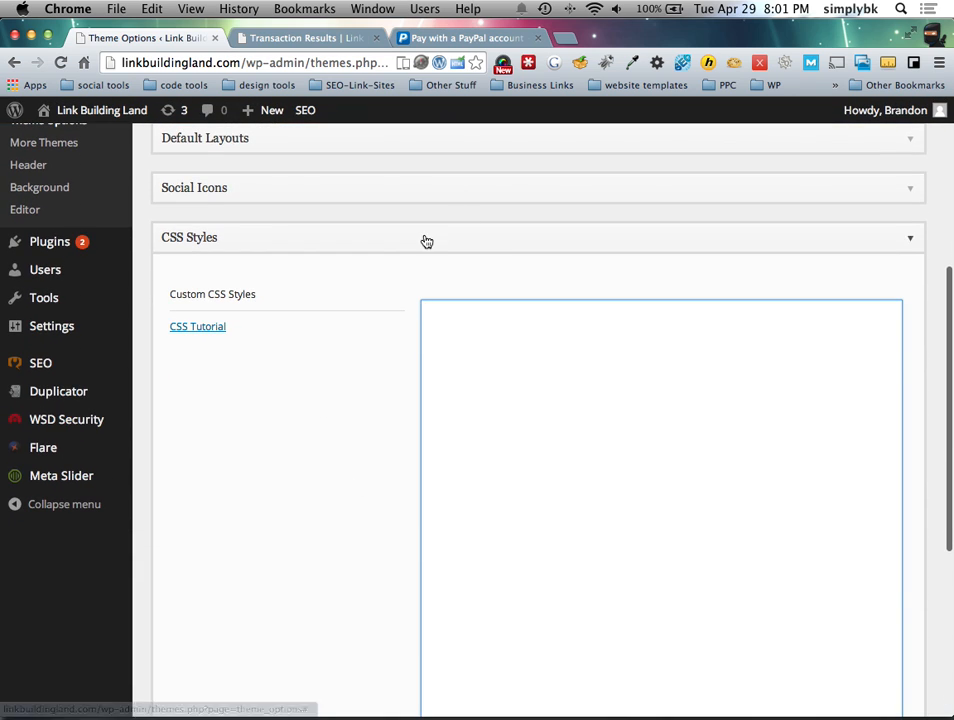
# Step: Move the .gocheckout rule from style.css into the theme's custom CSS and save the options
pyautogui.press('super+Tab')
pyautogui.click(290, 45)
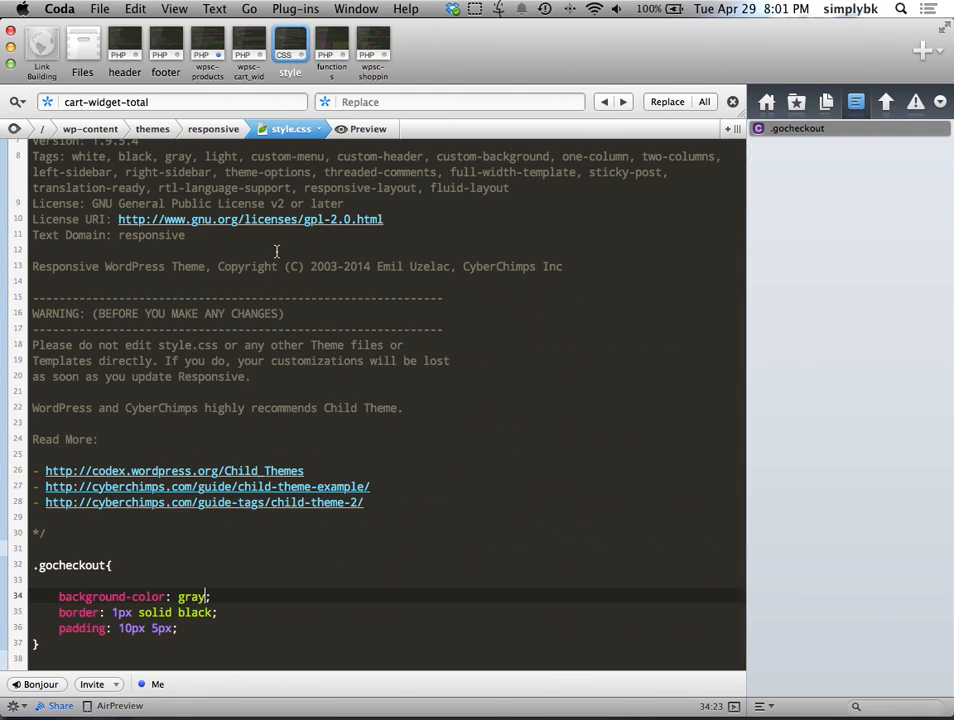
pyautogui.moveTo(40, 644); pyautogui.dragTo(28, 566)
pyautogui.press('super+x')
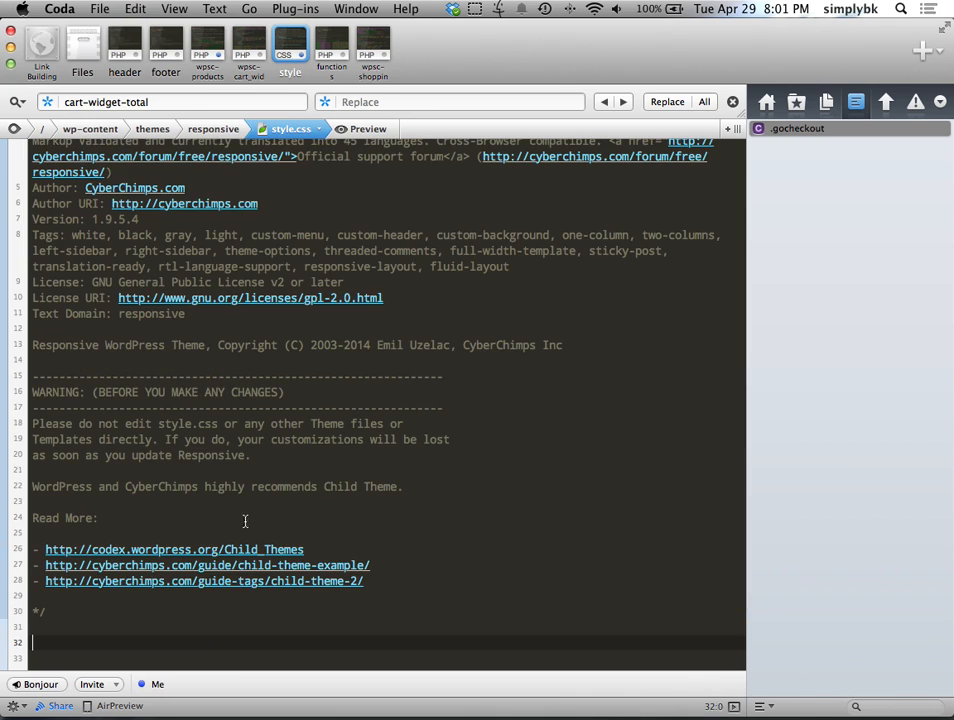
pyautogui.press('super+Tab')
pyautogui.press('super+v')
pyautogui.scroll(-10, 424, 448)
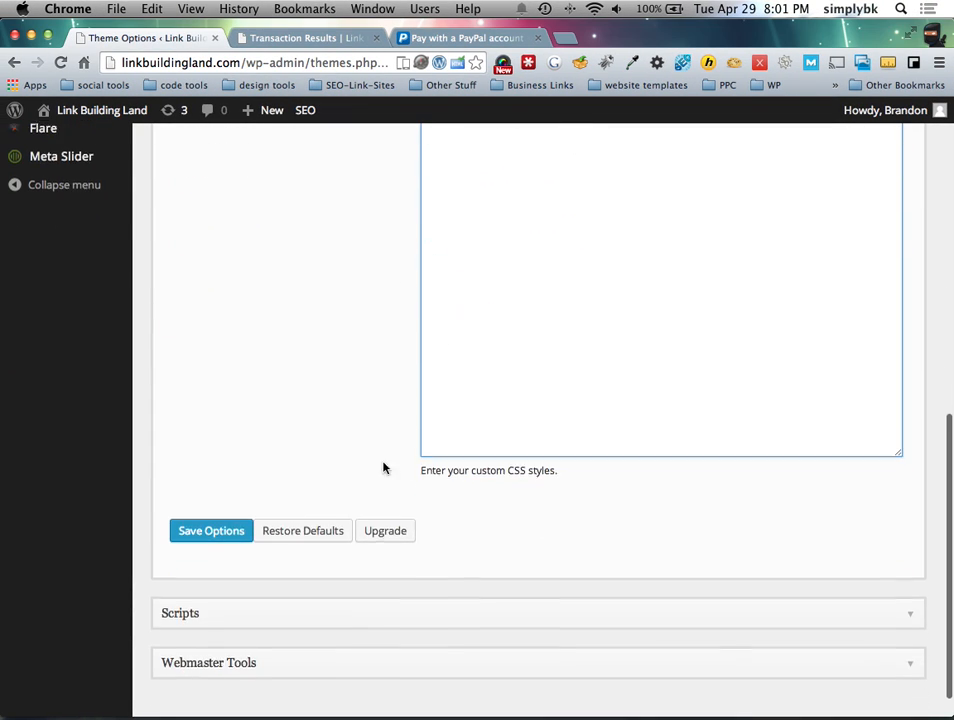
pyautogui.click(211, 498)
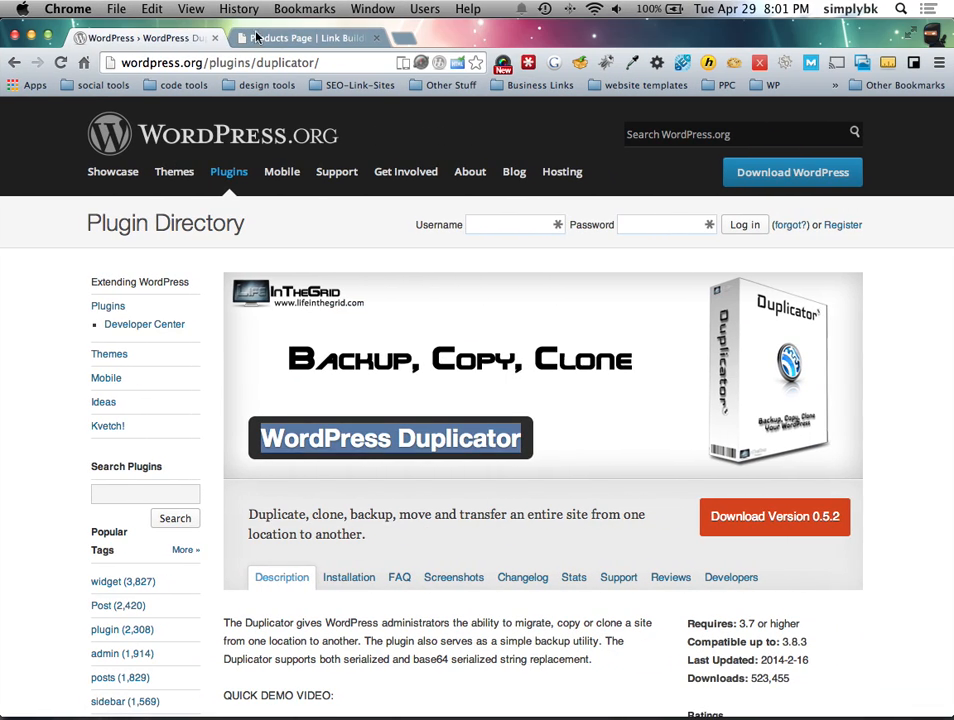
# Step: Reload the Products Page and try the cart's Checkout link, now a gray bordered button
pyautogui.click(318, 38)
pyautogui.click(72, 62)
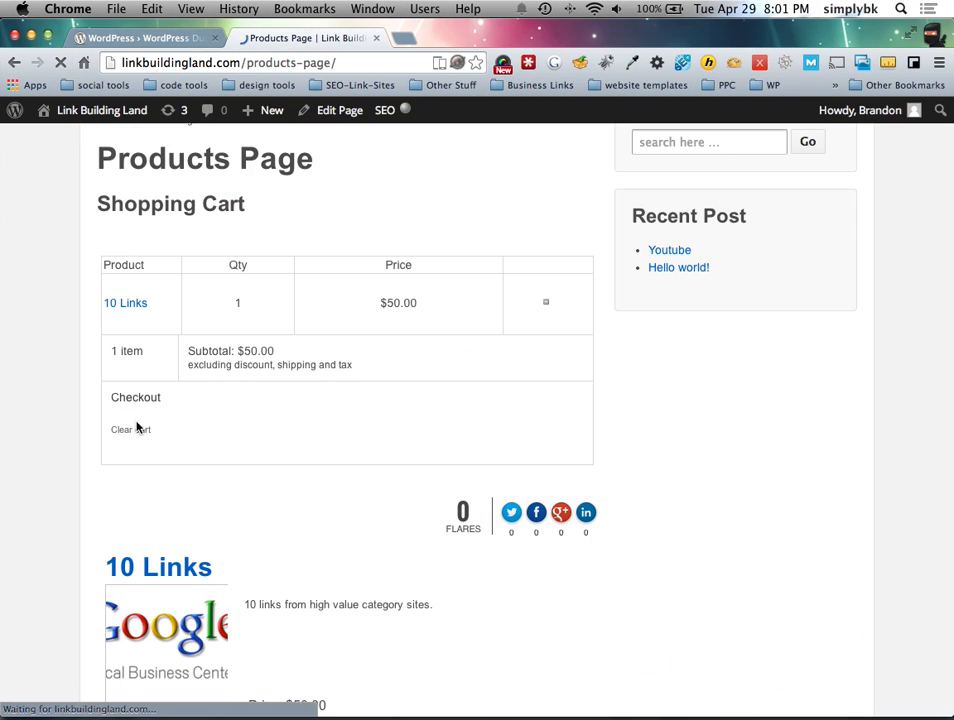
pyautogui.scroll(-3, 76, 514)
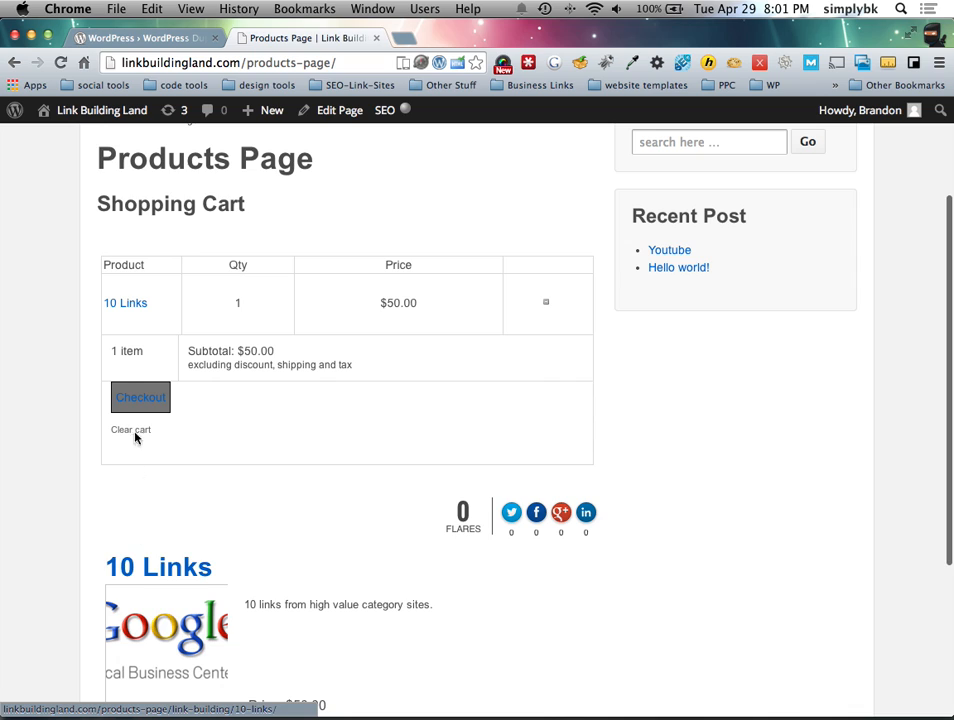
pyautogui.click(128, 398)
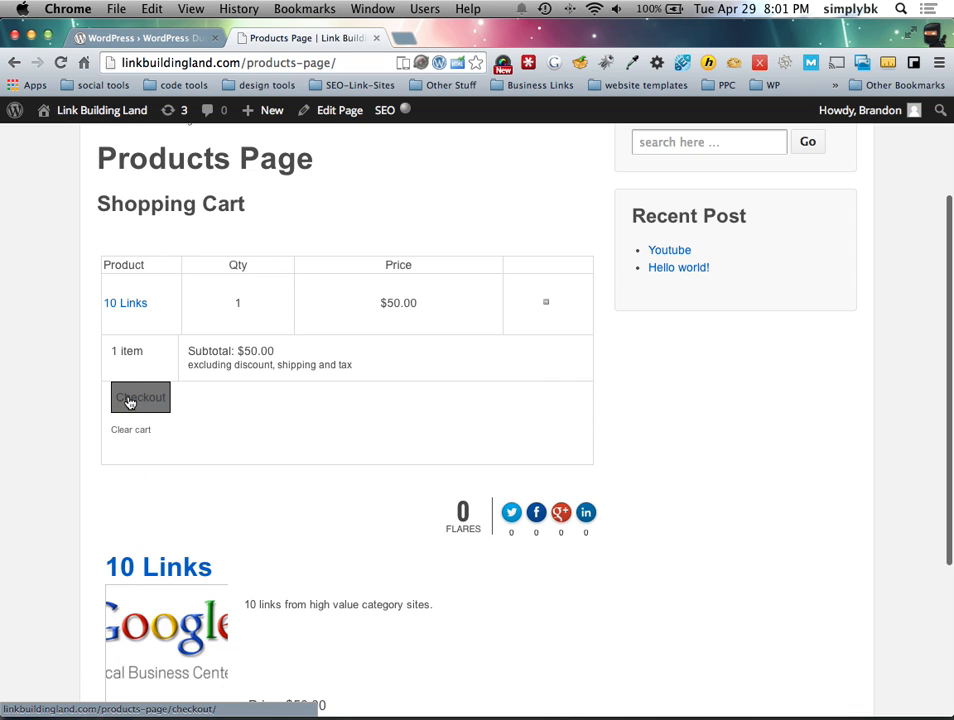
# Step: Search Google for 'css3 buttons' and browse the gallery's BLUE PILL sample button
pyautogui.click(403, 38)
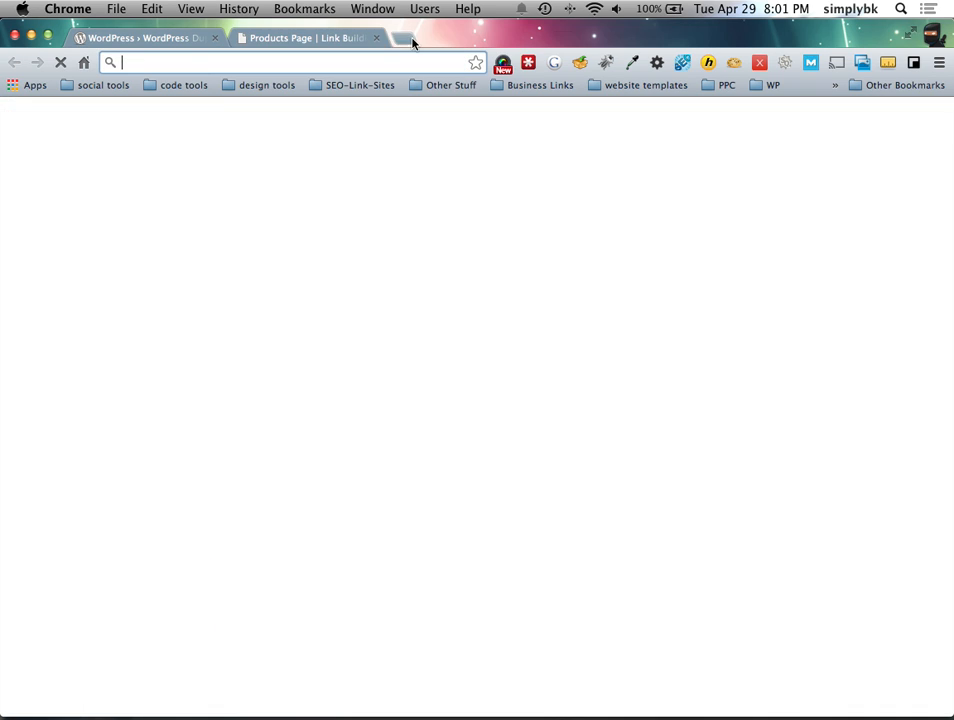
pyautogui.write('css3 buttons')
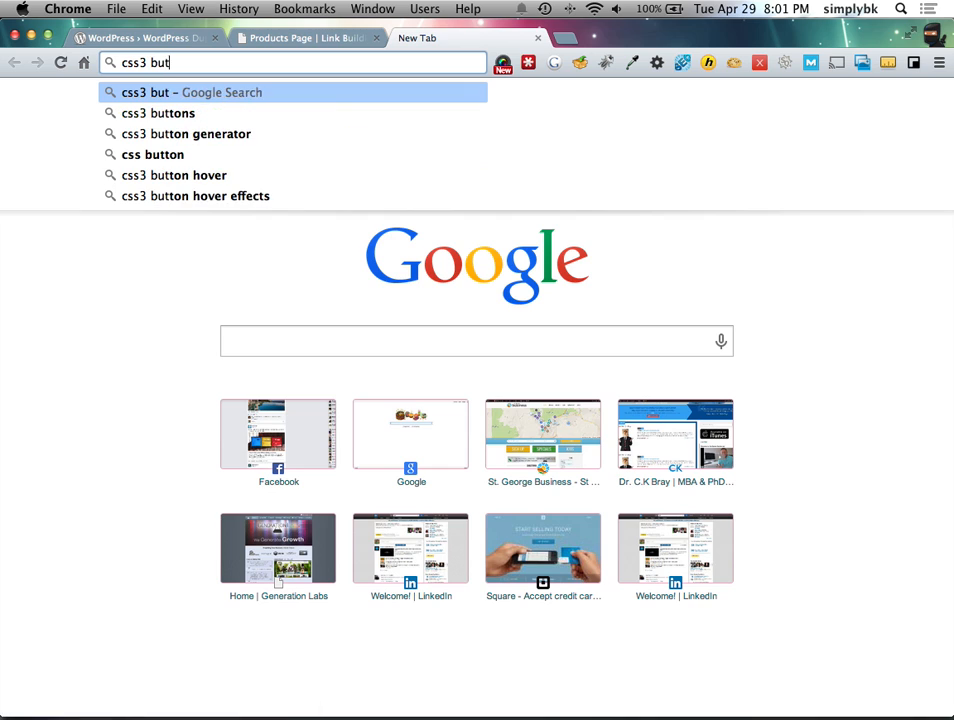
pyautogui.press('Return')
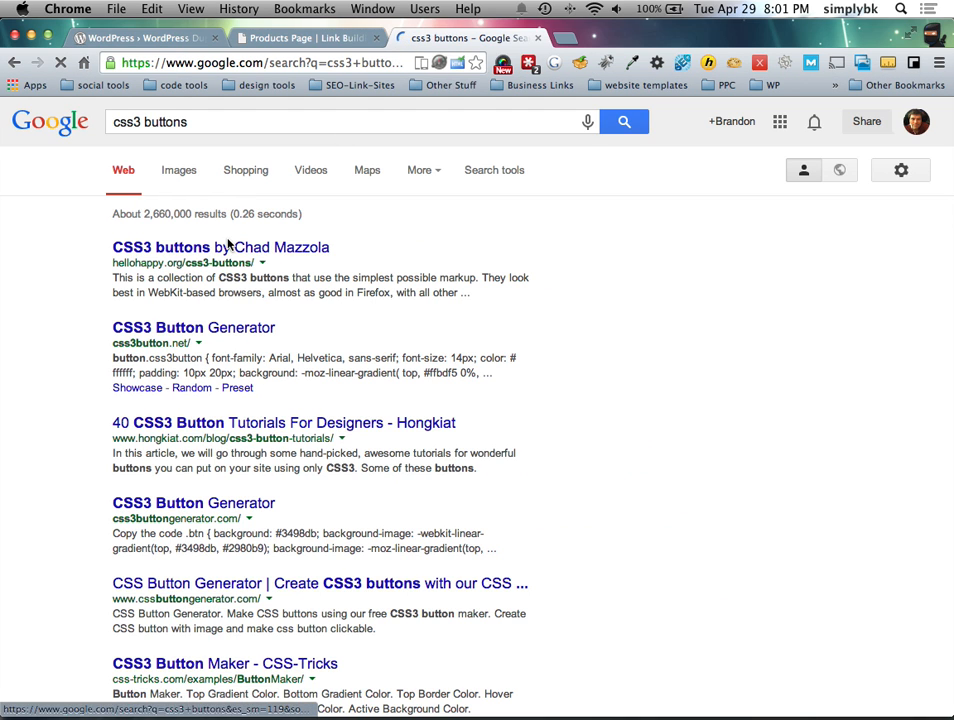
pyautogui.click(229, 247)
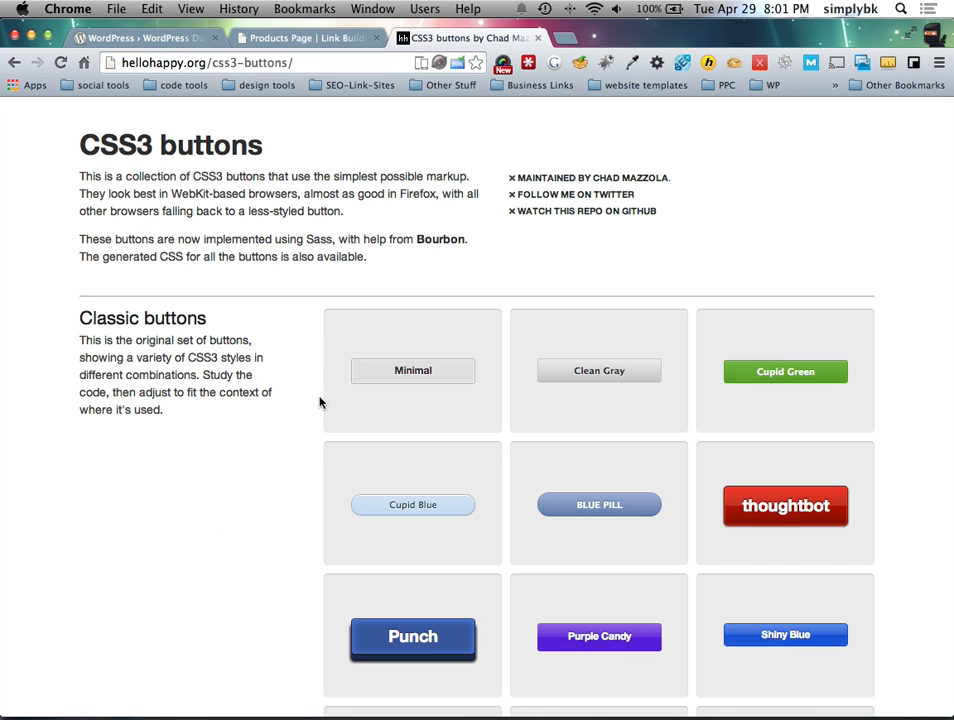
pyautogui.scroll(-5, 322, 402)
pyautogui.click(628, 259)
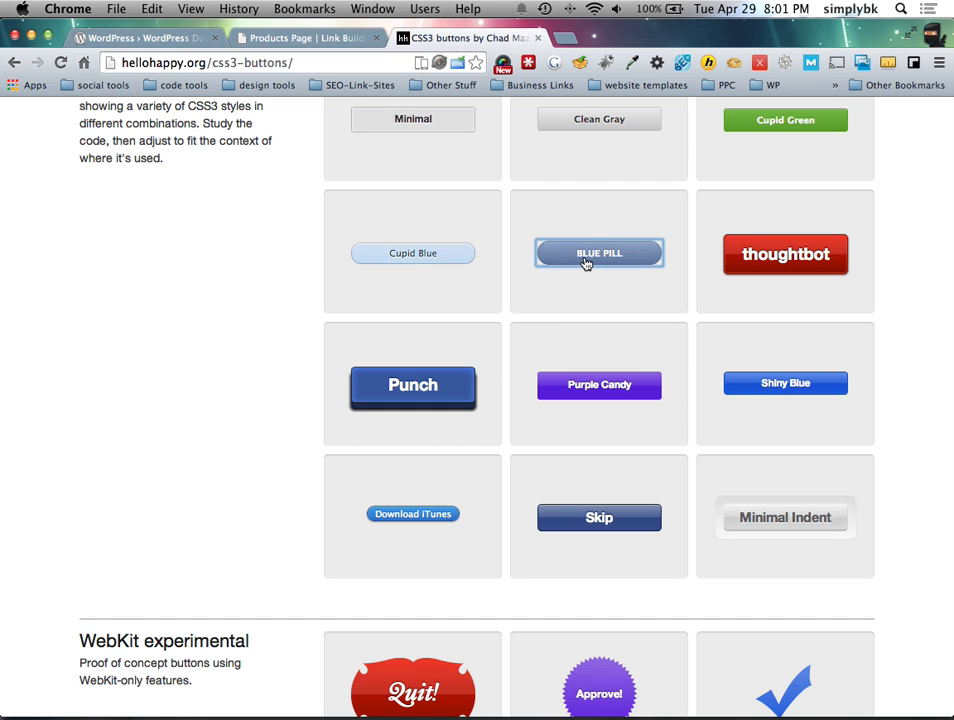
pyautogui.scroll(2, 575, 300)
pyautogui.scroll(-5, 570, 316)
pyautogui.scroll(-1, 568, 317)
pyautogui.scroll(1, 568, 317)
pyautogui.rightClick(612, 182)
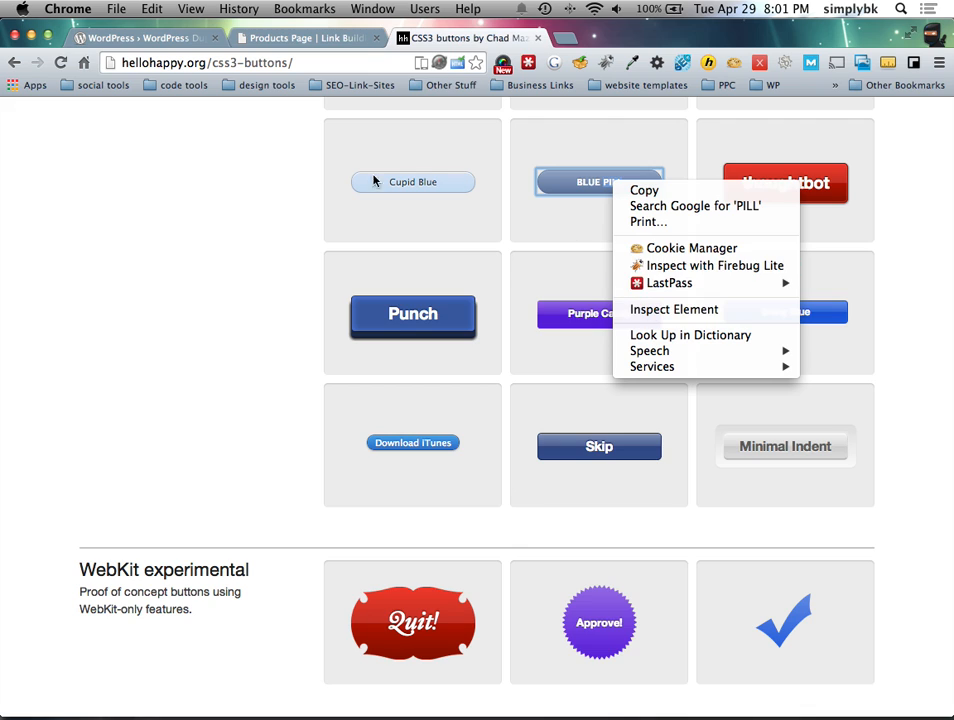
pyautogui.click(14, 62)
pyautogui.click(14, 62)
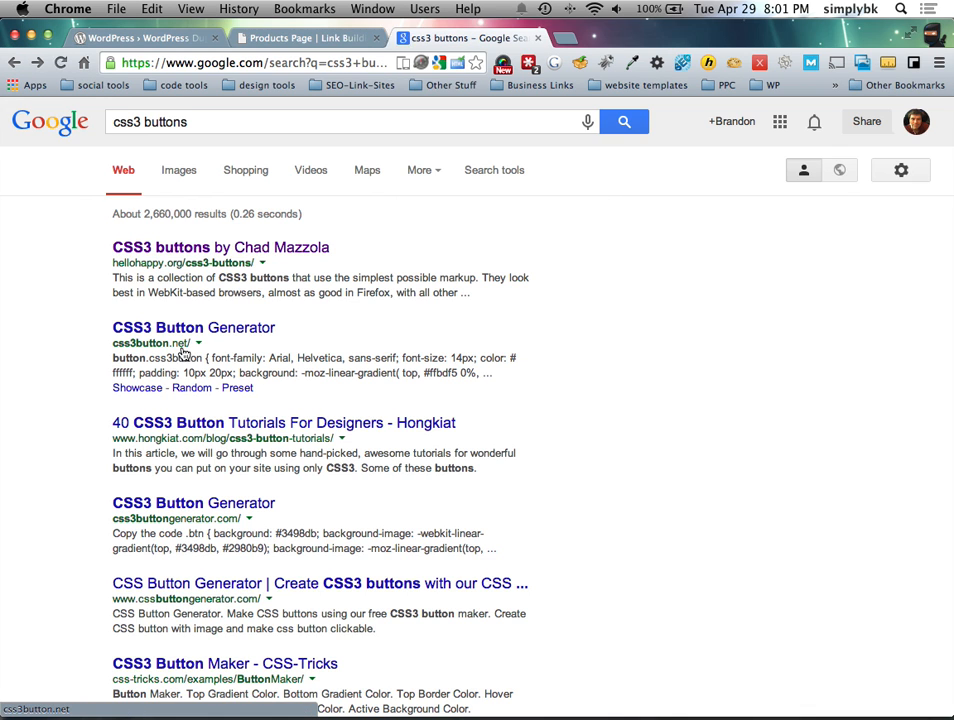
# Step: Open css3button.net's CSS3 Button Generator and copy its generated CSS code
pyautogui.click(192, 350)
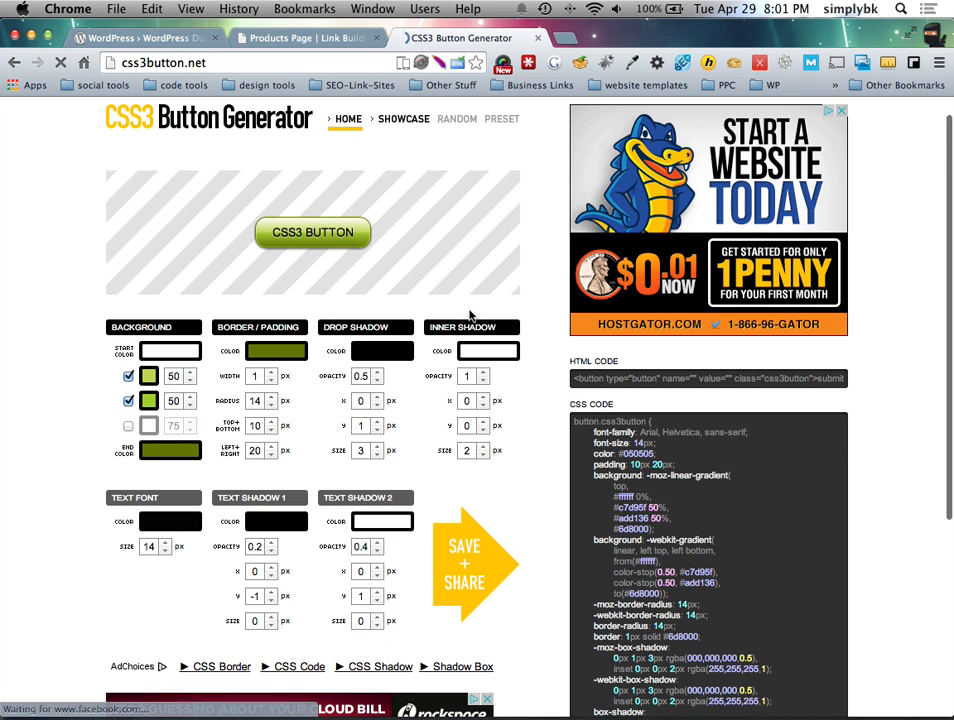
pyautogui.scroll(-4, 600, 300)
pyautogui.click(627, 303)
pyautogui.press('super+c')
# Step: Paste the generated button CSS over the old lines in the Responsive custom CSS box
pyautogui.hotkey('ctrl', 'Left')
pyautogui.hotkey('ctrl', 'Right')
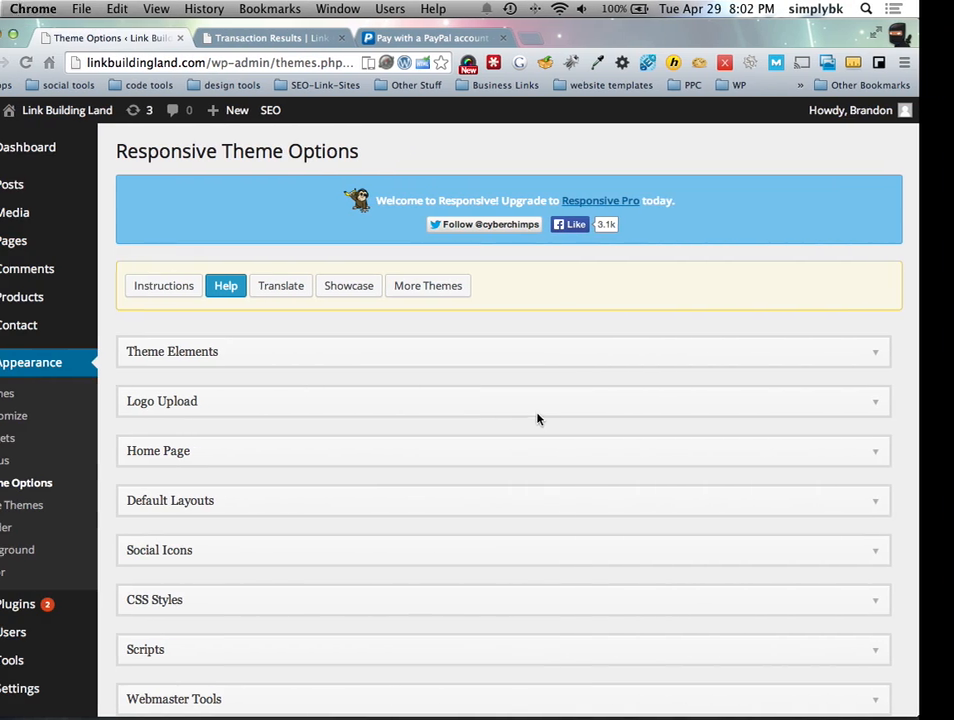
pyautogui.click(249, 598)
pyautogui.scroll(-3, 353, 536)
pyautogui.moveTo(564, 432); pyautogui.dragTo(449, 388)
pyautogui.press('super+v')
# Step: Delete the 'button.css3button {' line and save the theme options
pyautogui.scroll(5, 488, 408)
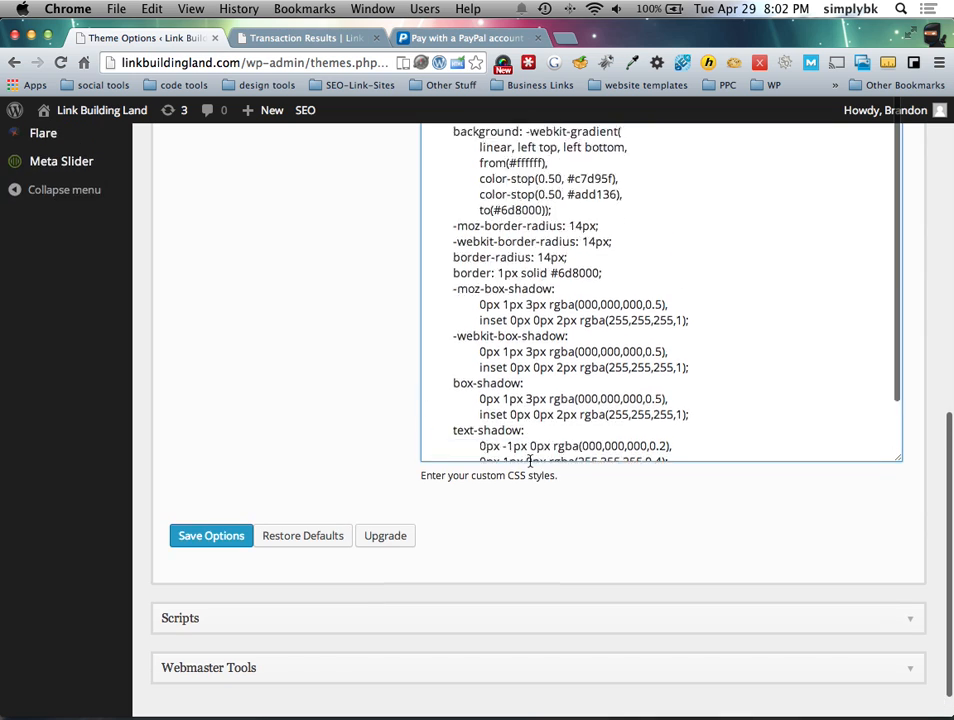
pyautogui.scroll(-5, 440, 408)
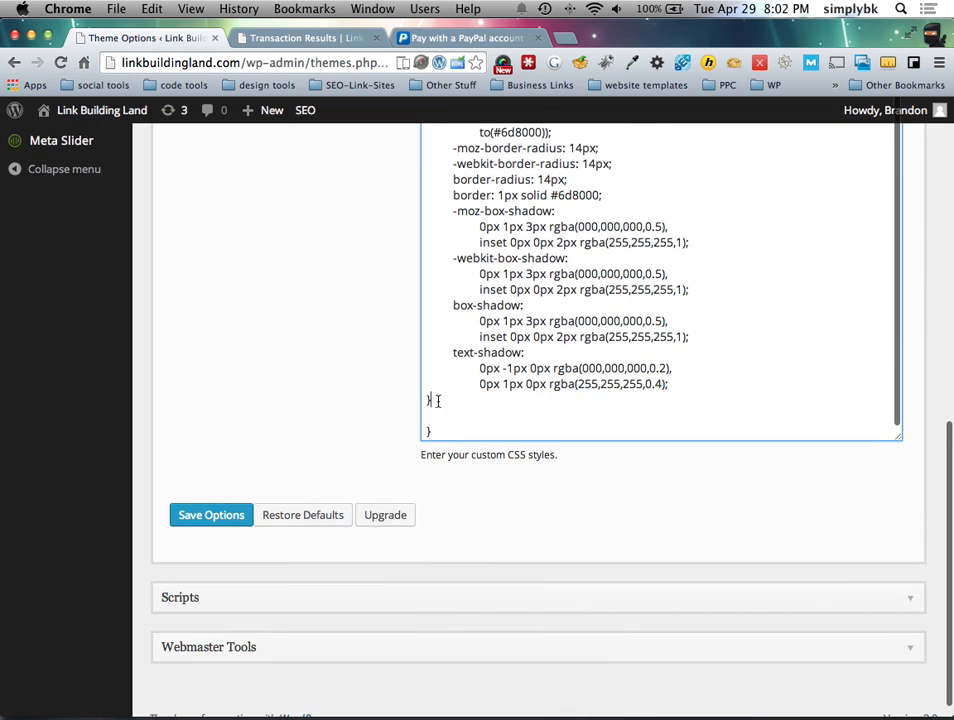
pyautogui.scroll(15, 450, 405)
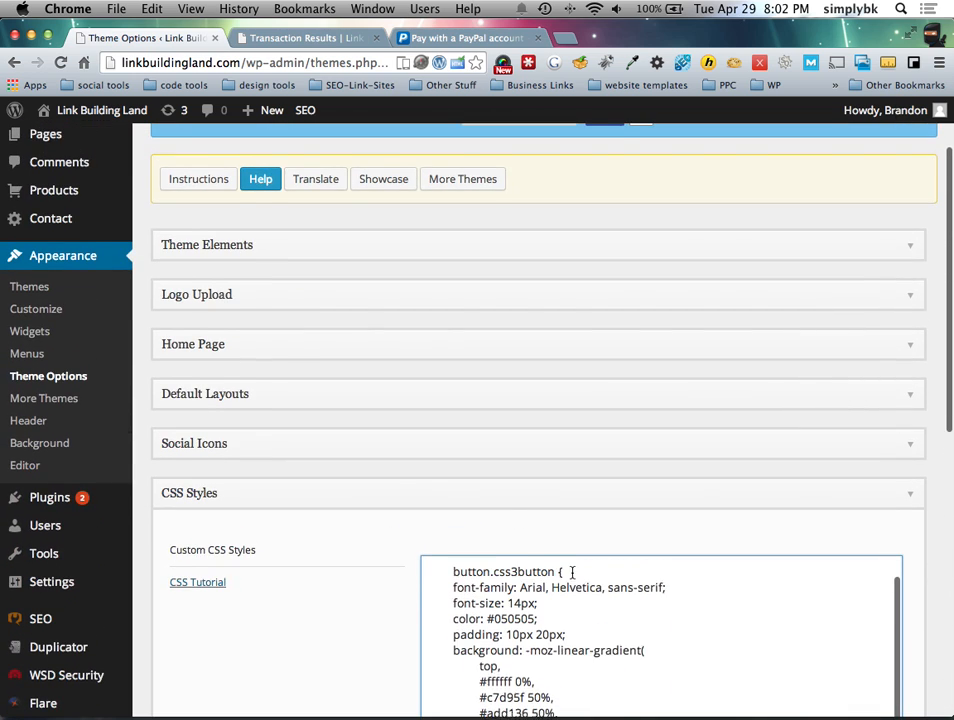
pyautogui.scroll(3, 572, 580)
pyautogui.moveTo(572, 602); pyautogui.dragTo(441, 601)
pyautogui.press('BackSpace')
pyautogui.scroll(-10, 377, 600)
pyautogui.click(187, 490)
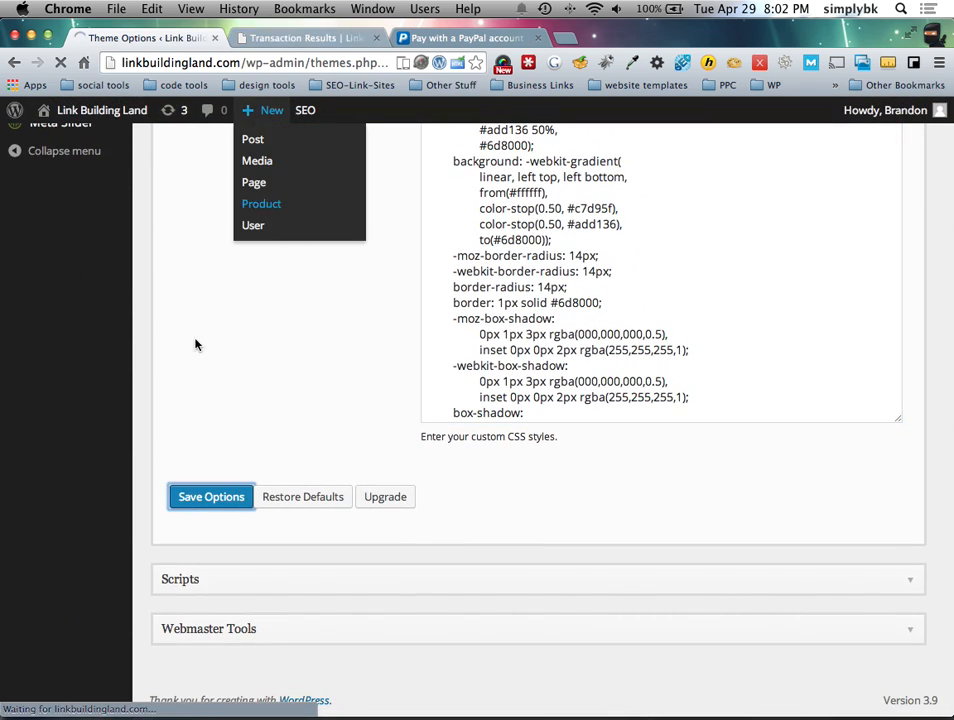
pyautogui.hotkey('ctrl', 'Right')
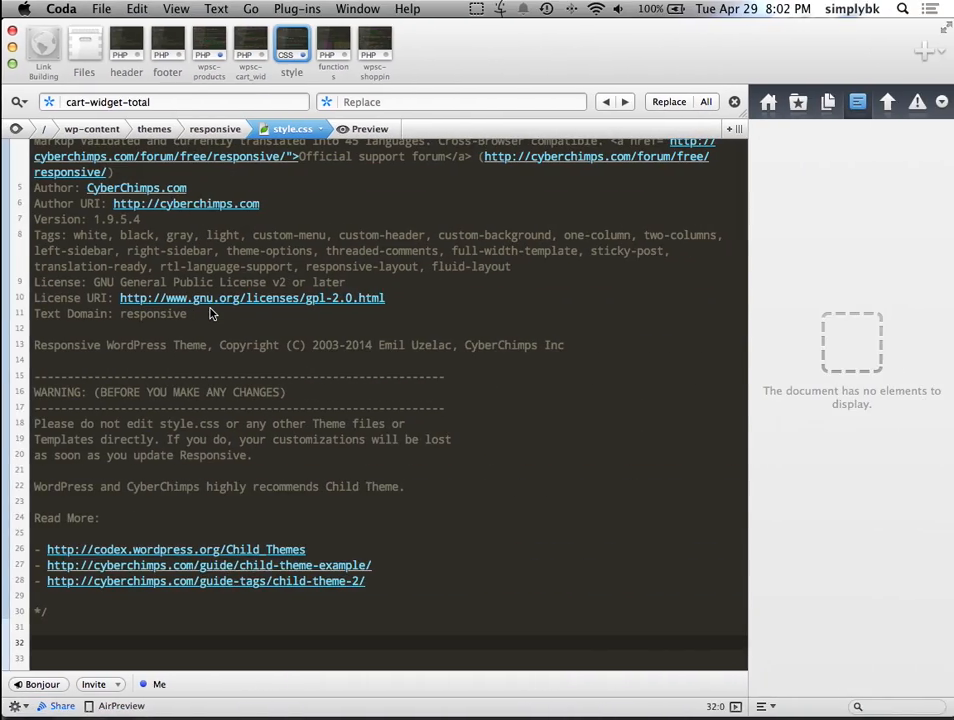
pyautogui.hotkey('ctrl', 'Right')
# Step: Reload the Products Page and review the cart's new green-gradient Checkout button
pyautogui.click(278, 37)
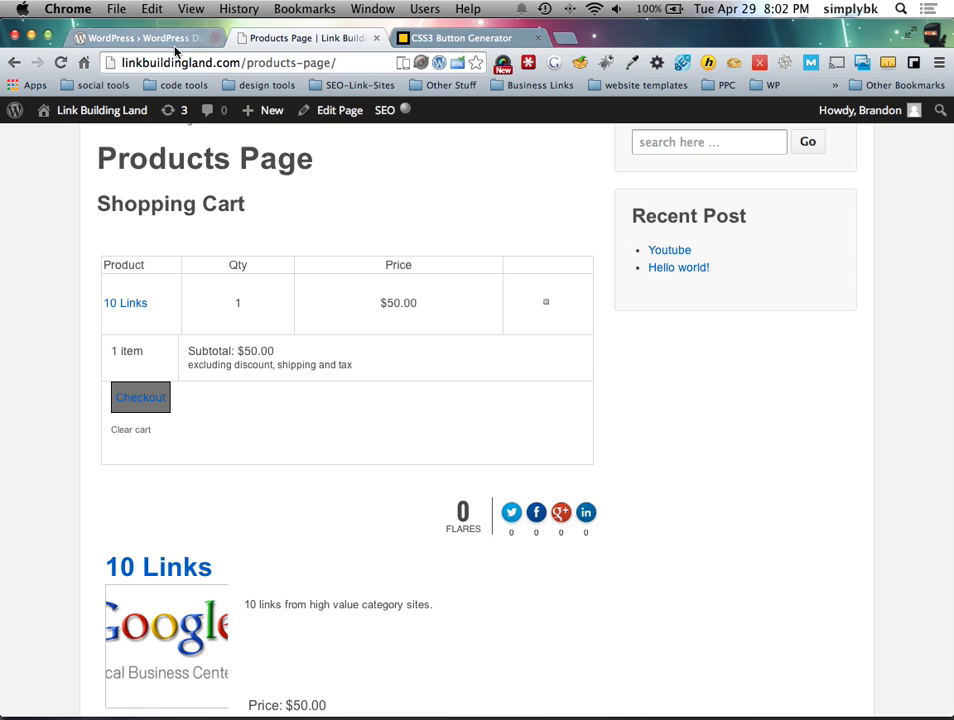
pyautogui.click(60, 62)
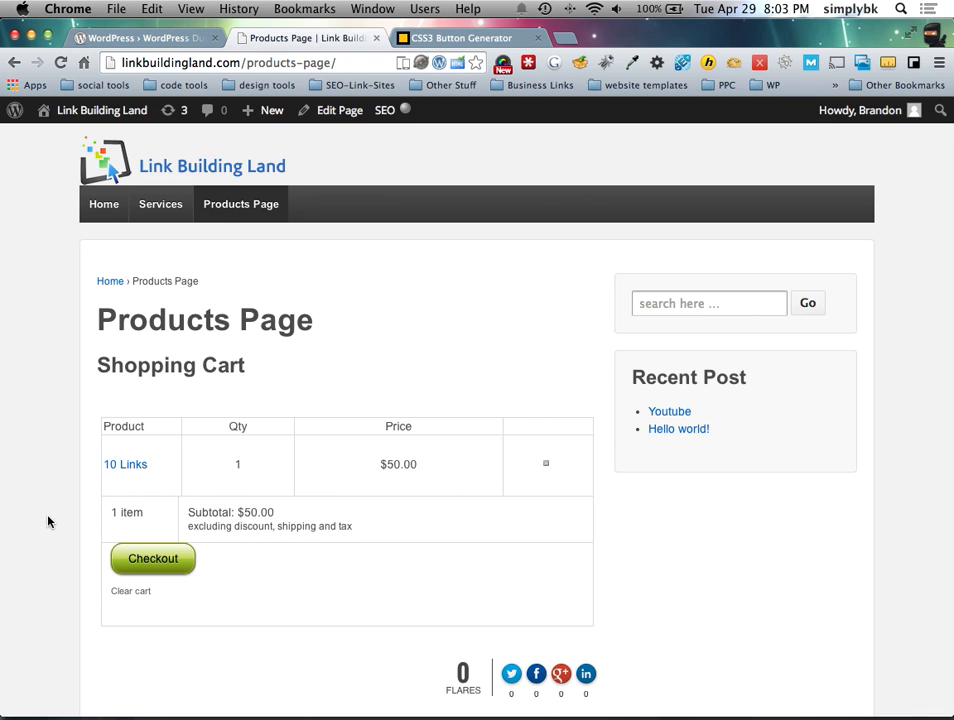
pyautogui.scroll(-5, 147, 390)
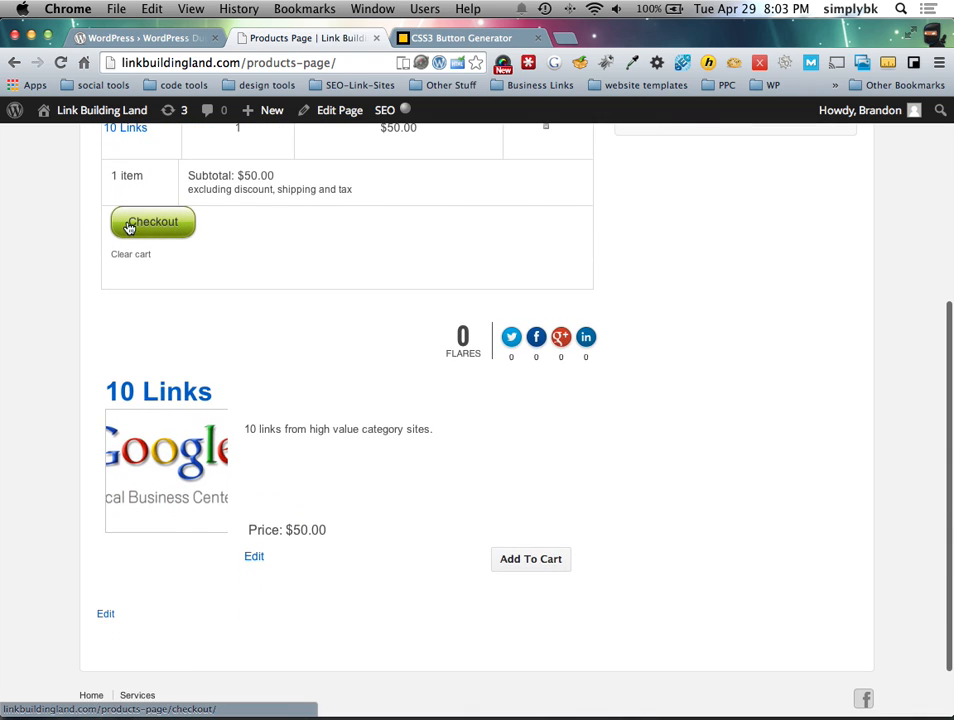
pyautogui.scroll(2, 228, 311)
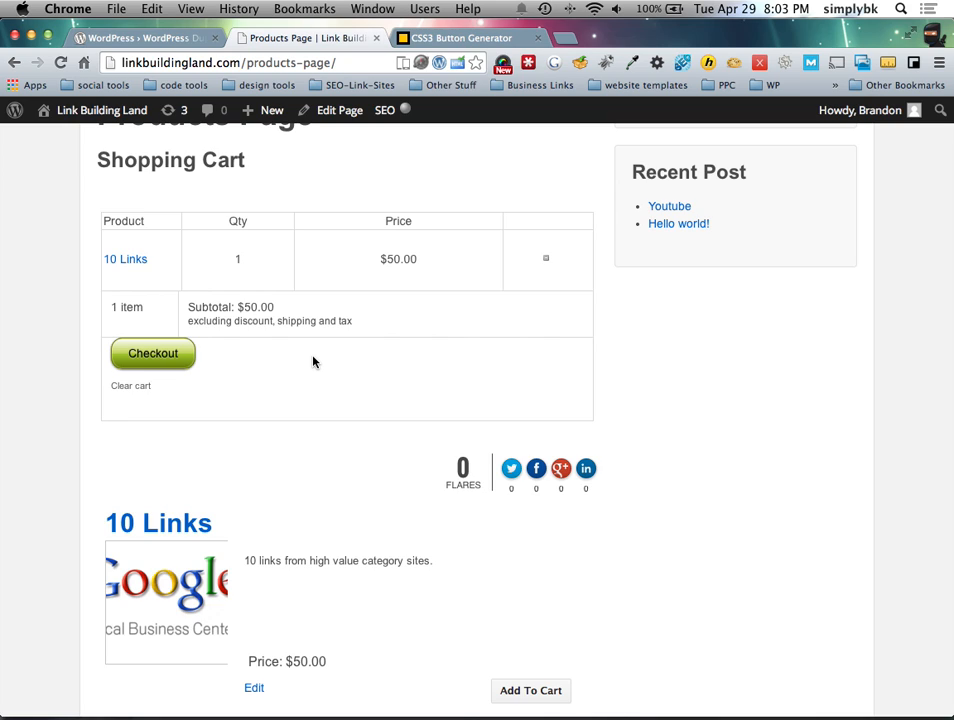
# Step: Load drckbray.com in a new tab and add the career plan product to the cart
pyautogui.click(565, 37)
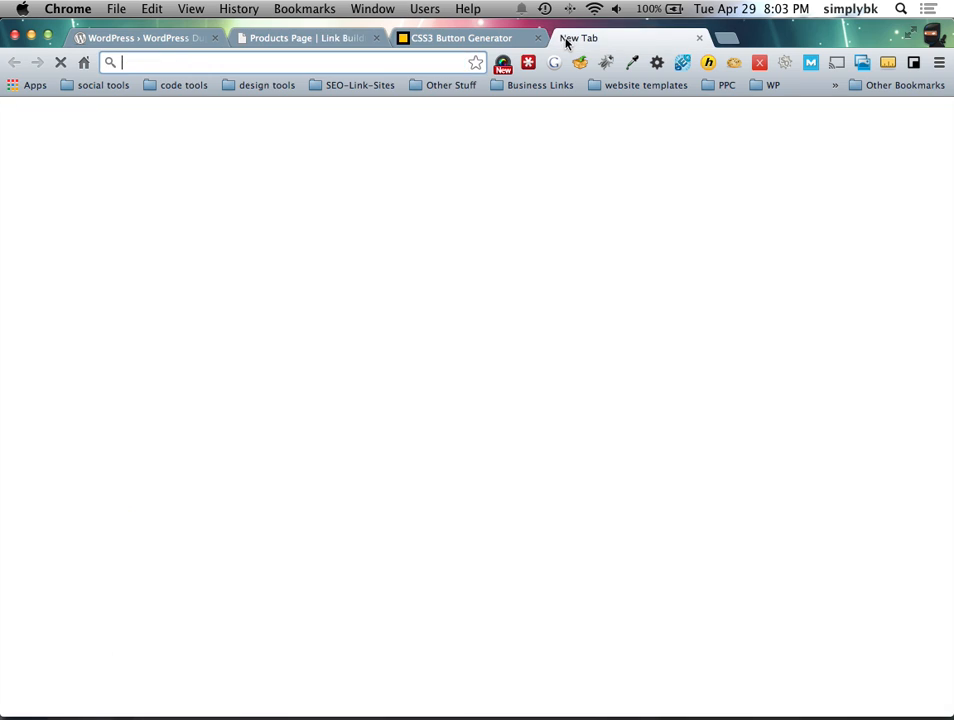
pyautogui.write('drckbray.com')
pyautogui.press('Return')
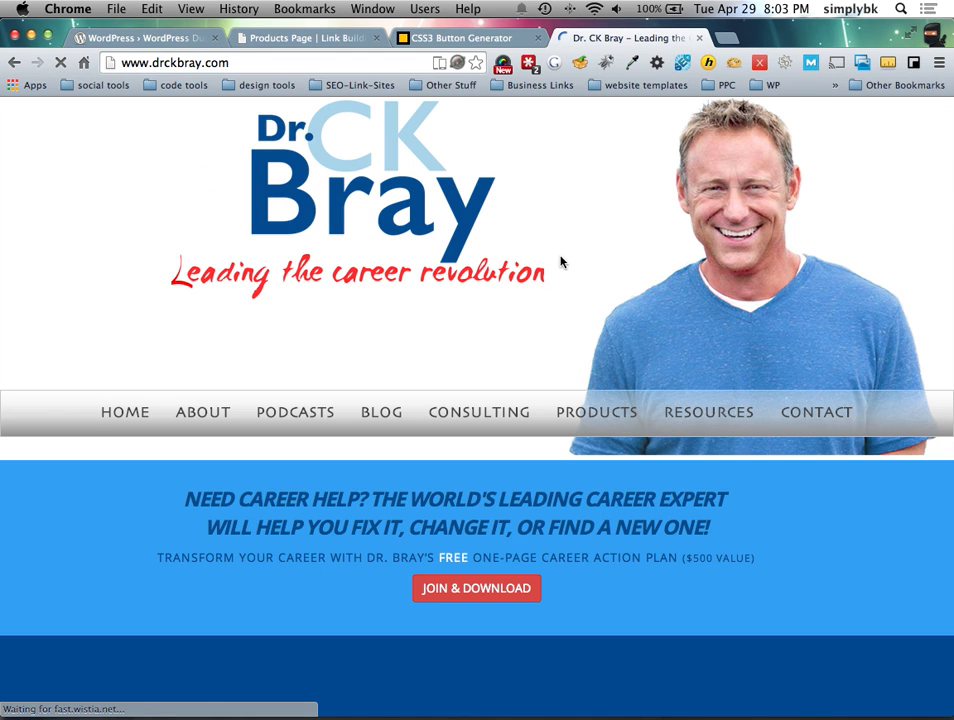
pyautogui.click(596, 412)
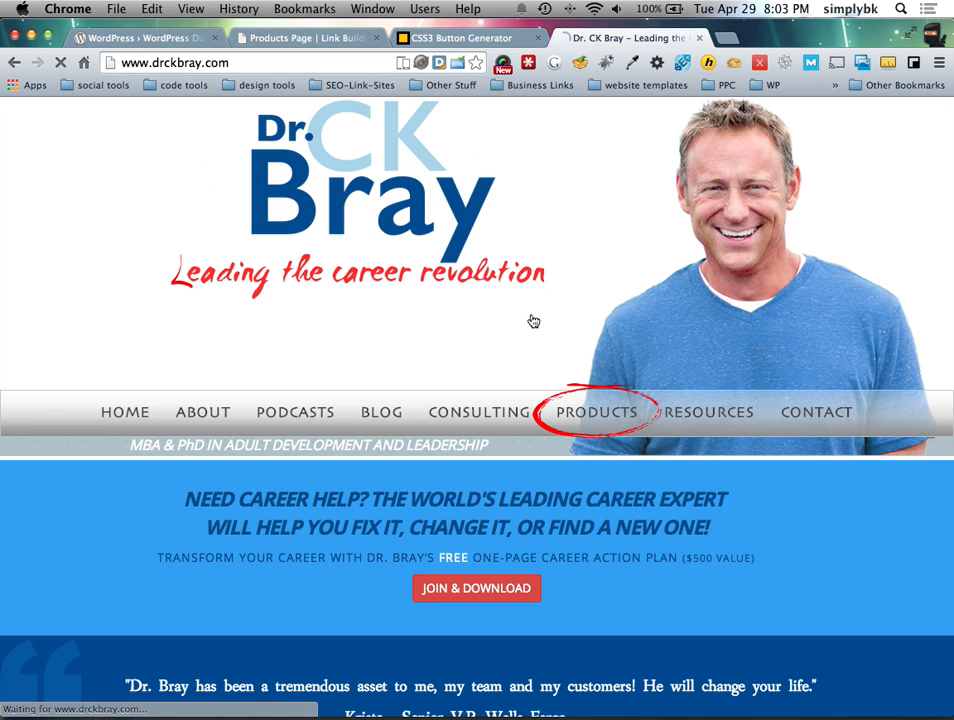
pyautogui.scroll(-5, 481, 219)
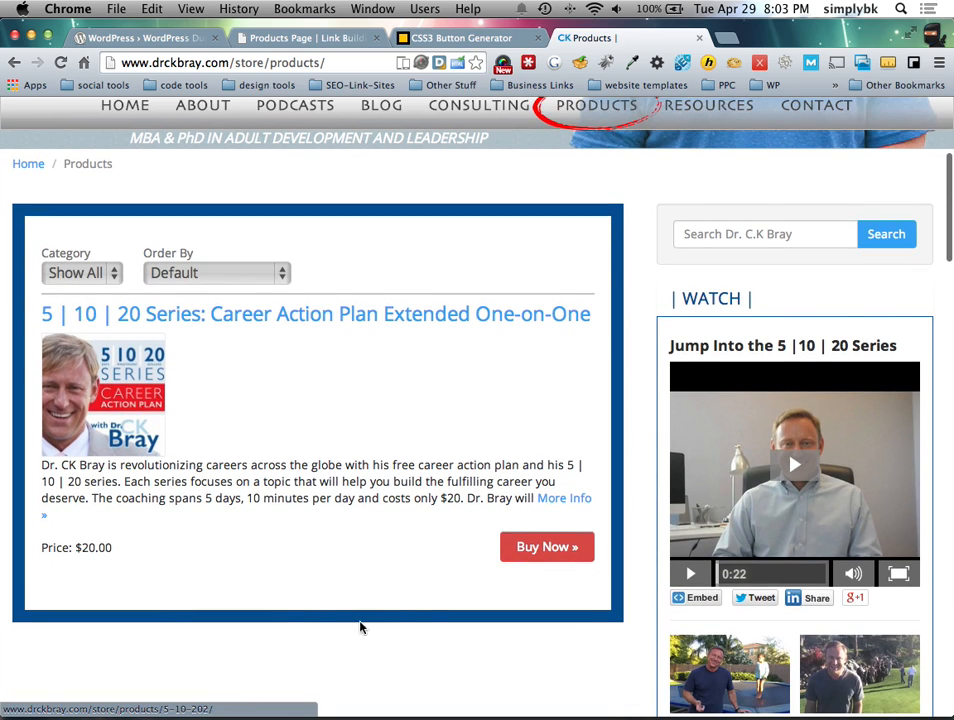
pyautogui.click(507, 546)
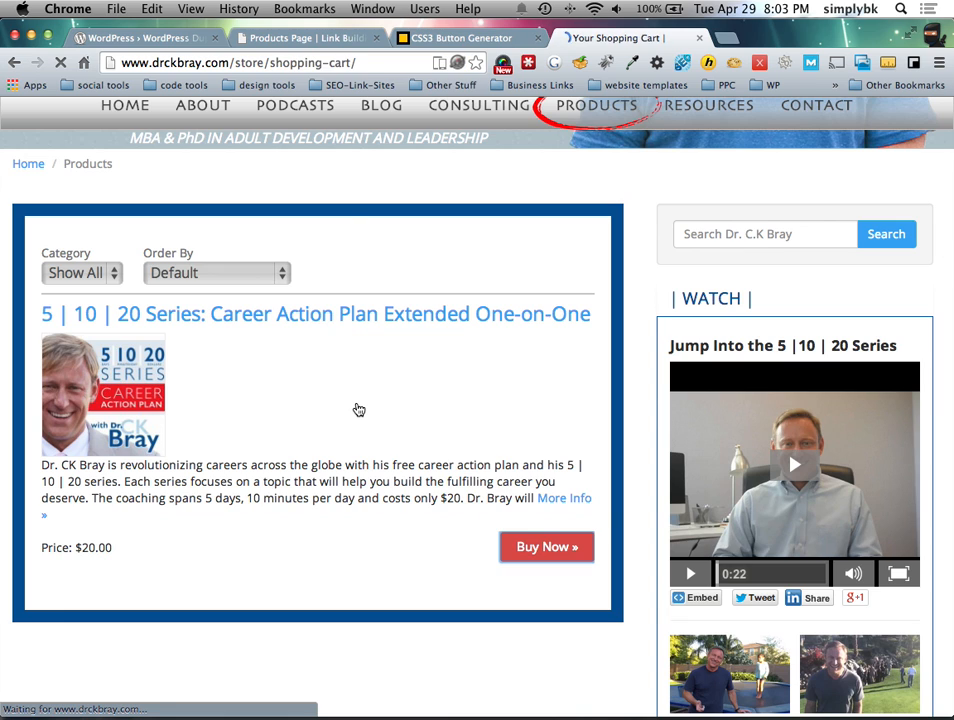
# Step: Proceed to checkout and review the green Continue Checkout button on the shipping page
pyautogui.scroll(-5, 359, 410)
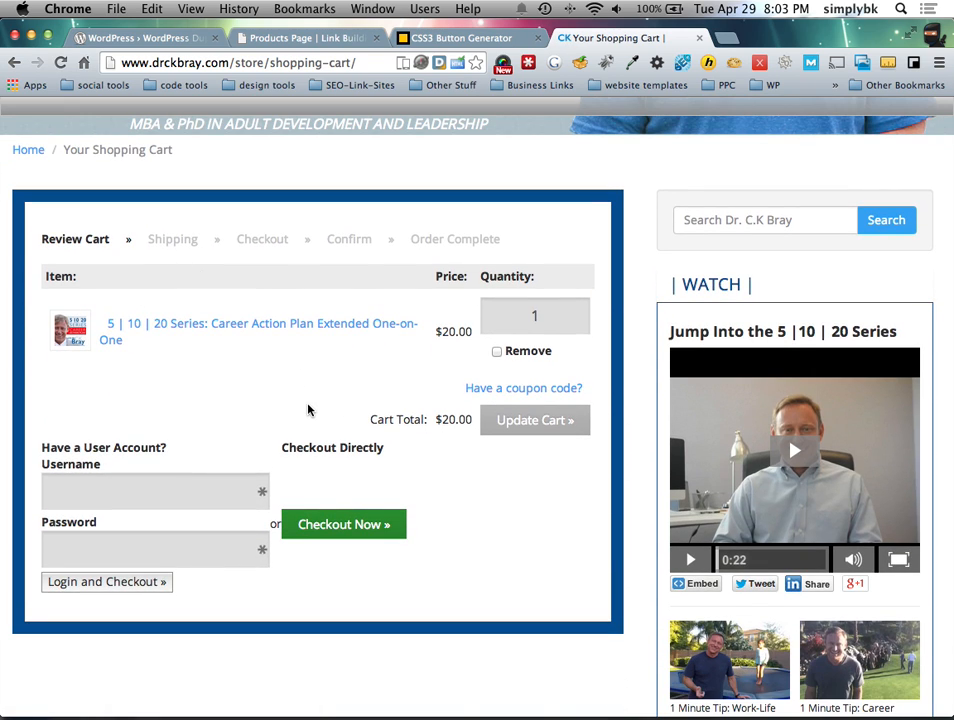
pyautogui.scroll(1, 308, 410)
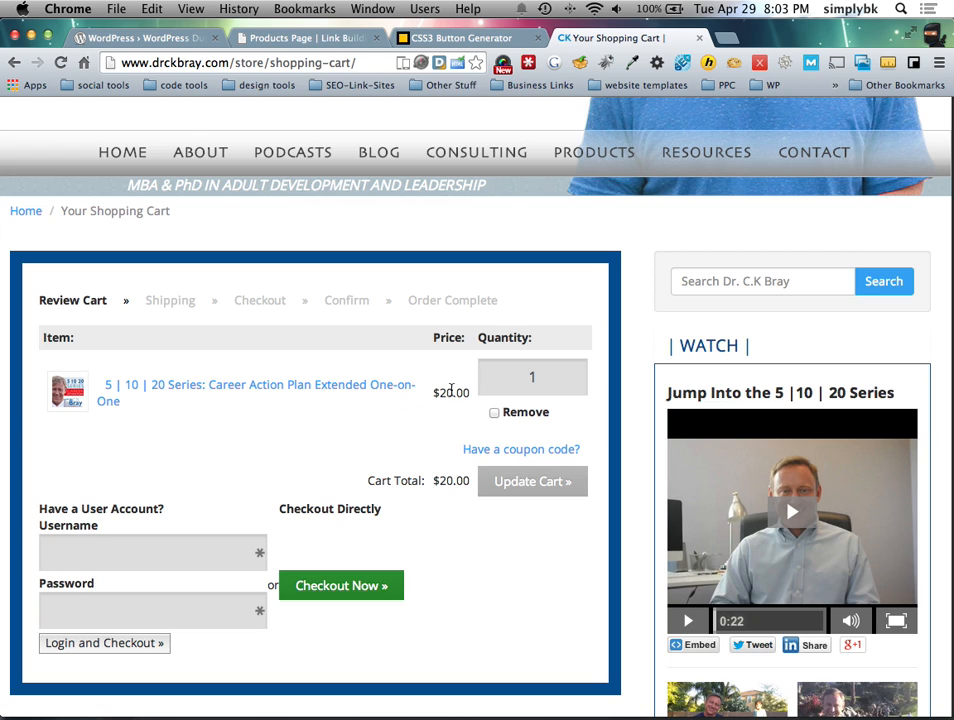
pyautogui.click(318, 584)
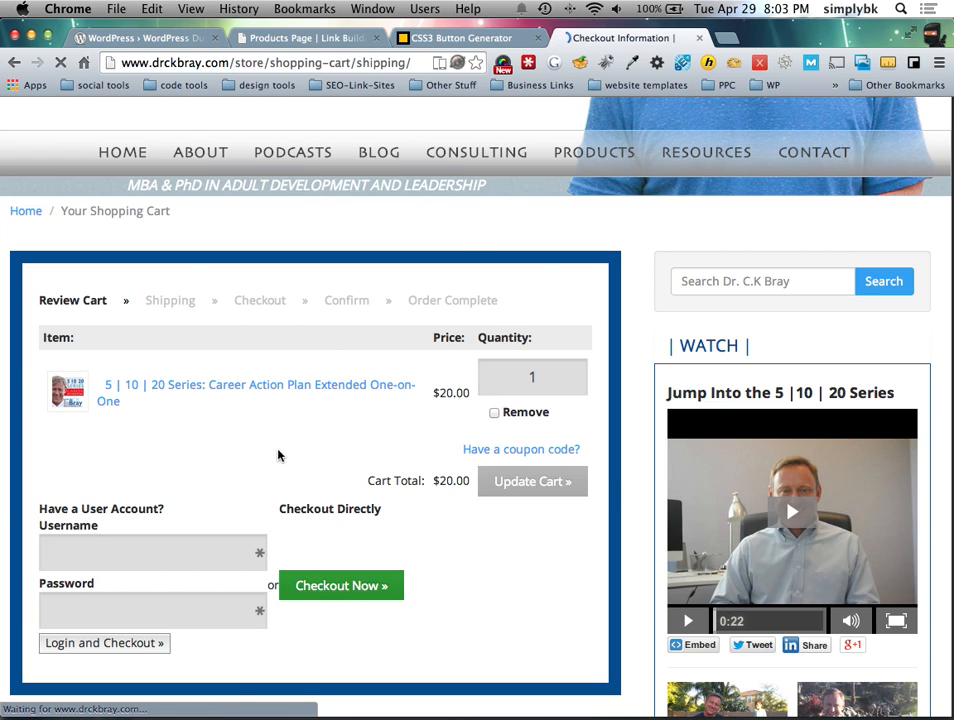
pyautogui.scroll(-3, 262, 464)
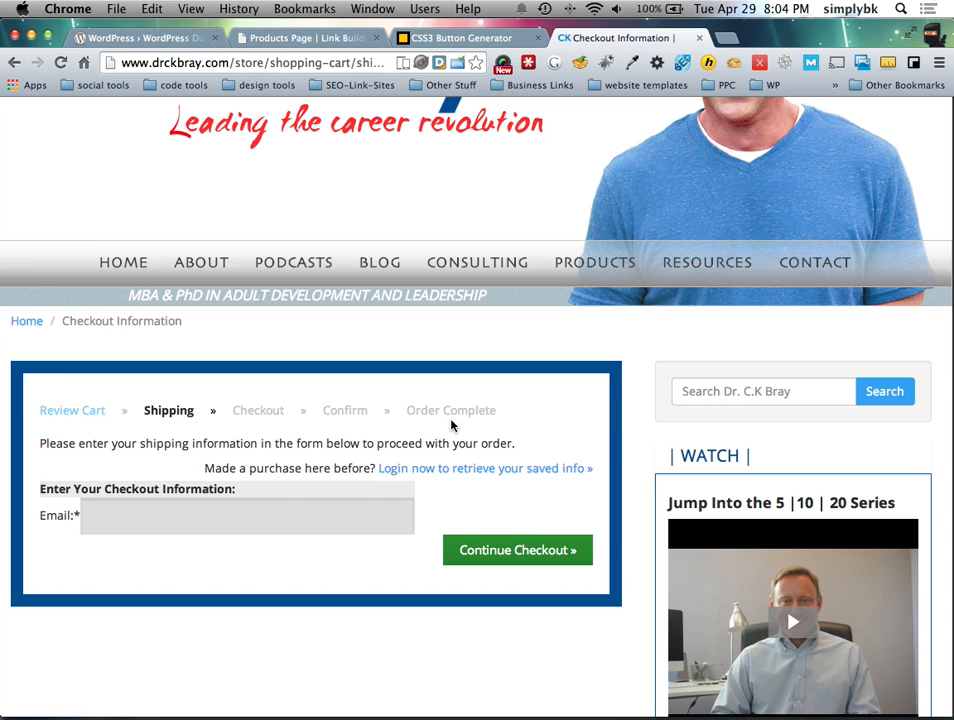
pyautogui.hotkey('ctrl', 'Left')
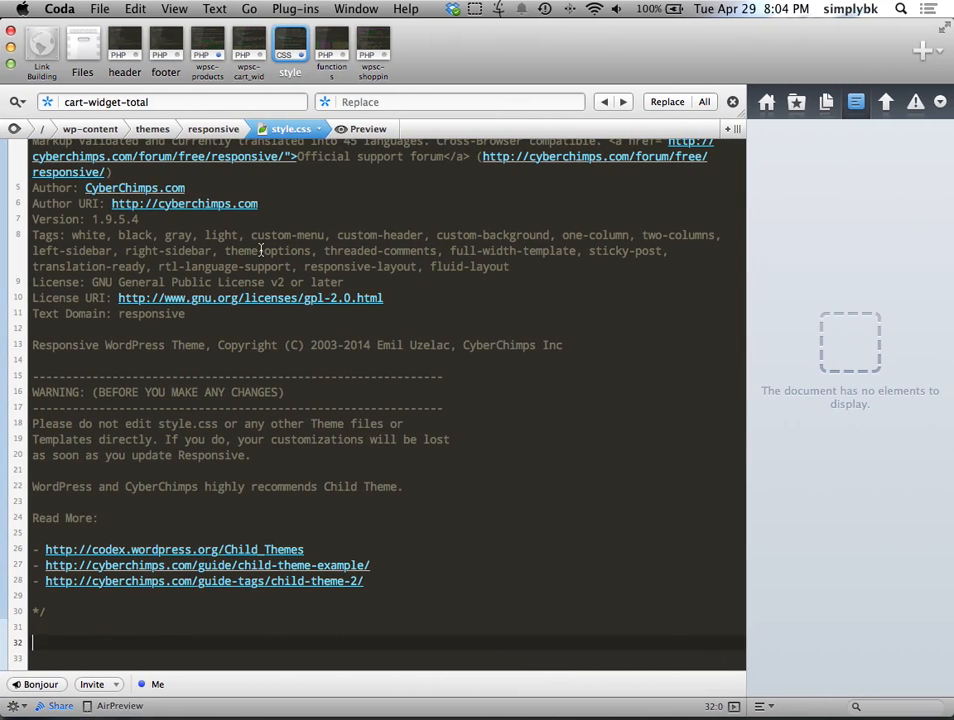
# Step: Select all pending plugin updates (Meta Slider, WordPress SEO) and update them
pyautogui.hotkey('ctrl', 'Right')
pyautogui.click(175, 112)
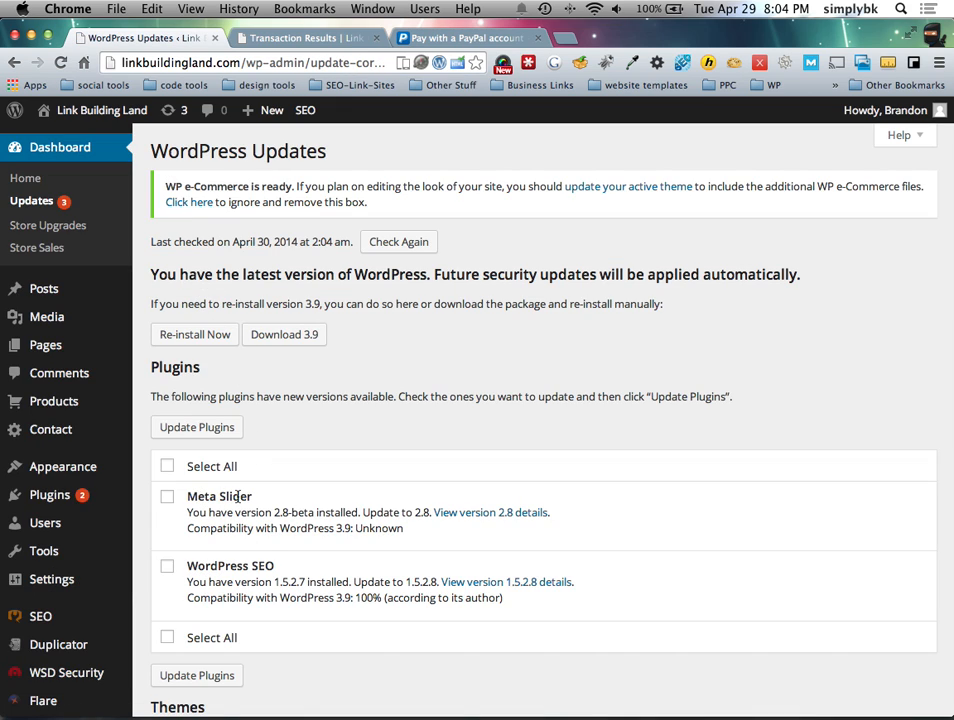
pyautogui.click(160, 465)
pyautogui.click(189, 427)
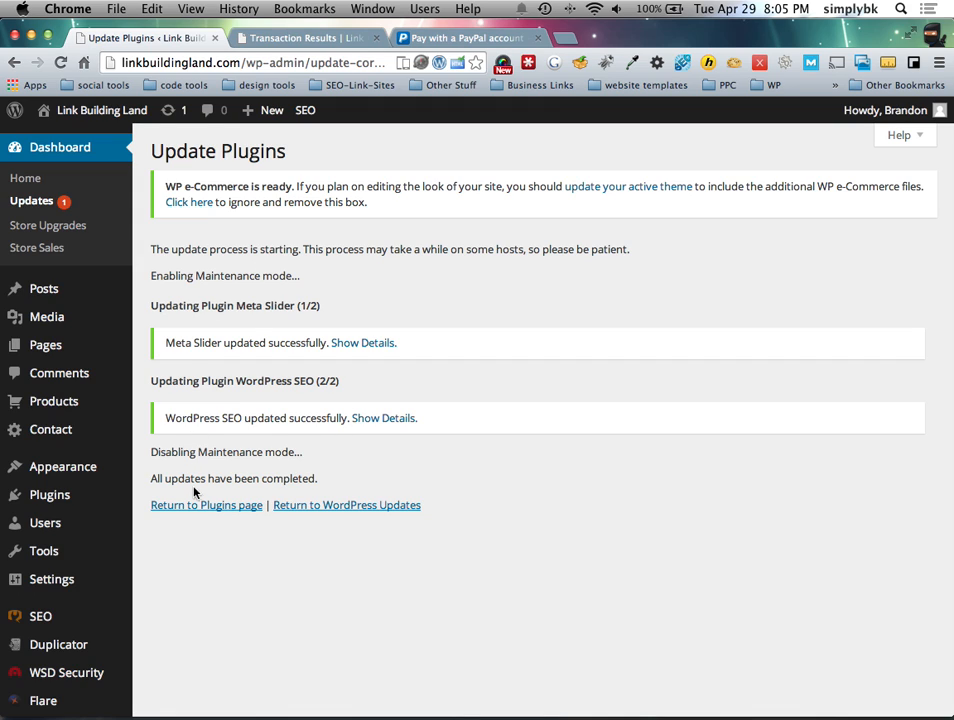
# Step: Return to Updates and leave the Responsive theme unchecked so it isn't updated
pyautogui.click(170, 112)
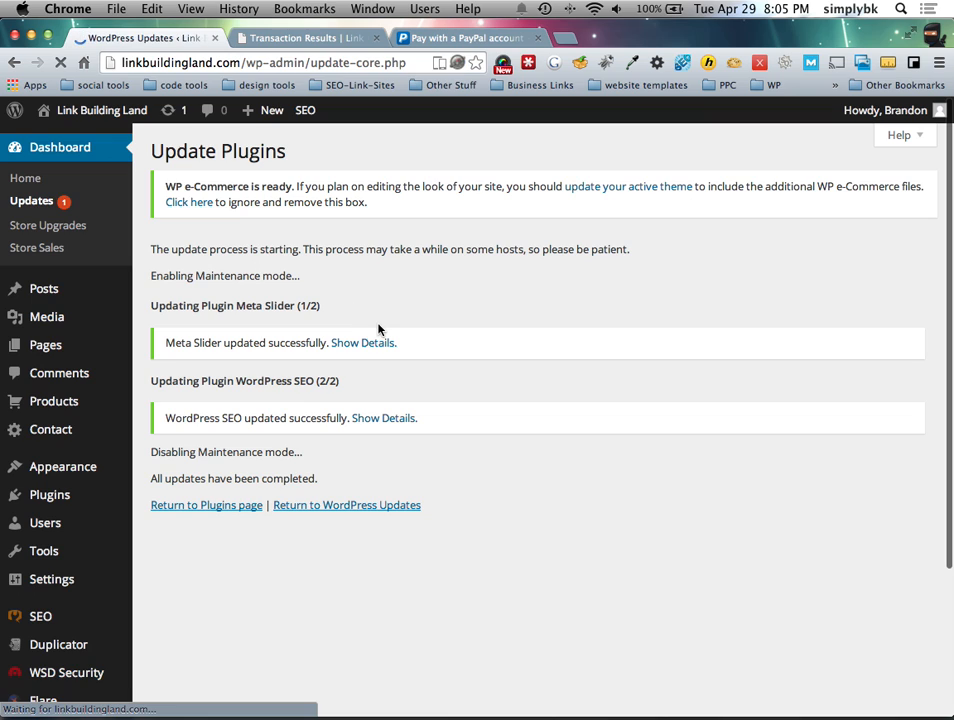
pyautogui.scroll(-2, 379, 330)
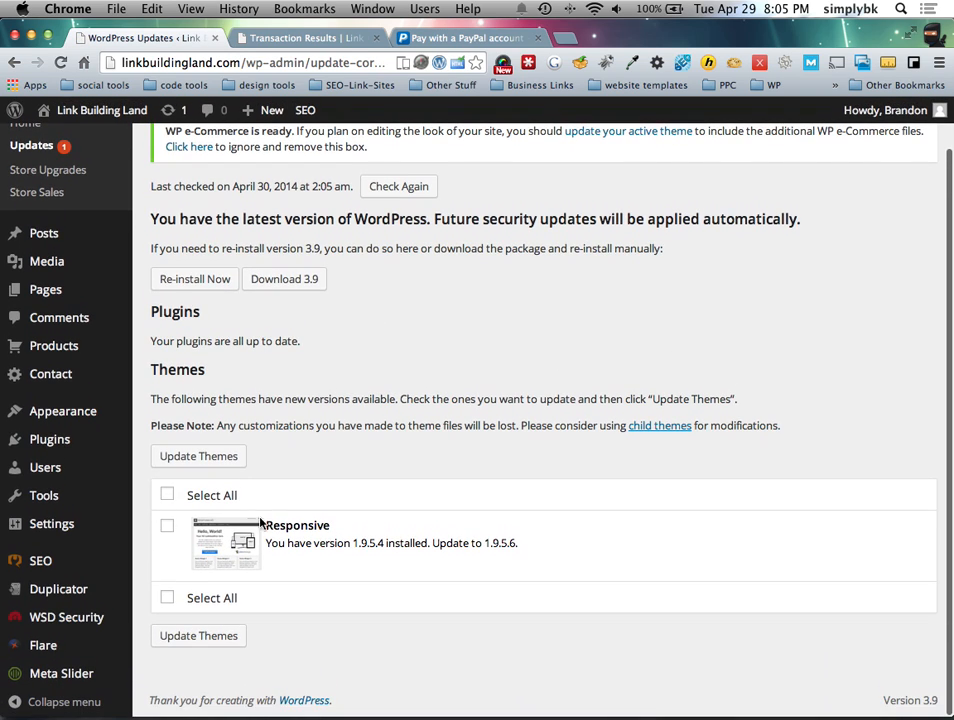
pyautogui.click(167, 526)
pyautogui.click(166, 525)
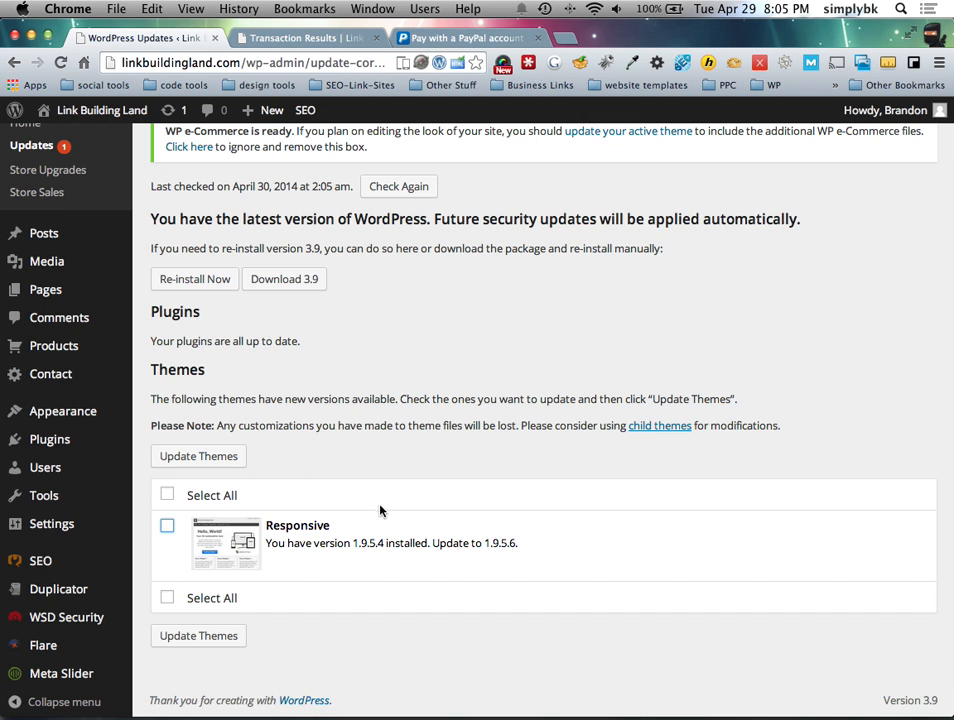
pyautogui.hotkey('ctrl', 'Right')
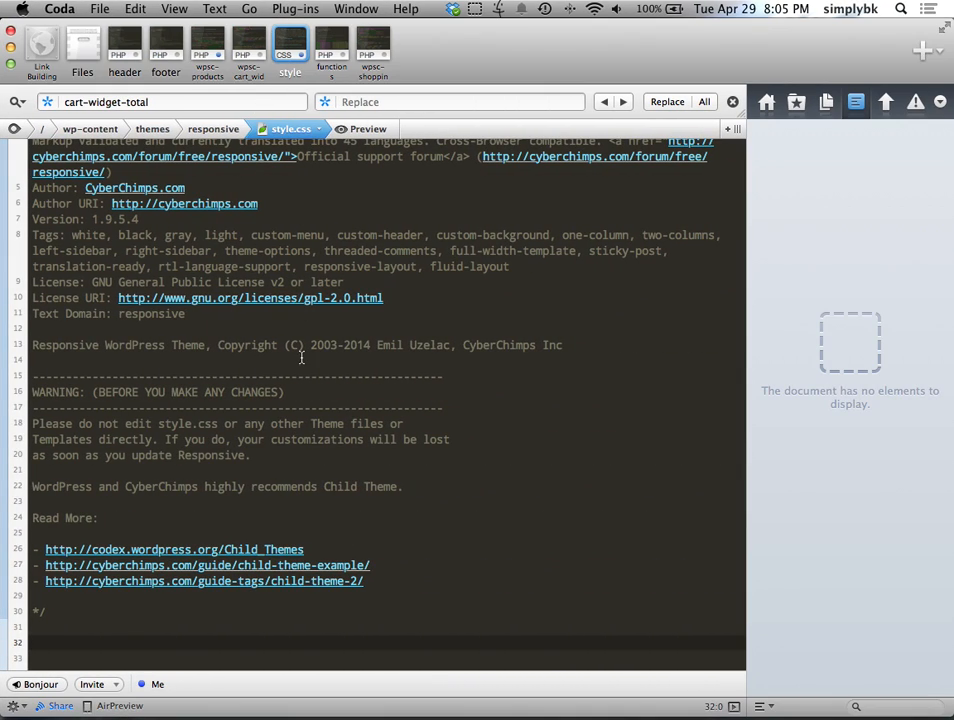
# Step: Replace the whole style.css header comment with 'Theme Name: link building land' followed by '*/'
pyautogui.scroll(5, 294, 357)
pyautogui.click(337, 294)
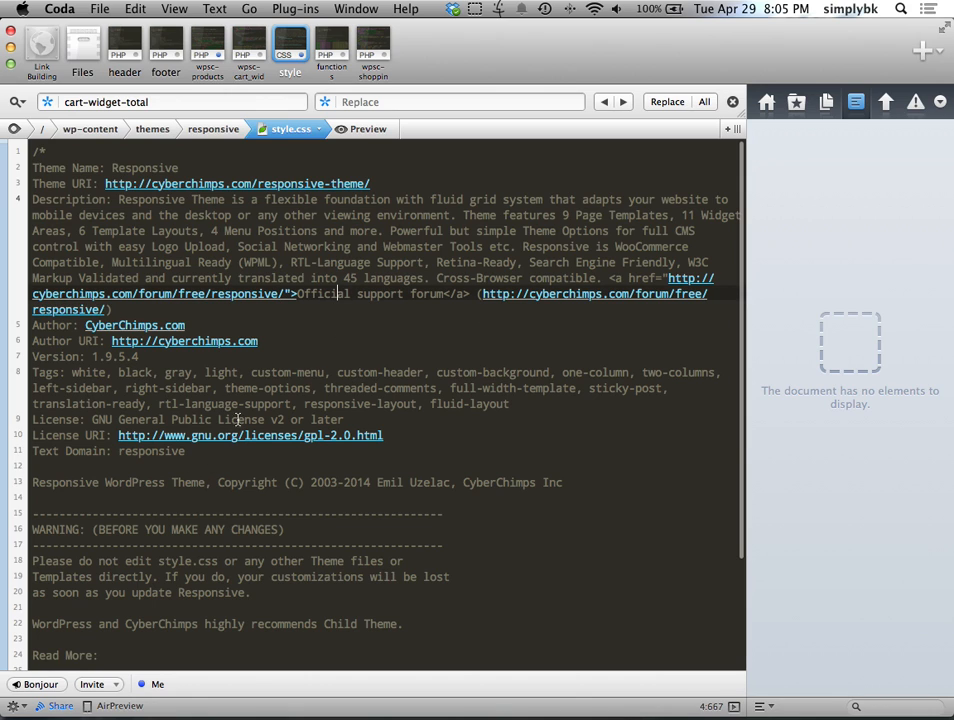
pyautogui.moveTo(114, 165); pyautogui.dragTo(432, 617)
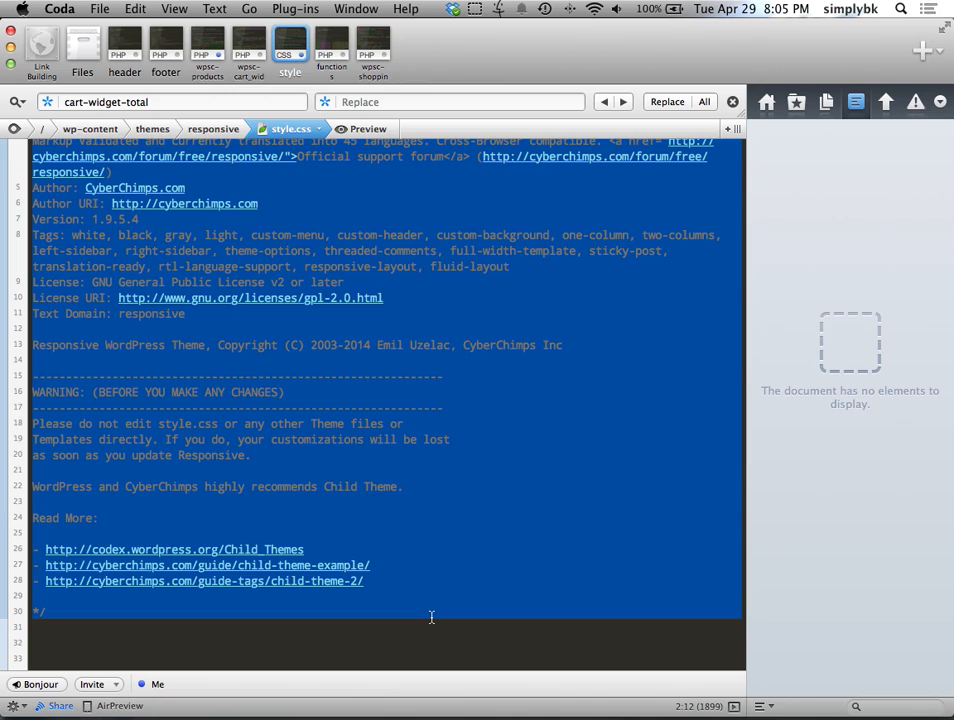
pyautogui.press('BackSpace')
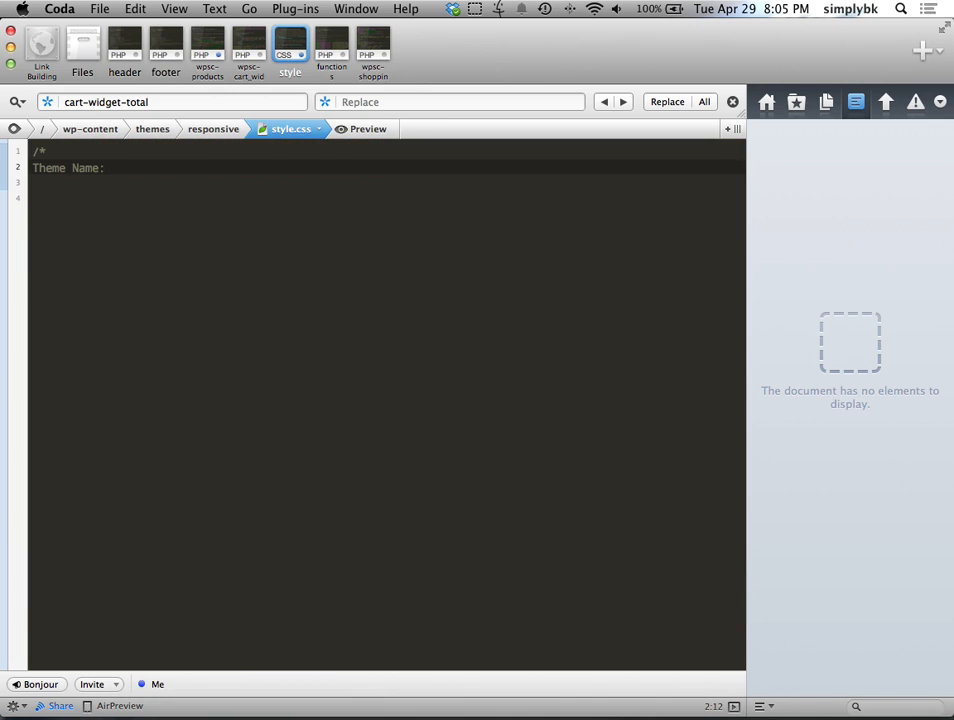
pyautogui.write('t')
pyautogui.press('BackSpace')
pyautogui.write('link building lab')
pyautogui.press('BackSpace')
pyautogui.write('nd')
pyautogui.press('Return')
pyautogui.write('*/')
# Step: Save the stylesheet and reload the WordPress Updates page to confirm the new theme name
pyautogui.press('super+s')
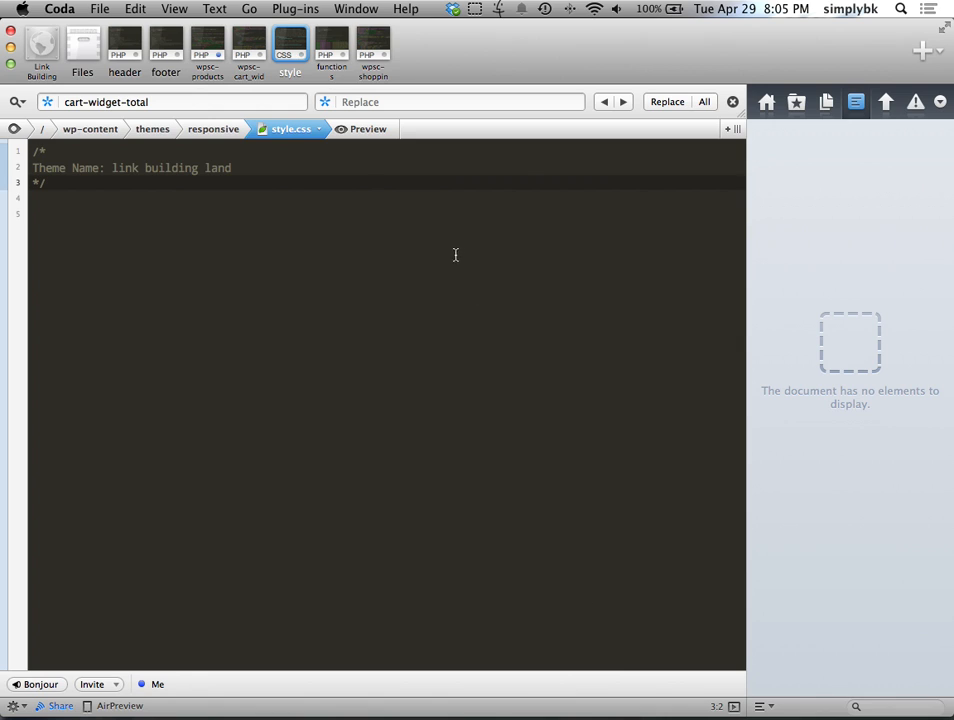
pyautogui.hotkey('ctrl', 'Left')
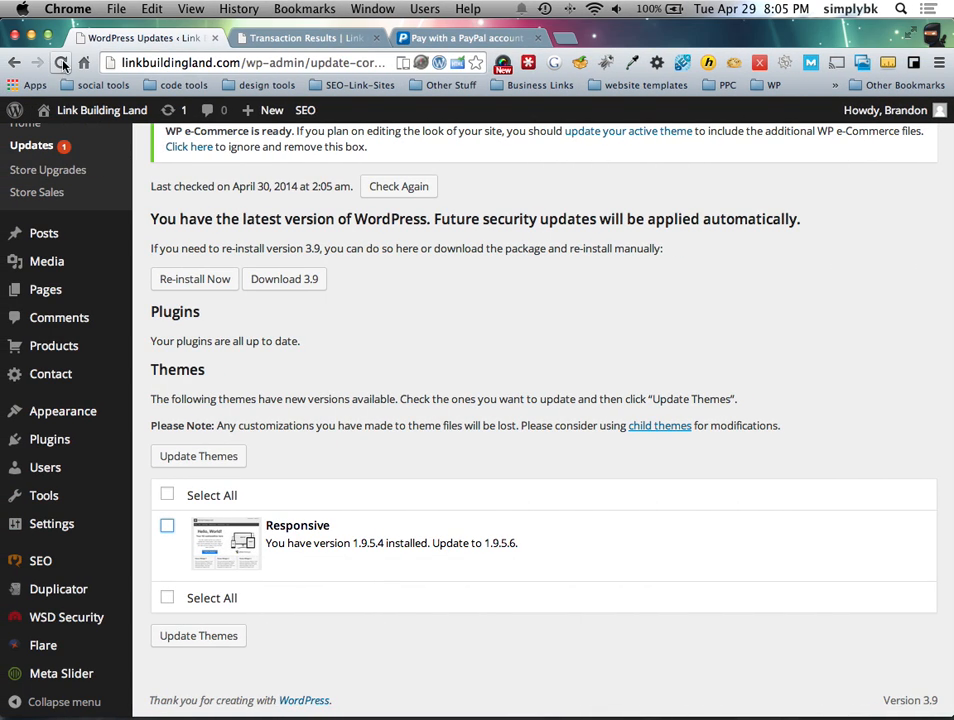
pyautogui.press('super+r')
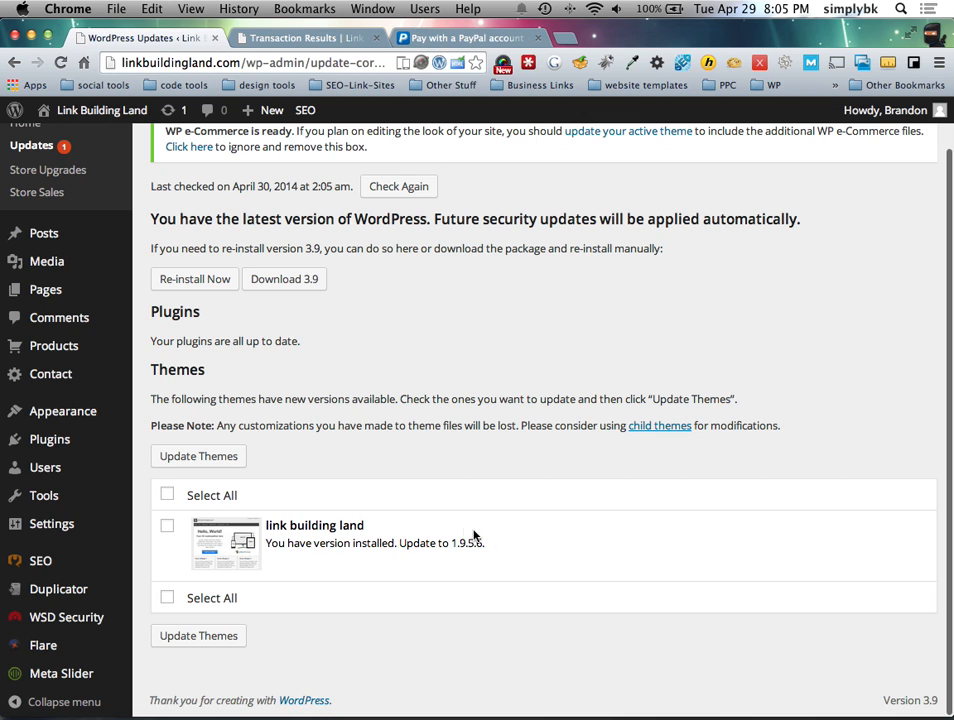
pyautogui.hotkey('ctrl', 'Right')
# Step: Open the Responsive theme's functions.php and inspect its require lines for the template directory
pyautogui.click(80, 55)
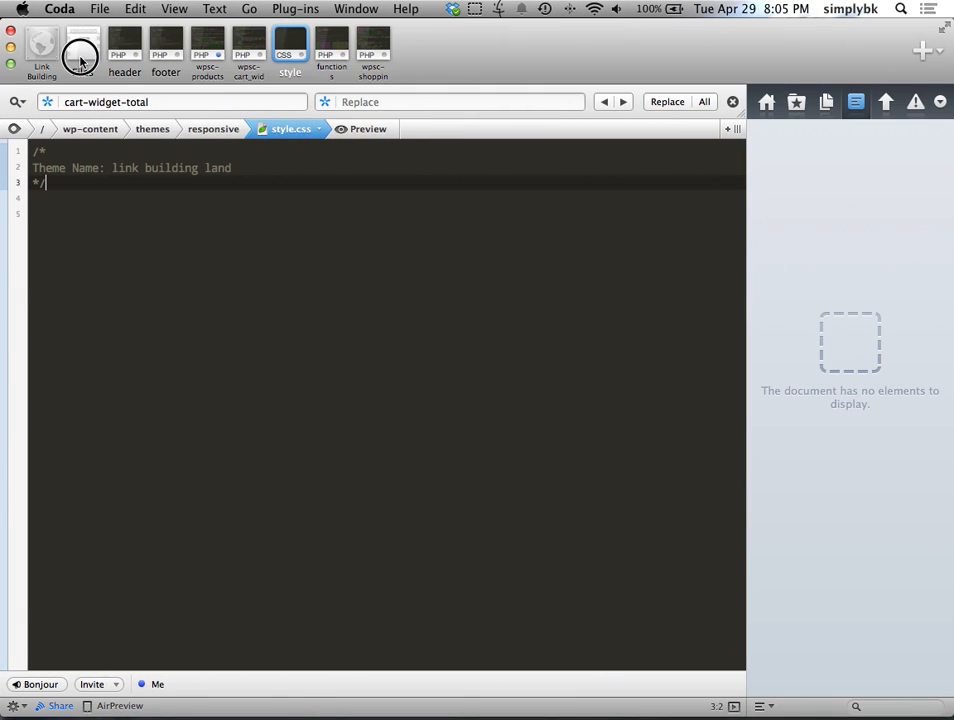
pyautogui.scroll(2, 117, 413)
pyautogui.doubleClick(102, 366)
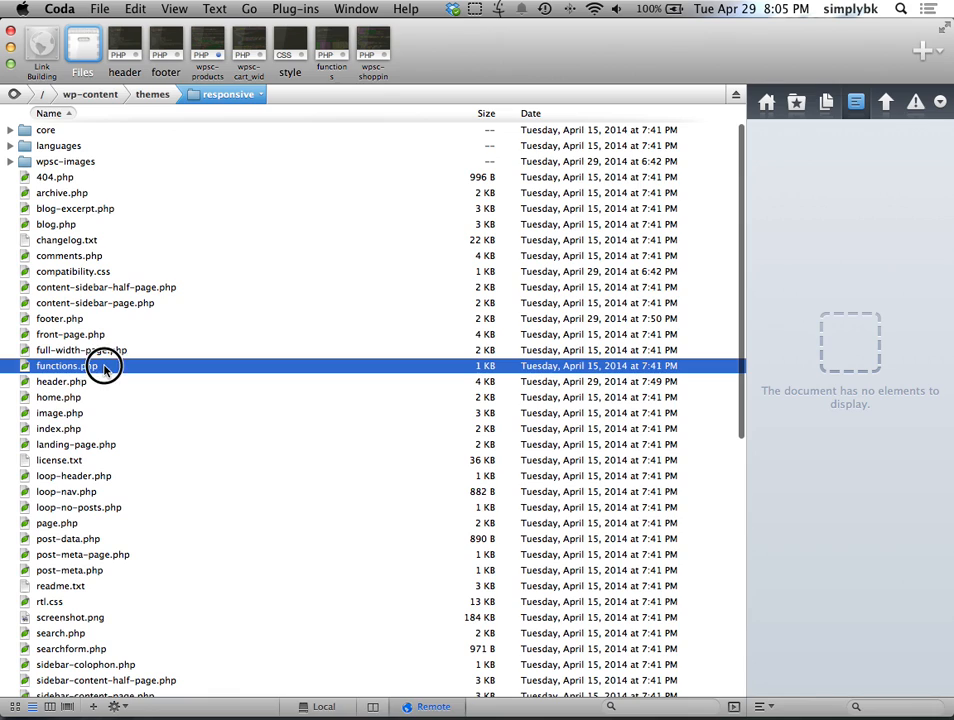
pyautogui.moveTo(241, 296); pyautogui.dragTo(373, 441)
pyautogui.click(361, 440)
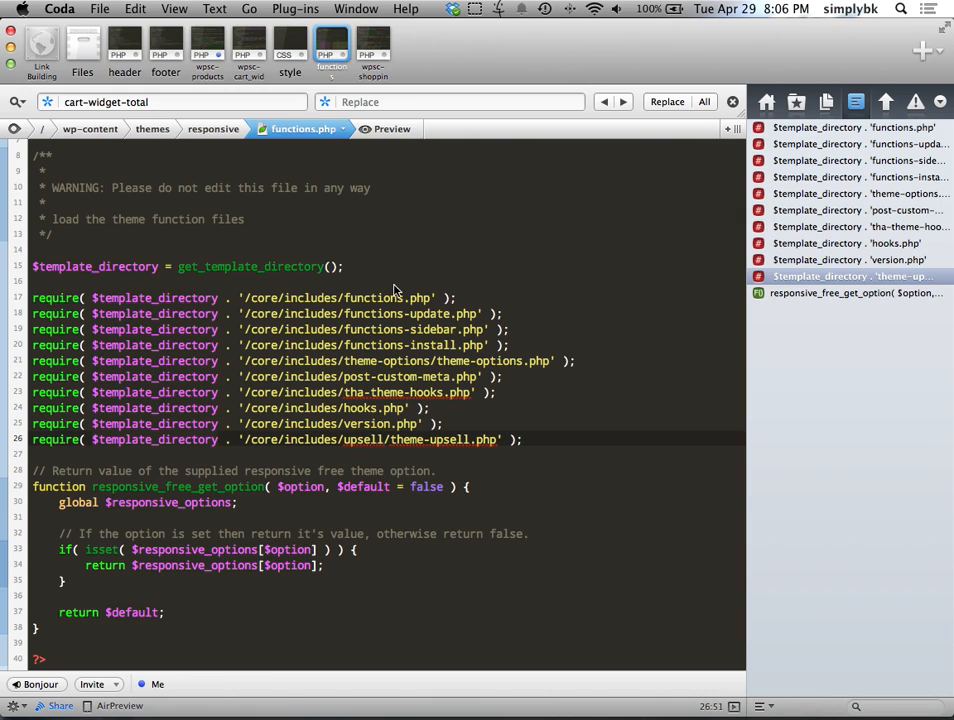
pyautogui.click(482, 285)
pyautogui.click(484, 271)
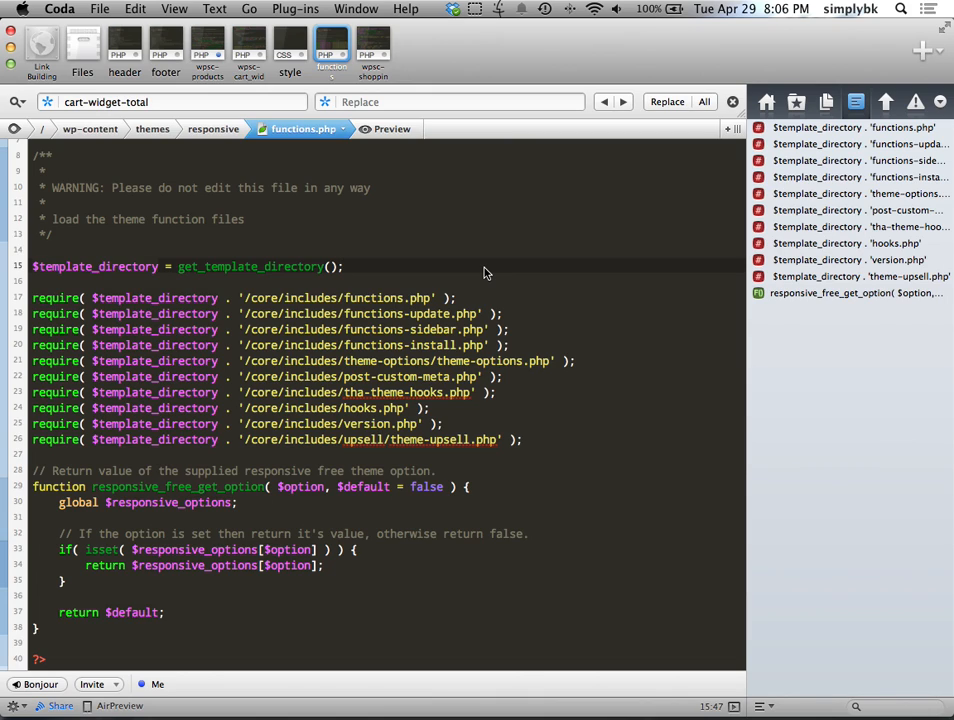
# Step: Bring QuickTime Player to the front and view its File menu
pyautogui.moveTo(741, 705)
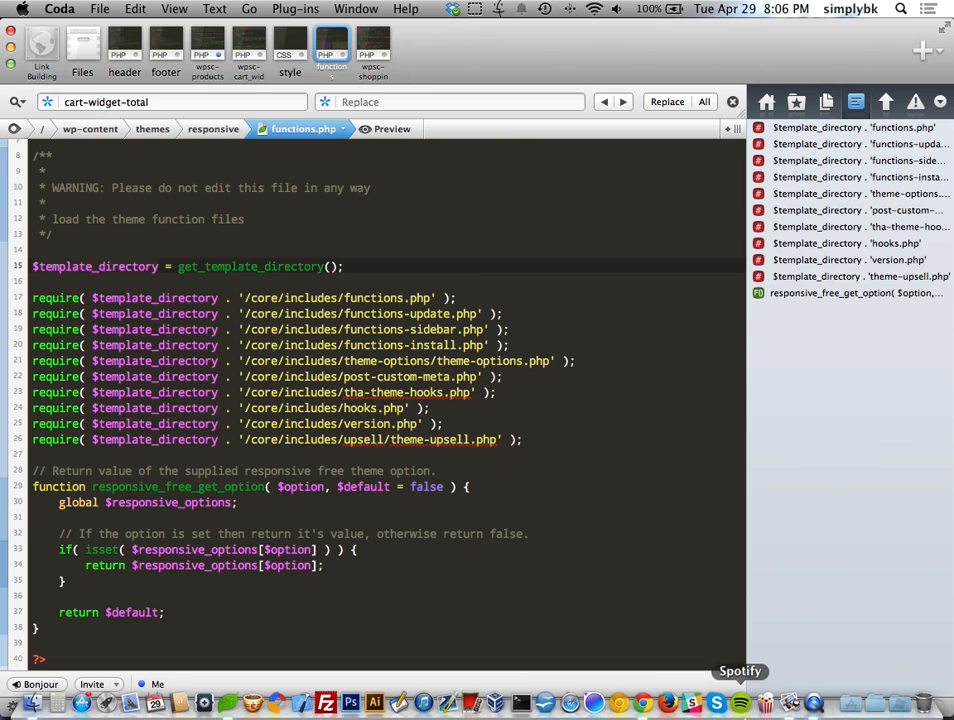
pyautogui.click(813, 703)
pyautogui.click(173, 9)
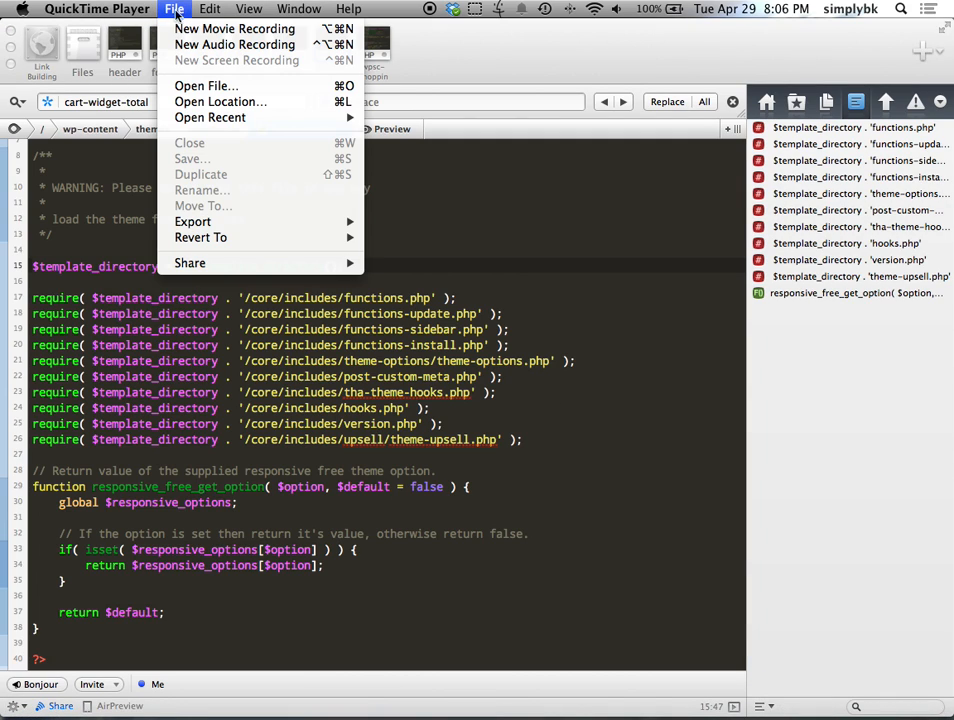
pyautogui.moveTo(137, 11)
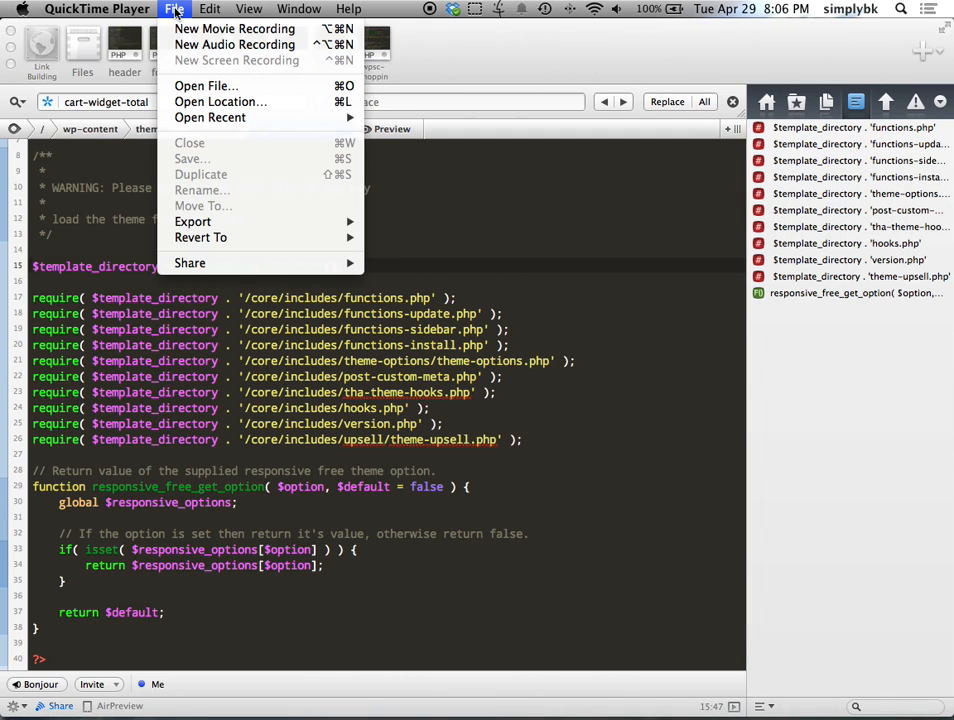